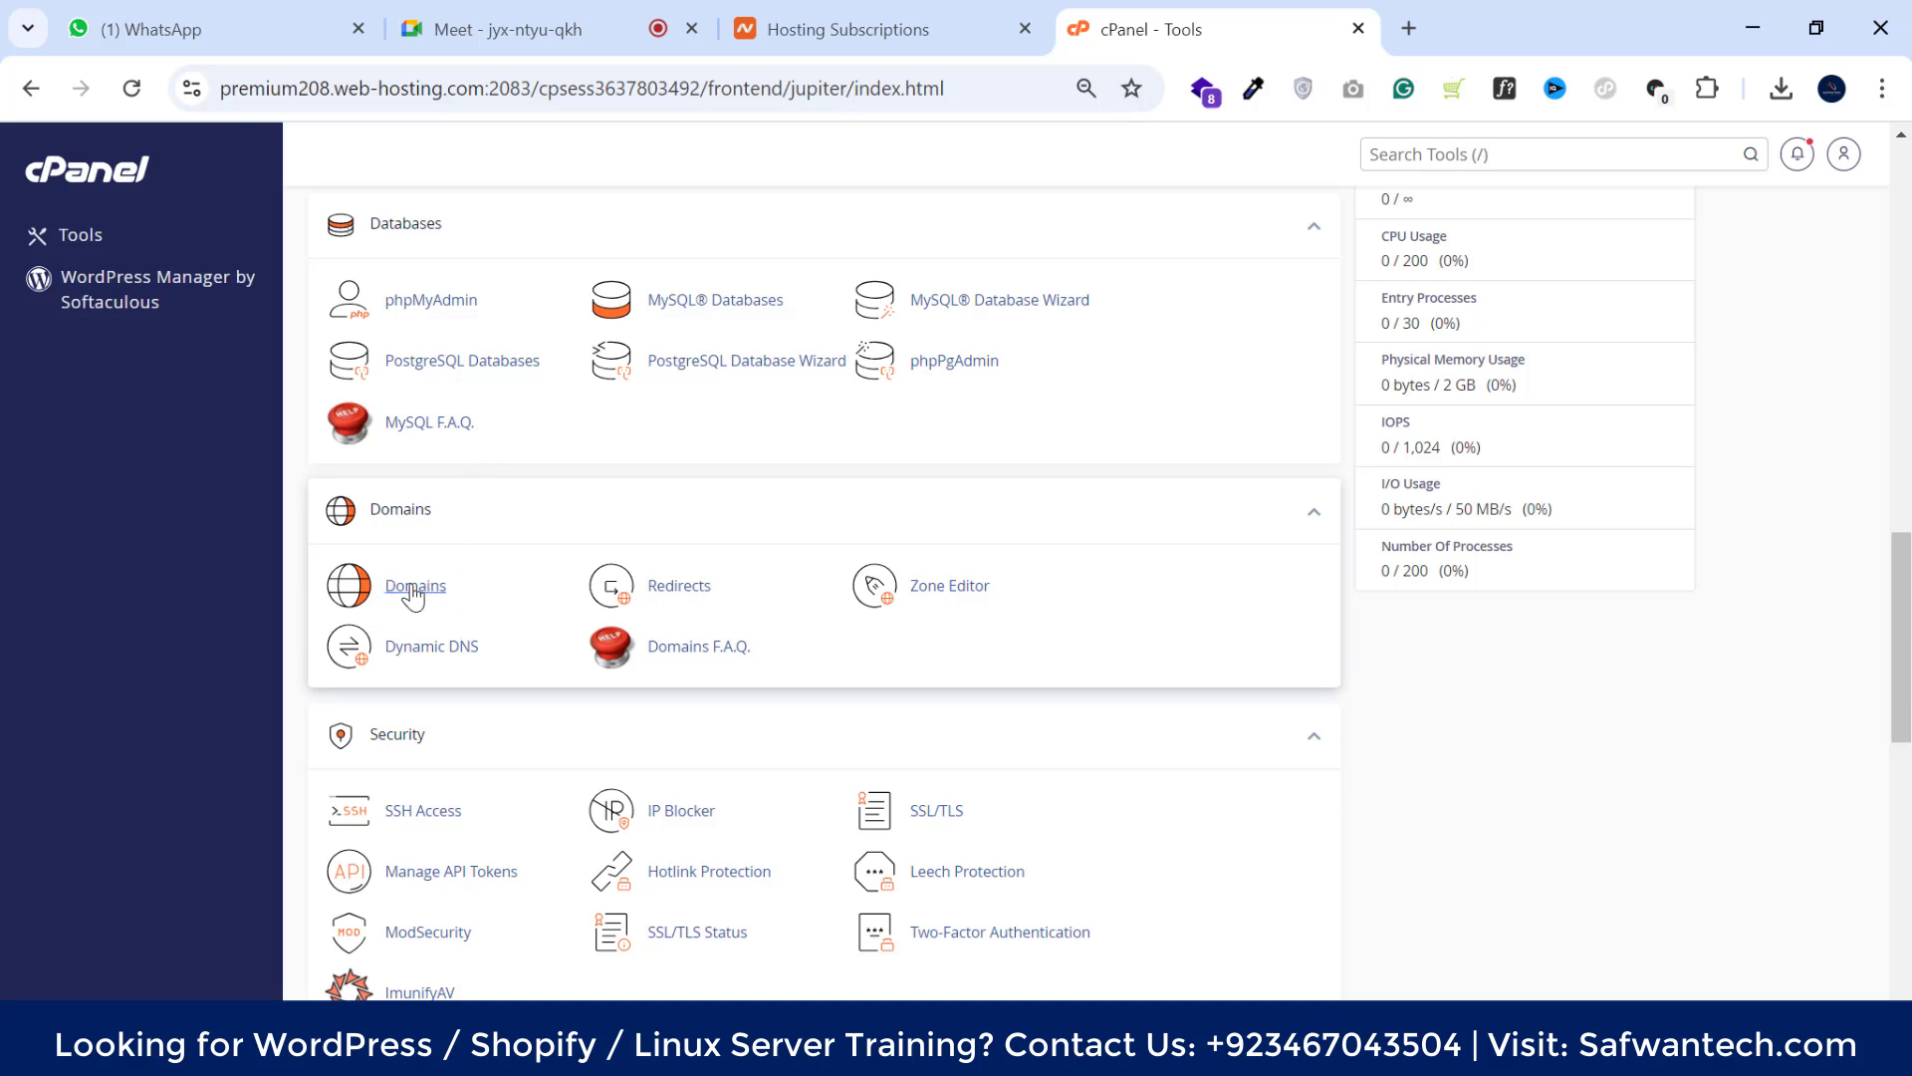
Open the admin.slyscents.com document root in File Manager from the Domains list
left_click(414, 588)
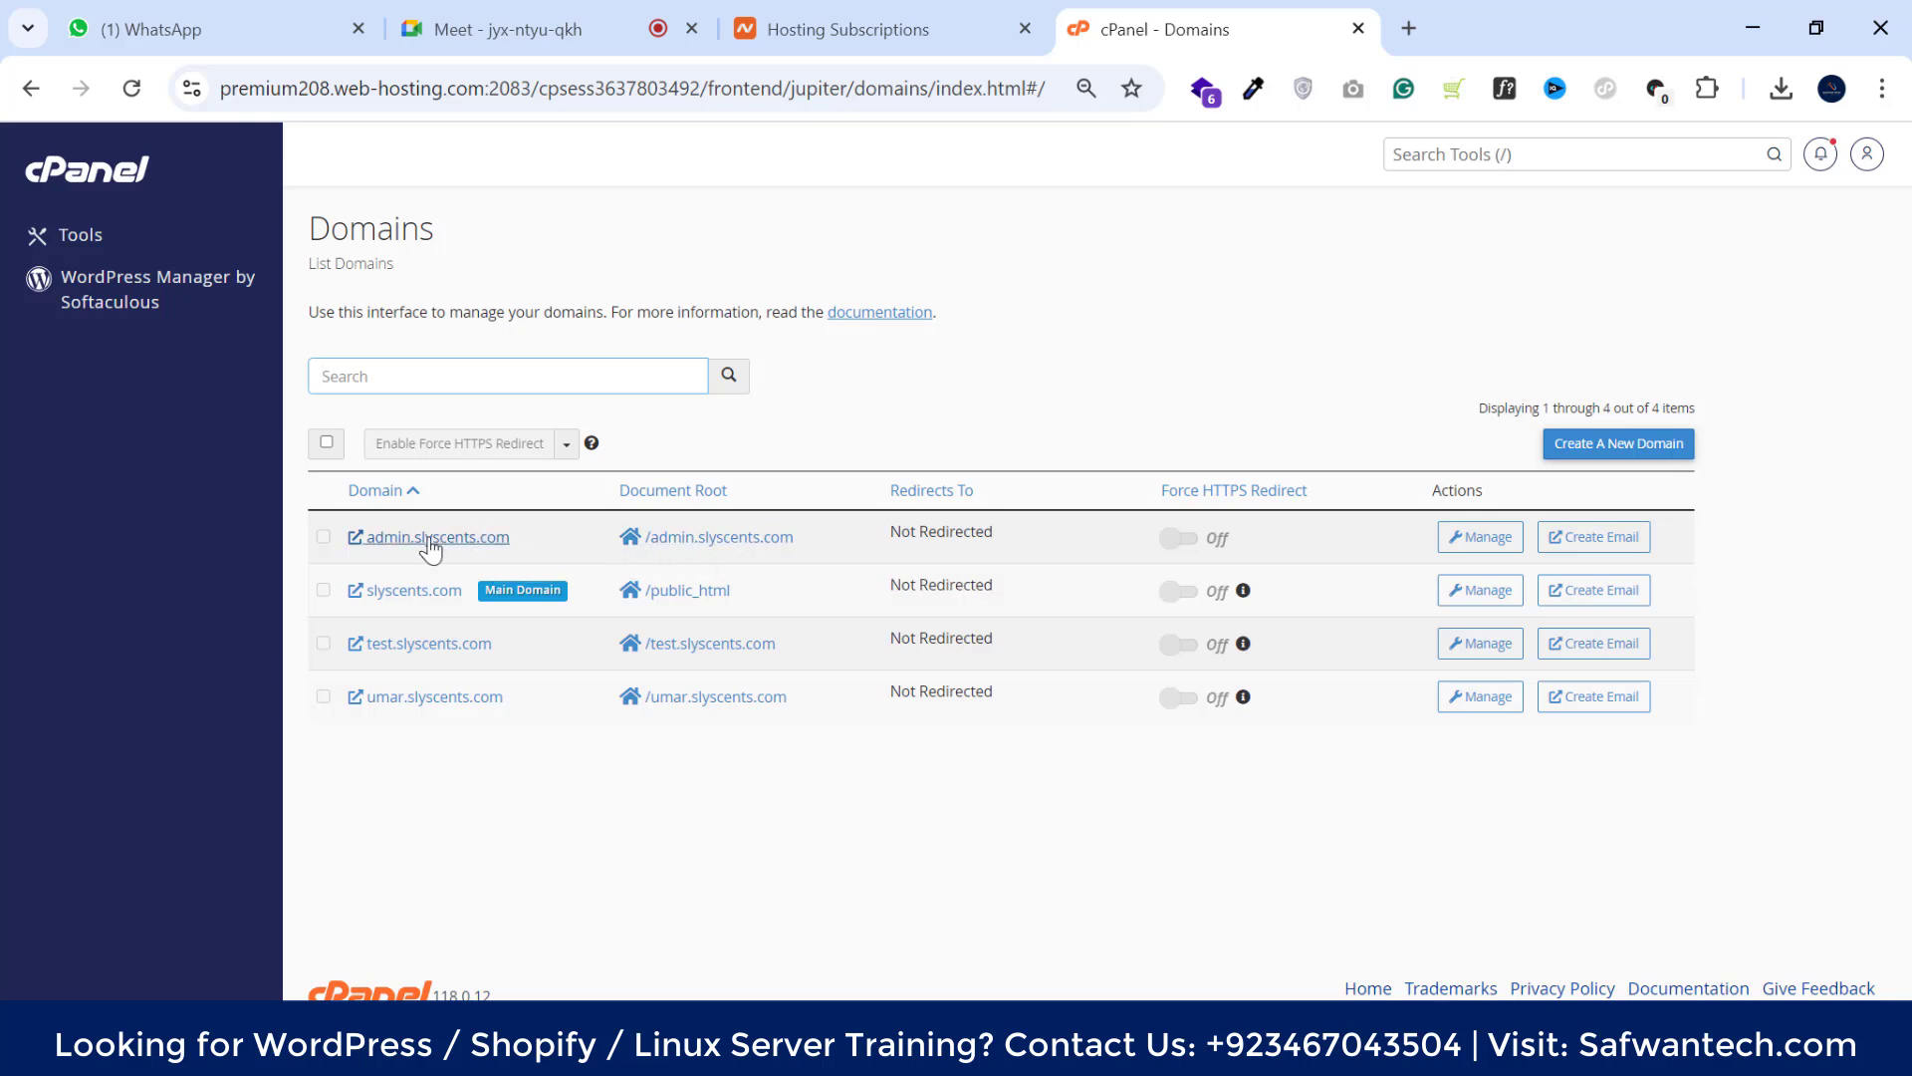
left_click(728, 547)
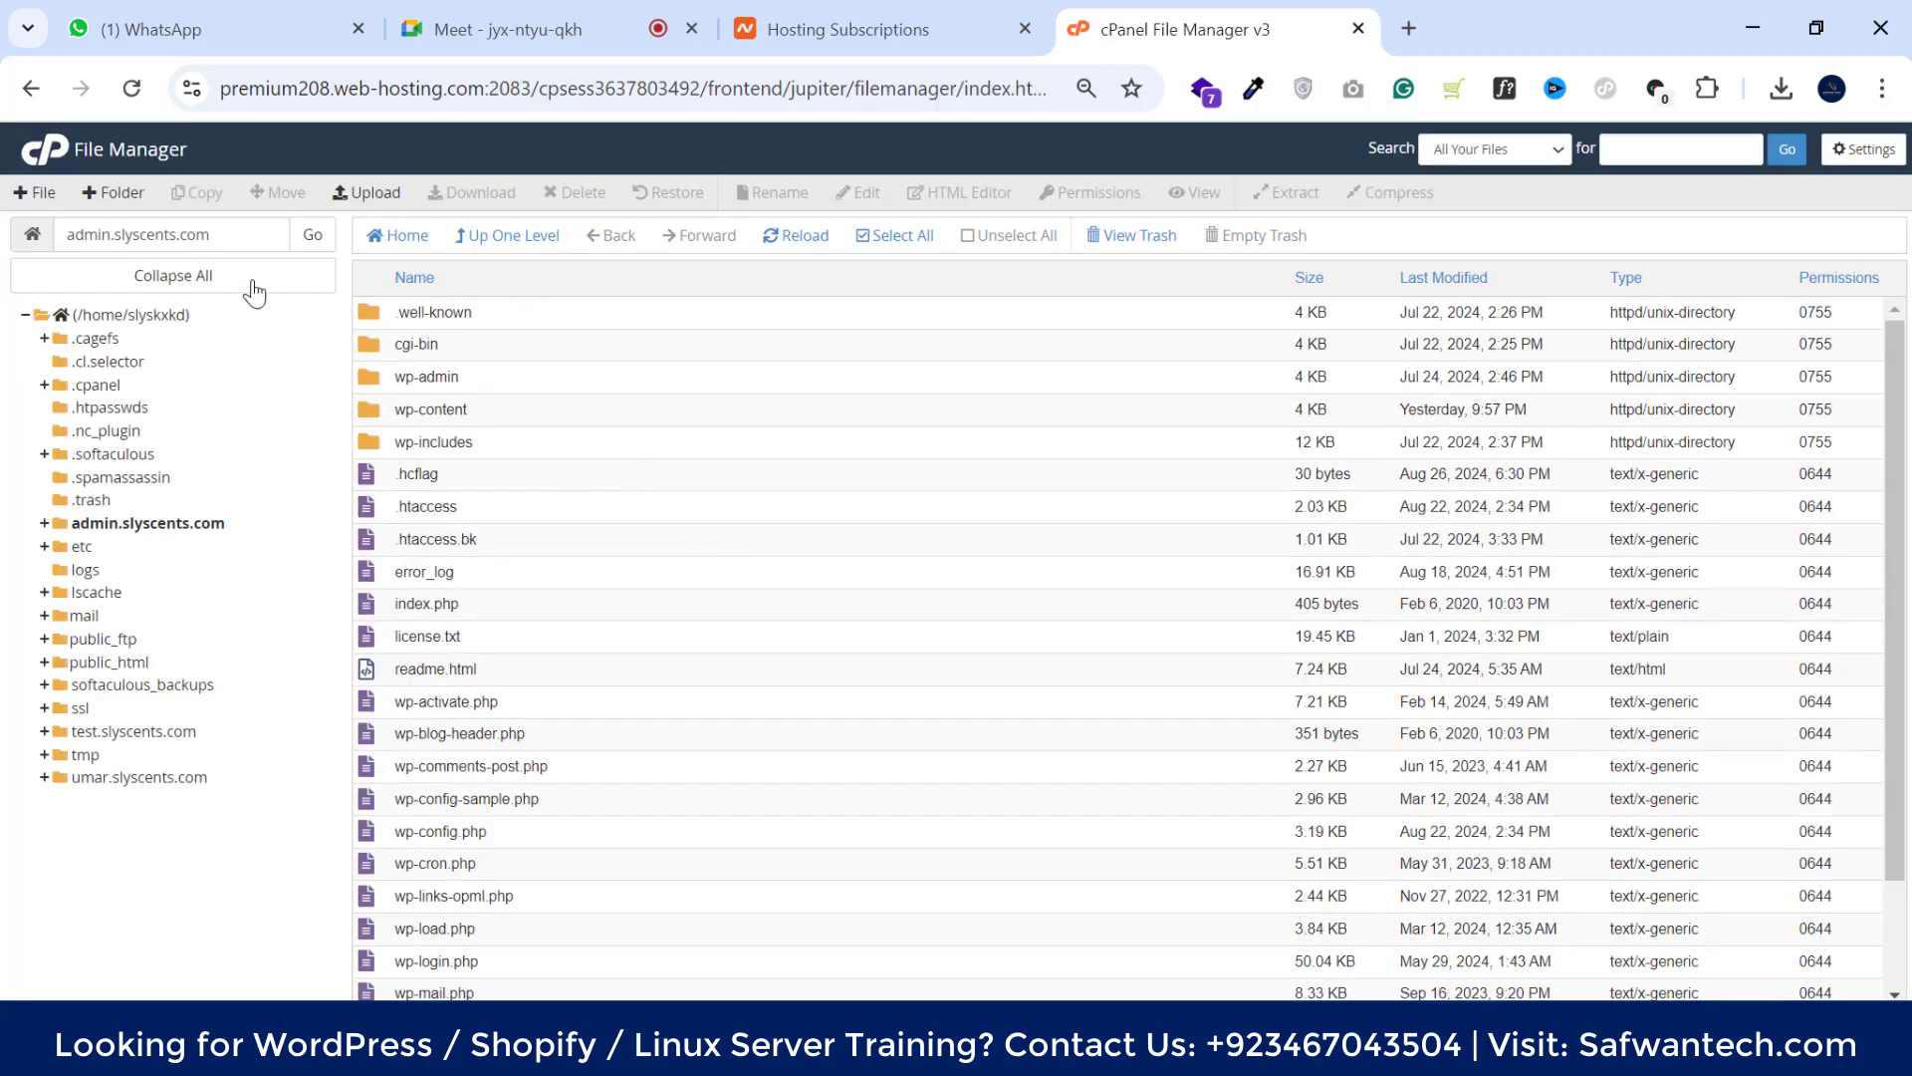
Browse the admin.slyscents.com WordPress files and select wp-config.php, next to wp-config-sample.php
left_click_drag(213, 235, 56, 239)
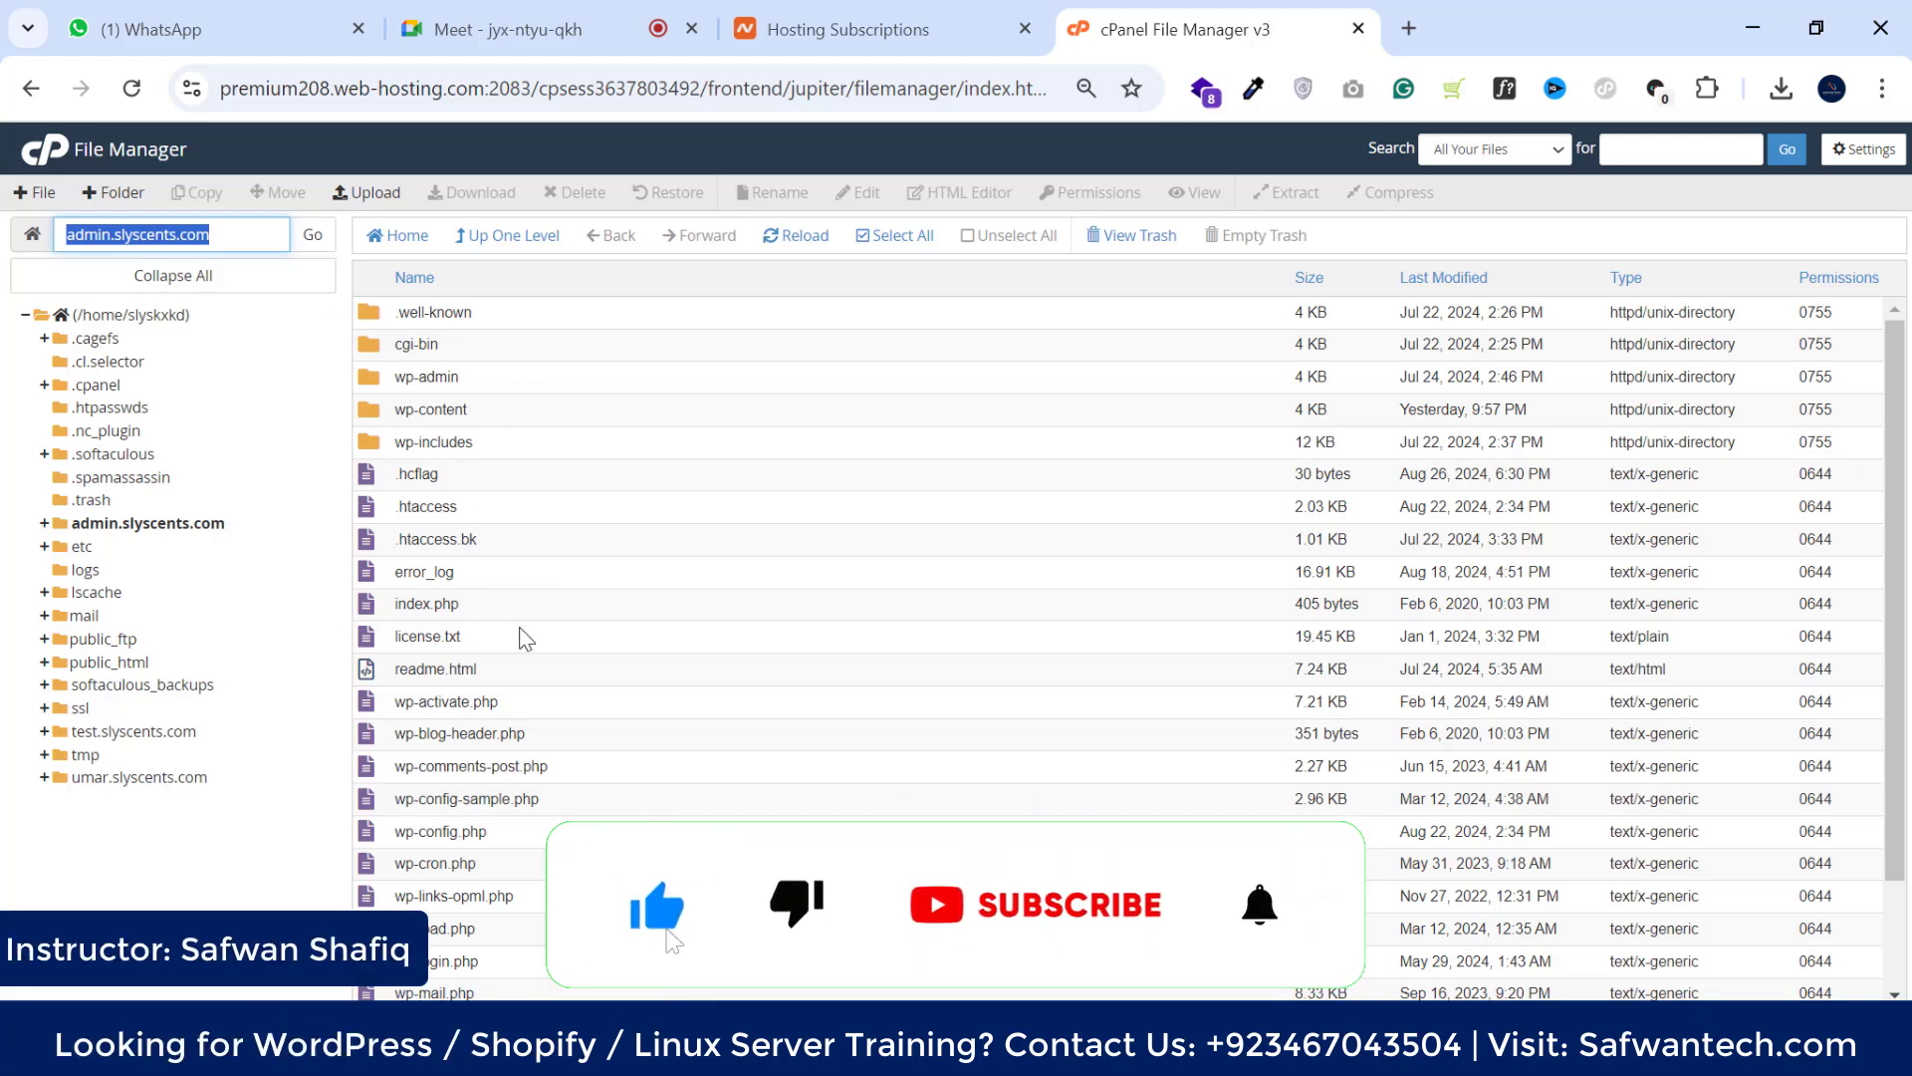
left_click(508, 349)
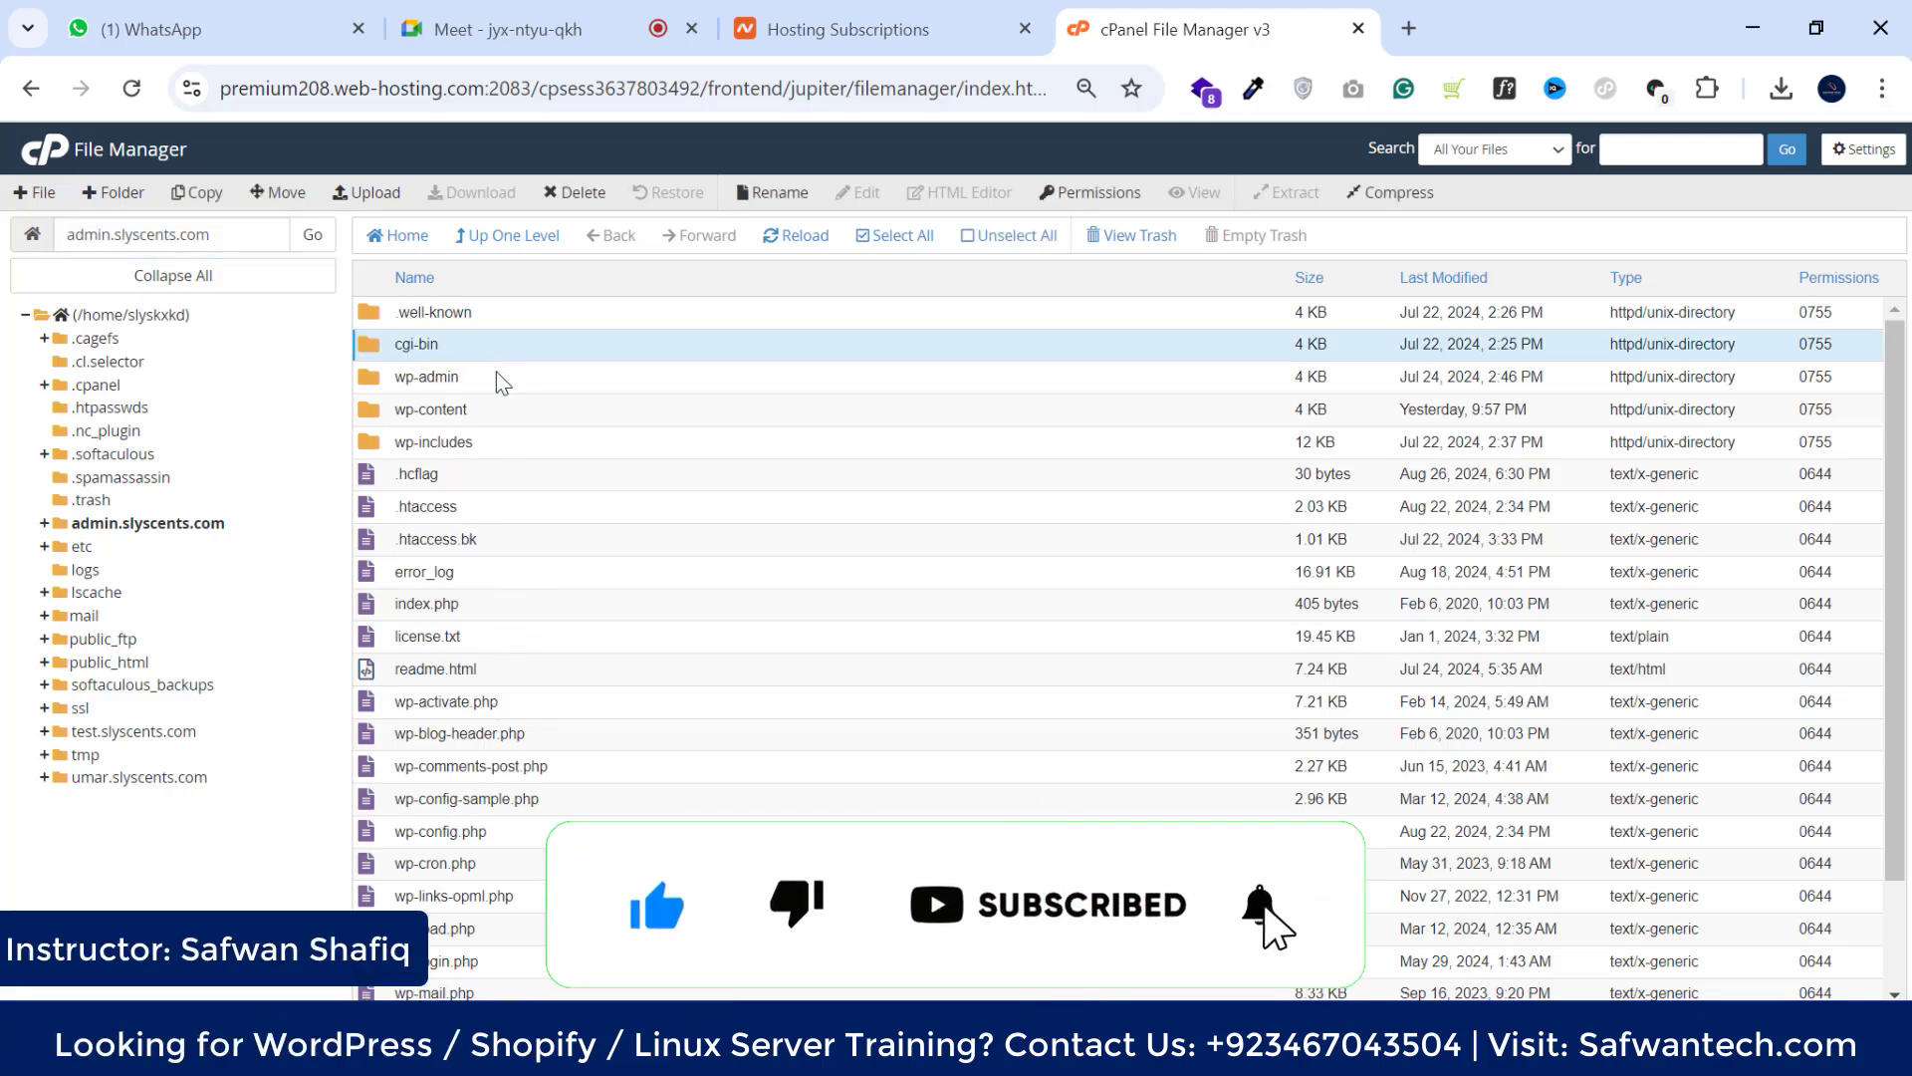
left_click(503, 379)
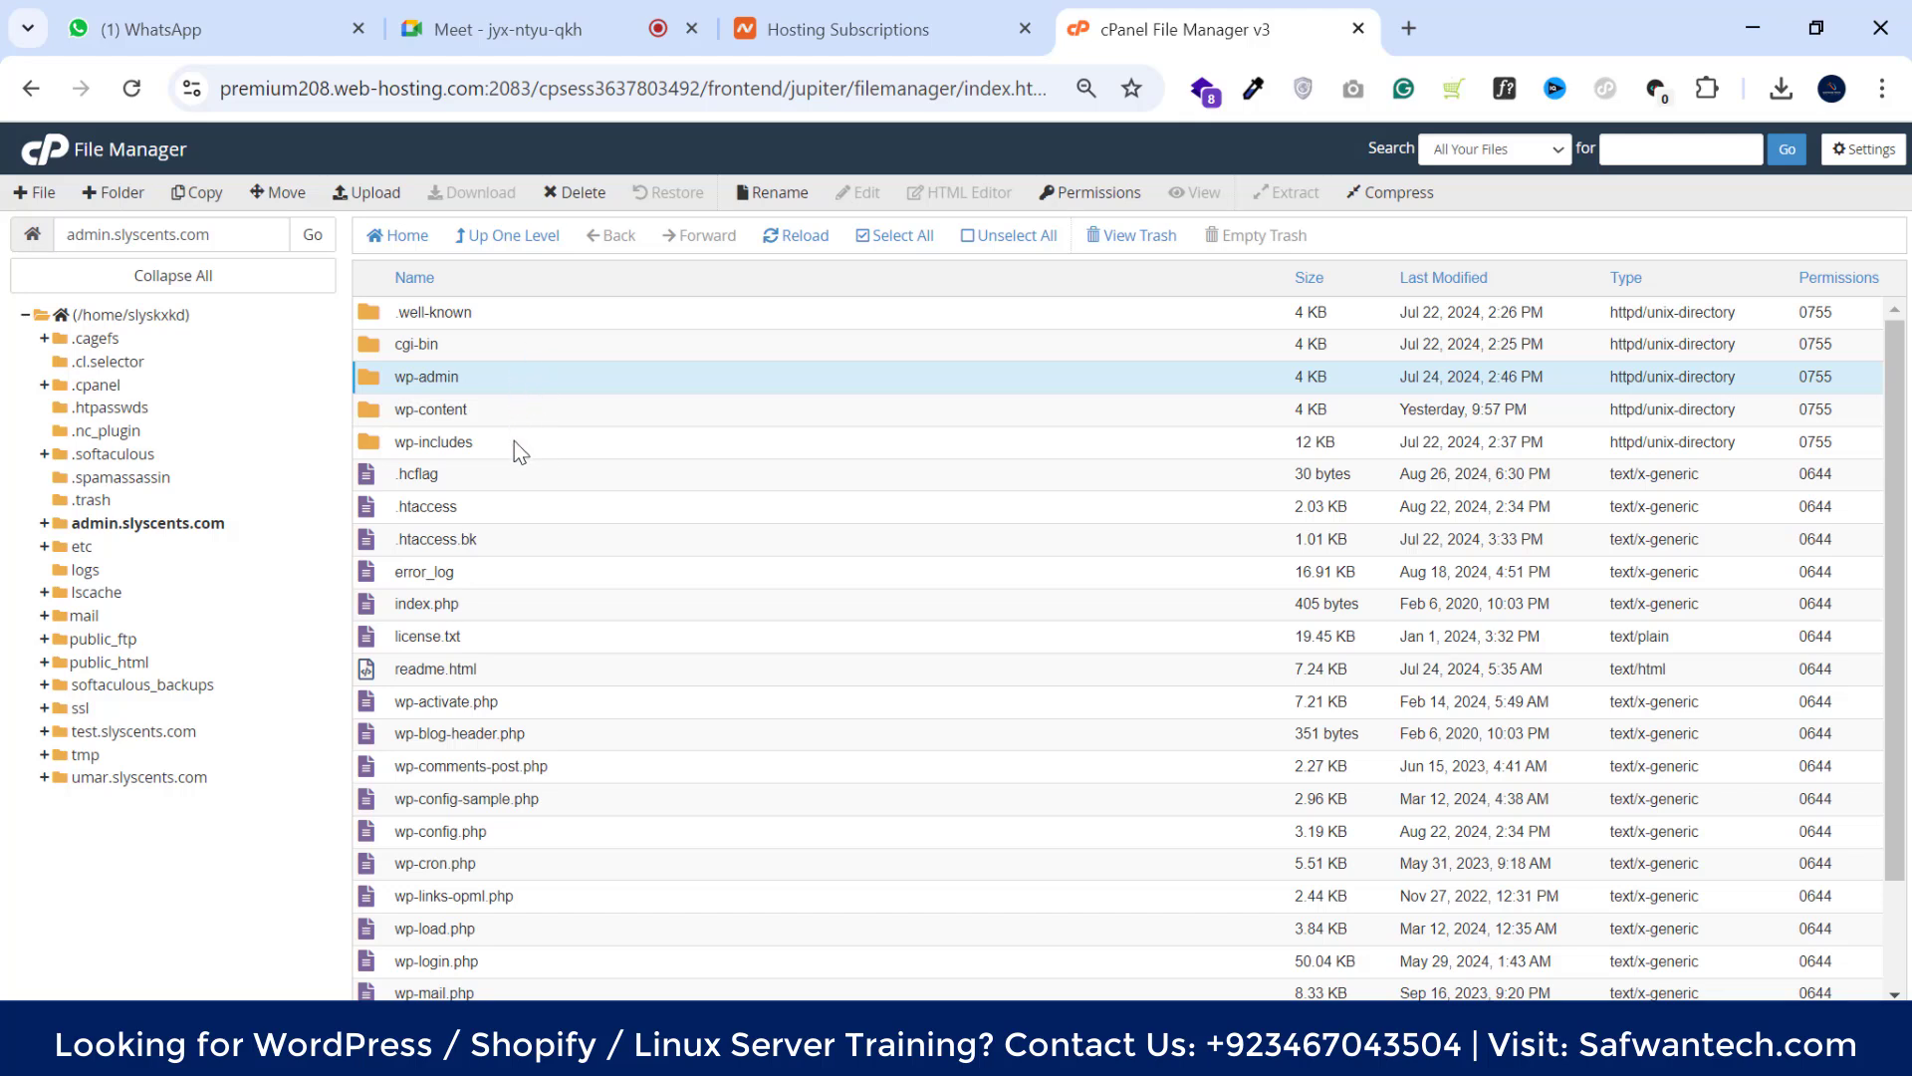
scroll(526, 633, "down", 1)
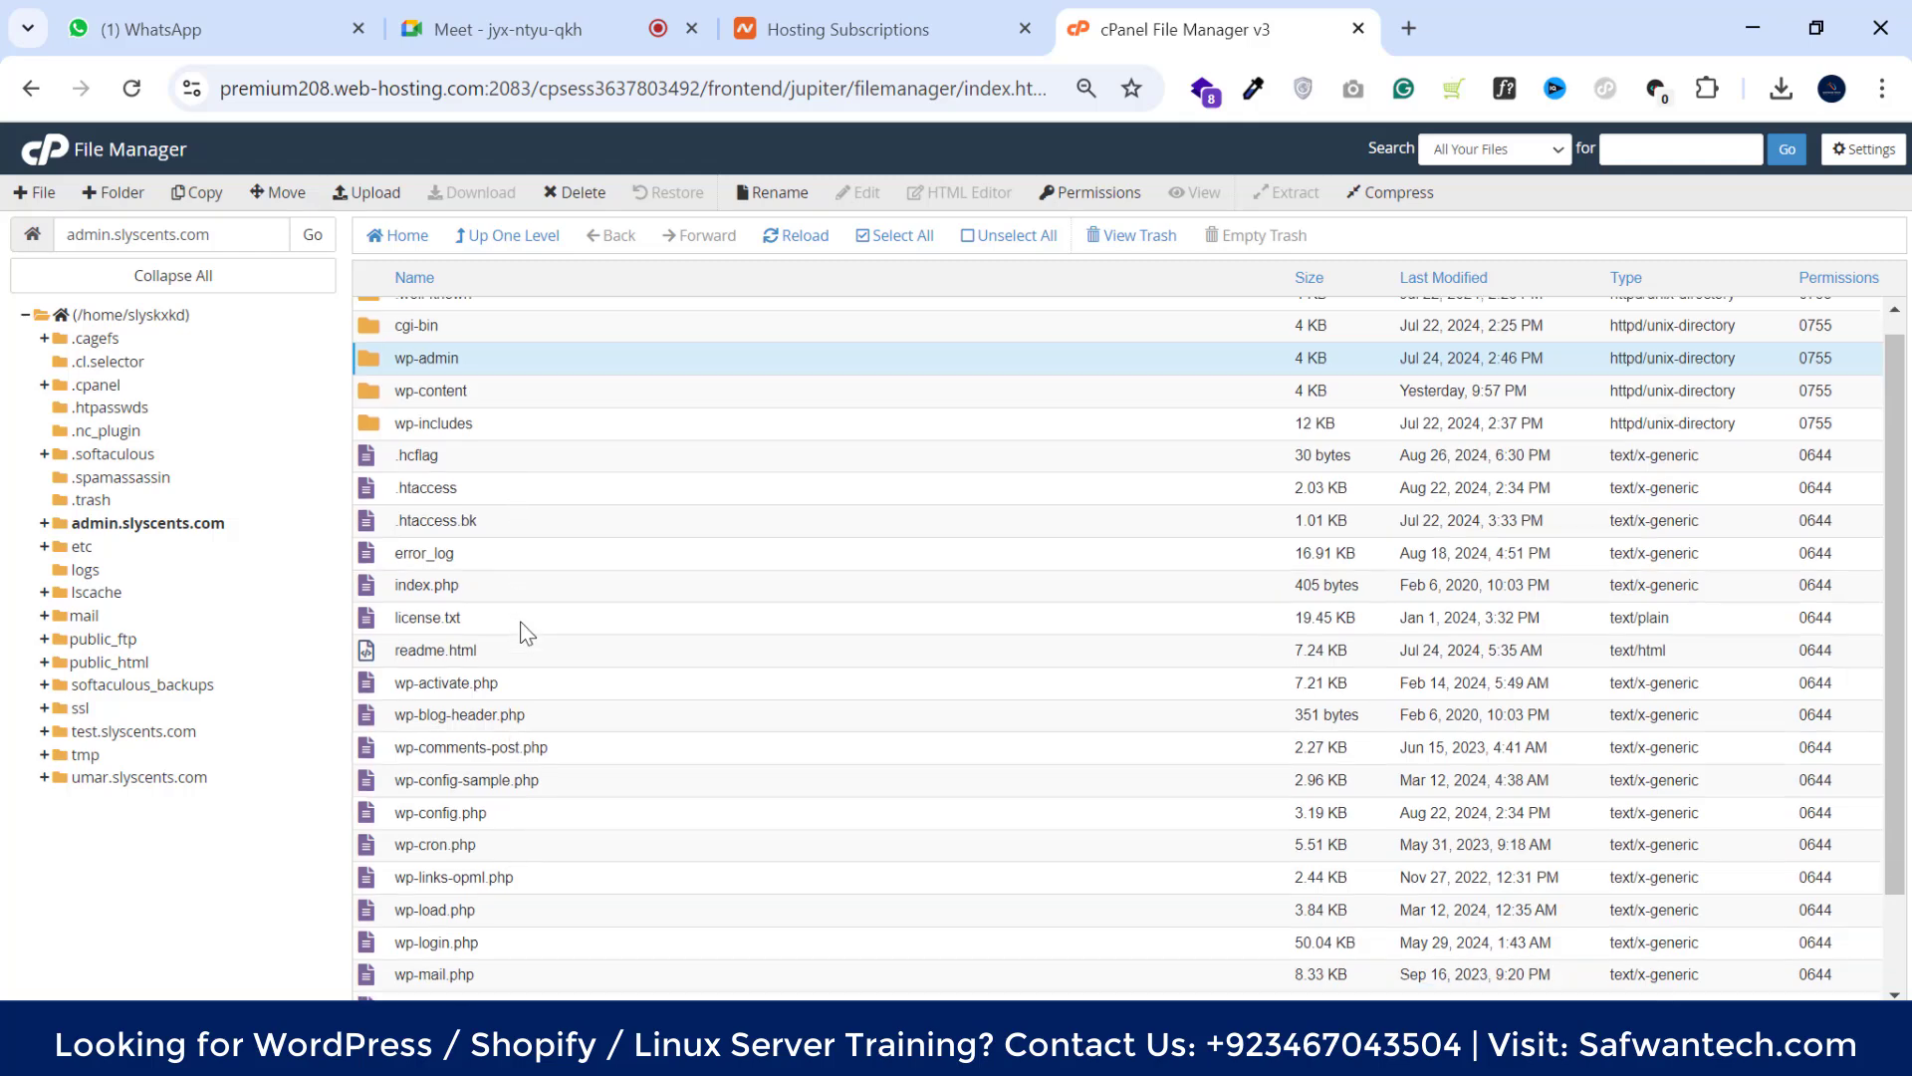
scroll(526, 633, "down", 2)
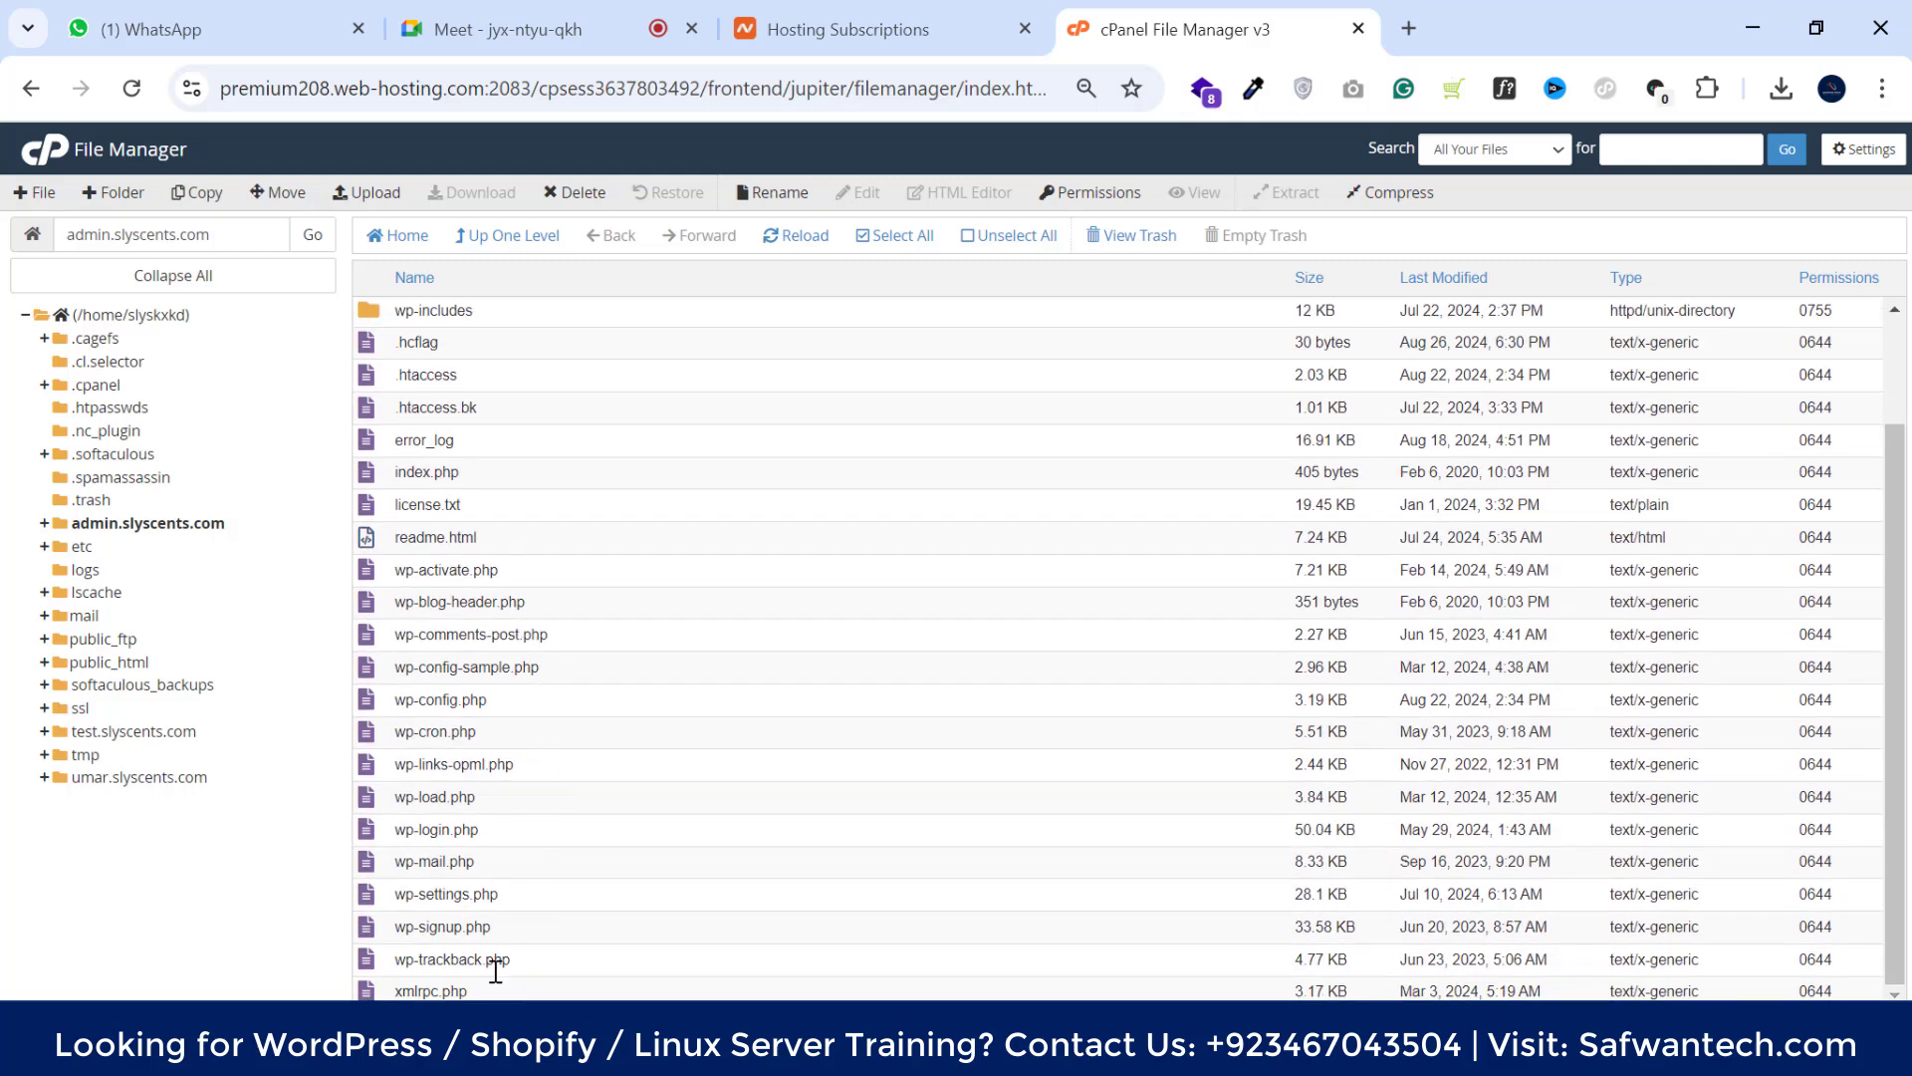
left_click(561, 968)
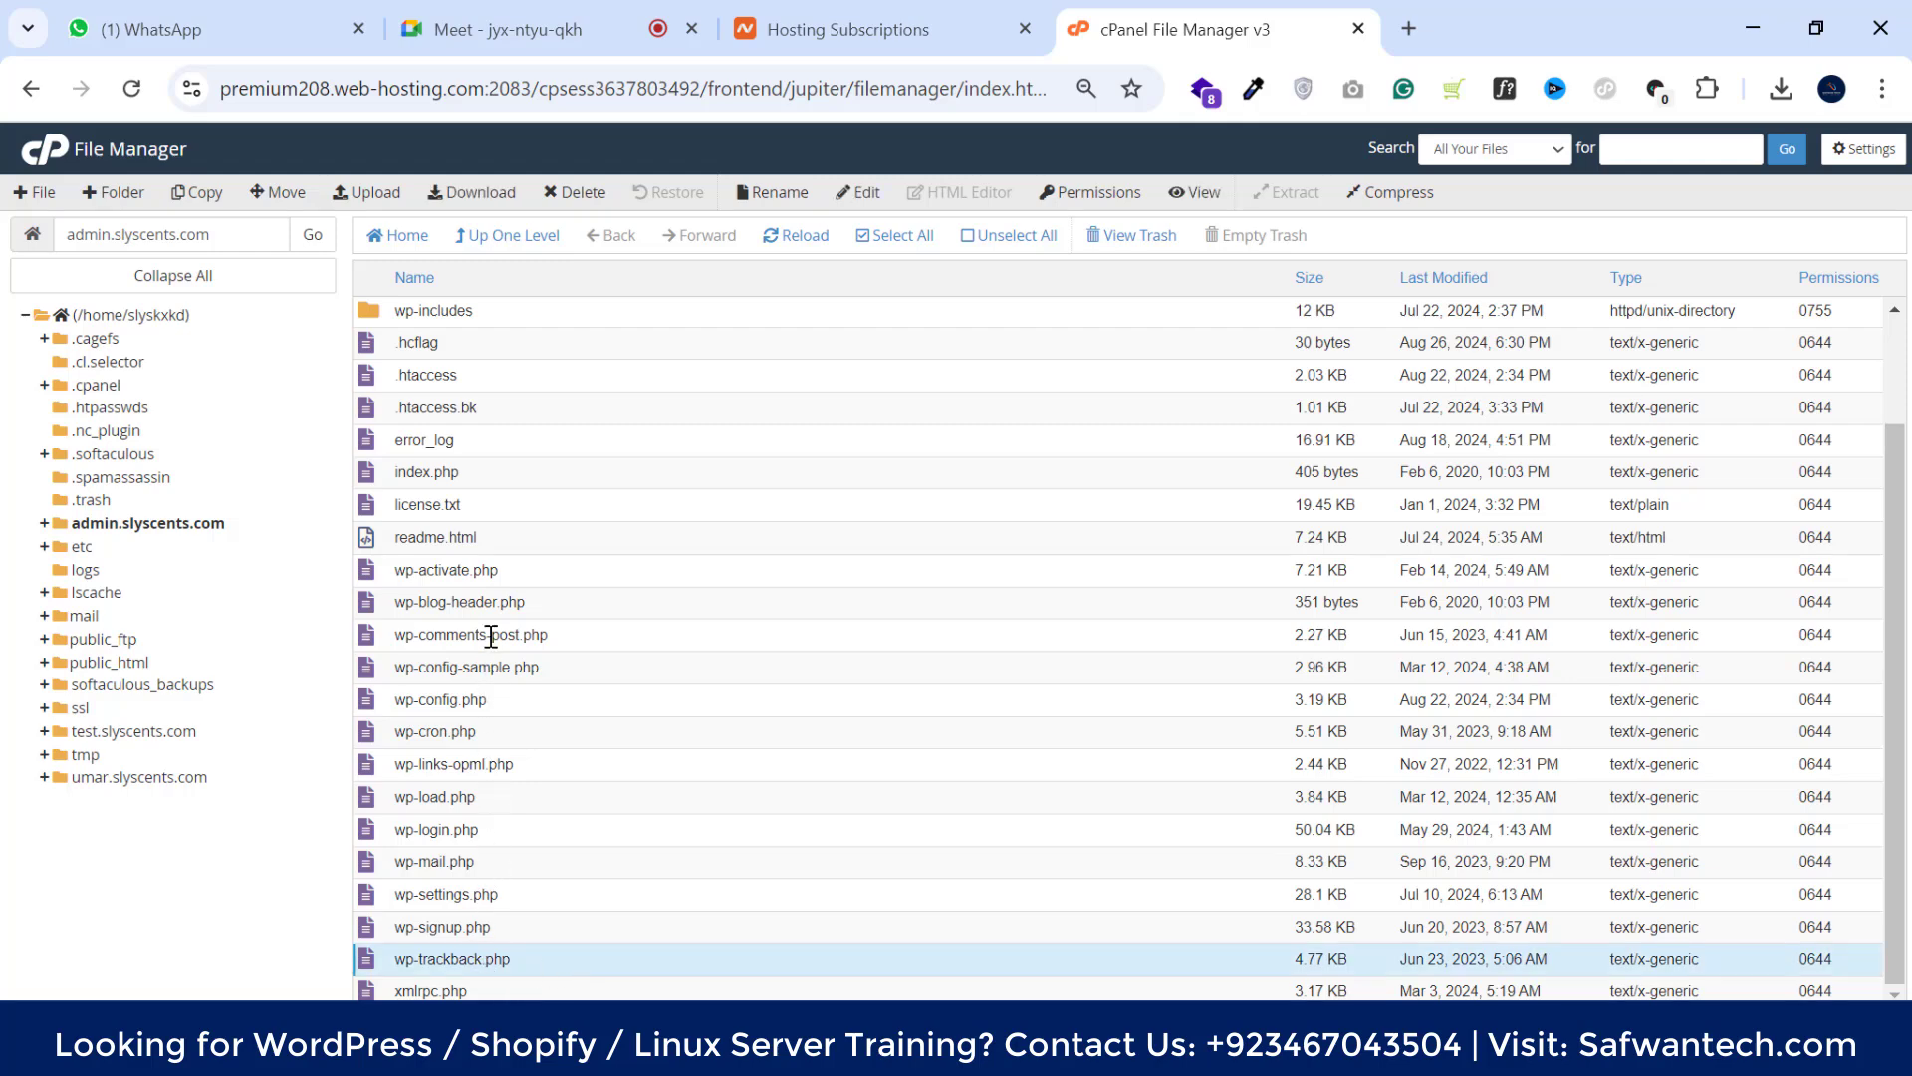
scroll(511, 548, "up", 3)
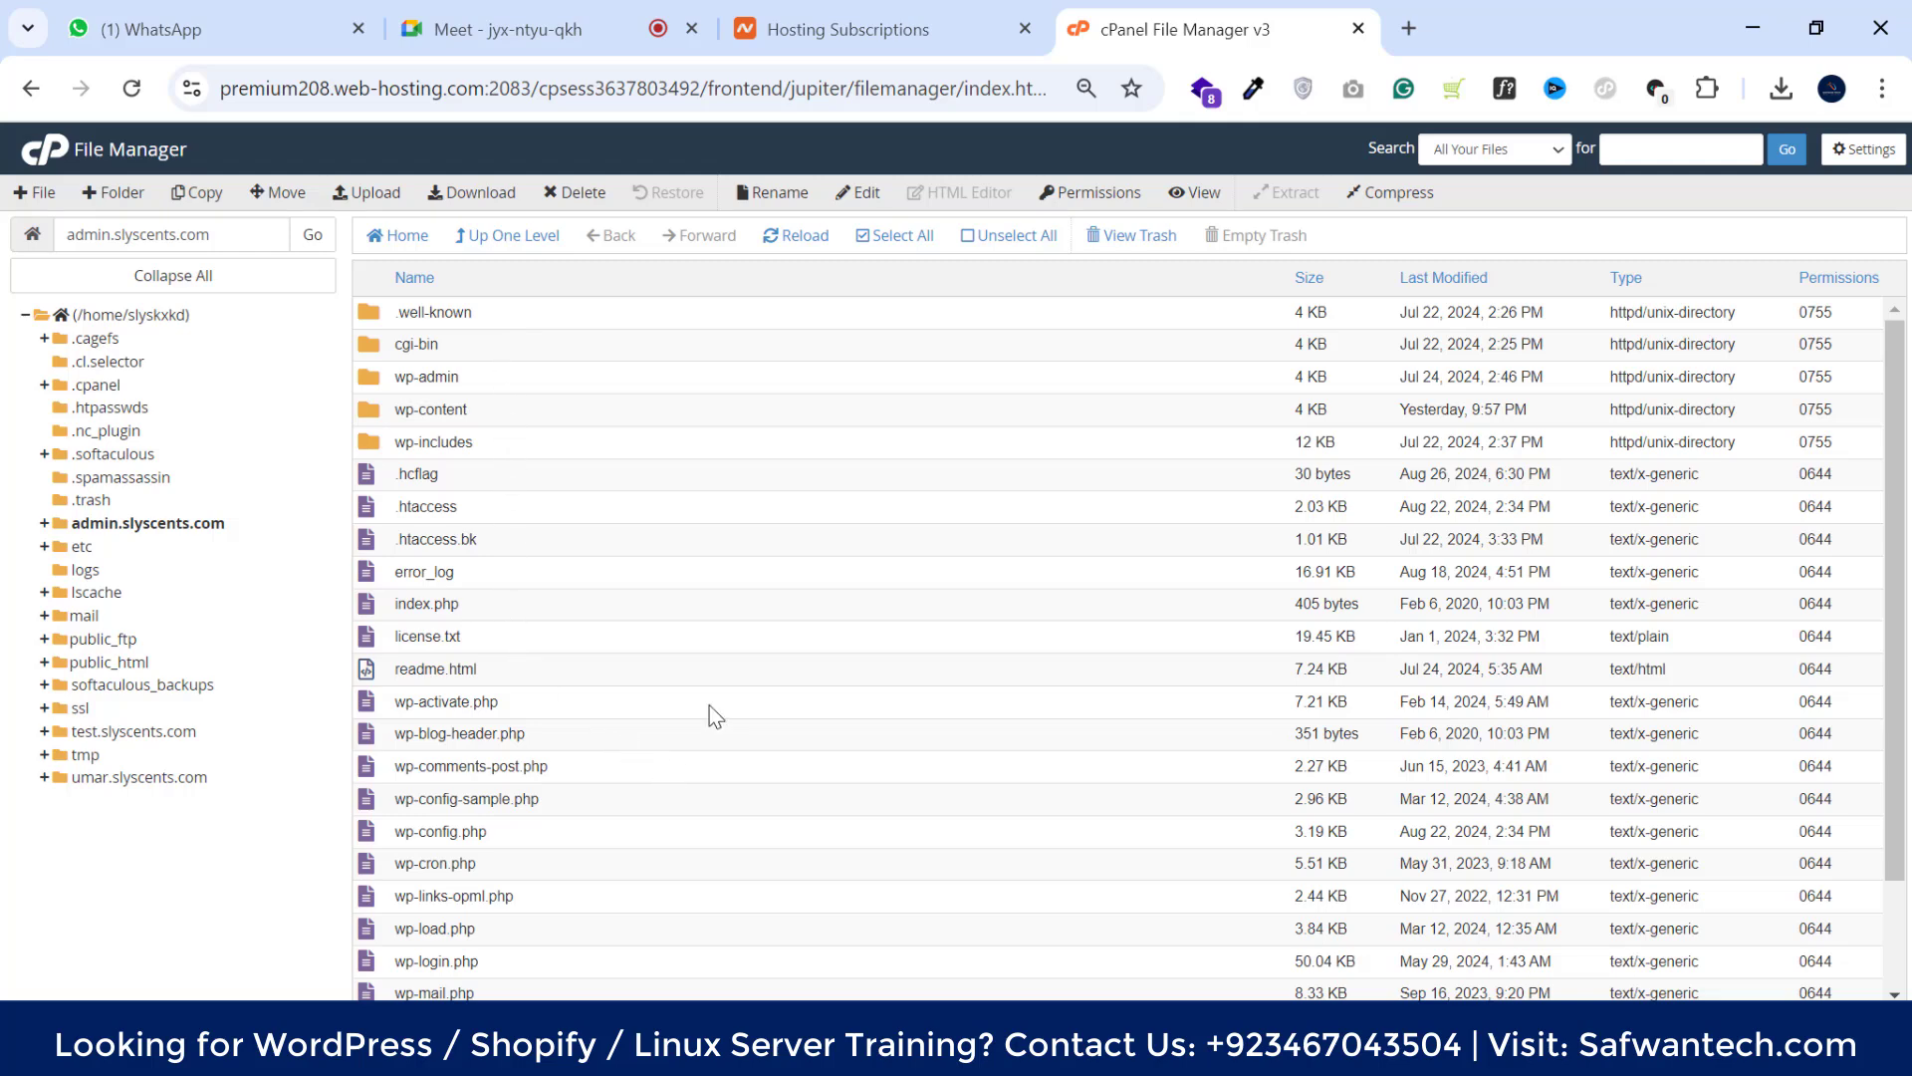
scroll(709, 703, "down", 3)
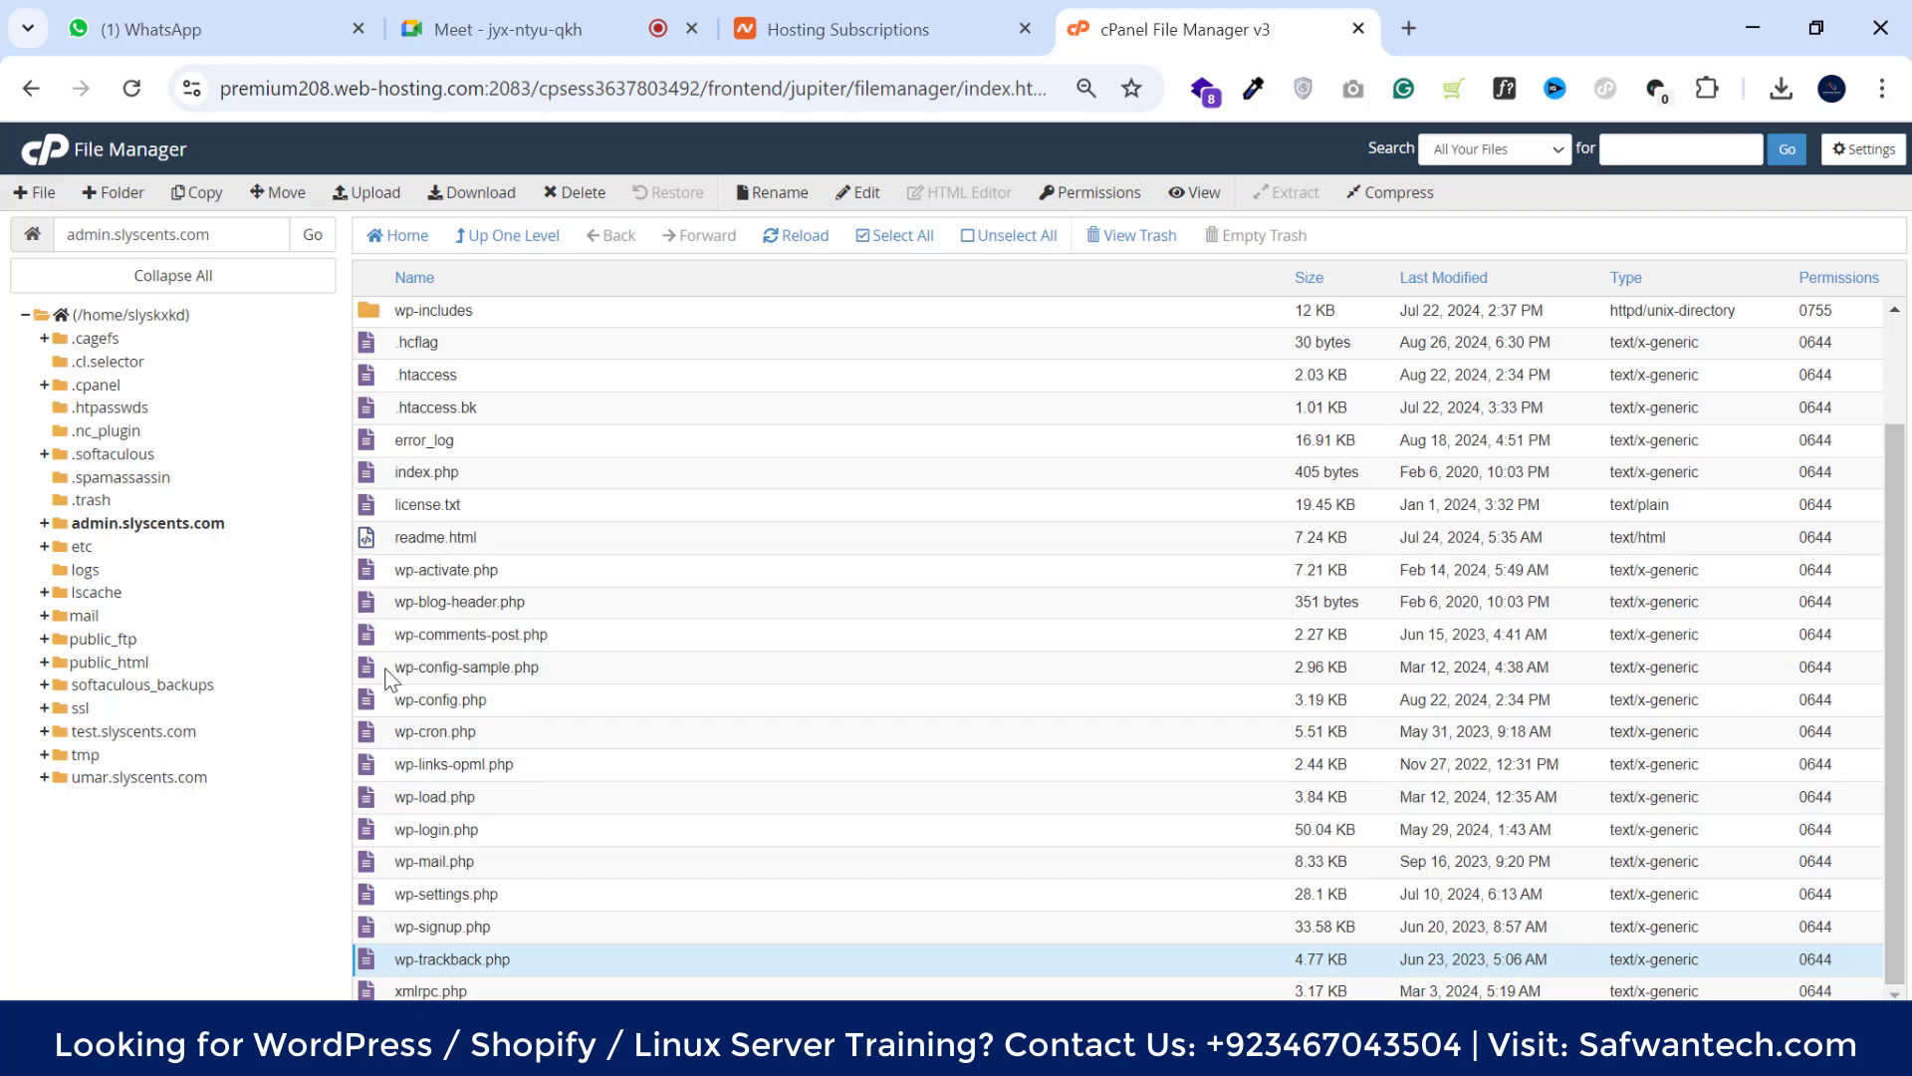
left_click(571, 675)
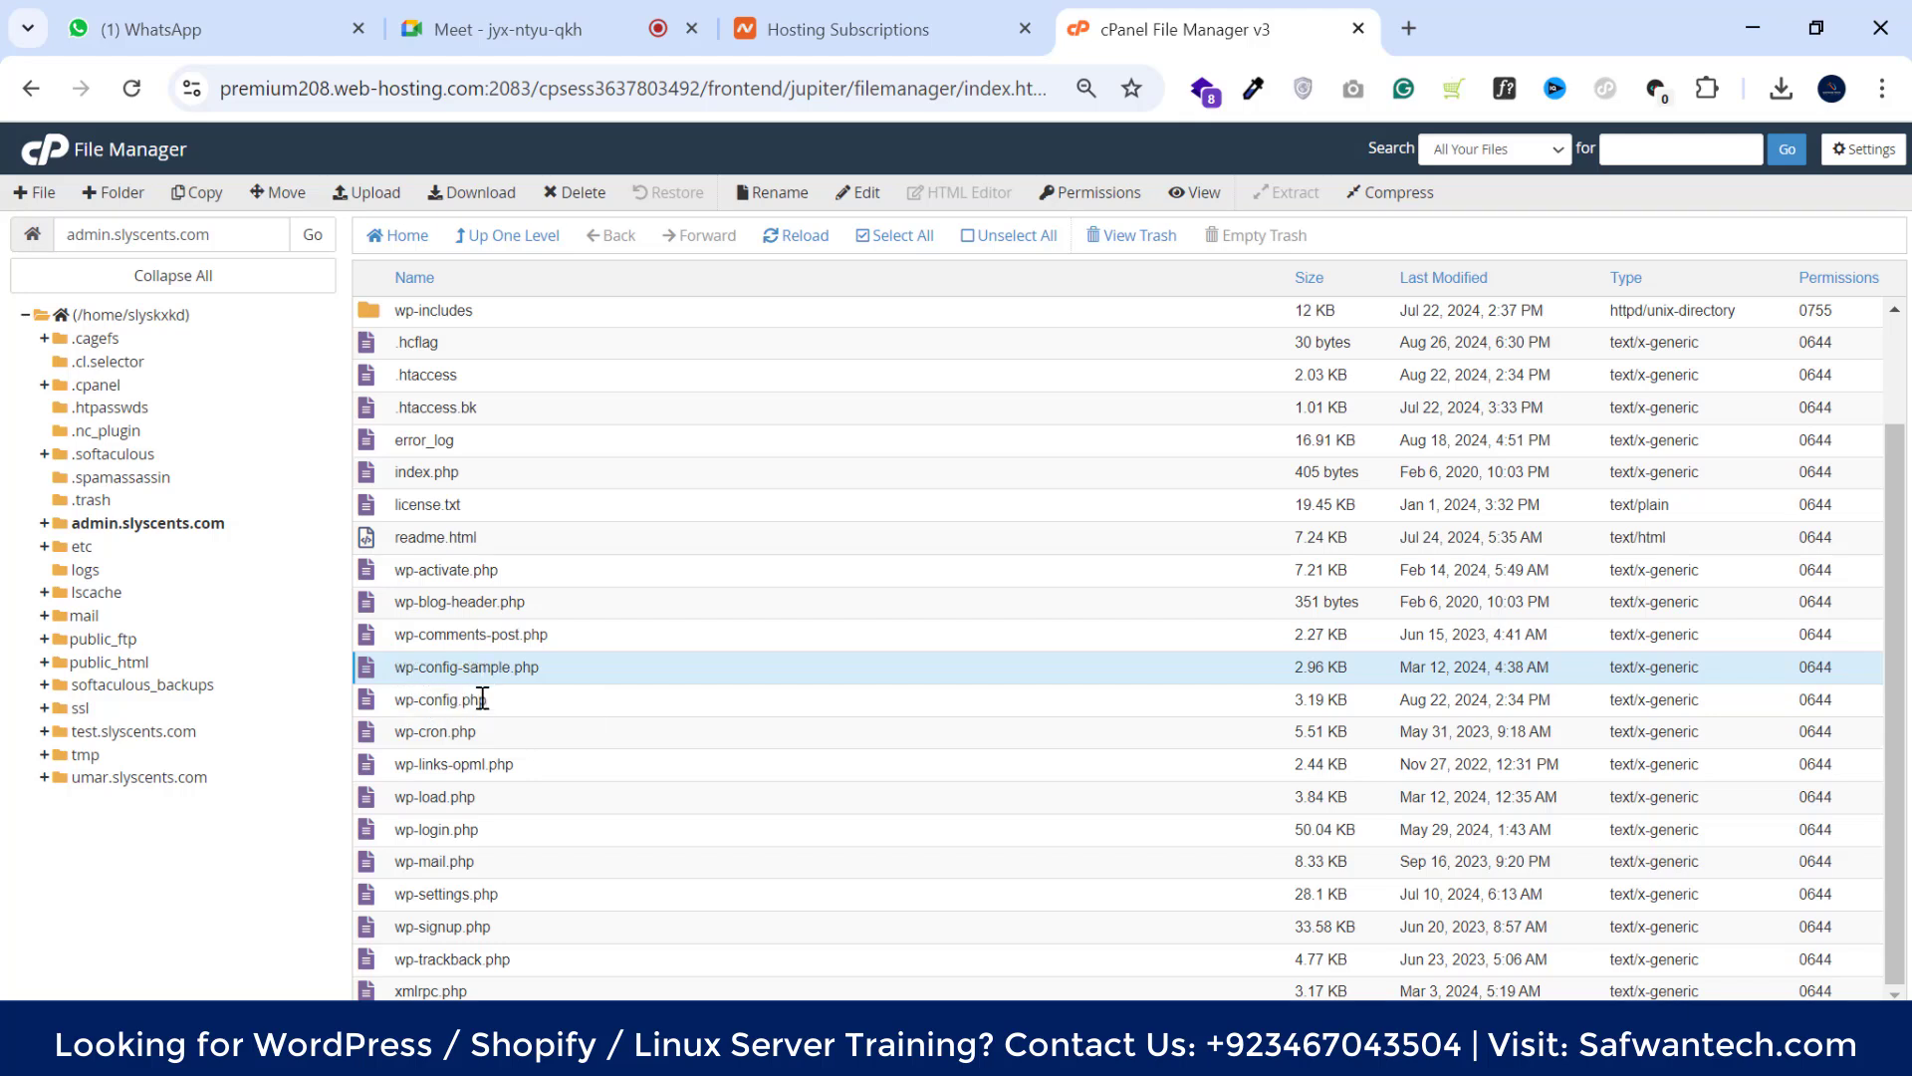
left_click(534, 703)
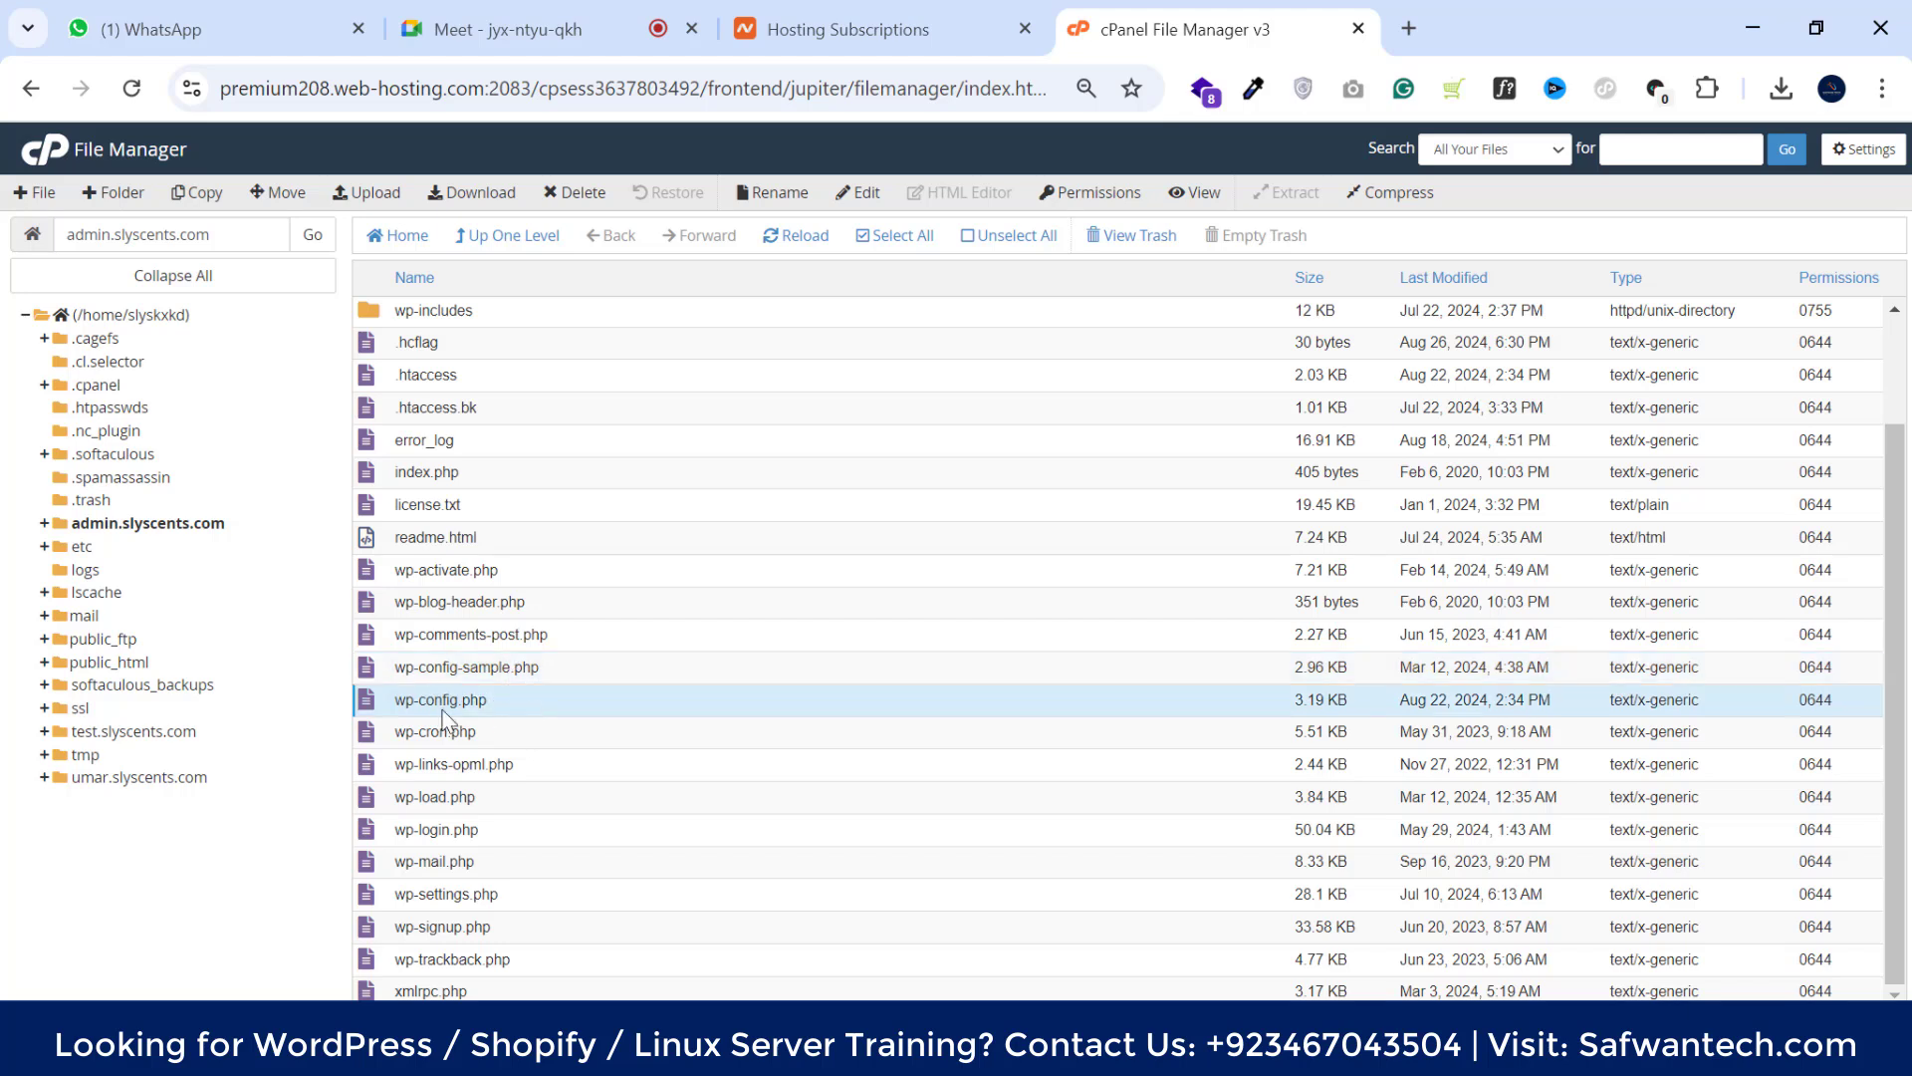
Edit wp-config.php and highlight the DB_NAME value slyskxkd_wp869
right_click(555, 719)
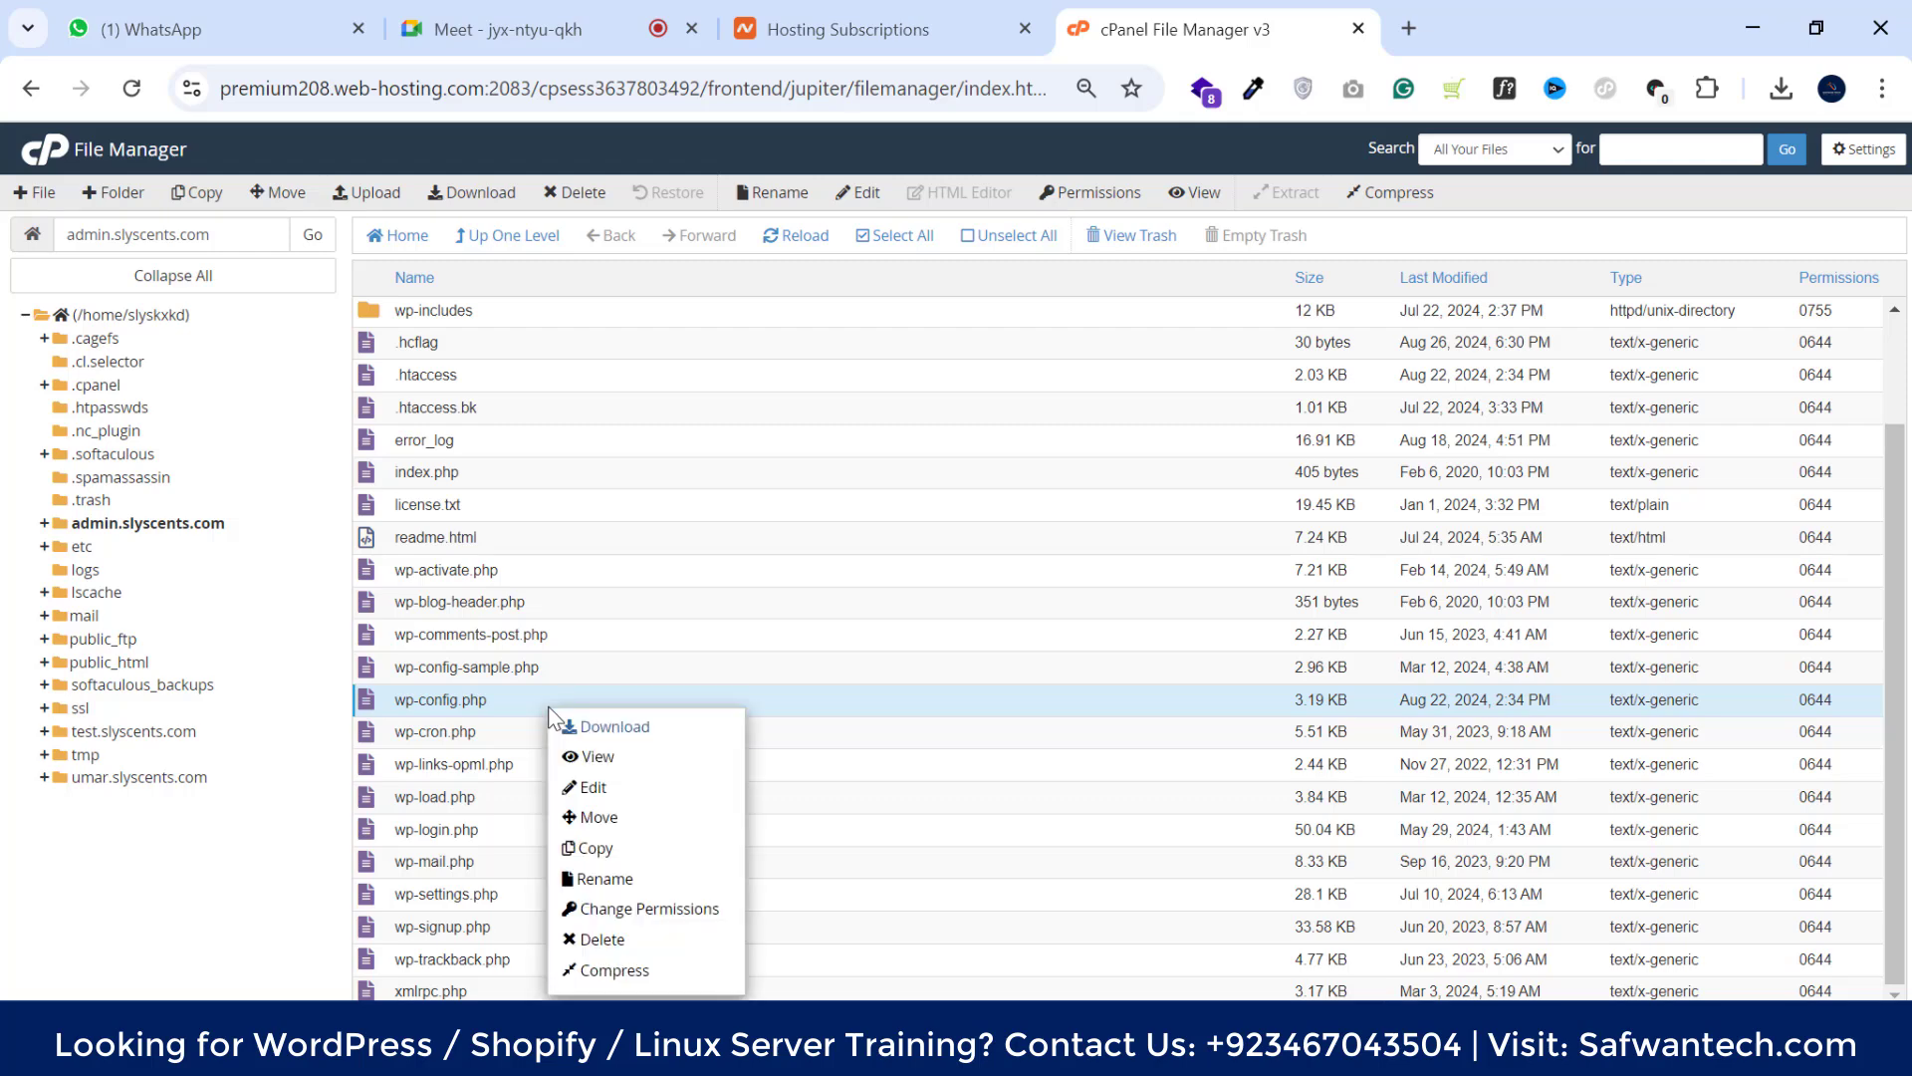
left_click(588, 789)
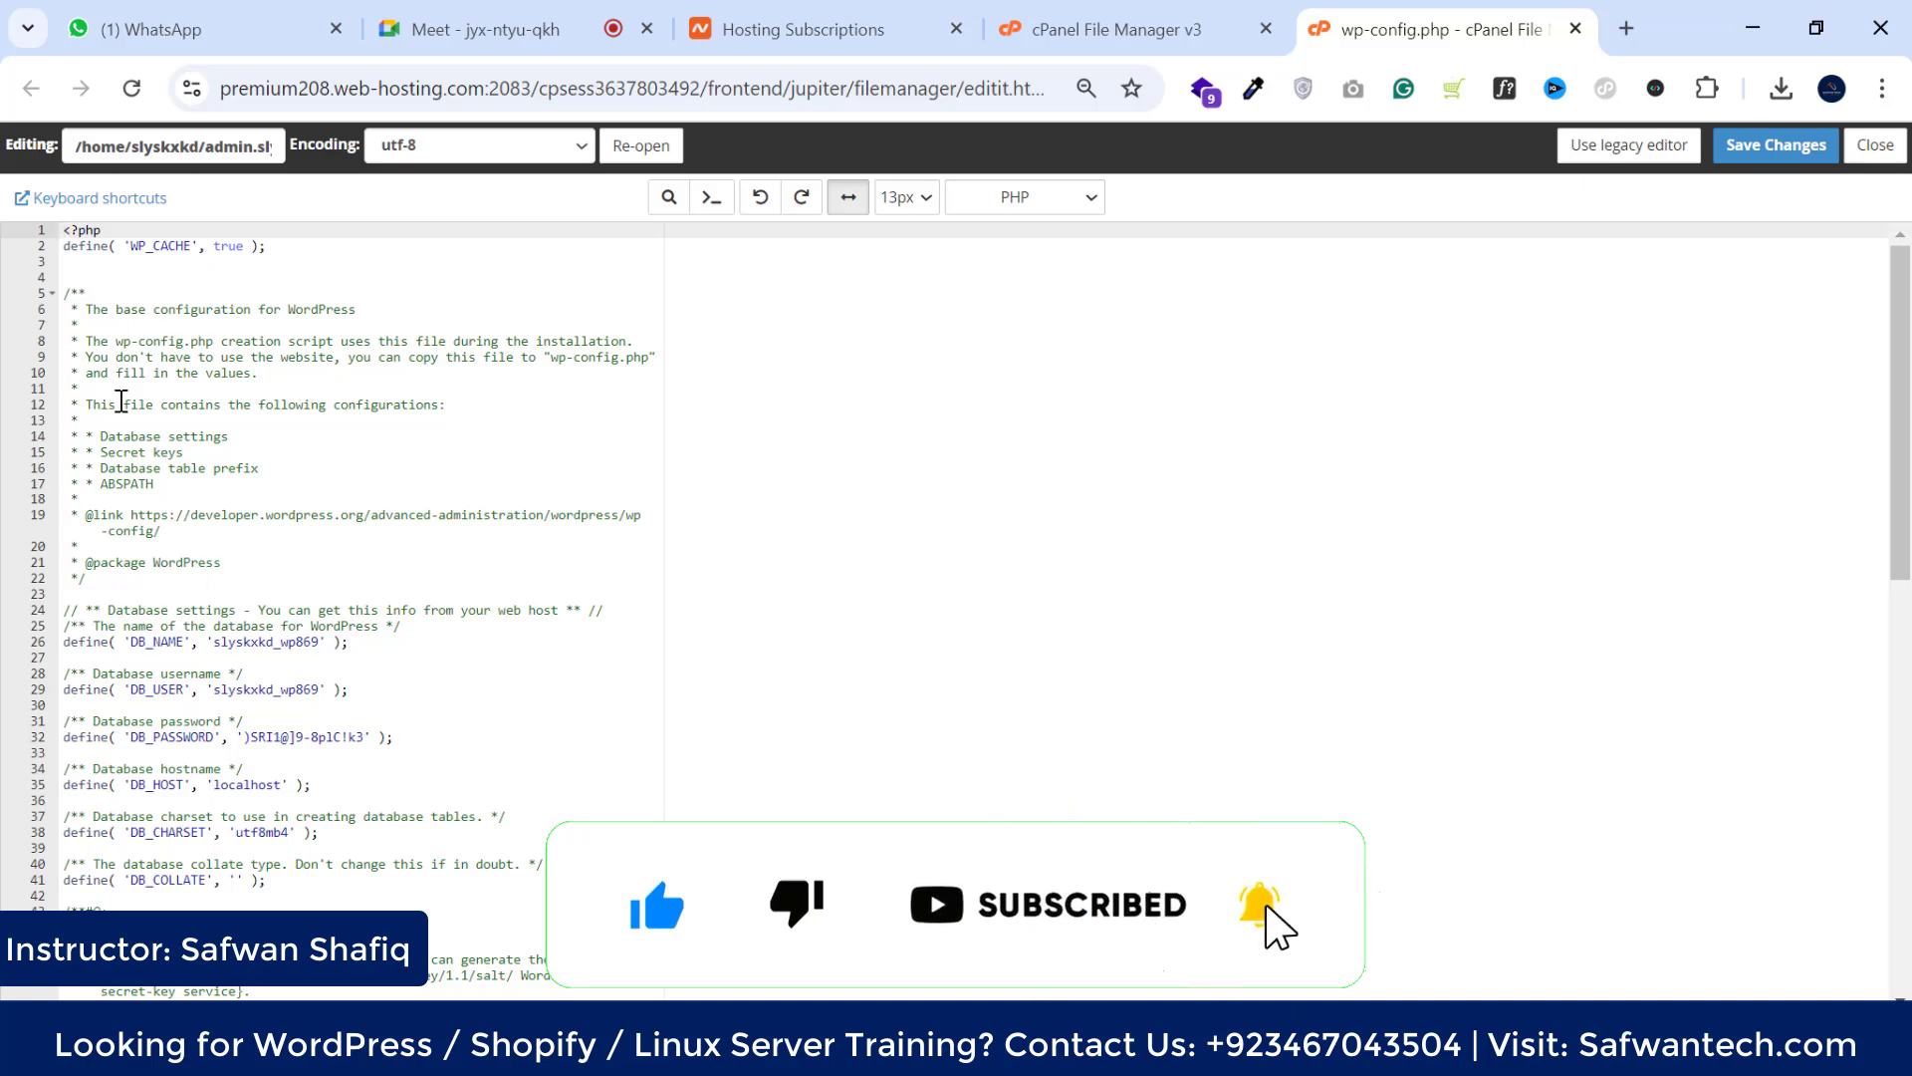
scroll(120, 401, "down", 2)
left_click(349, 558)
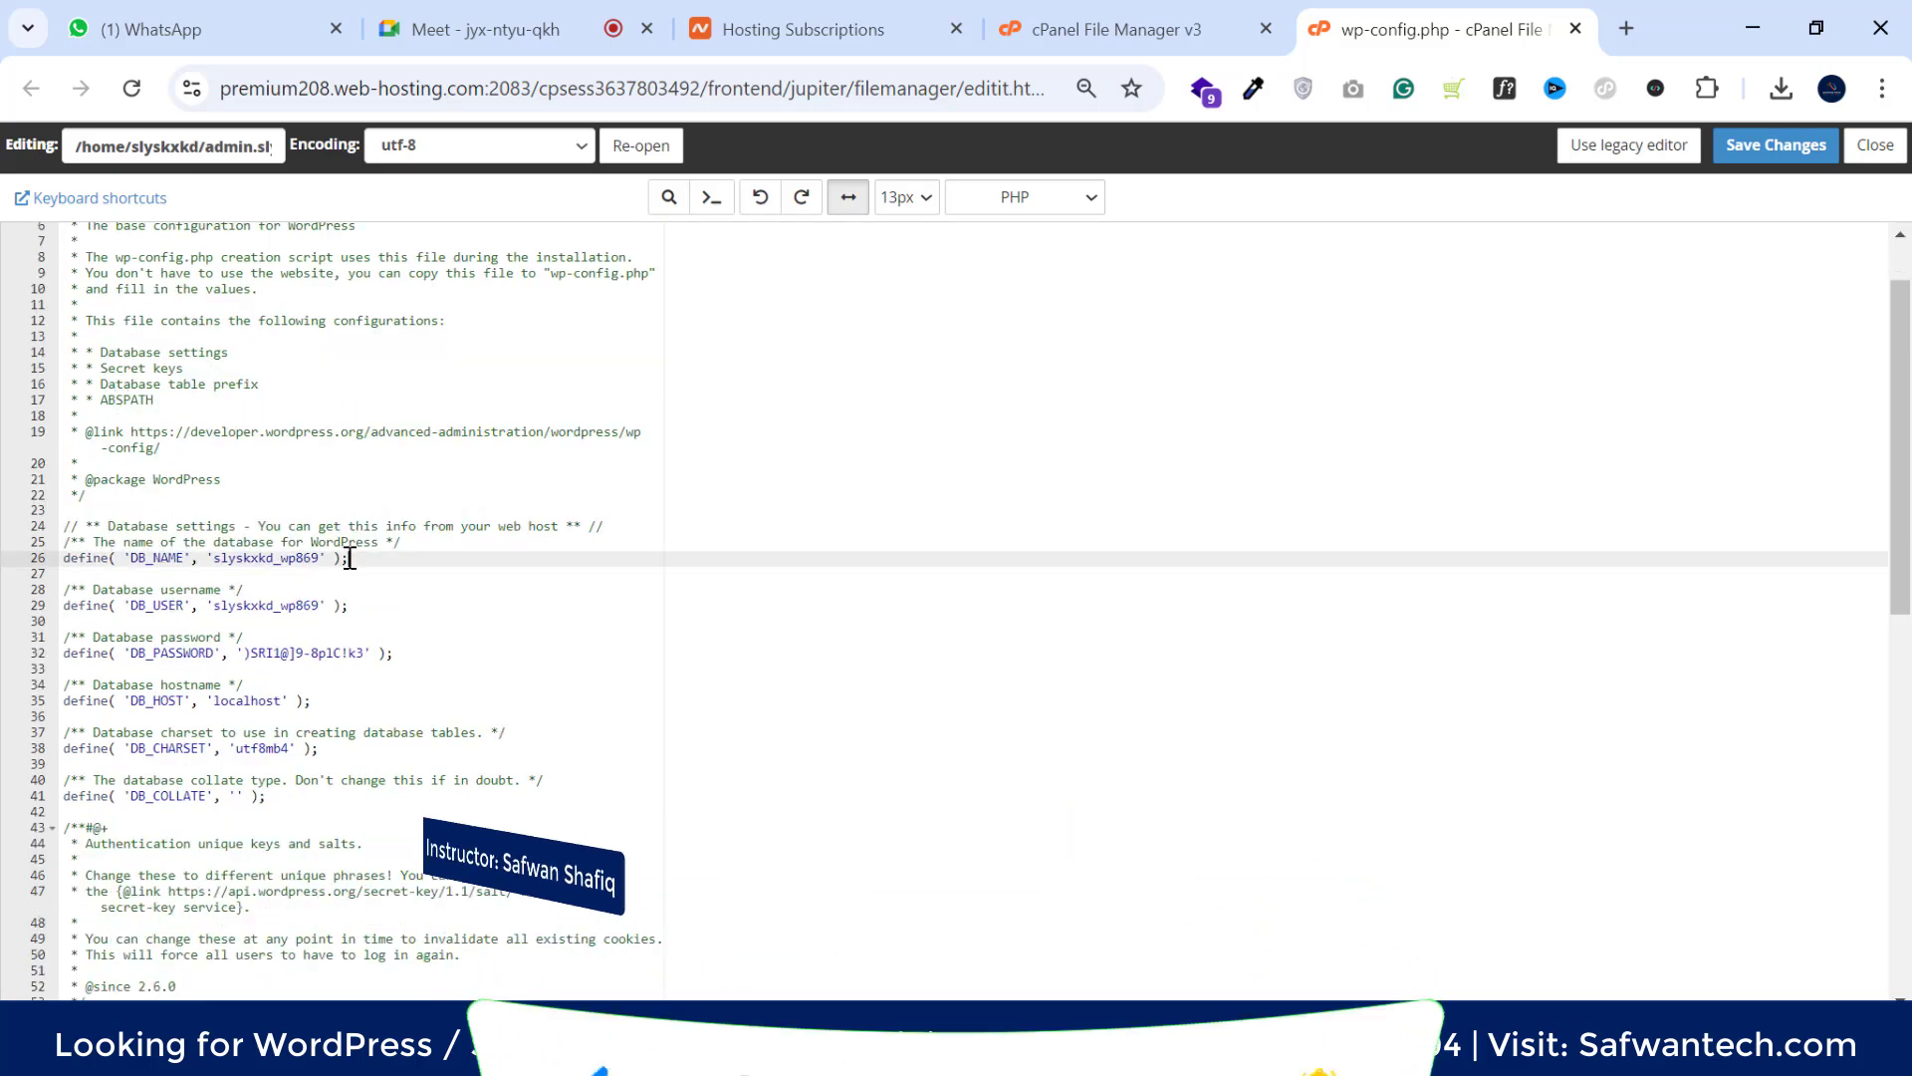
left_click_drag(350, 558, 63, 564)
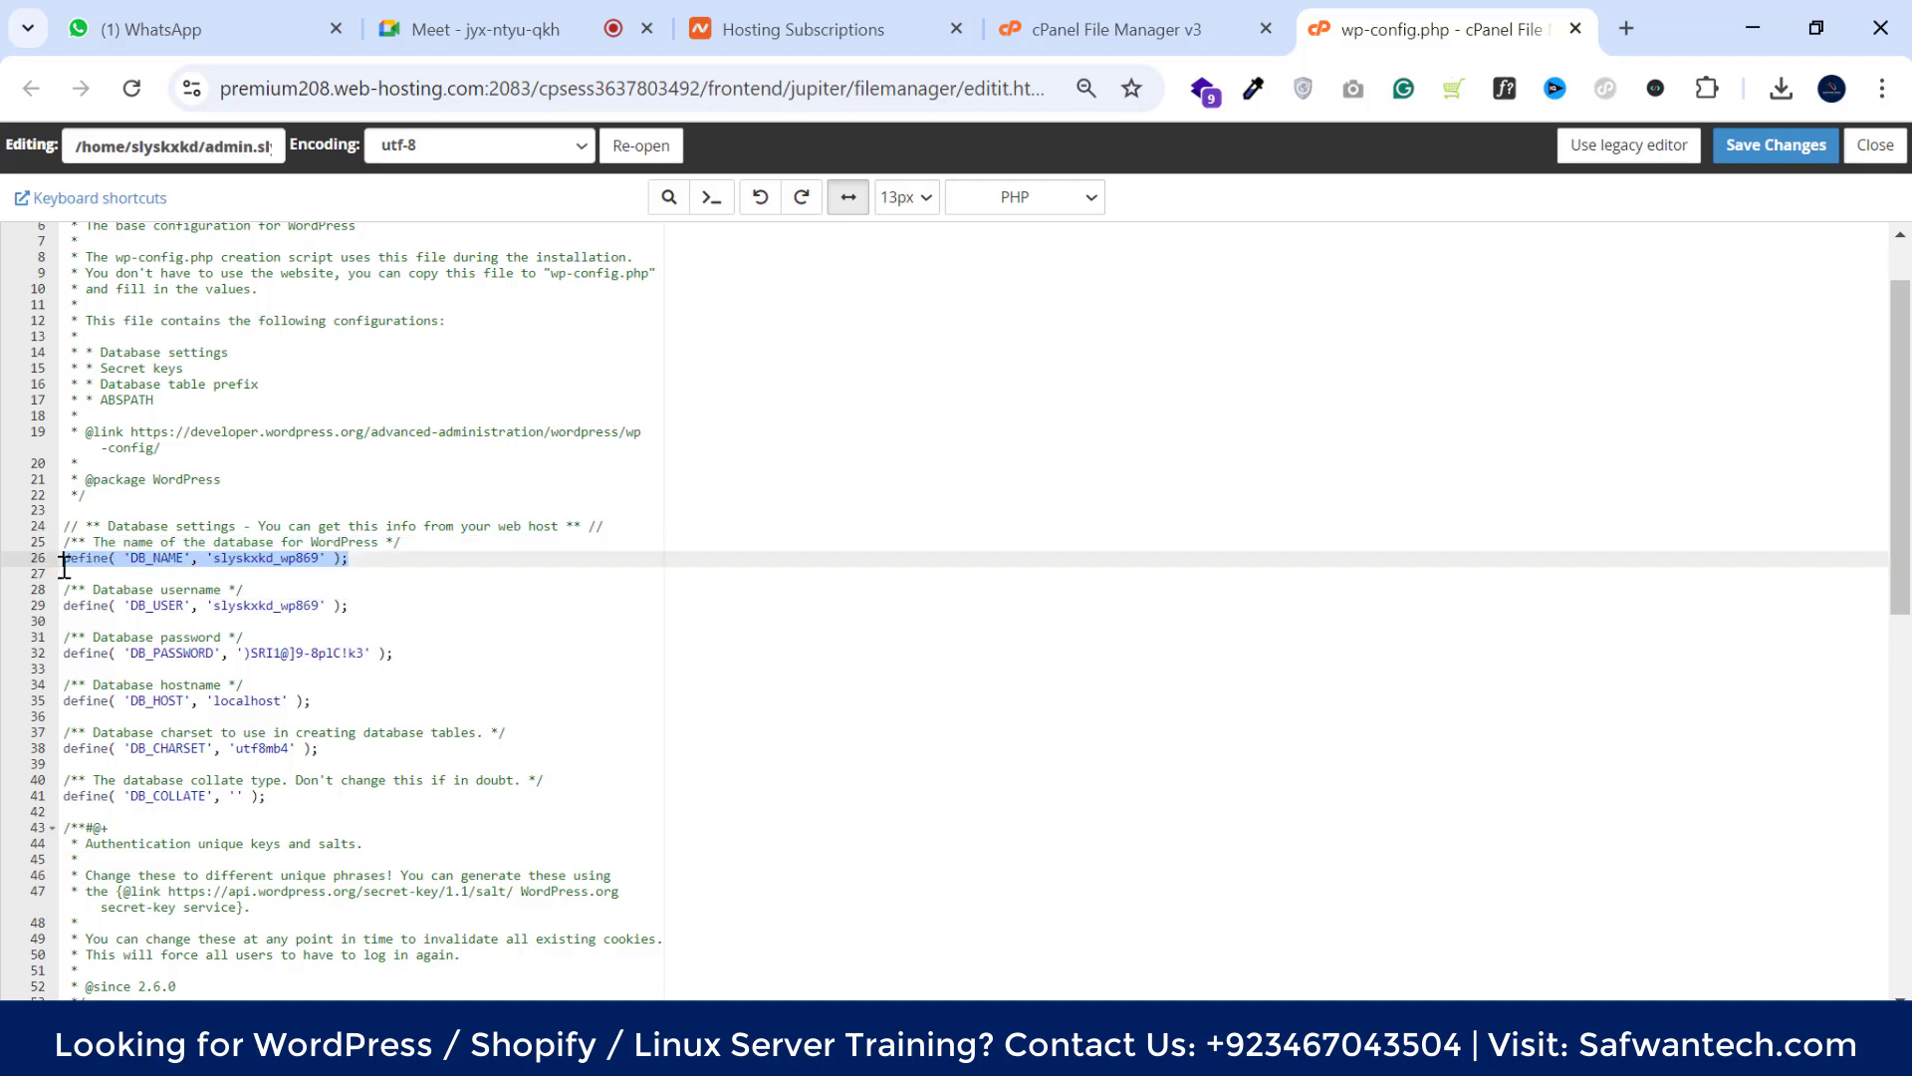
left_click(131, 559)
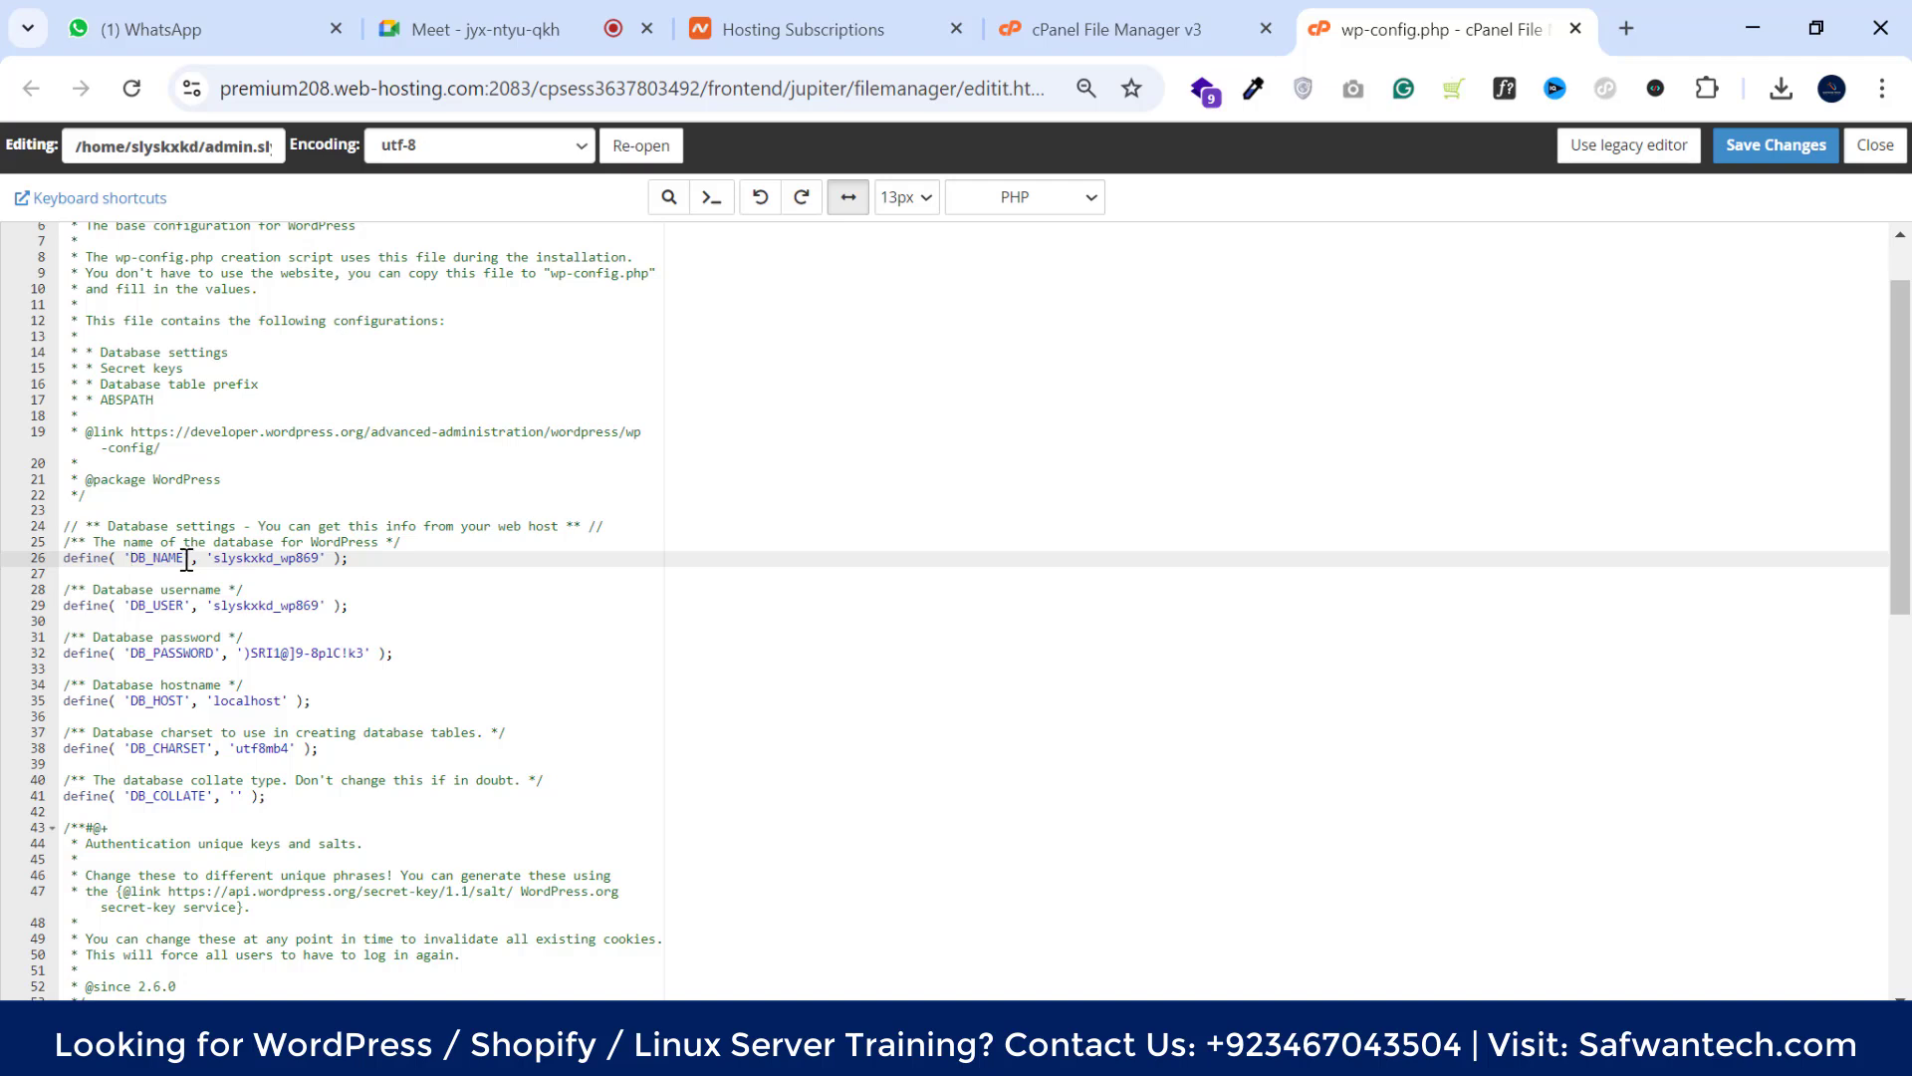
left_click_drag(215, 560, 320, 560)
Check the database username and the DB_HOST 'localhost' setting in wp-config.php
left_click(172, 608)
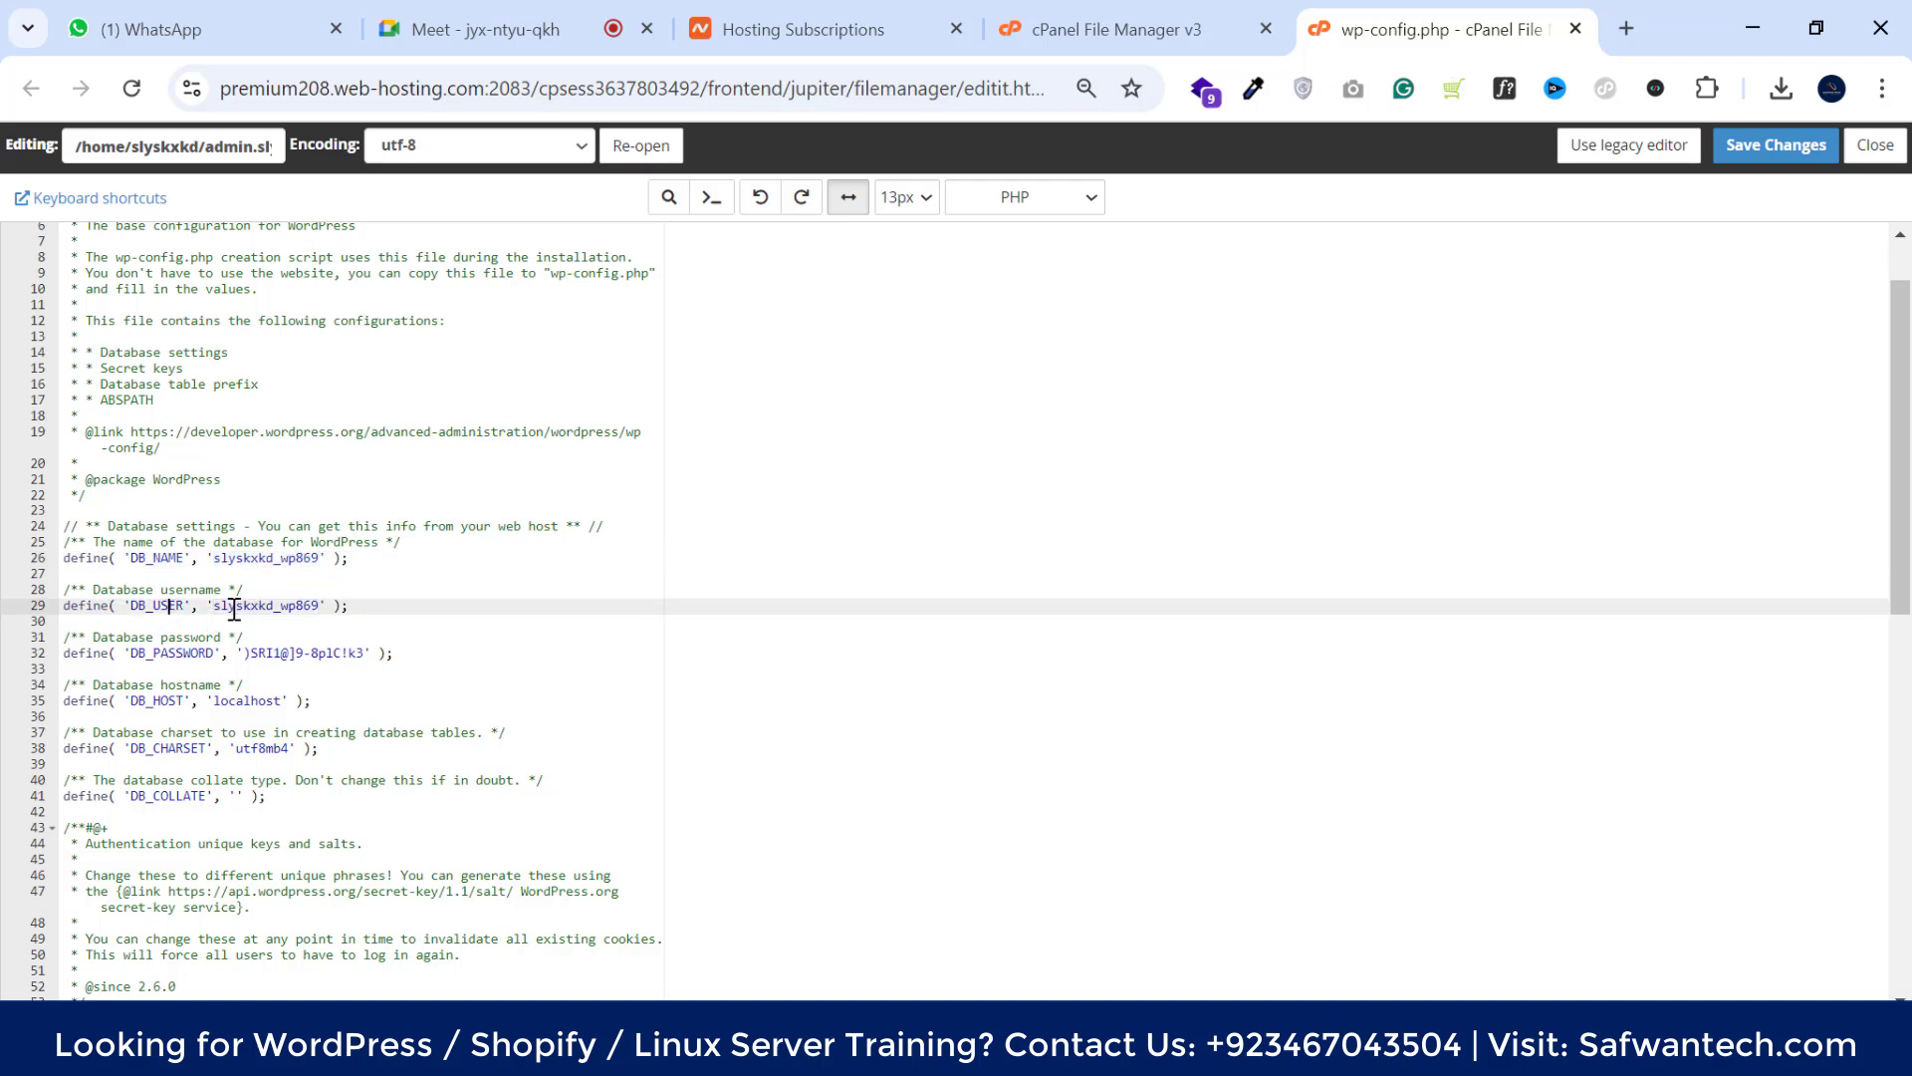
double_click(214, 609)
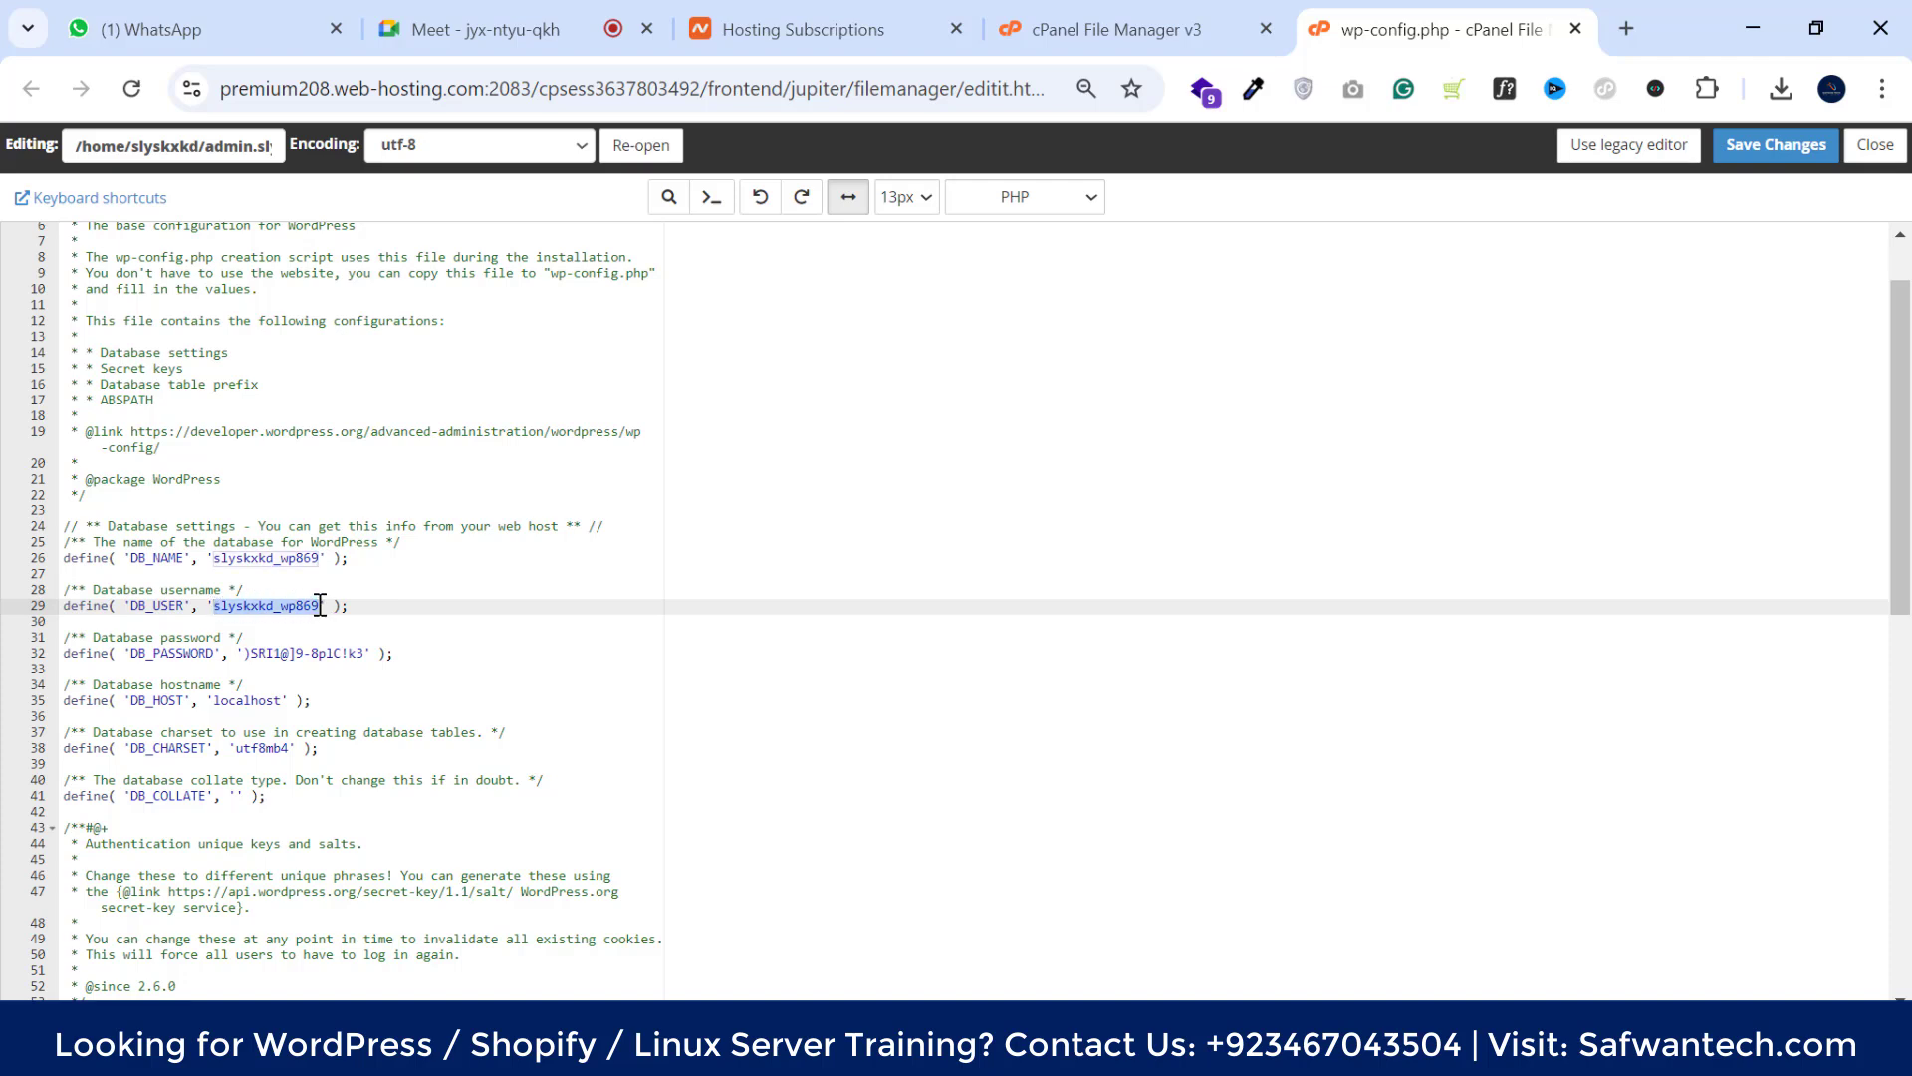
left_click(208, 609)
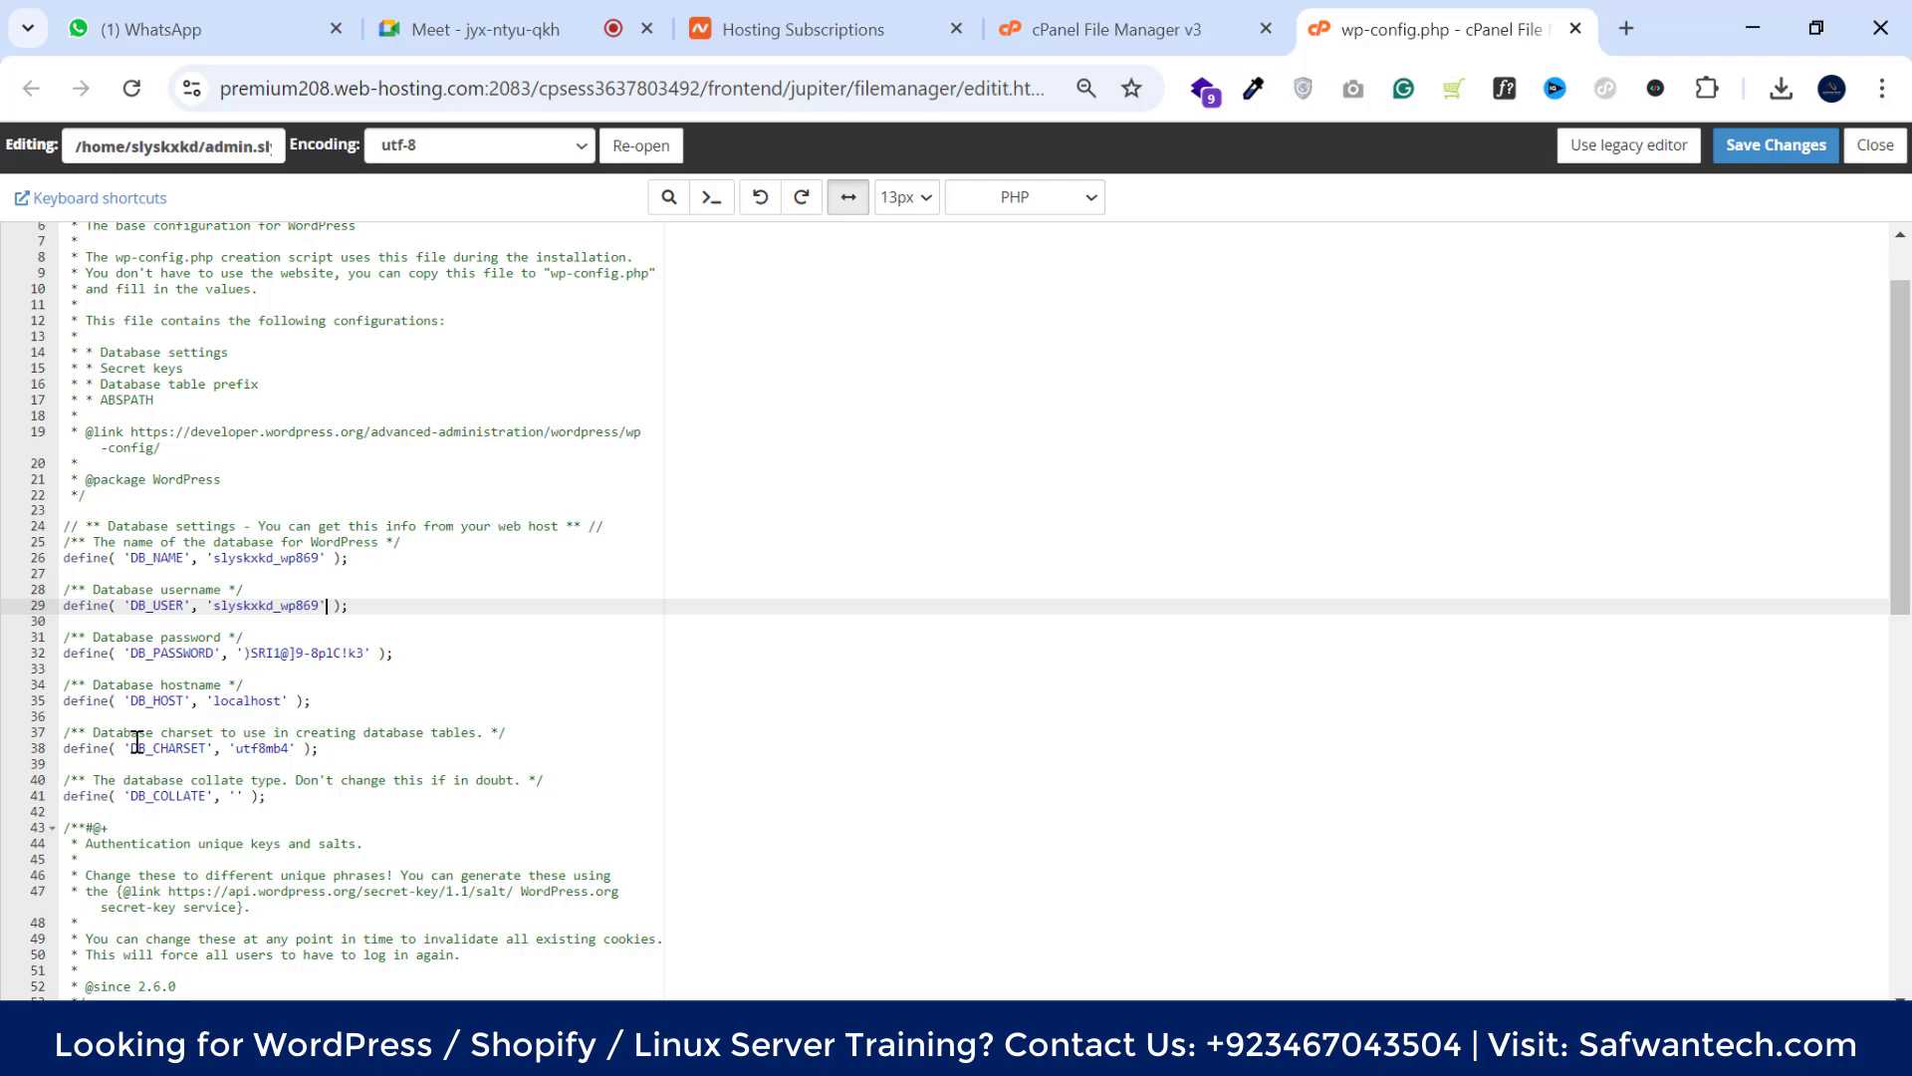
left_click(238, 705)
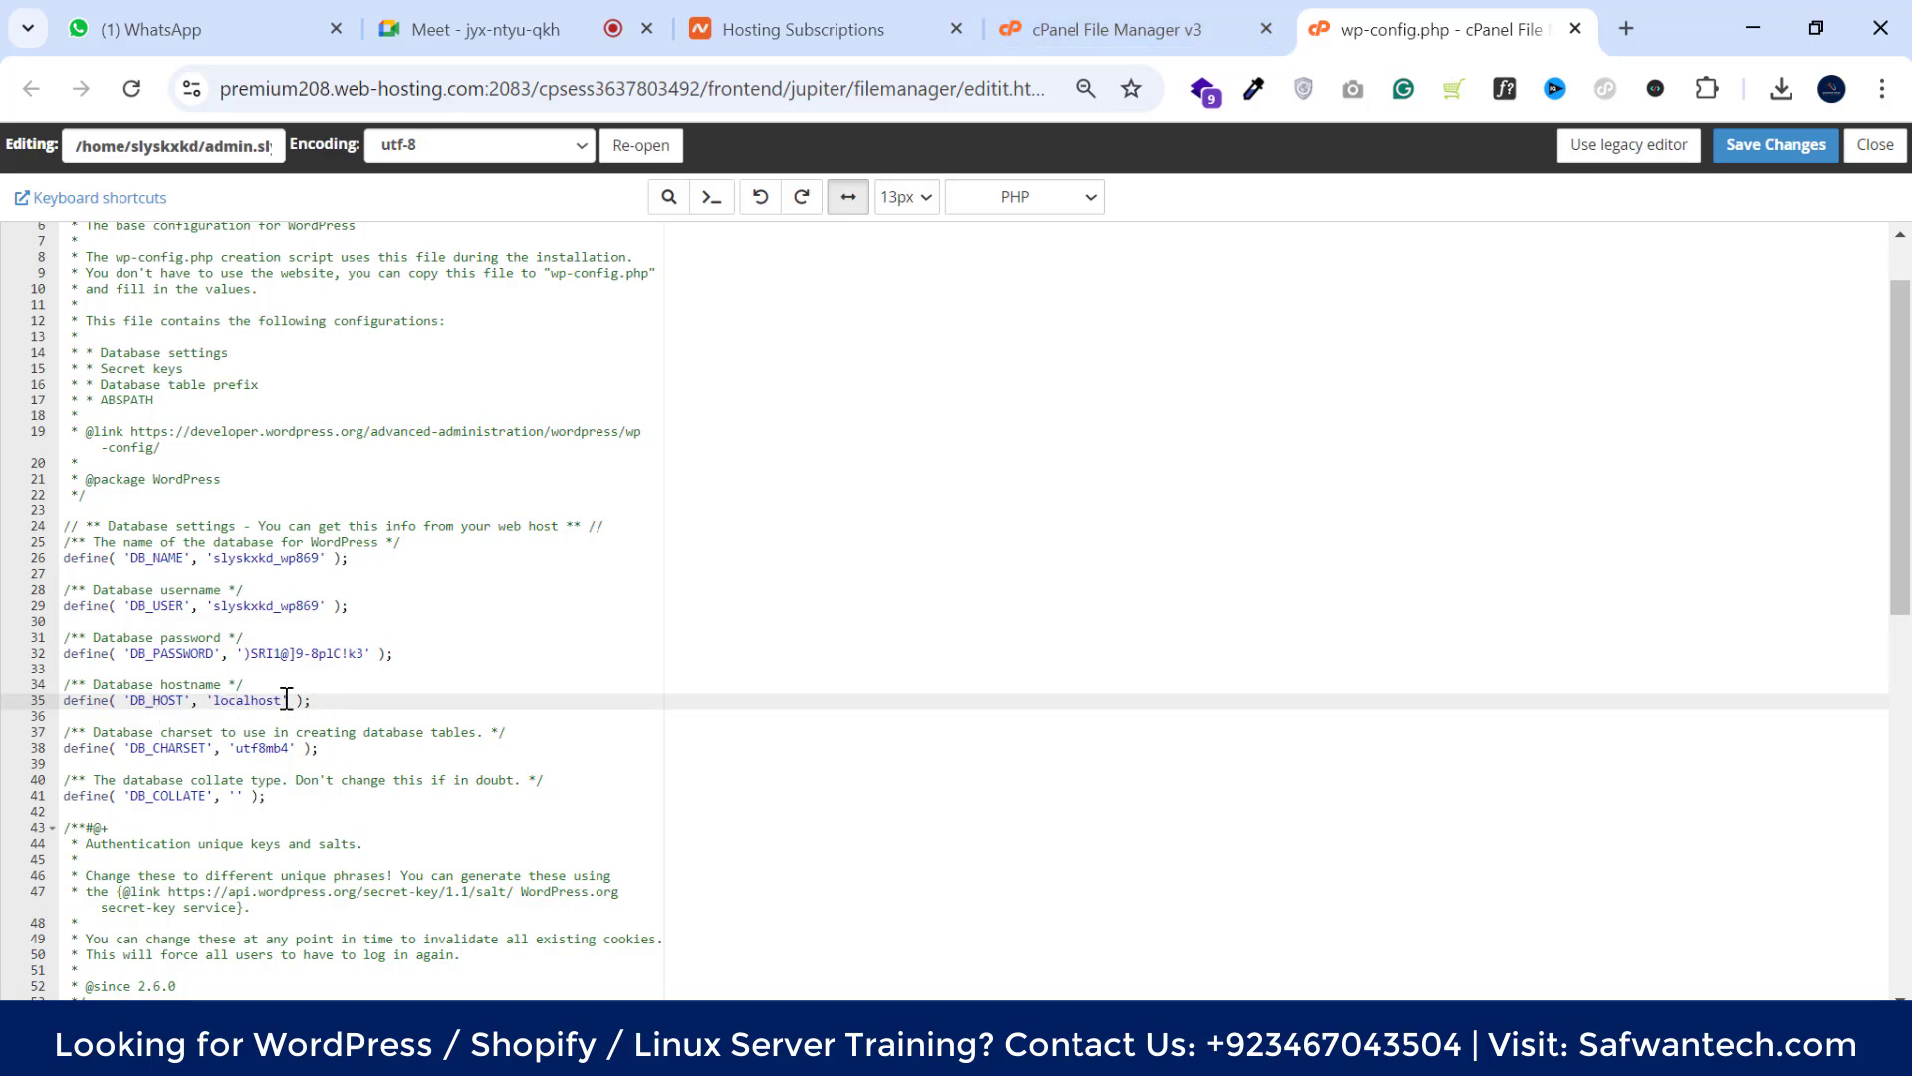
scroll(274, 694, "down", 7)
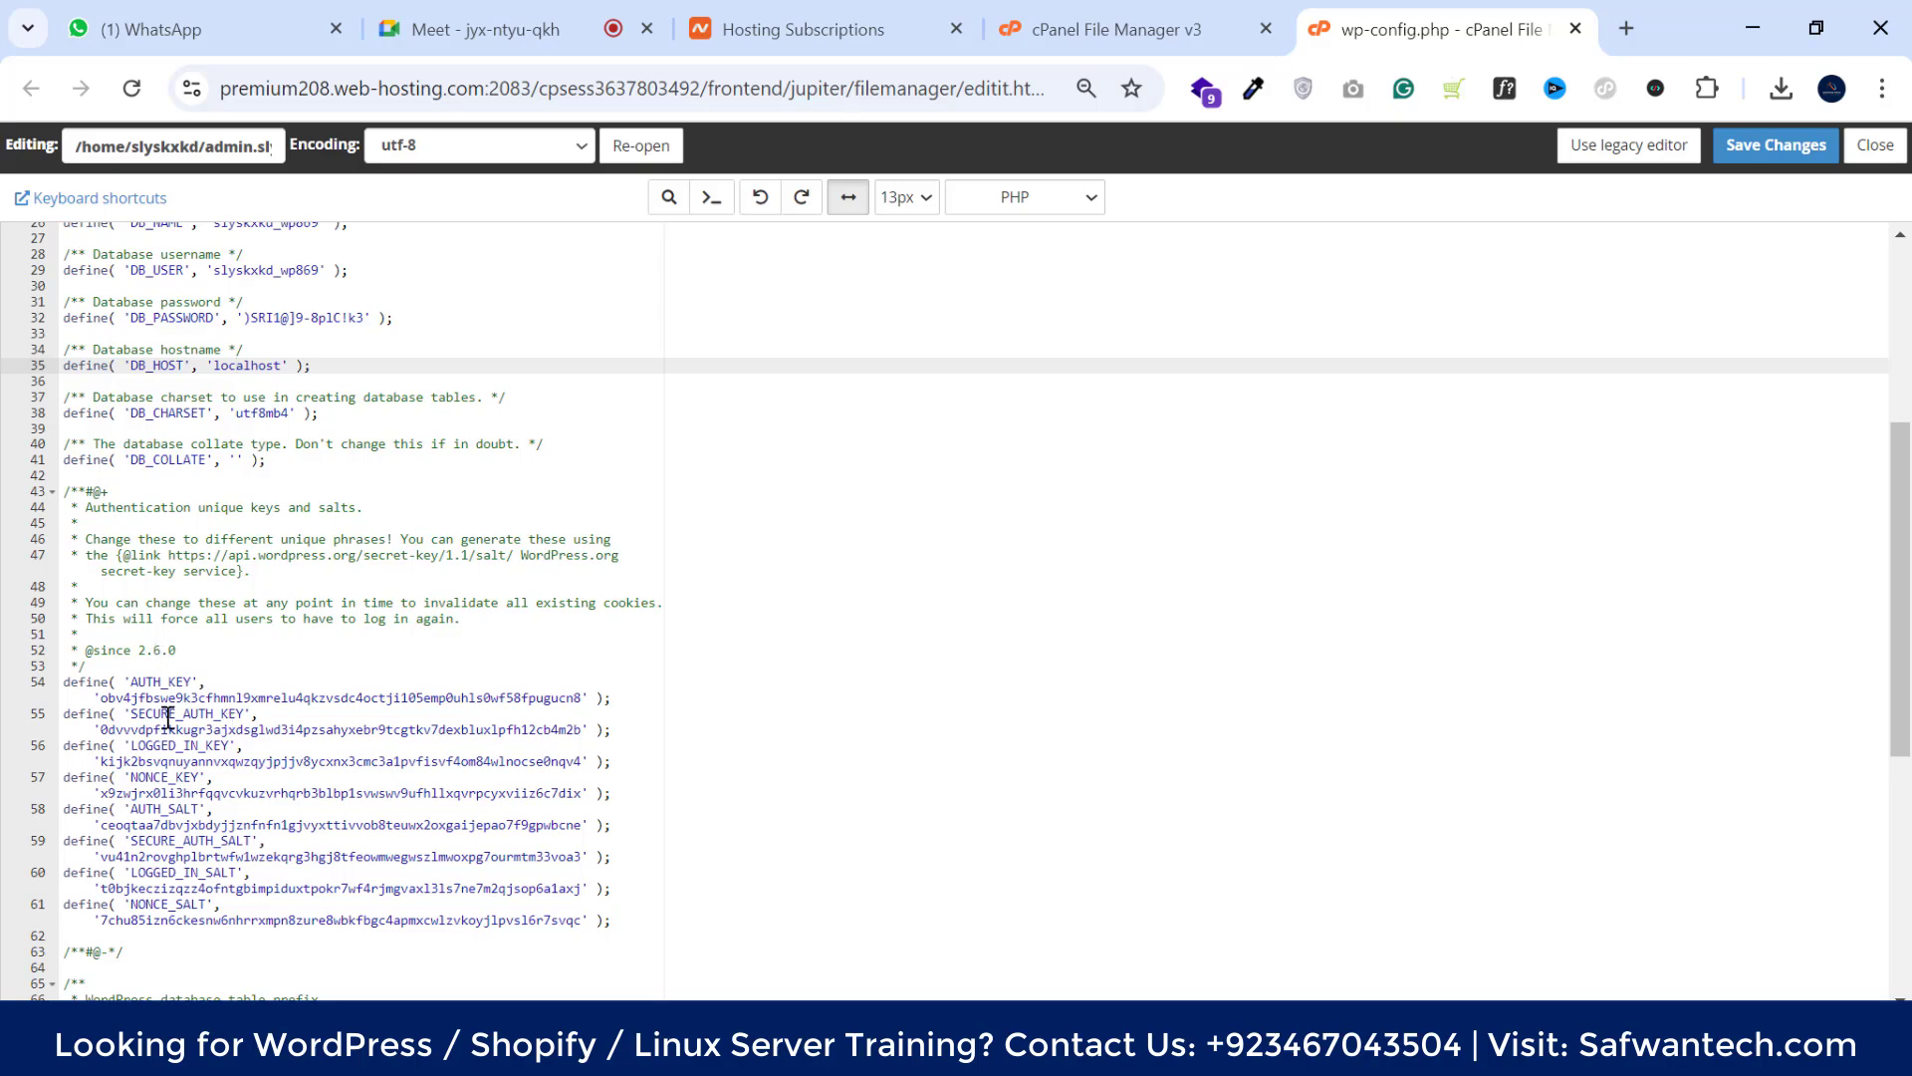
scroll(171, 787, "down", 2)
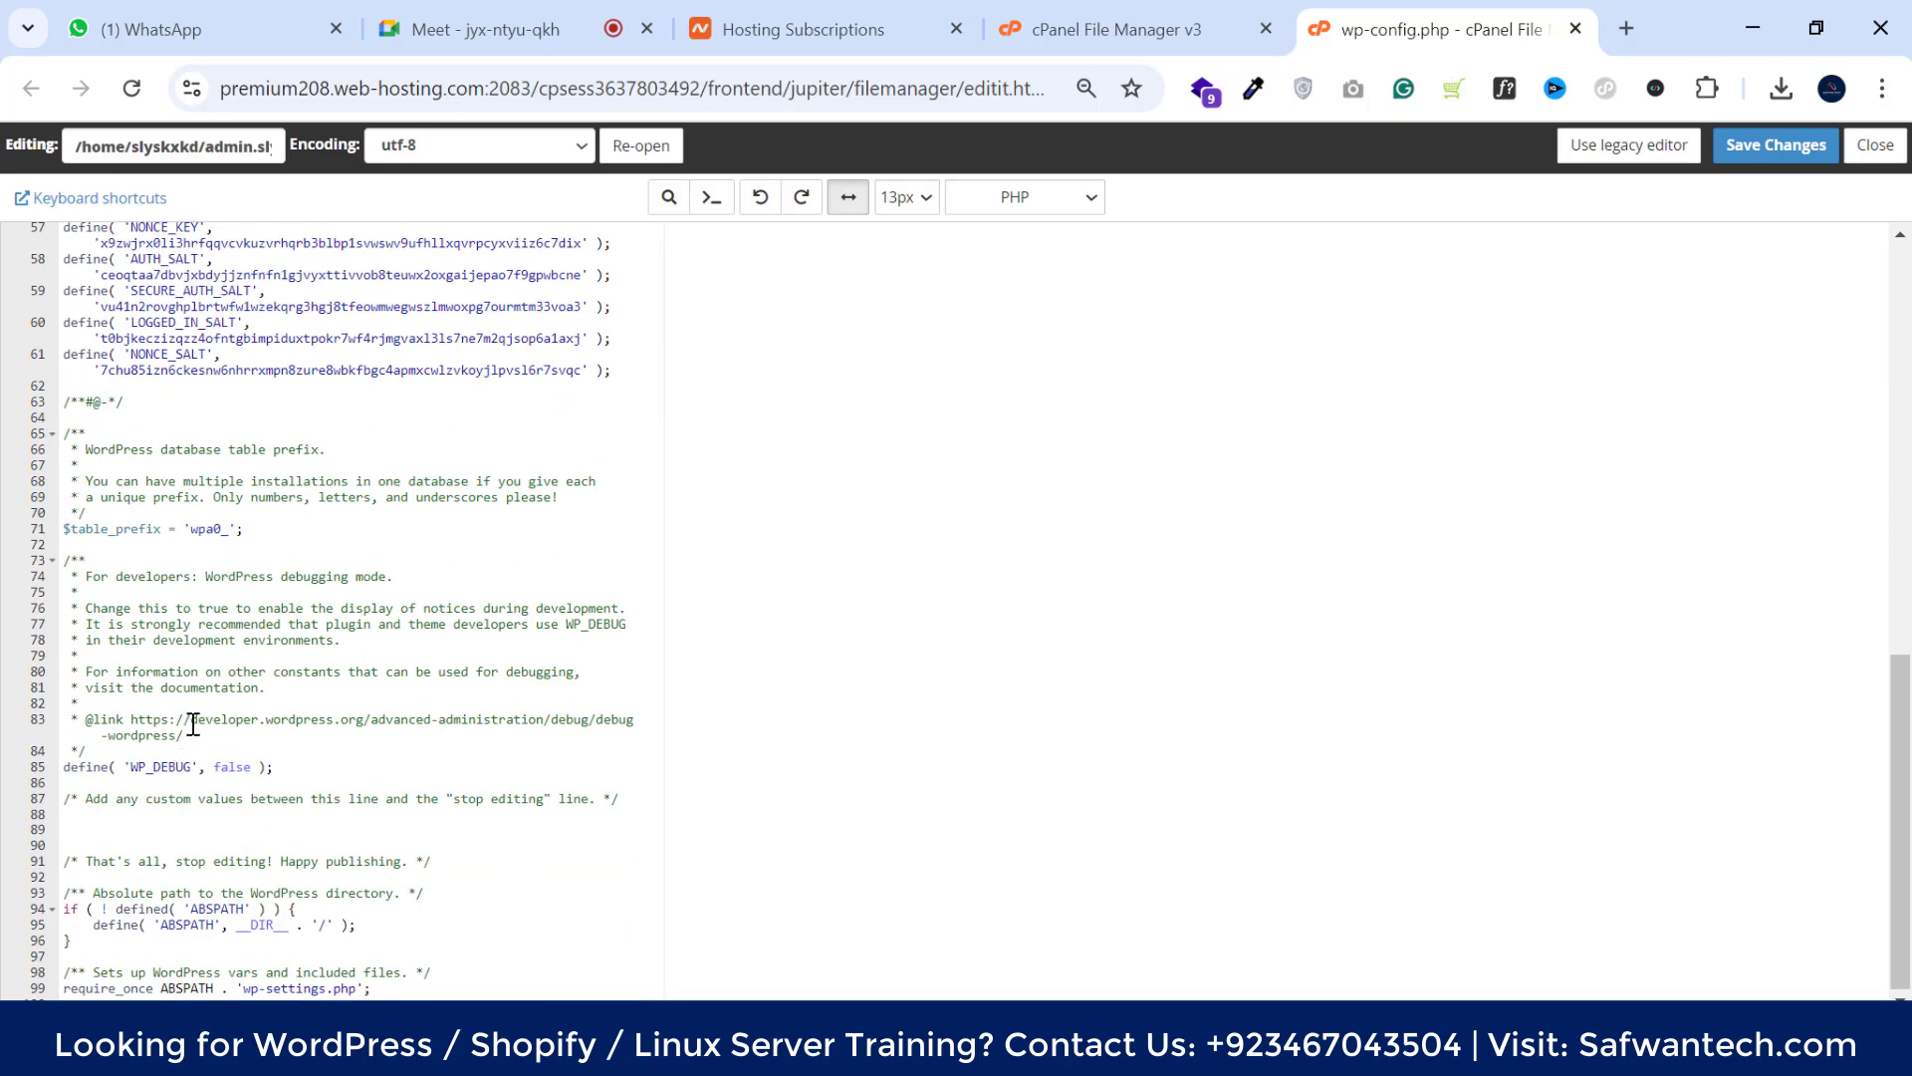
scroll(923, 556, "up", 10)
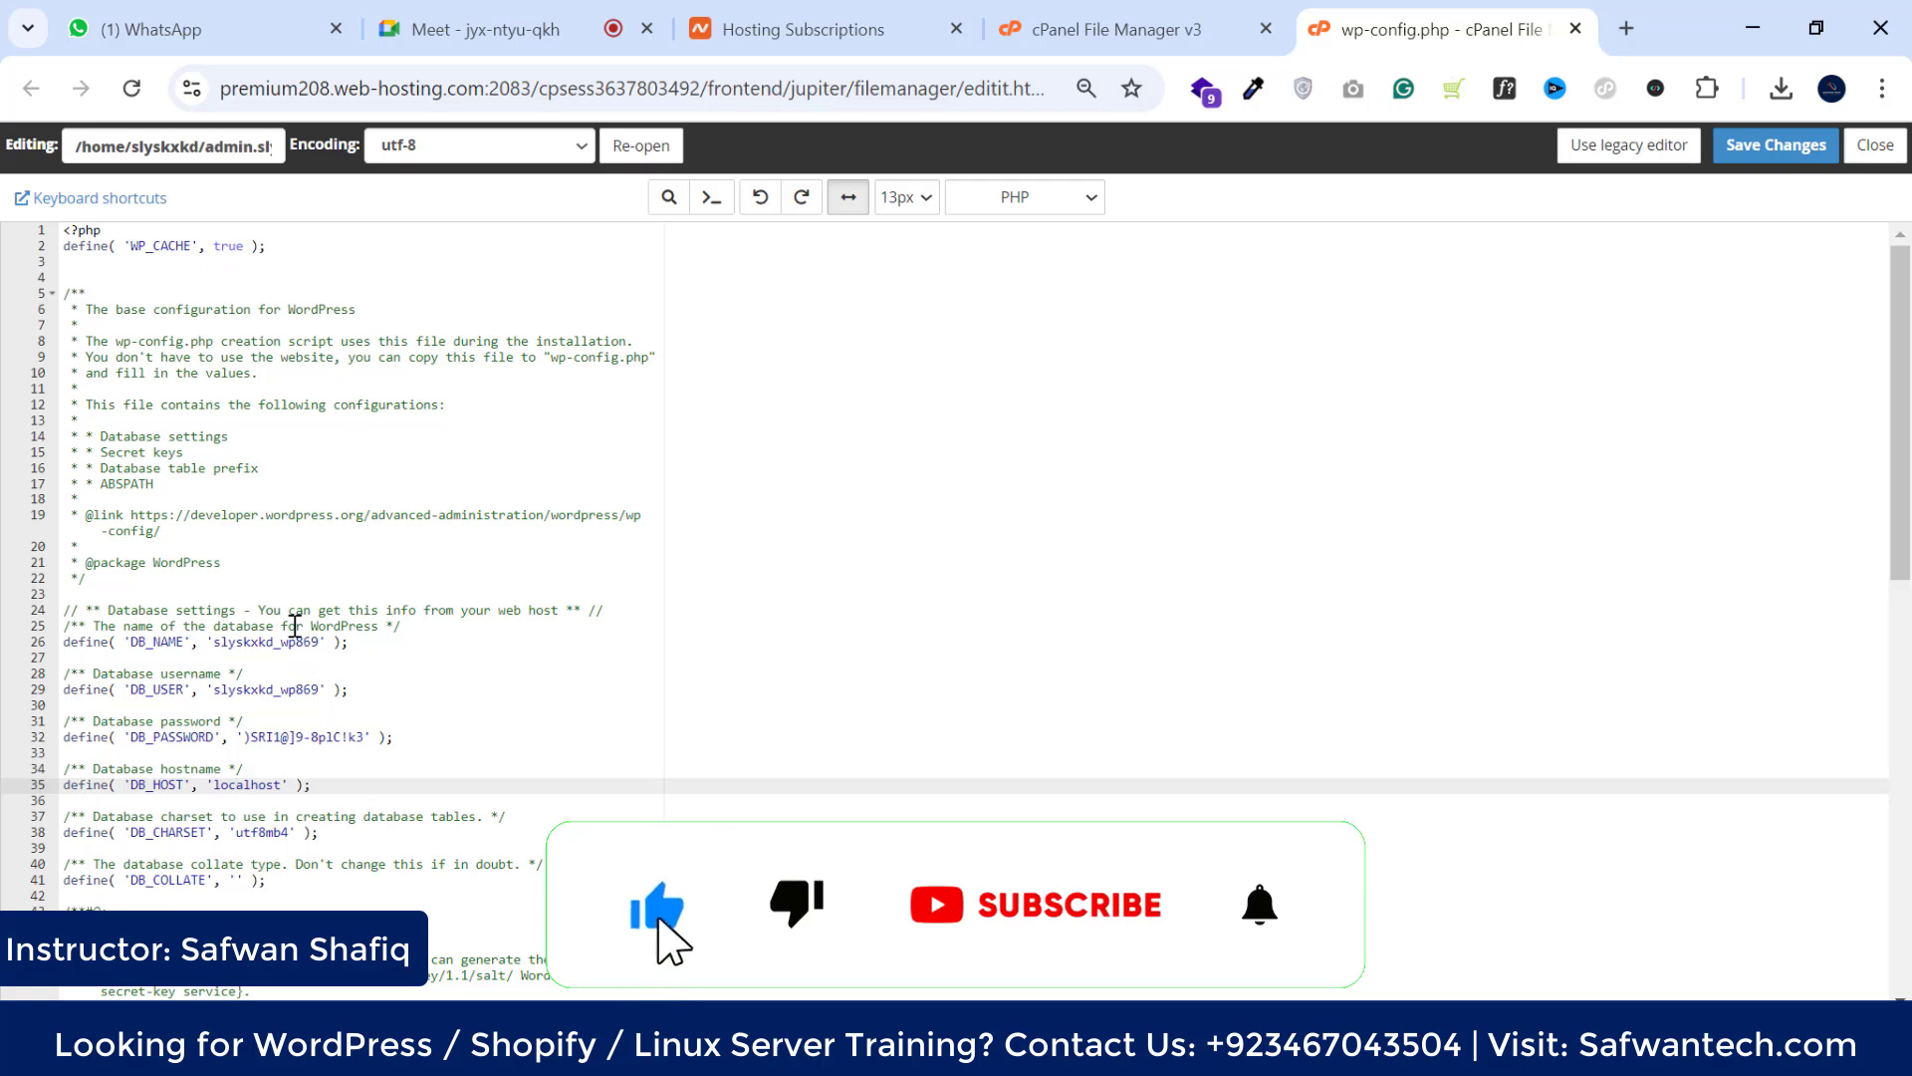
Select and copy the DB_NAME line in wp-config.php
left_click_drag(286, 874, 70, 603)
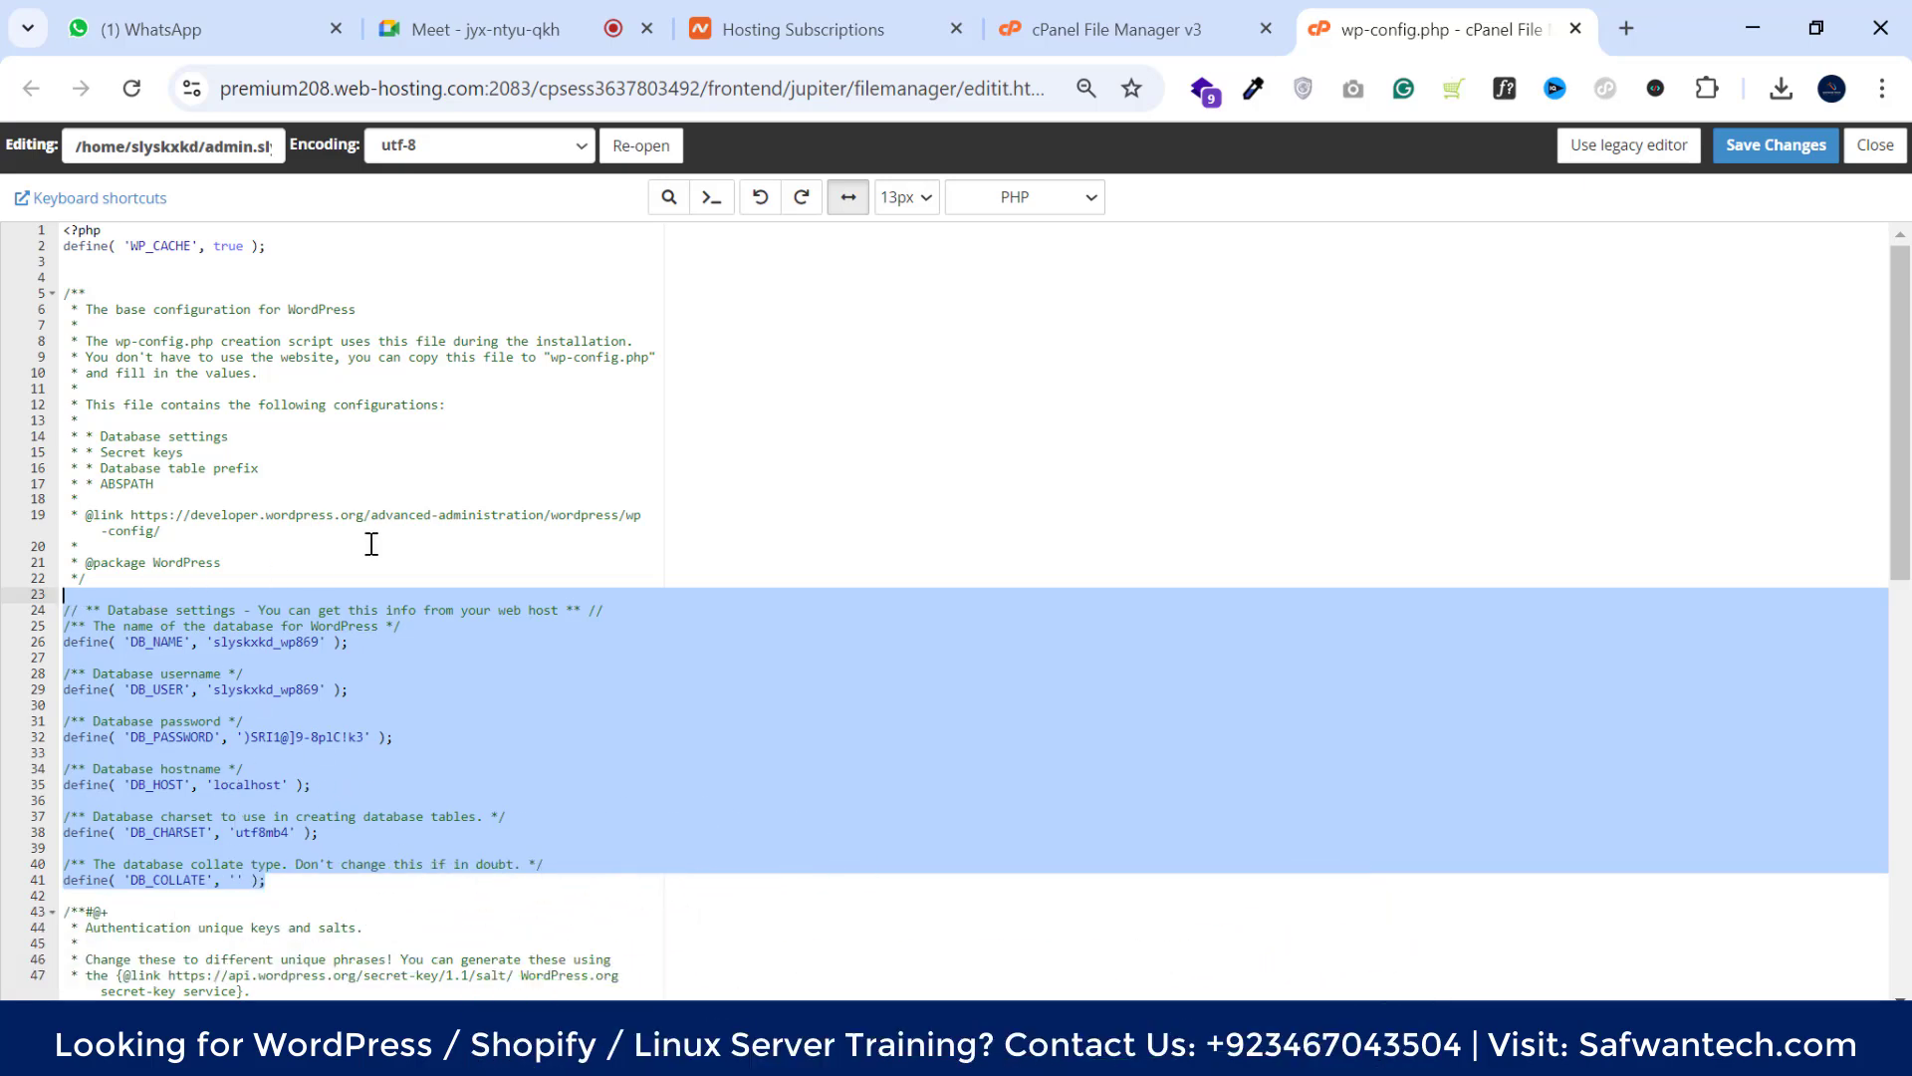
scroll(372, 544, "down", 3)
left_click(368, 595)
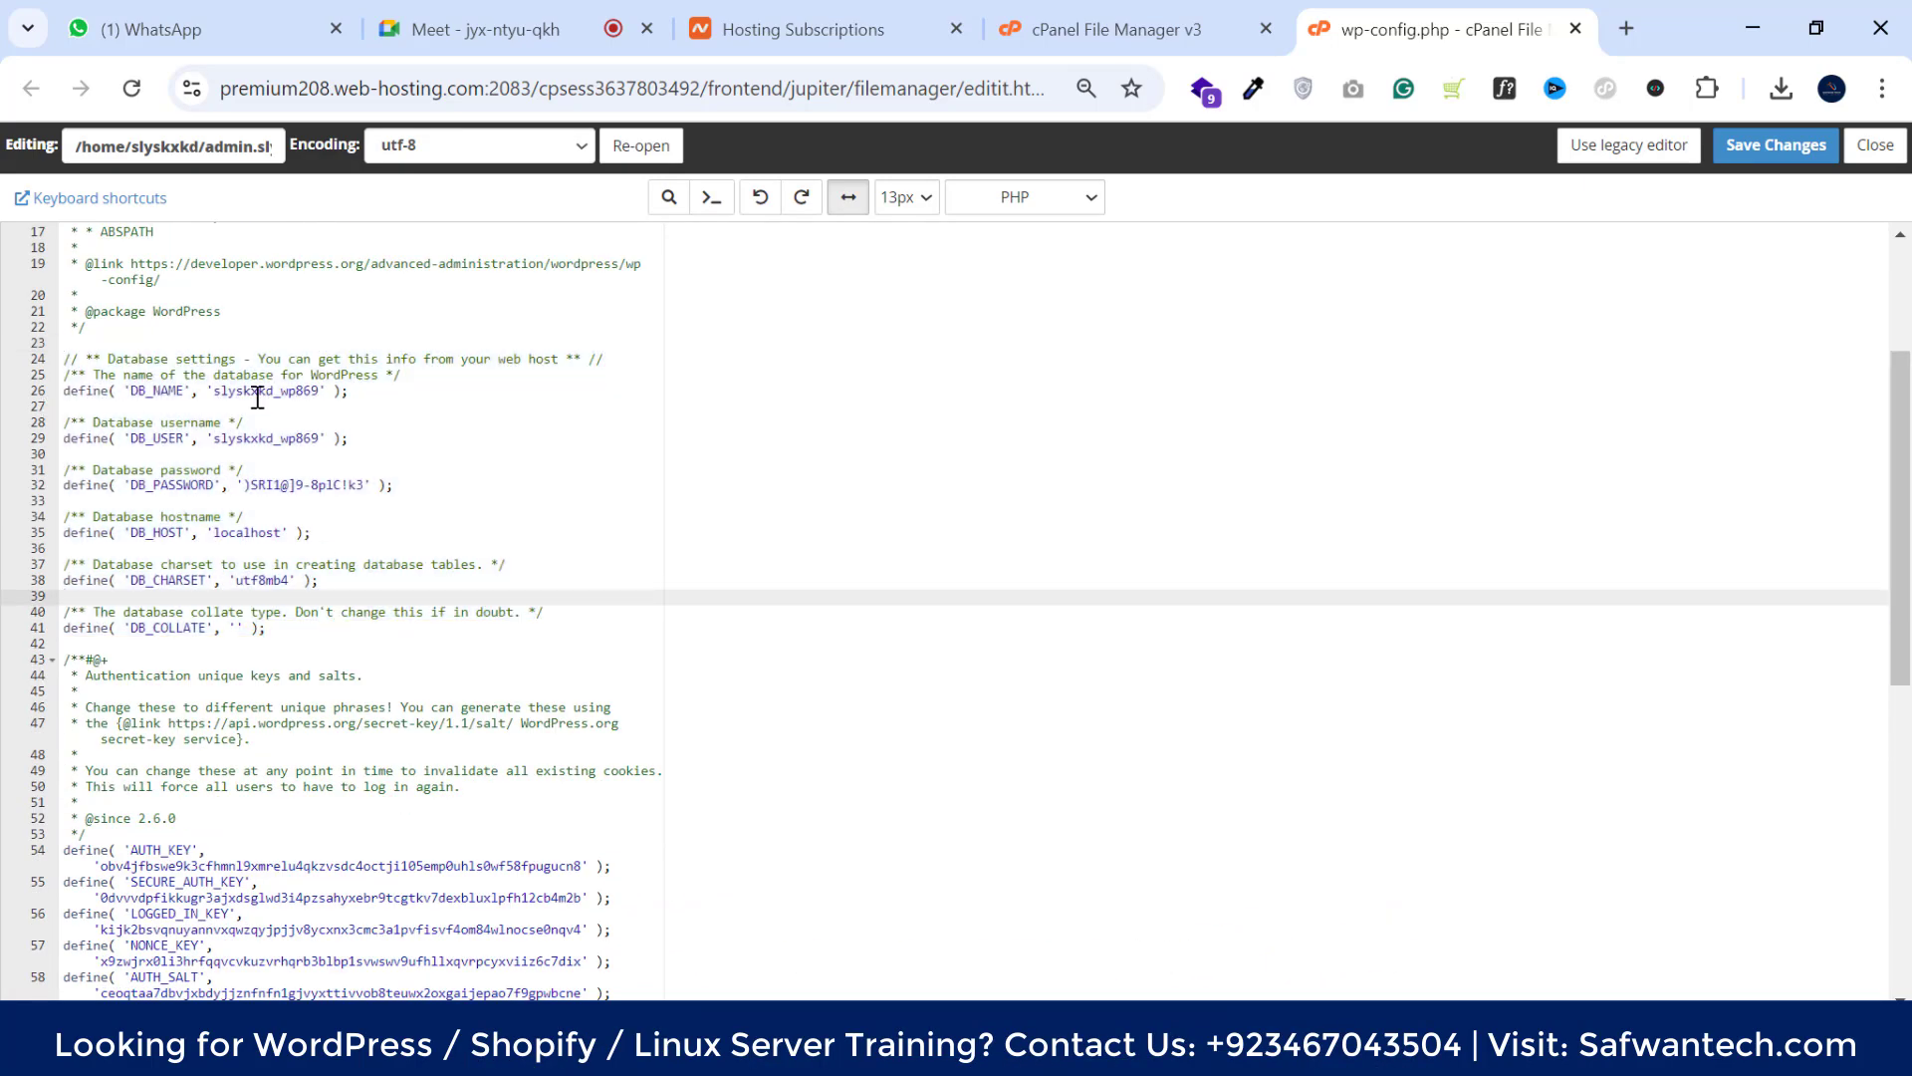
left_click_drag(351, 390, 62, 390)
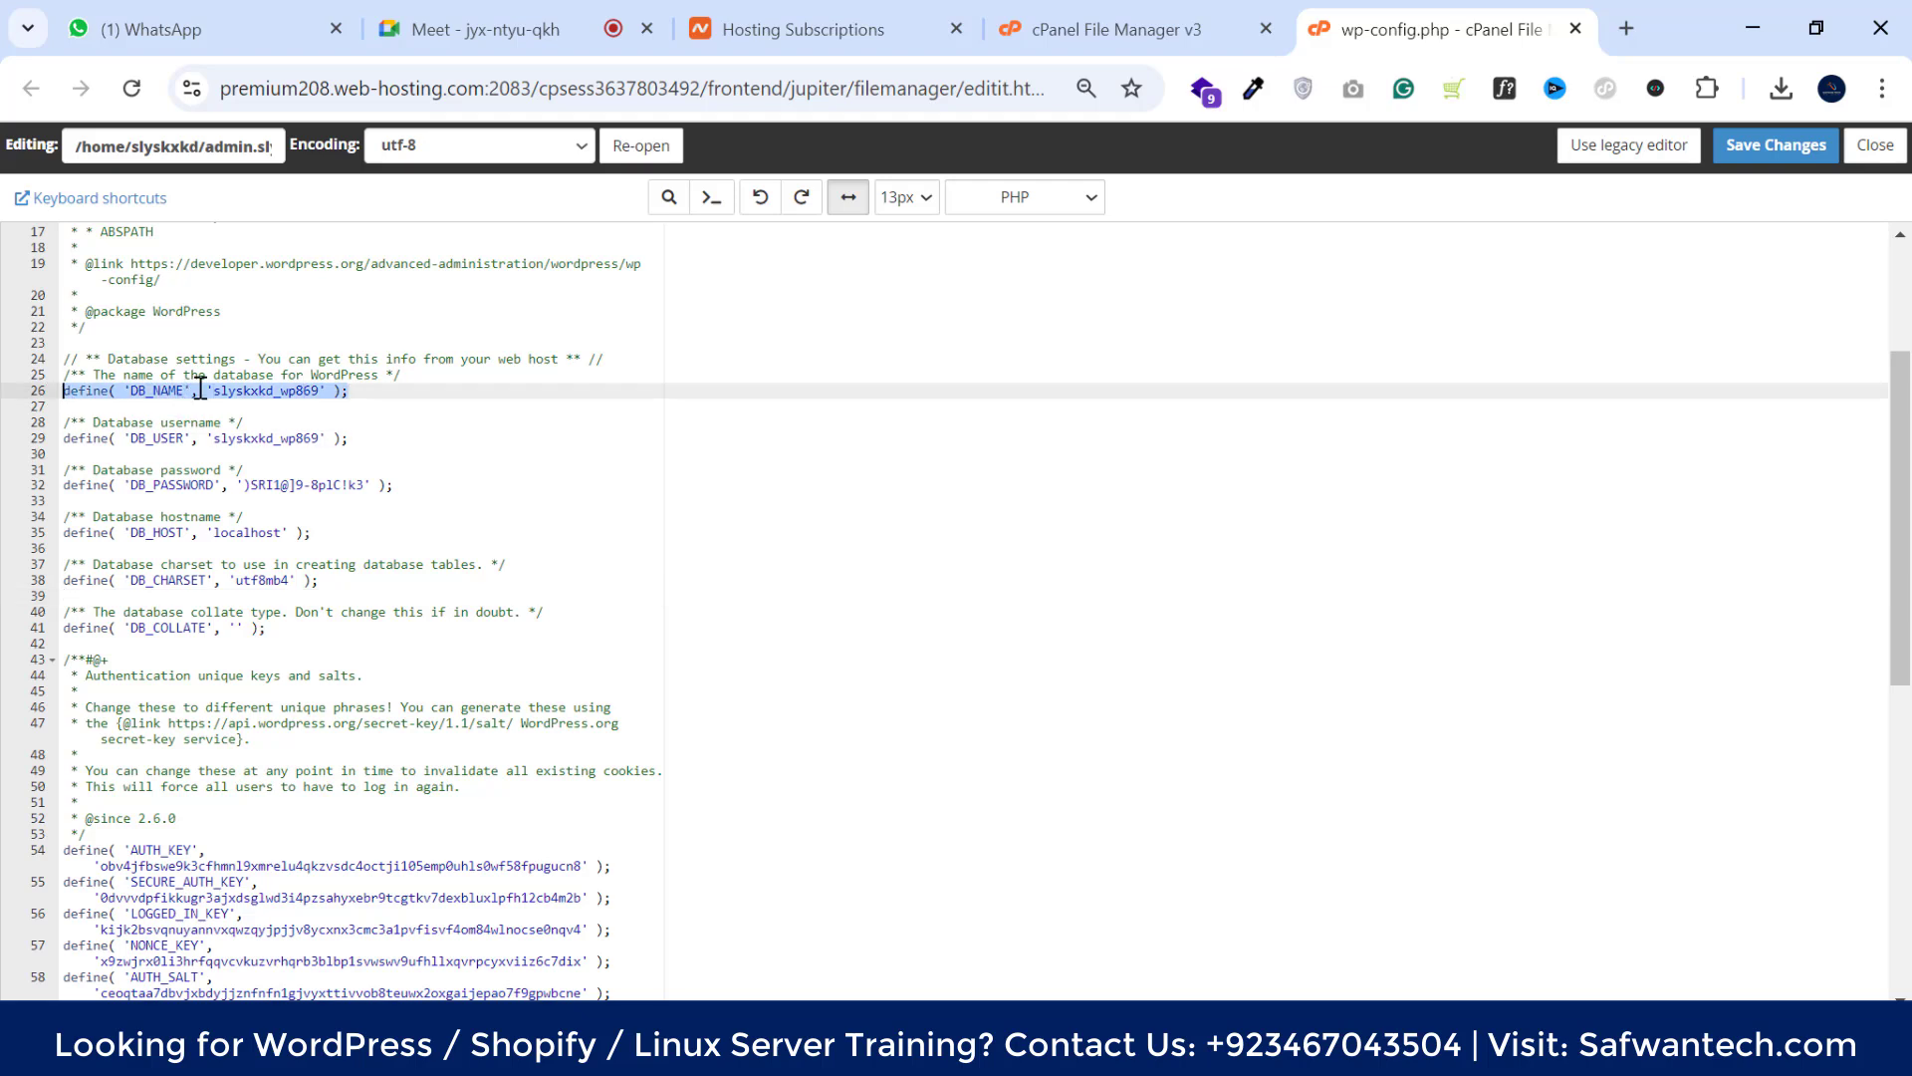
left_click(357, 393)
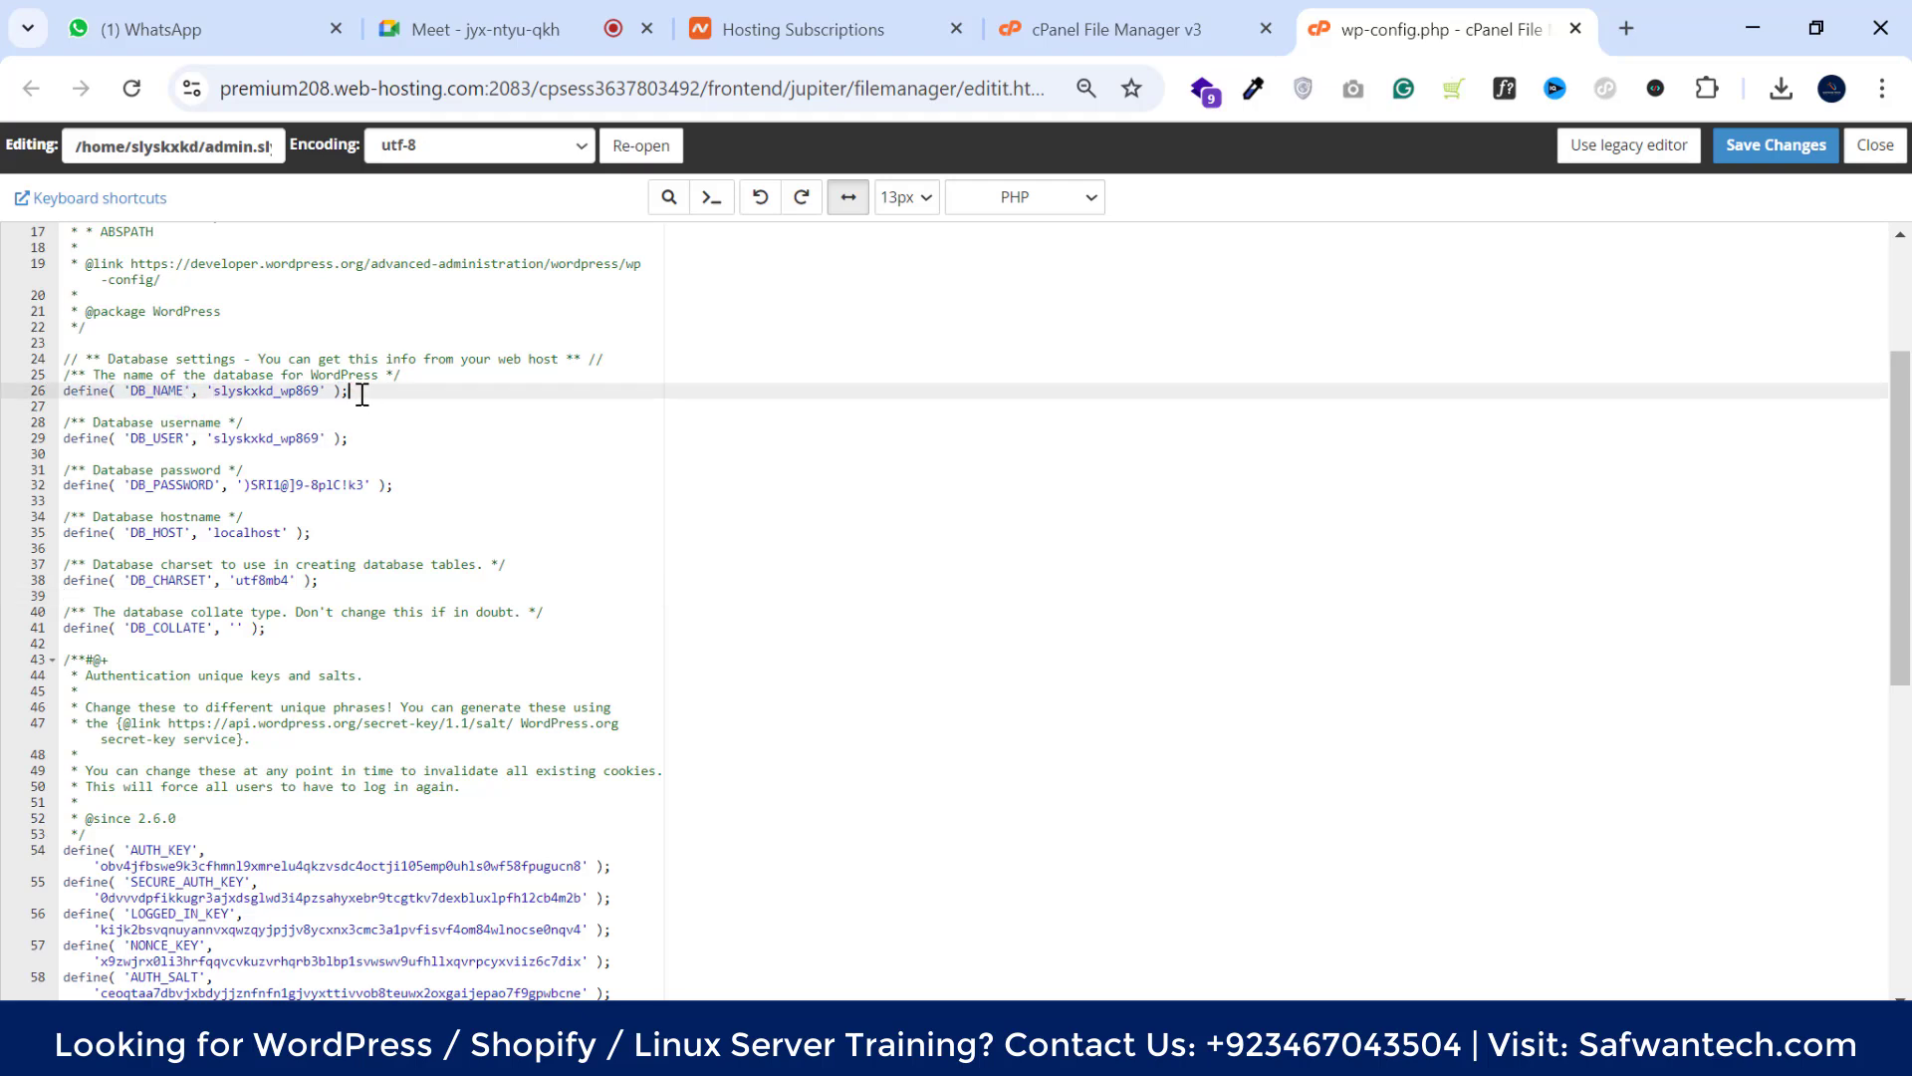
left_click(340, 394)
left_click_drag(371, 394, 64, 394)
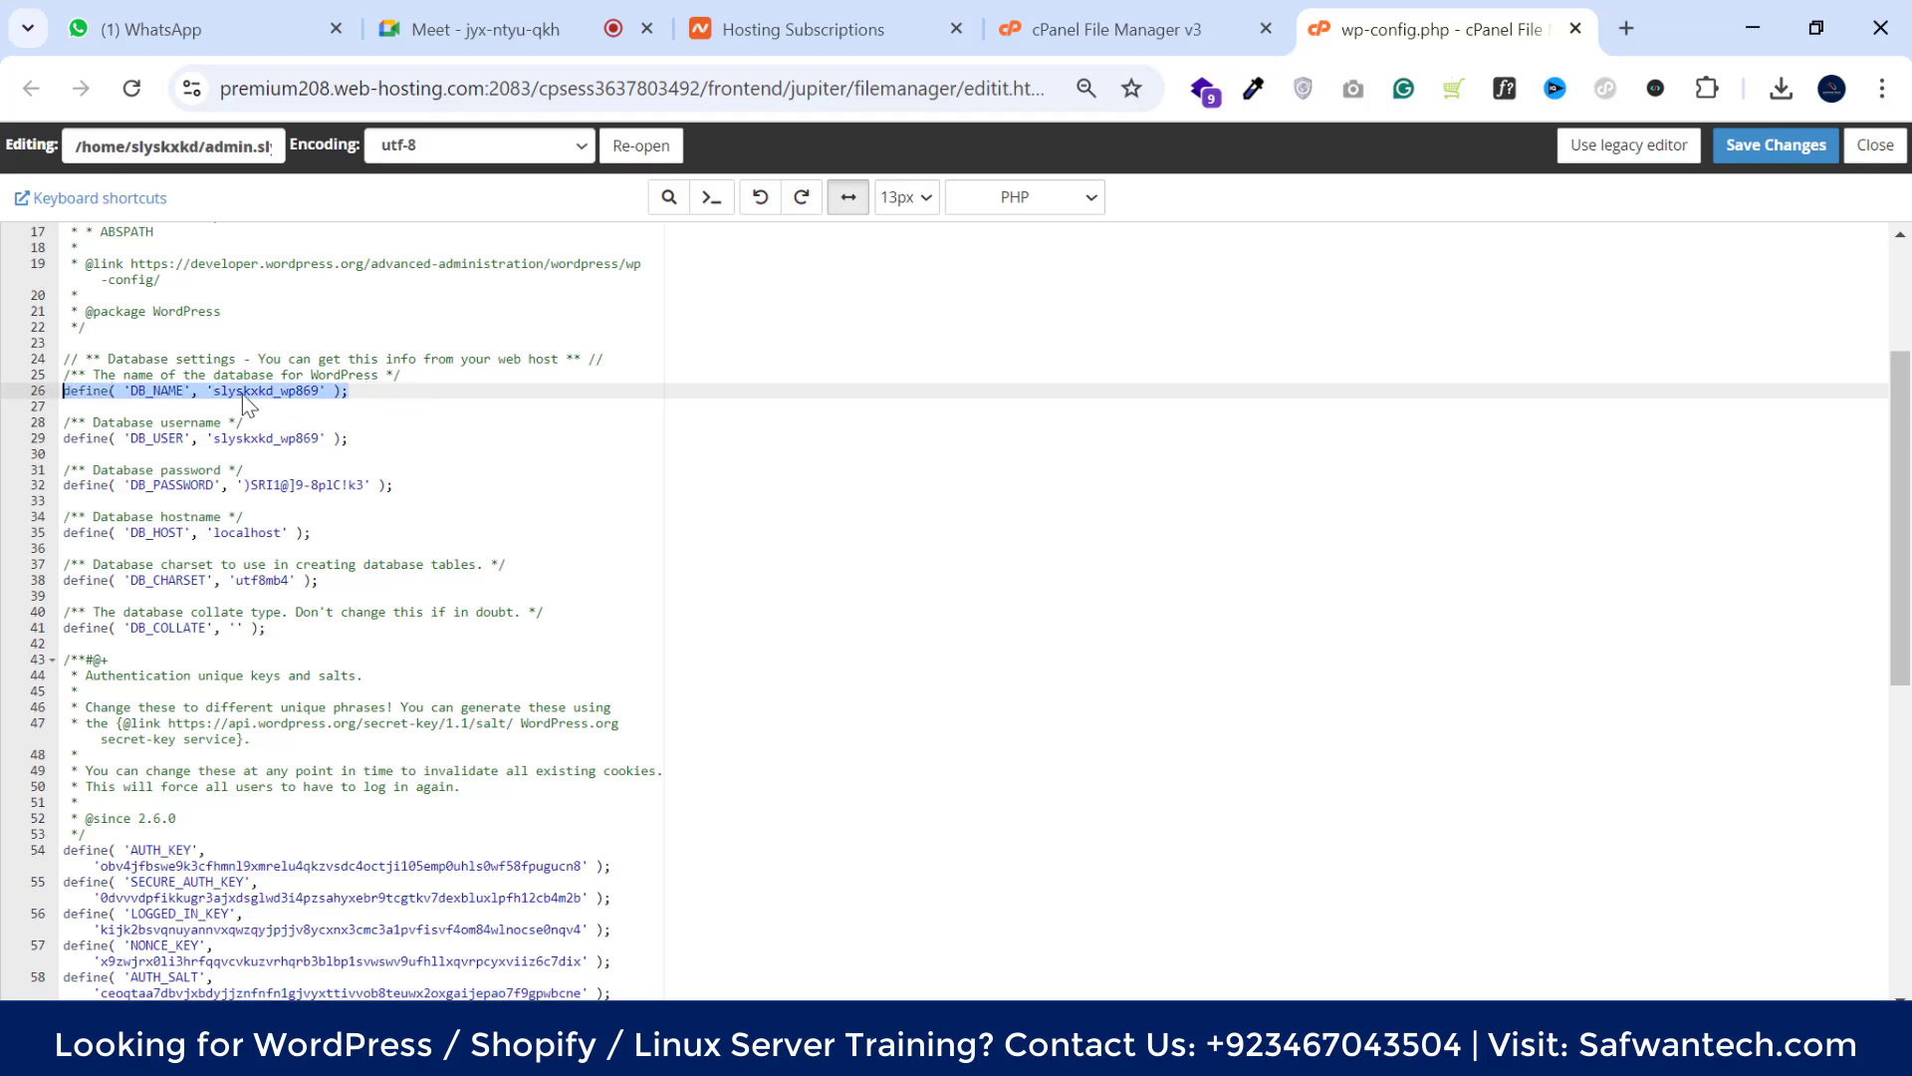
right_click(82, 395)
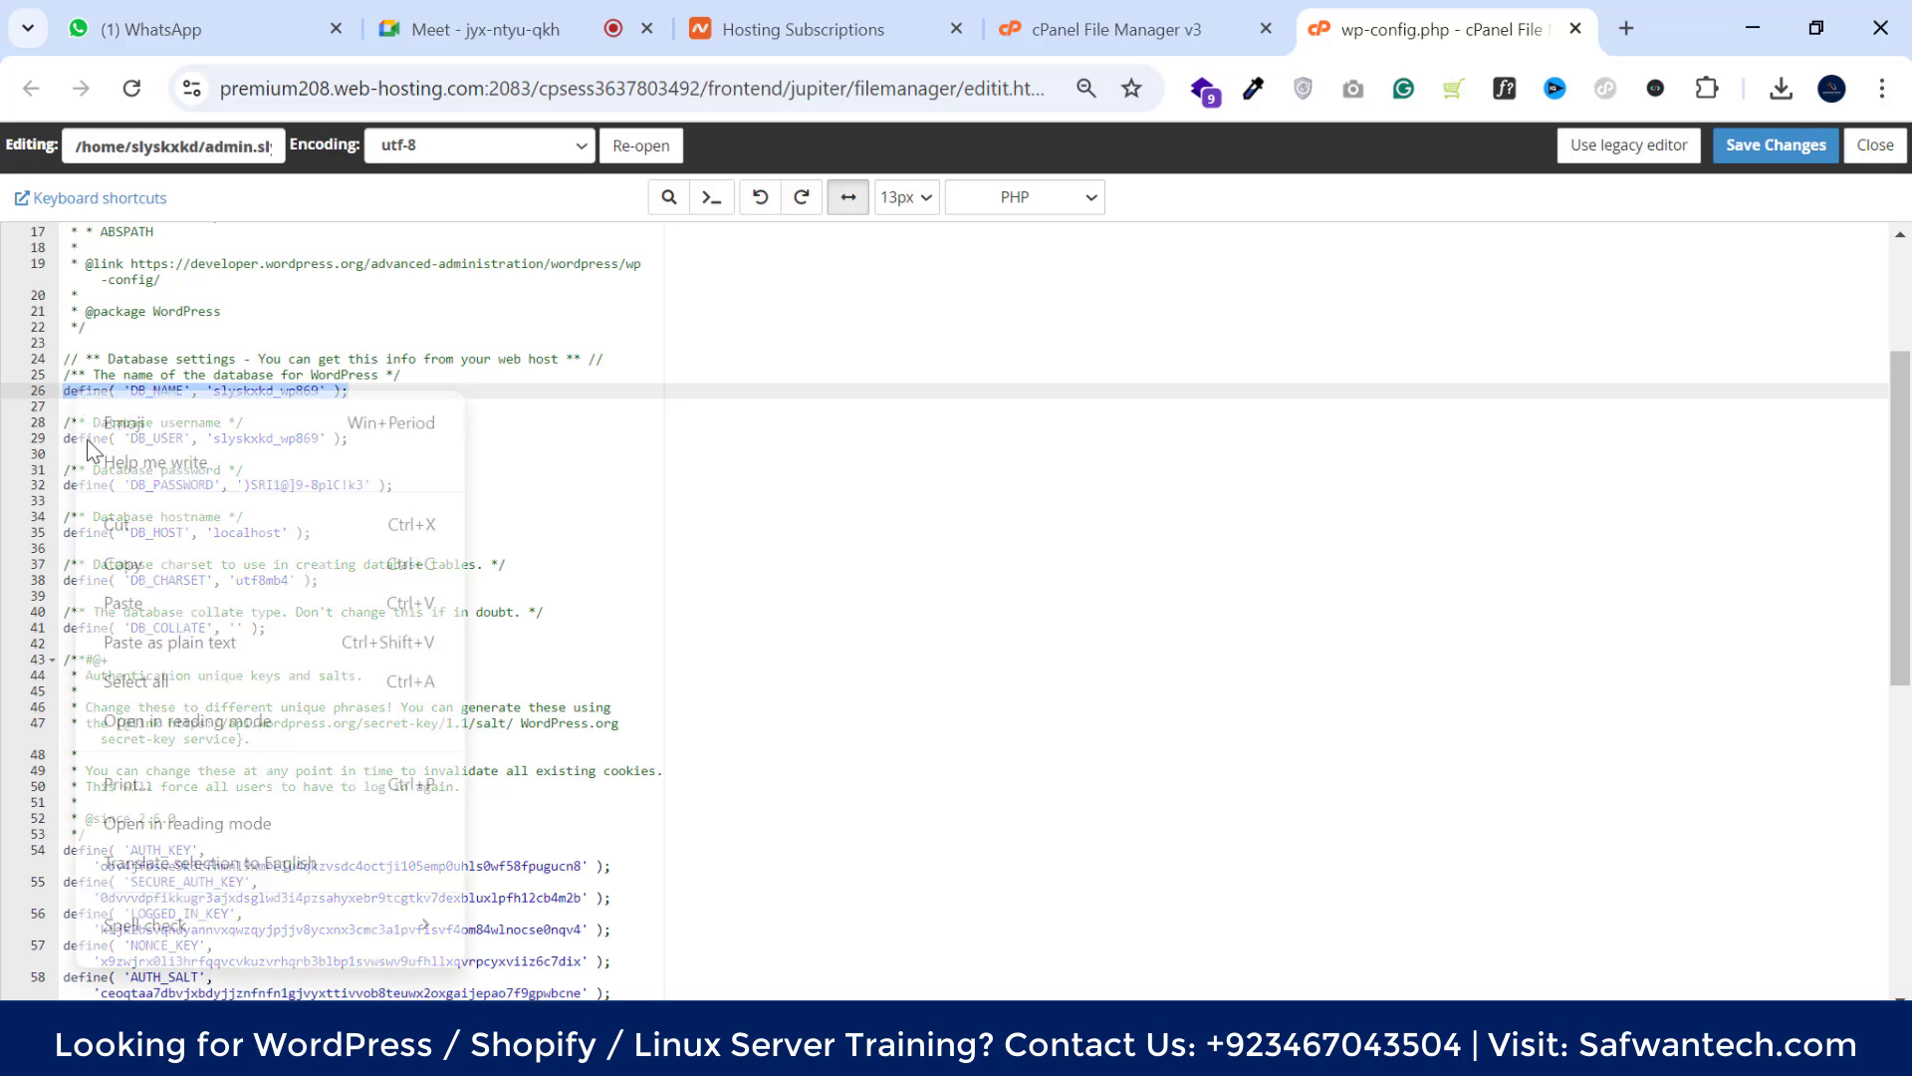
left_click(119, 560)
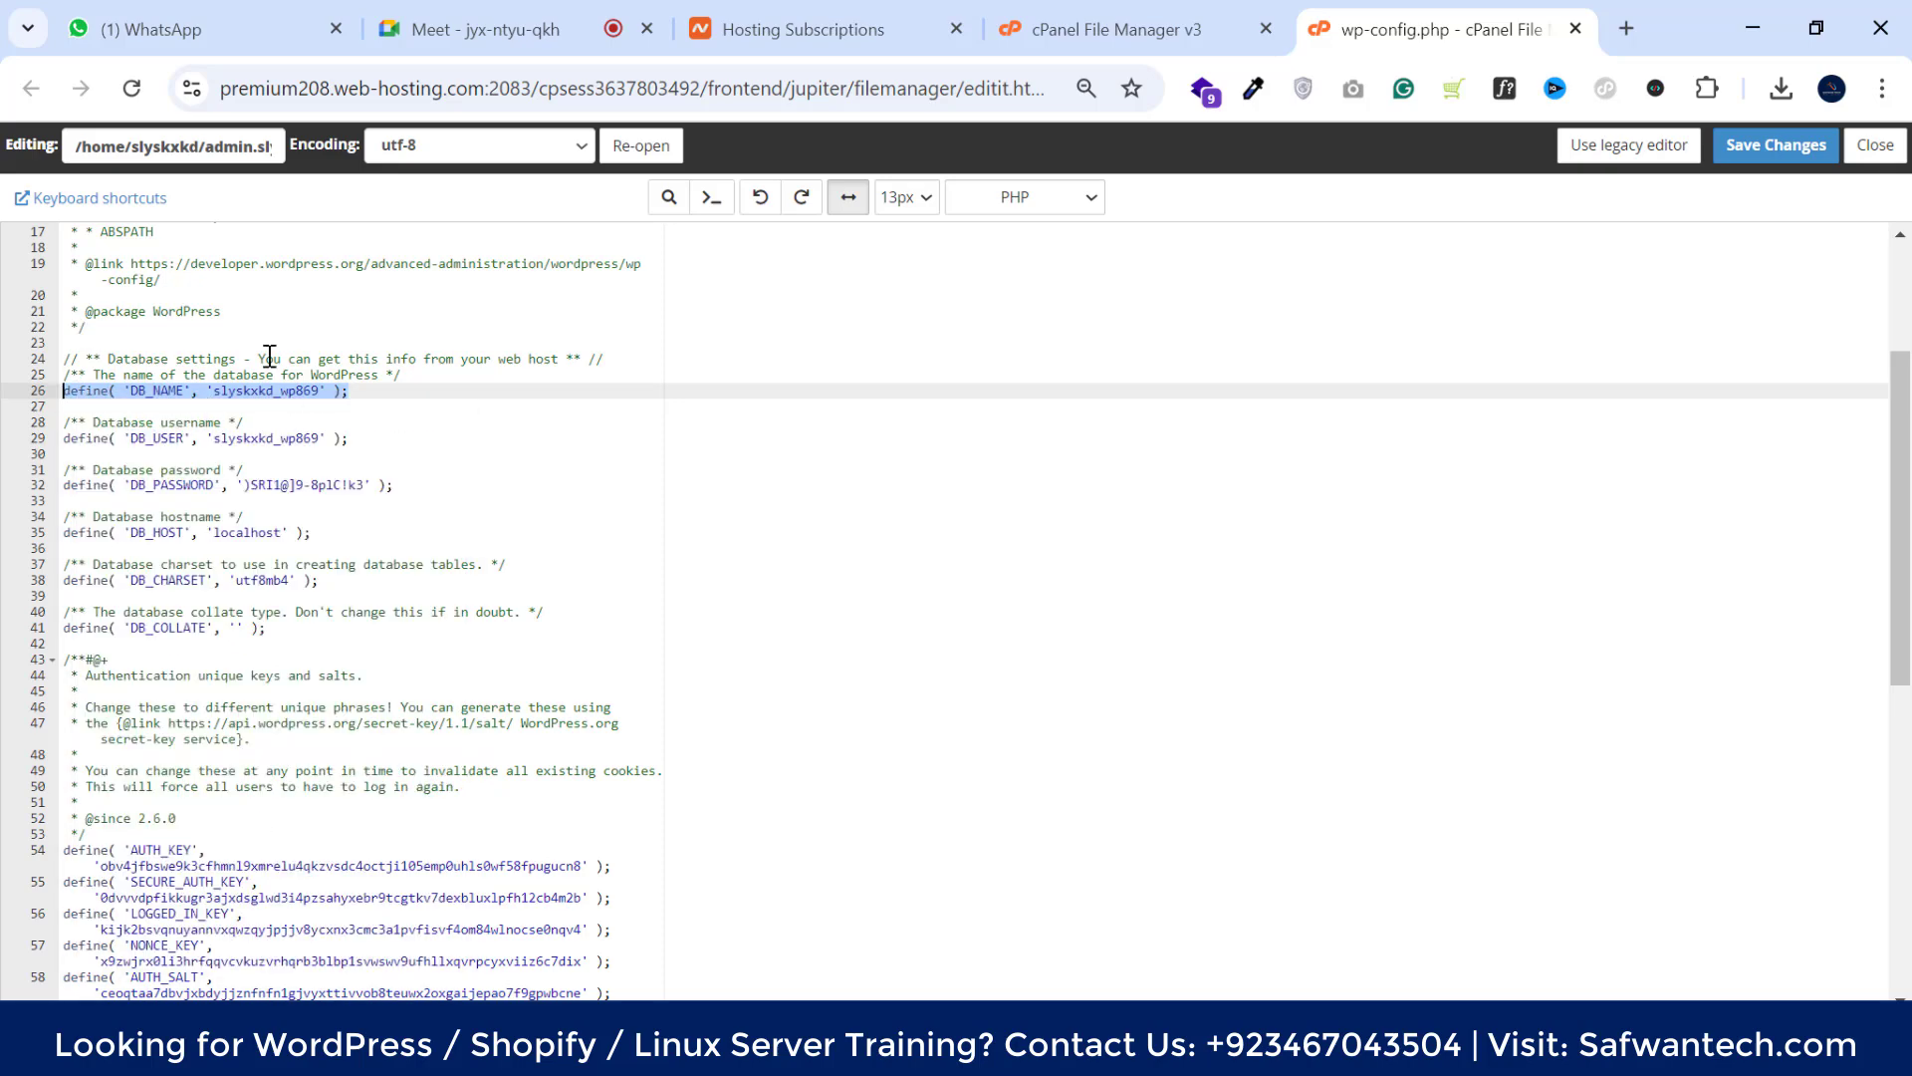
Paste the copied DB_NAME line into the code and close the wp-config.php editor
scroll(525, 439, "down", 7)
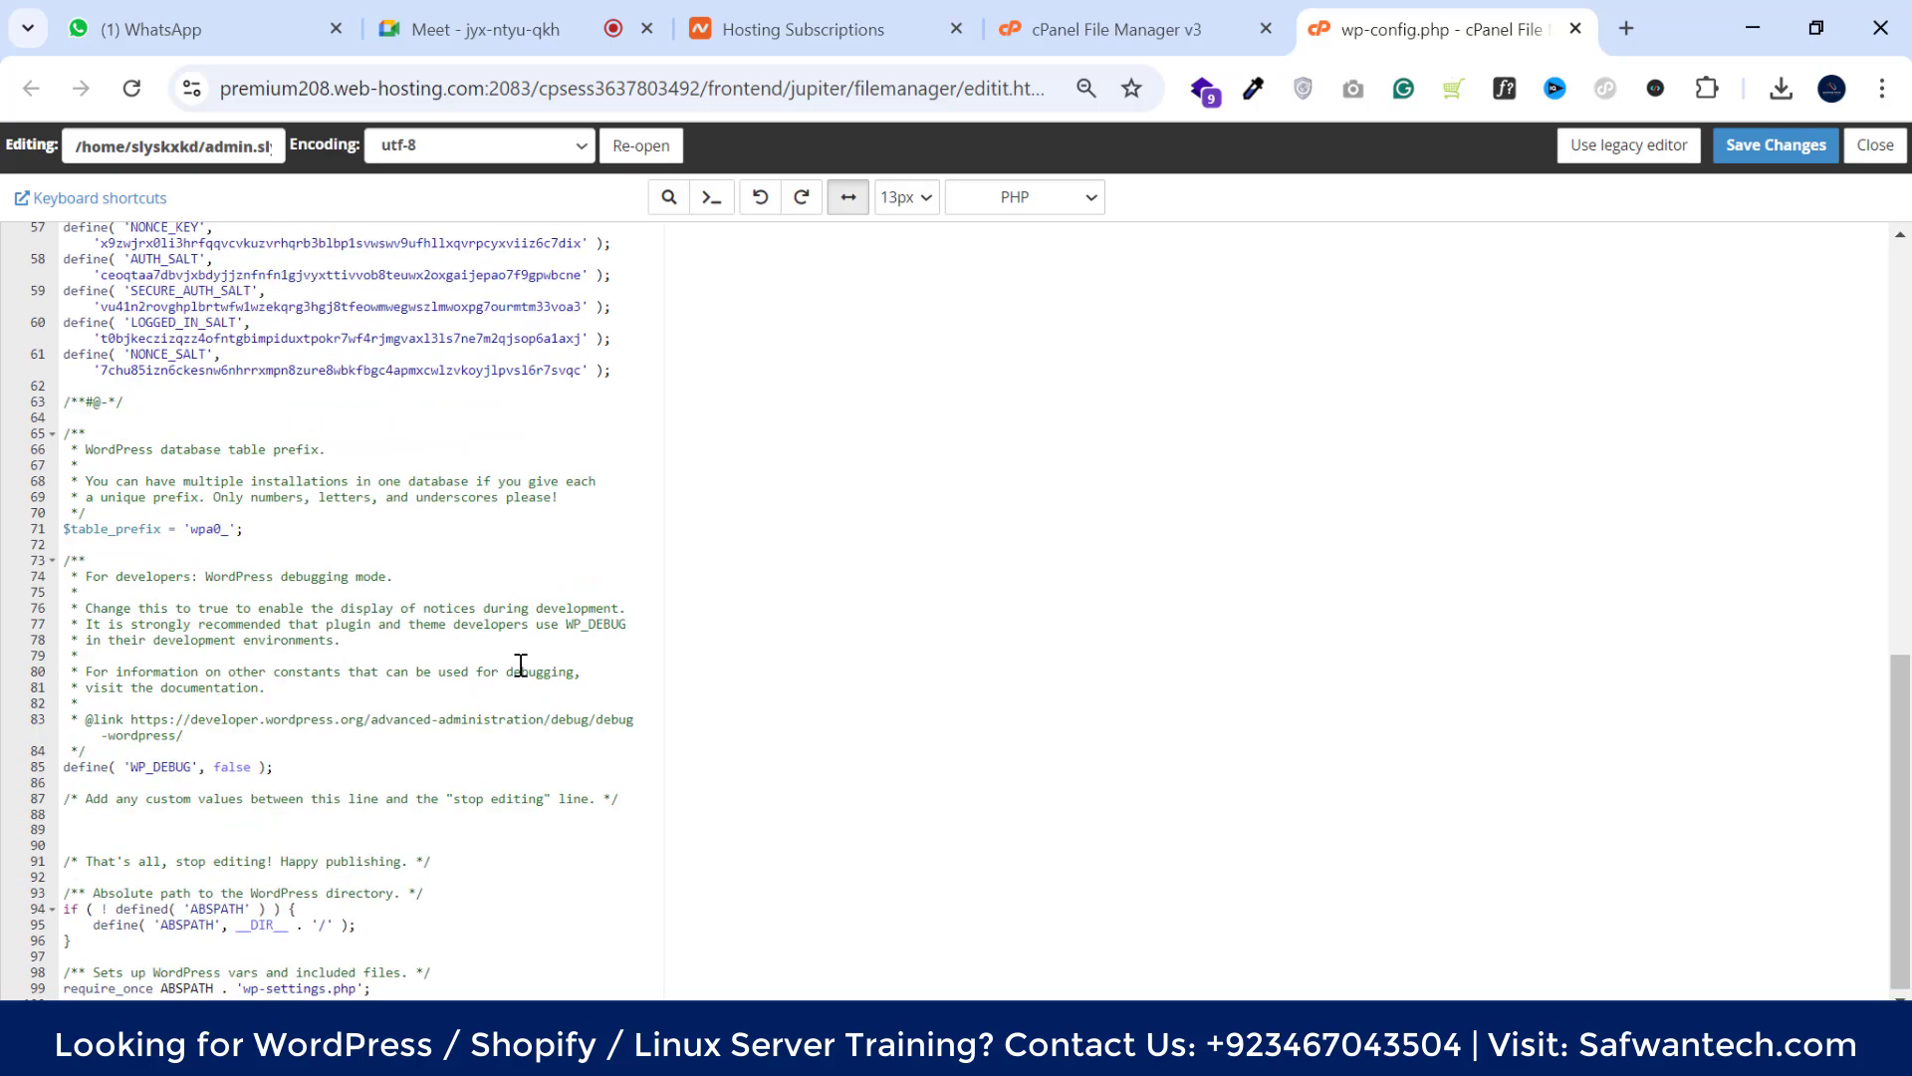
right_click(130, 835)
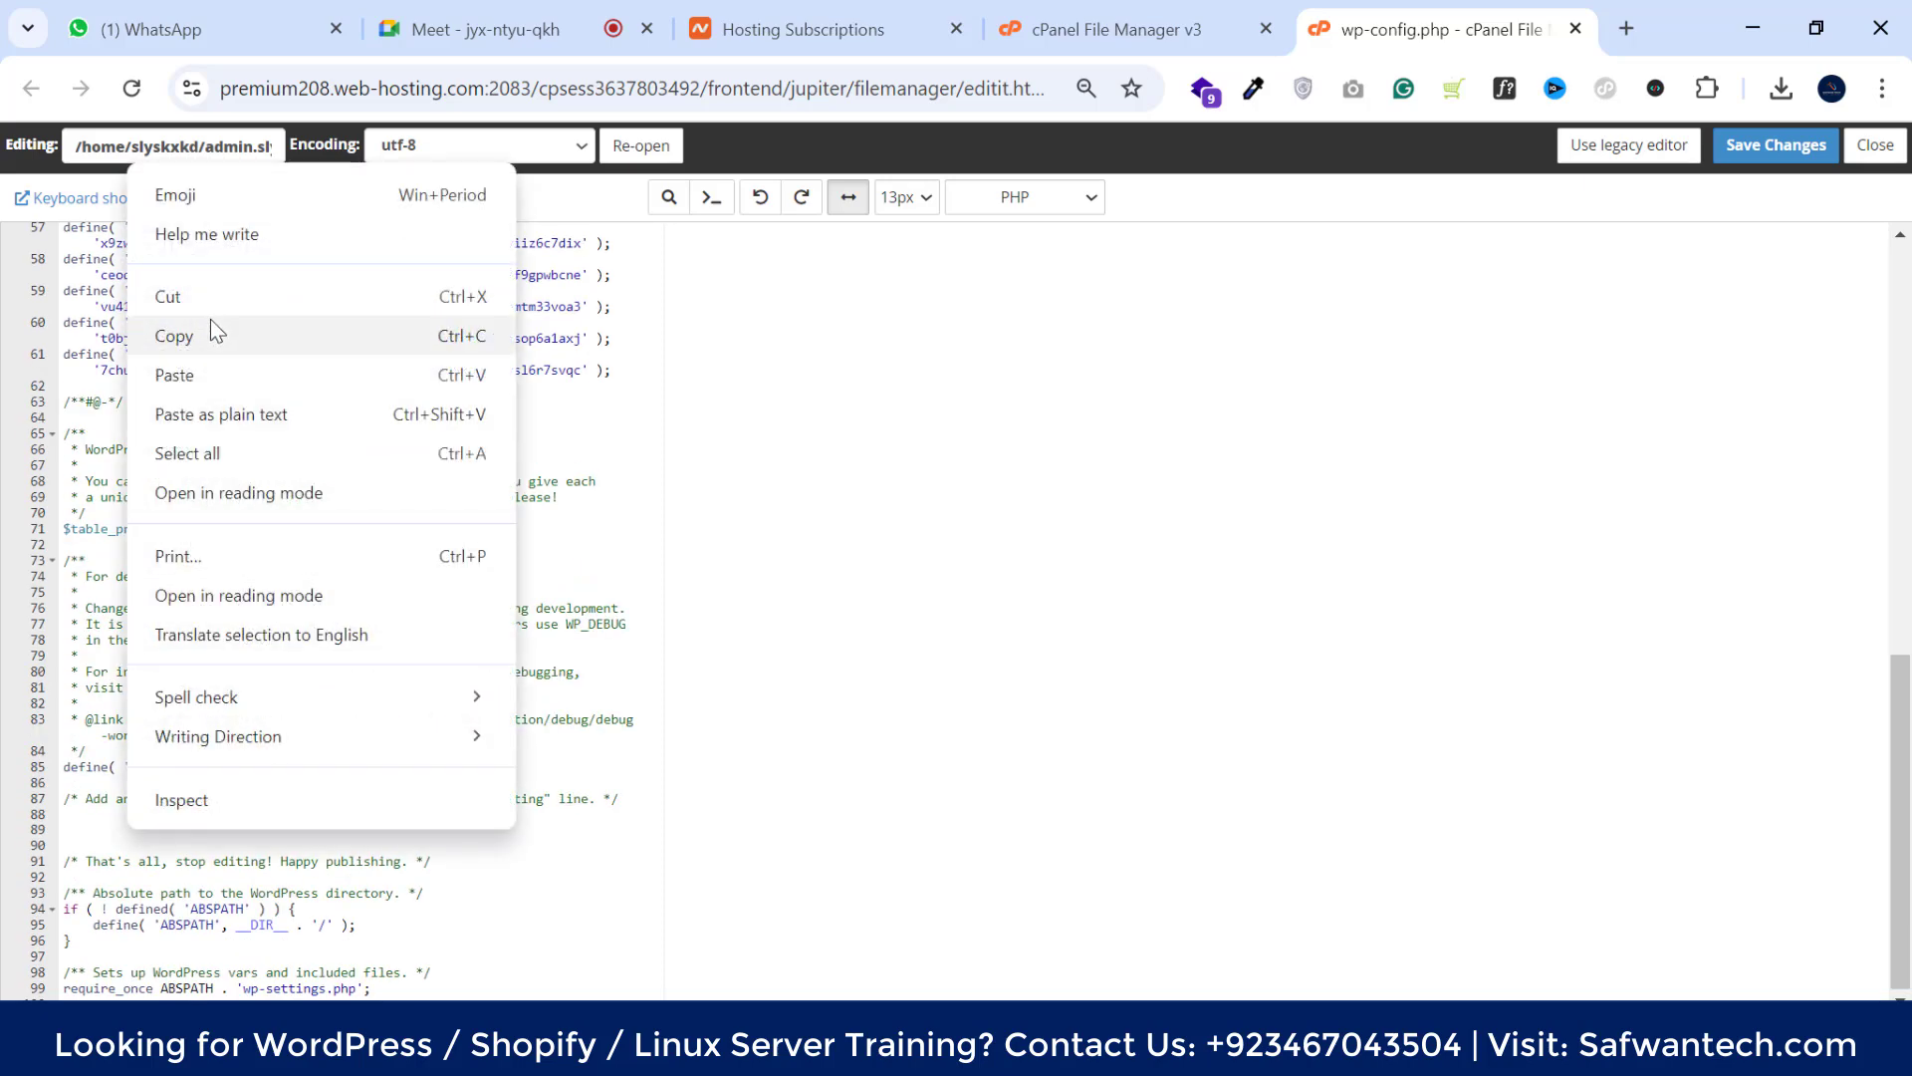
left_click(201, 373)
scroll(302, 697, "up", 3)
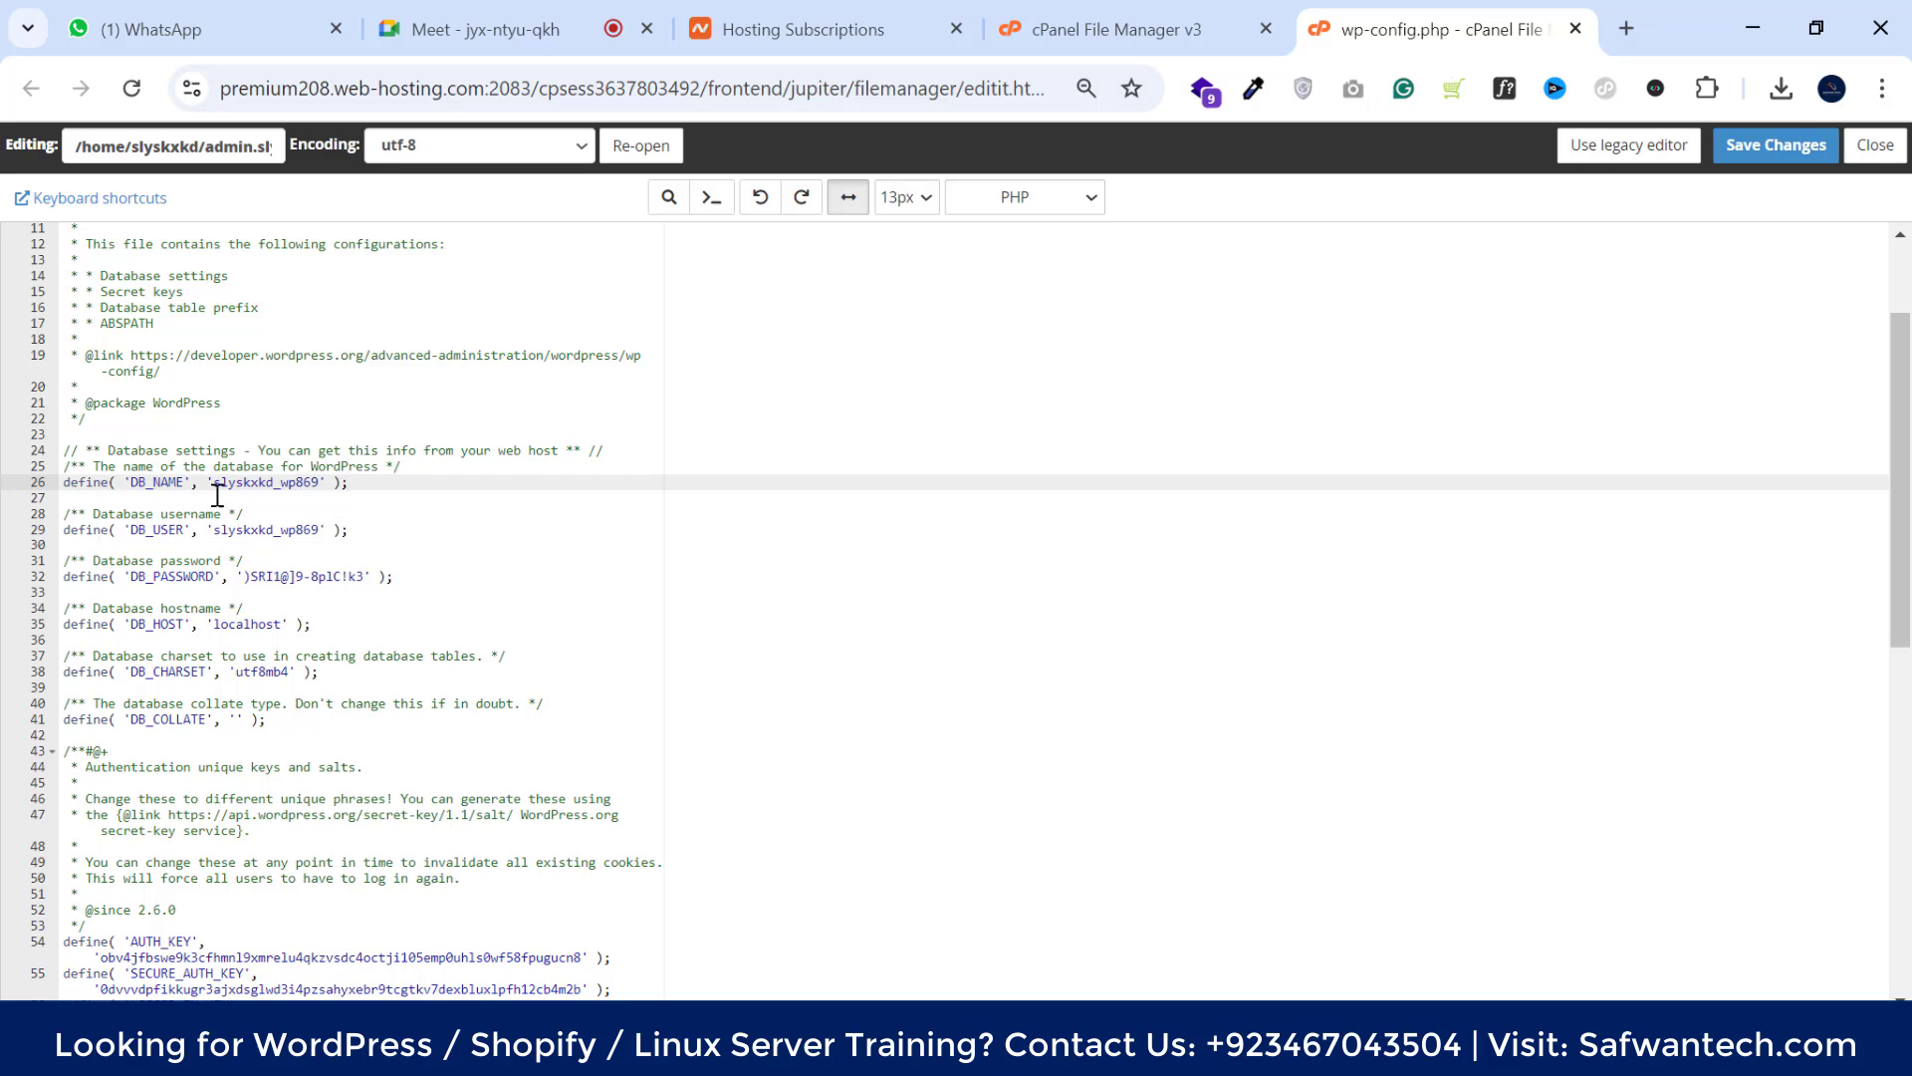
scroll(456, 555, "down", 9)
scroll(1604, 369, "up", 5)
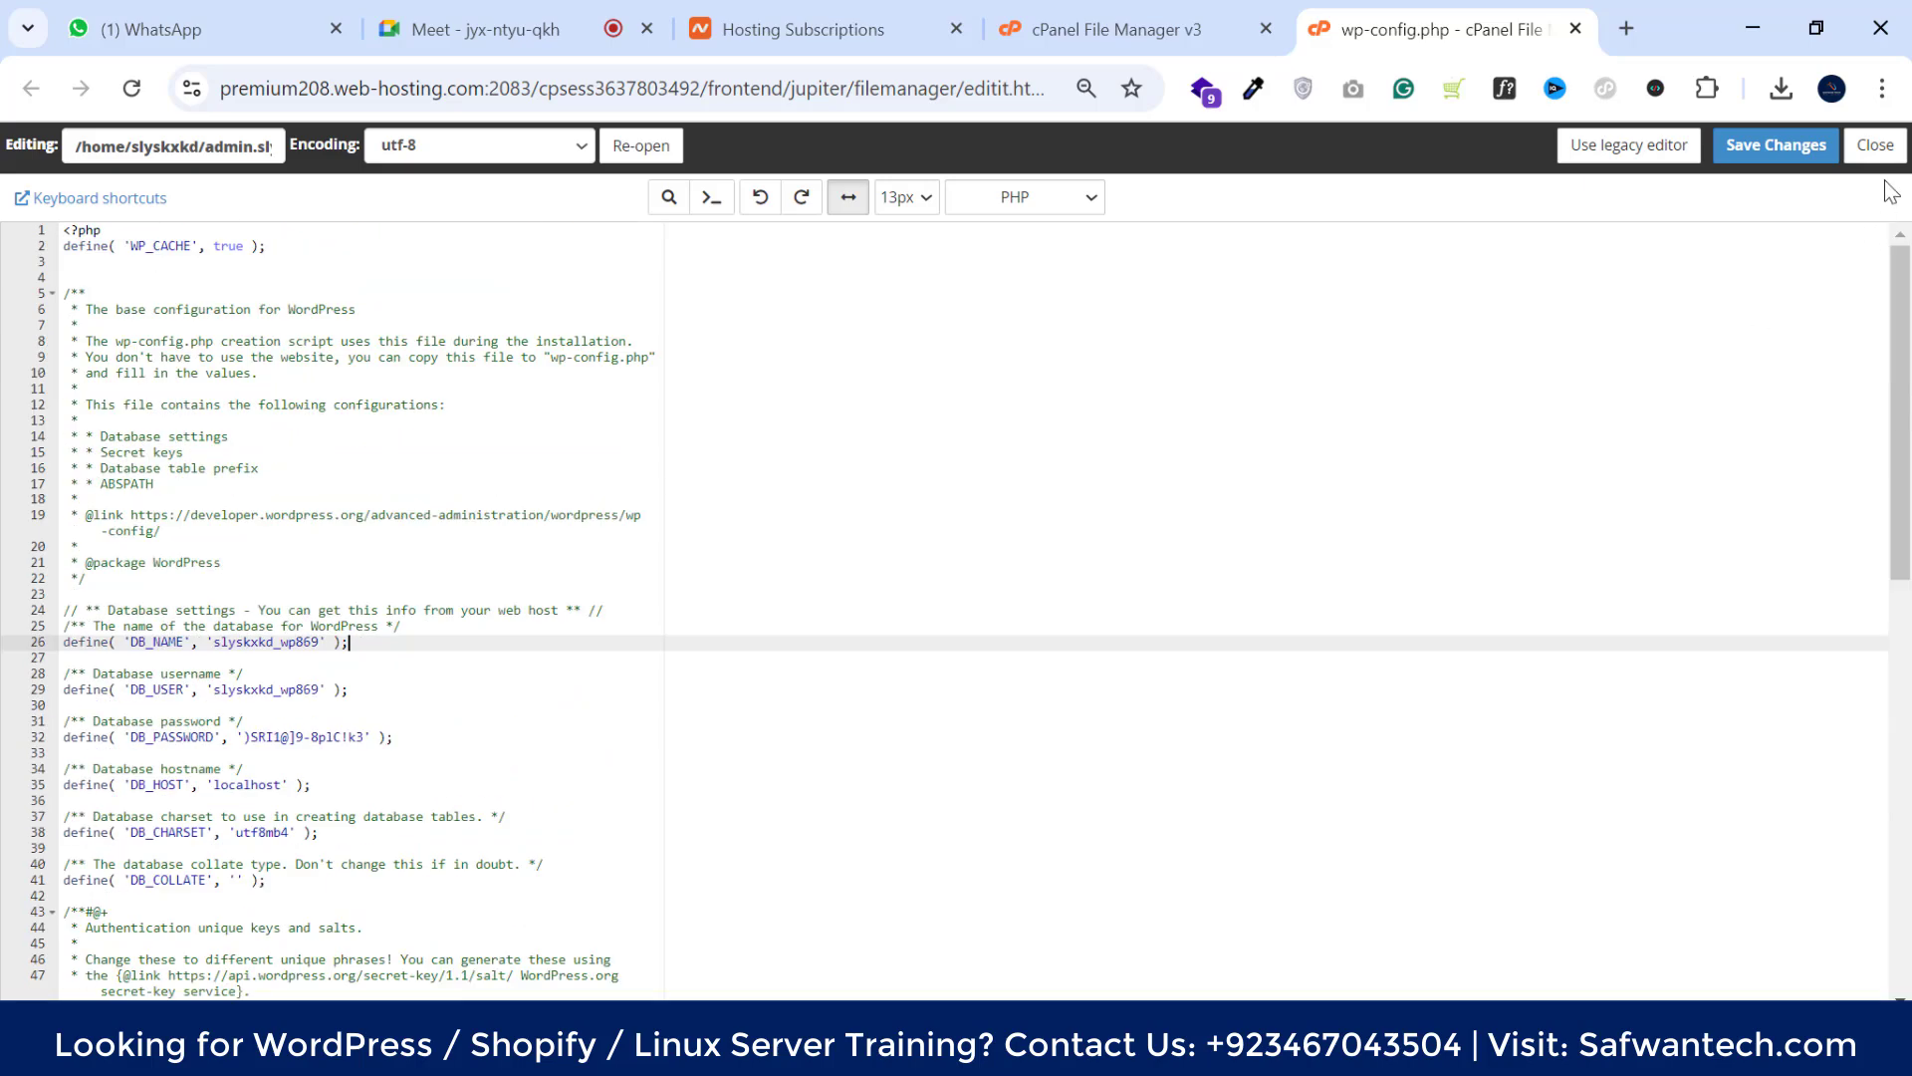
left_click(1876, 144)
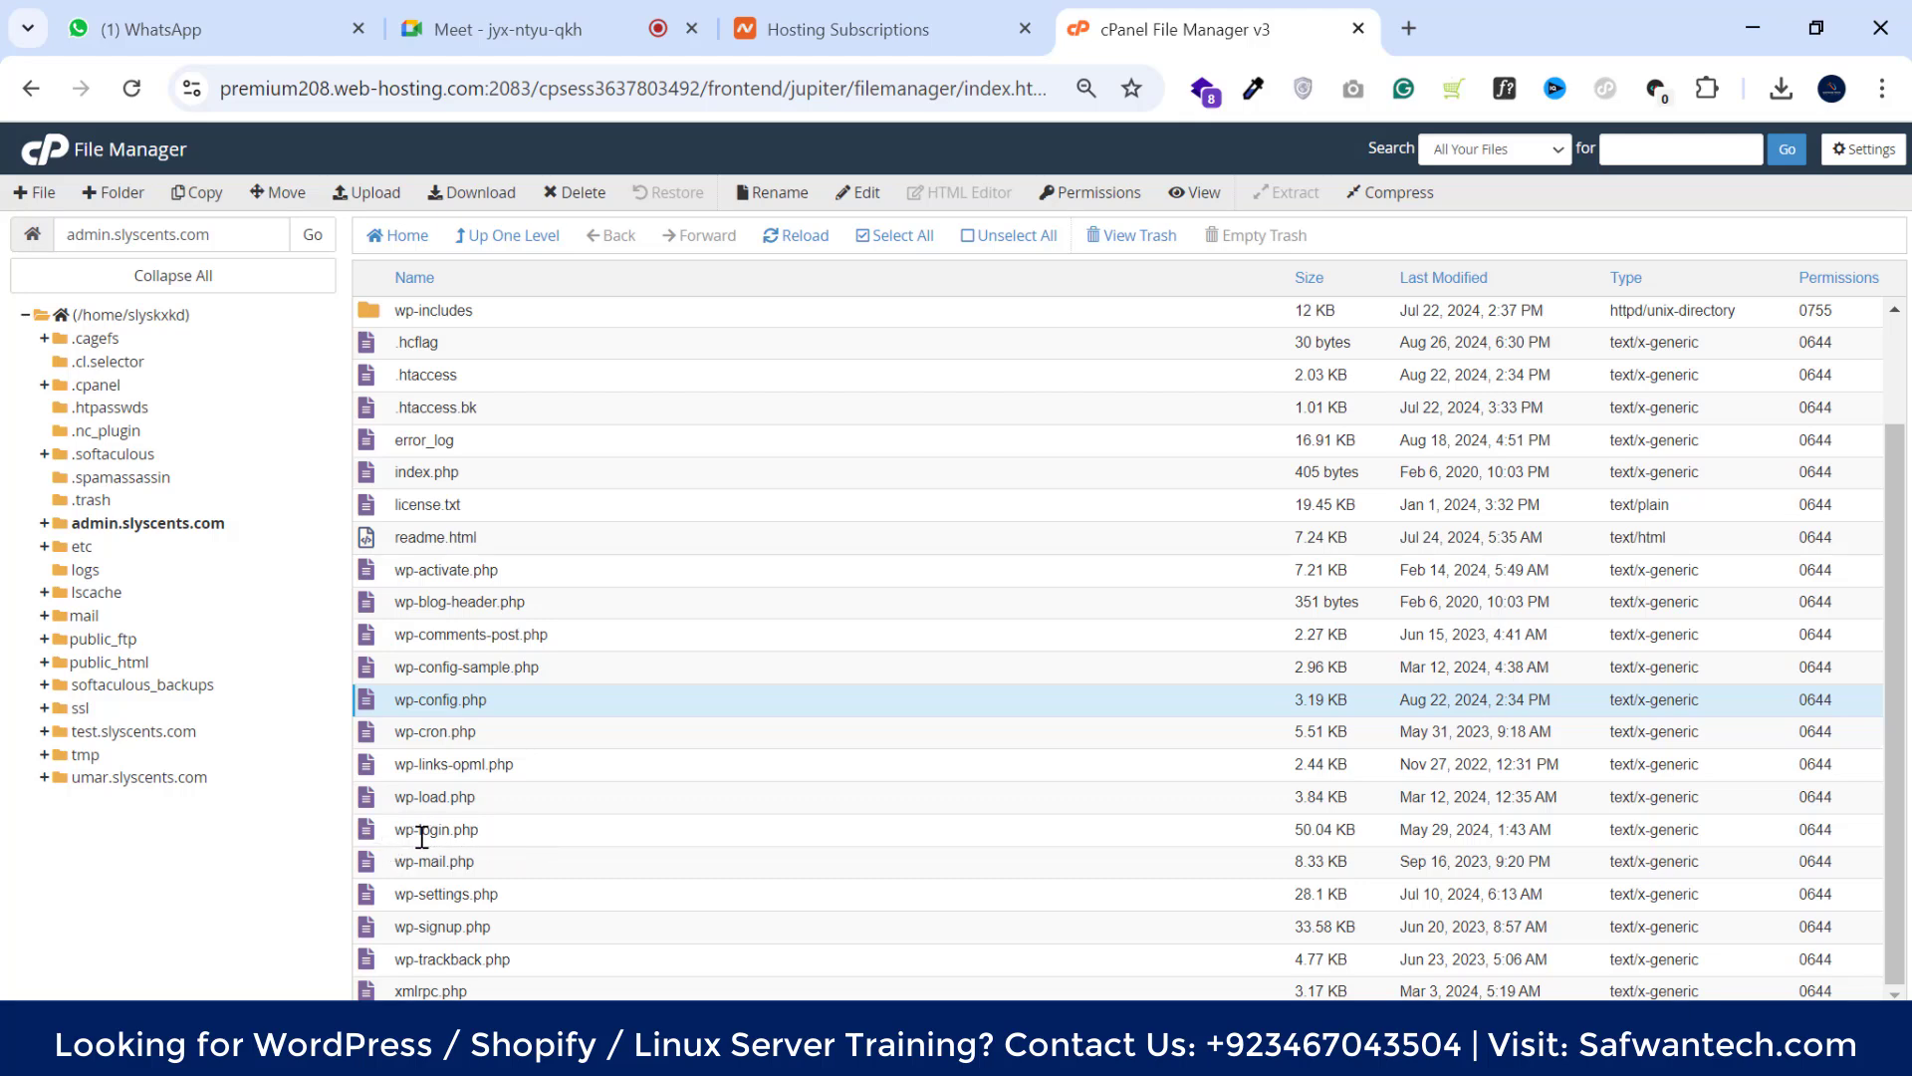
left_click(570, 835)
right_click(570, 834)
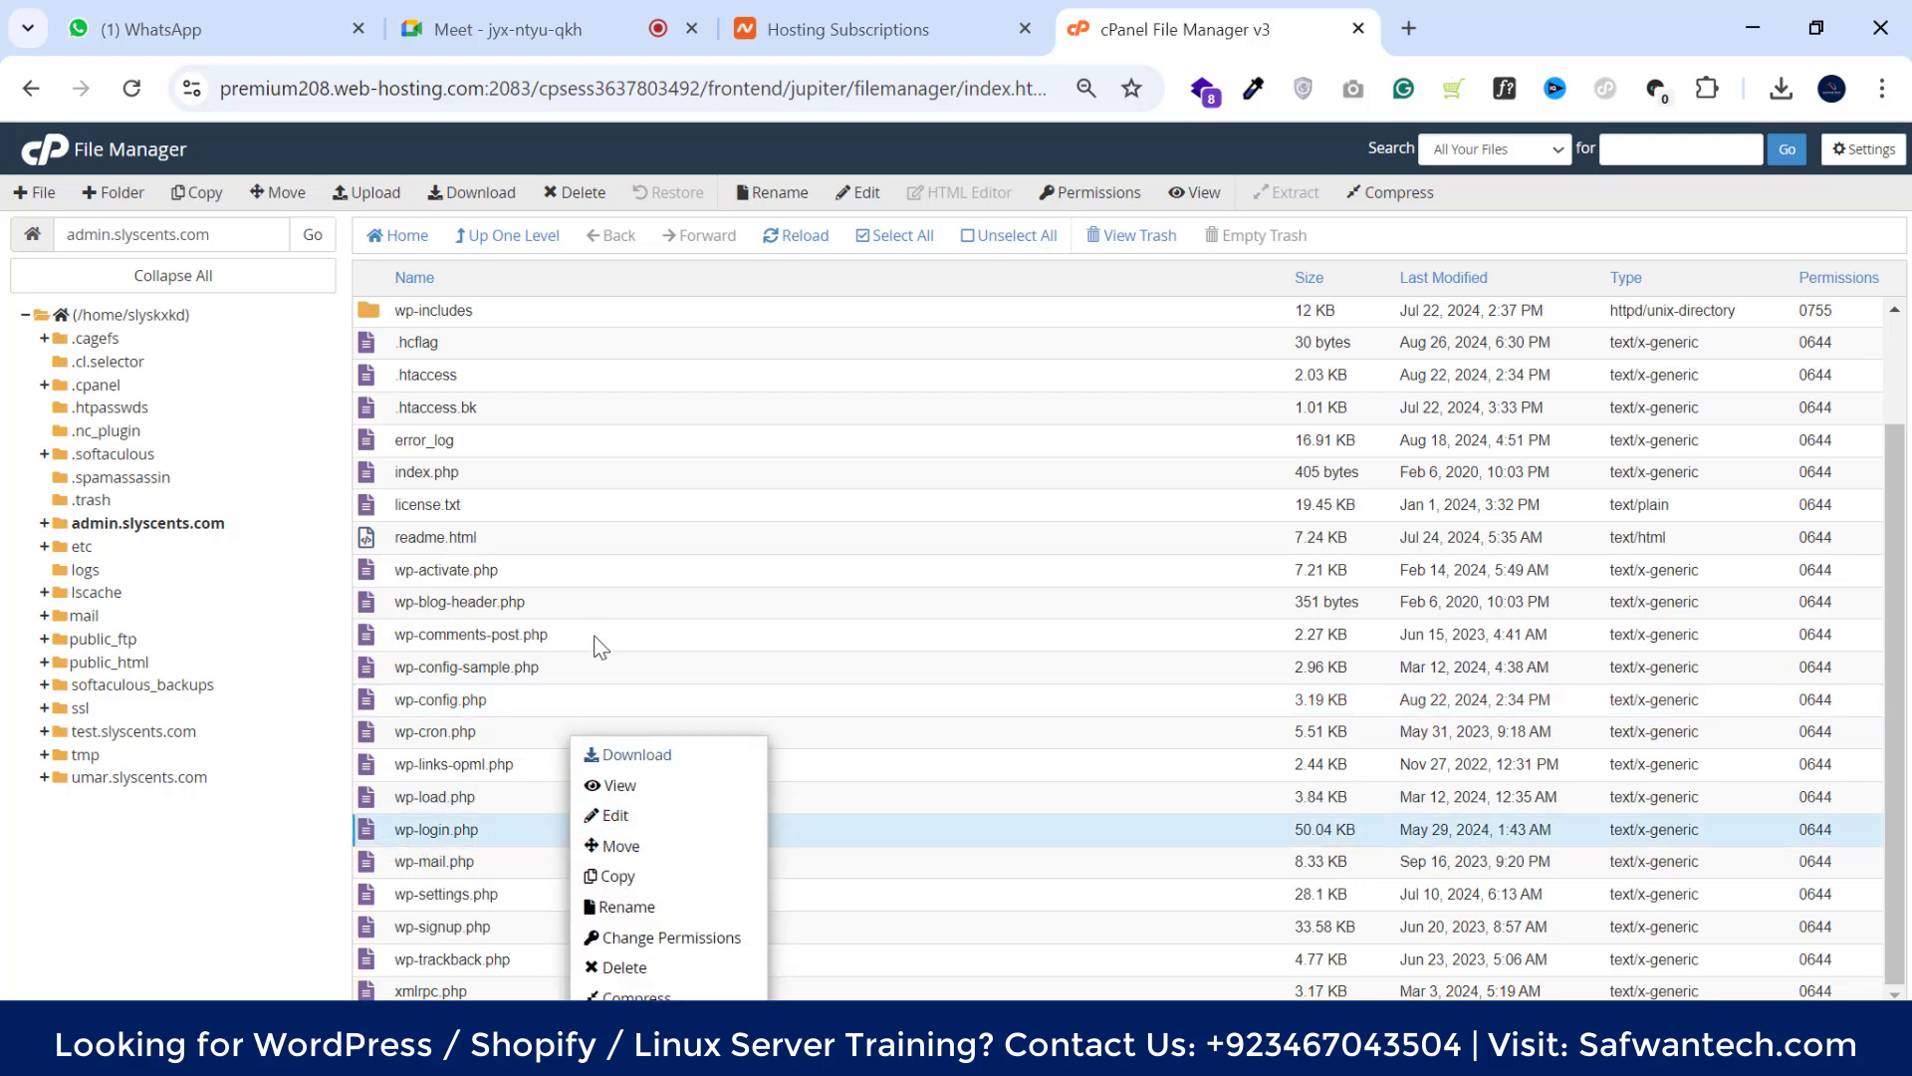
left_click(625, 816)
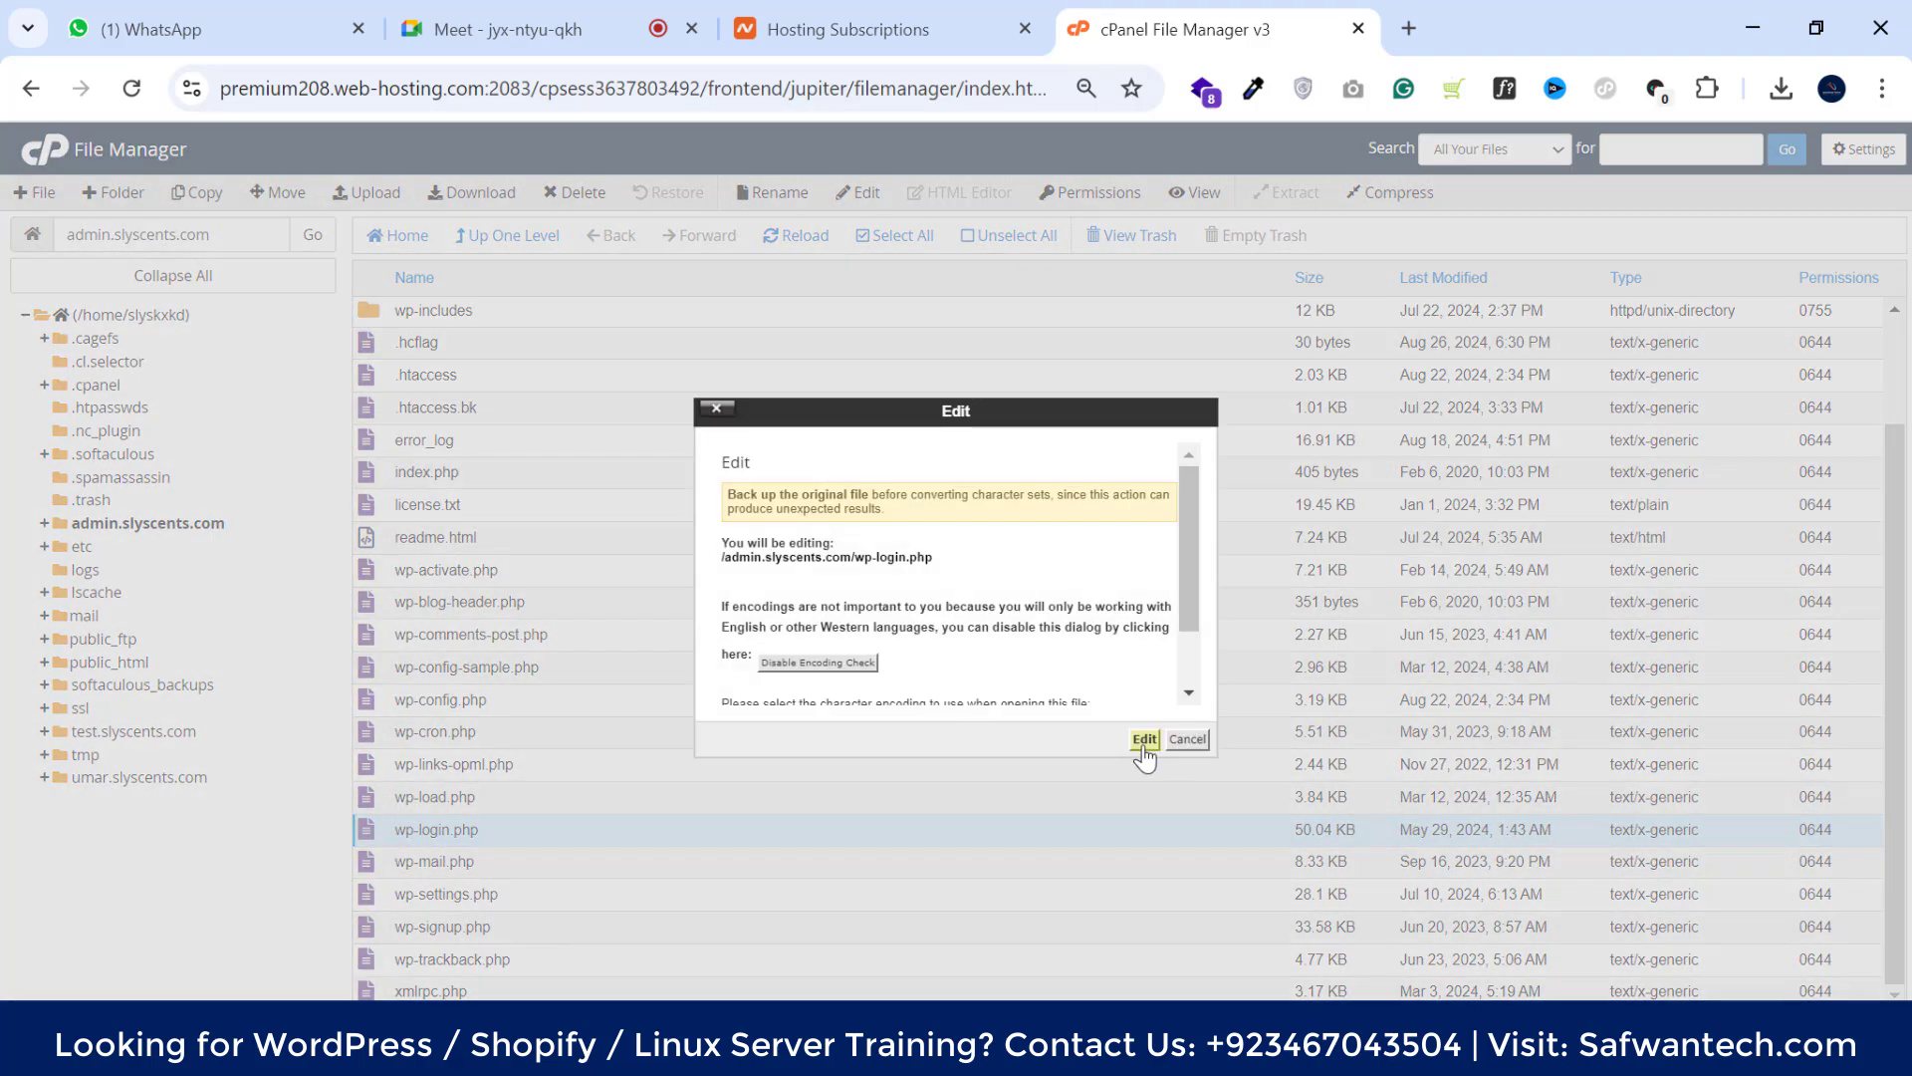
left_click(1144, 739)
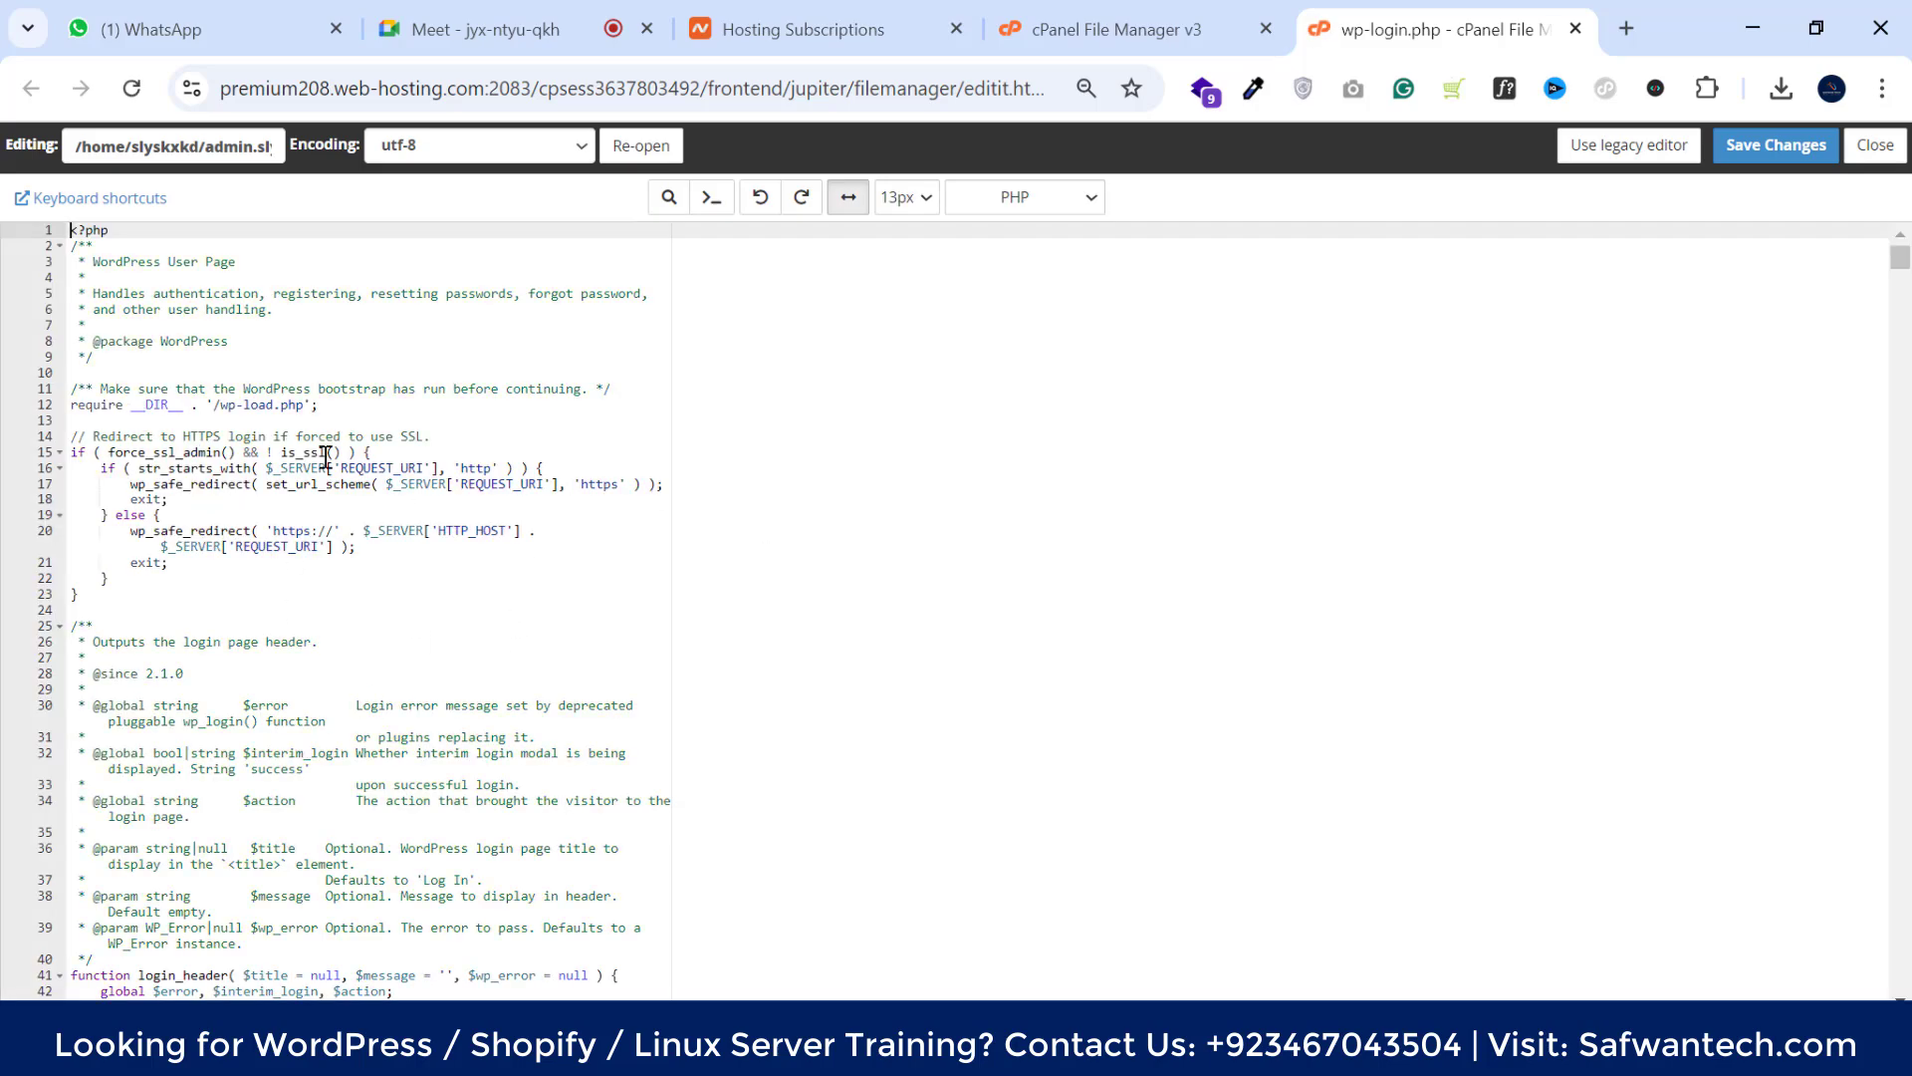
scroll(326, 457, "down", 3)
scroll(341, 631, "down", 3)
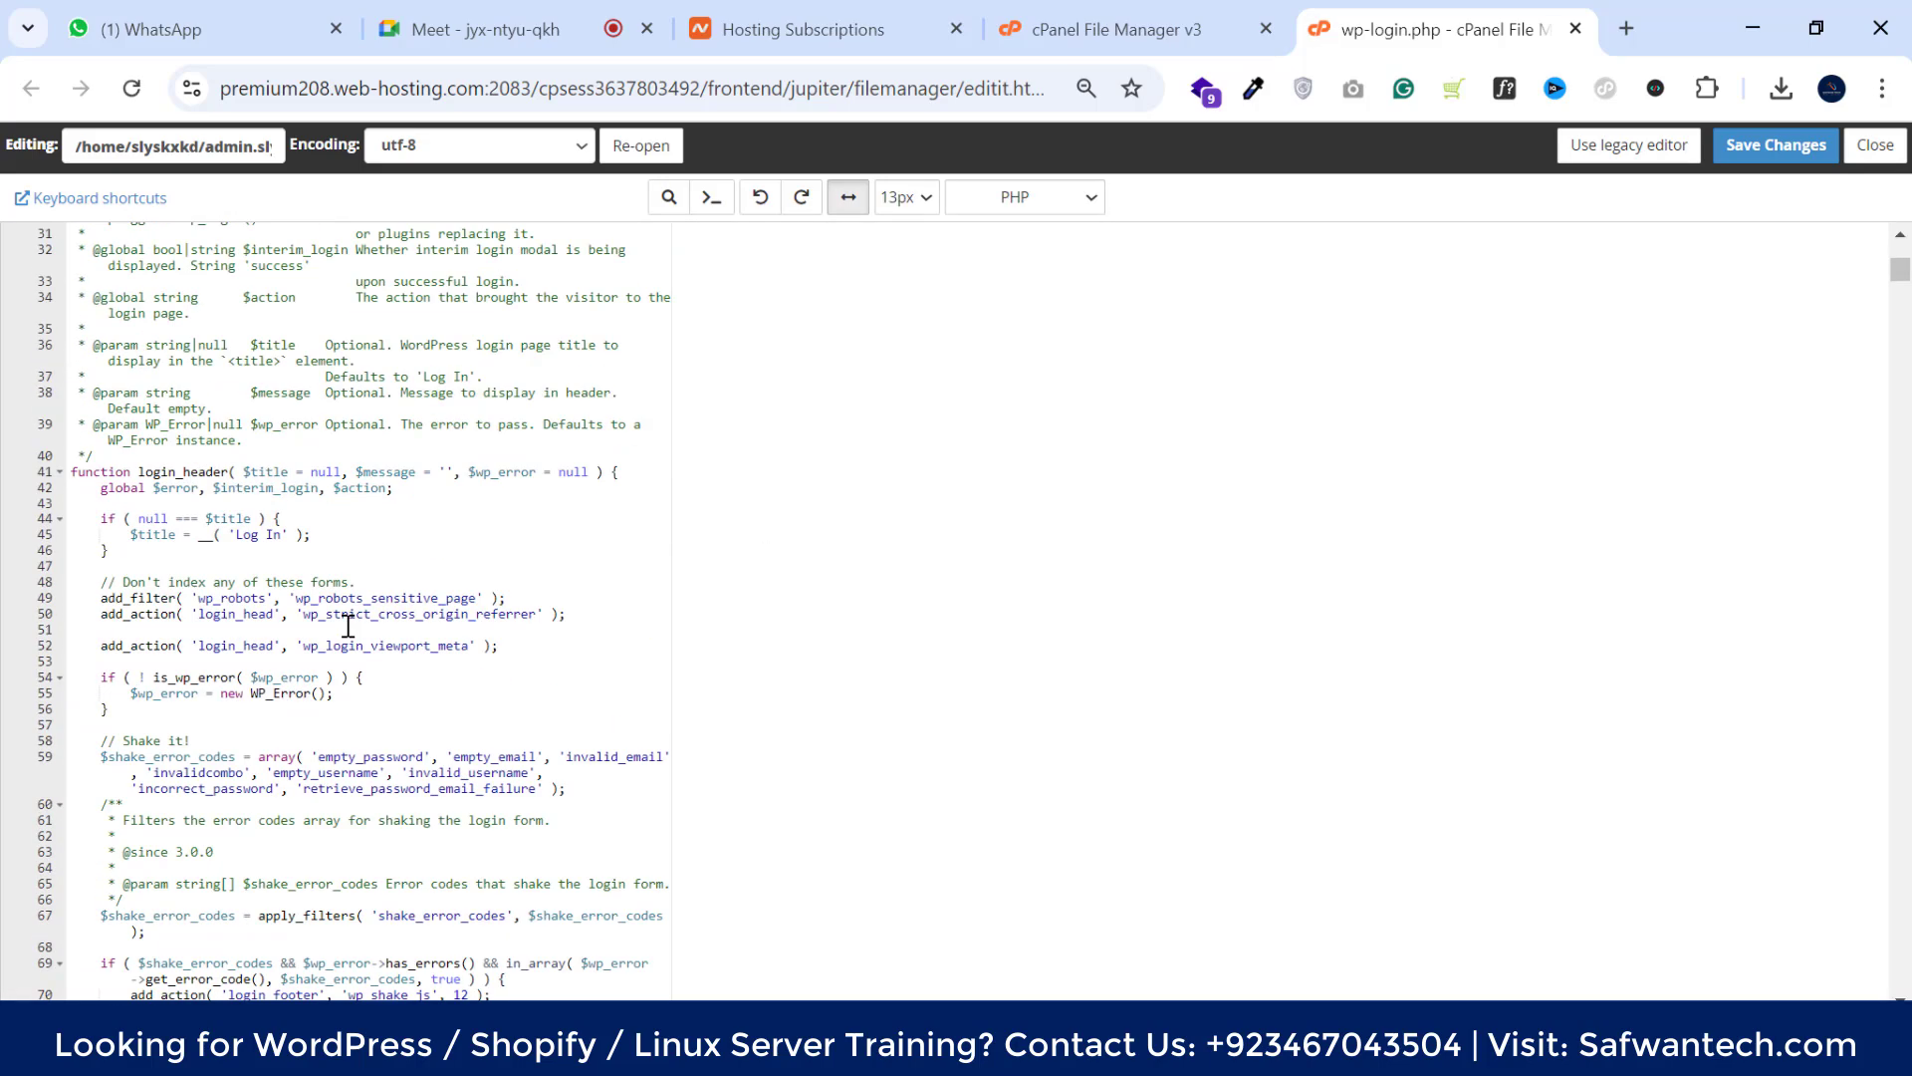
scroll(347, 626, "down", 12)
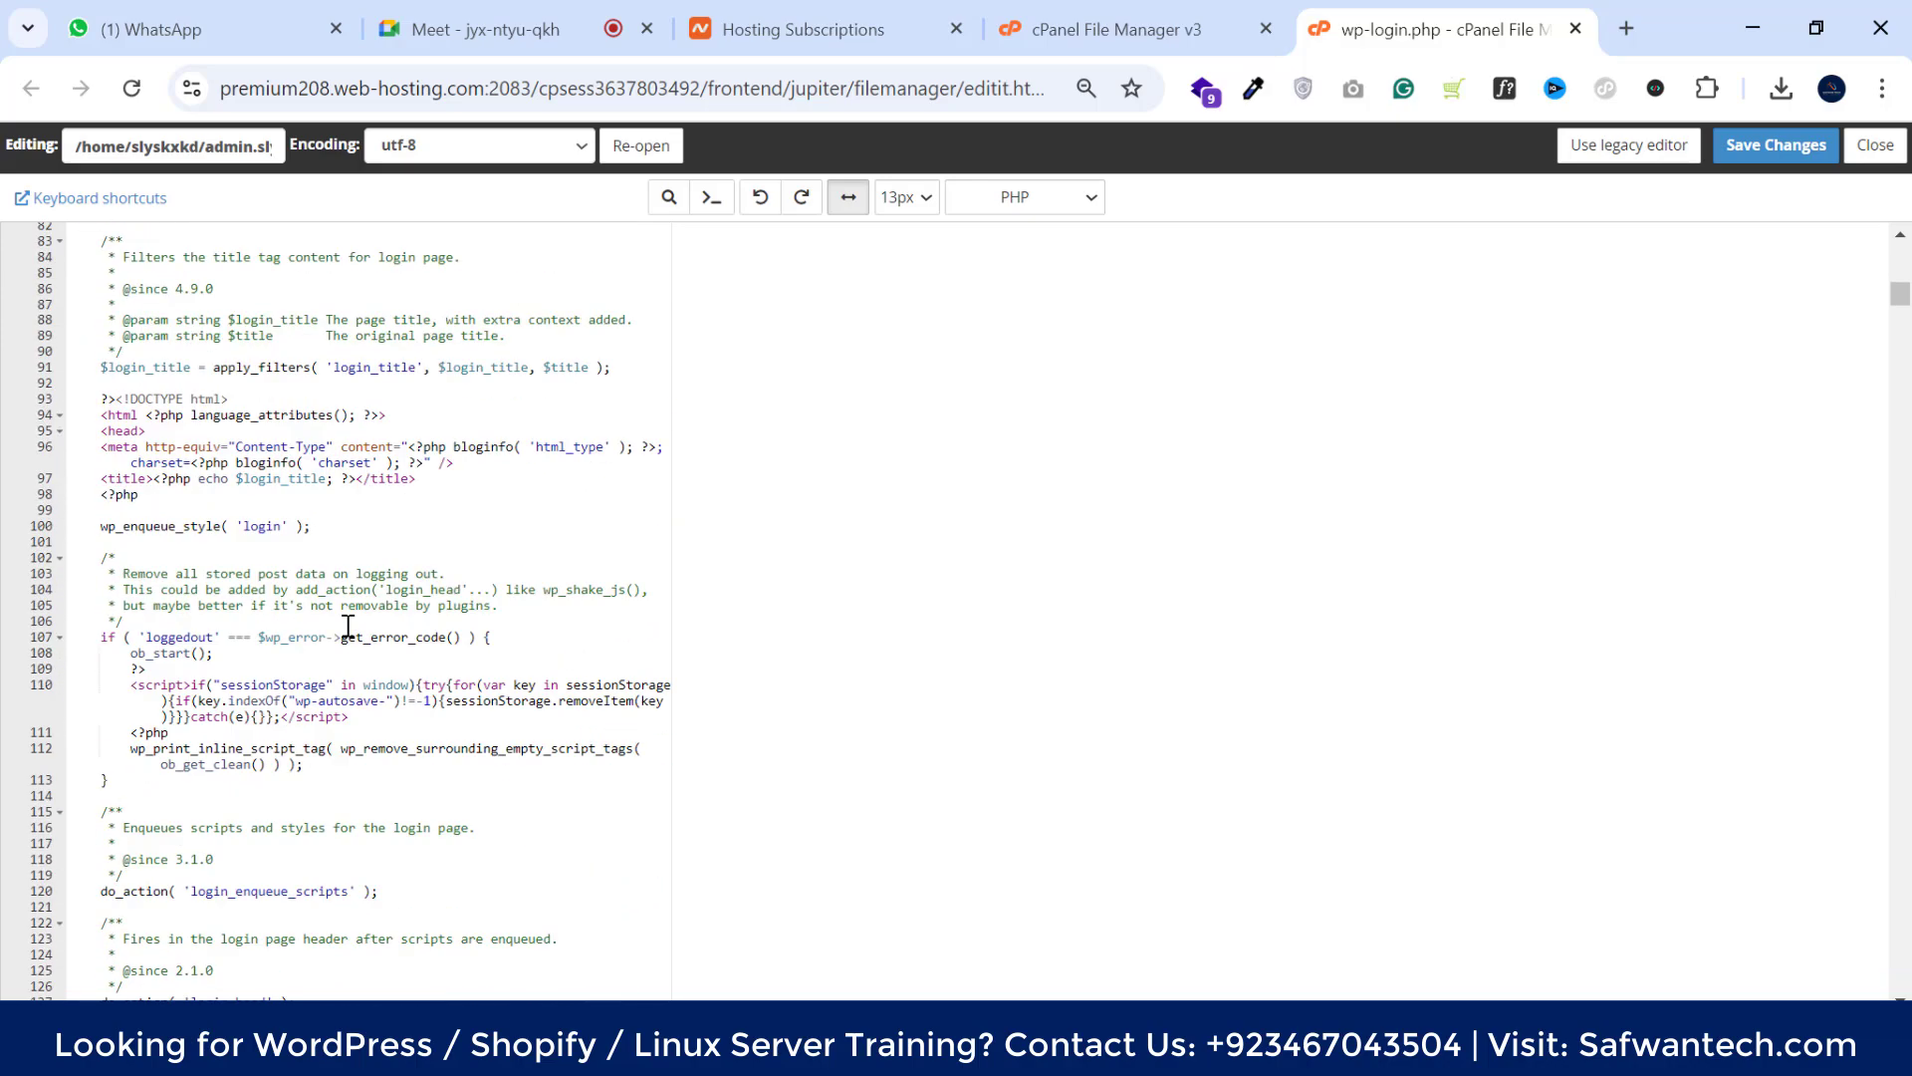
scroll(348, 625, "down", 6)
scroll(696, 598, "up", 6)
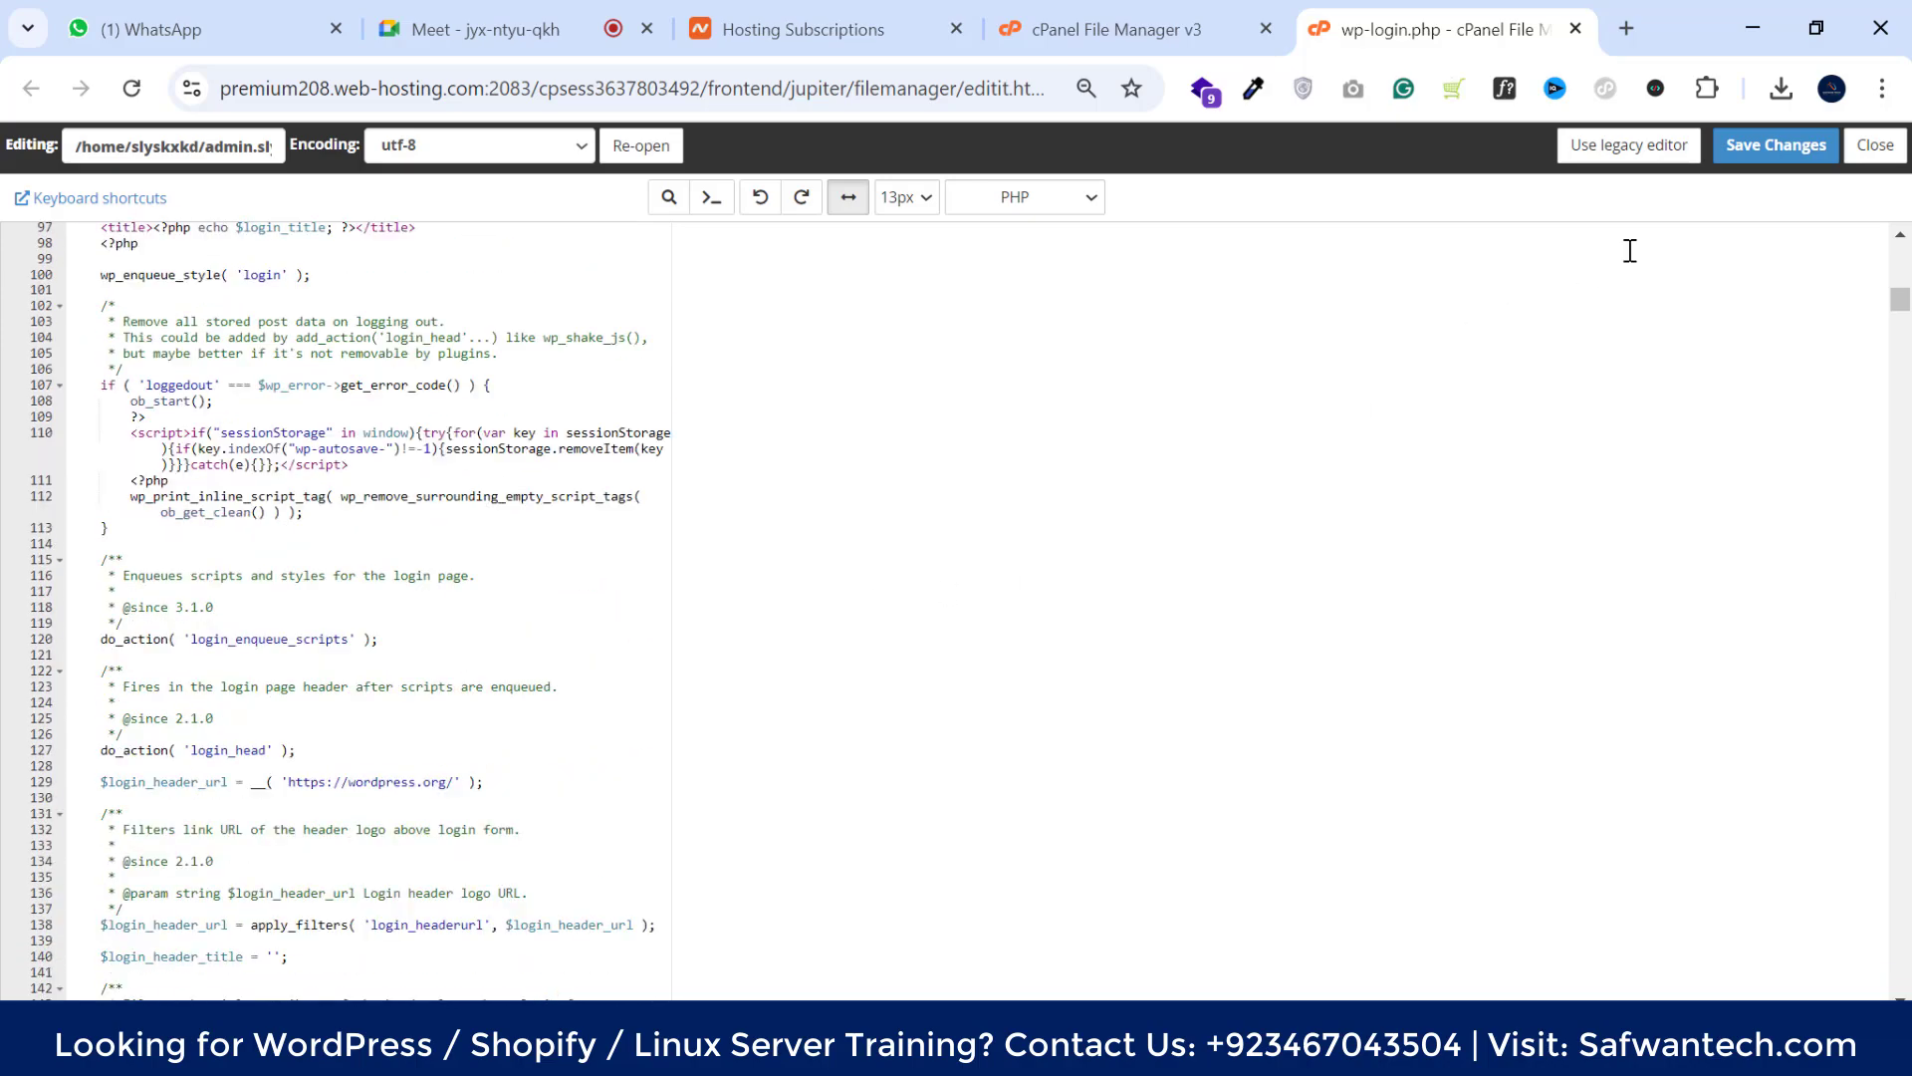
left_click(1875, 144)
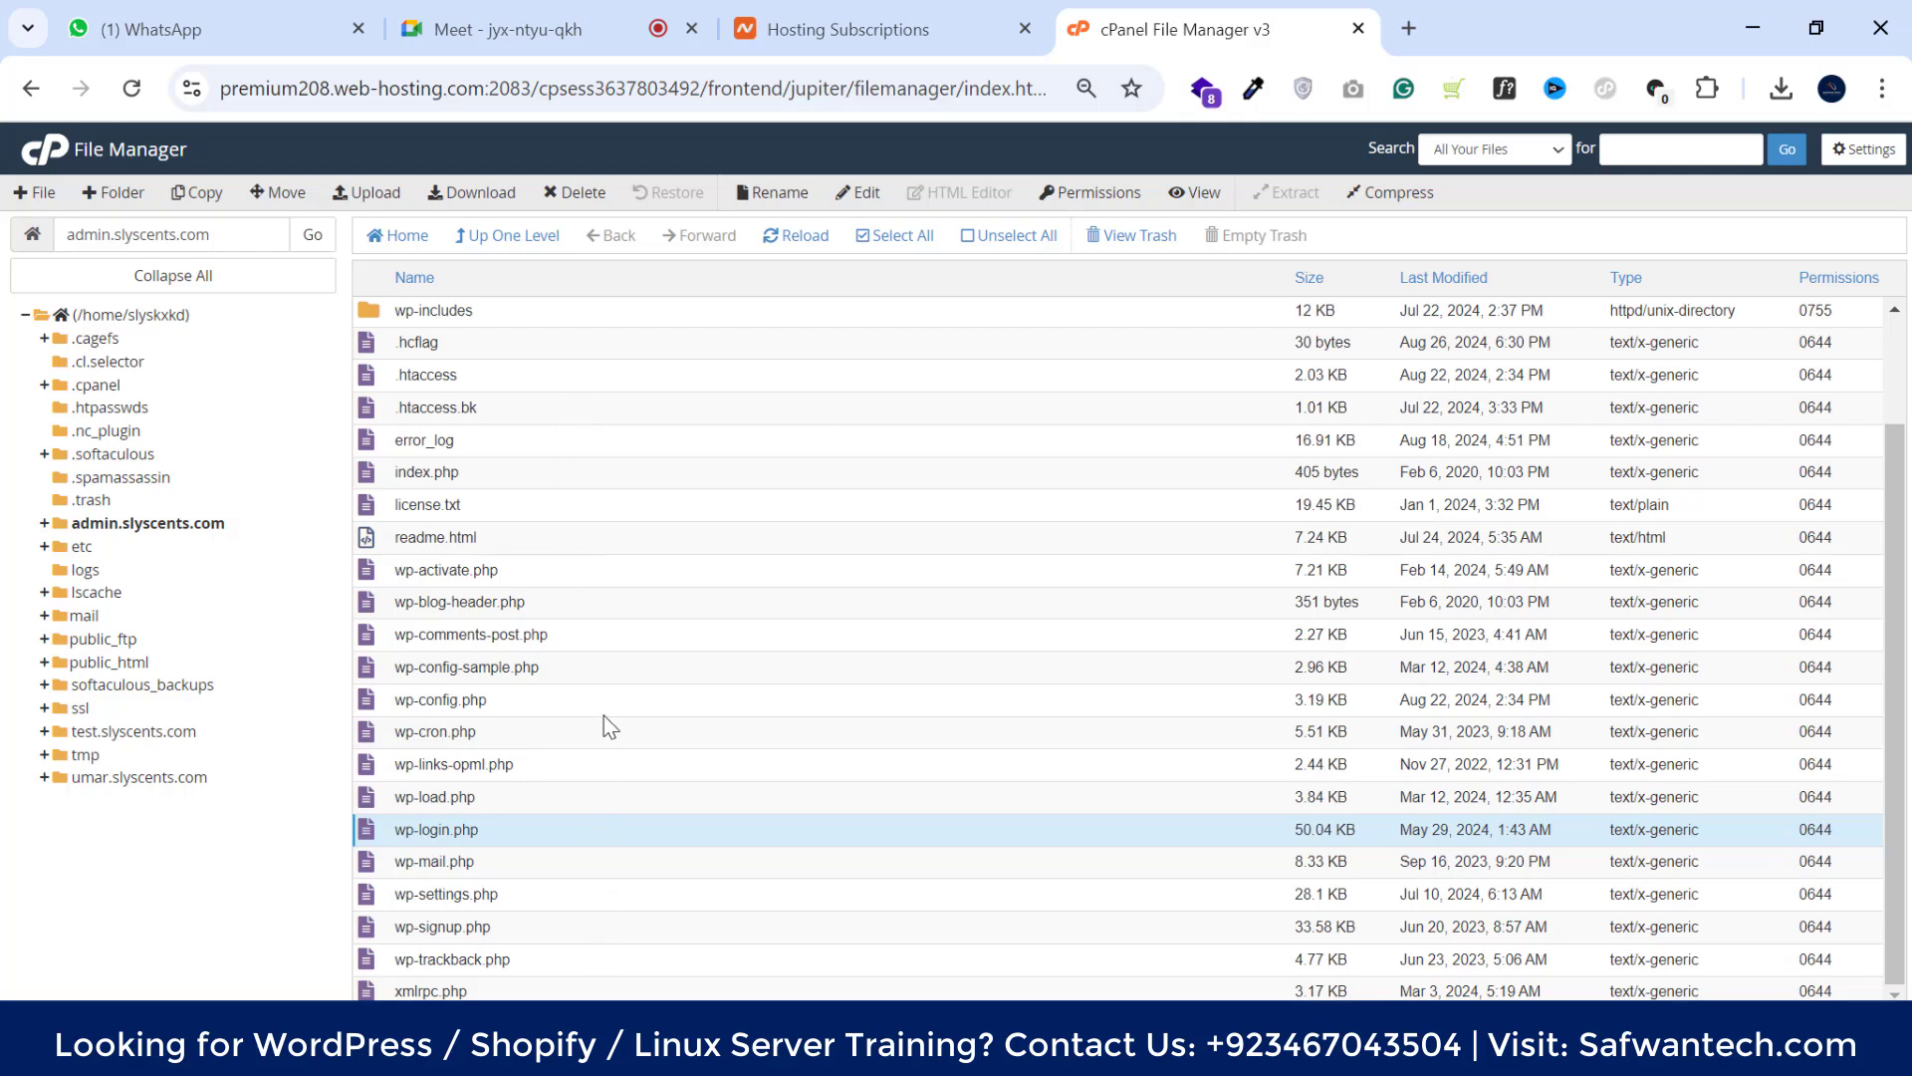
scroll(588, 597, "up", 3)
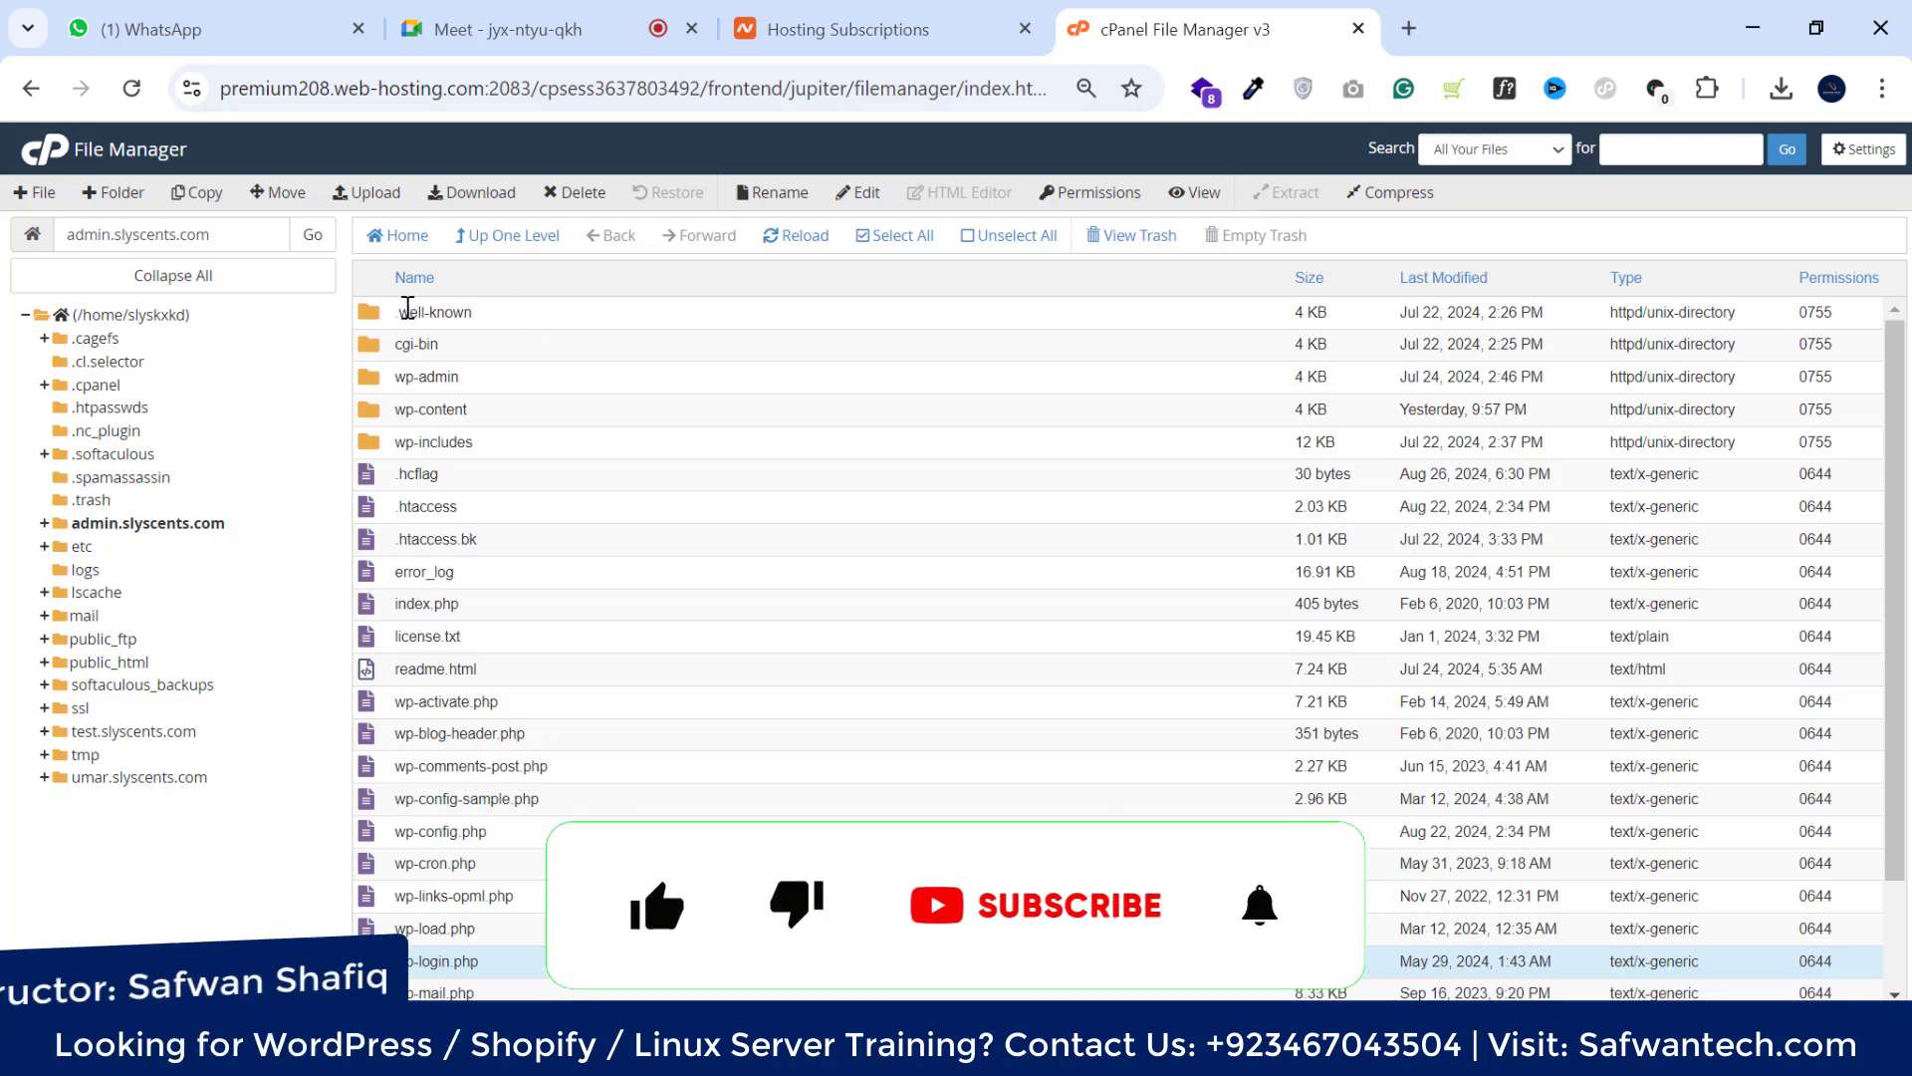
left_click(626, 312)
left_click(626, 312)
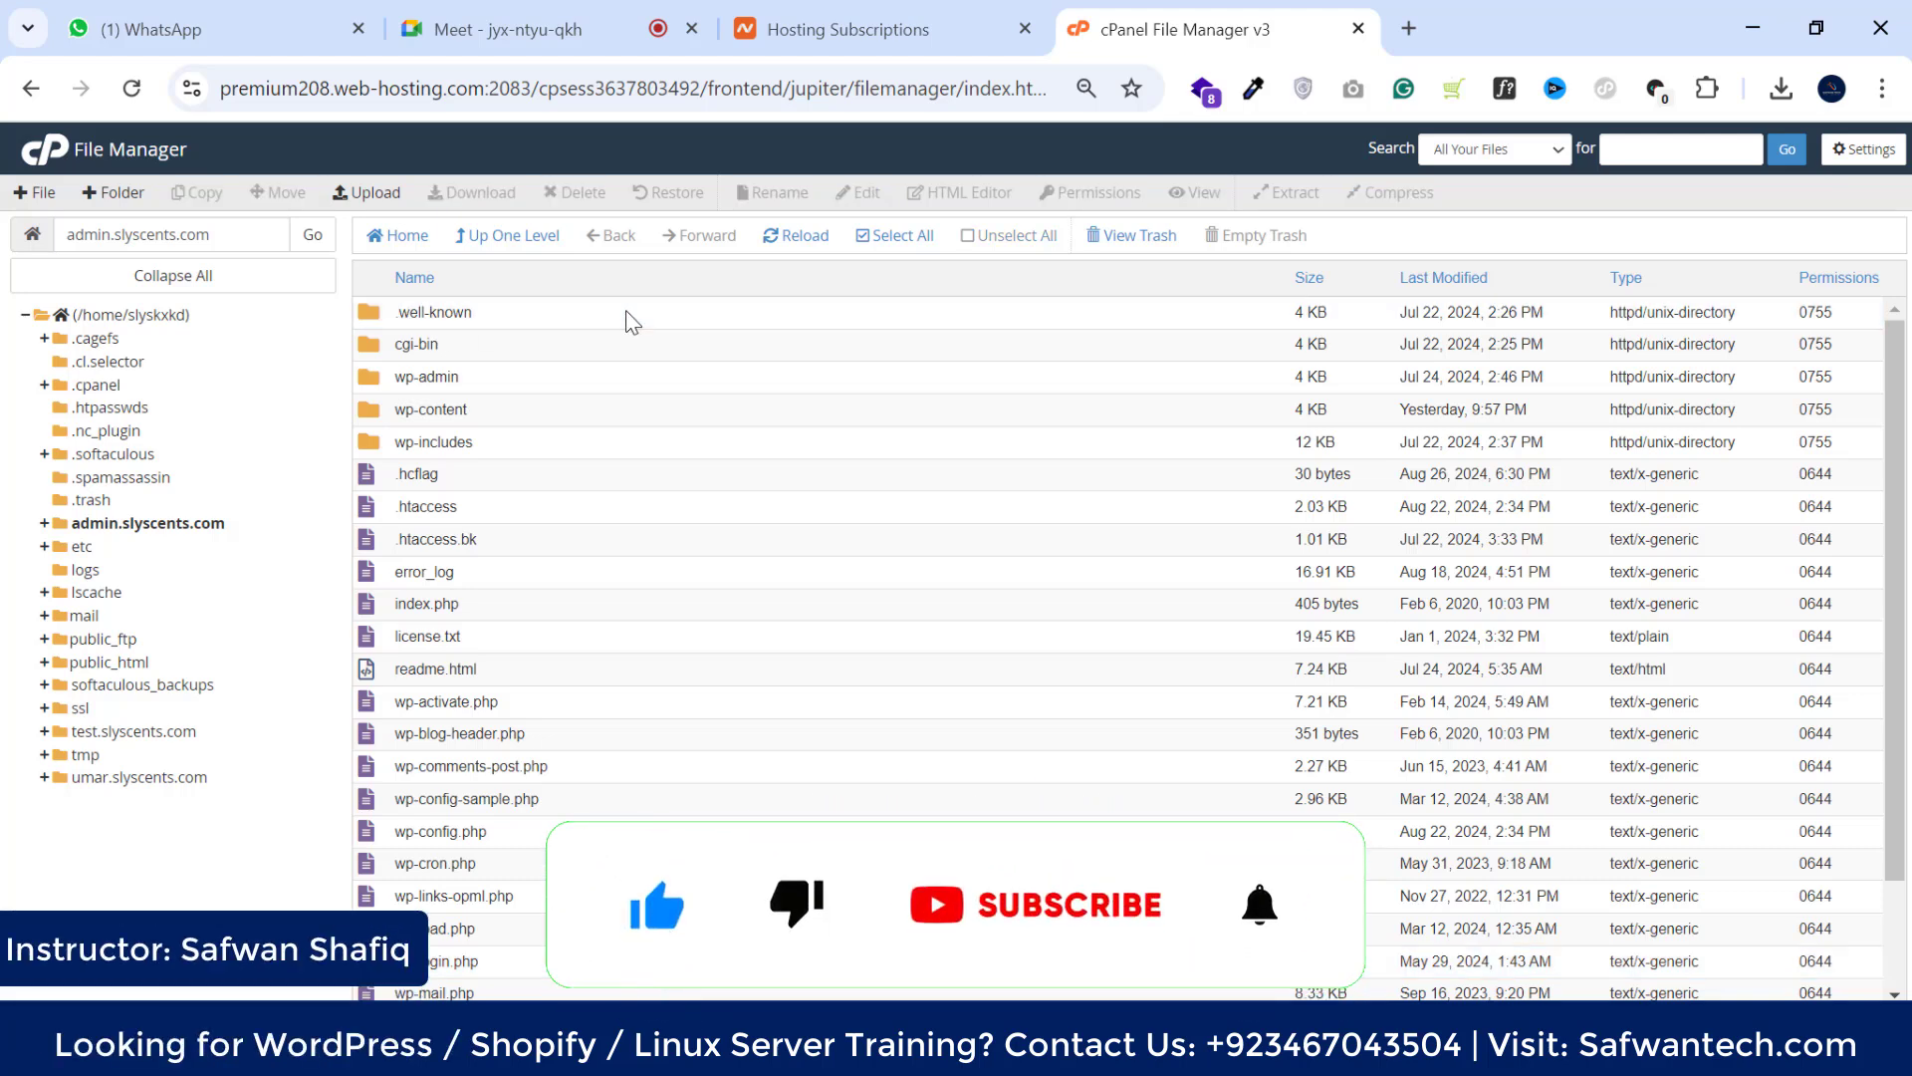
double_click(501, 321)
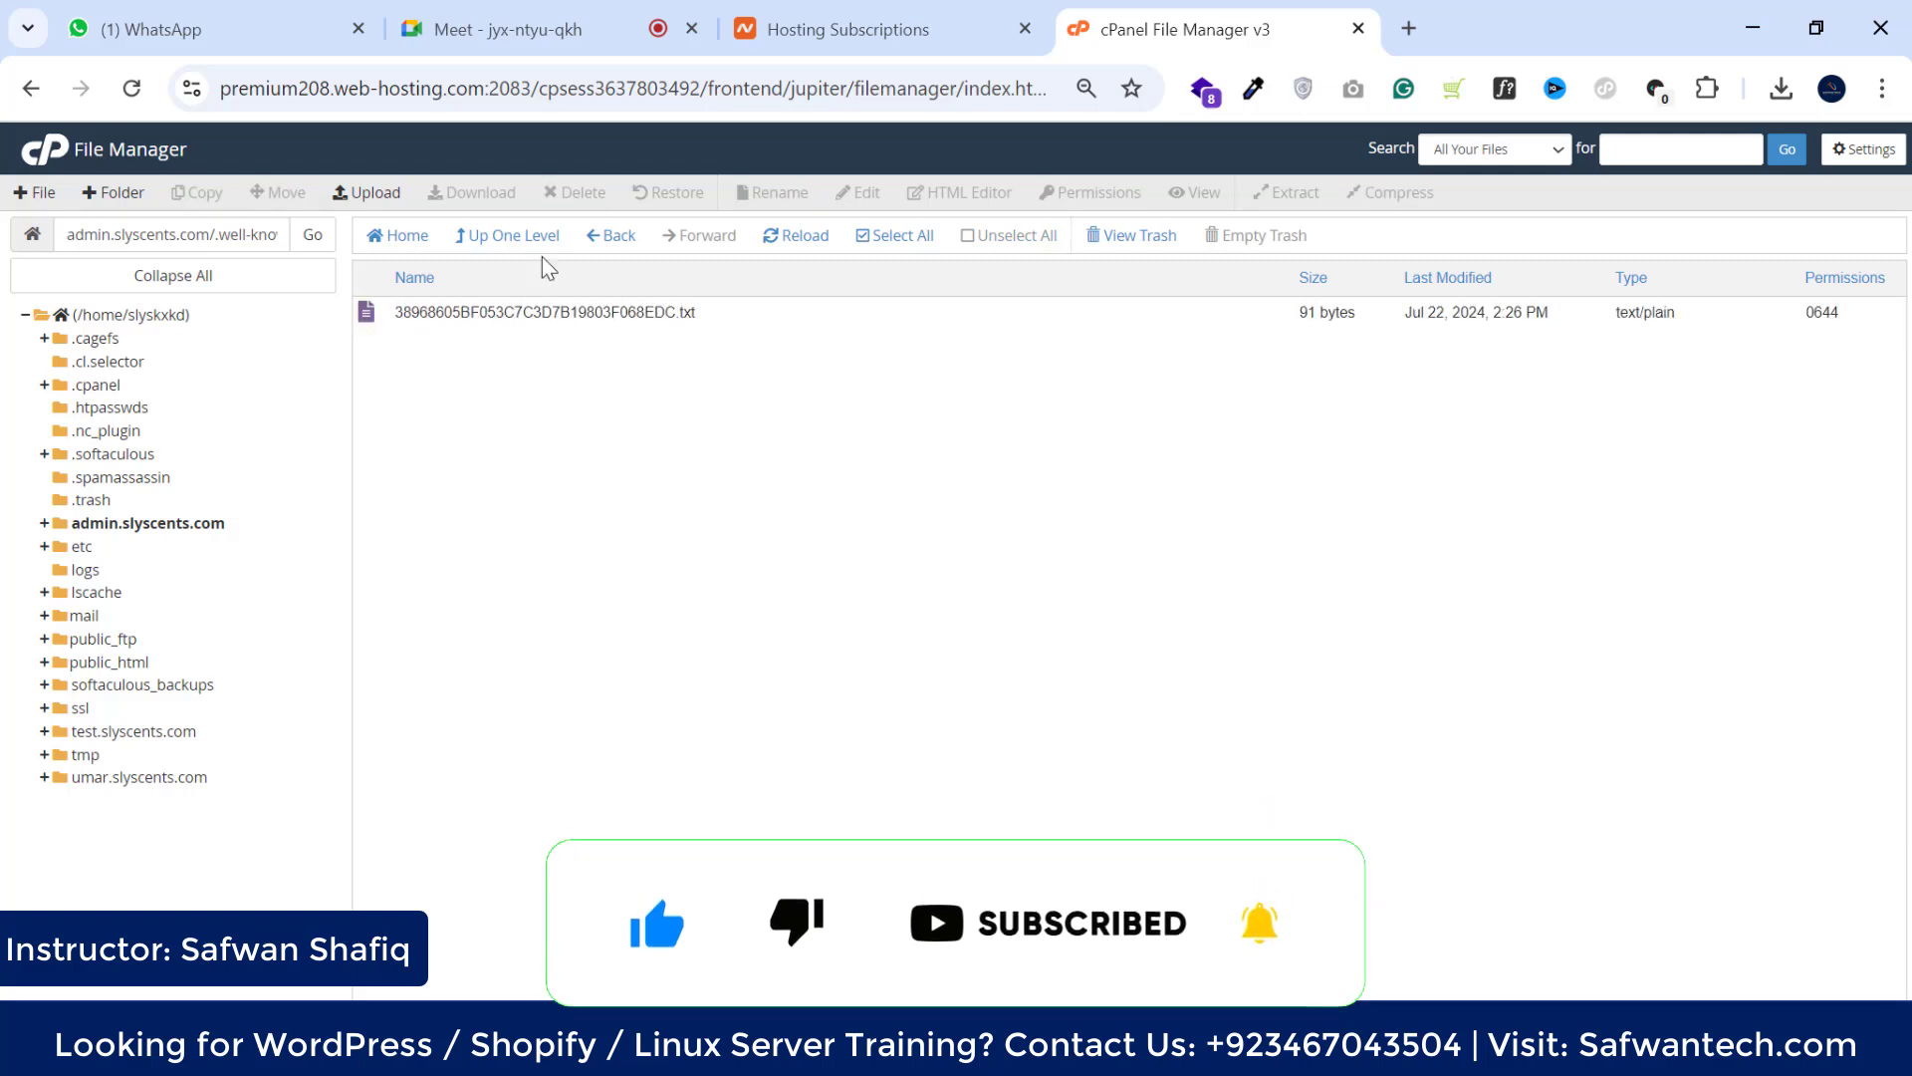
left_click(502, 246)
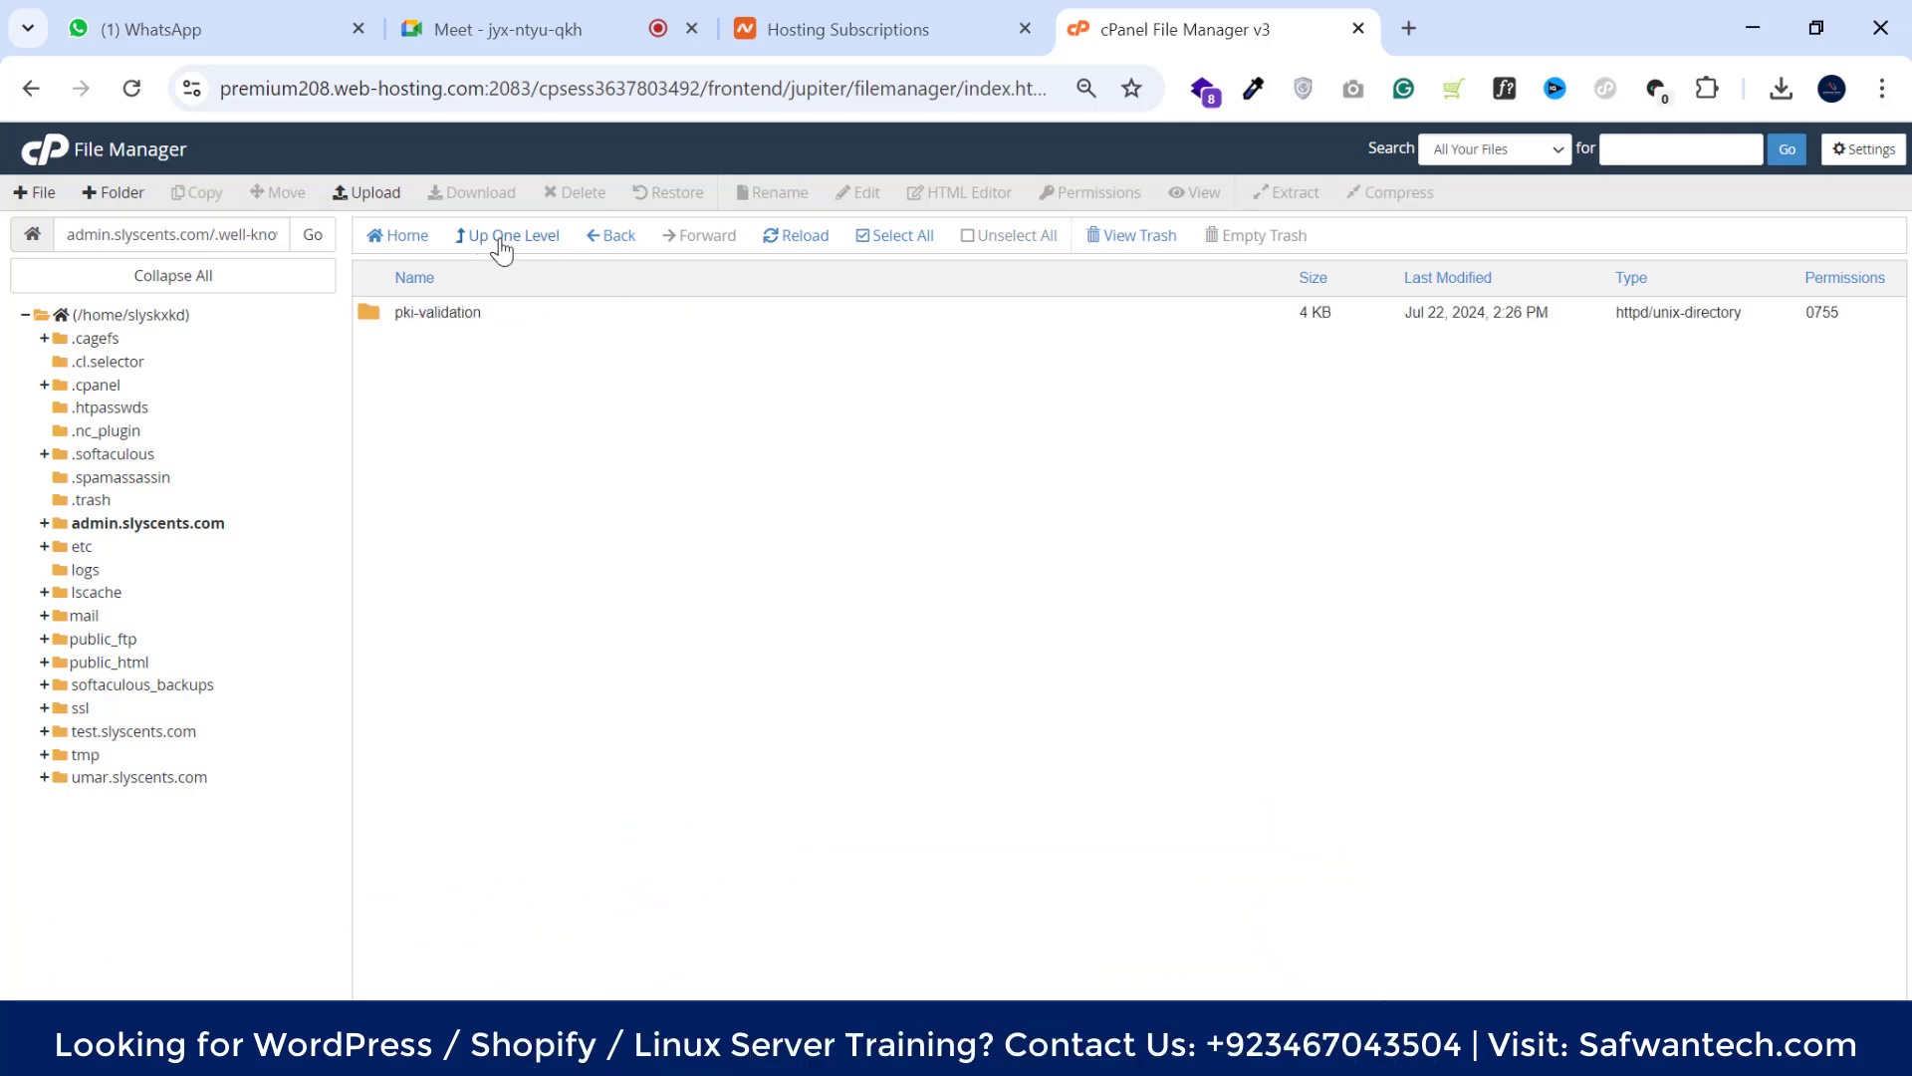
left_click(502, 246)
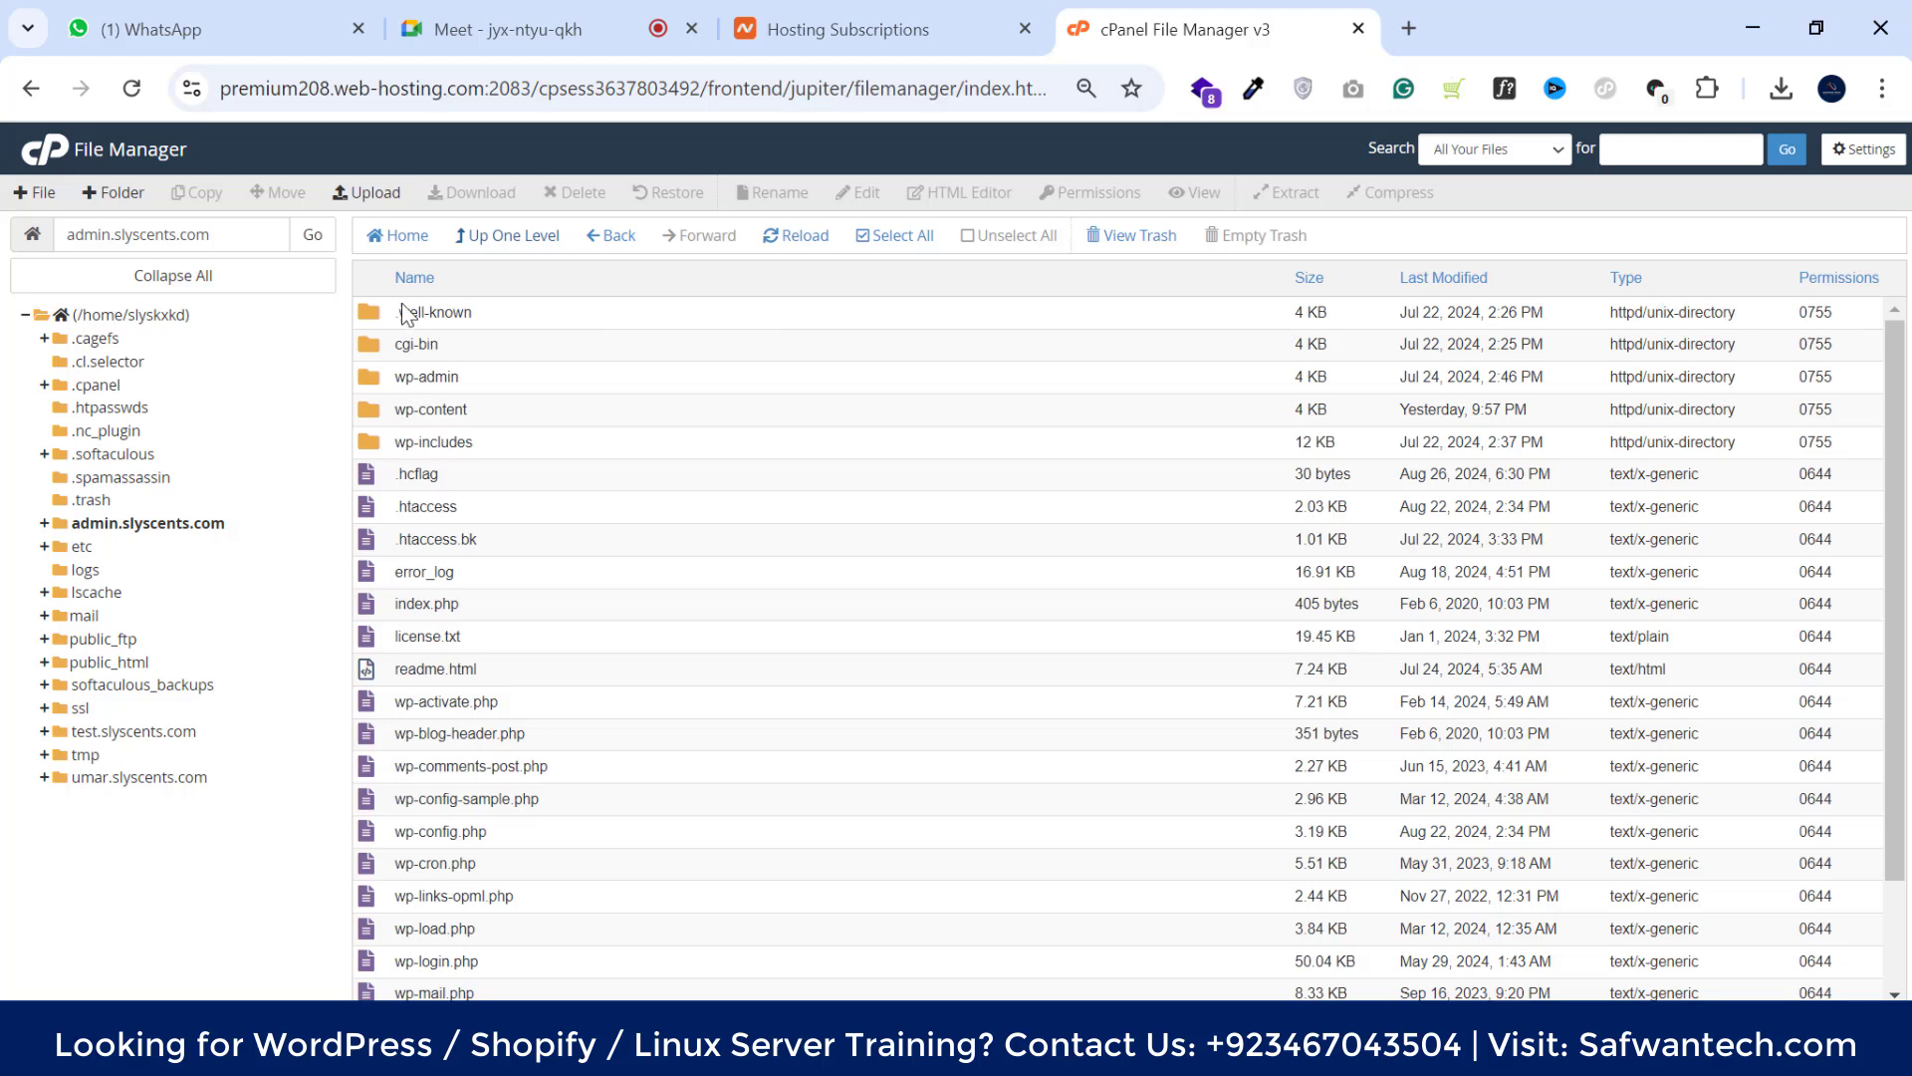
Select all site-root items except .well-known, cgi-bin, .htaccess and .htaccess.bk
left_click(552, 329)
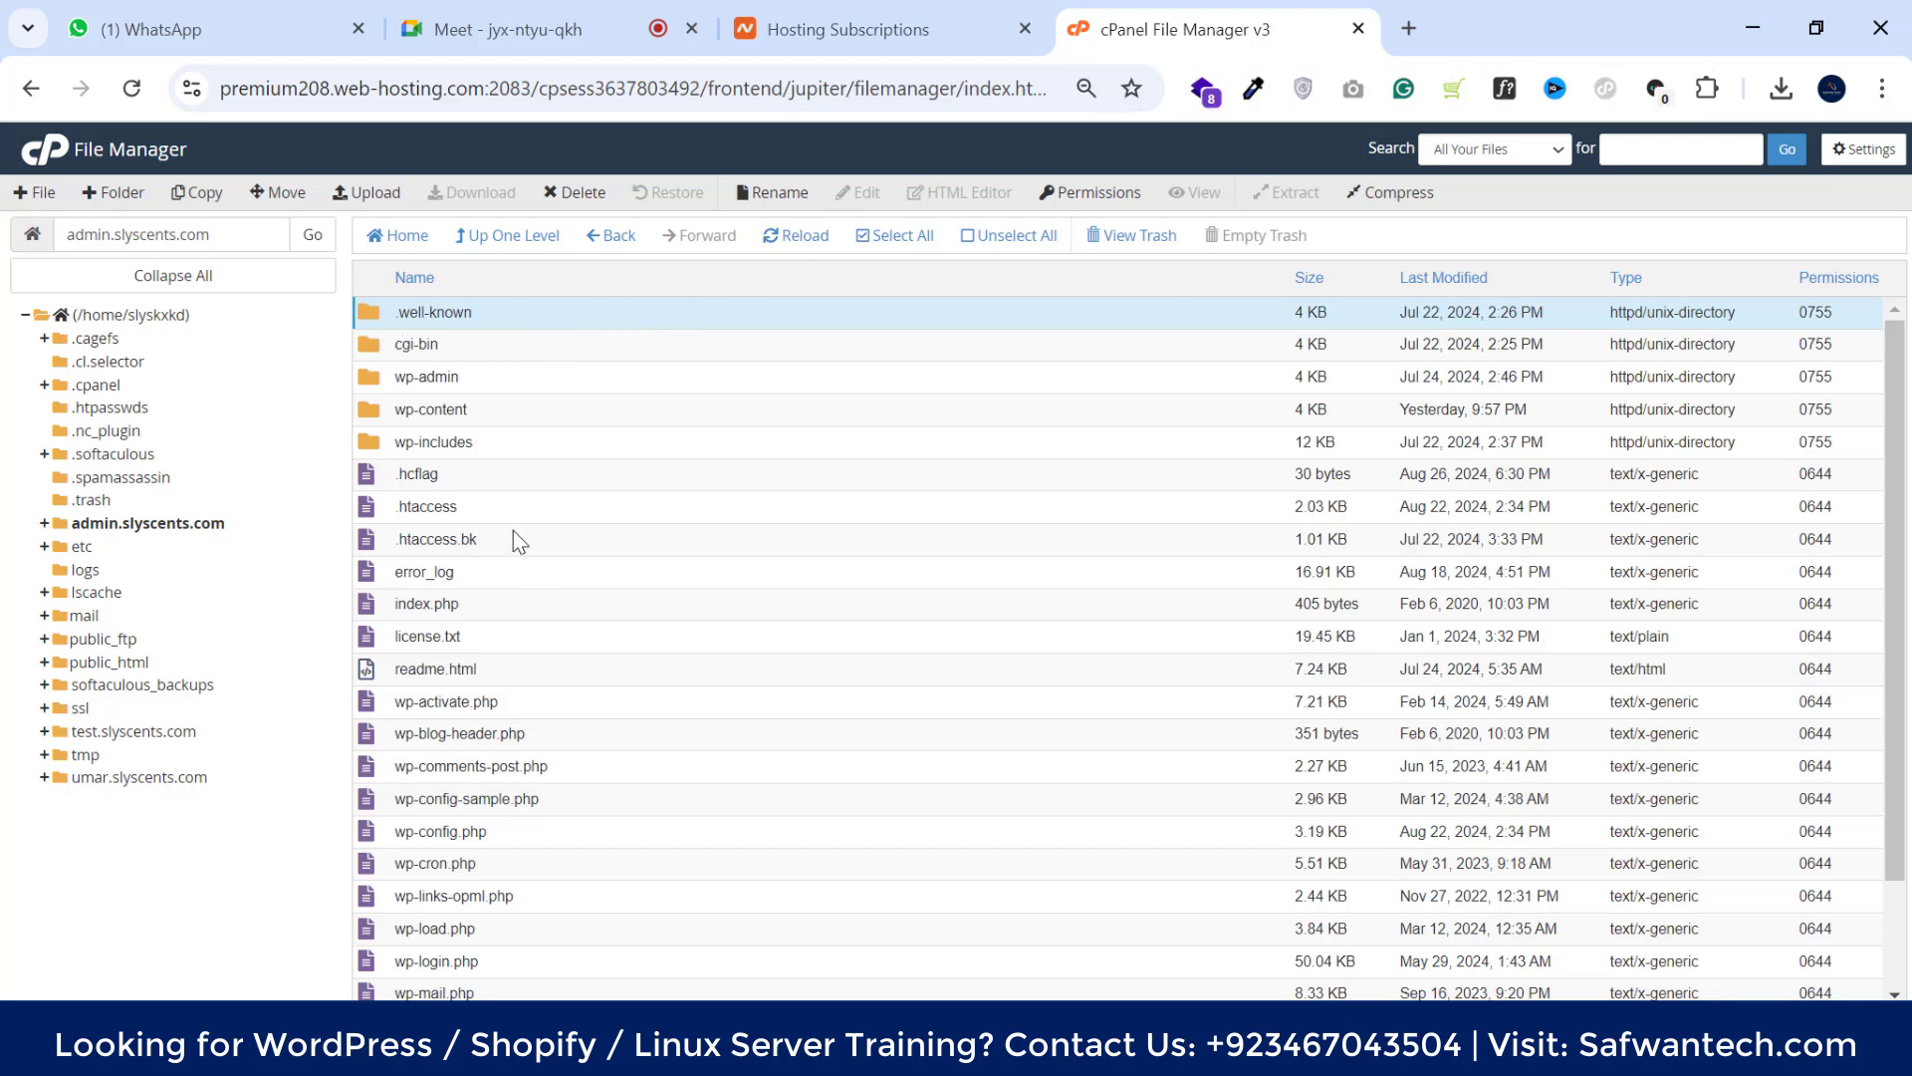
left_click(890, 236)
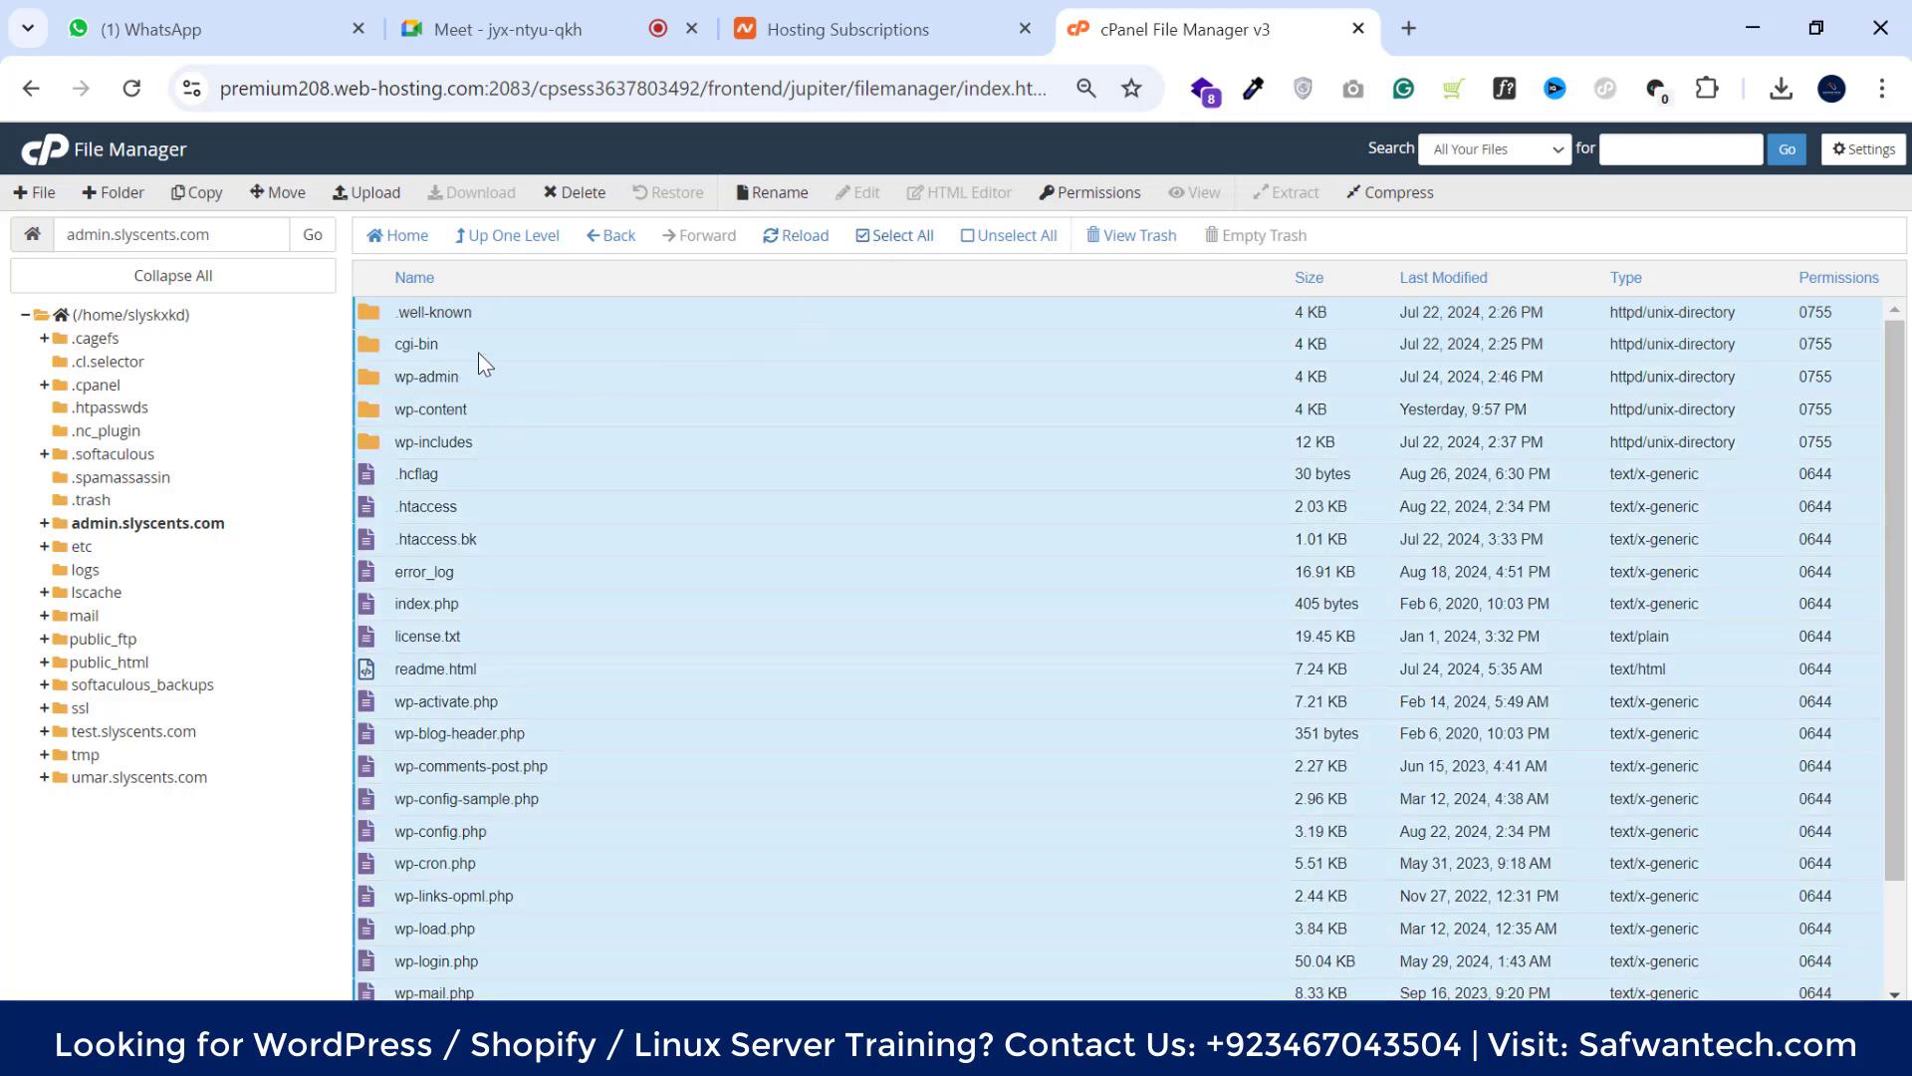
left_click(512, 311, "ctrl")
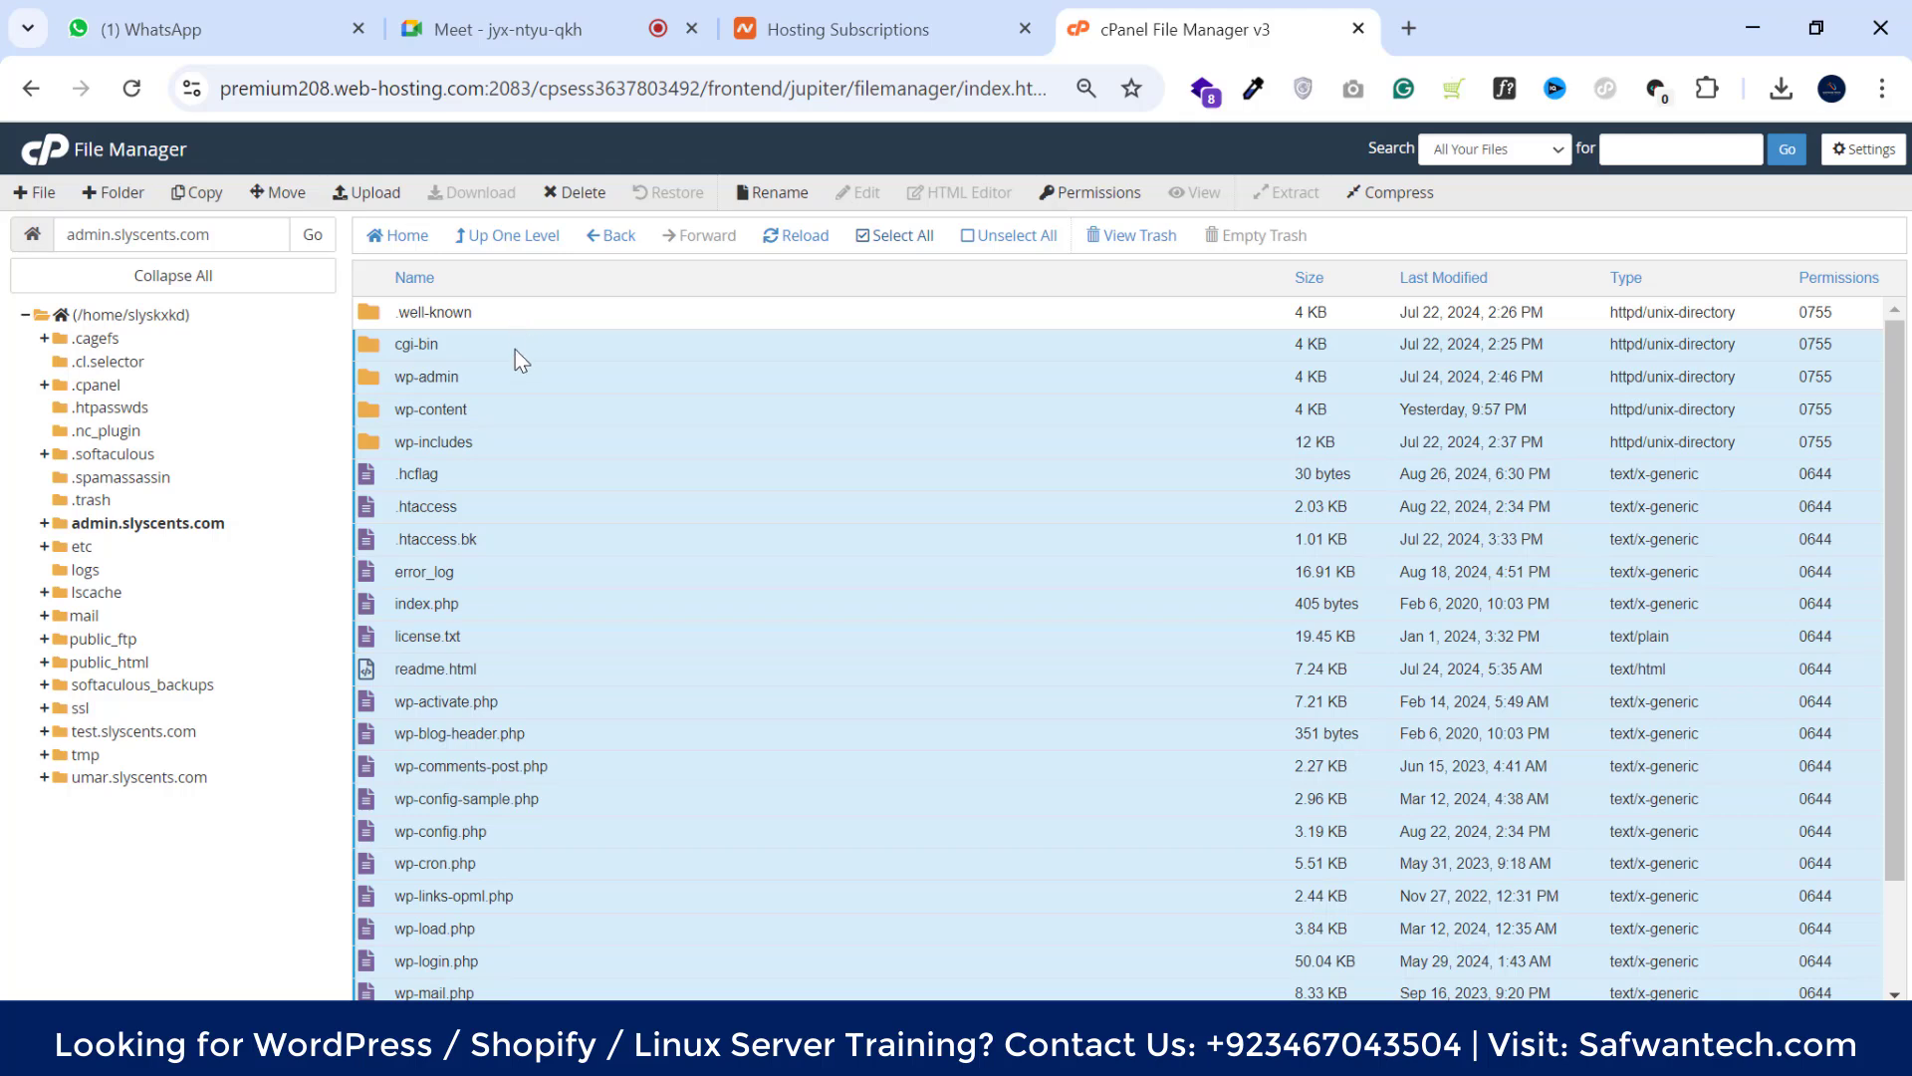
left_click(477, 350, "ctrl")
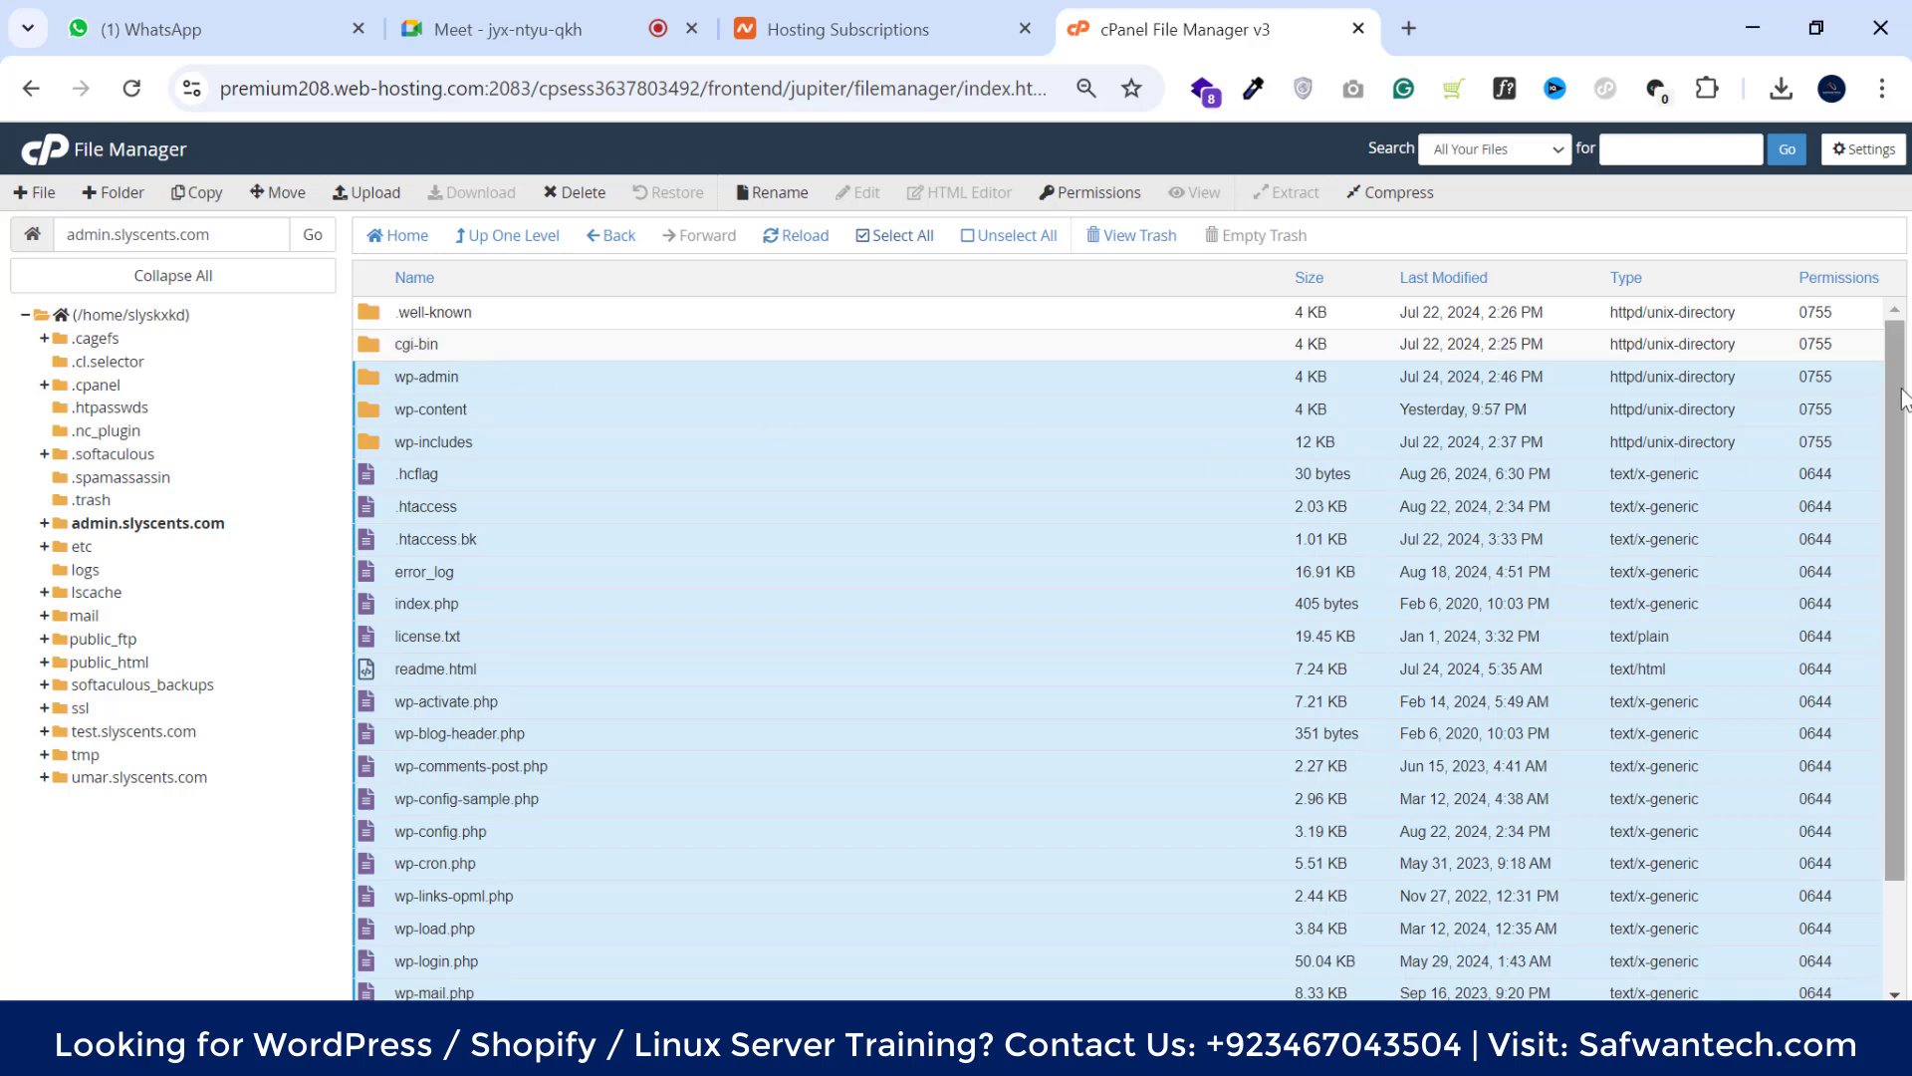
left_click_drag(1902, 399, 1902, 442)
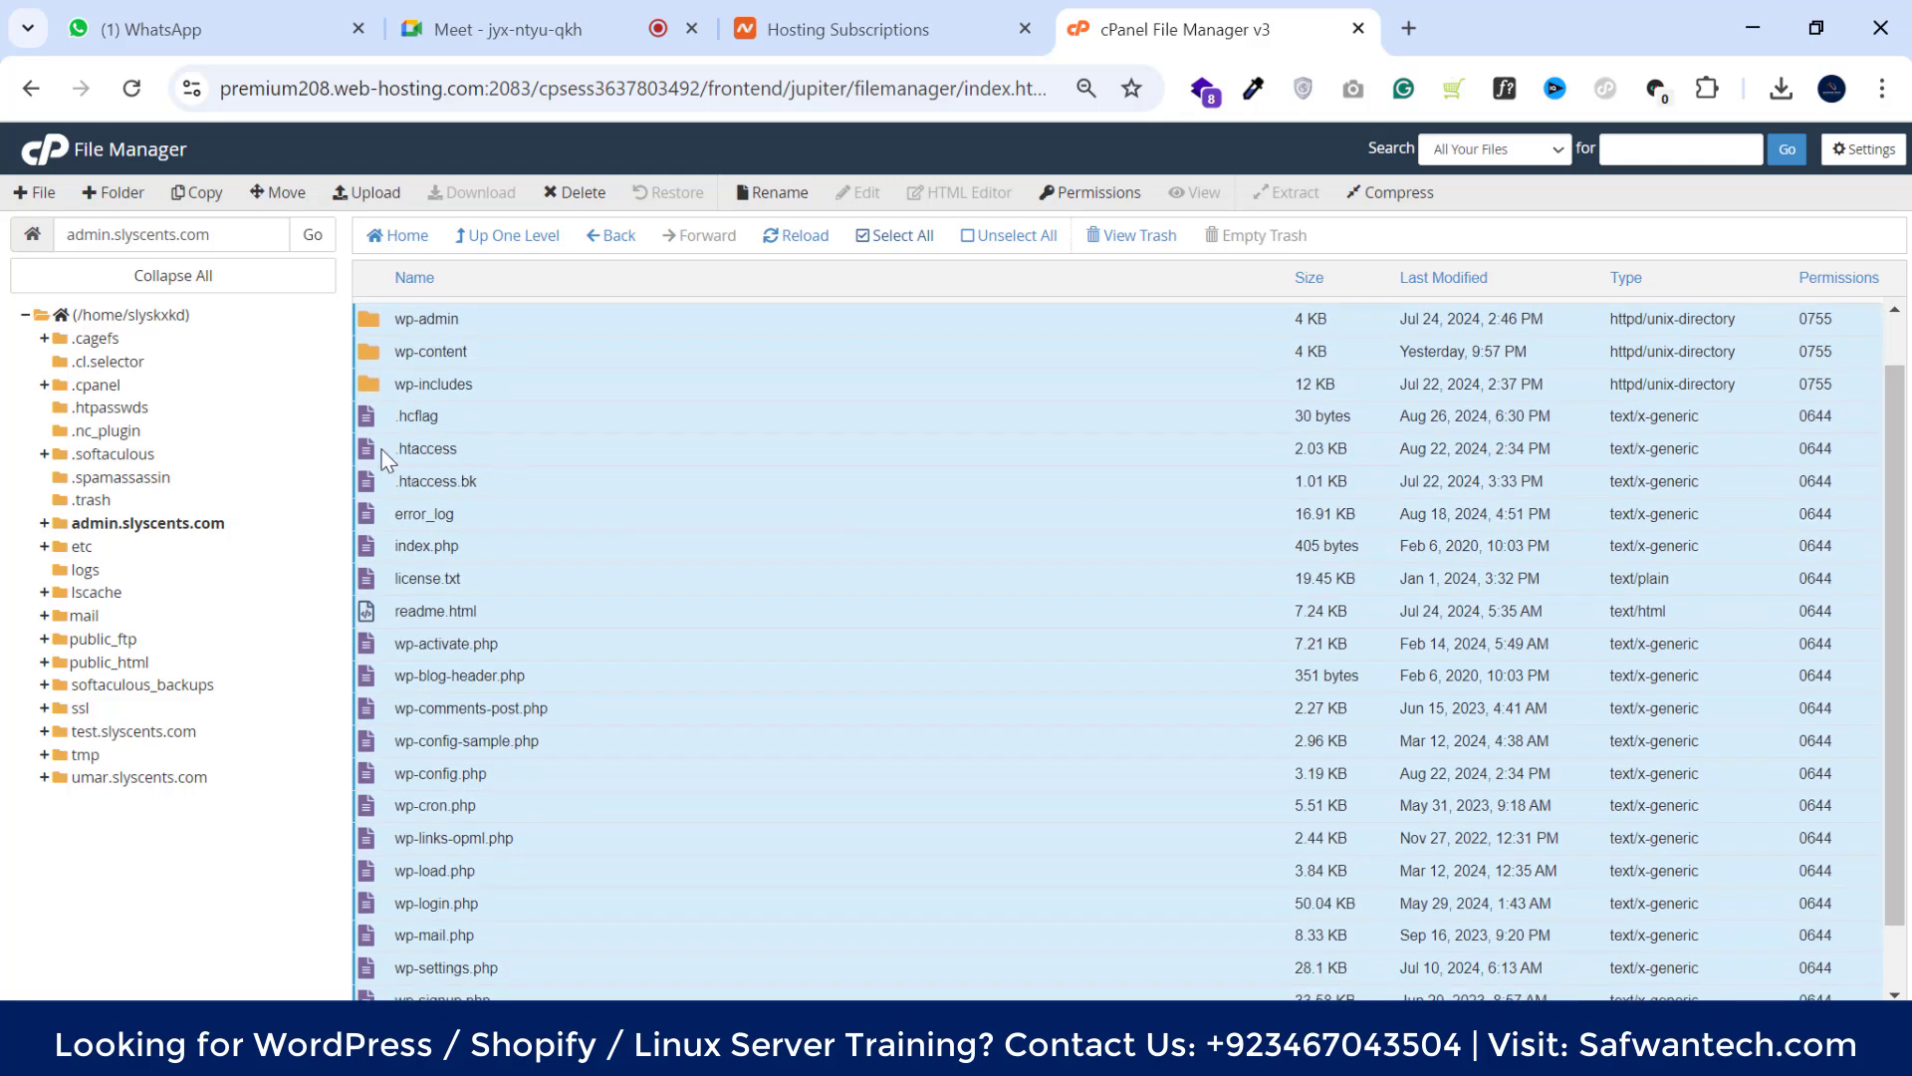
left_click(525, 461, "ctrl")
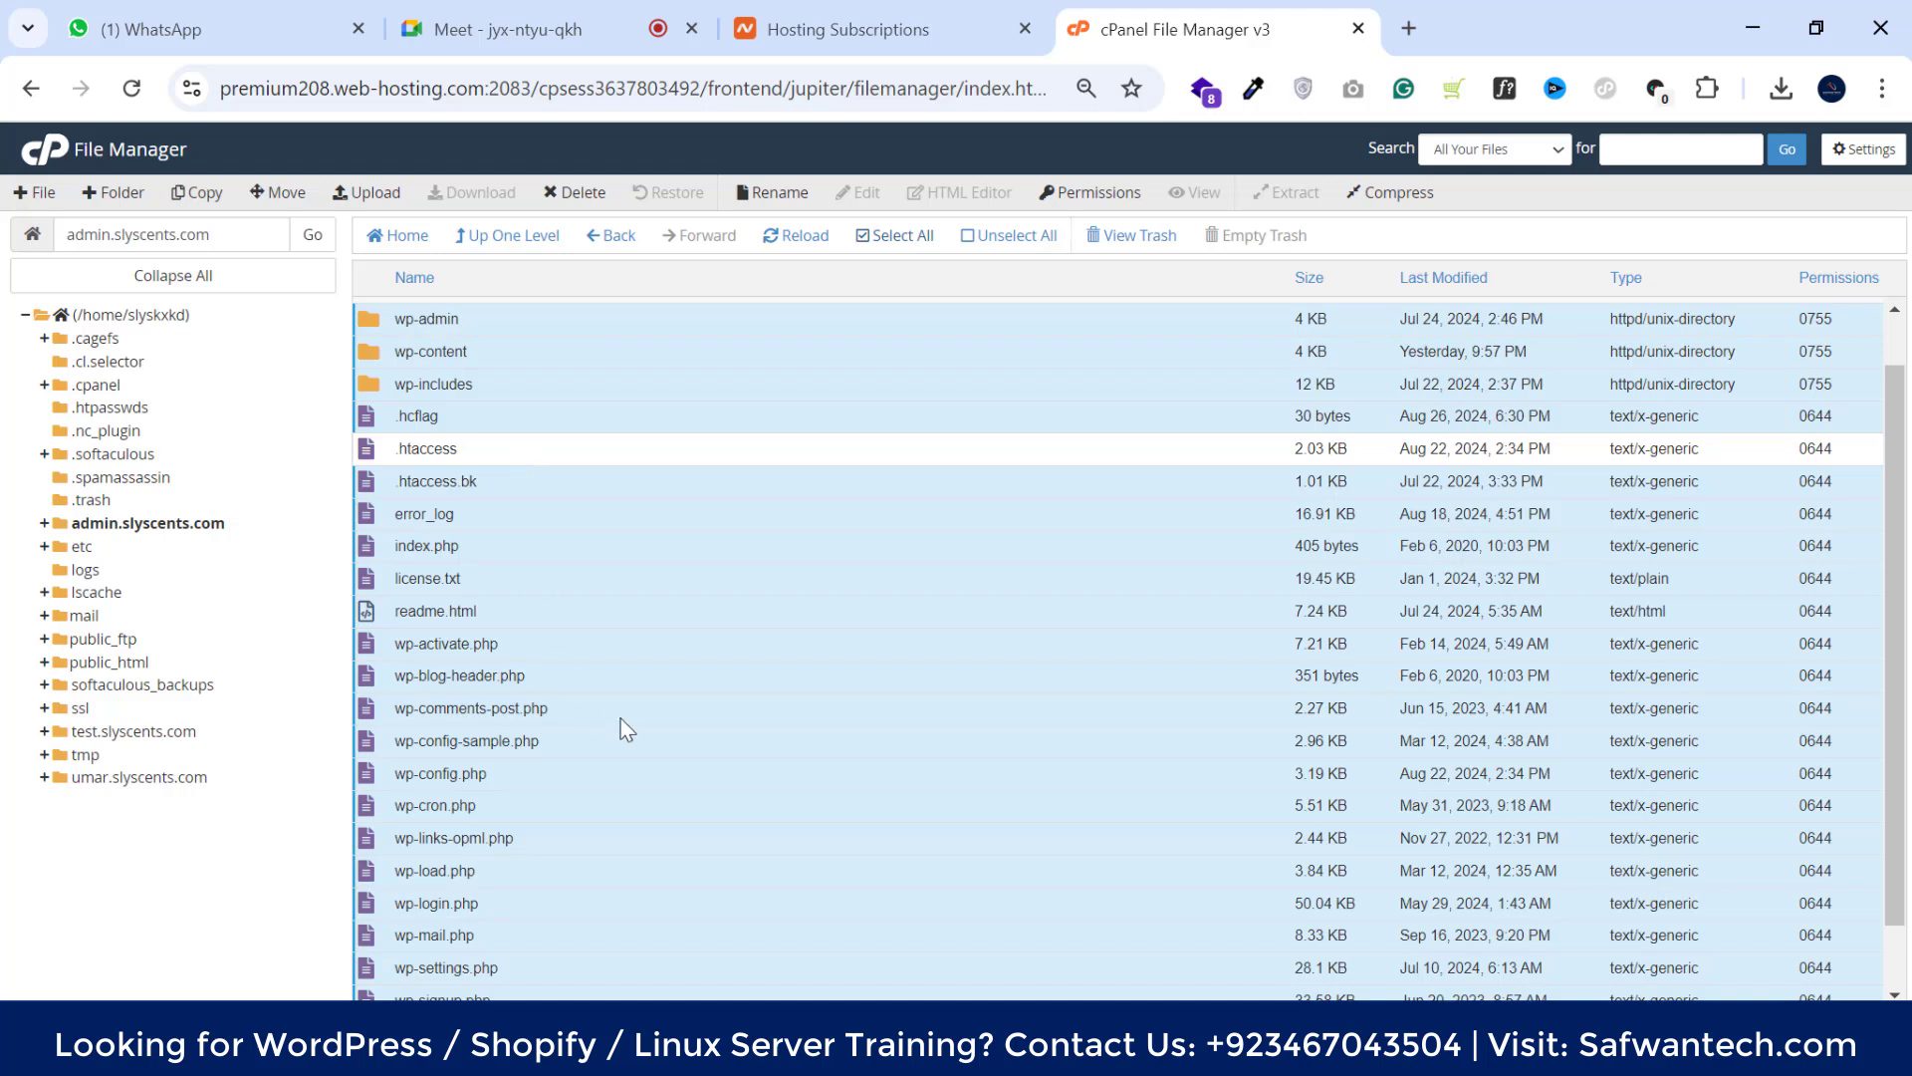
left_click_drag(1903, 480, 1904, 539)
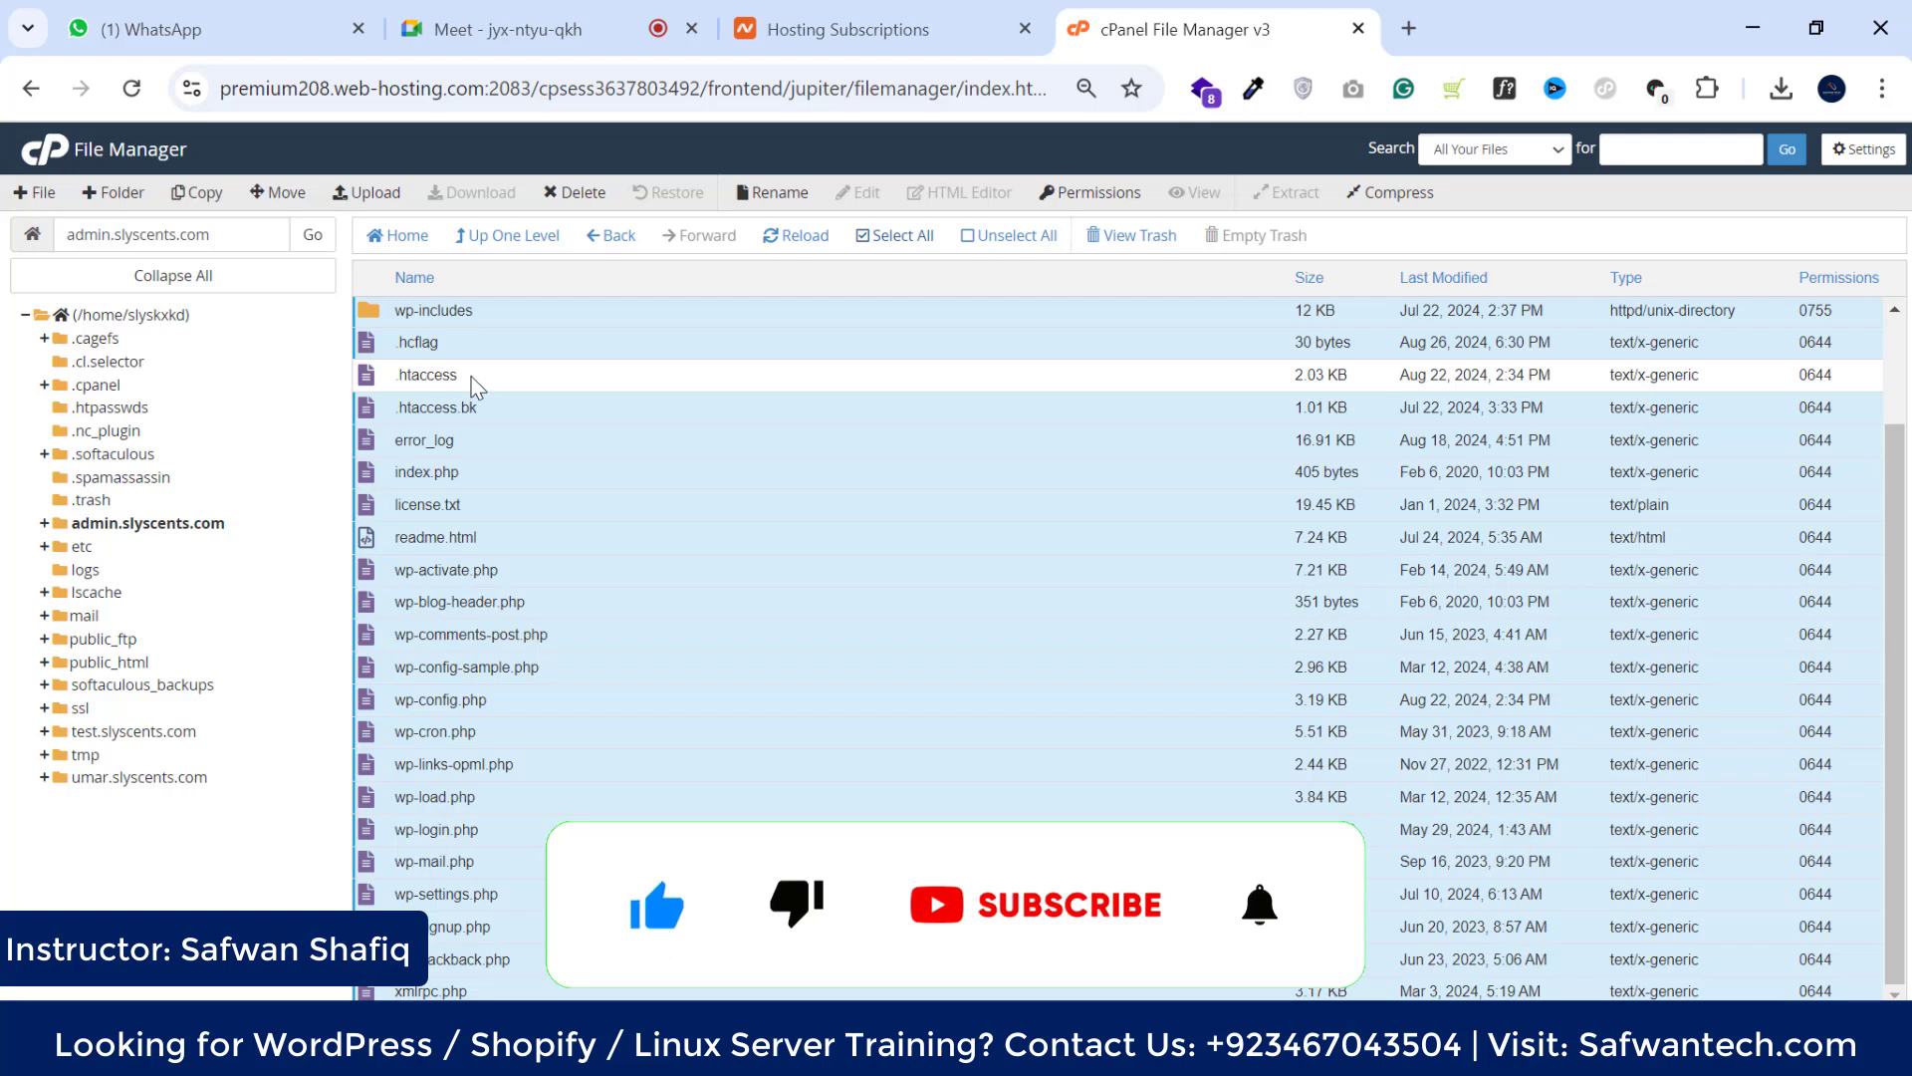
left_click(498, 410, "ctrl")
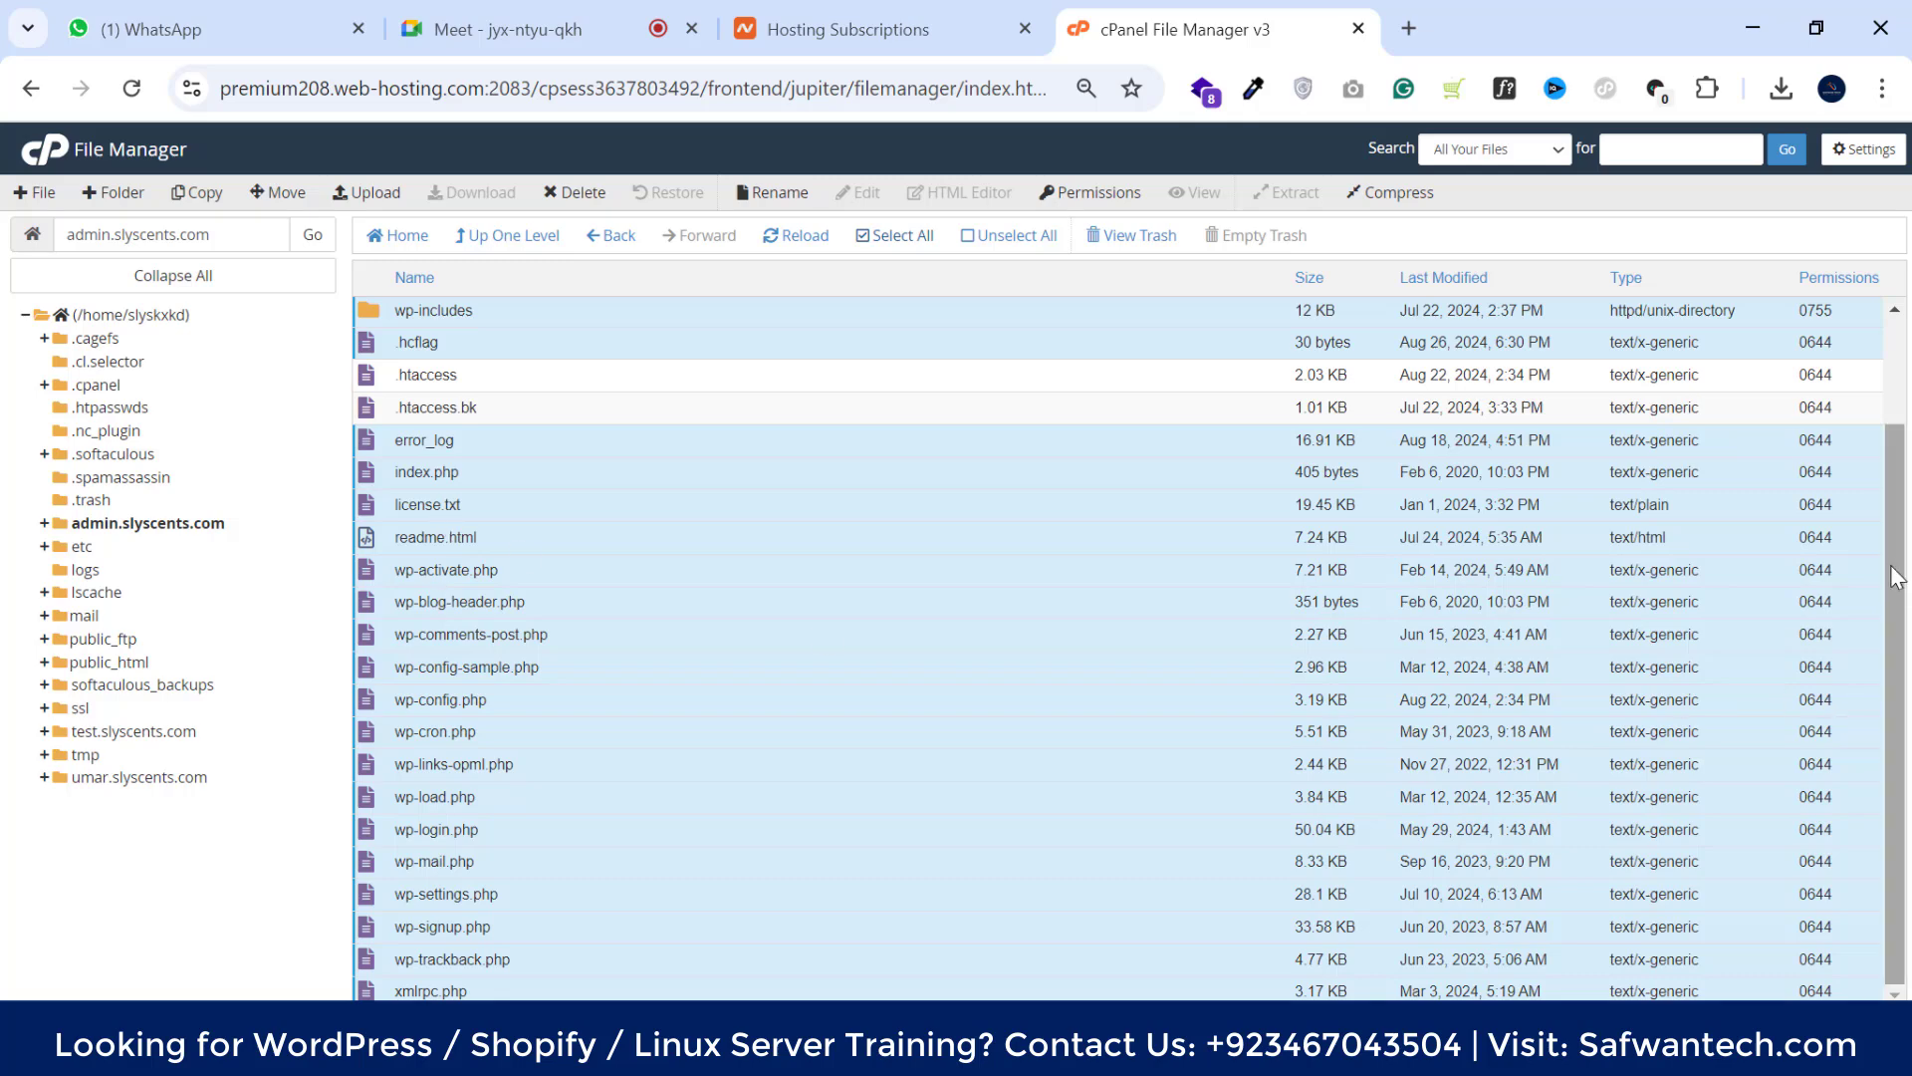
scroll(1874, 421, "up", 2)
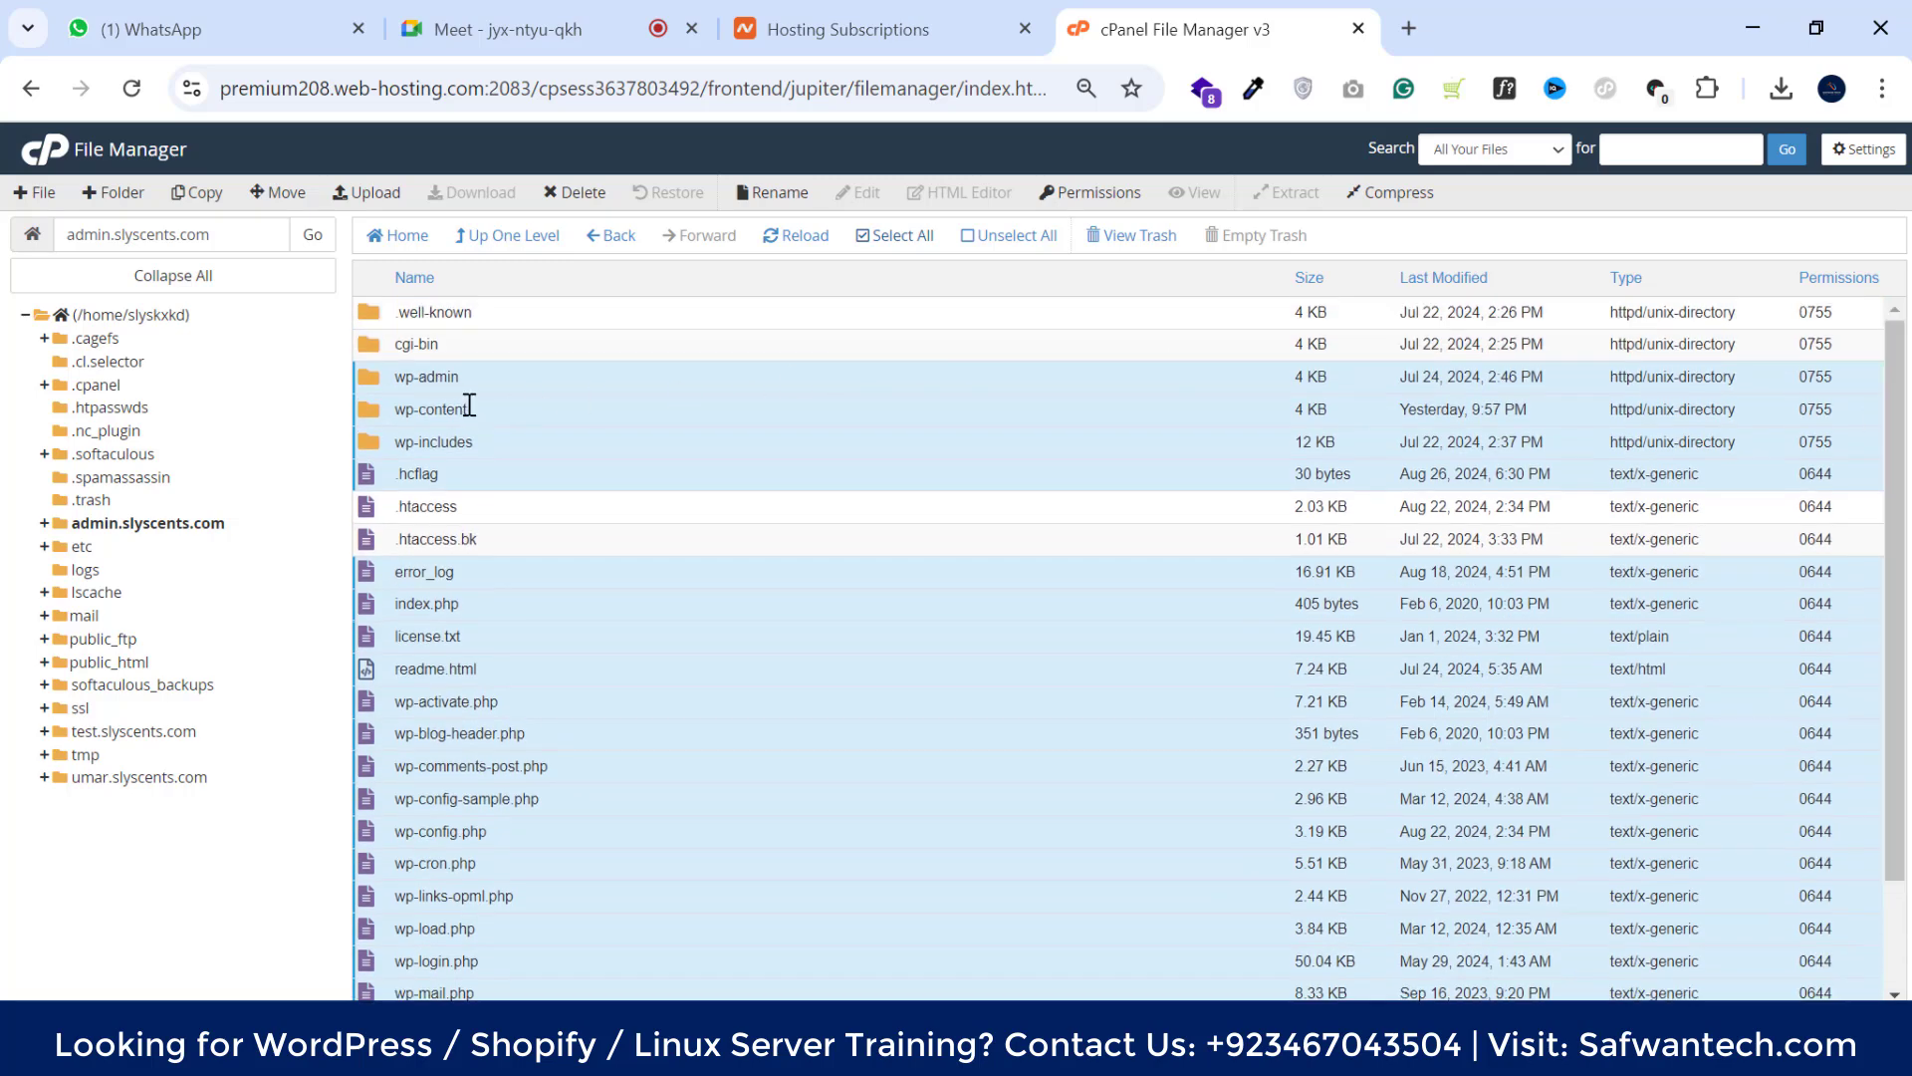
Cancel the pending delete and inspect the wp-content themes (twentytwentyfour, astra)
left_click(575, 192)
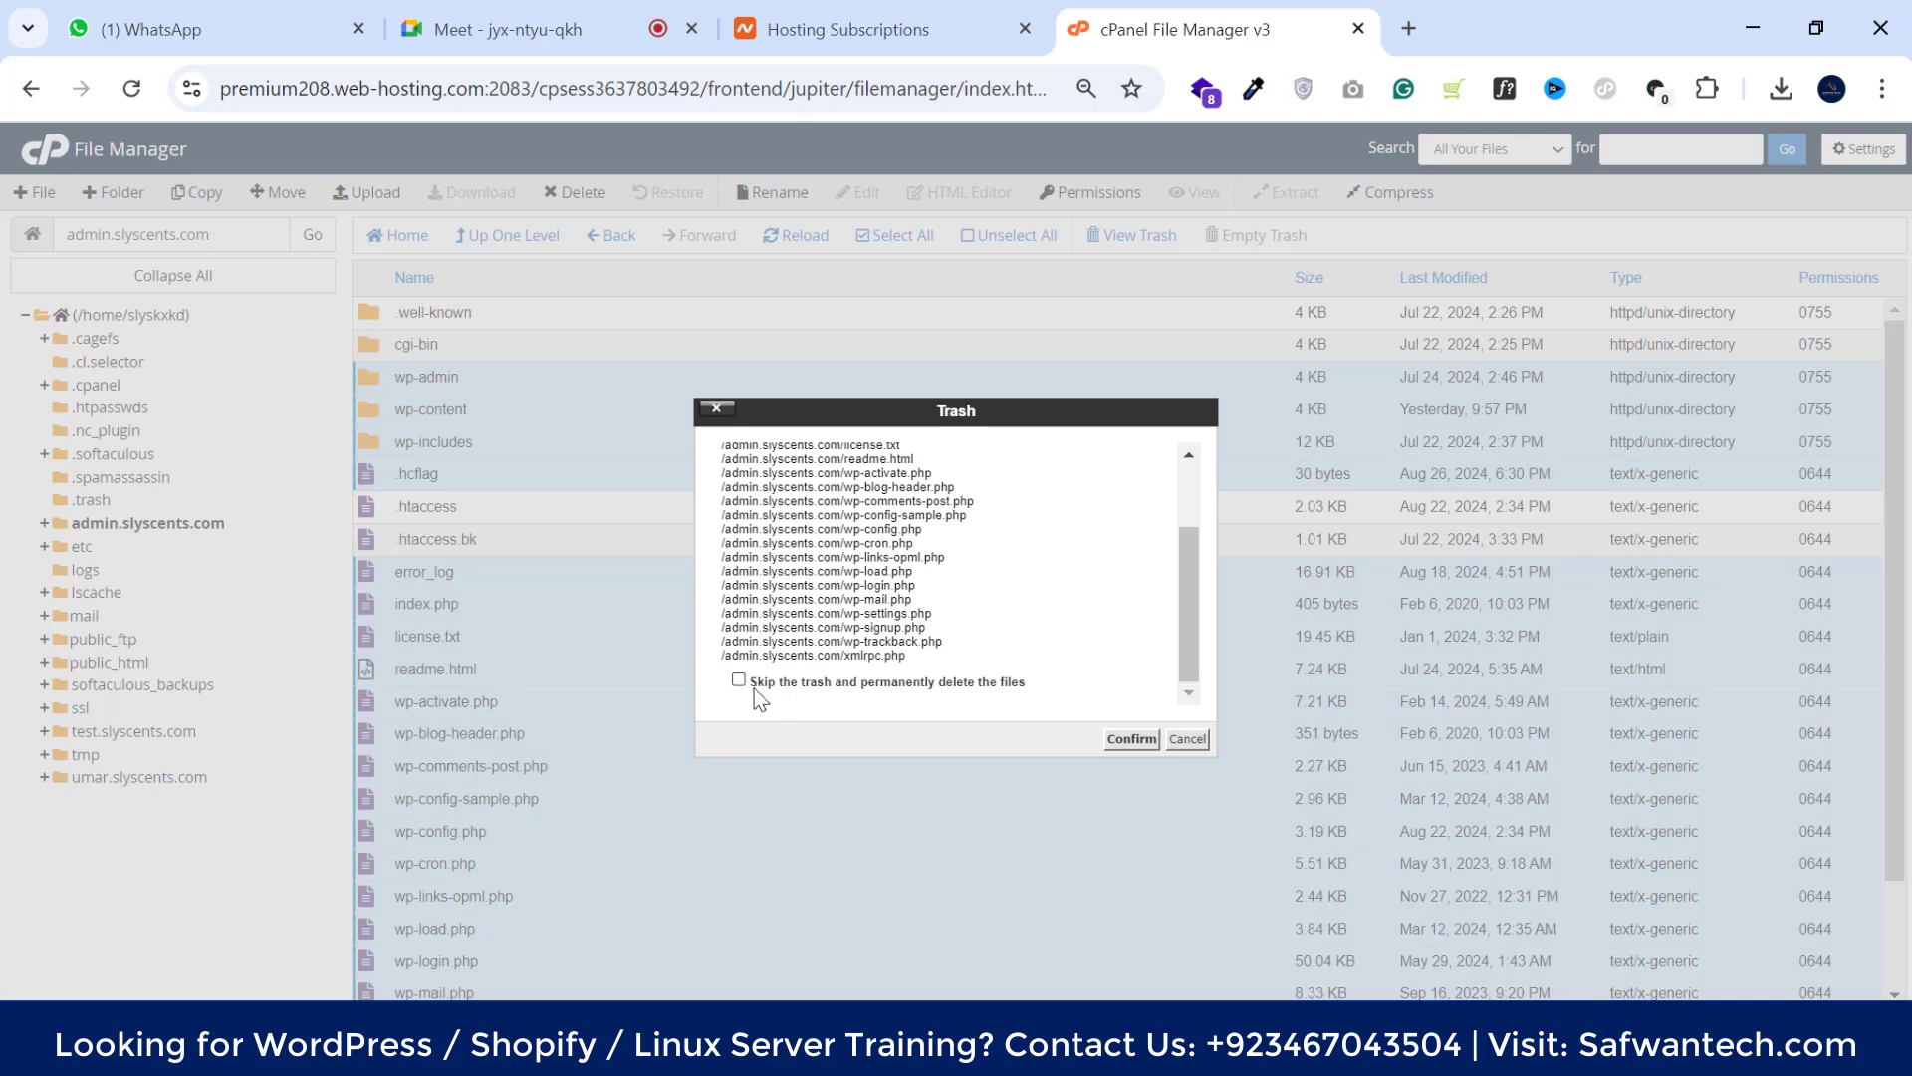
left_click(1202, 742)
left_click(519, 408)
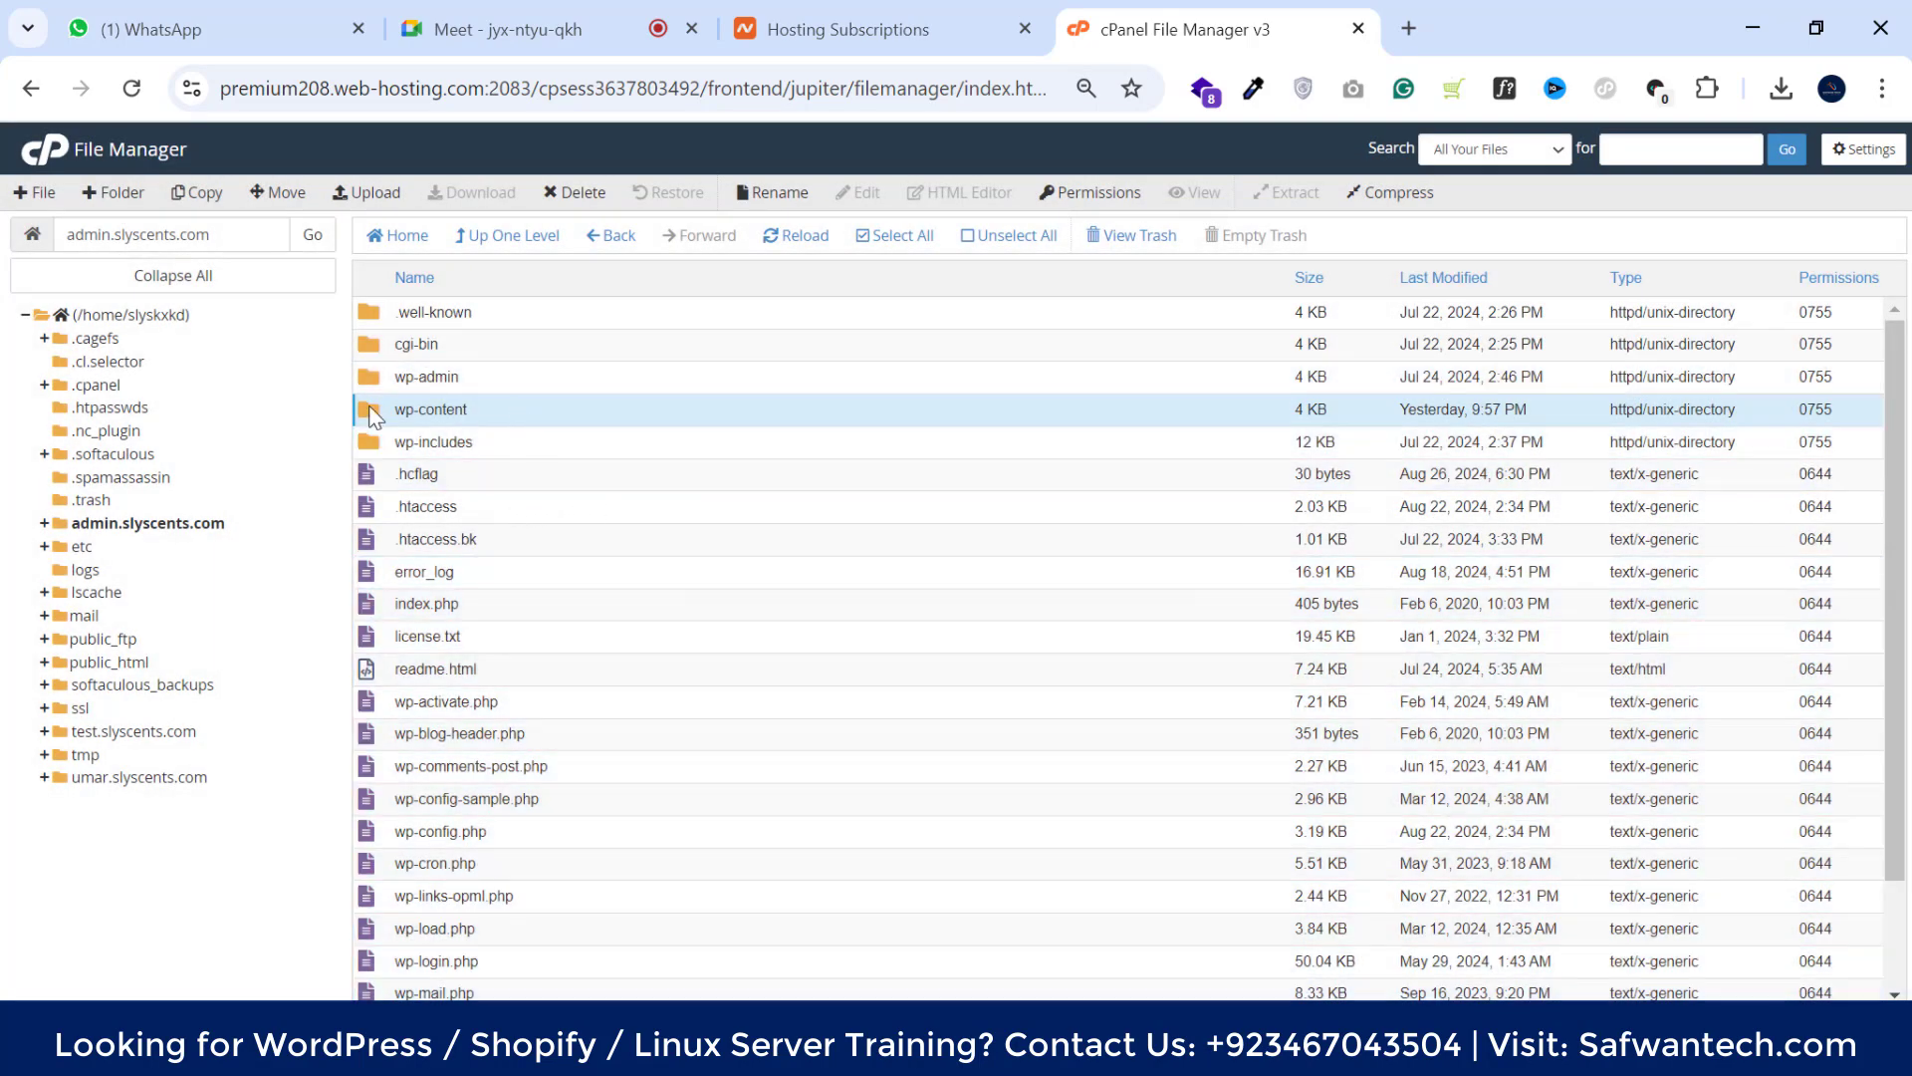
double_click(504, 419)
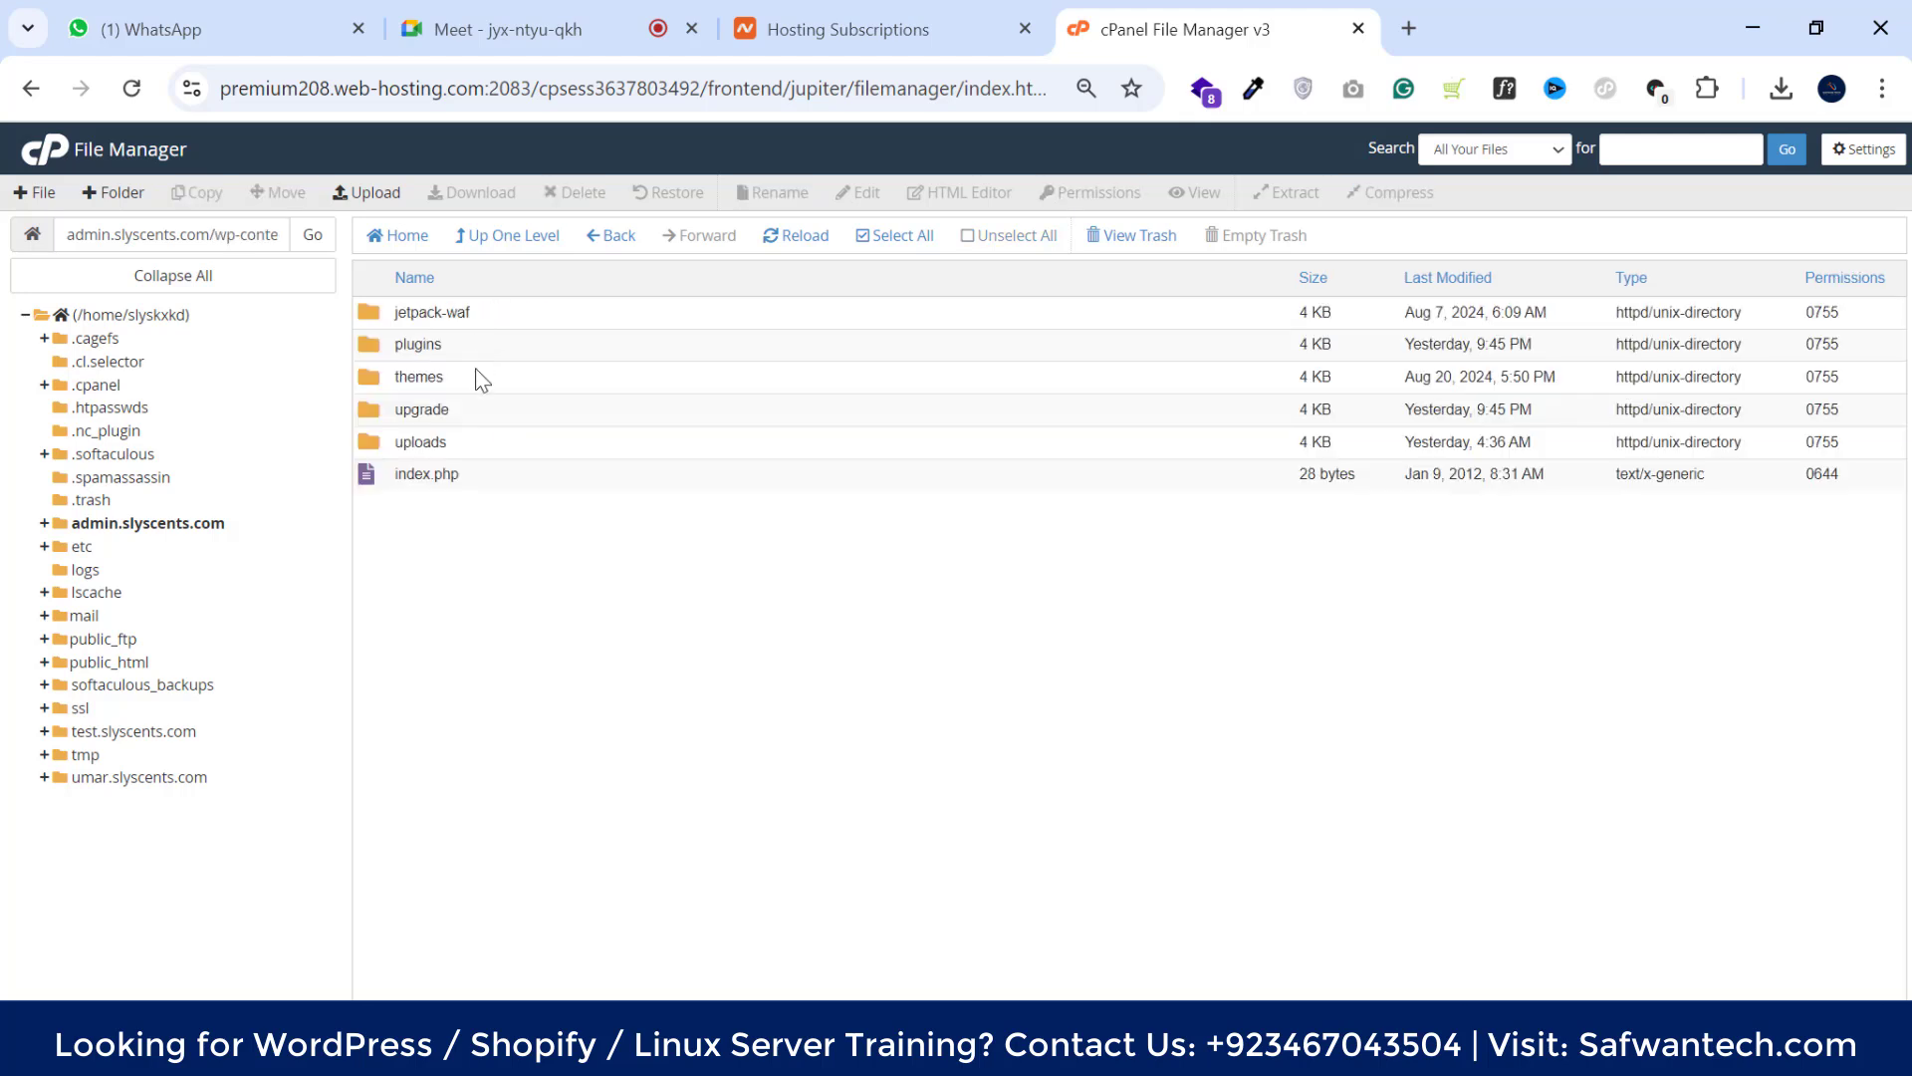
left_click(462, 379)
double_click(462, 380)
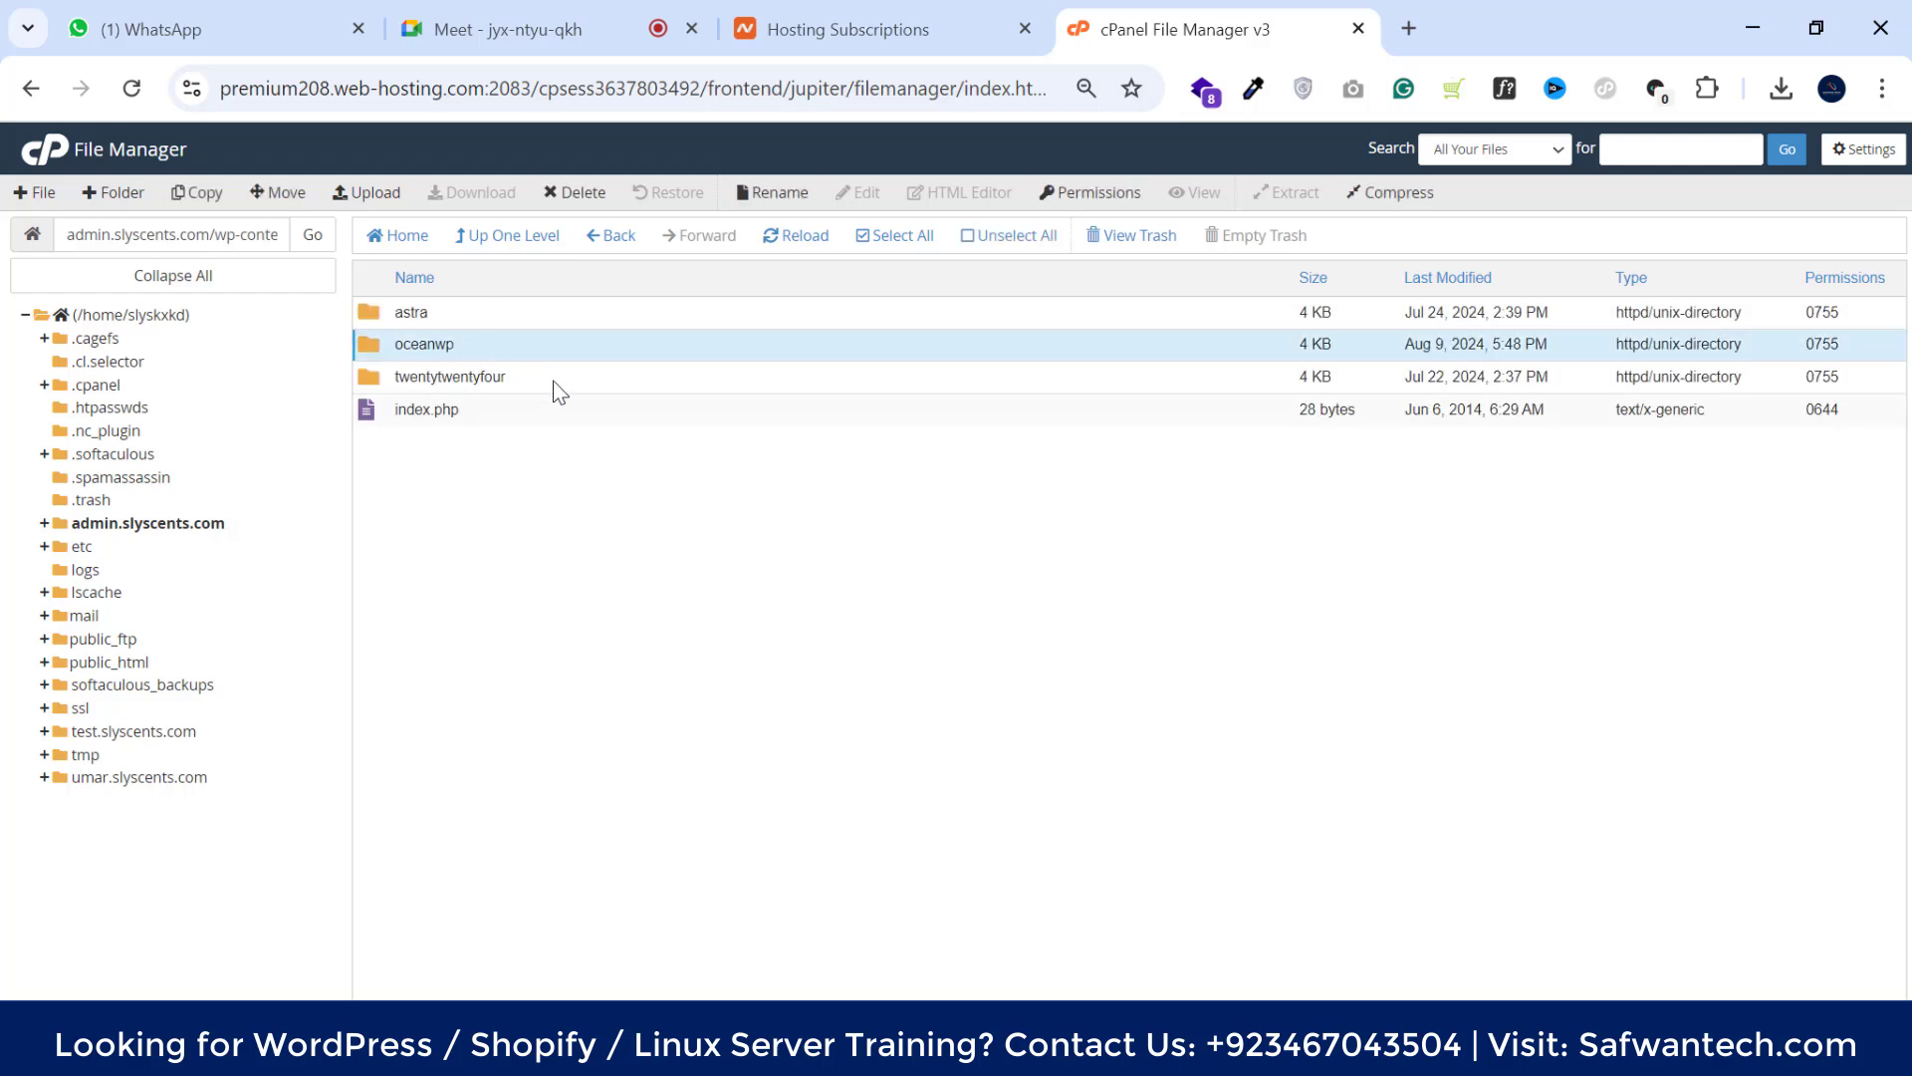
left_click(554, 382)
left_click(492, 321)
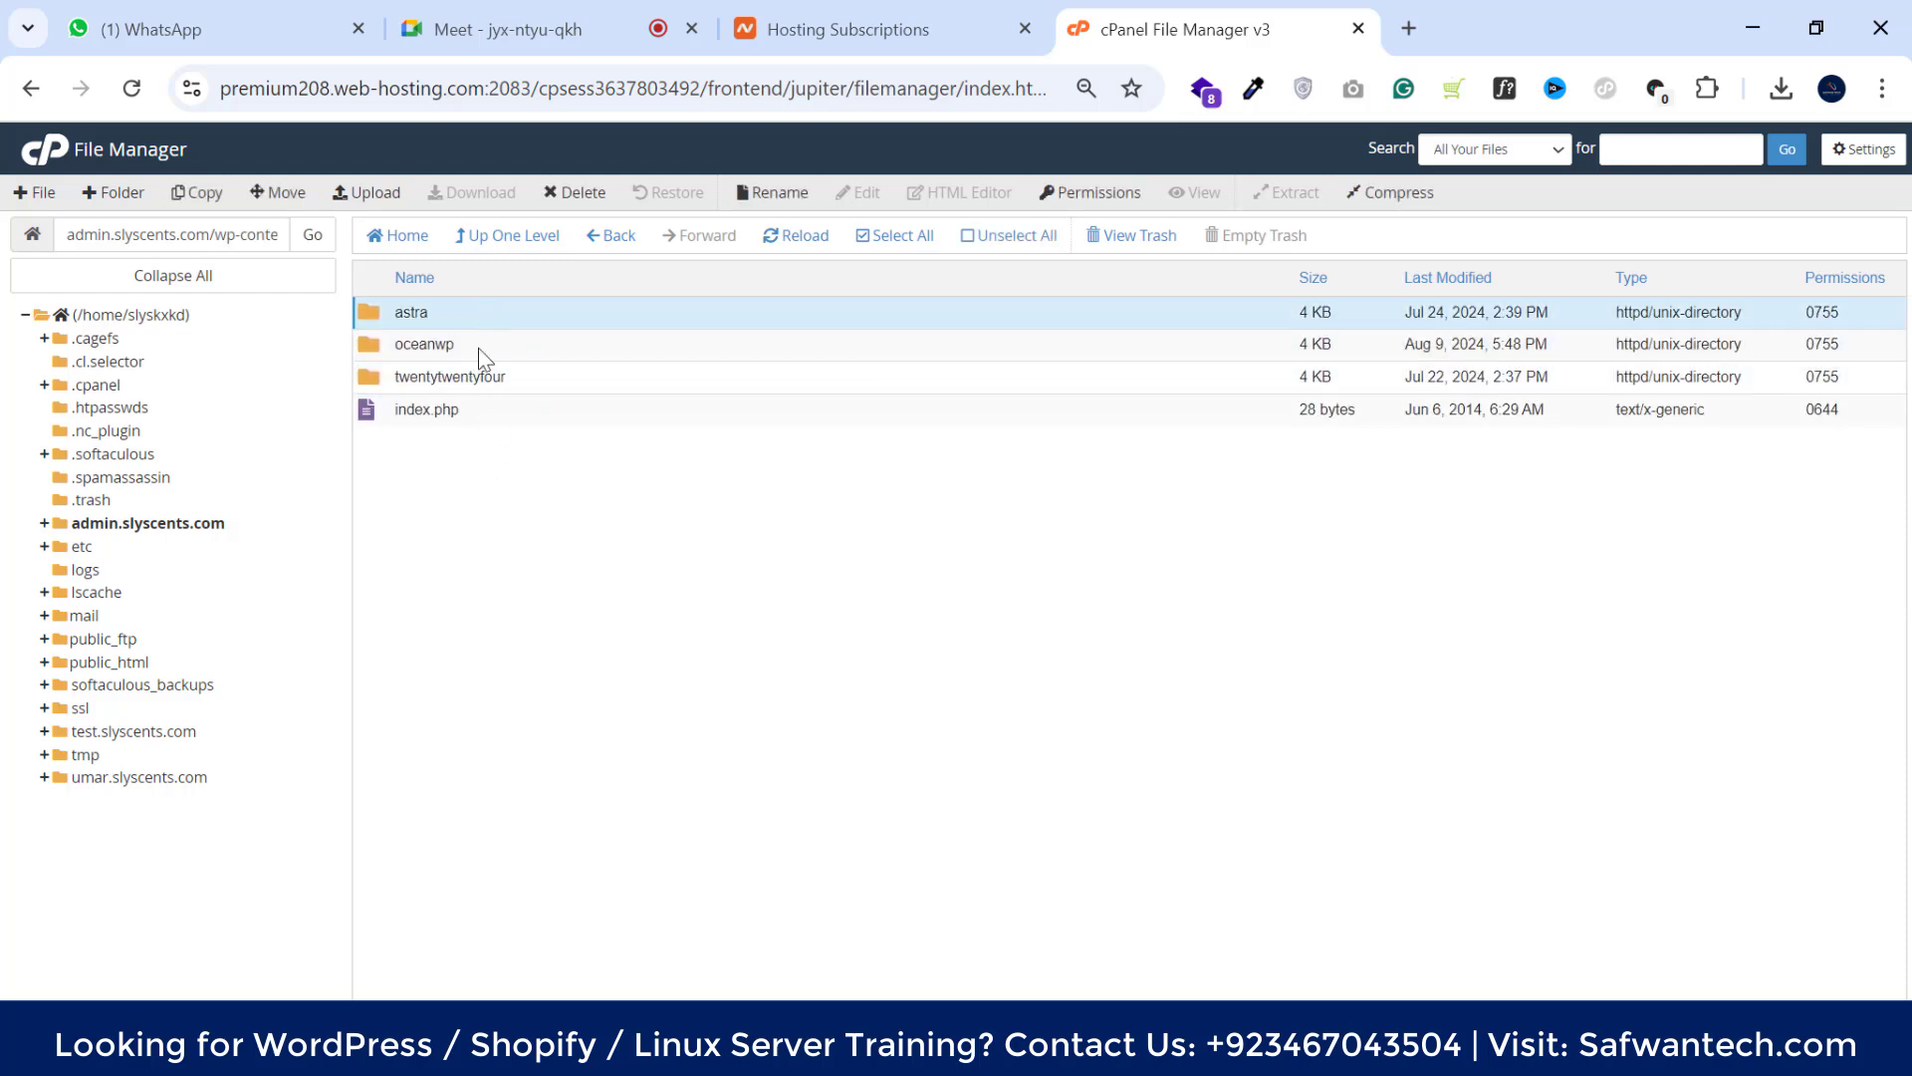
left_click(492, 239)
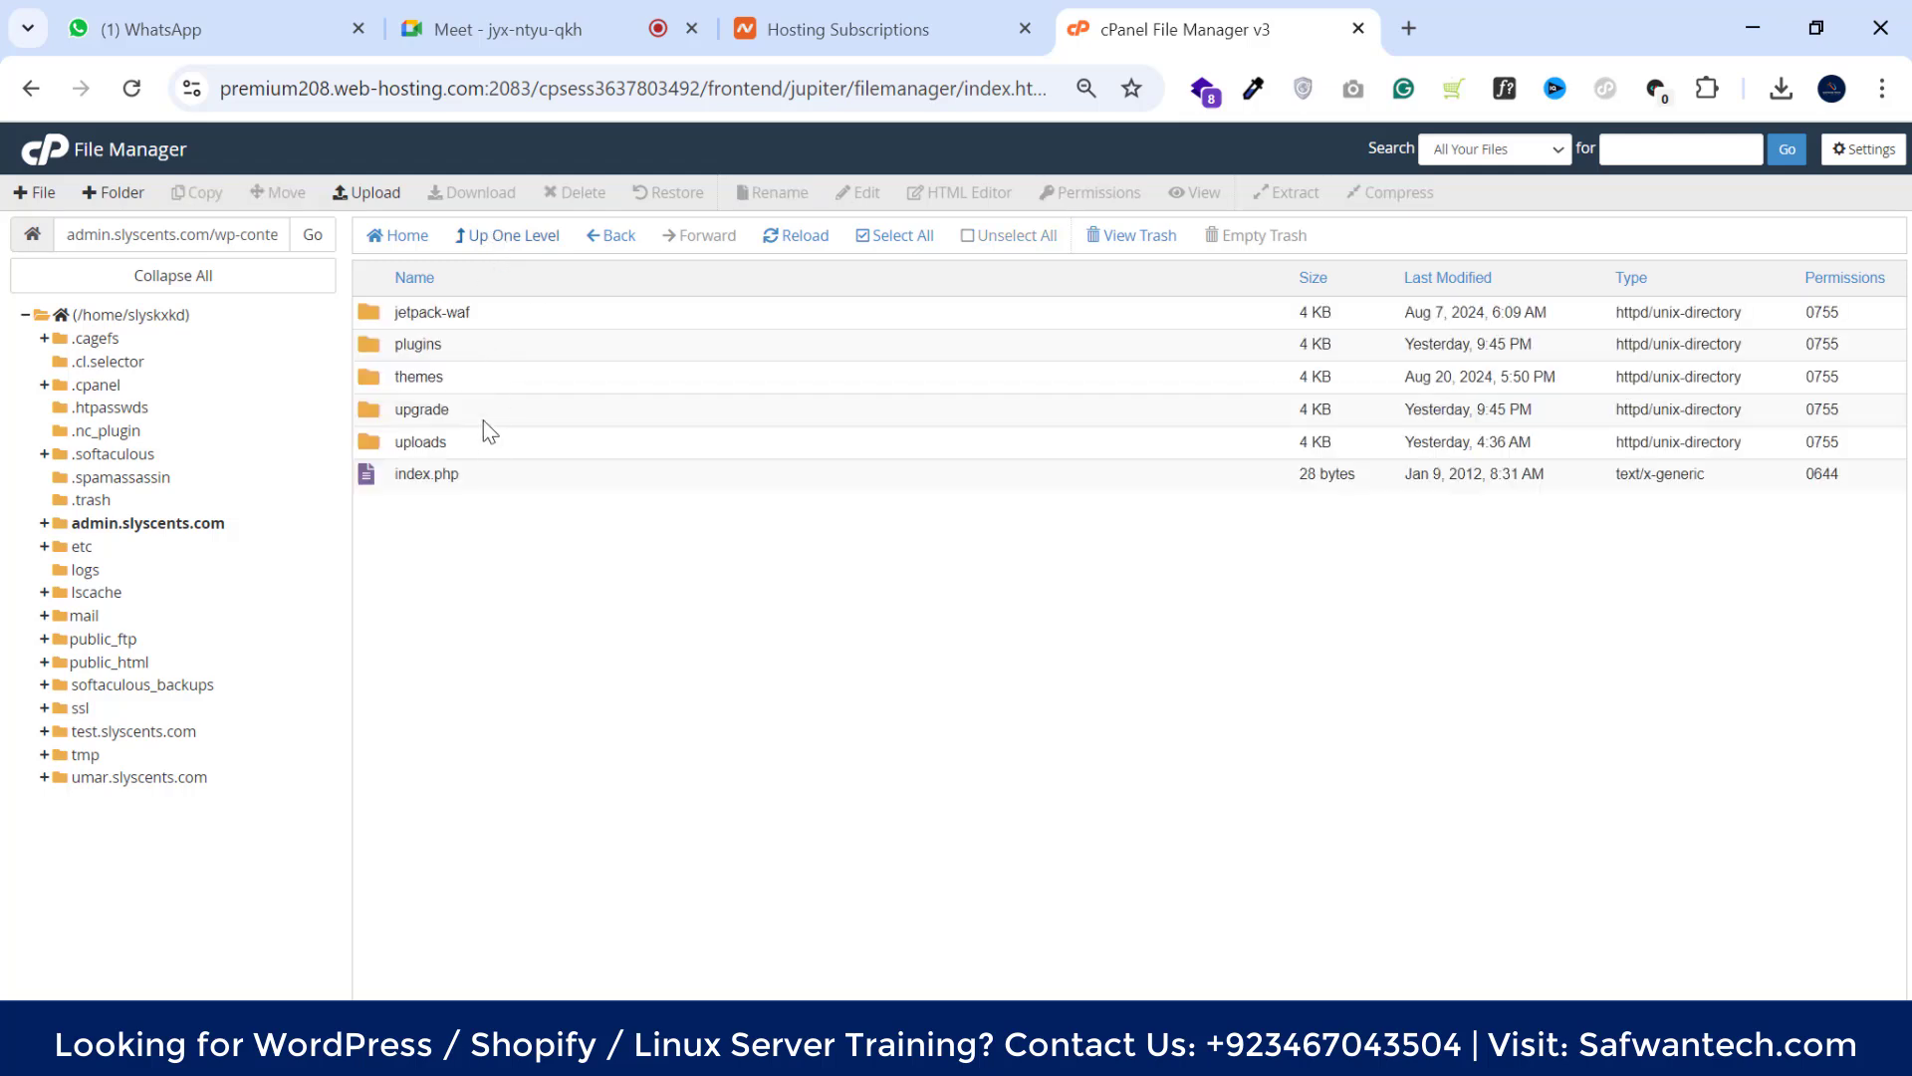
Inspect the plugins folder (elementor, envato-elements, wps-hide-login) and return to wp-content
double_click(476, 347)
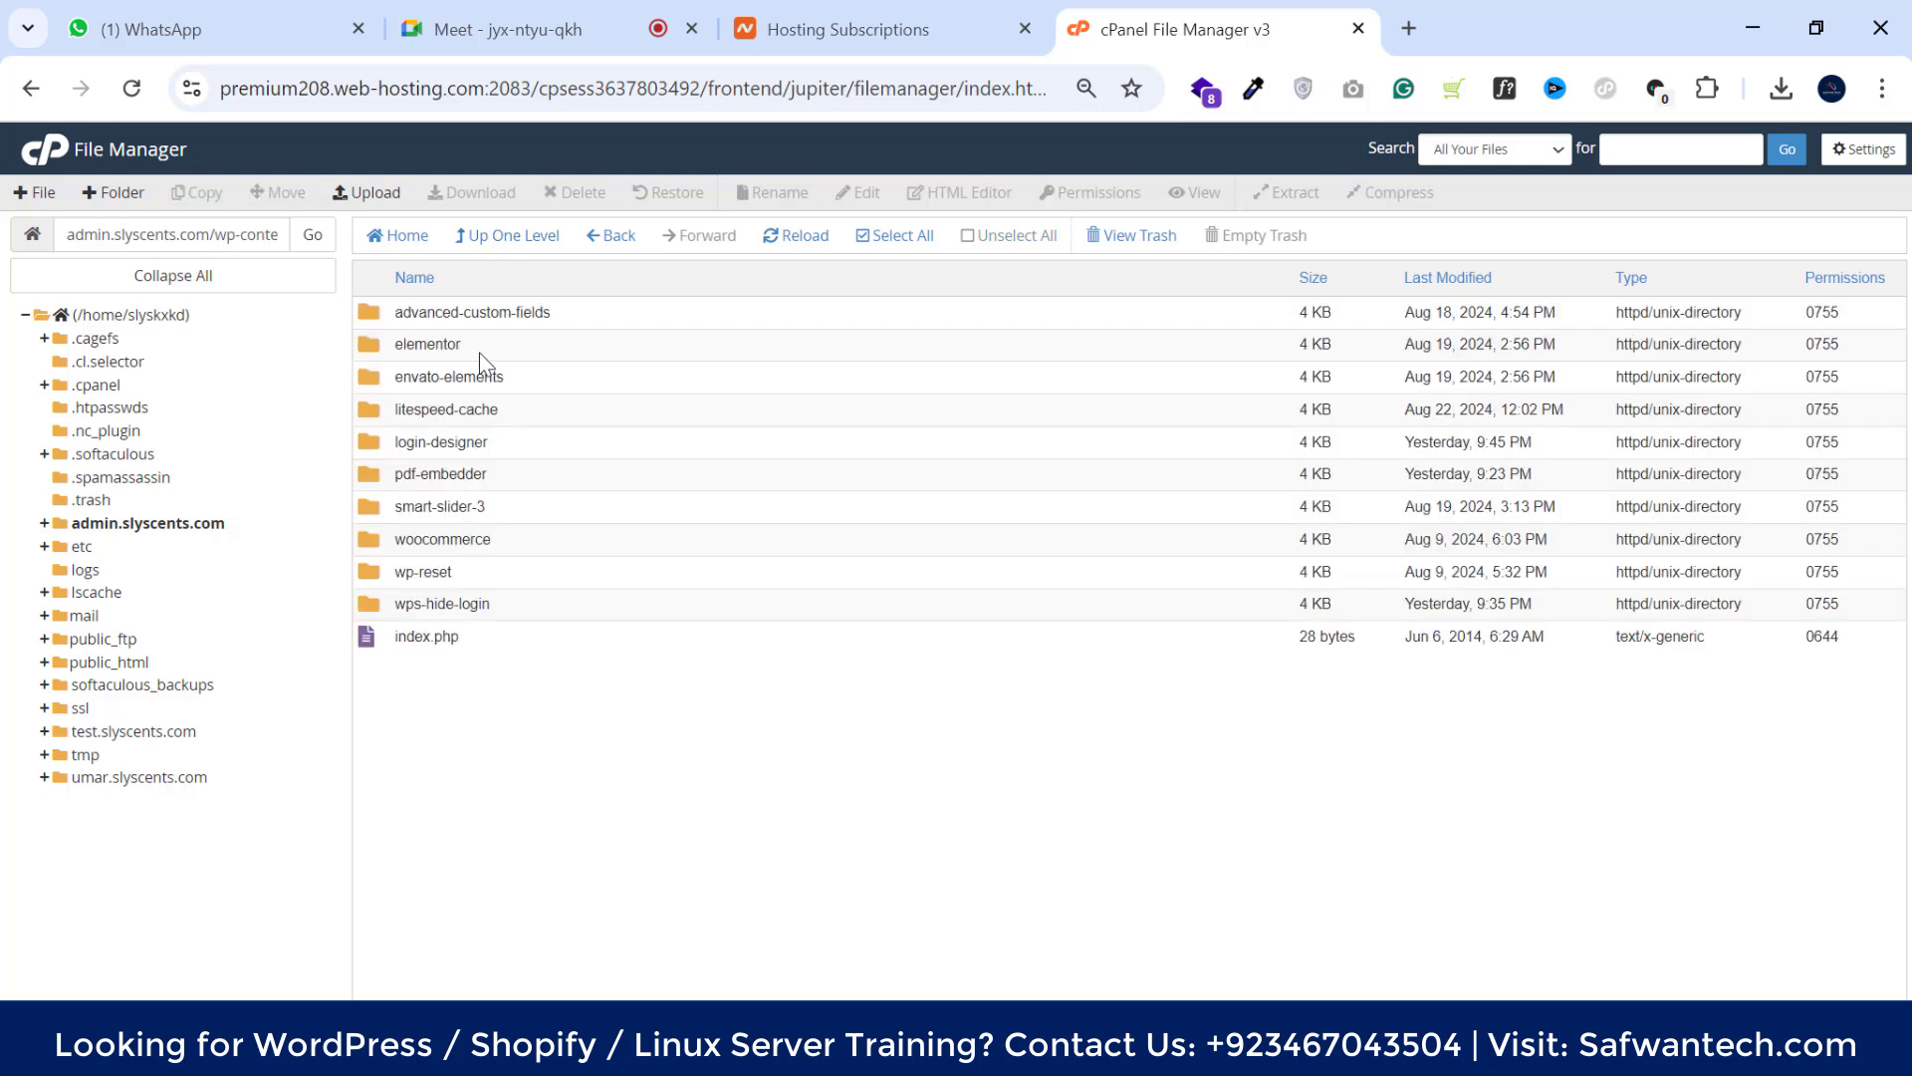
left_click(480, 344)
left_click(564, 375)
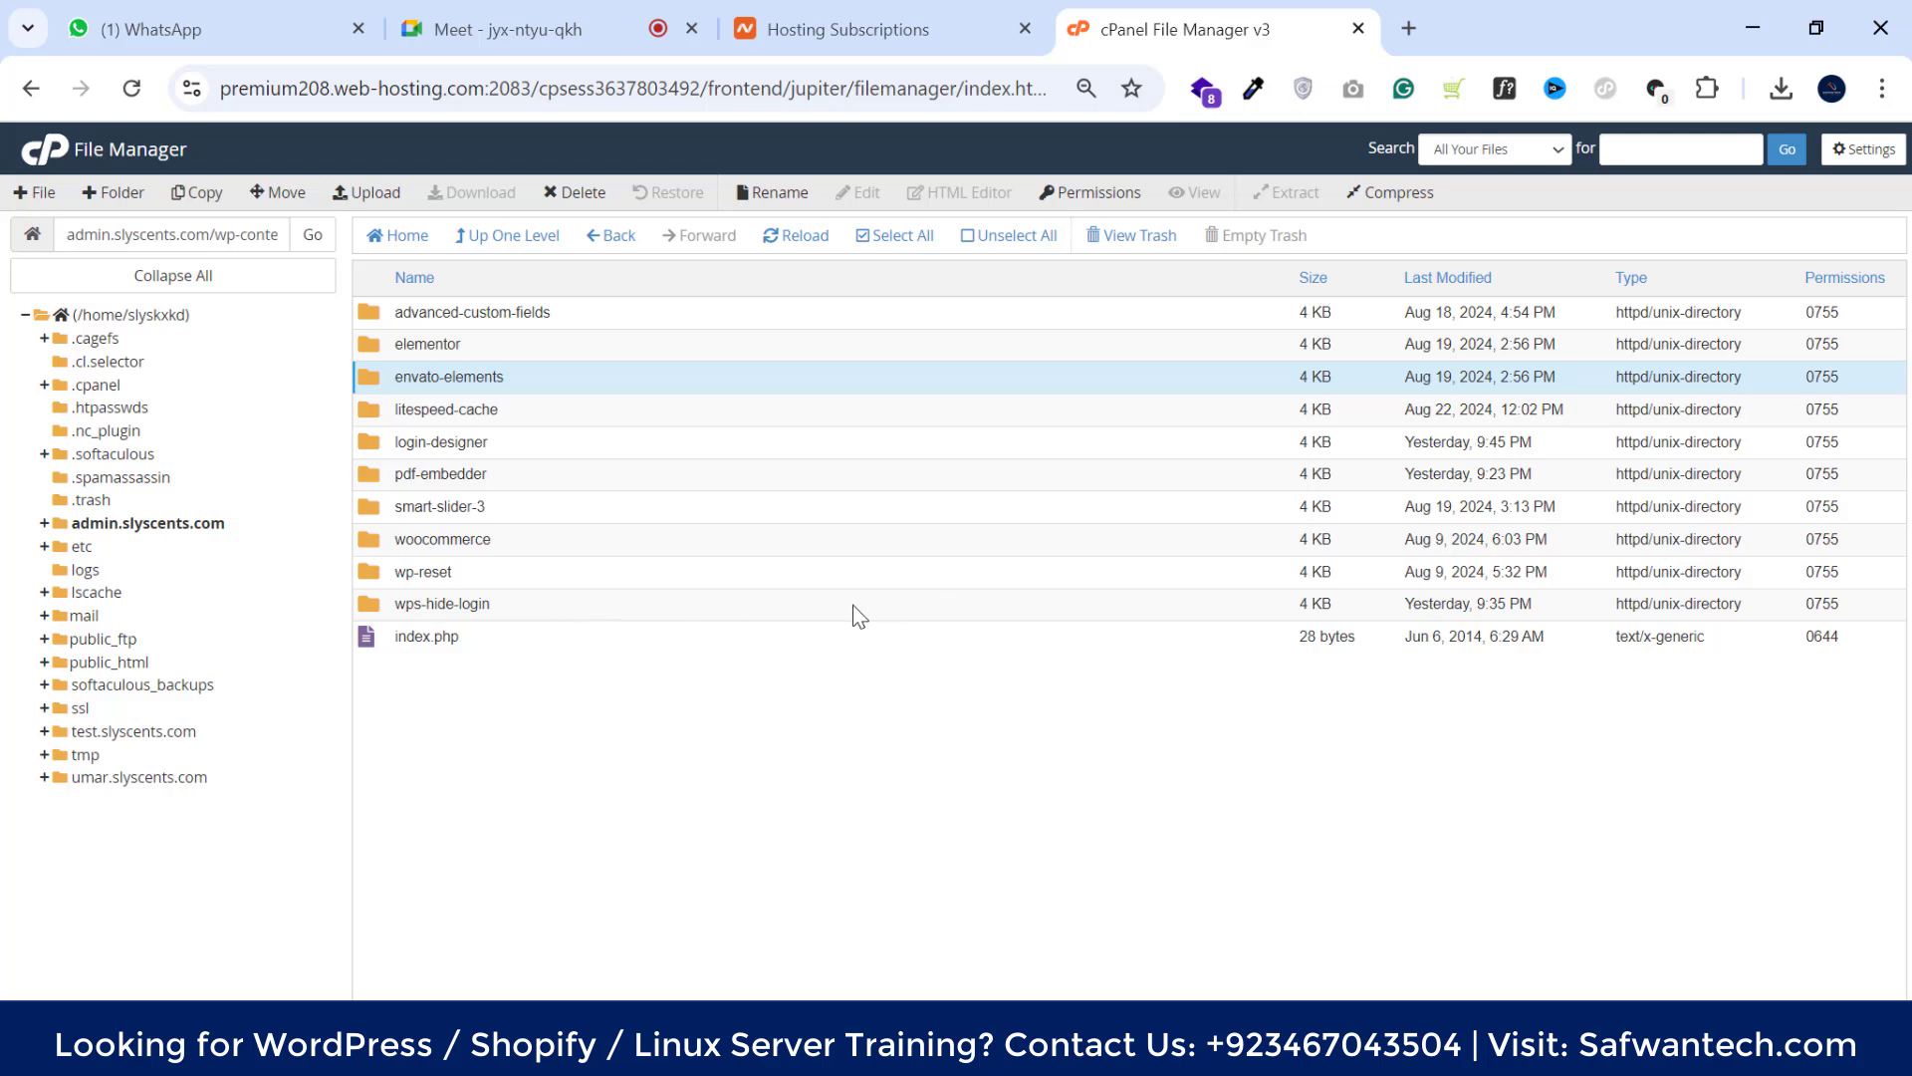
left_click(793, 606)
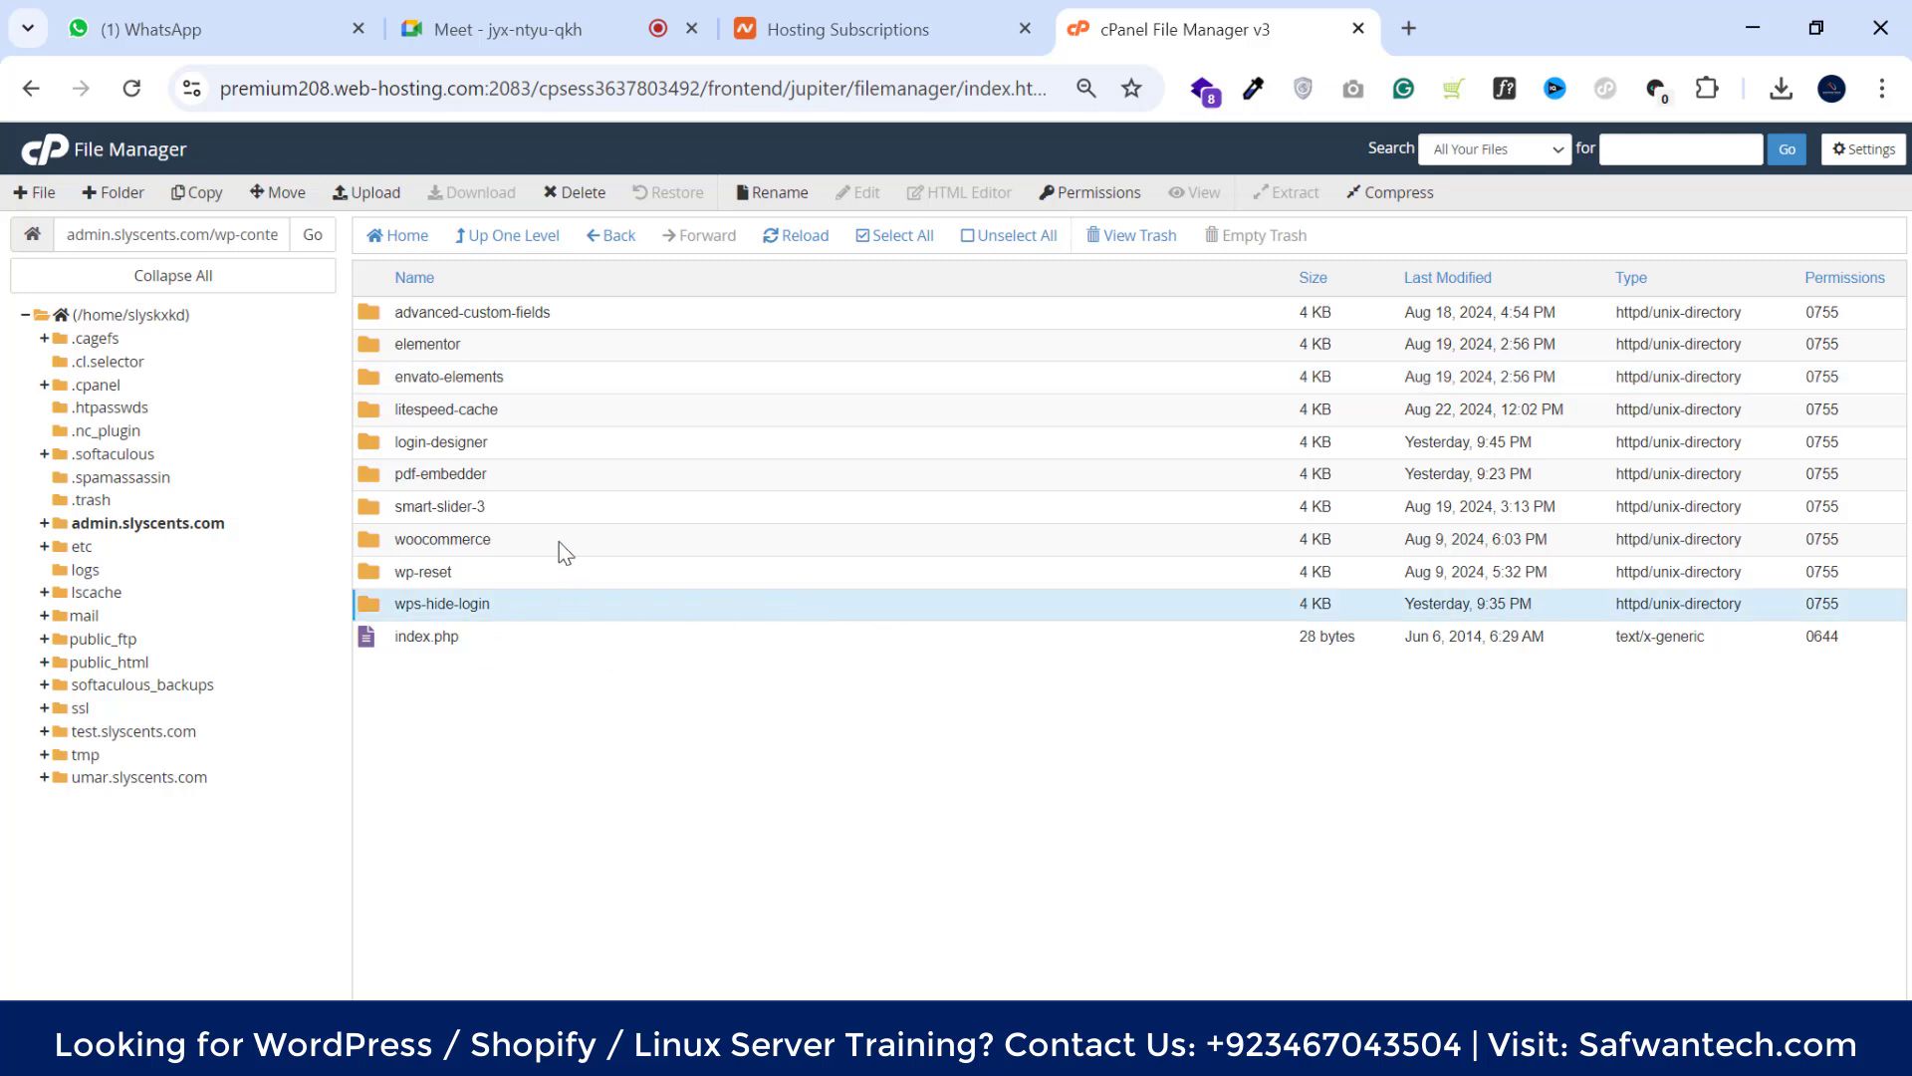
left_click(513, 244)
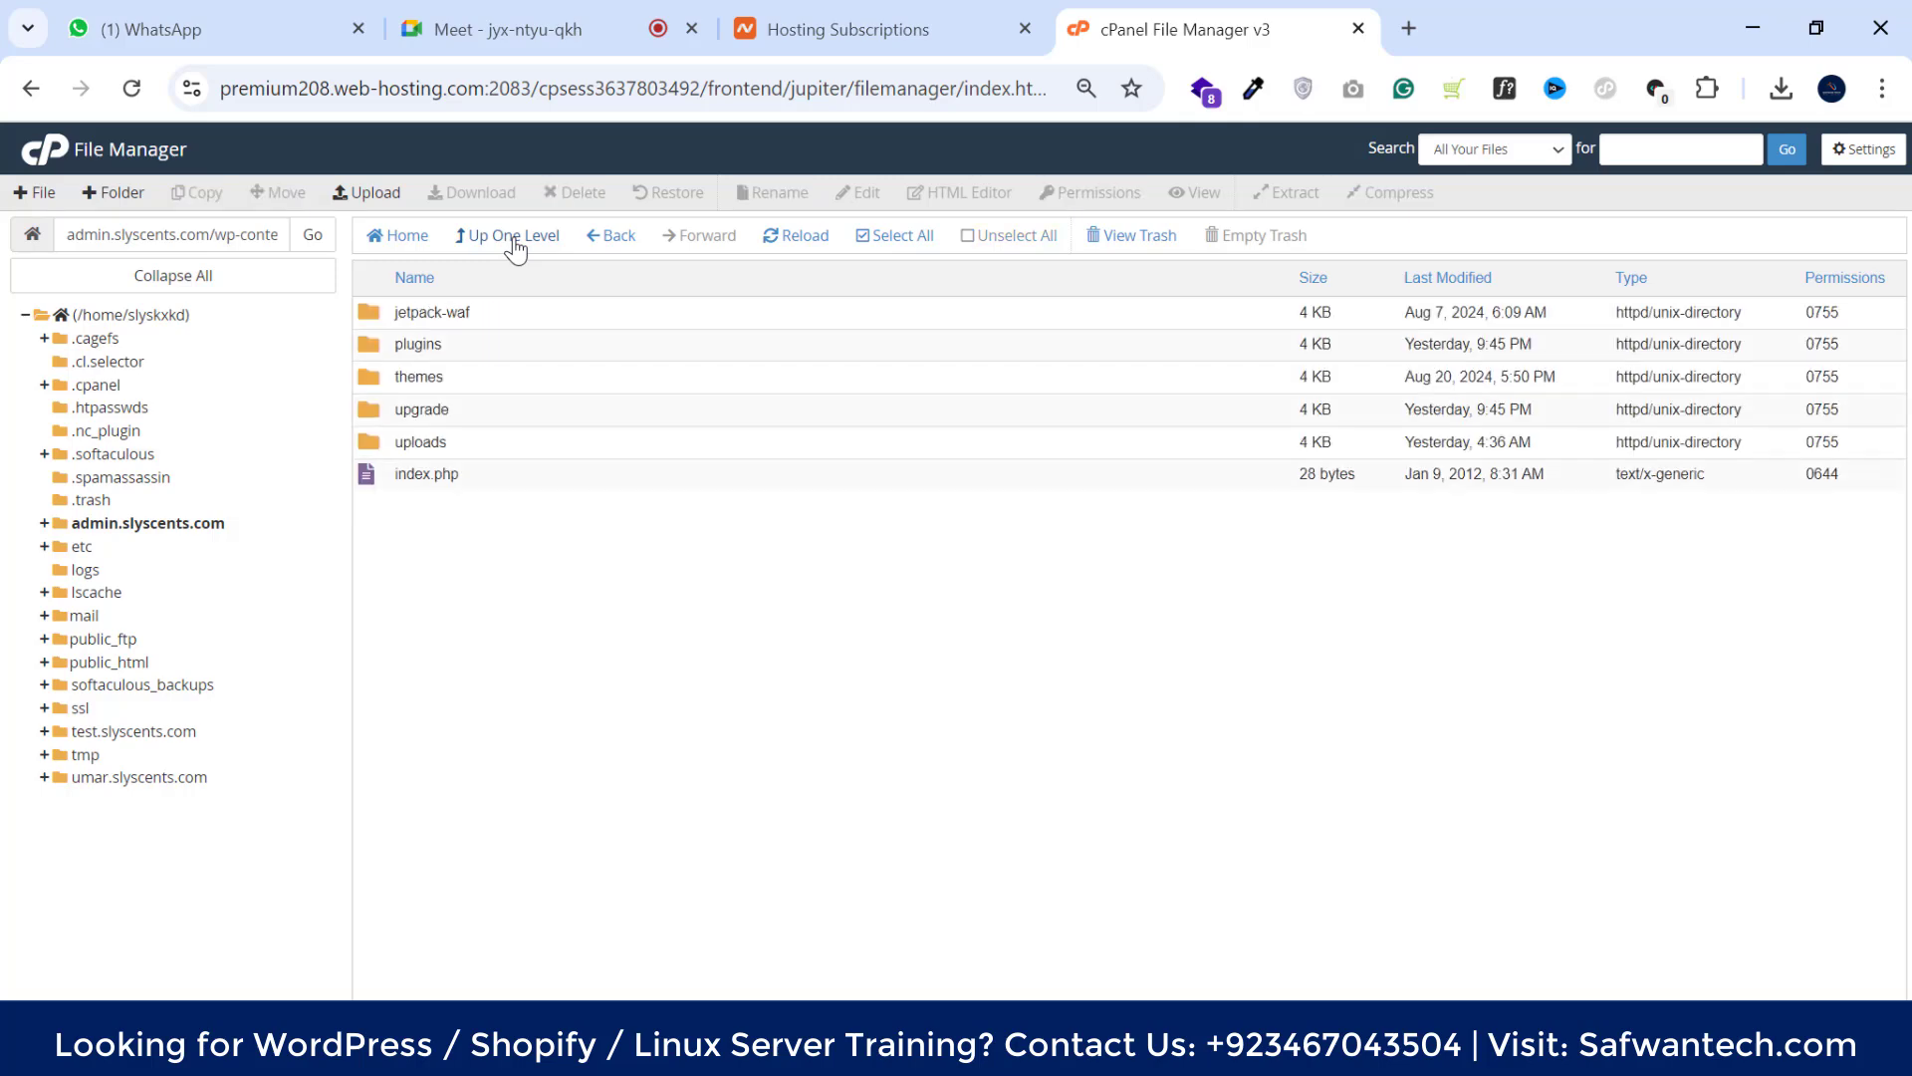
Permanently delete everything in the site root except .well-known, cgi-bin, .htaccess and .htaccess.bk
left_click(515, 244)
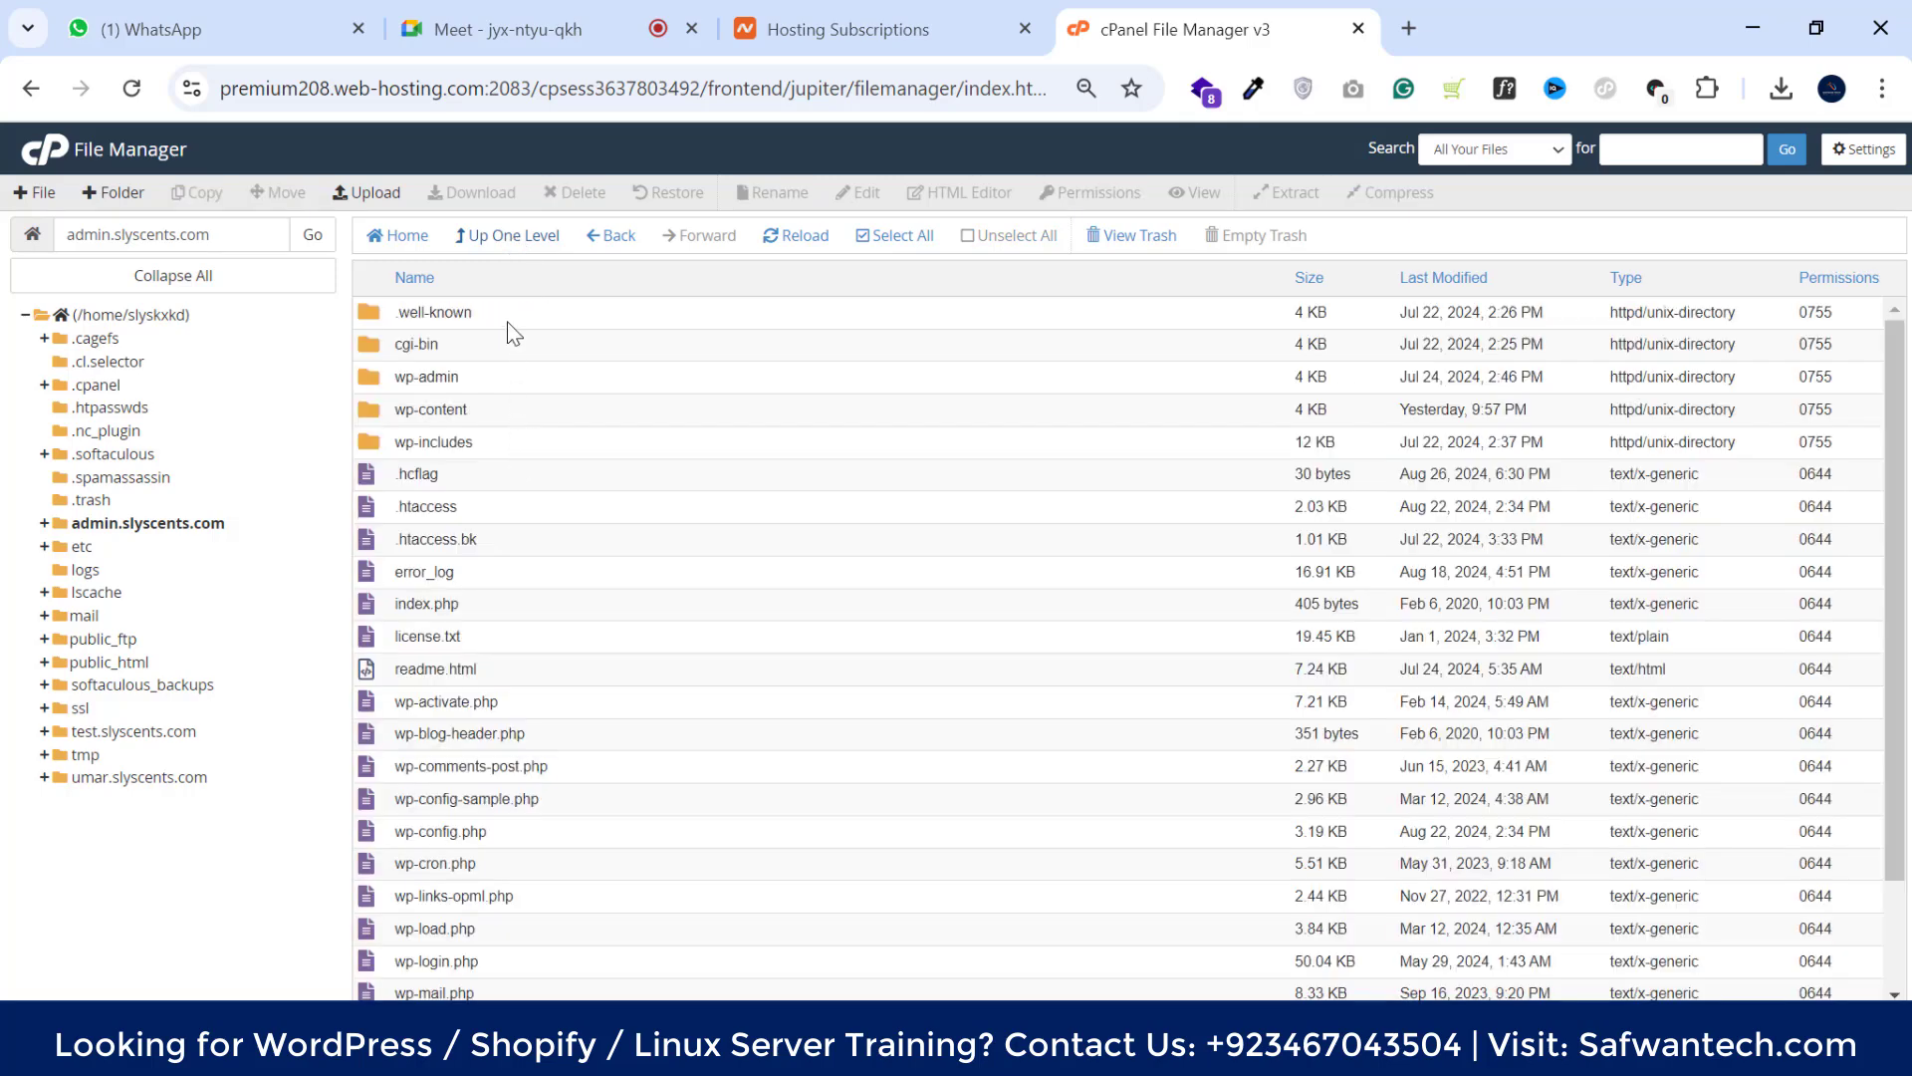
left_click(894, 235)
left_click(584, 317, "ctrl")
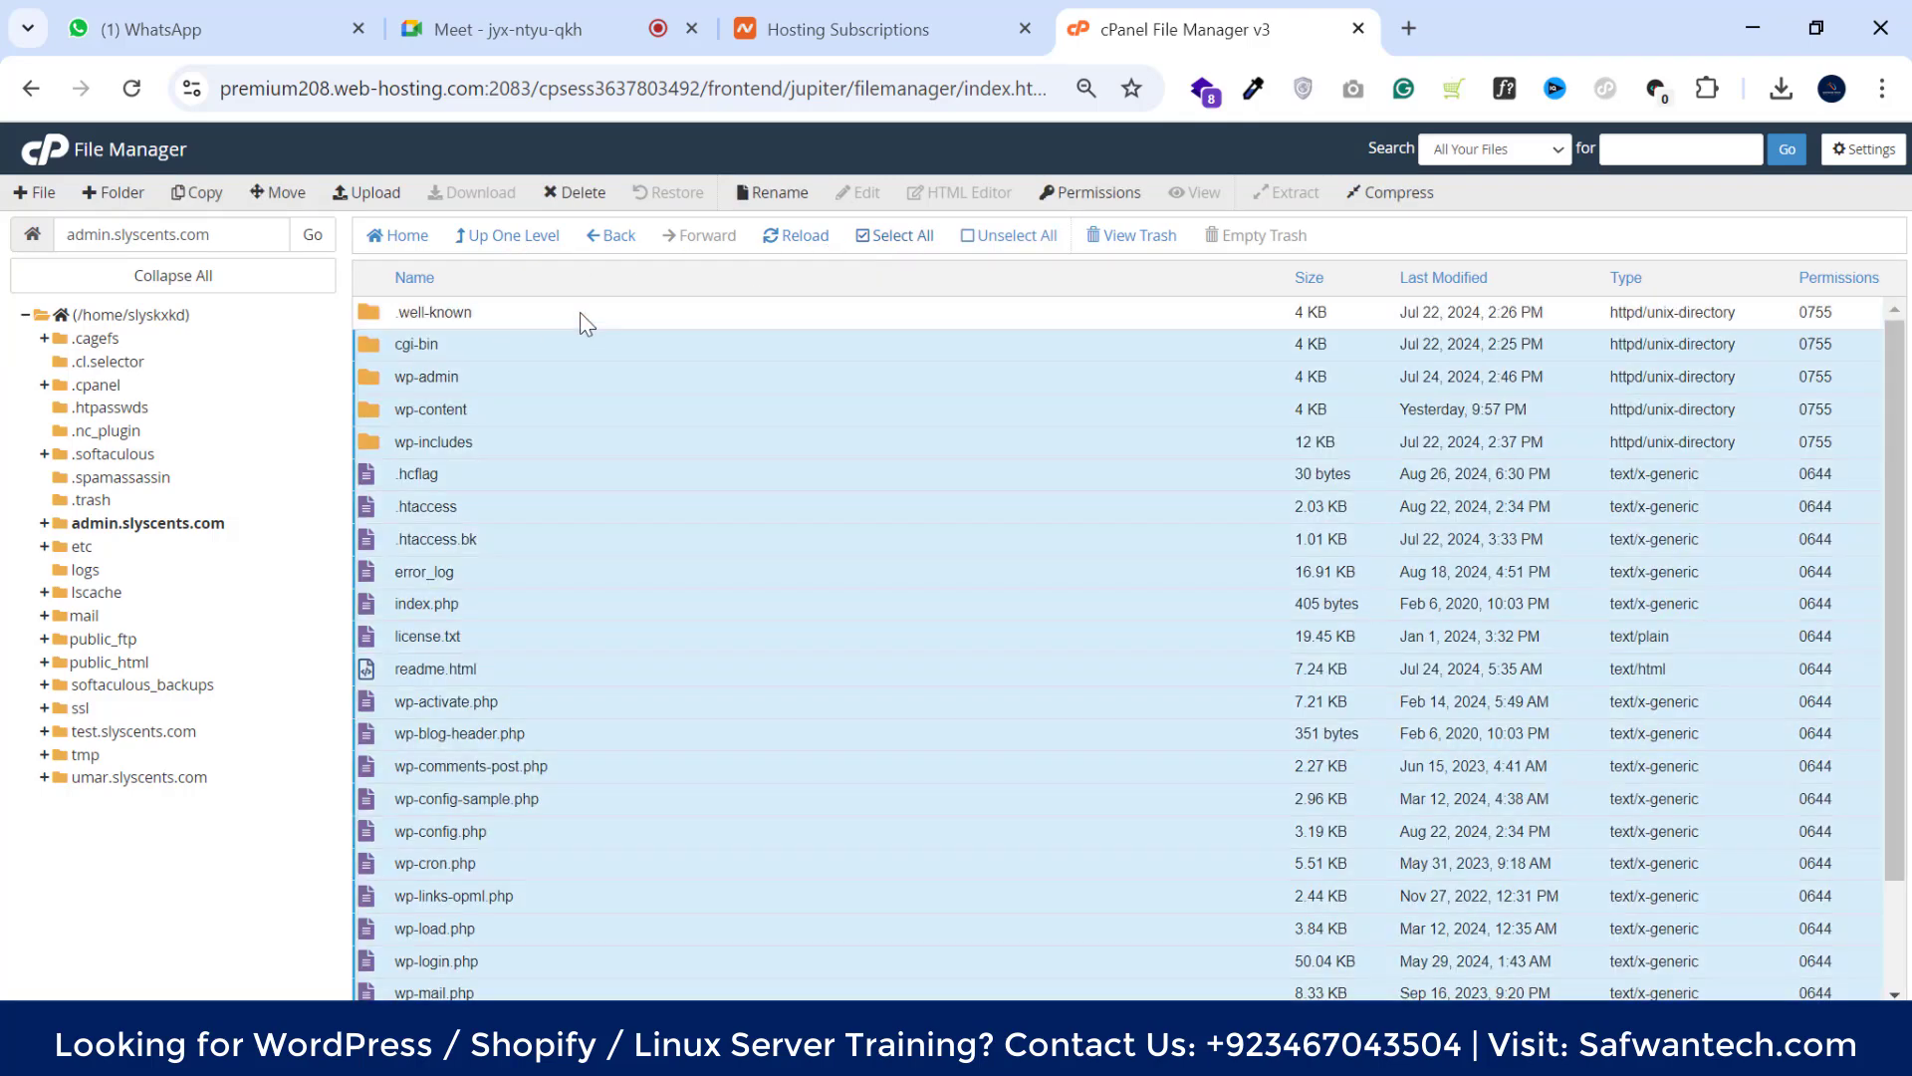
left_click(535, 349, "ctrl")
left_click(510, 514, "ctrl")
left_click(516, 545, "ctrl")
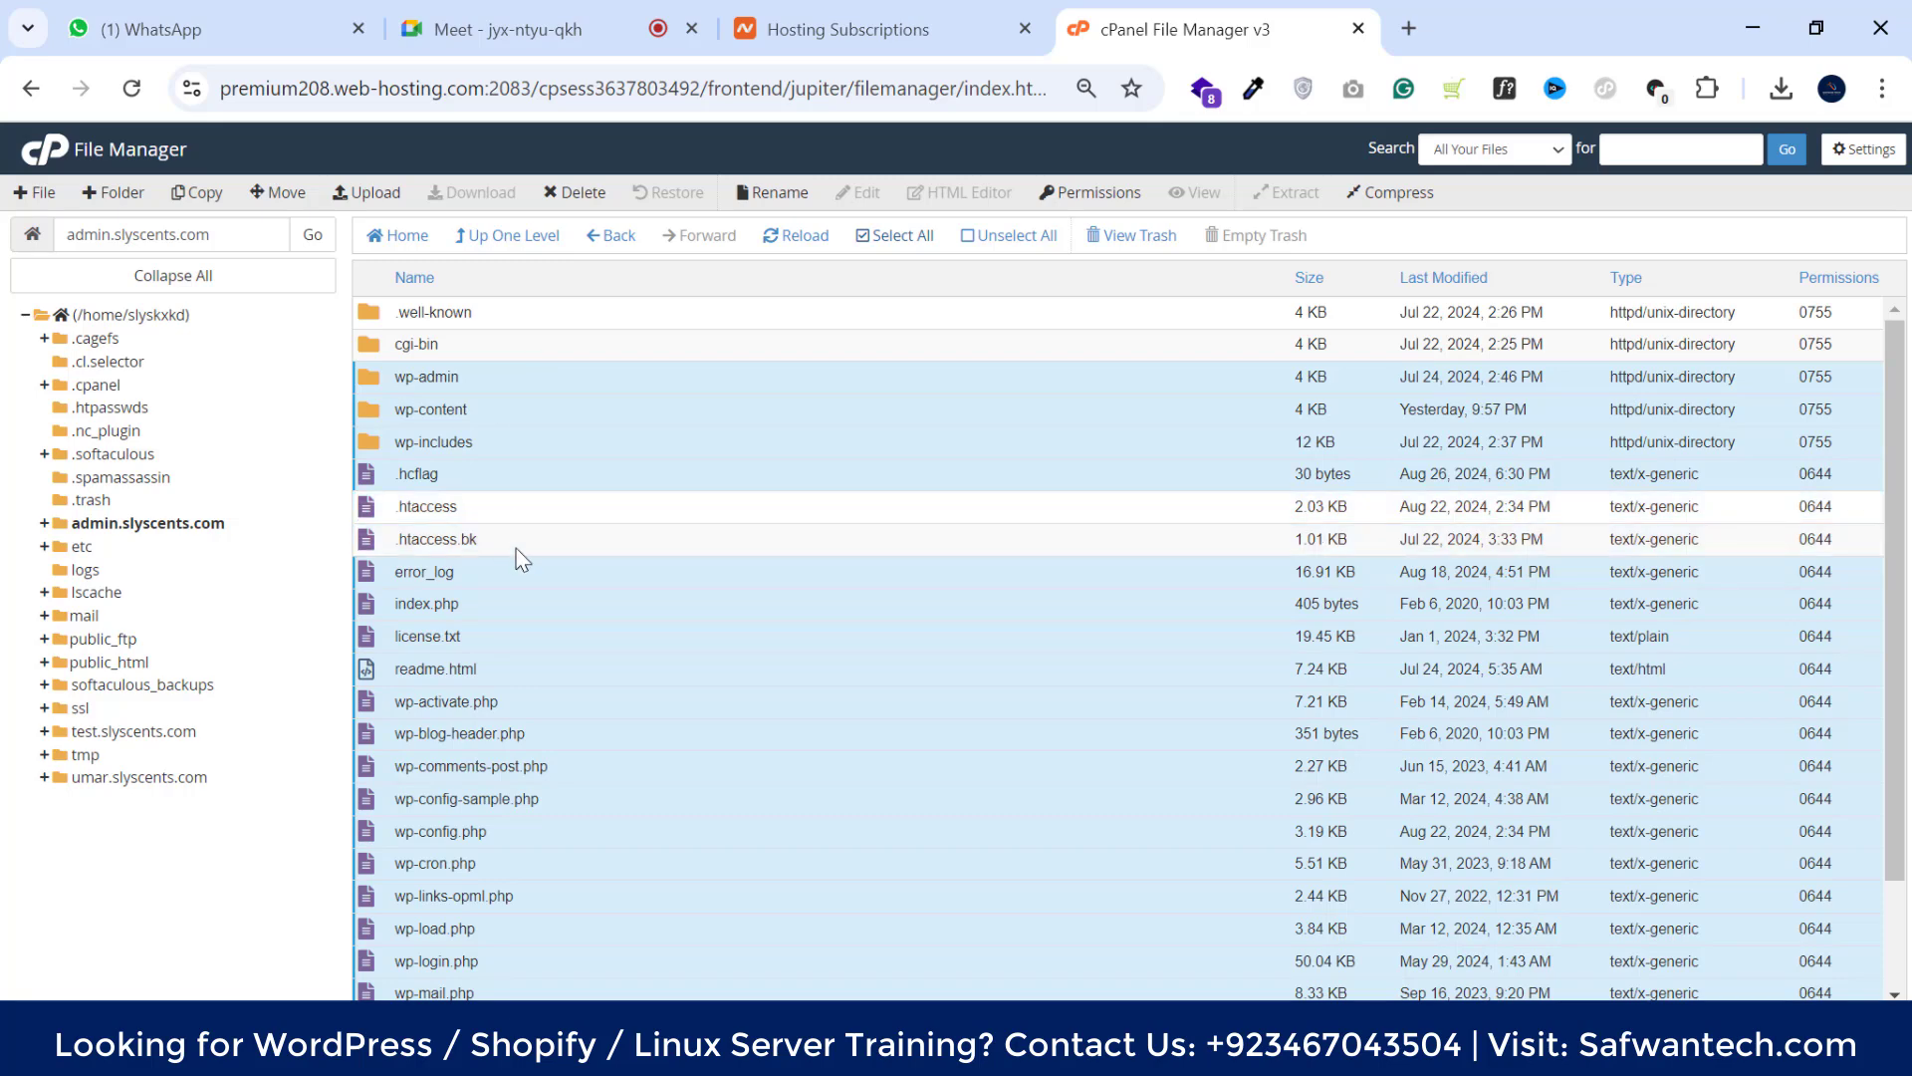
left_click_drag(1895, 344, 1895, 447)
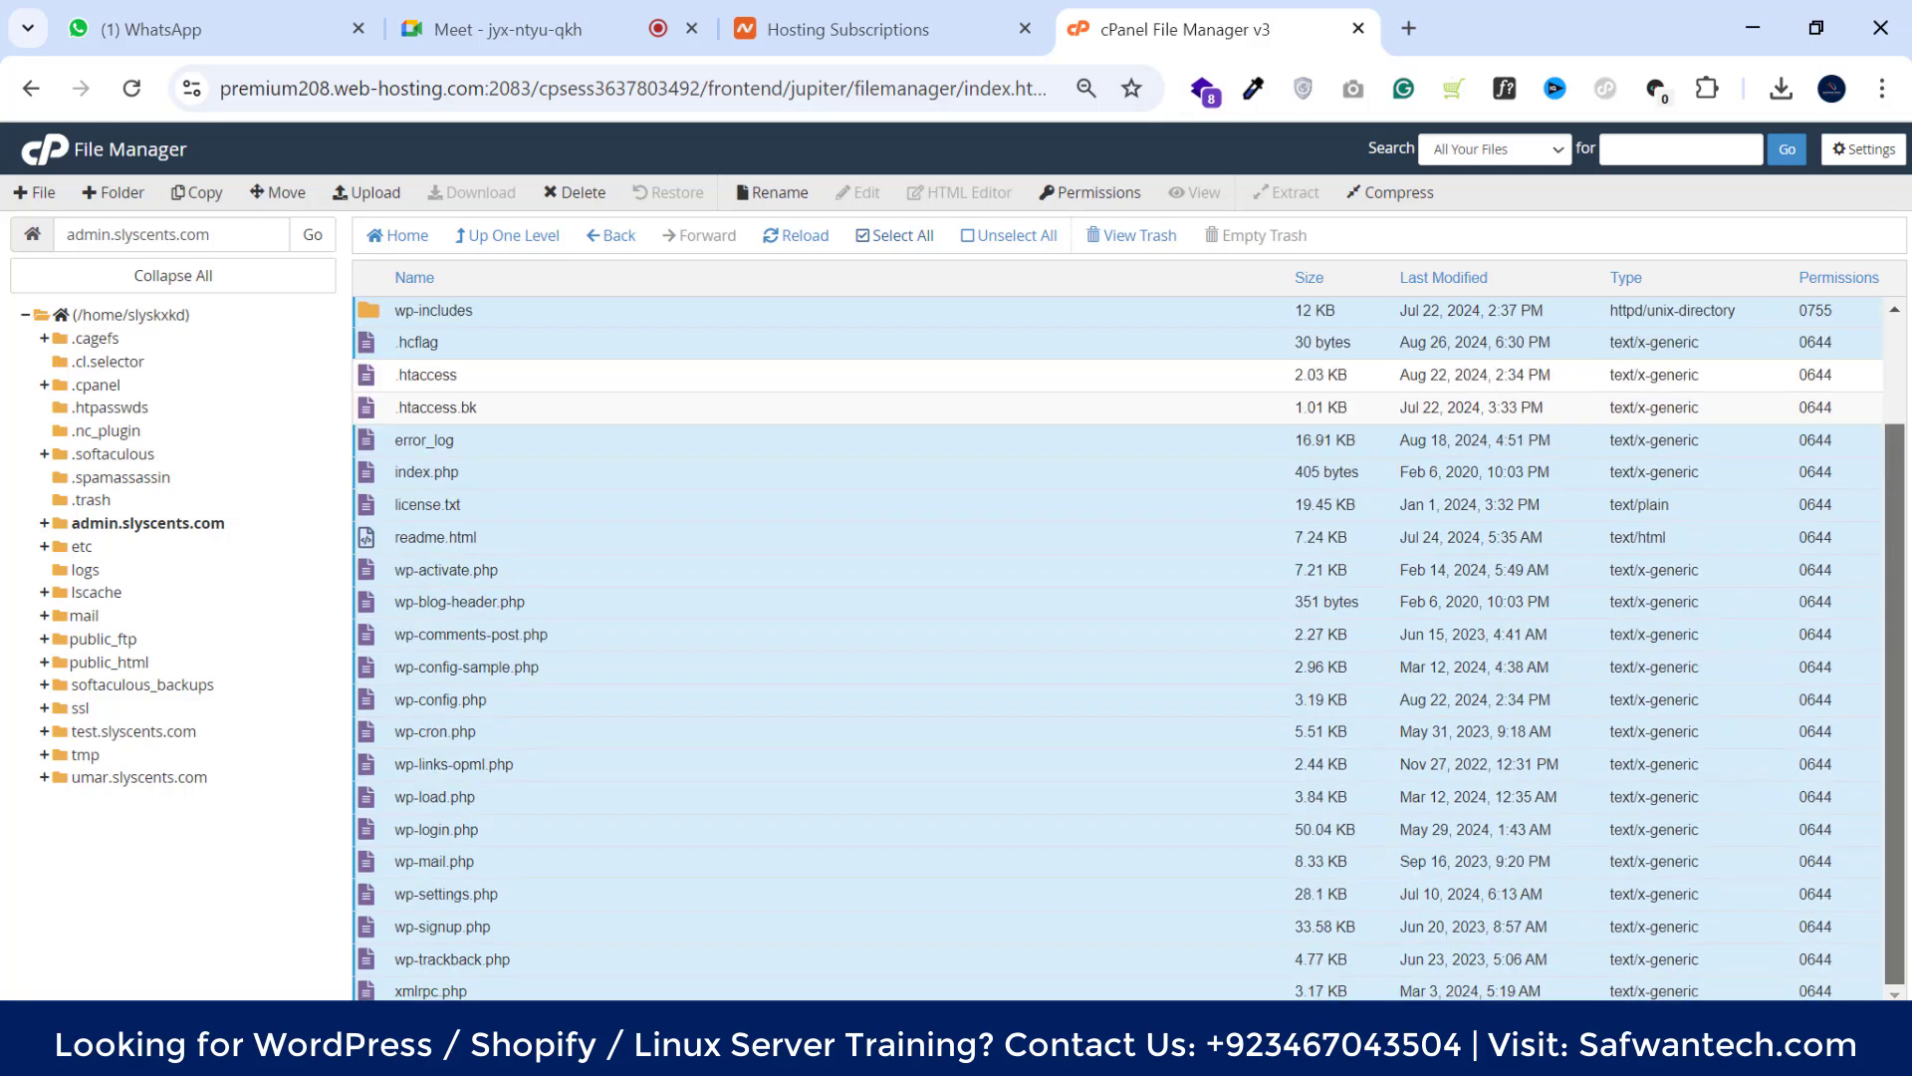
scroll(1910, 610, "up", 2)
left_click(578, 192)
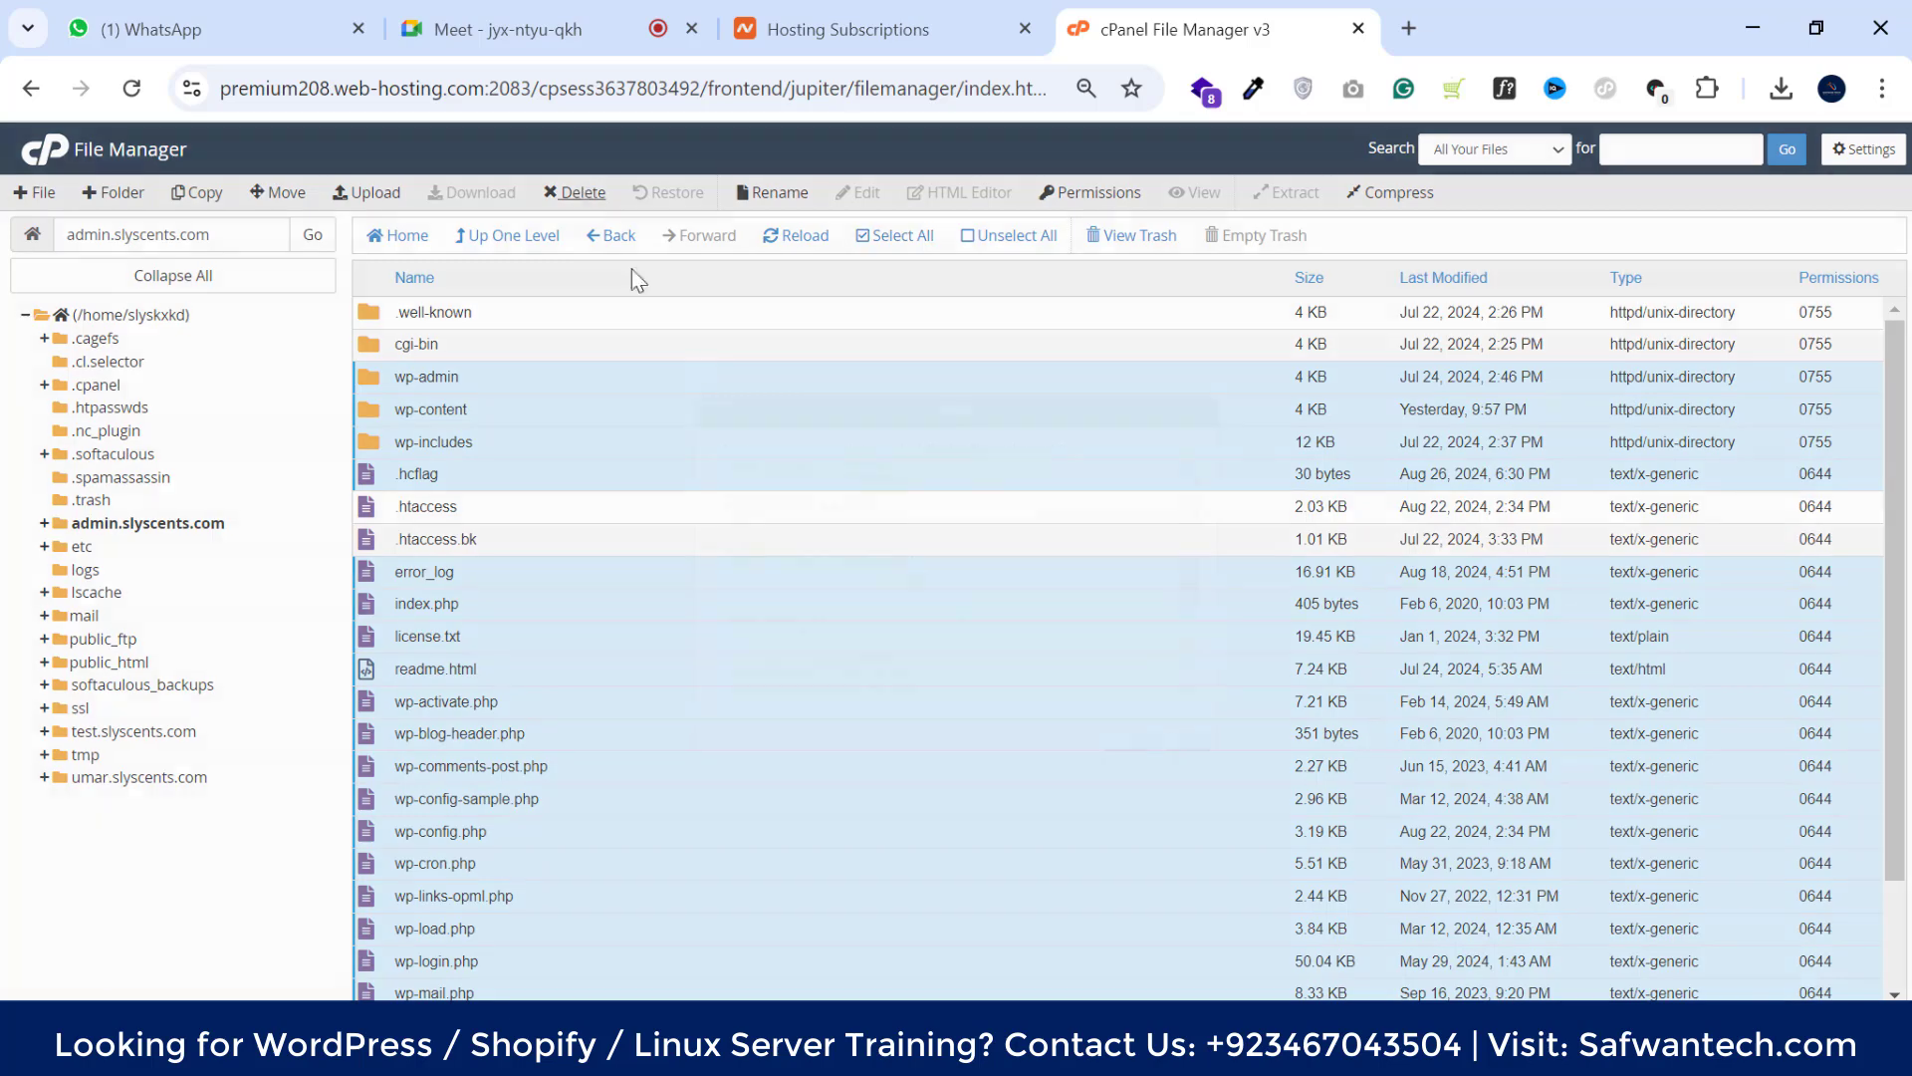
left_click(862, 686)
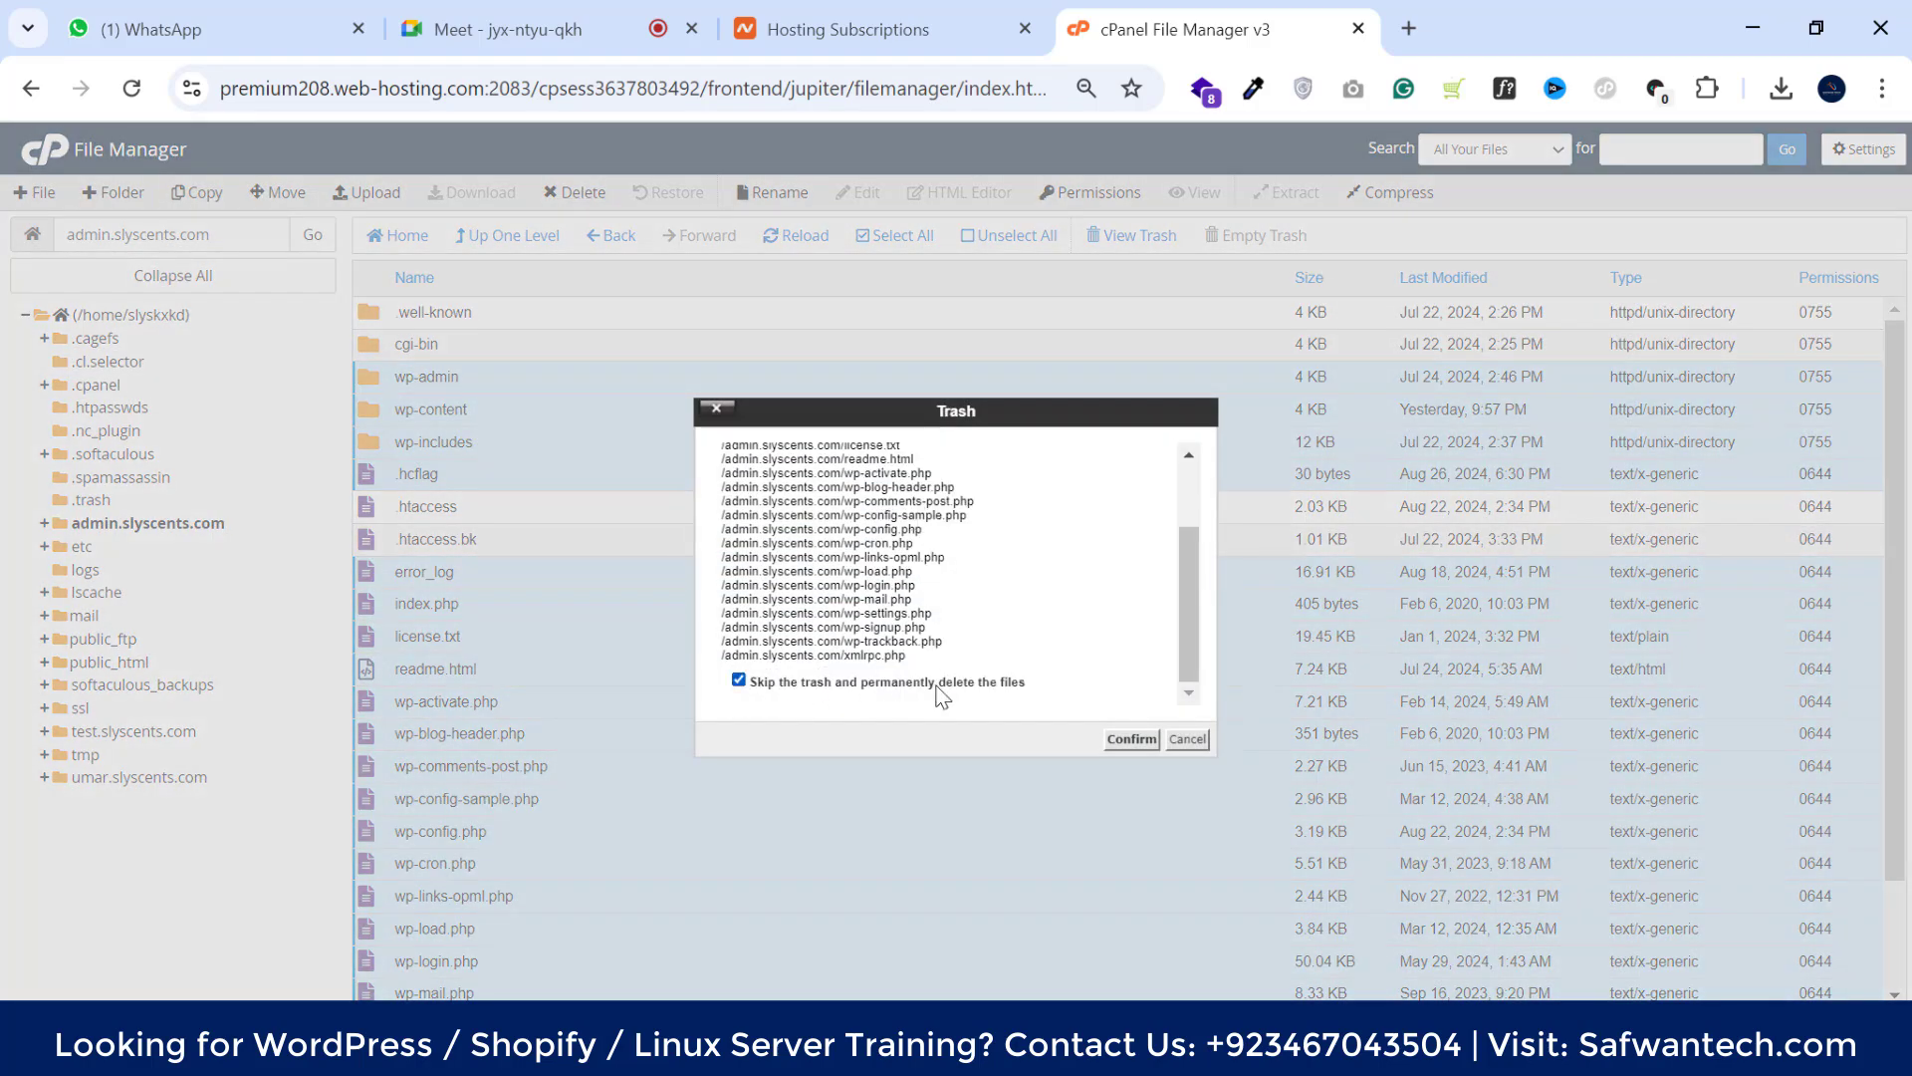
left_click(1127, 739)
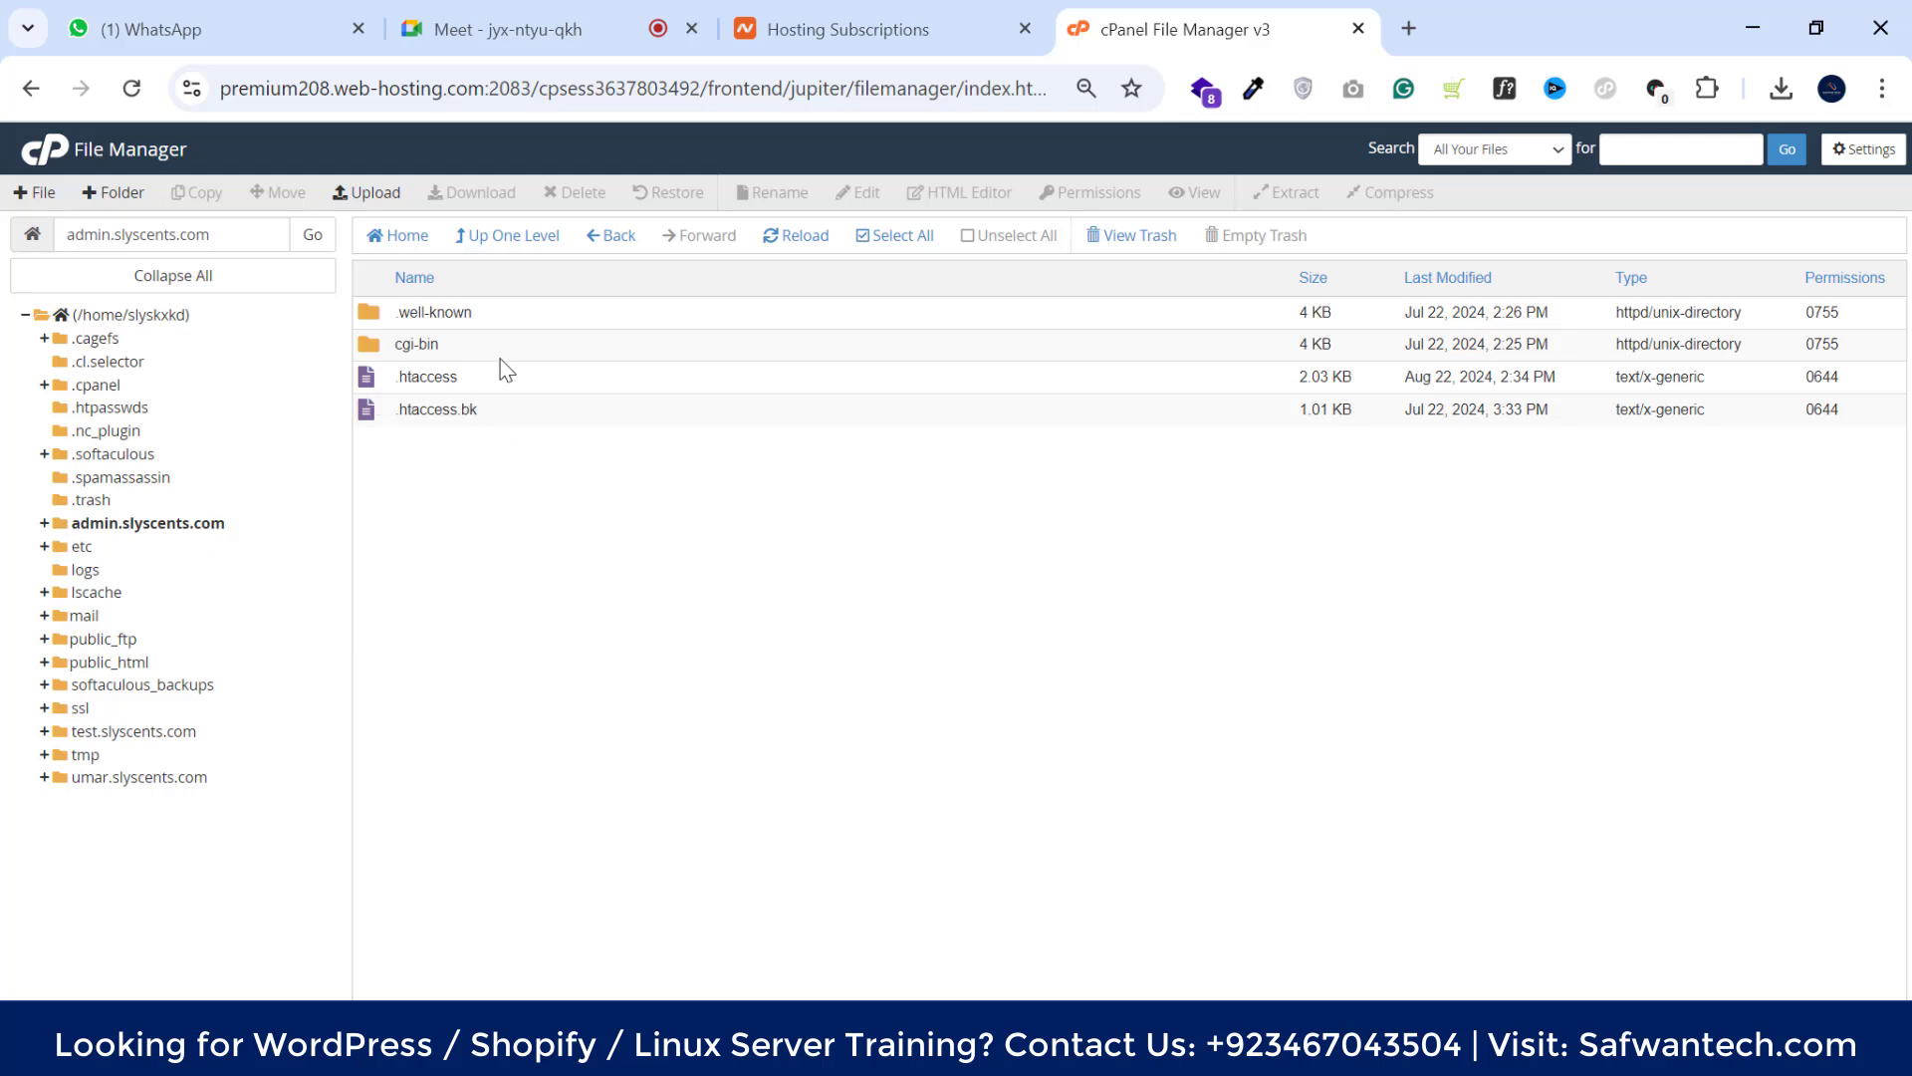
Rename the .htaccess file to .htaccessbk2
right_click(574, 374)
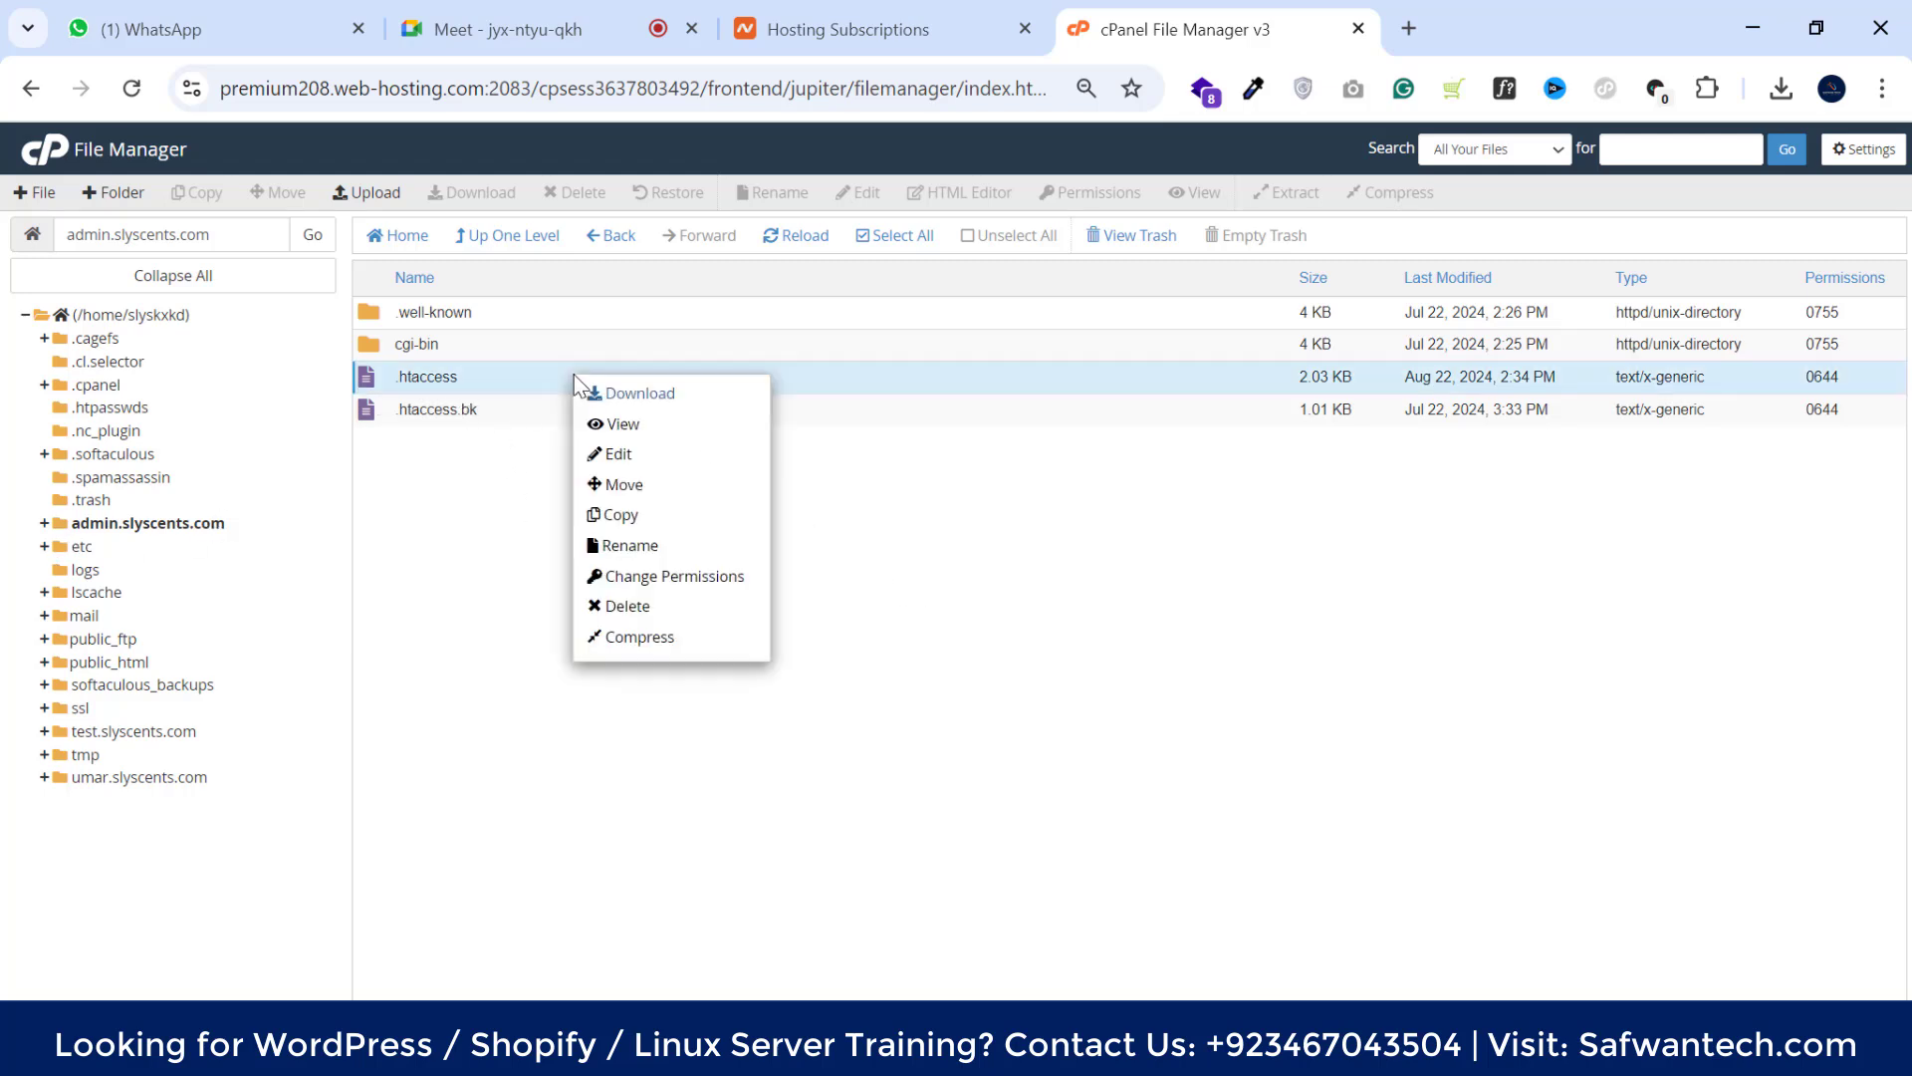
left_click(624, 546)
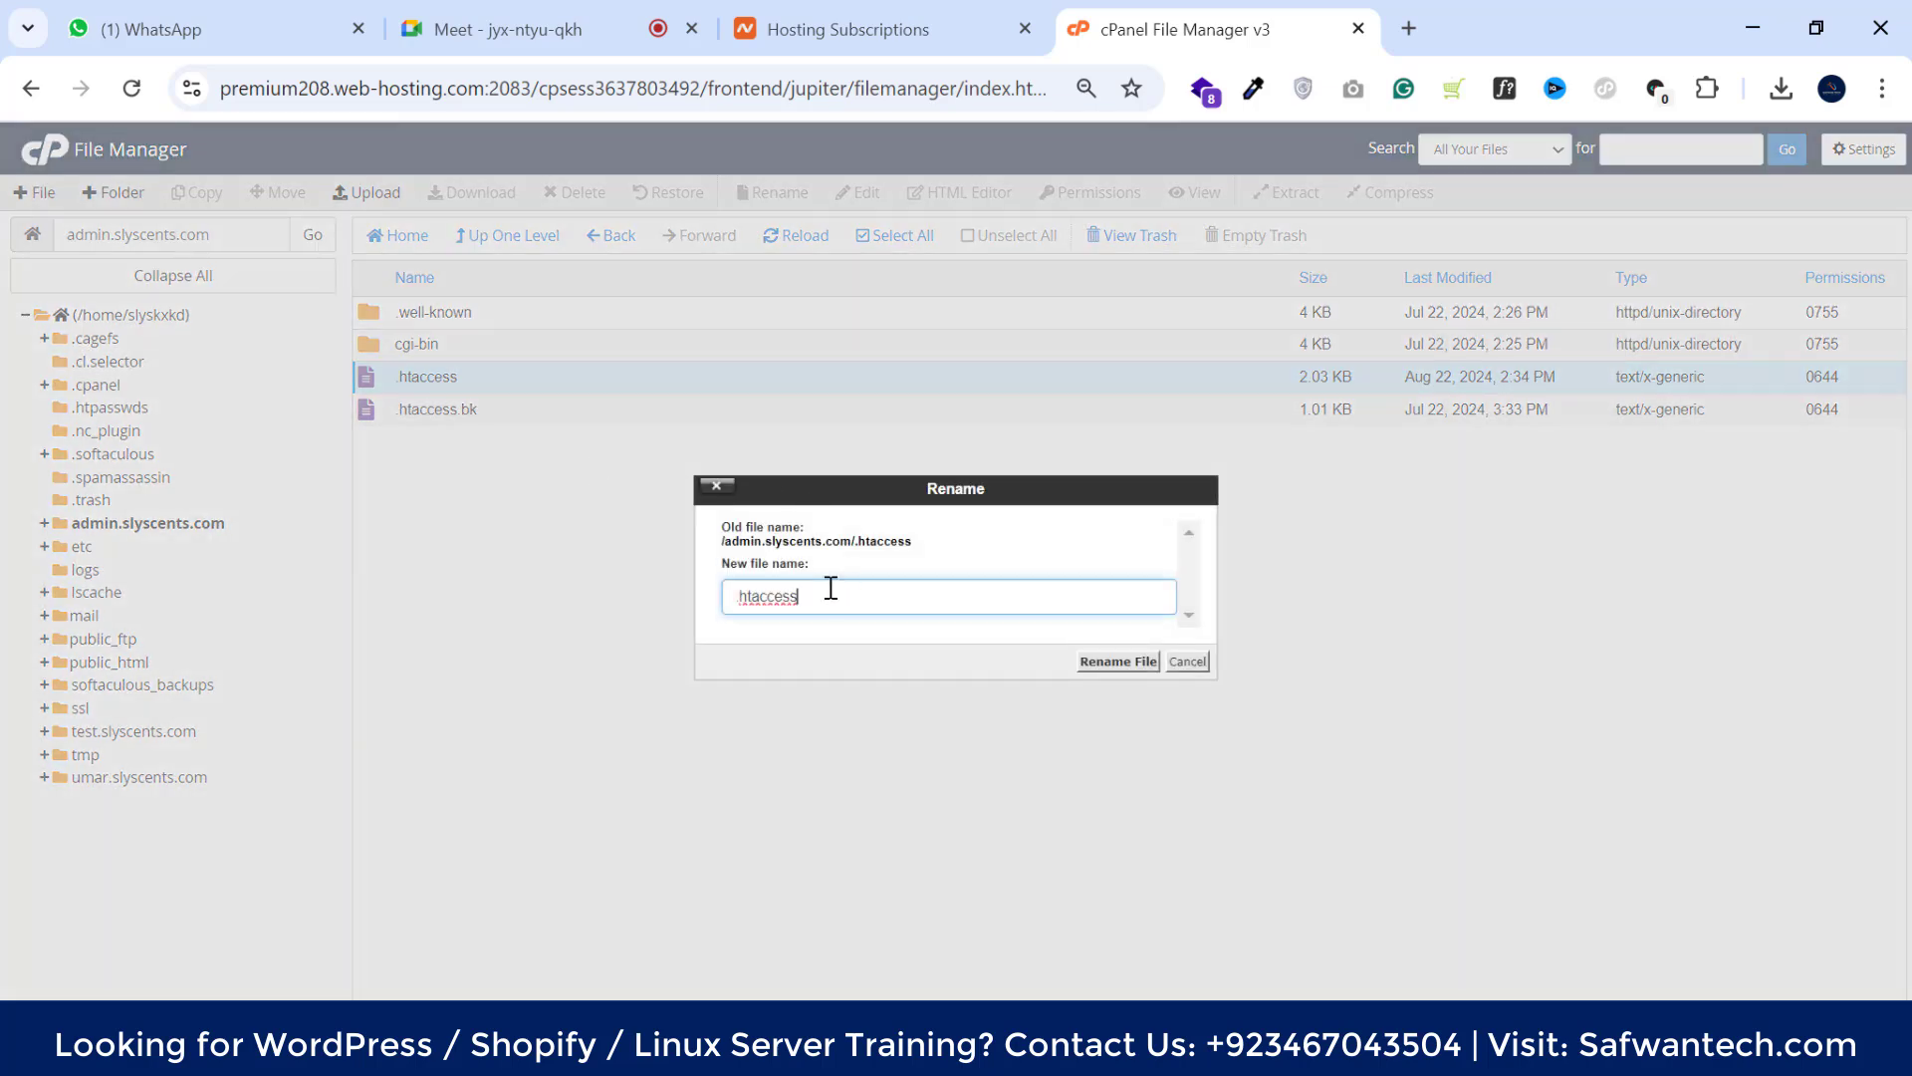
type("bk2")
left_click(1118, 662)
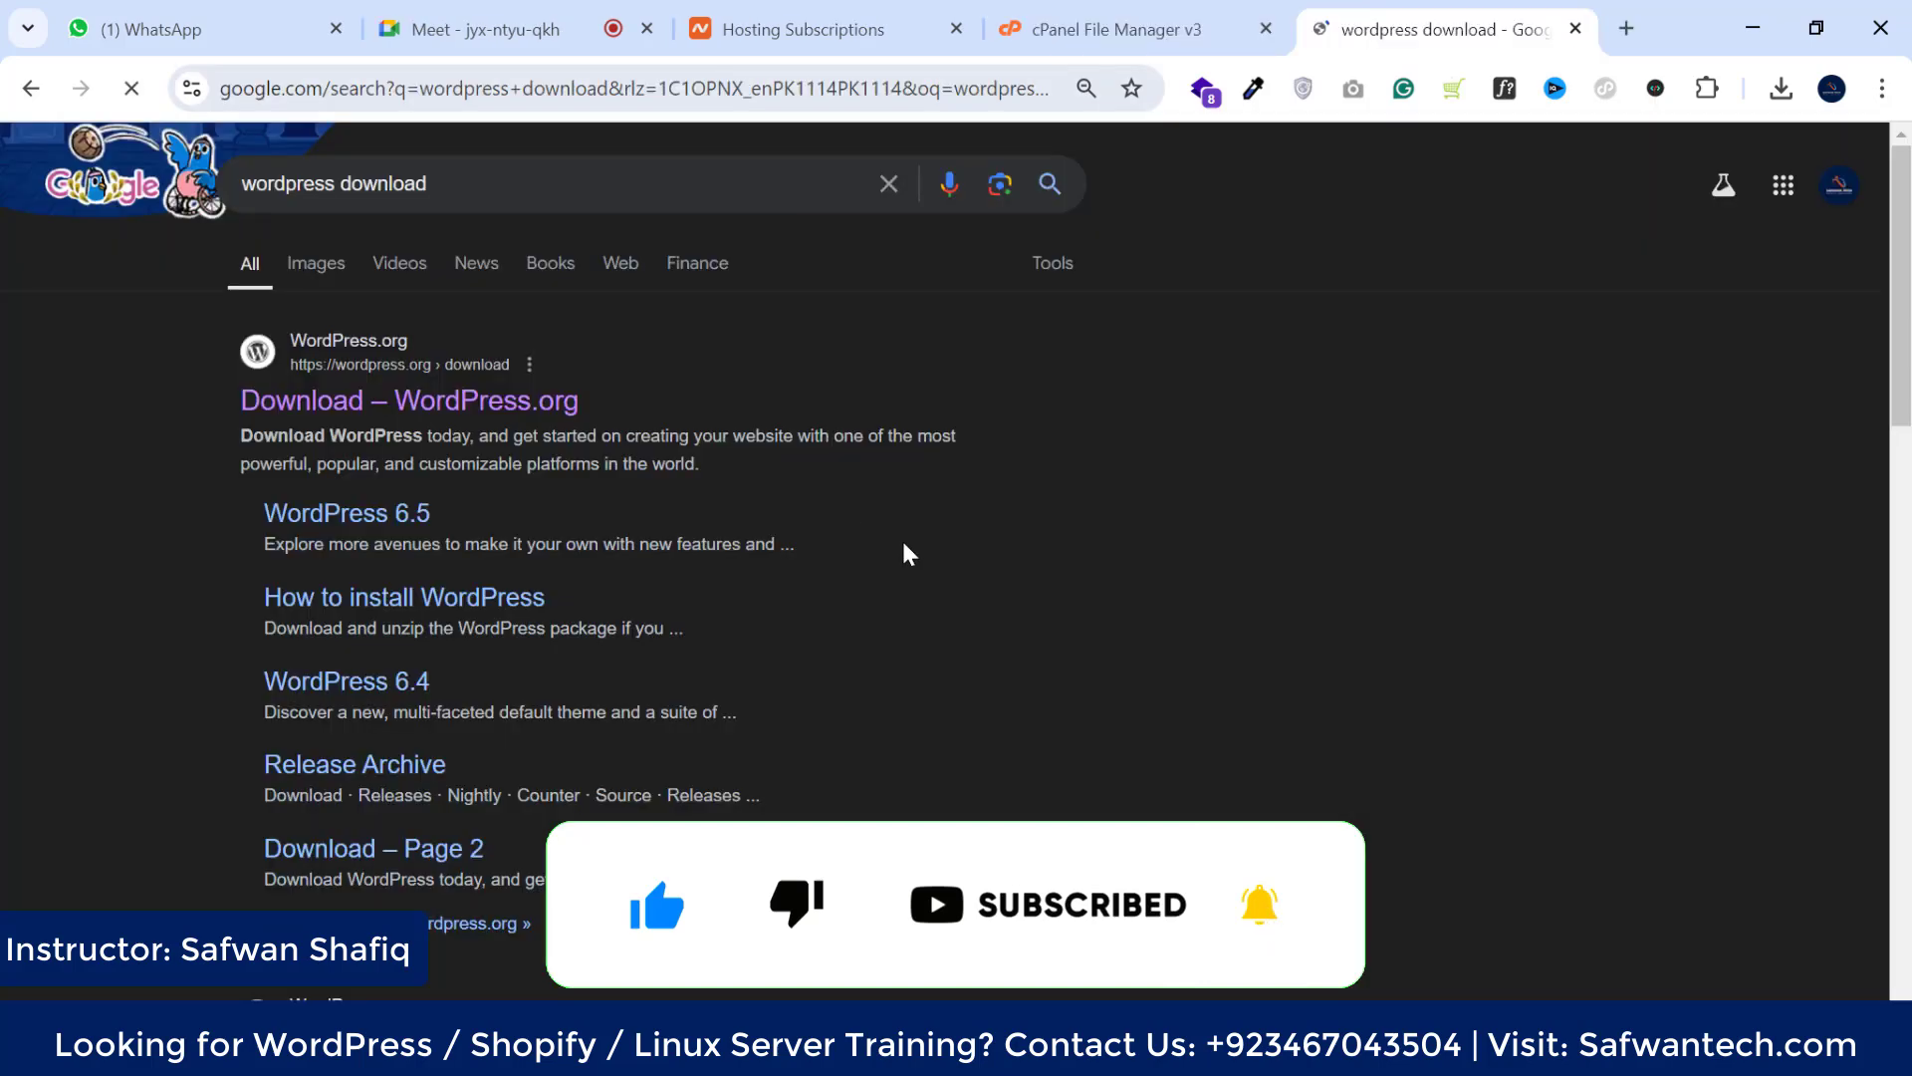
Download WordPress 6.6.1 from the WordPress.org download page
left_click(529, 421)
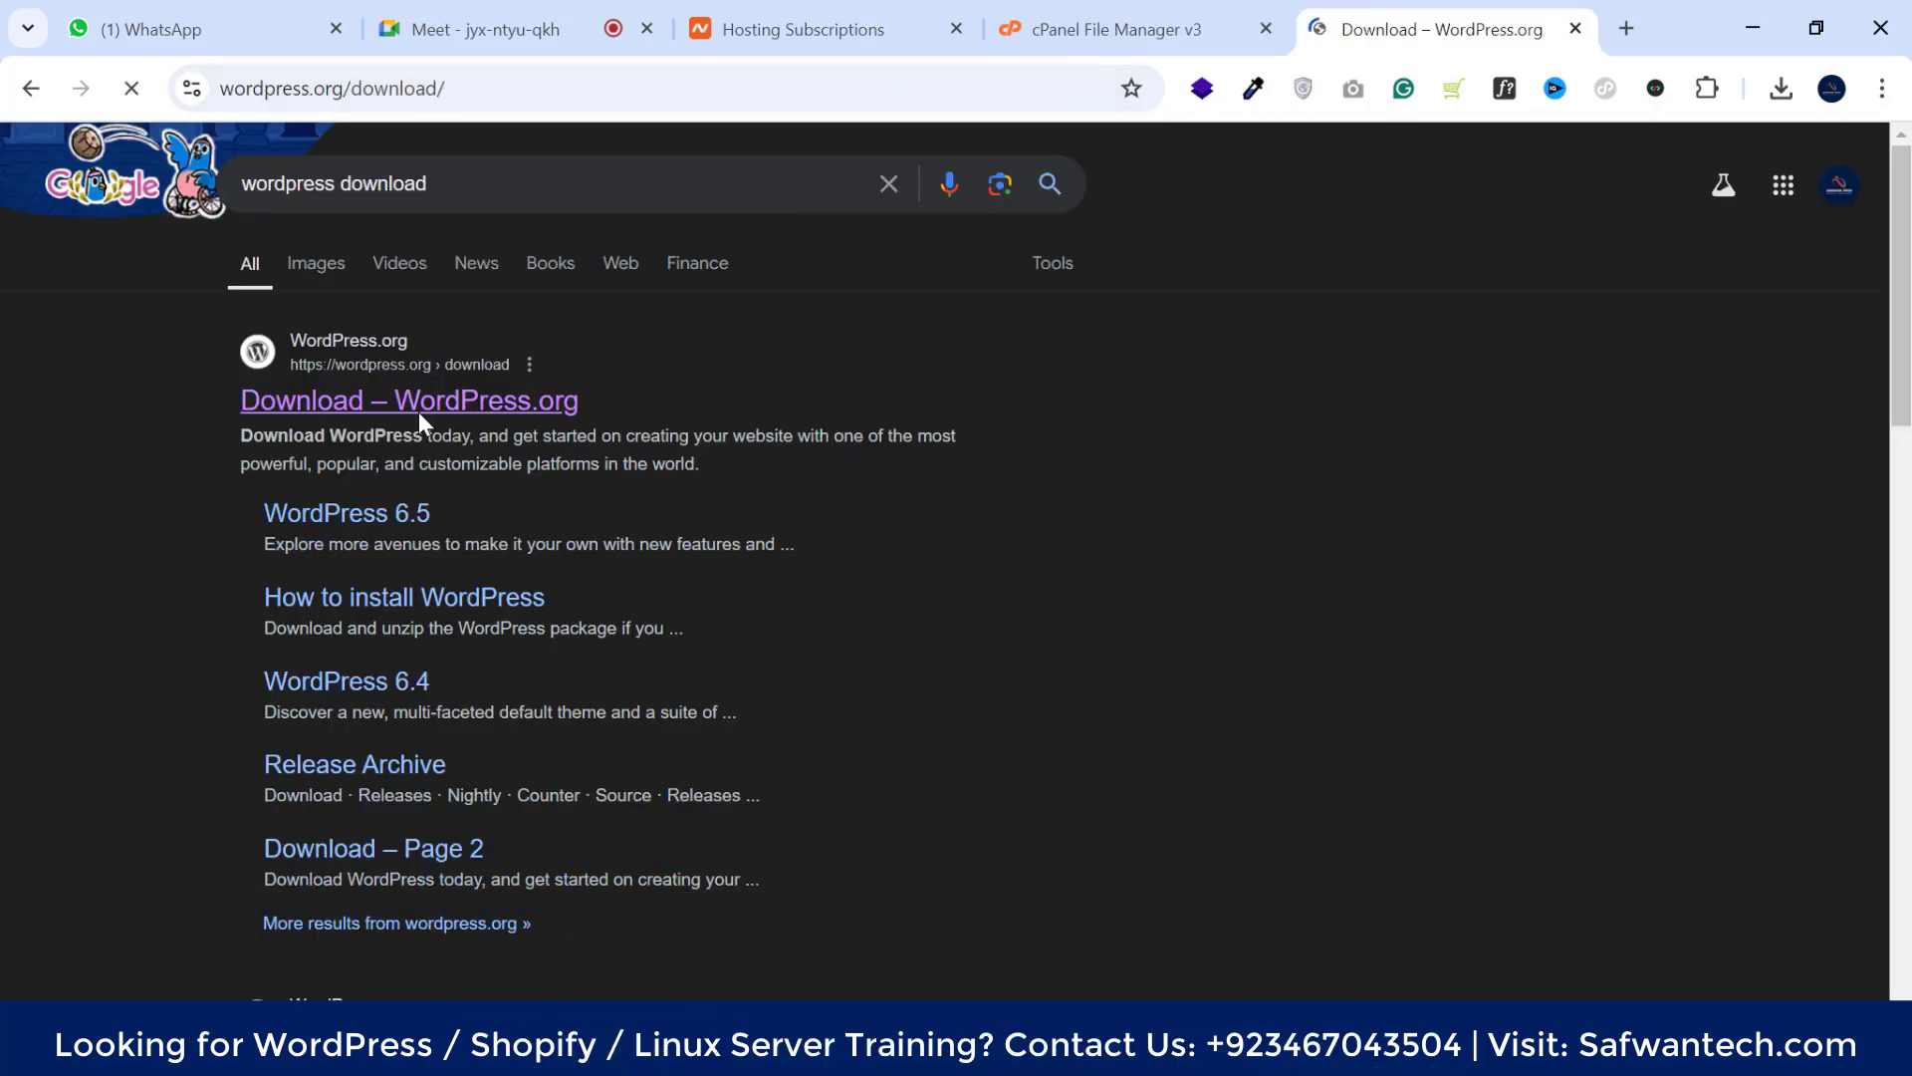
scroll(909, 564, "down", 4)
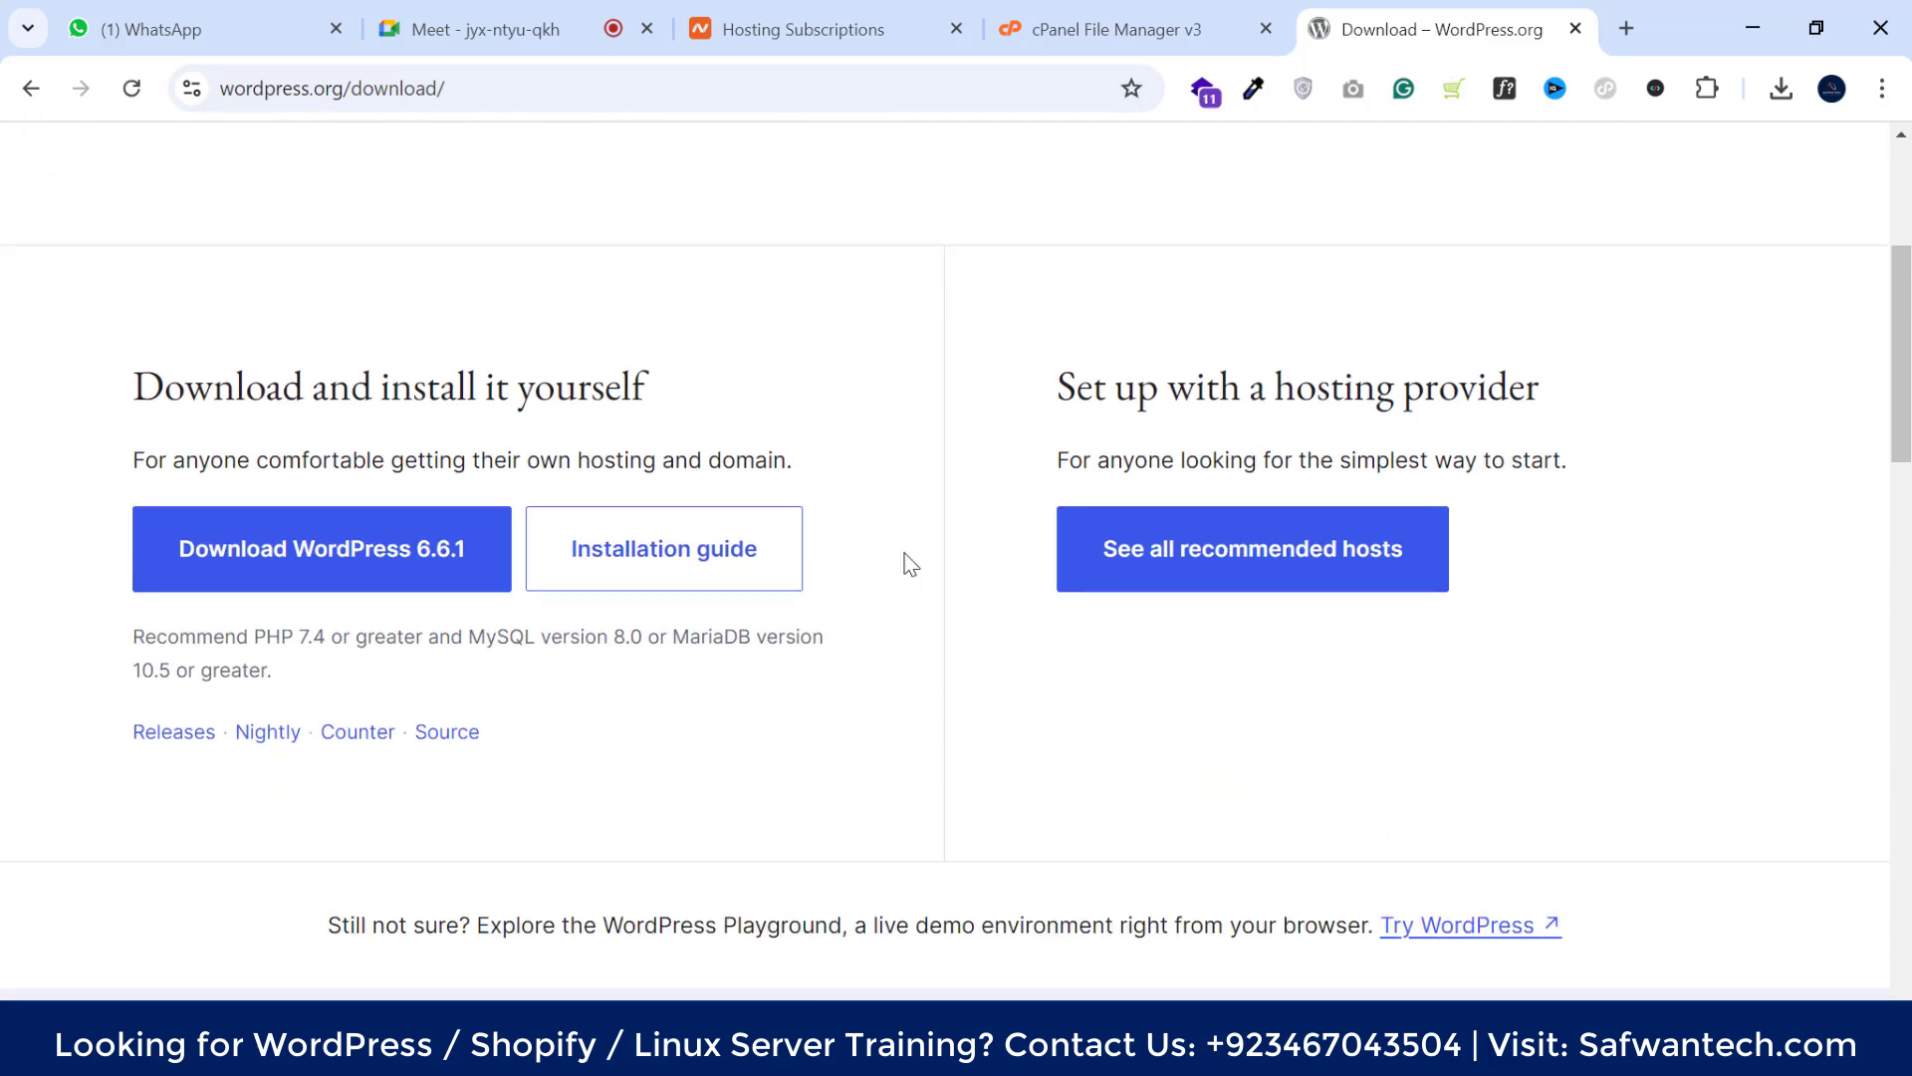
scroll(1593, 342, "up", 4)
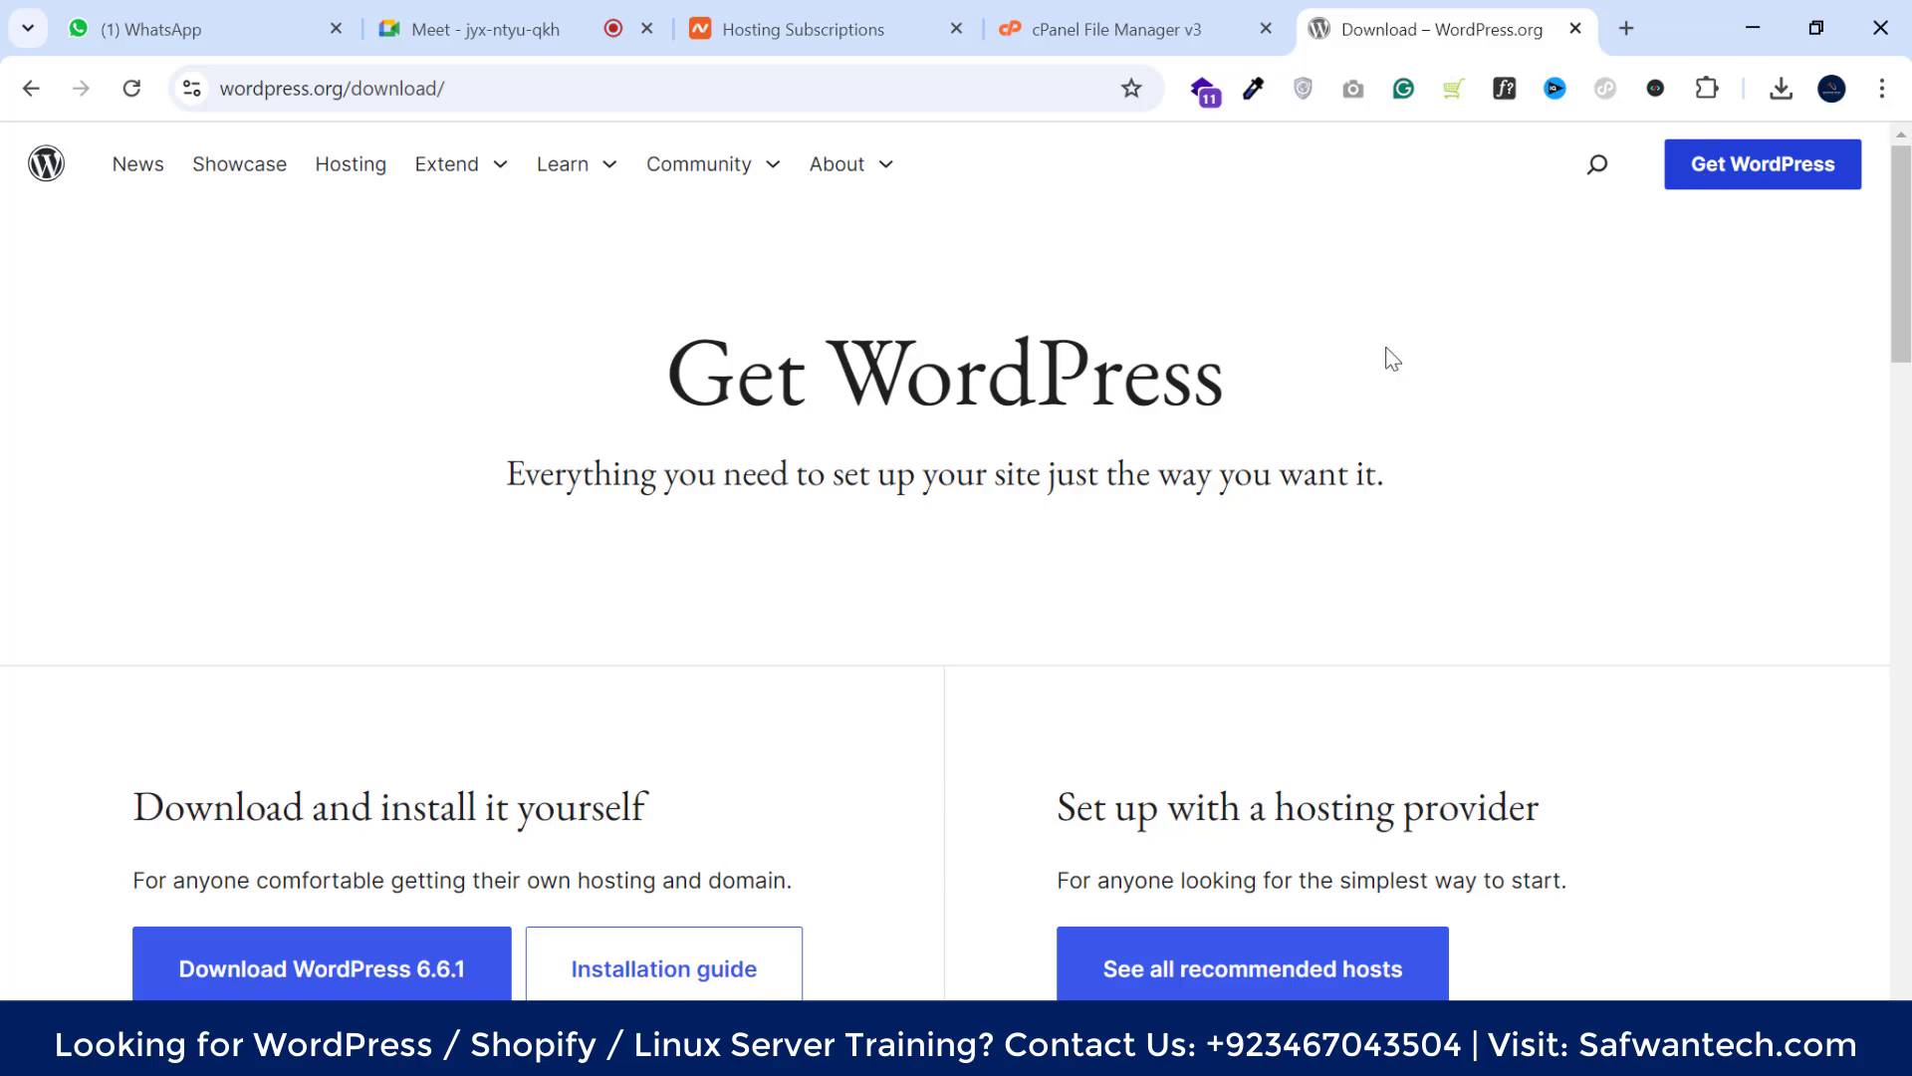
scroll(493, 638, "down", 4)
left_click(328, 687)
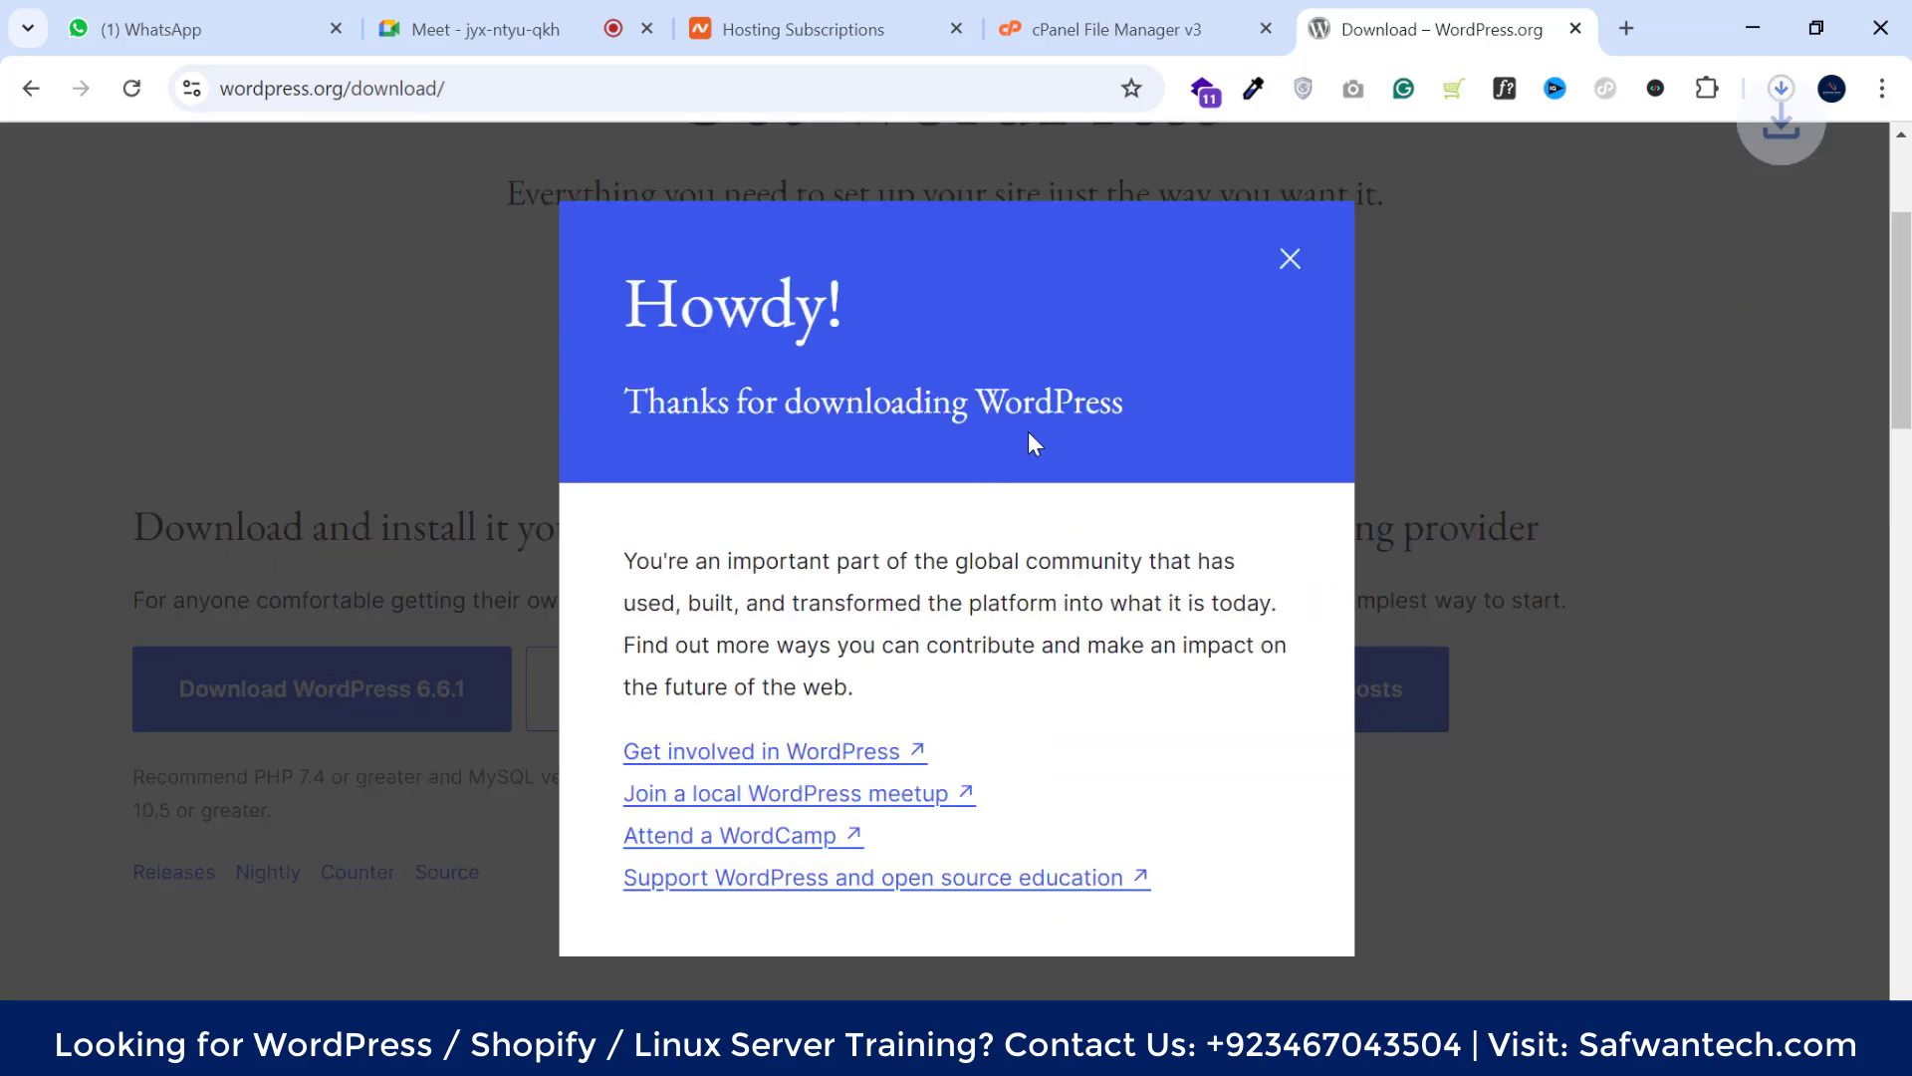
left_click(1290, 261)
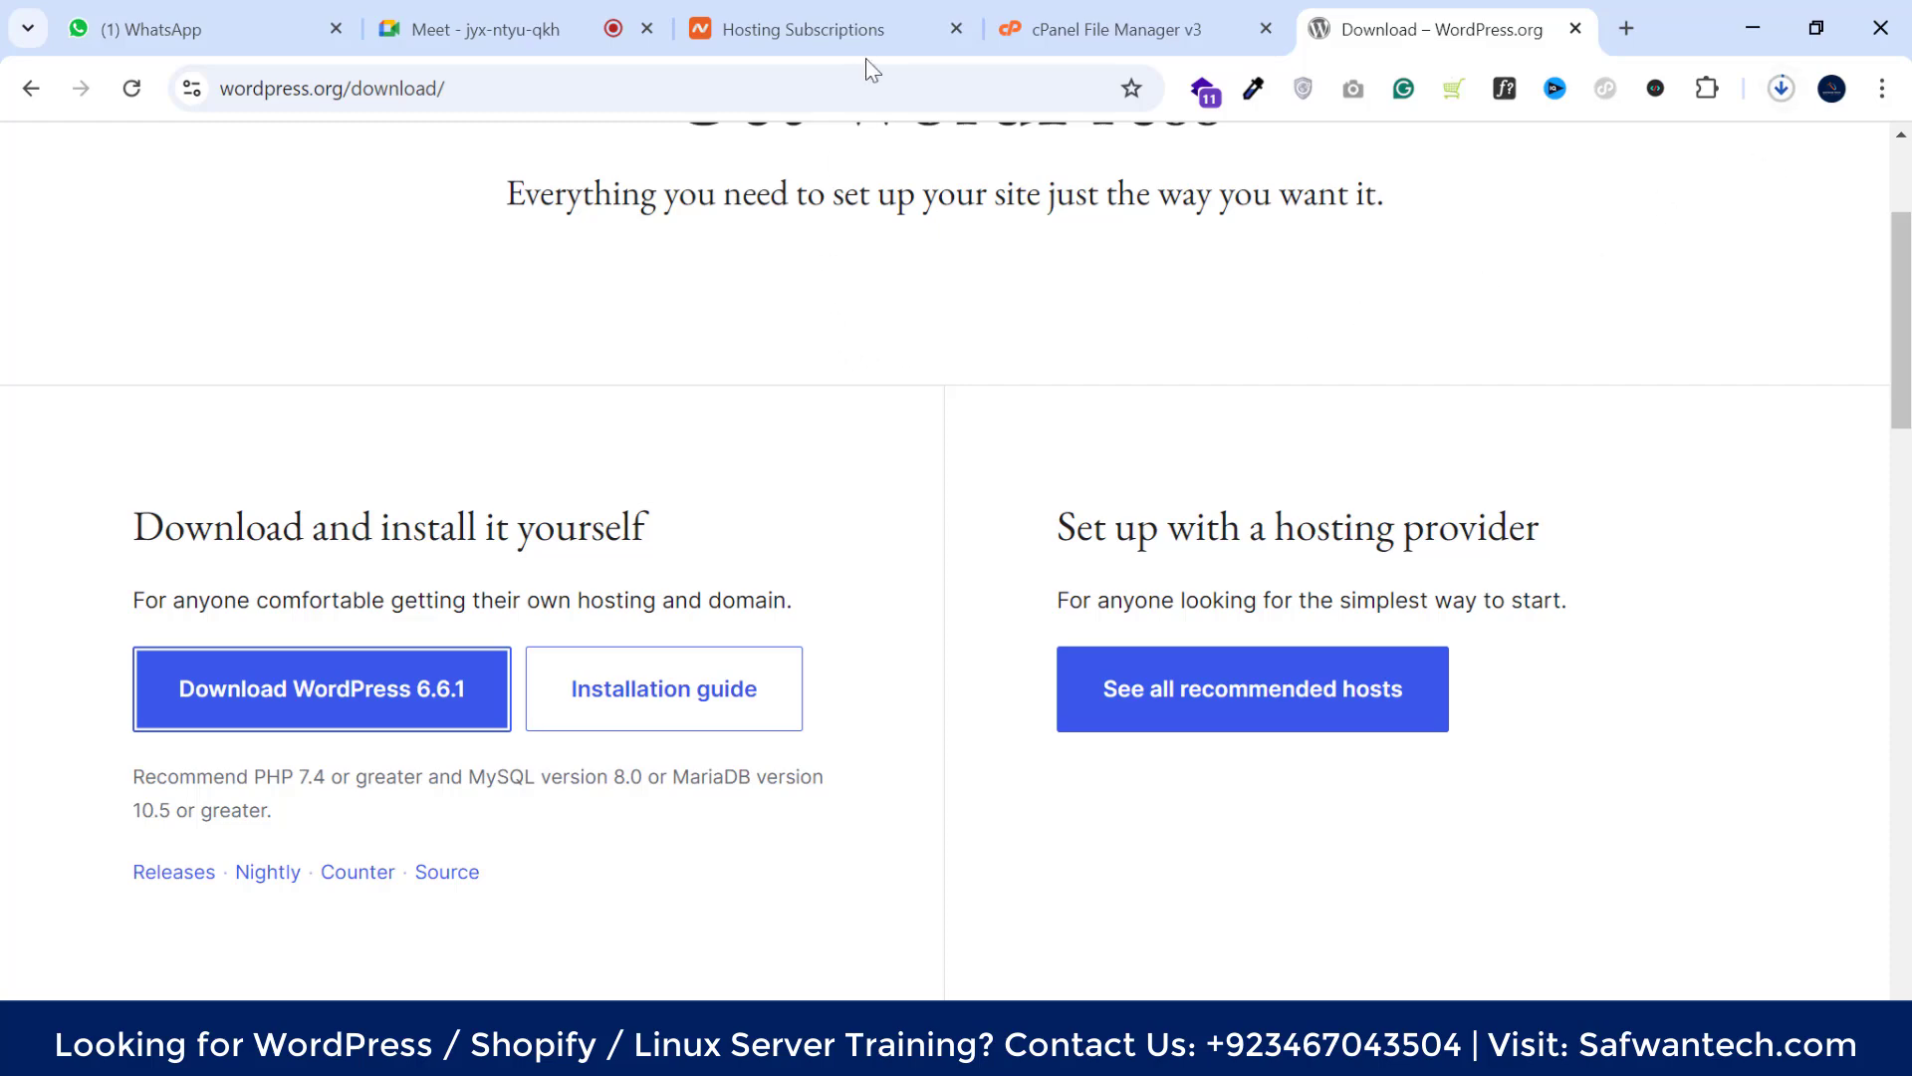
left_click(1071, 20)
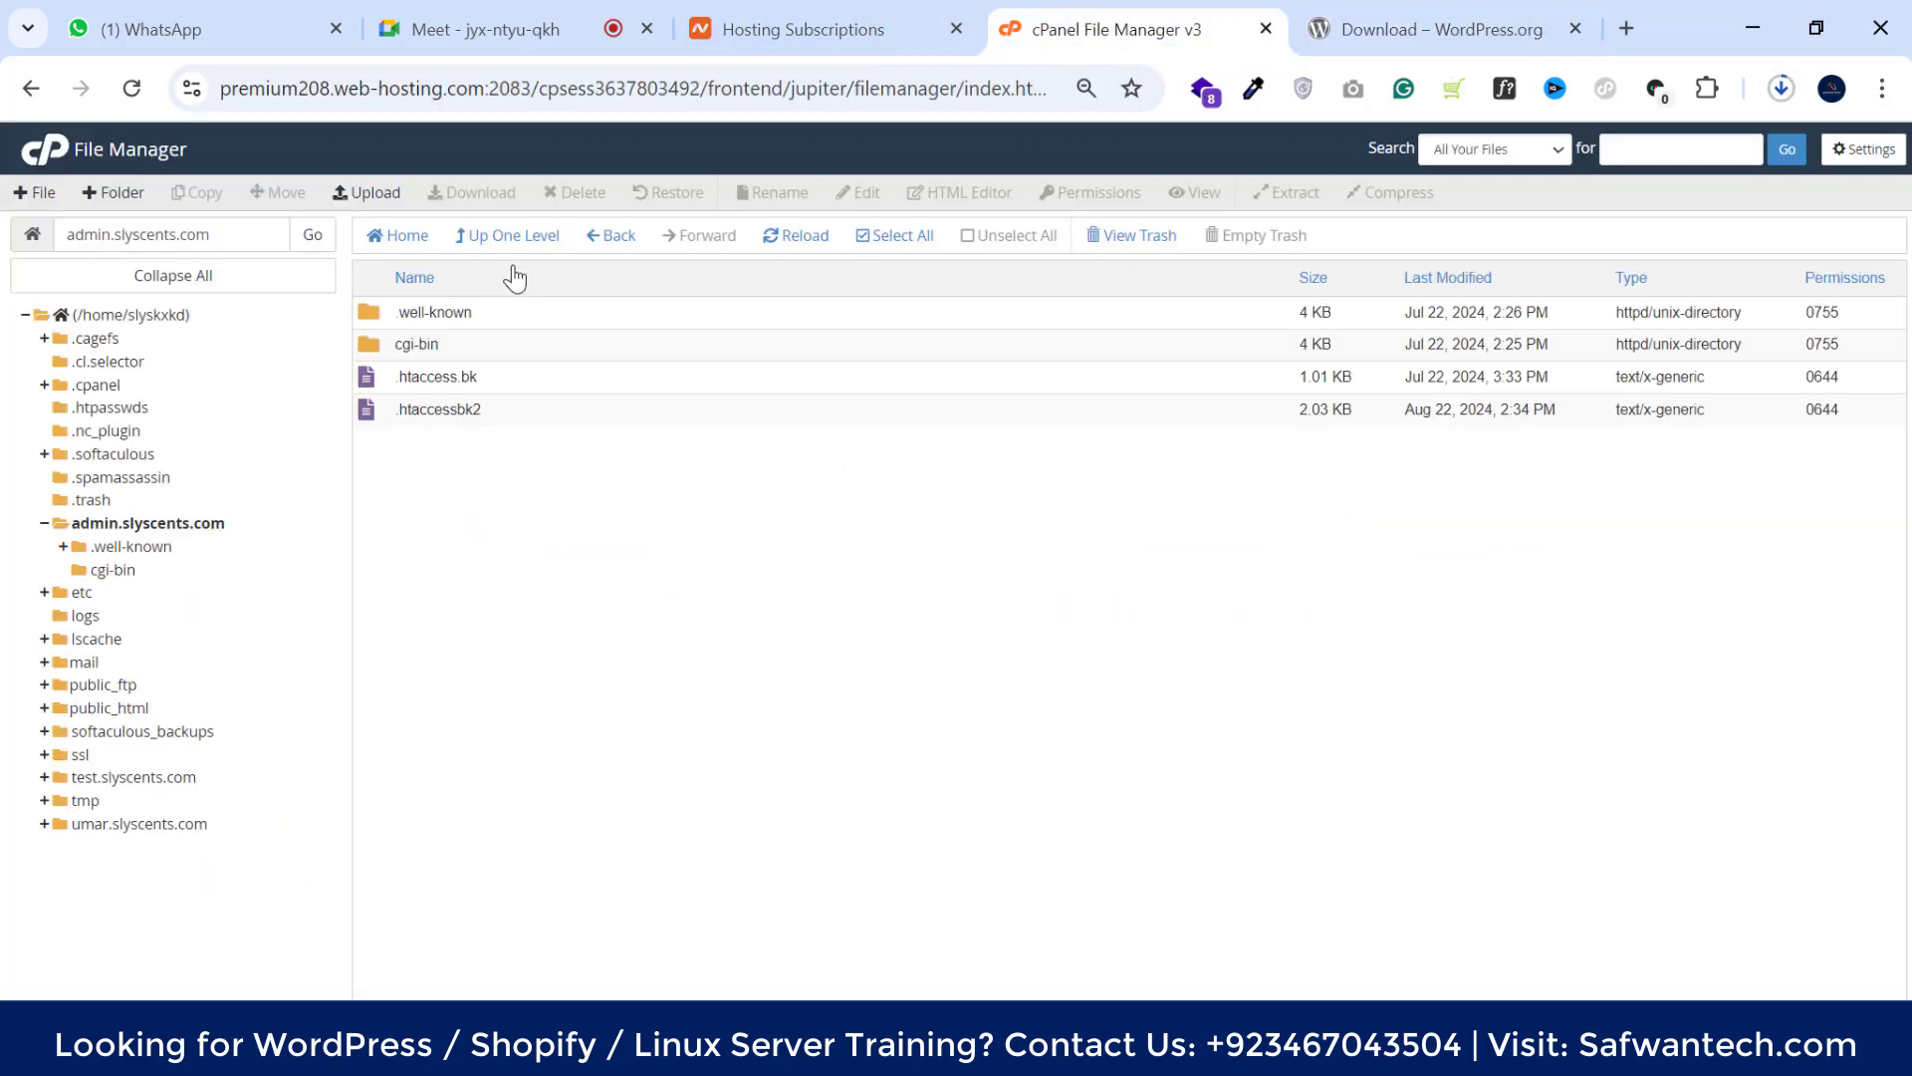
Review the PHP 7.4+ and MySQL 8.0 requirements on the download page, then return to cPanel
left_click(1360, 21)
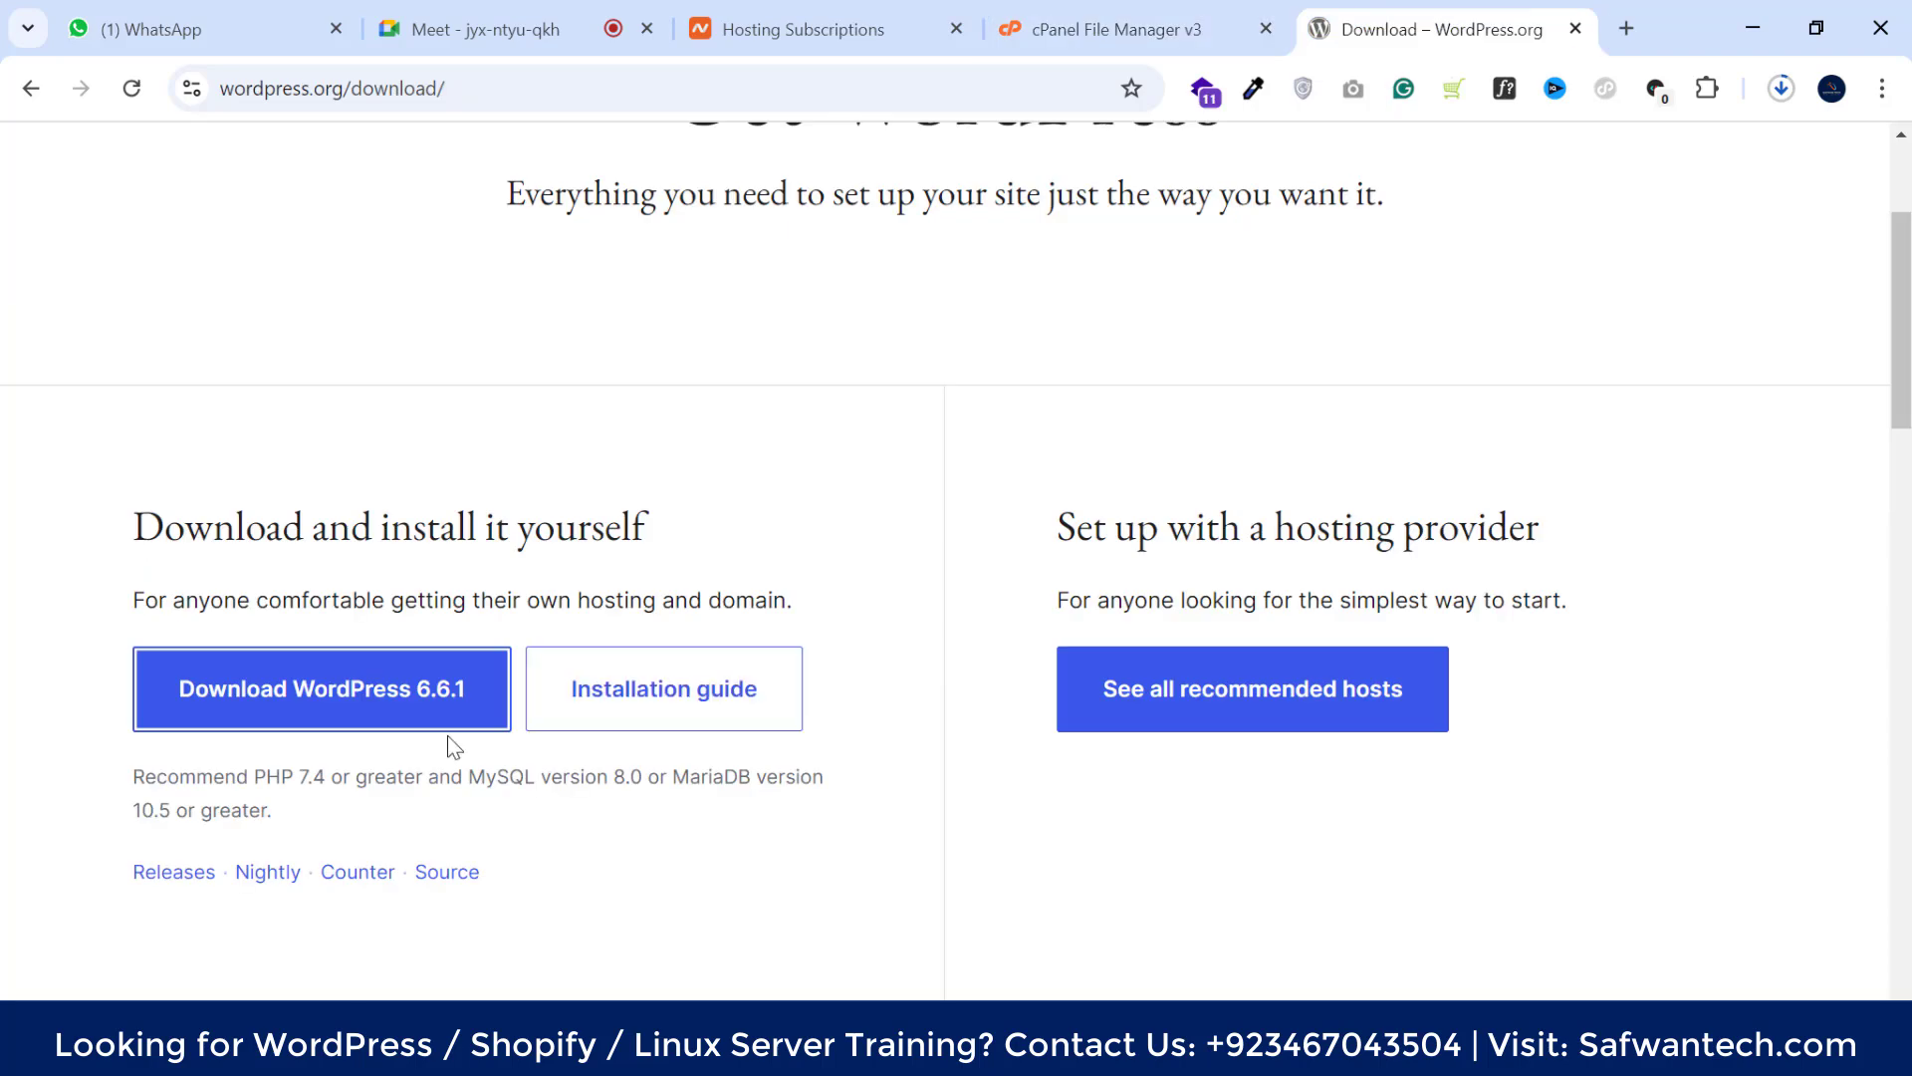
scroll(249, 803, "down", 1)
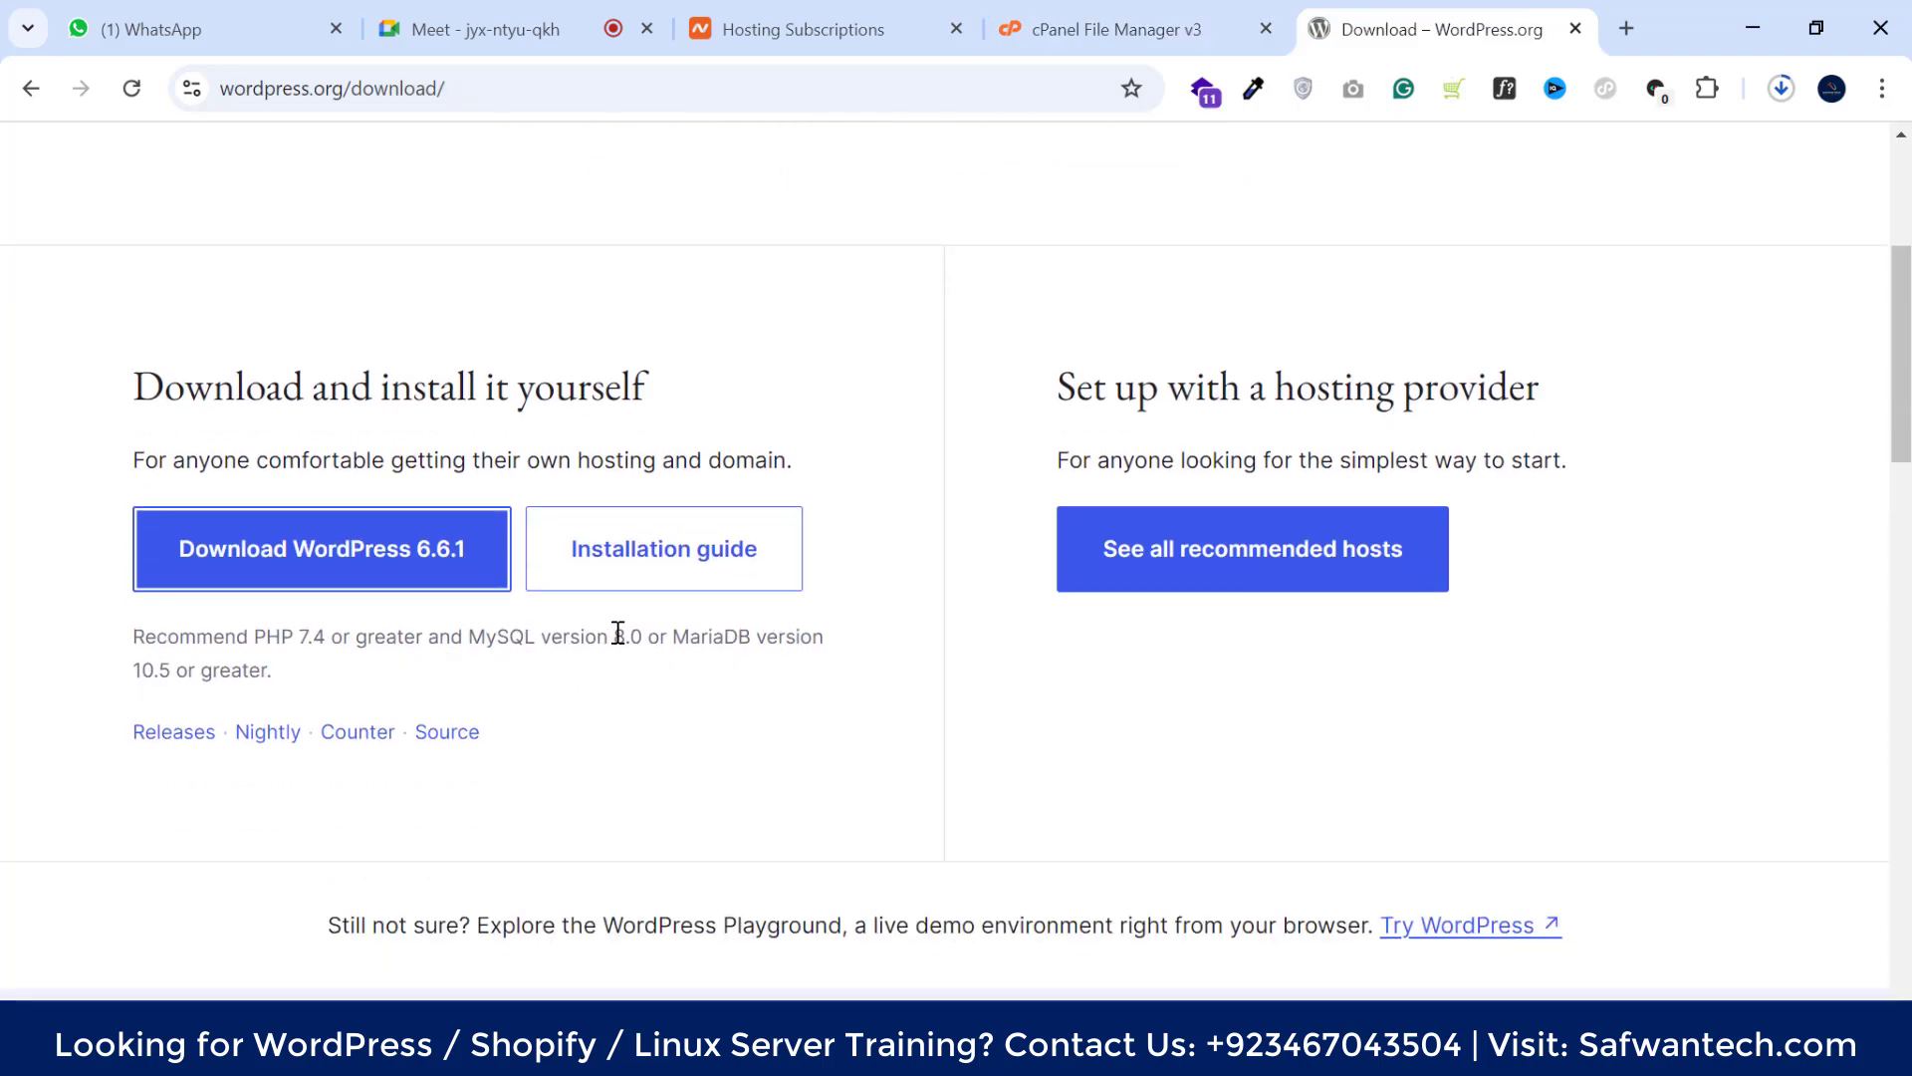
left_click_drag(614, 636, 676, 634)
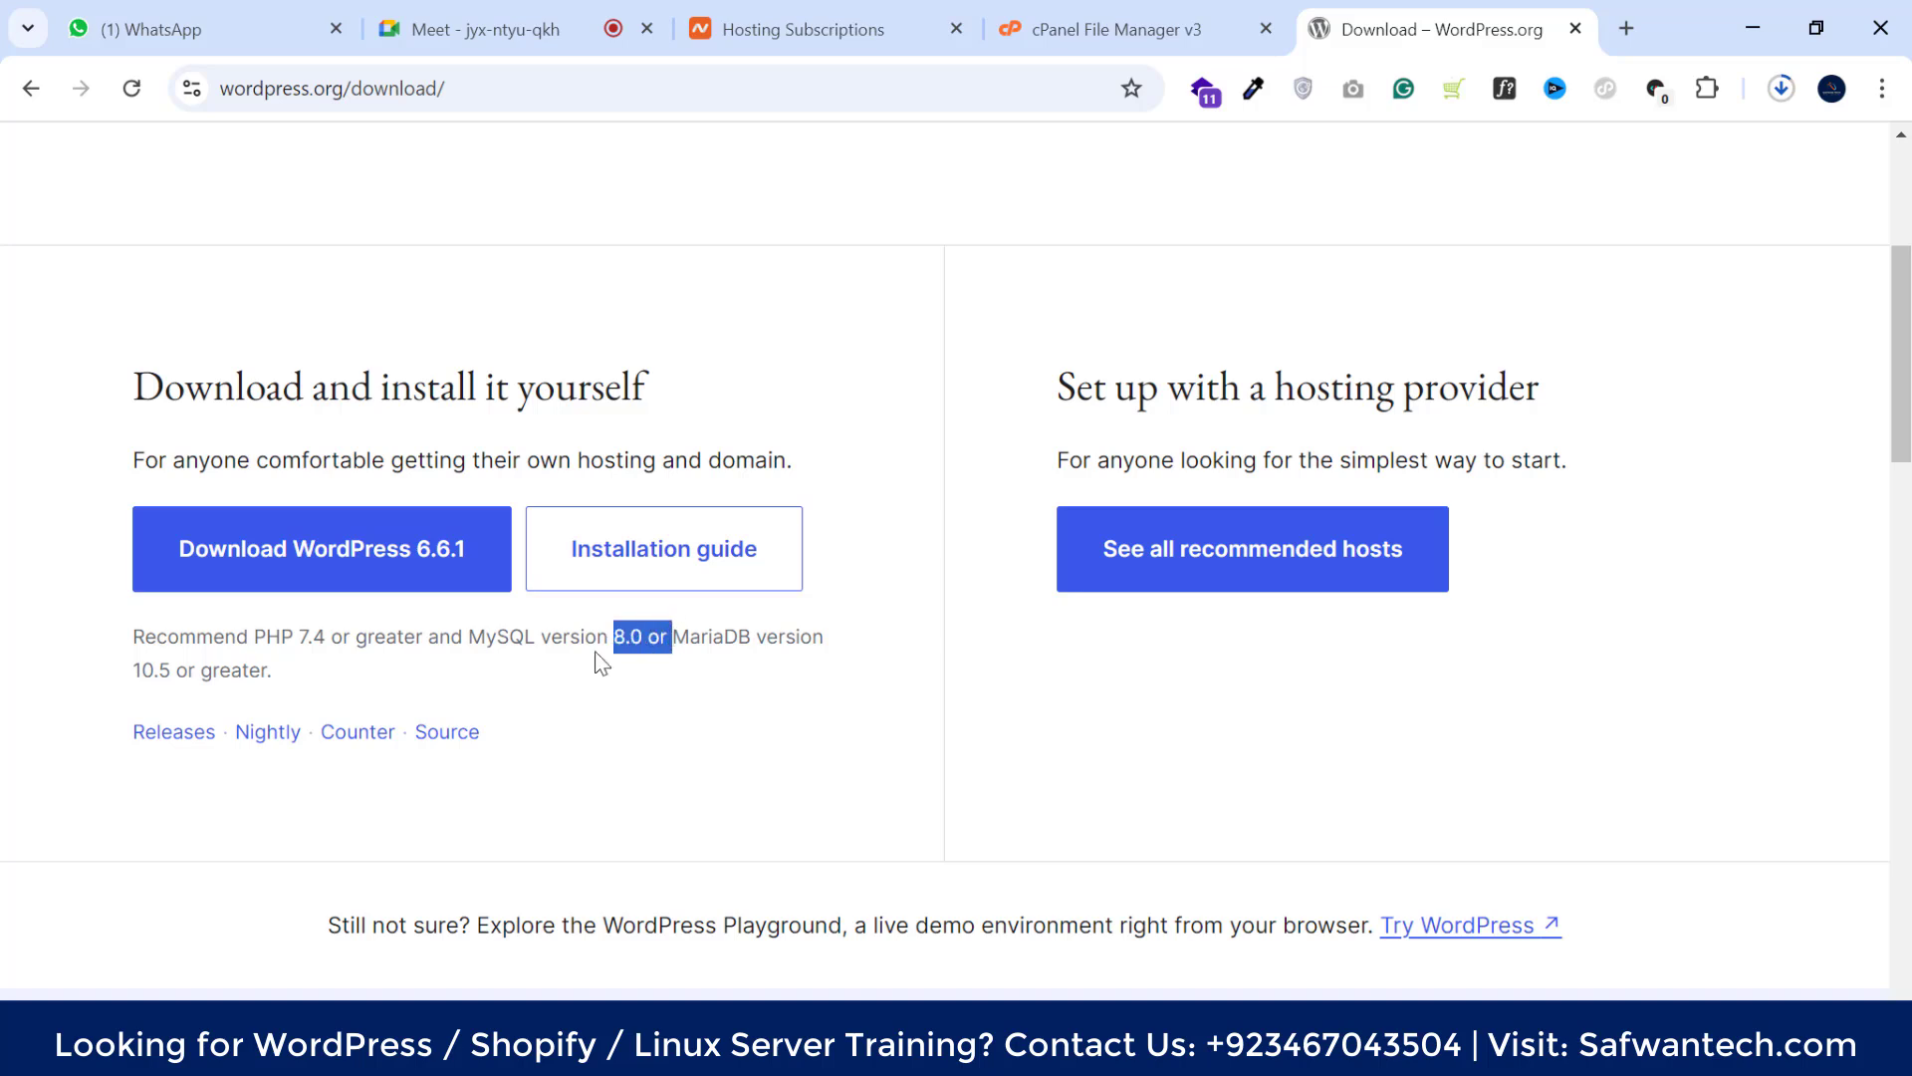
left_click_drag(470, 637, 648, 635)
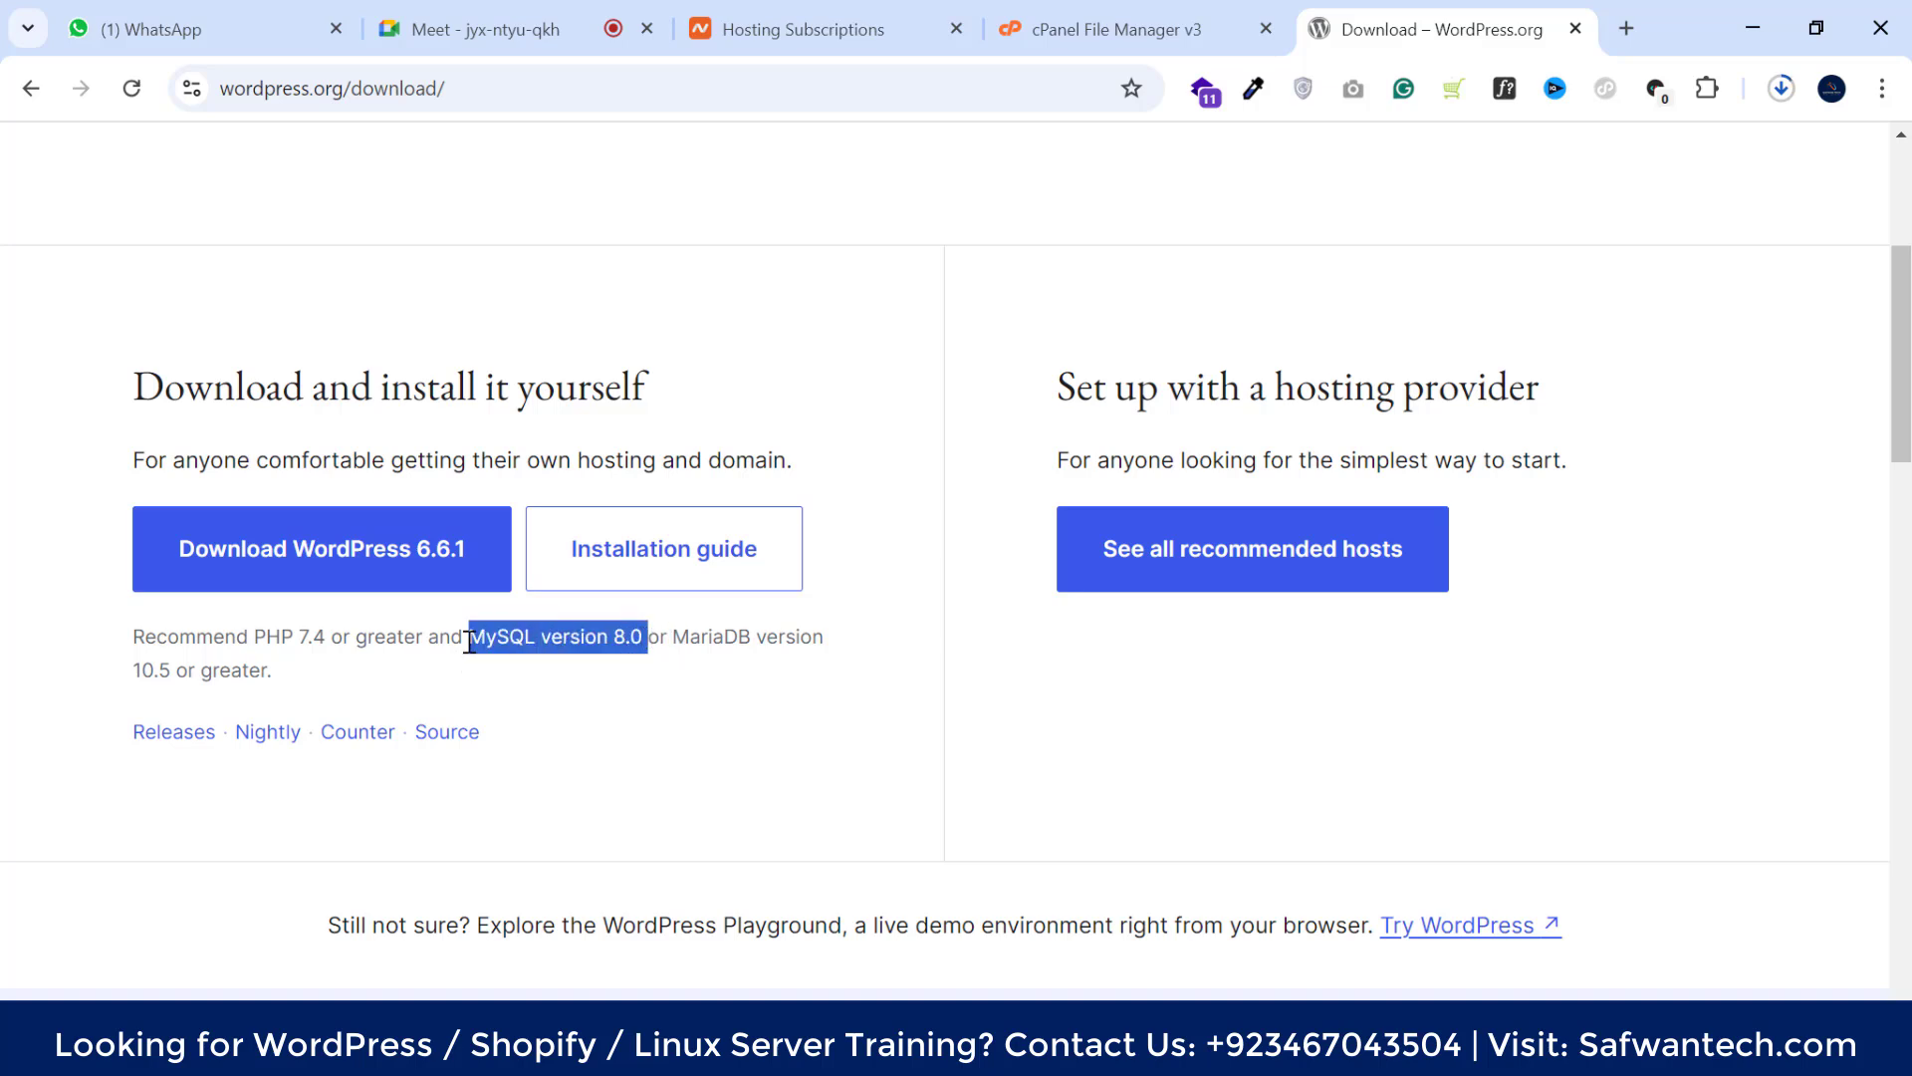
left_click_drag(133, 640, 336, 640)
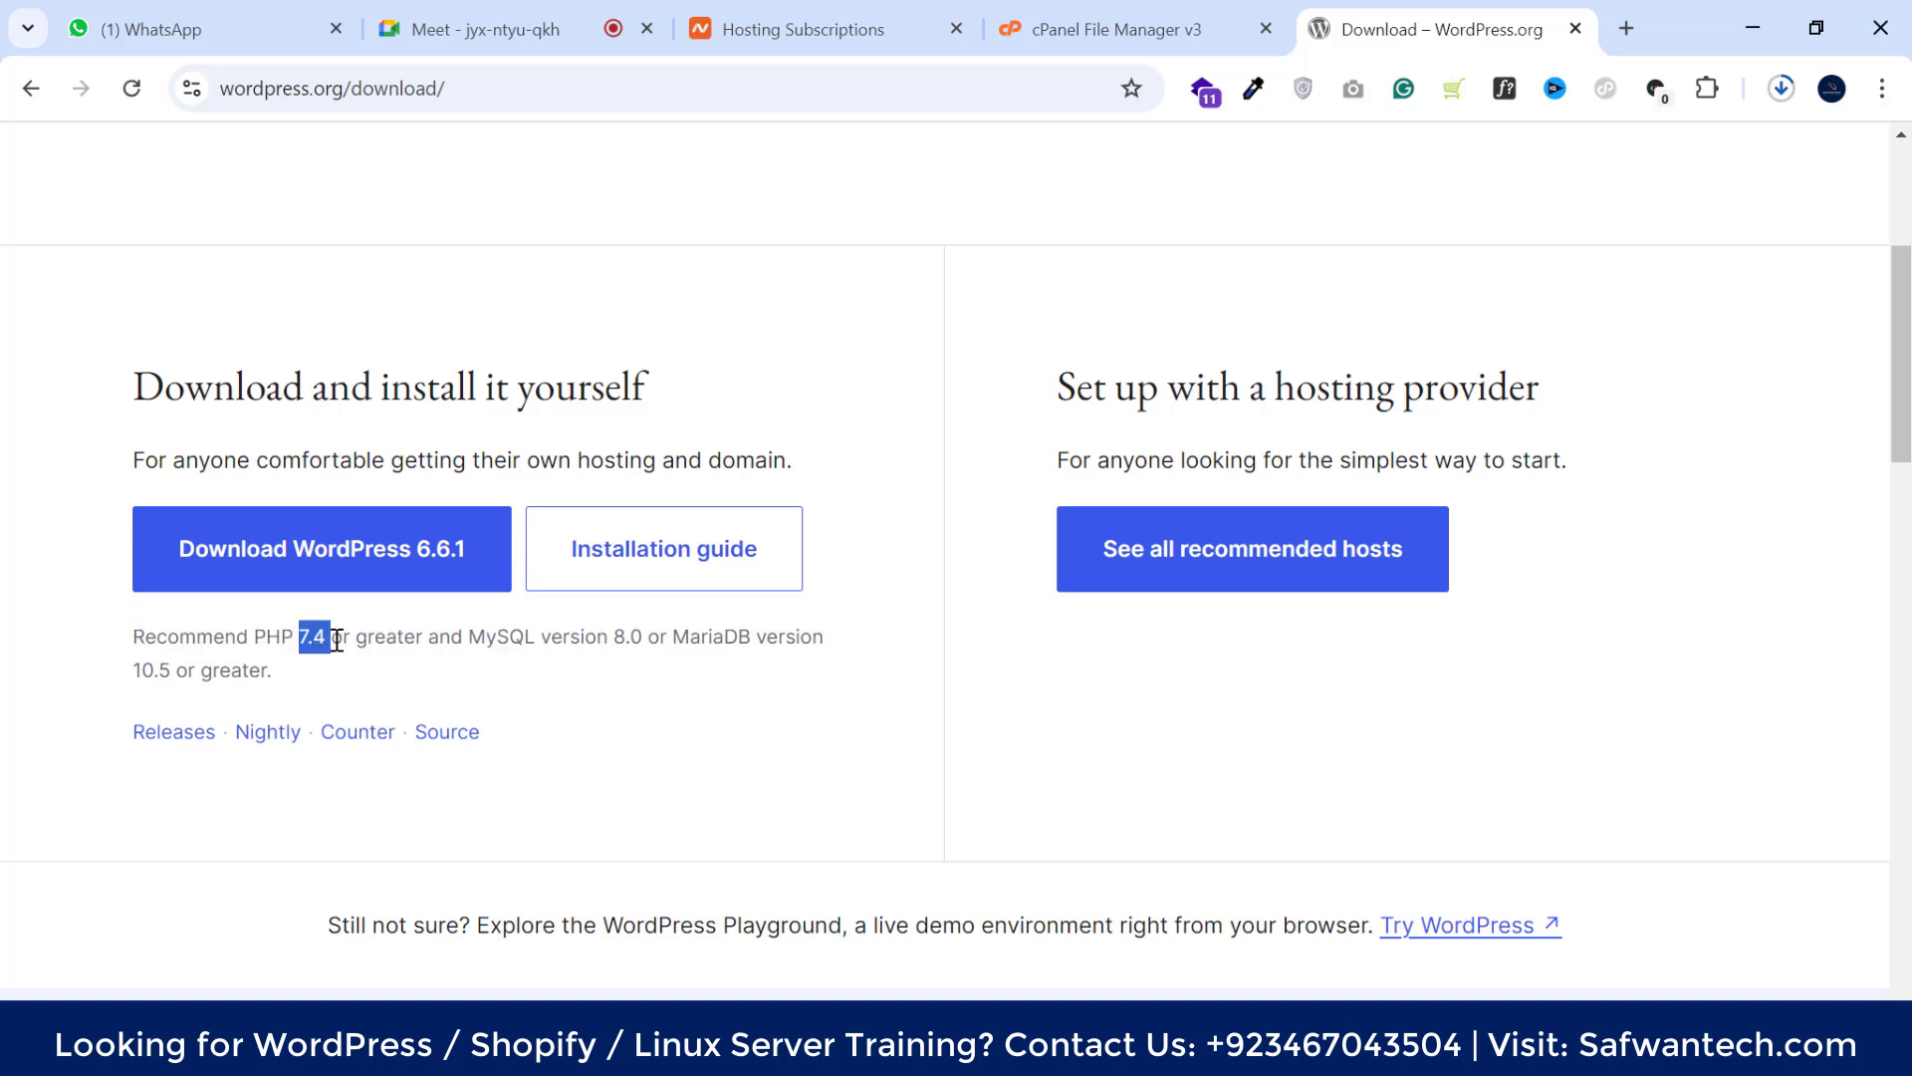
left_click(334, 639)
left_click_drag(306, 639, 463, 640)
left_click(367, 639)
left_click(403, 666)
left_click_drag(257, 639, 426, 639)
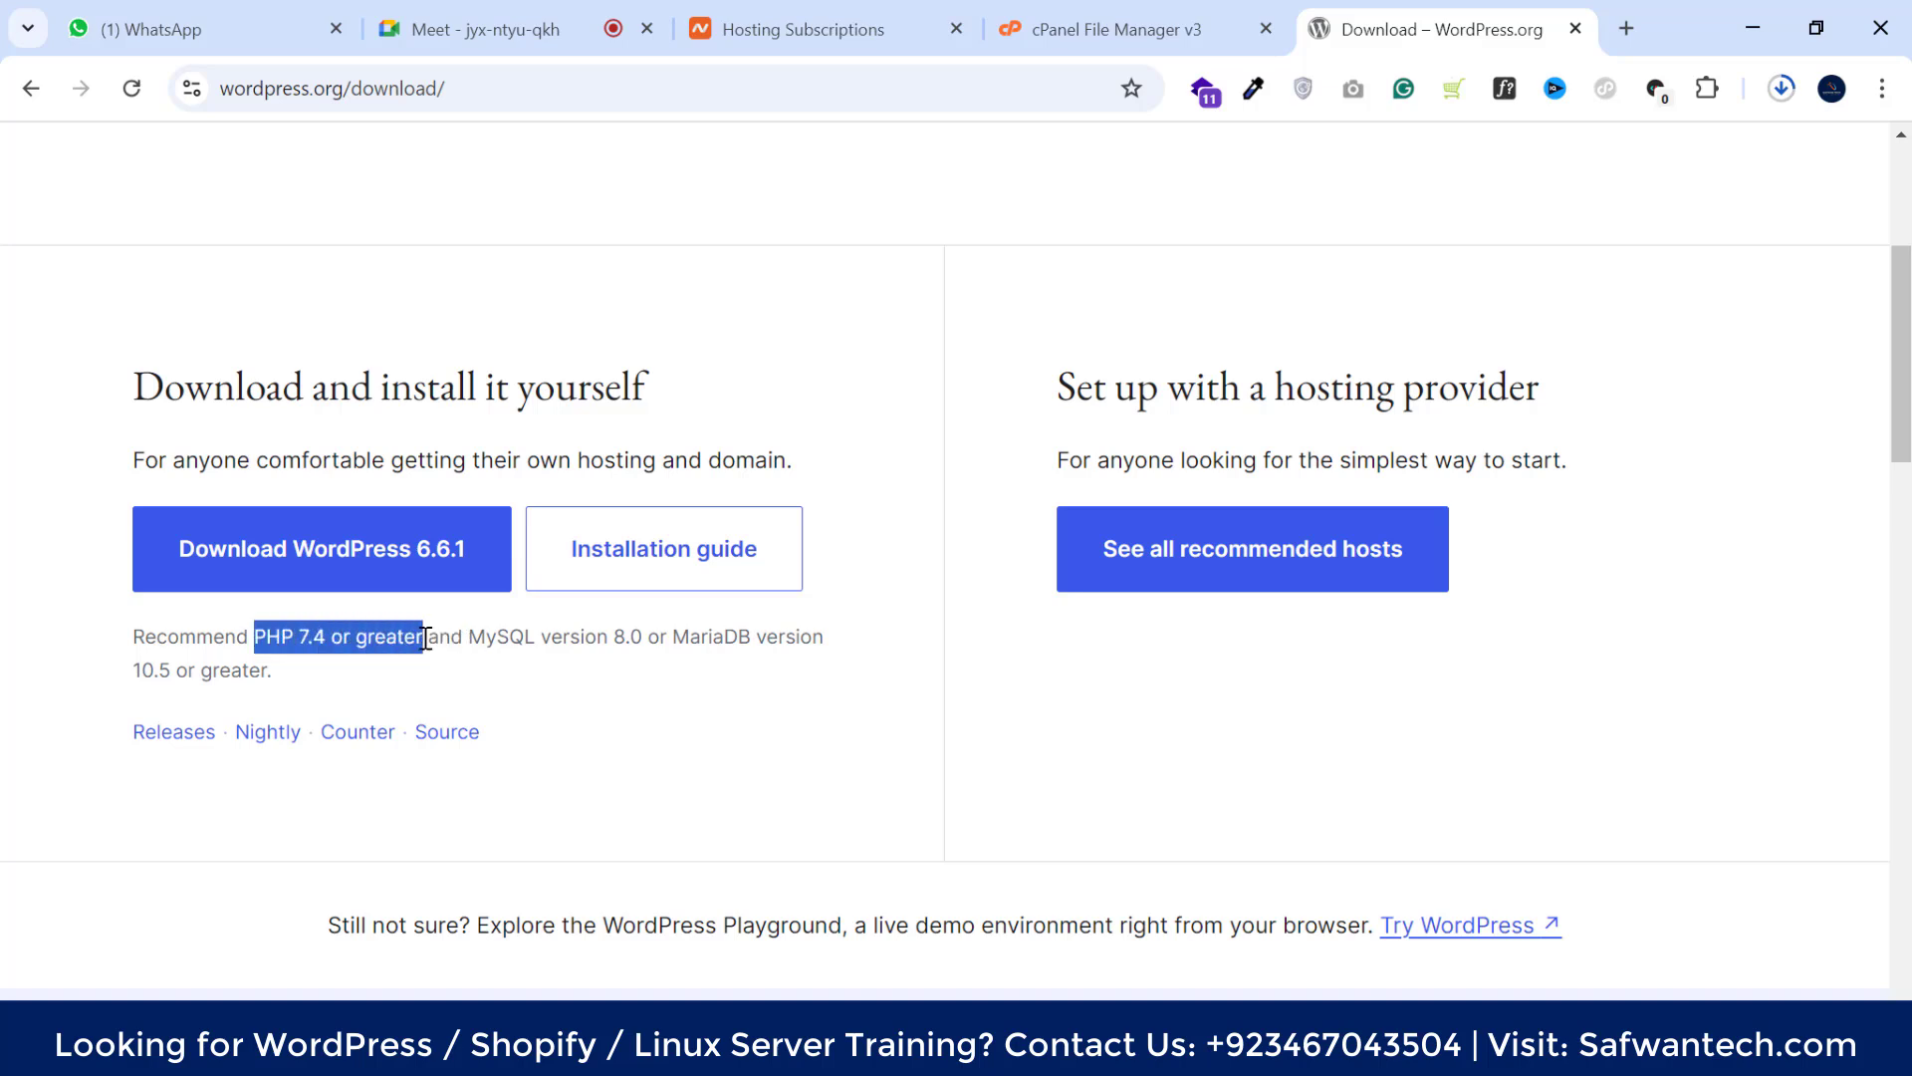
left_click(426, 638)
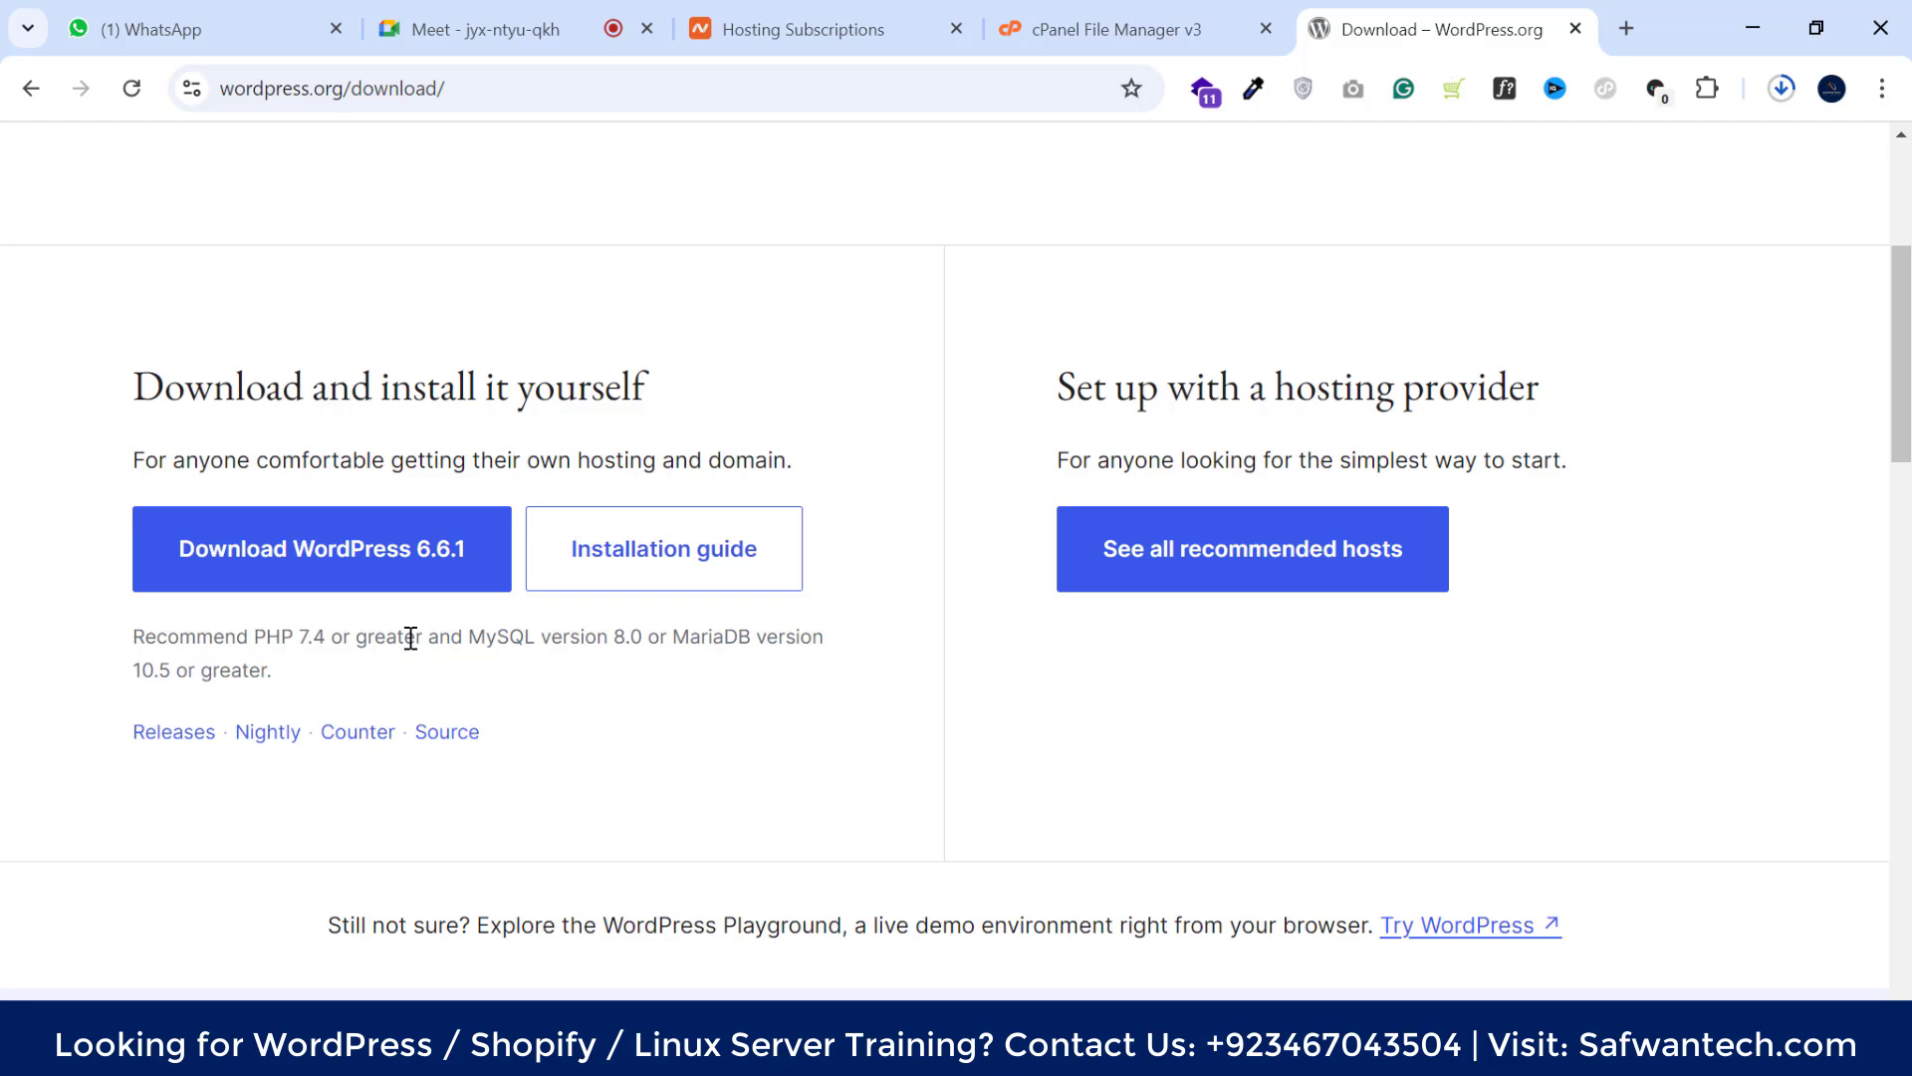
left_click(1074, 22)
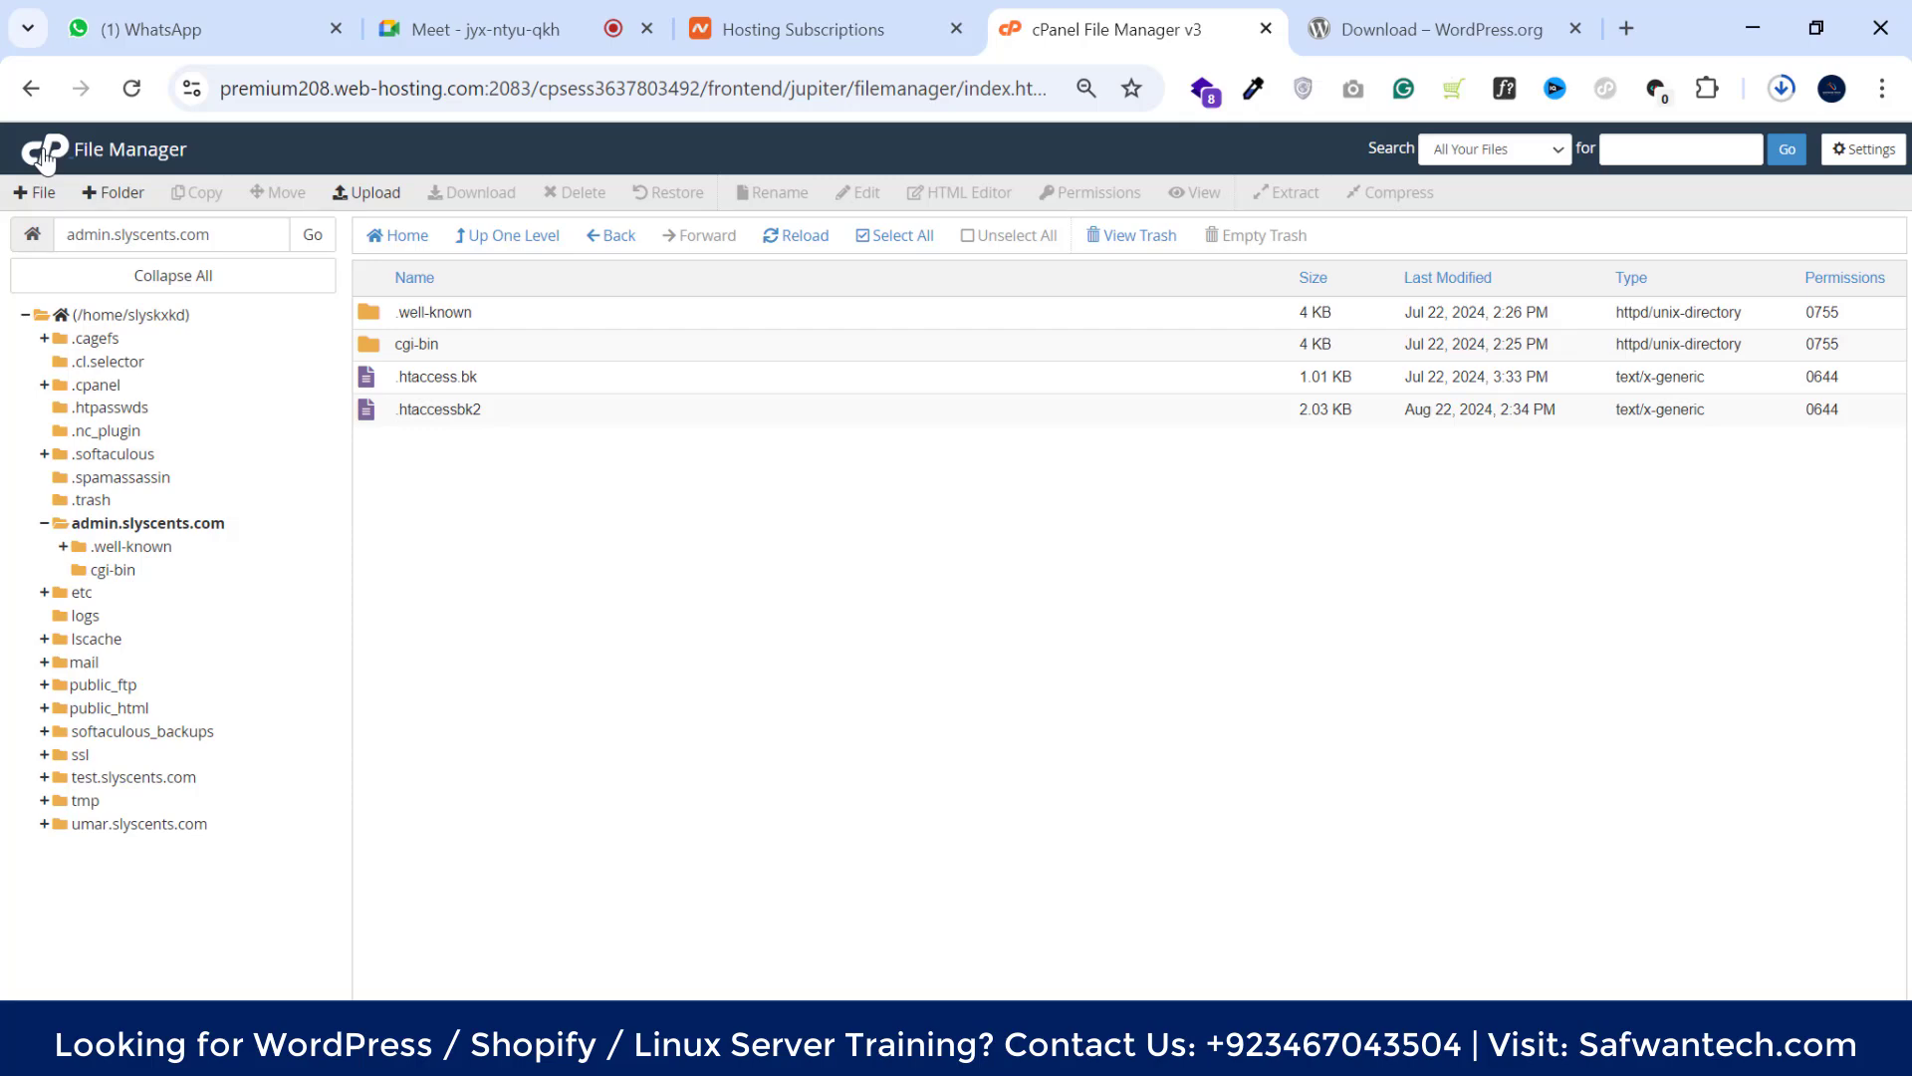
Return to the cPanel Tools home page and scroll down to the Software section
left_click(44, 155)
scroll(796, 597, "down", 3)
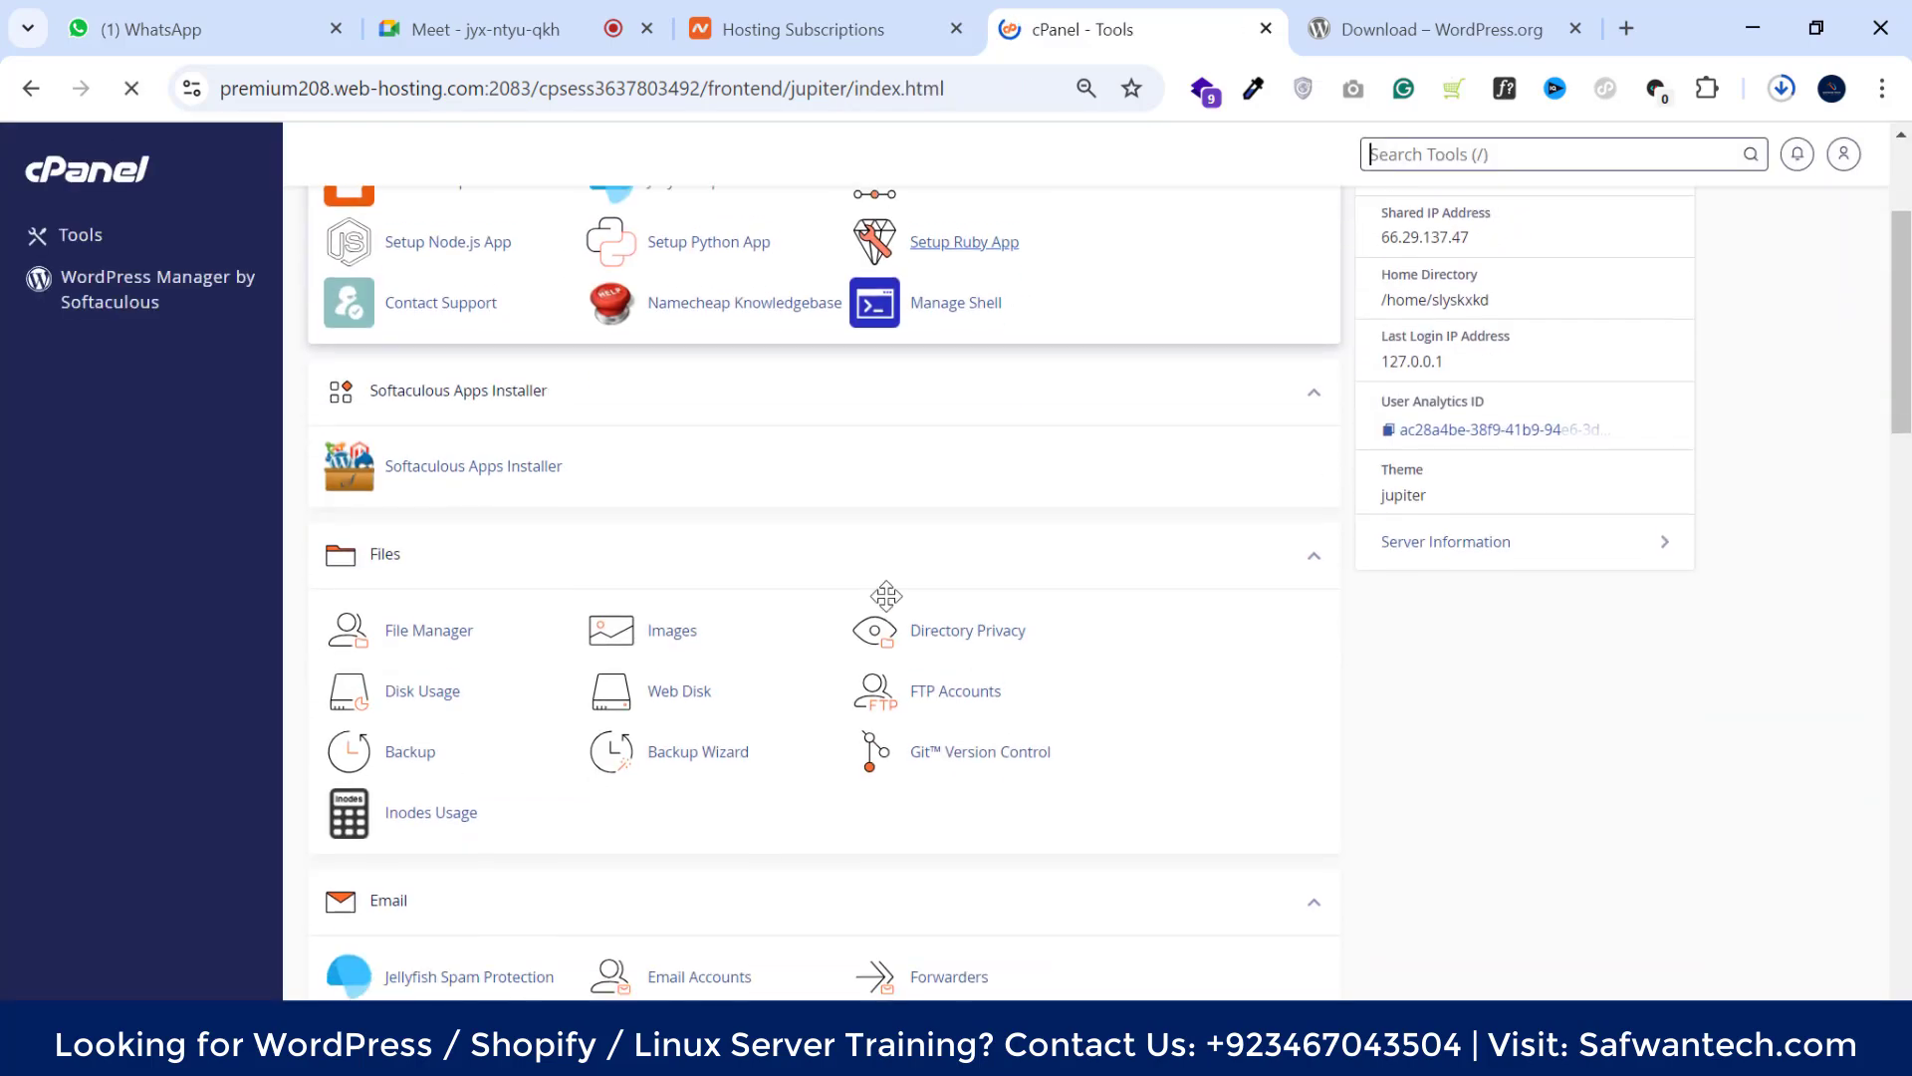
middle_click(682, 686)
scroll(682, 688, "down", 2)
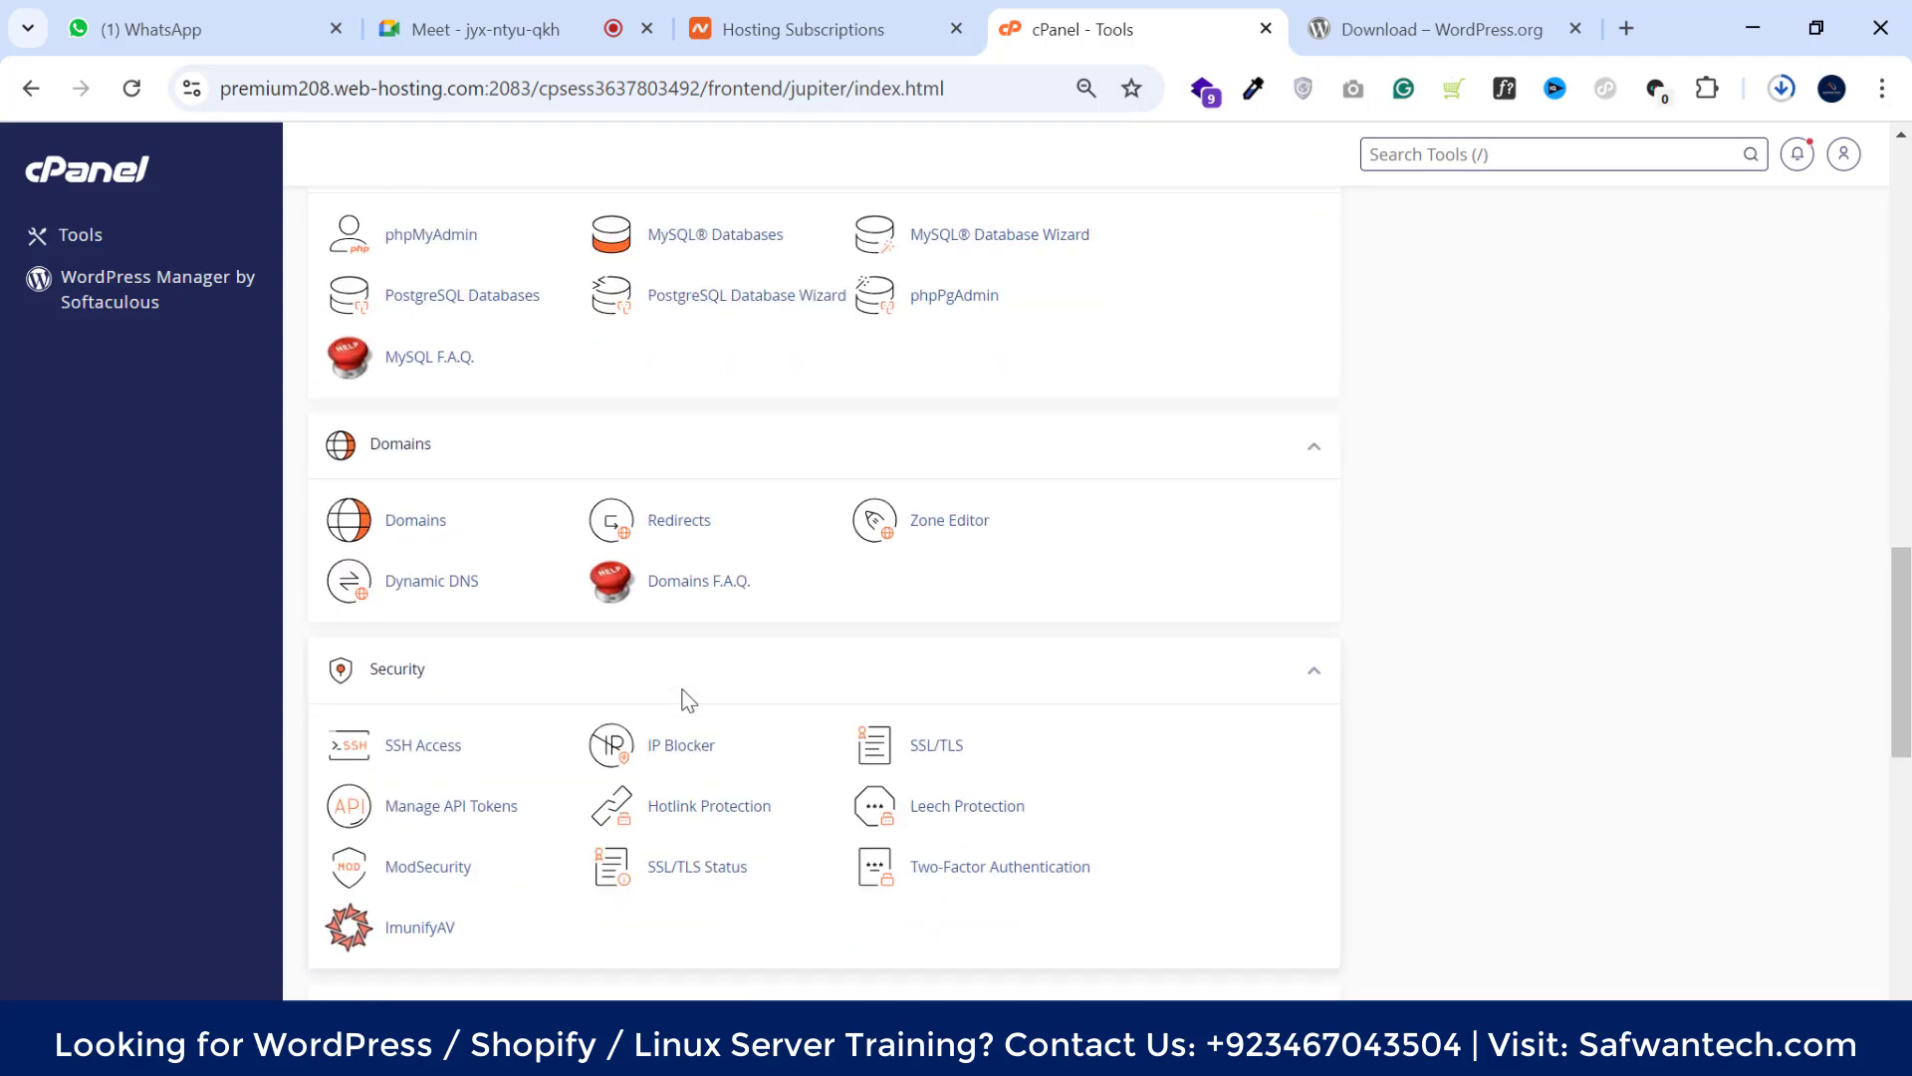
scroll(682, 689, "up", 7)
scroll(683, 689, "down", 3)
scroll(687, 700, "down", 3)
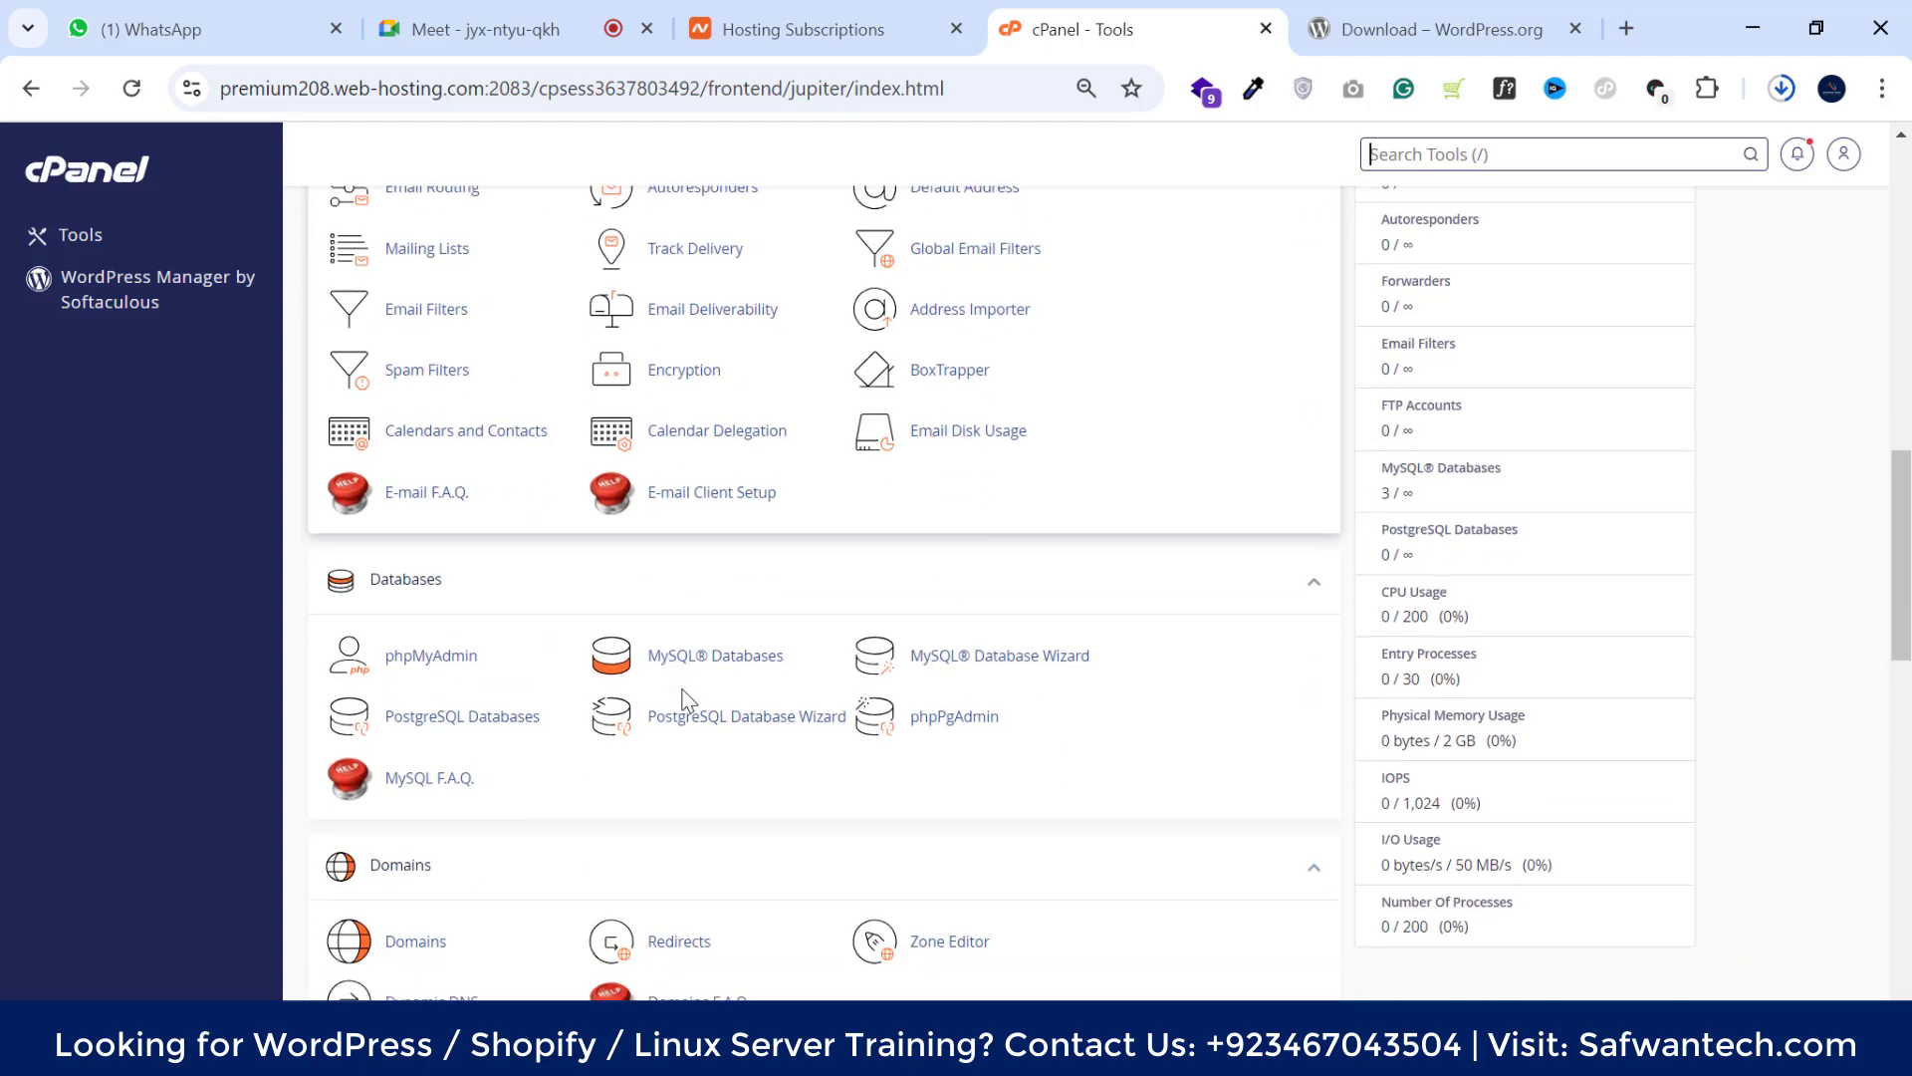
scroll(727, 632, "down", 4)
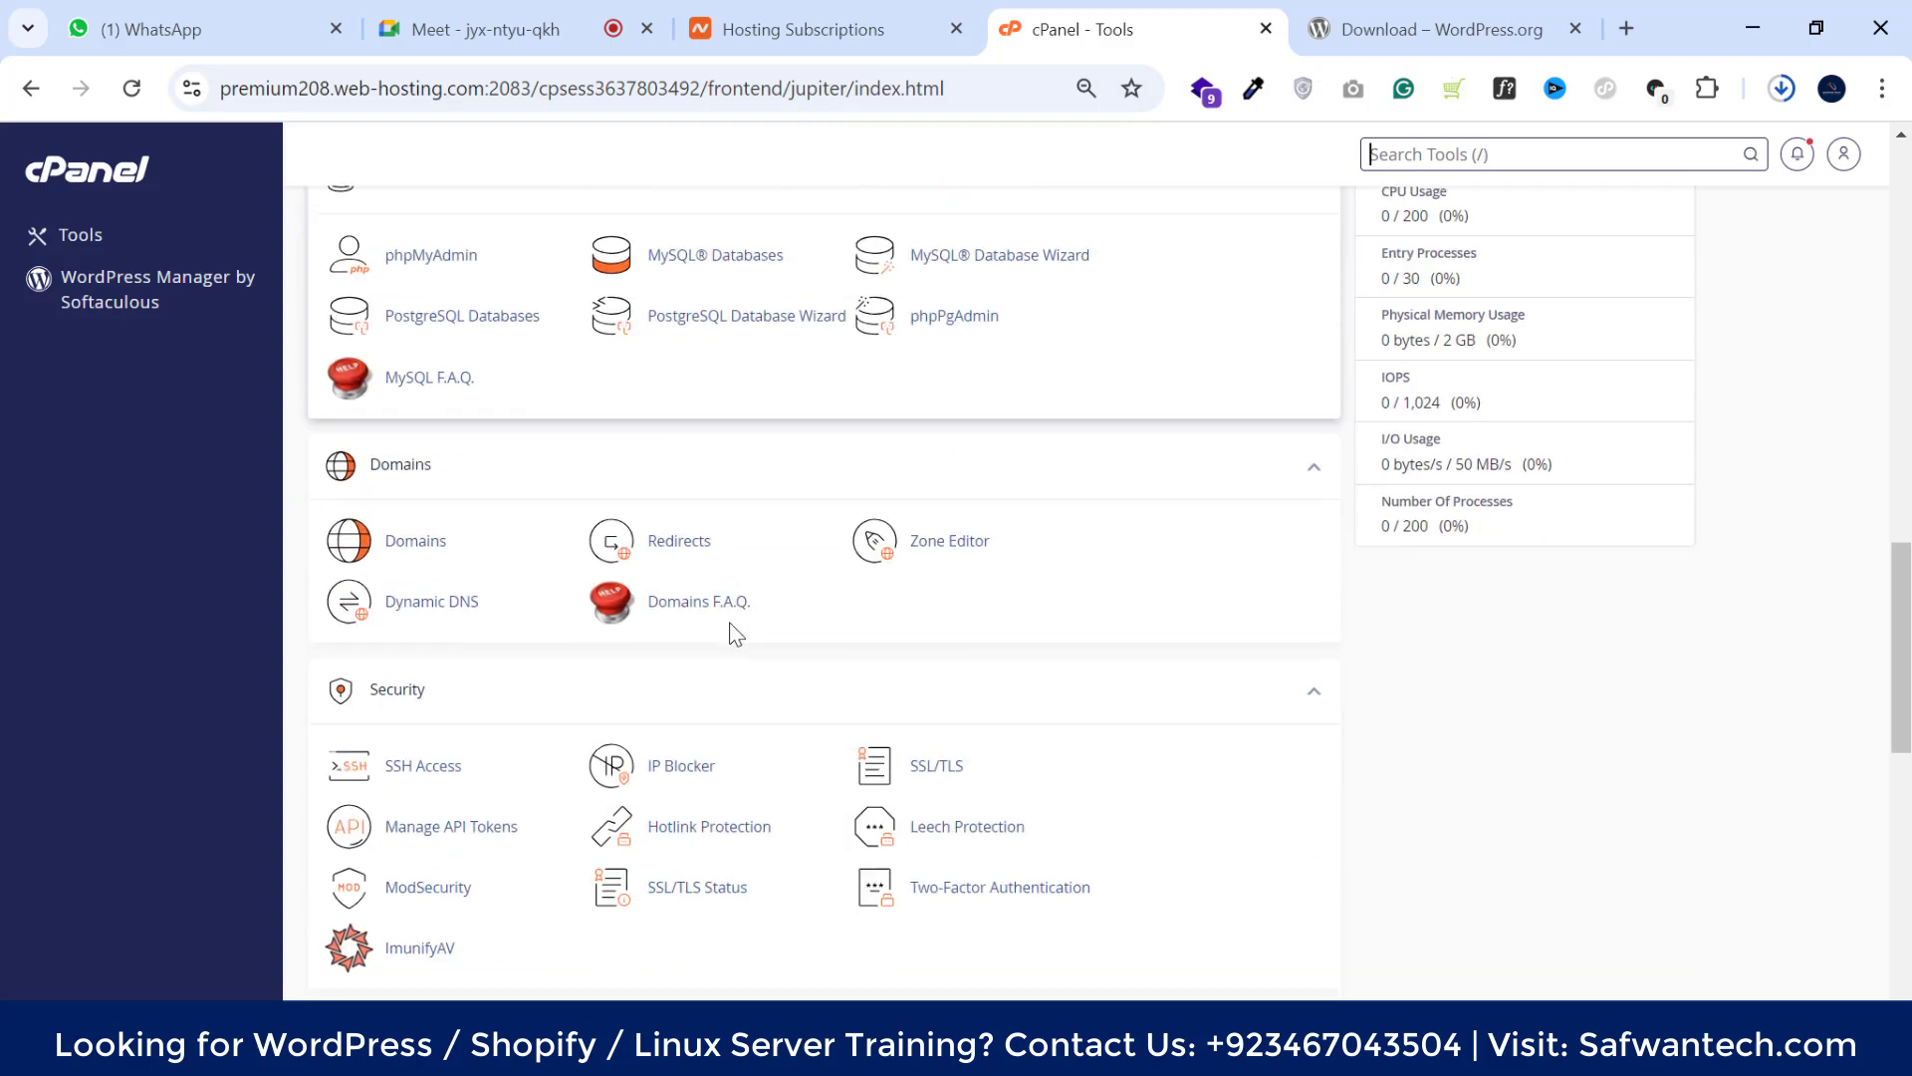
scroll(727, 633, "down", 3)
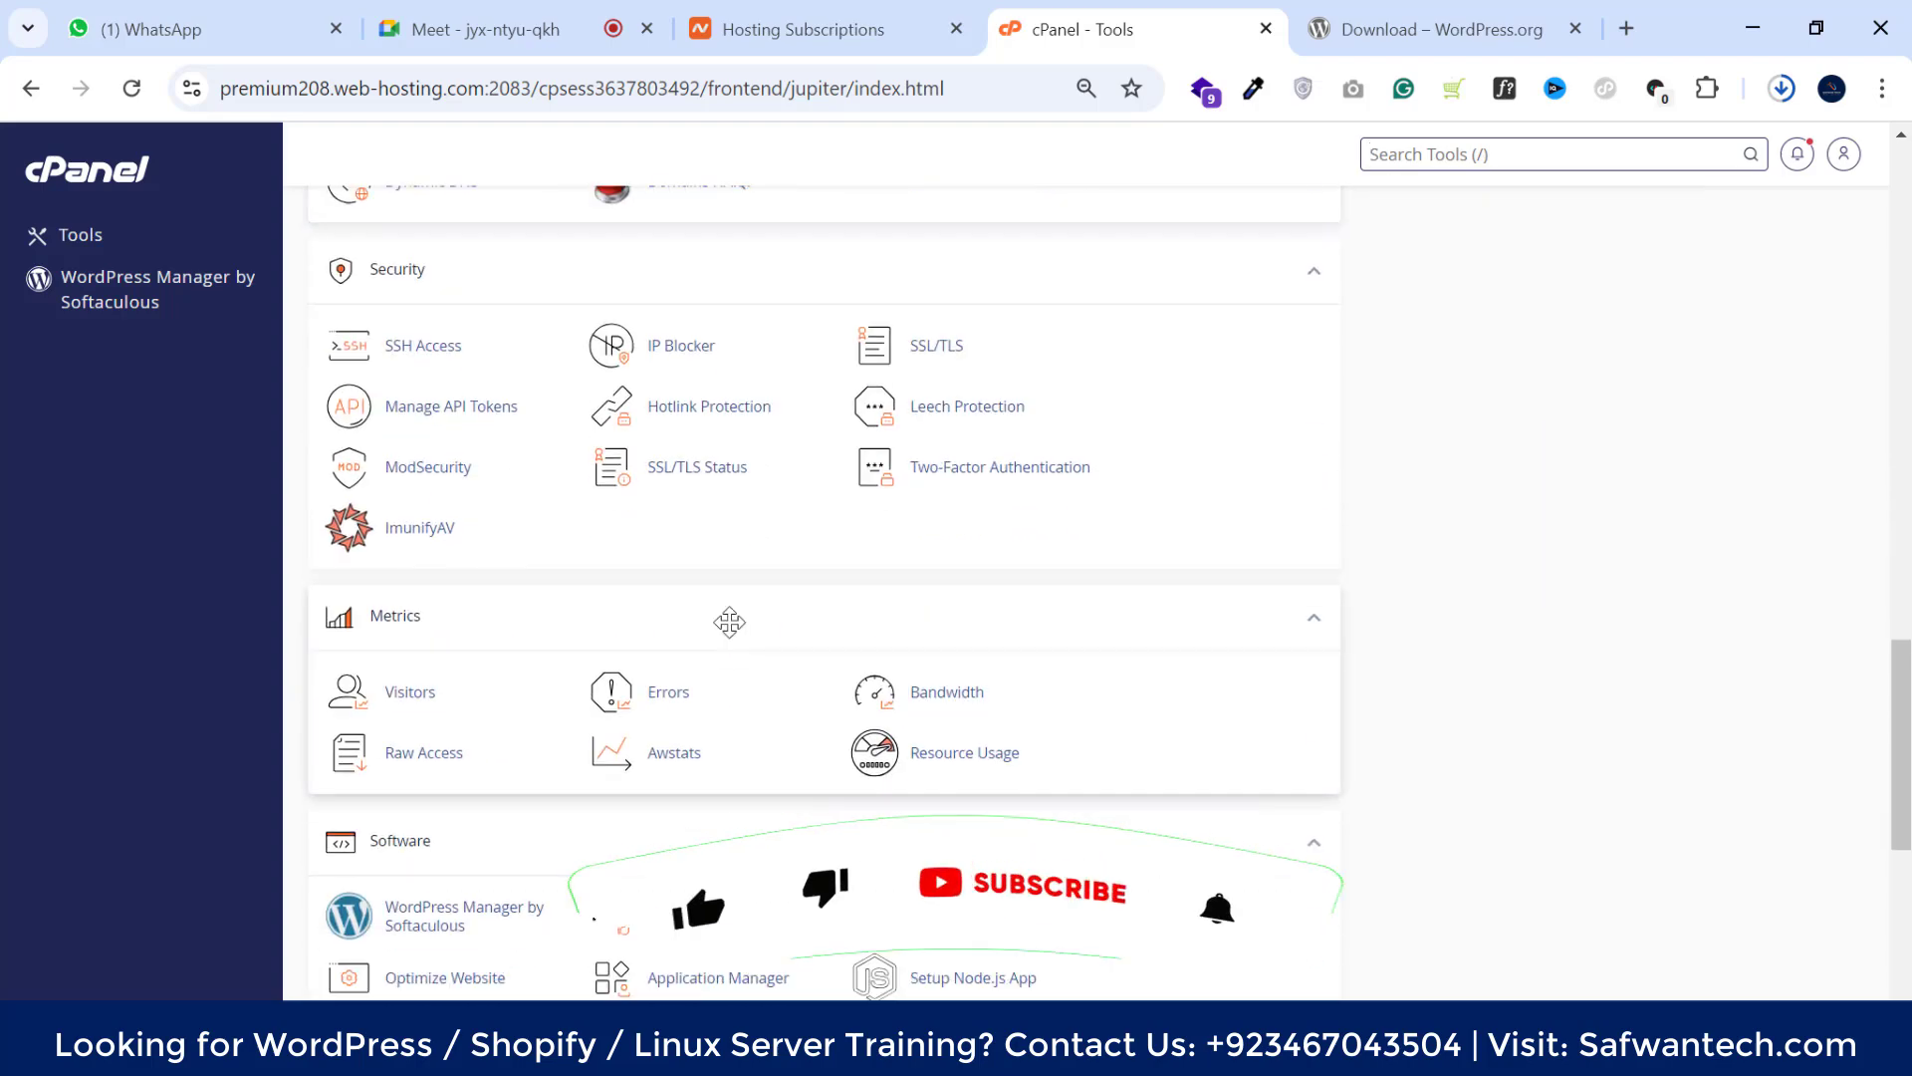
scroll(726, 623, "down", 4)
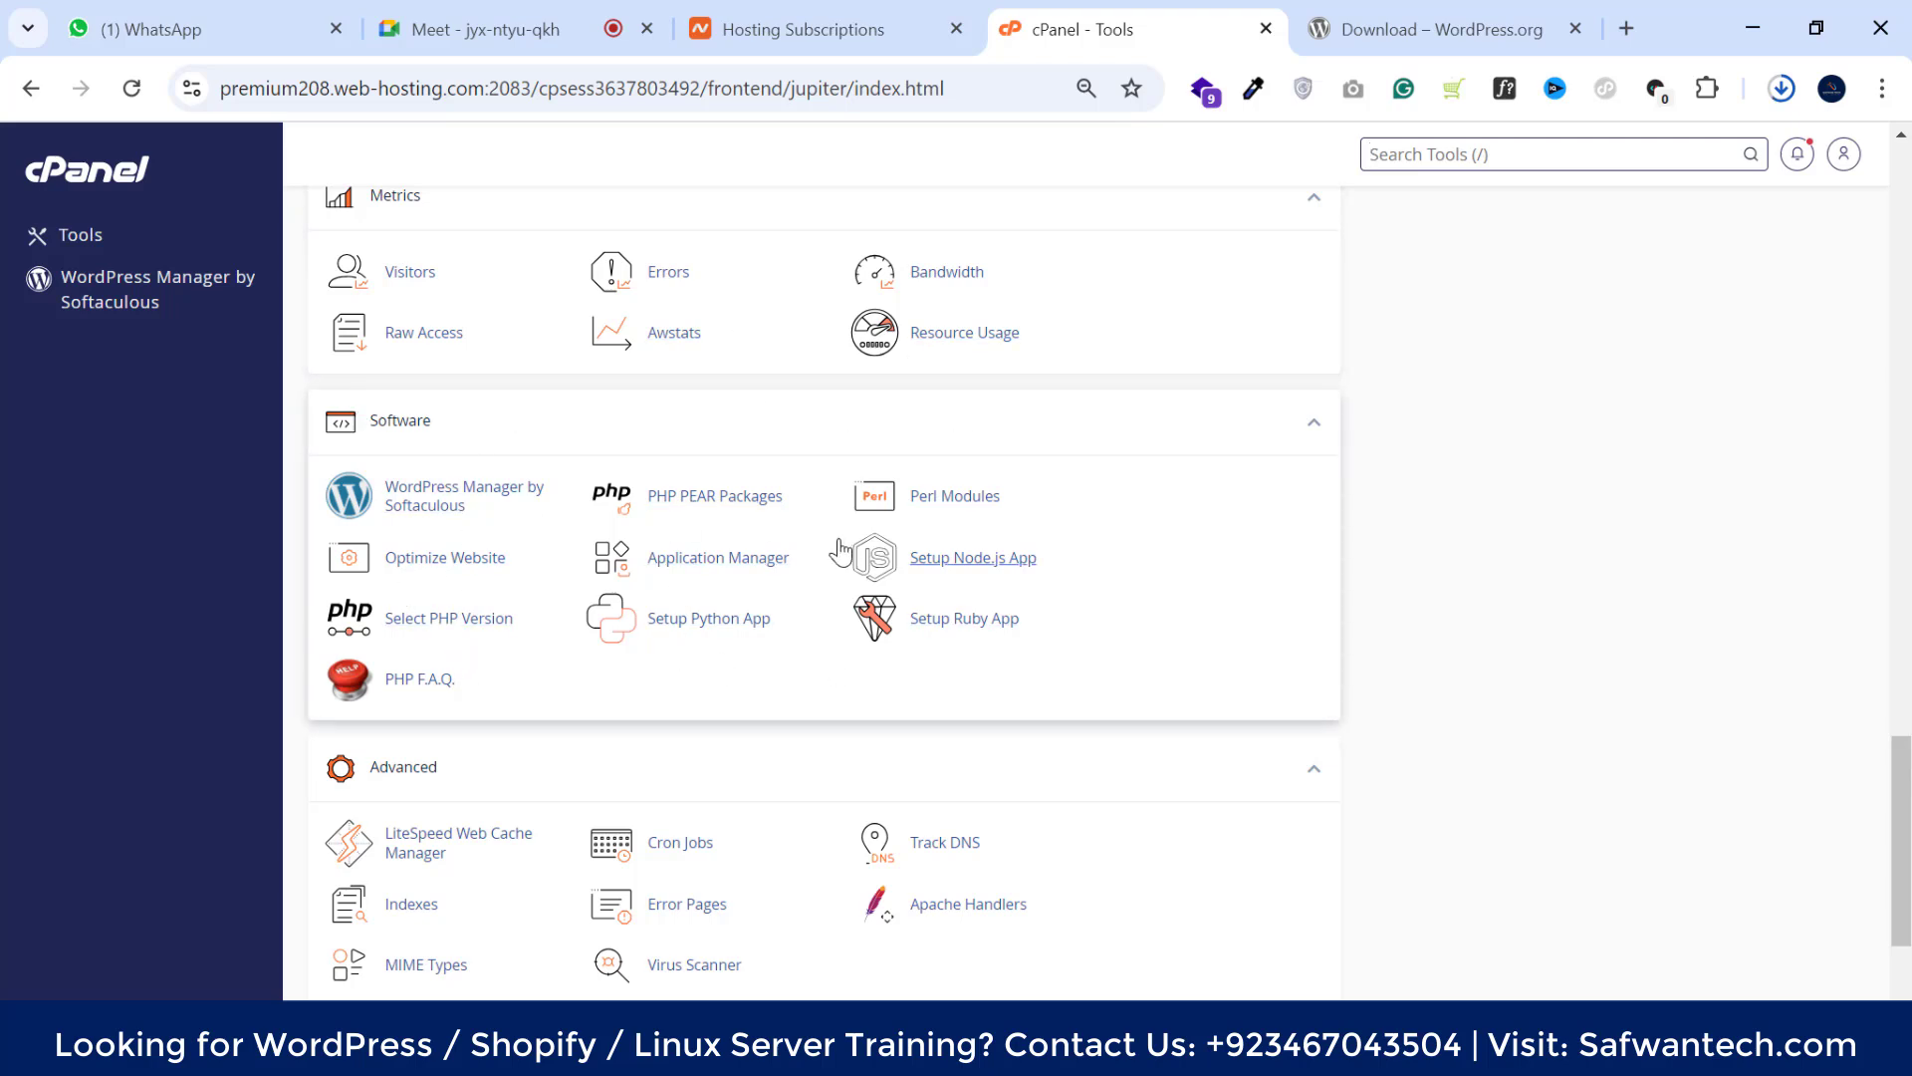
Open Select PHP Version and review the available versions, leaving PHP 8.1 current
left_click(450, 622)
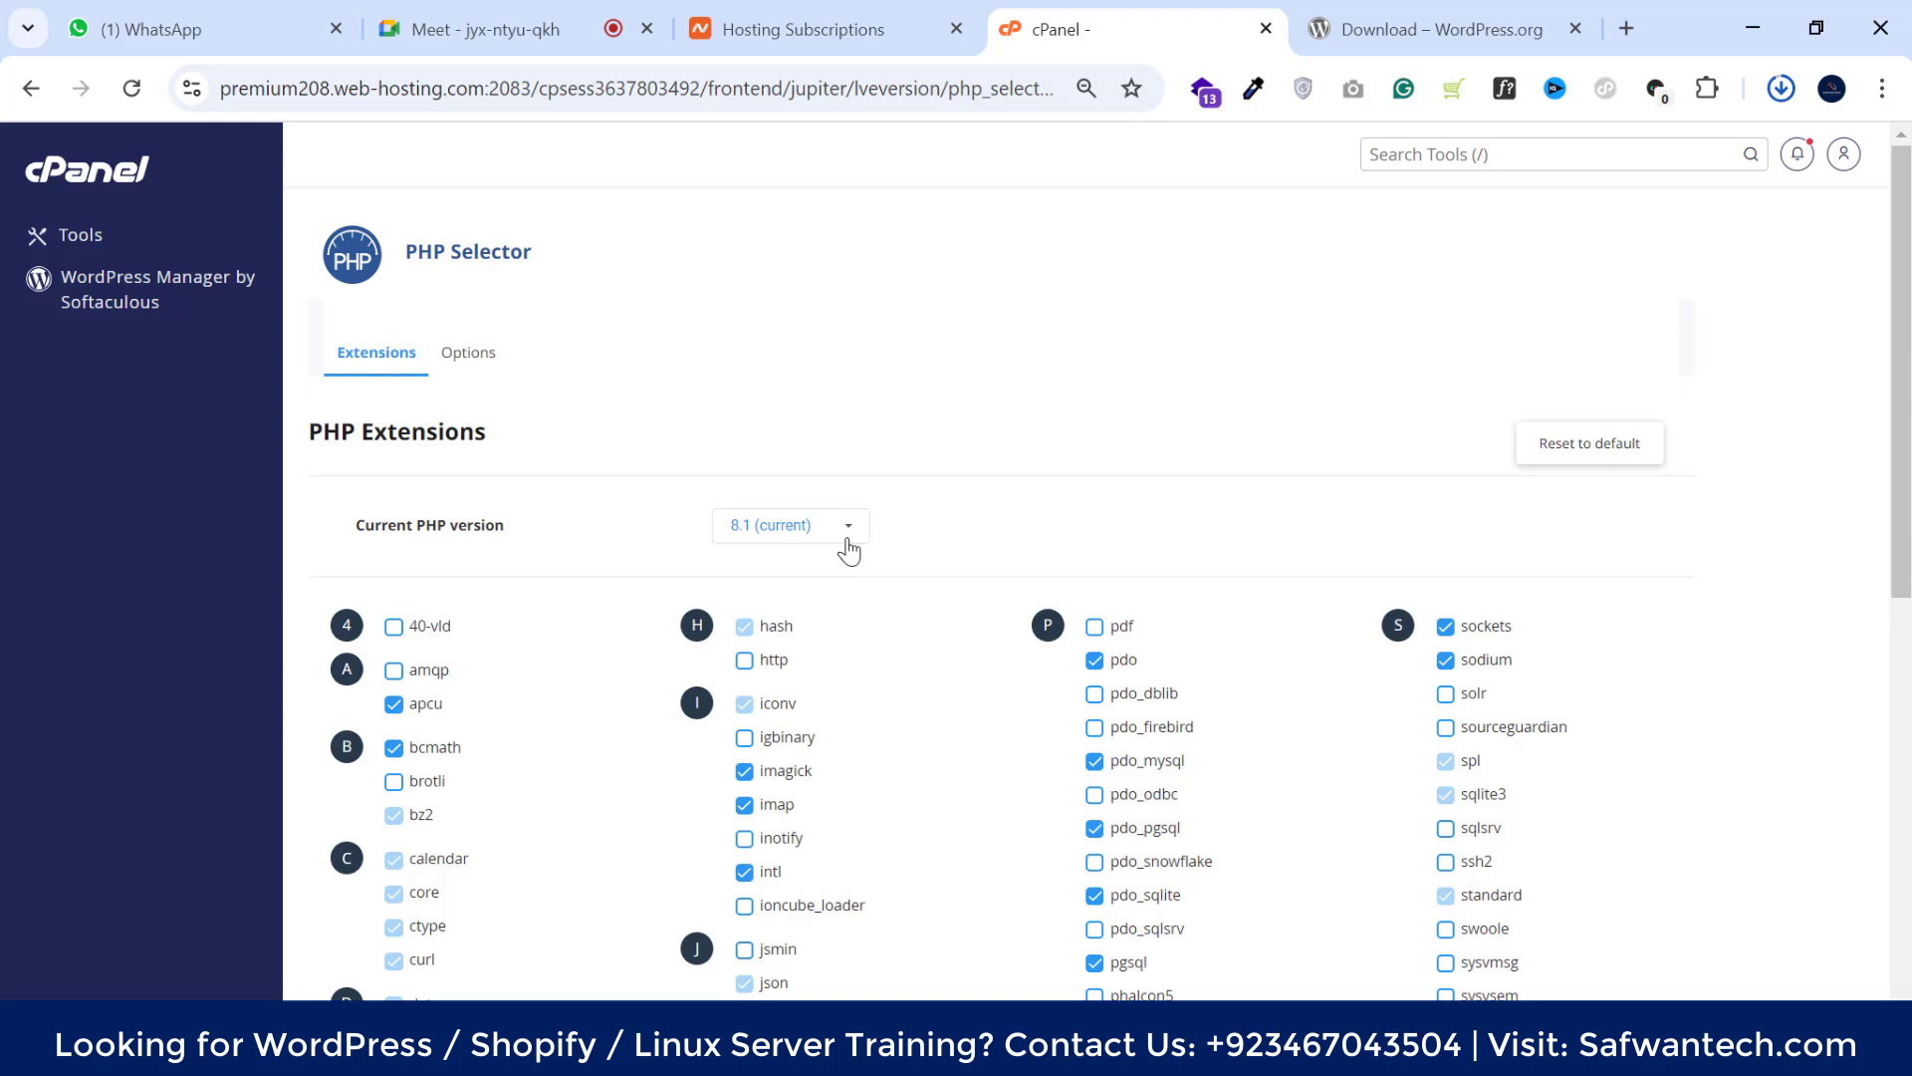
left_click(848, 528)
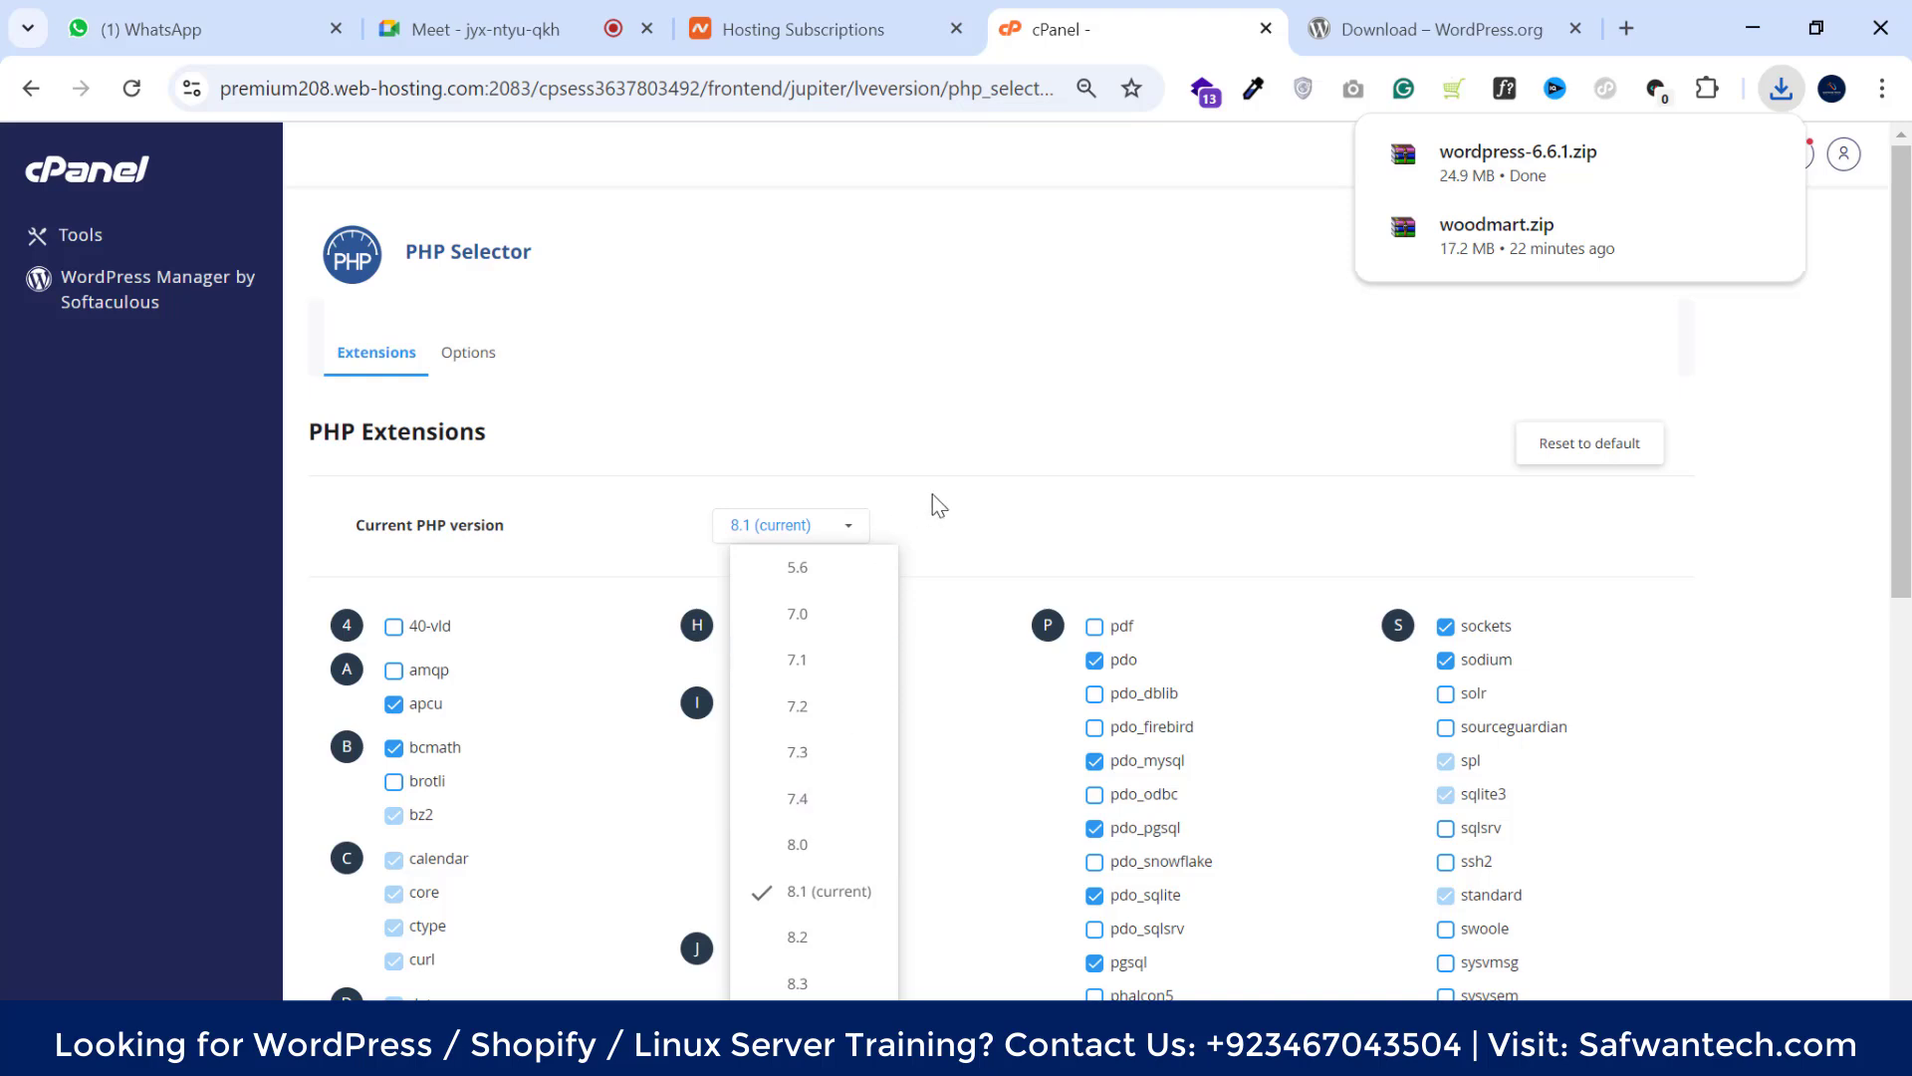
left_click(978, 488)
left_click(846, 527)
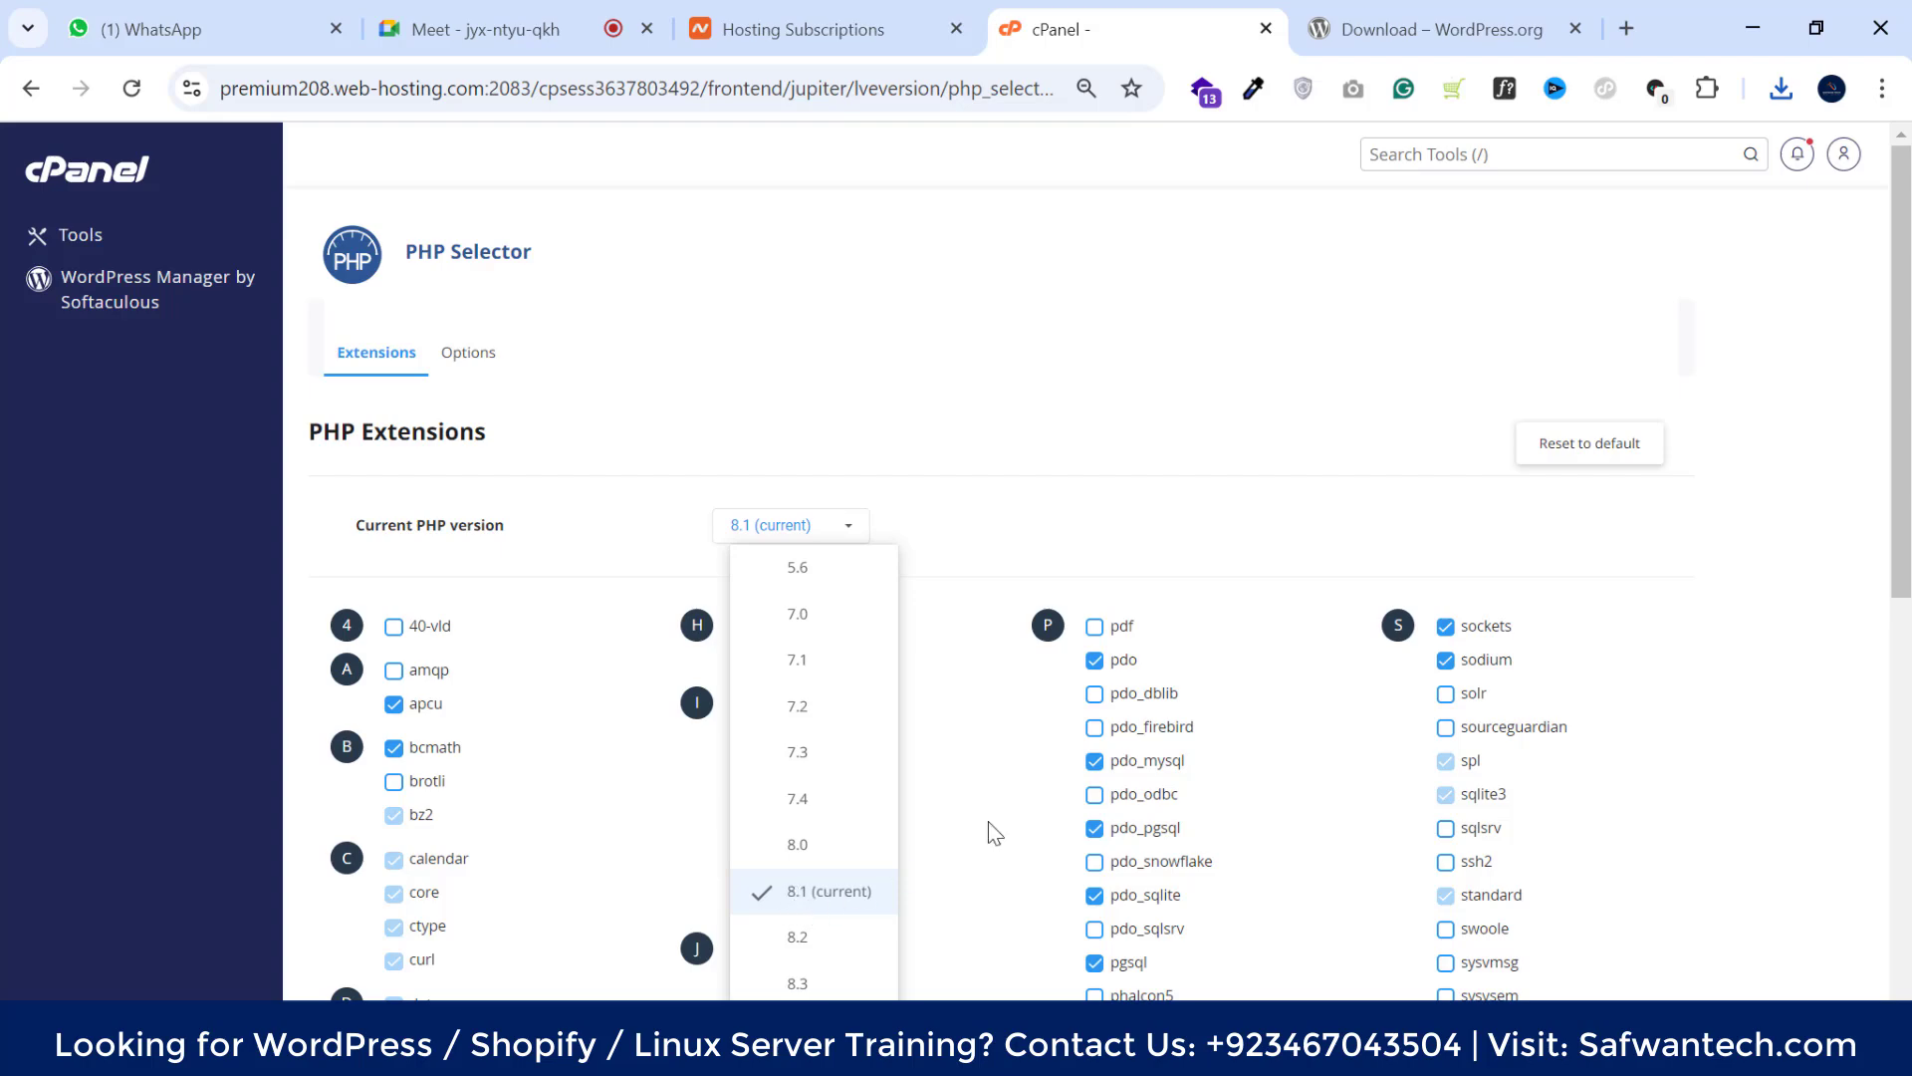
left_click(1165, 503)
Scroll through the PHP 8.1 extension checkboxes to confirm the needed ones are enabled
scroll(922, 518, "down", 4)
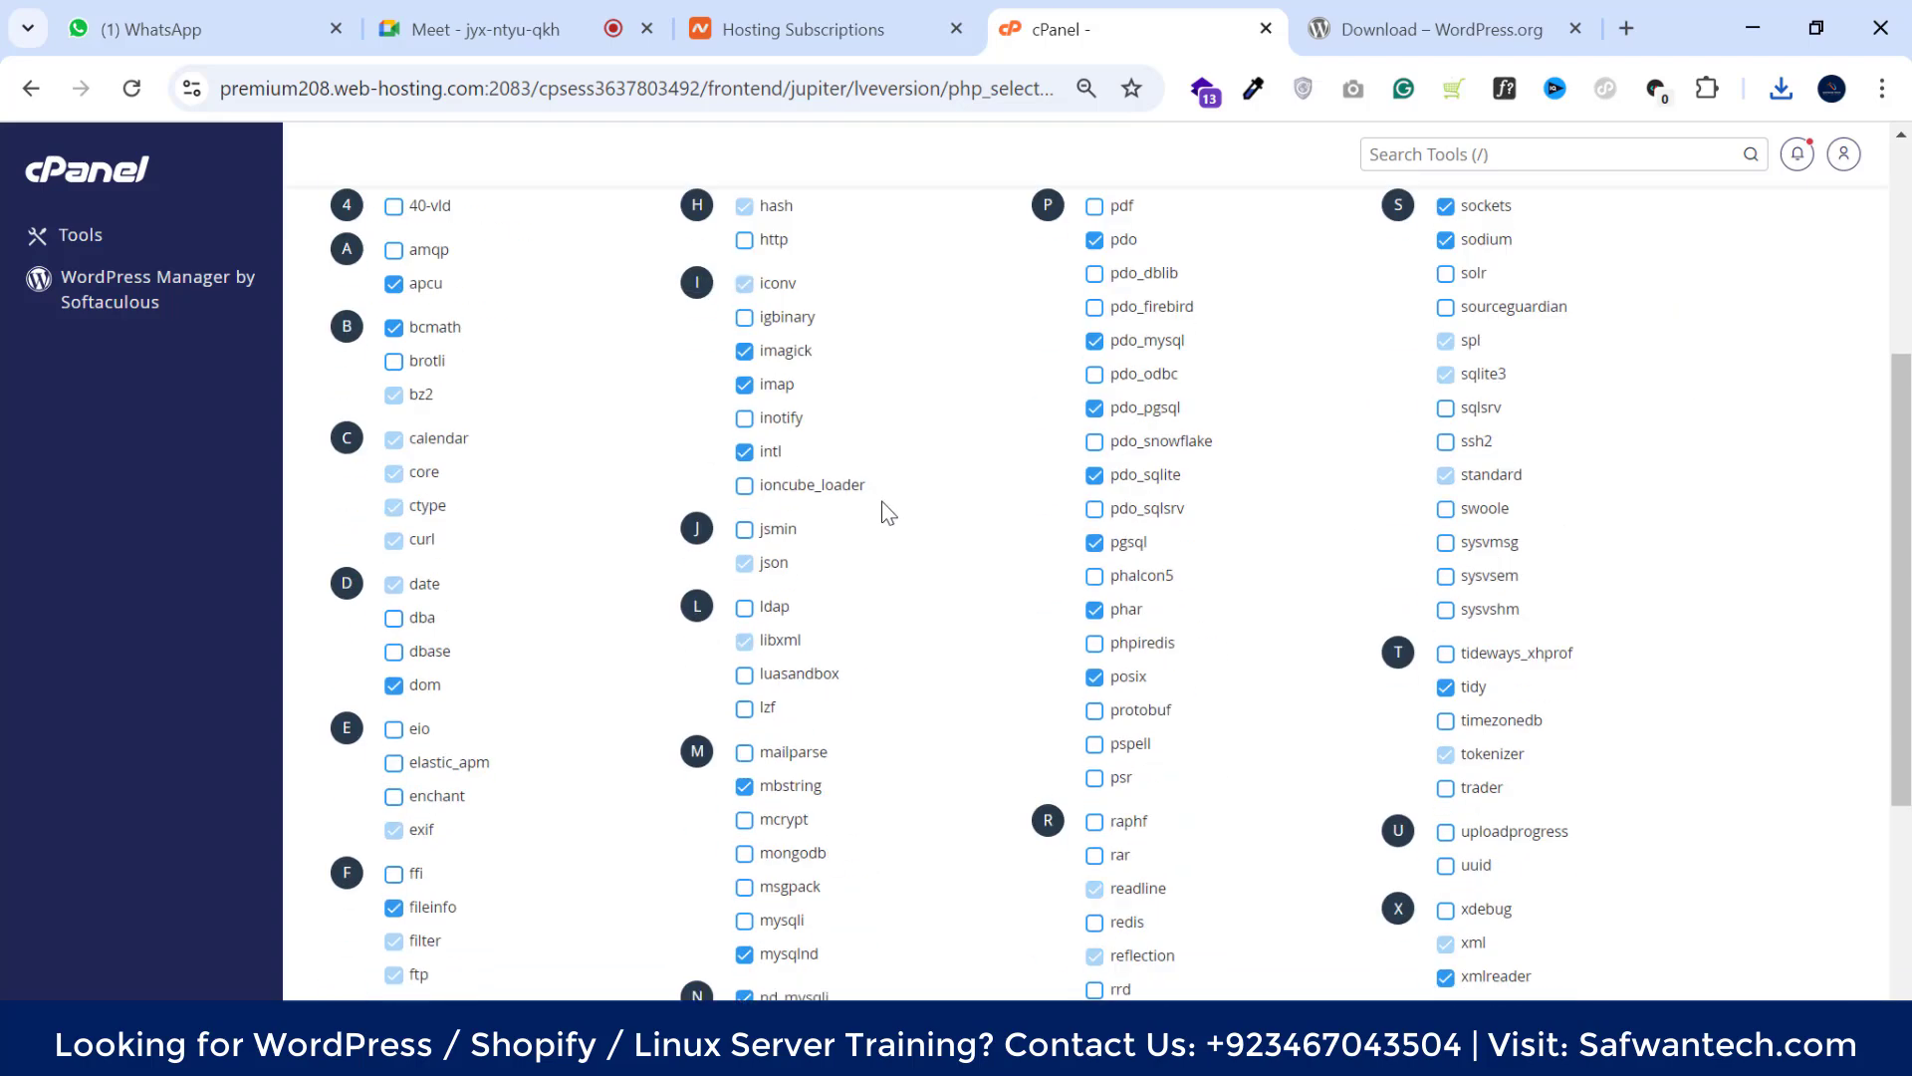
scroll(697, 513, "up", 1)
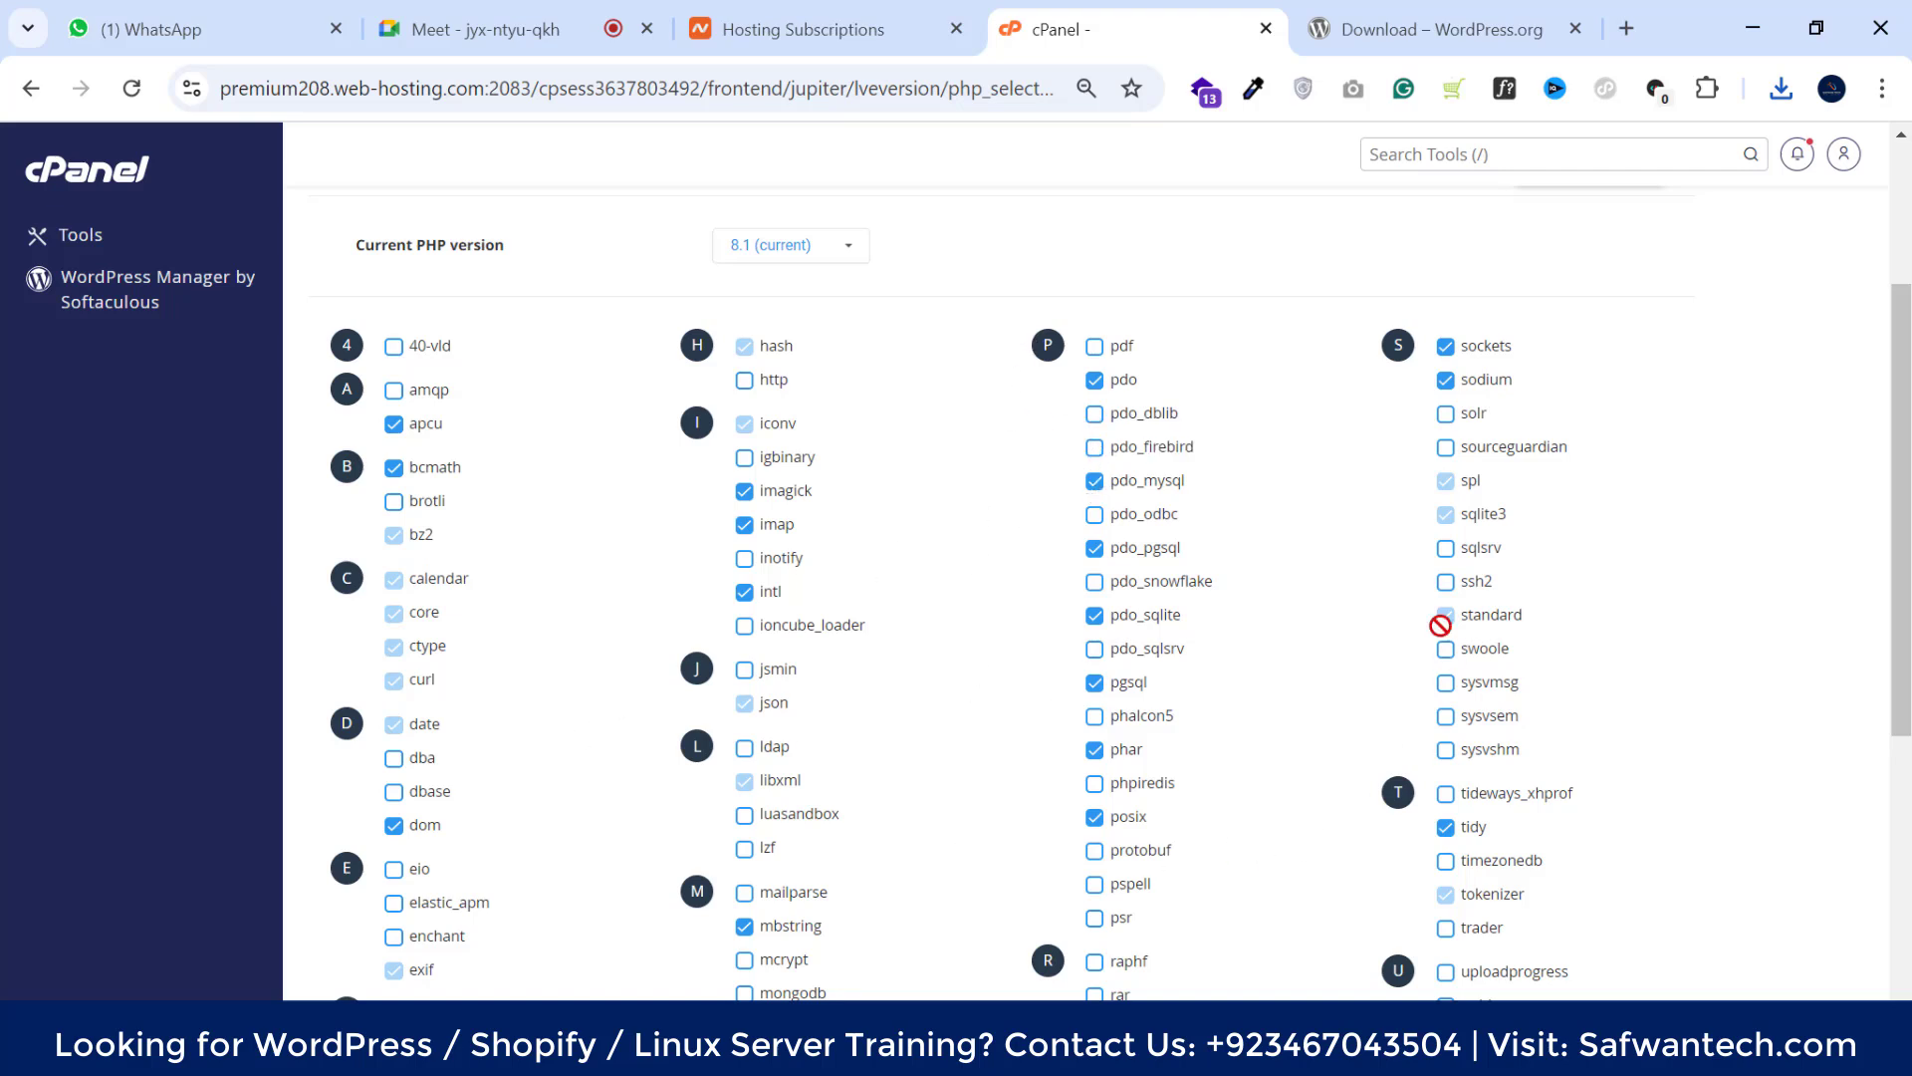
scroll(976, 677, "down", 3)
scroll(842, 687, "down", 3)
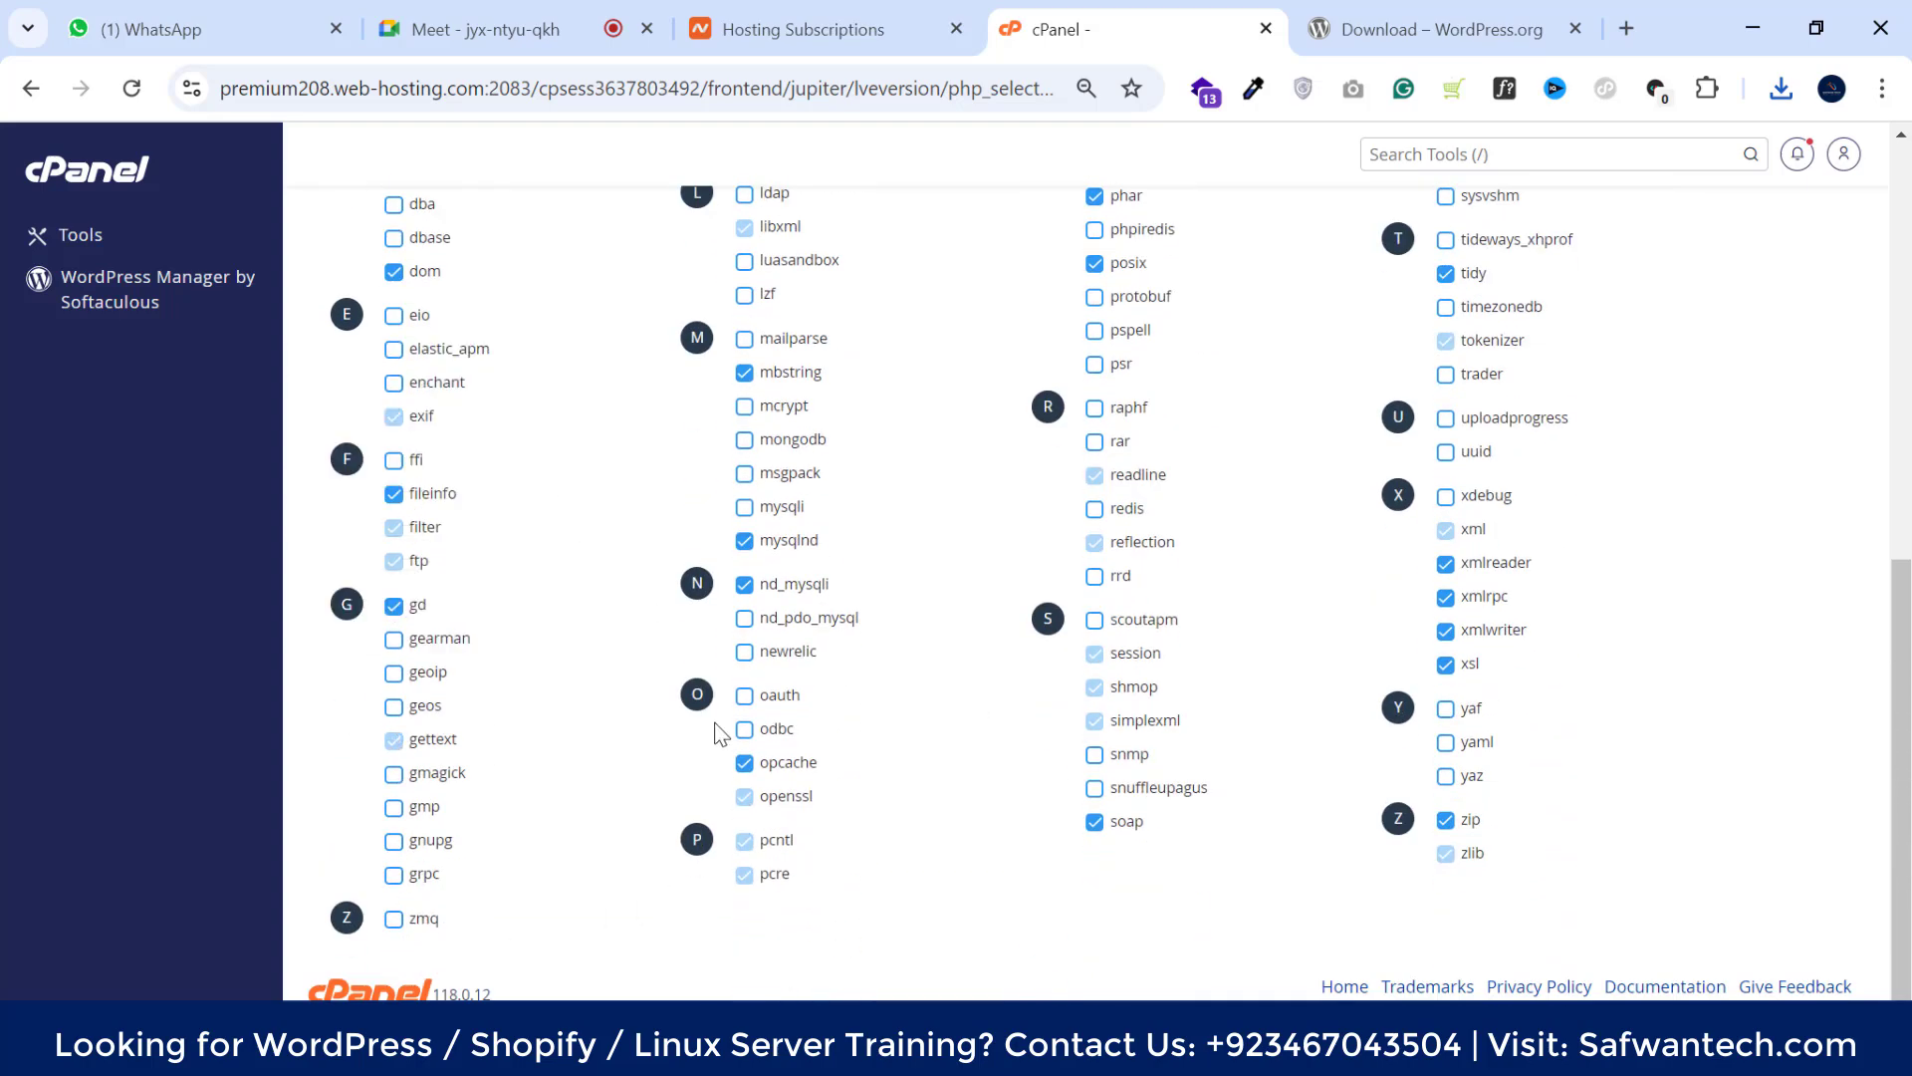
scroll(1050, 772, "up", 3)
scroll(1054, 775, "down", 2)
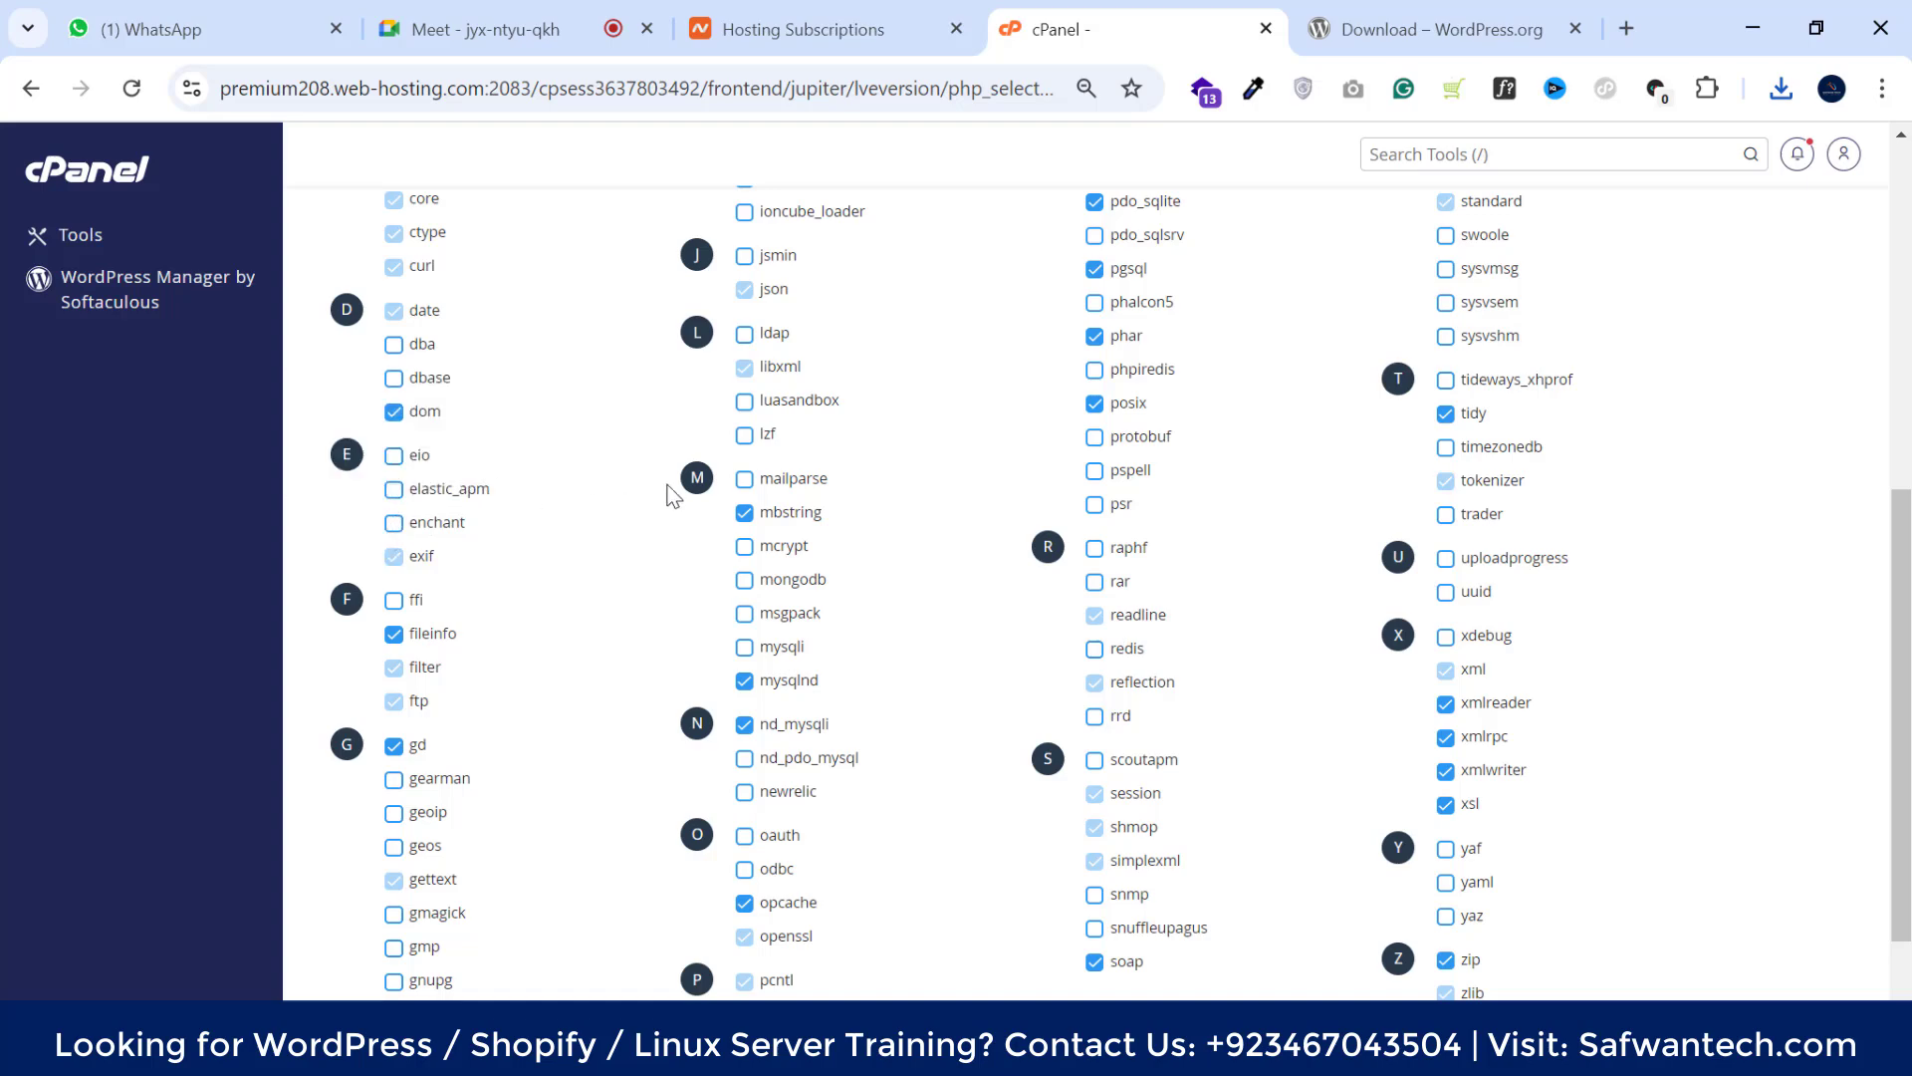
scroll(668, 493, "up", 4)
scroll(668, 493, "down", 3)
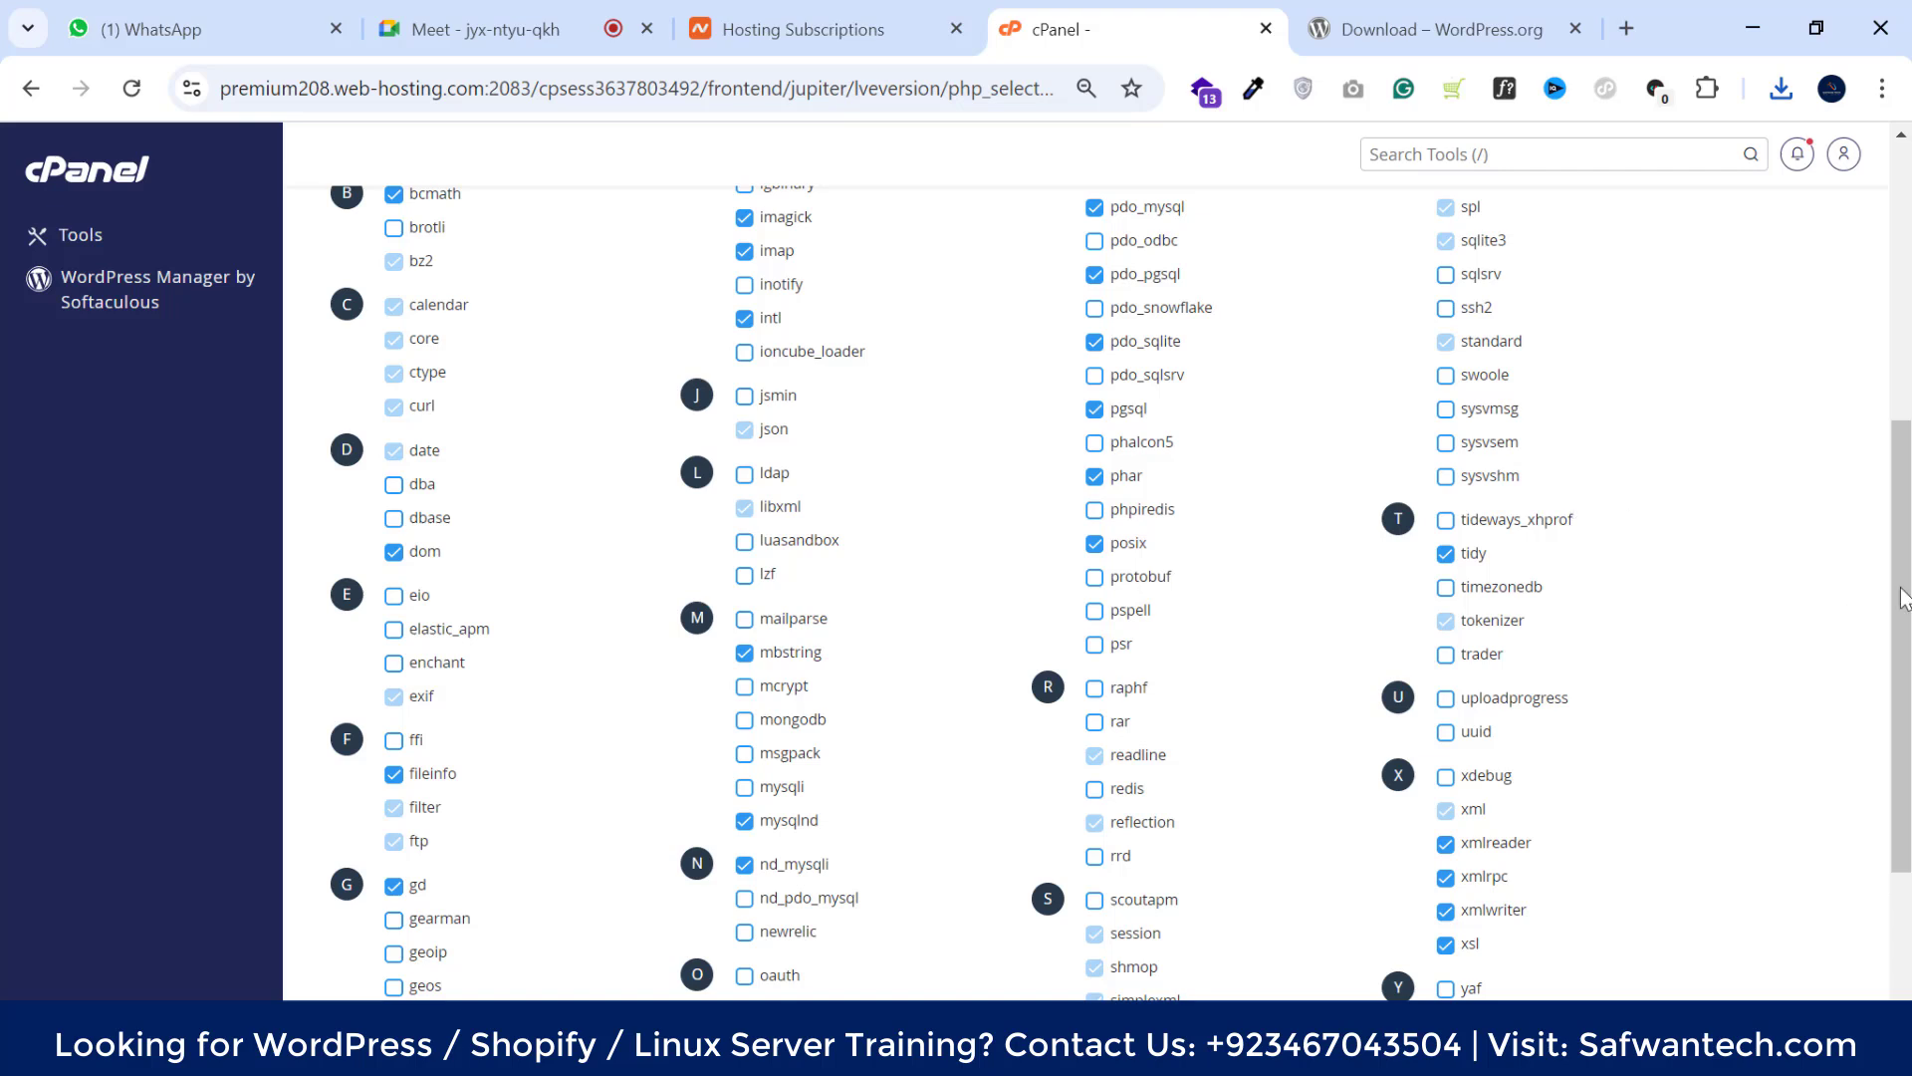
left_click_drag(1904, 597, 1878, 319)
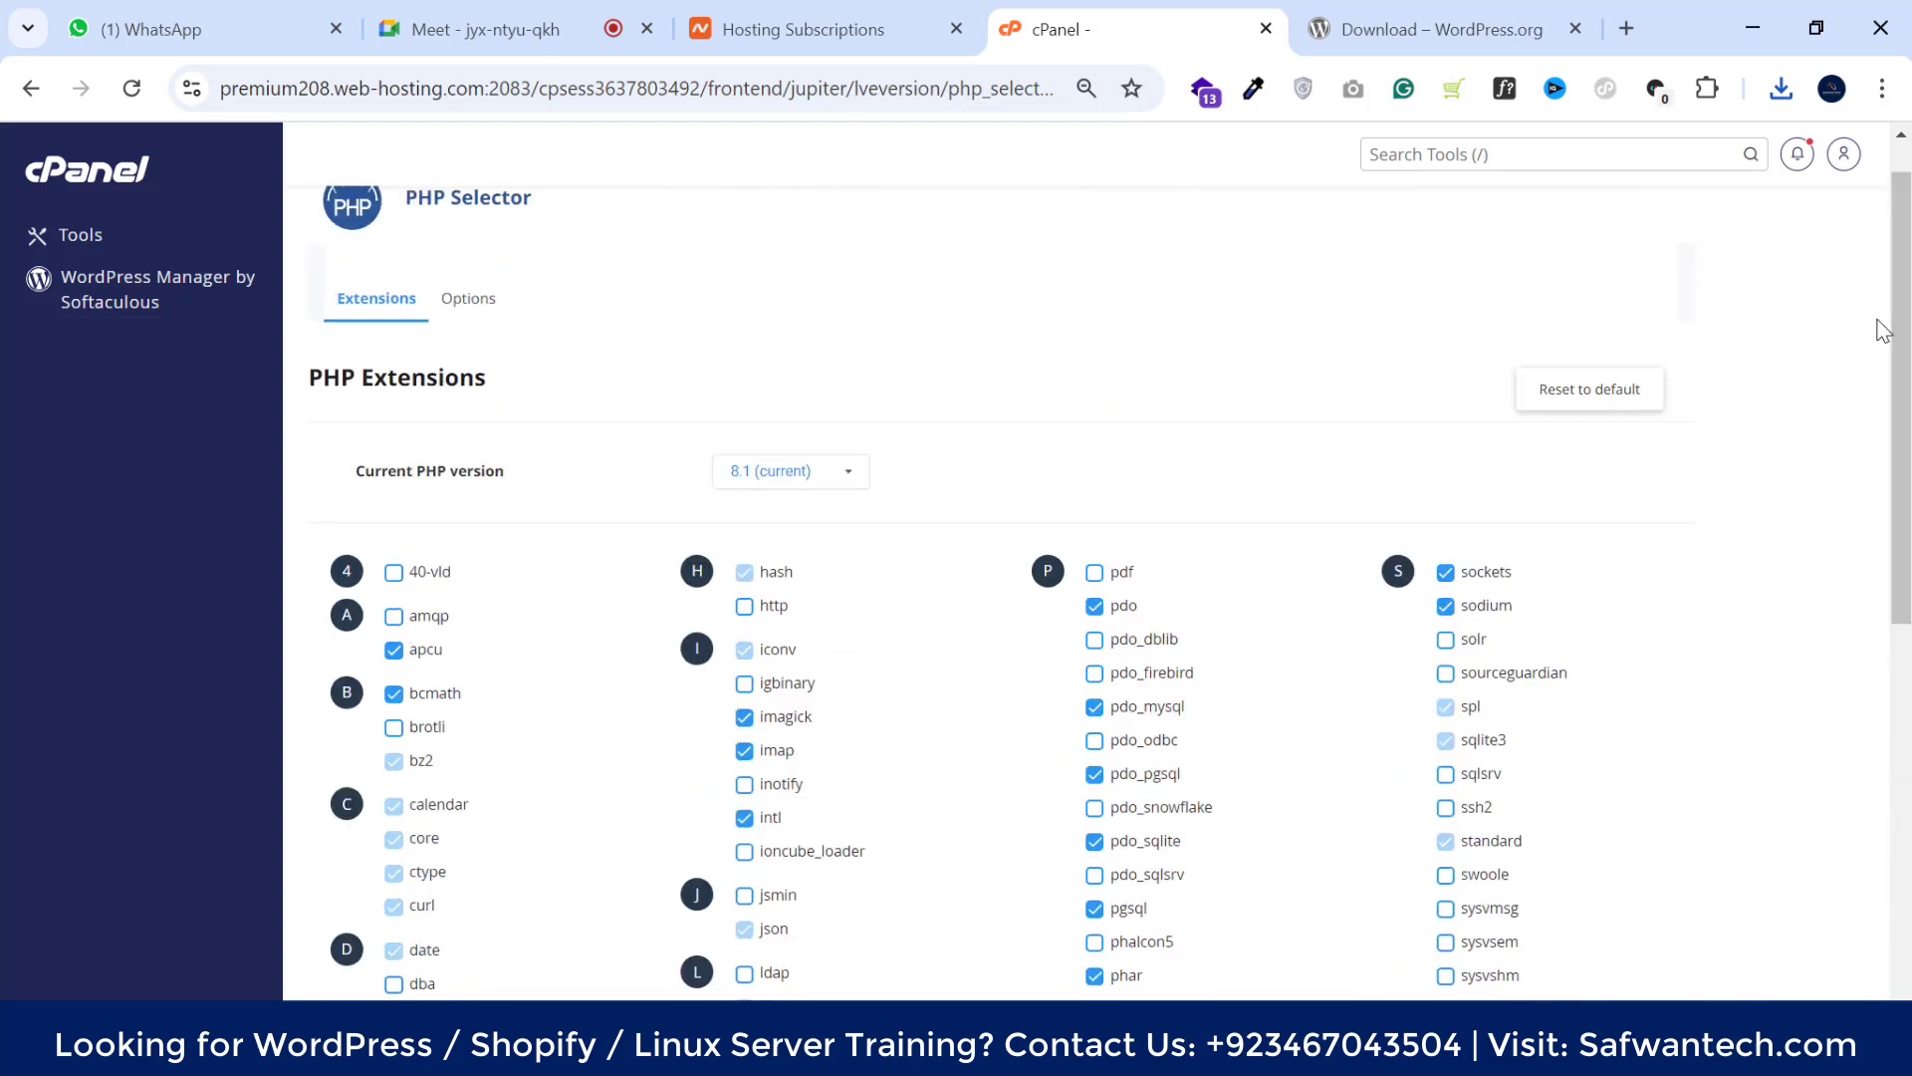
scroll(1266, 403, "up", 1)
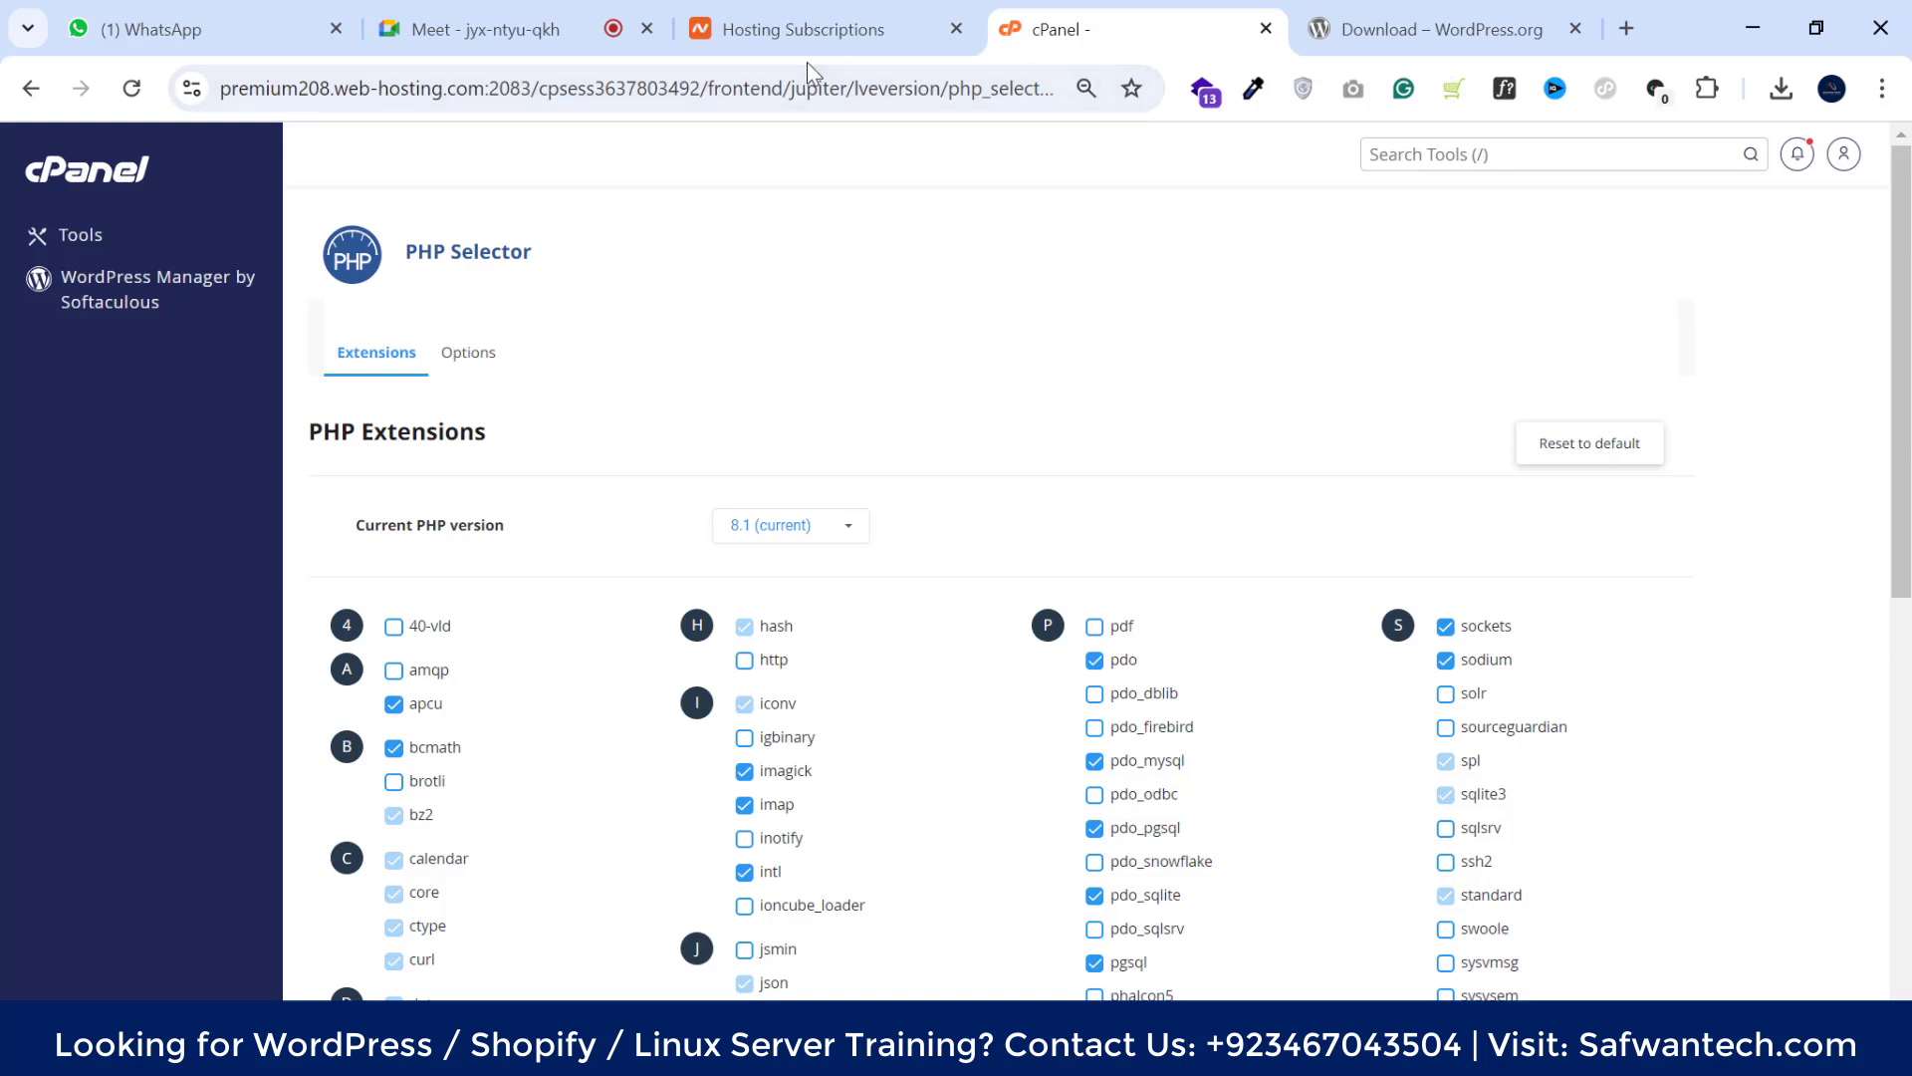
Open File Manager and check that public_html holds the main site's WordPress files
left_click(26, 193)
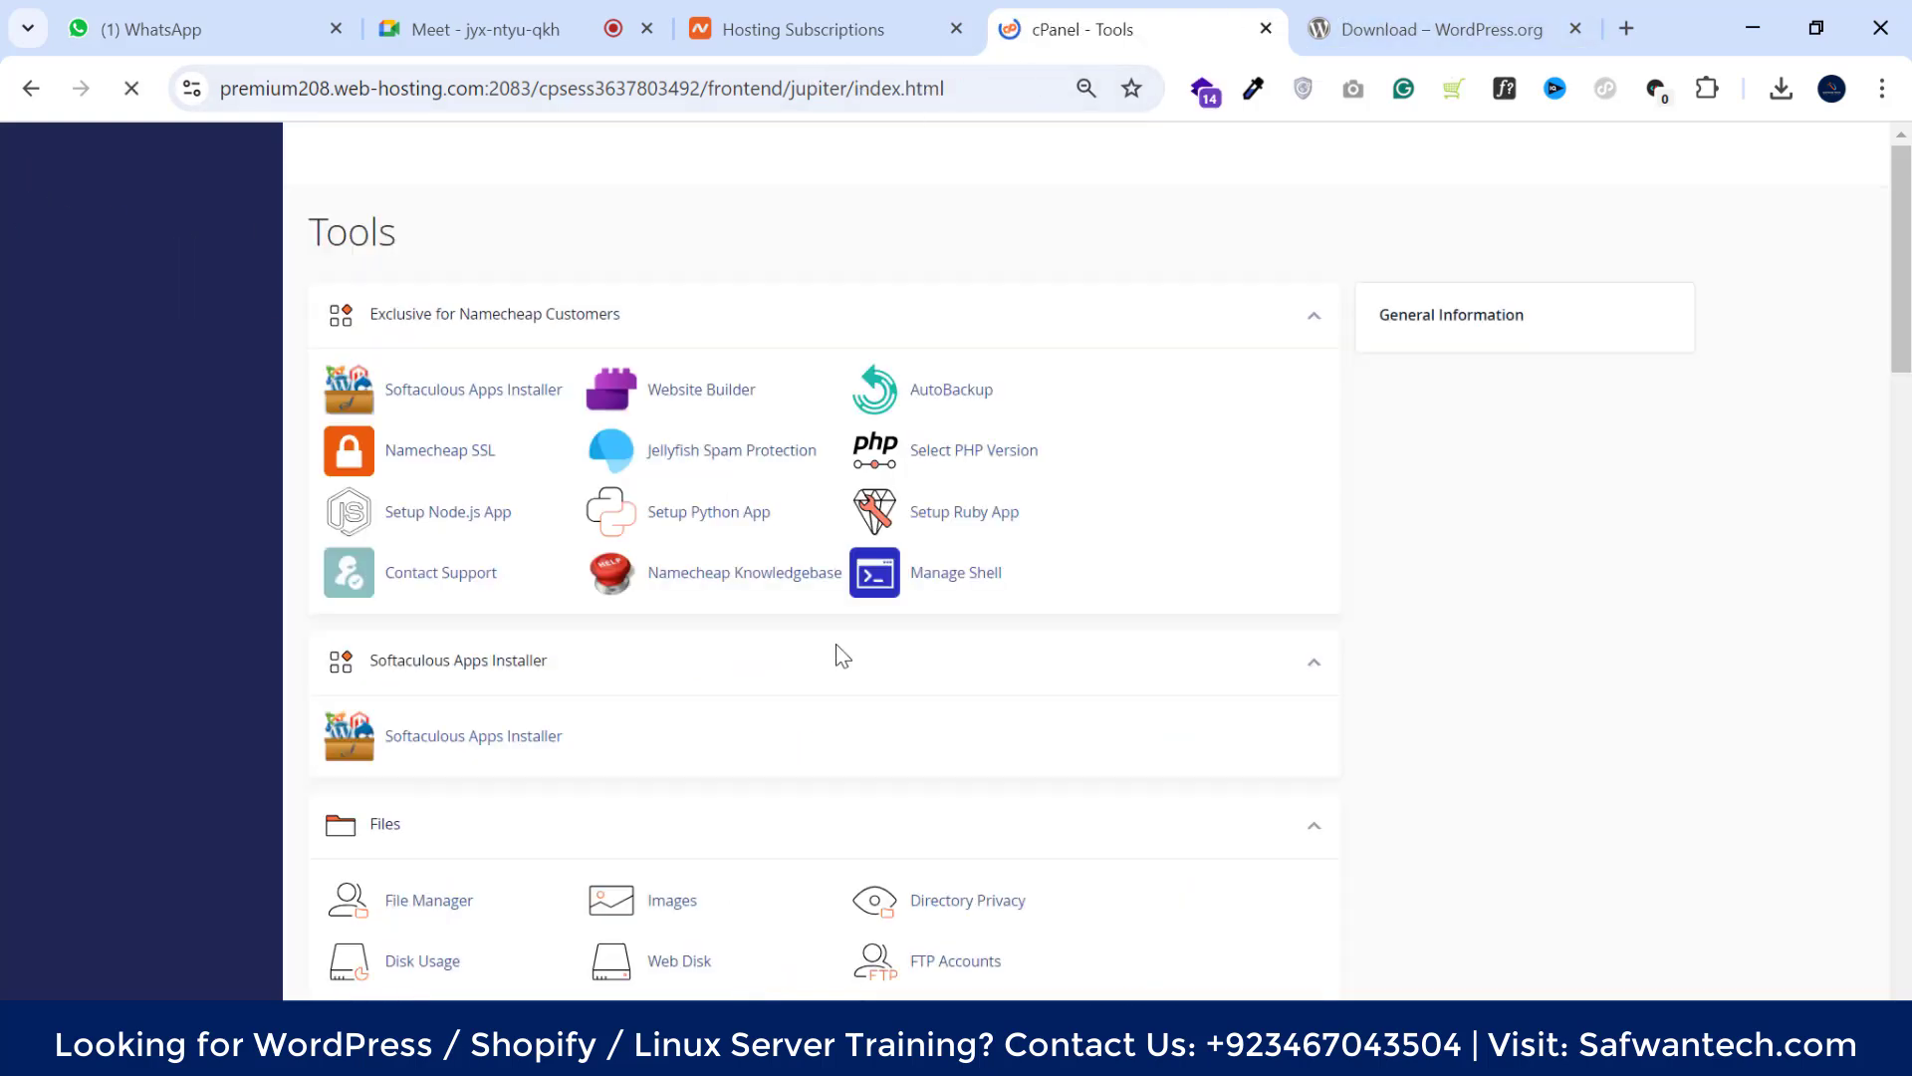
scroll(598, 698, "down", 3)
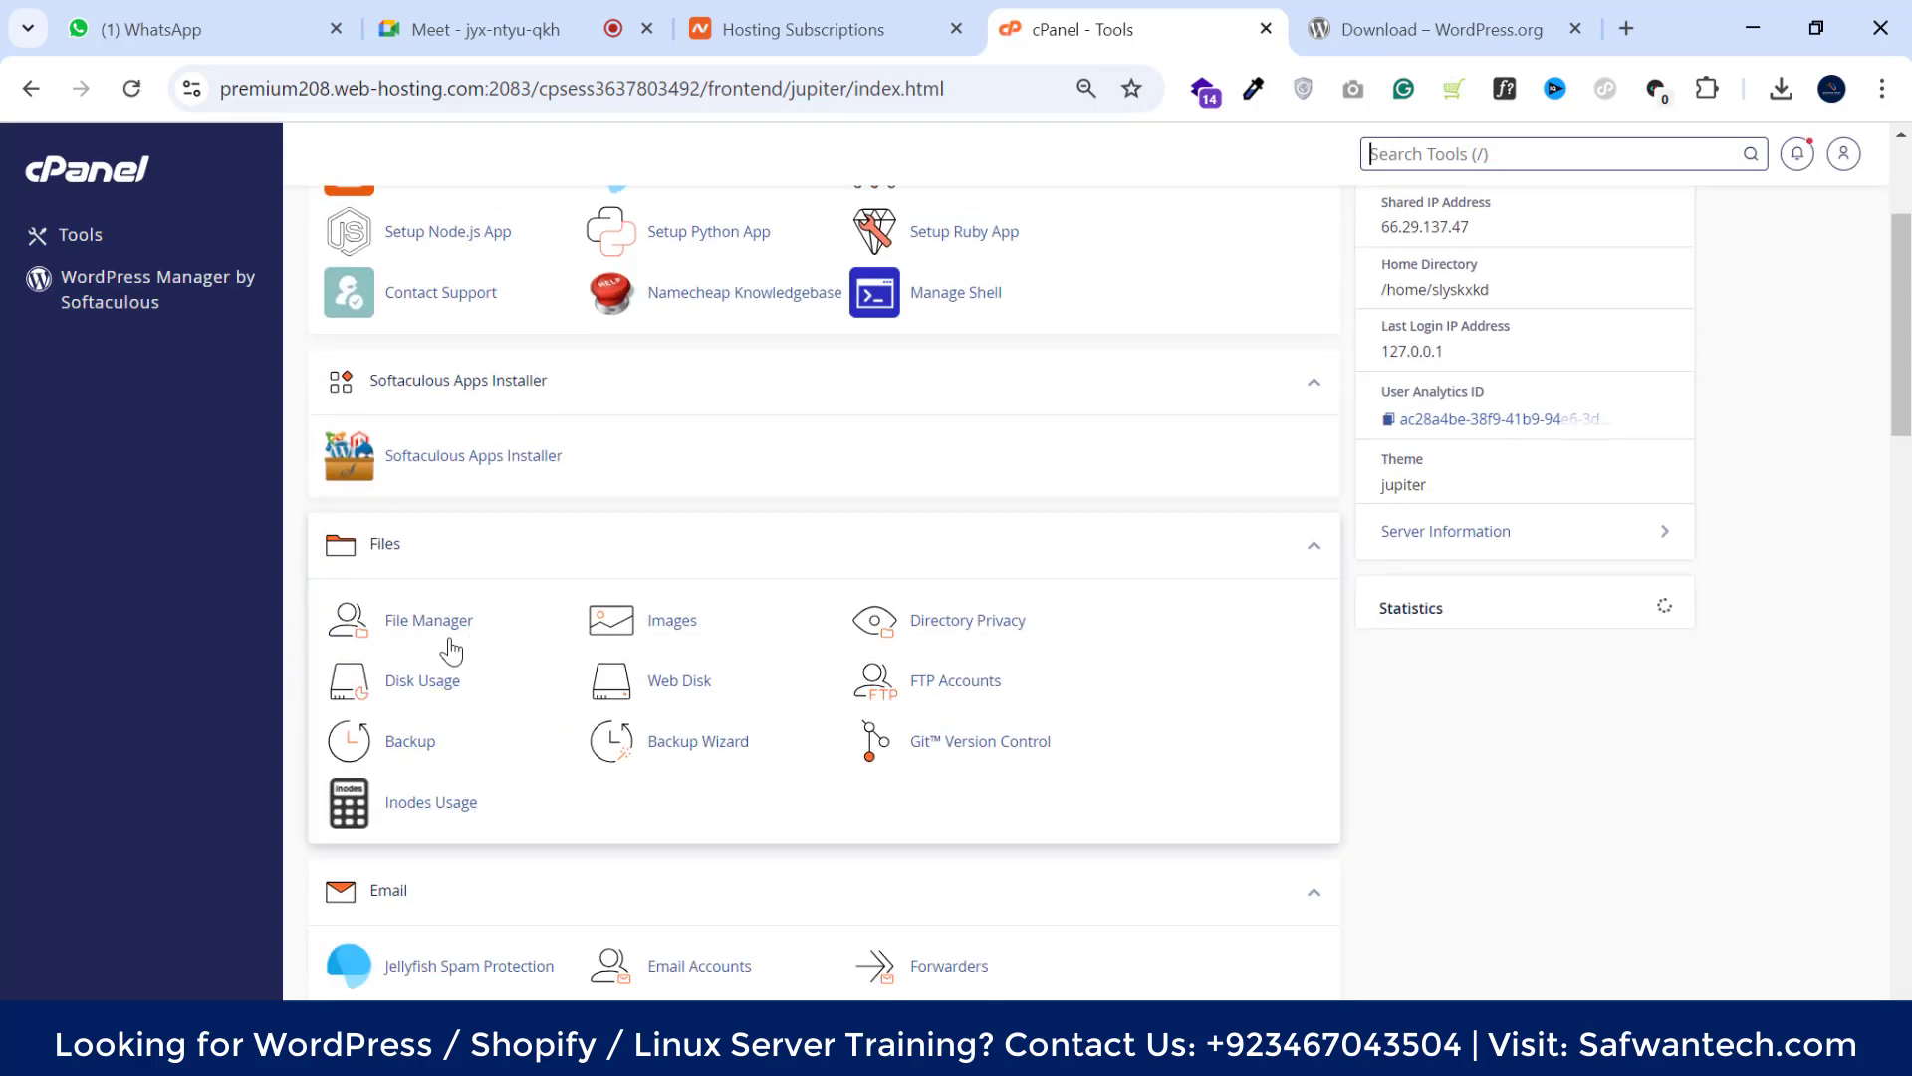
left_click(379, 625)
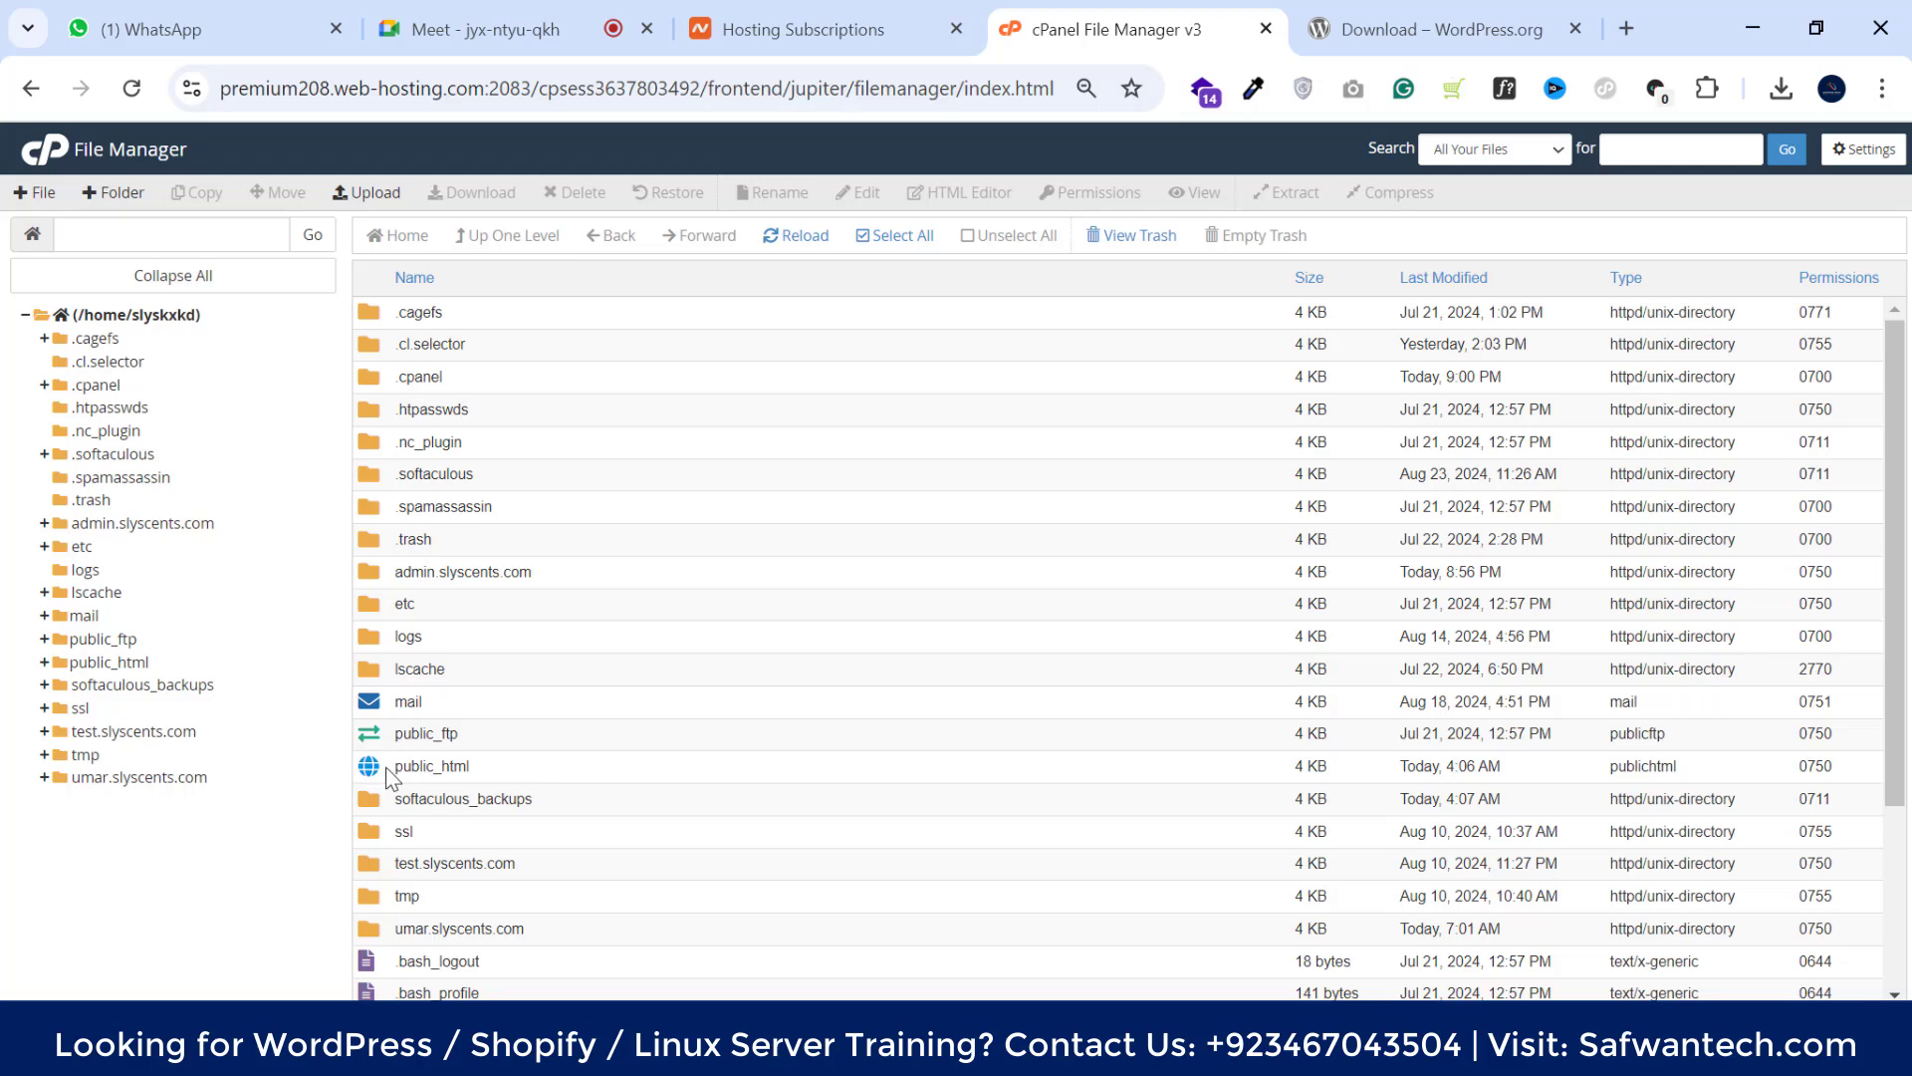
double_click(644, 771)
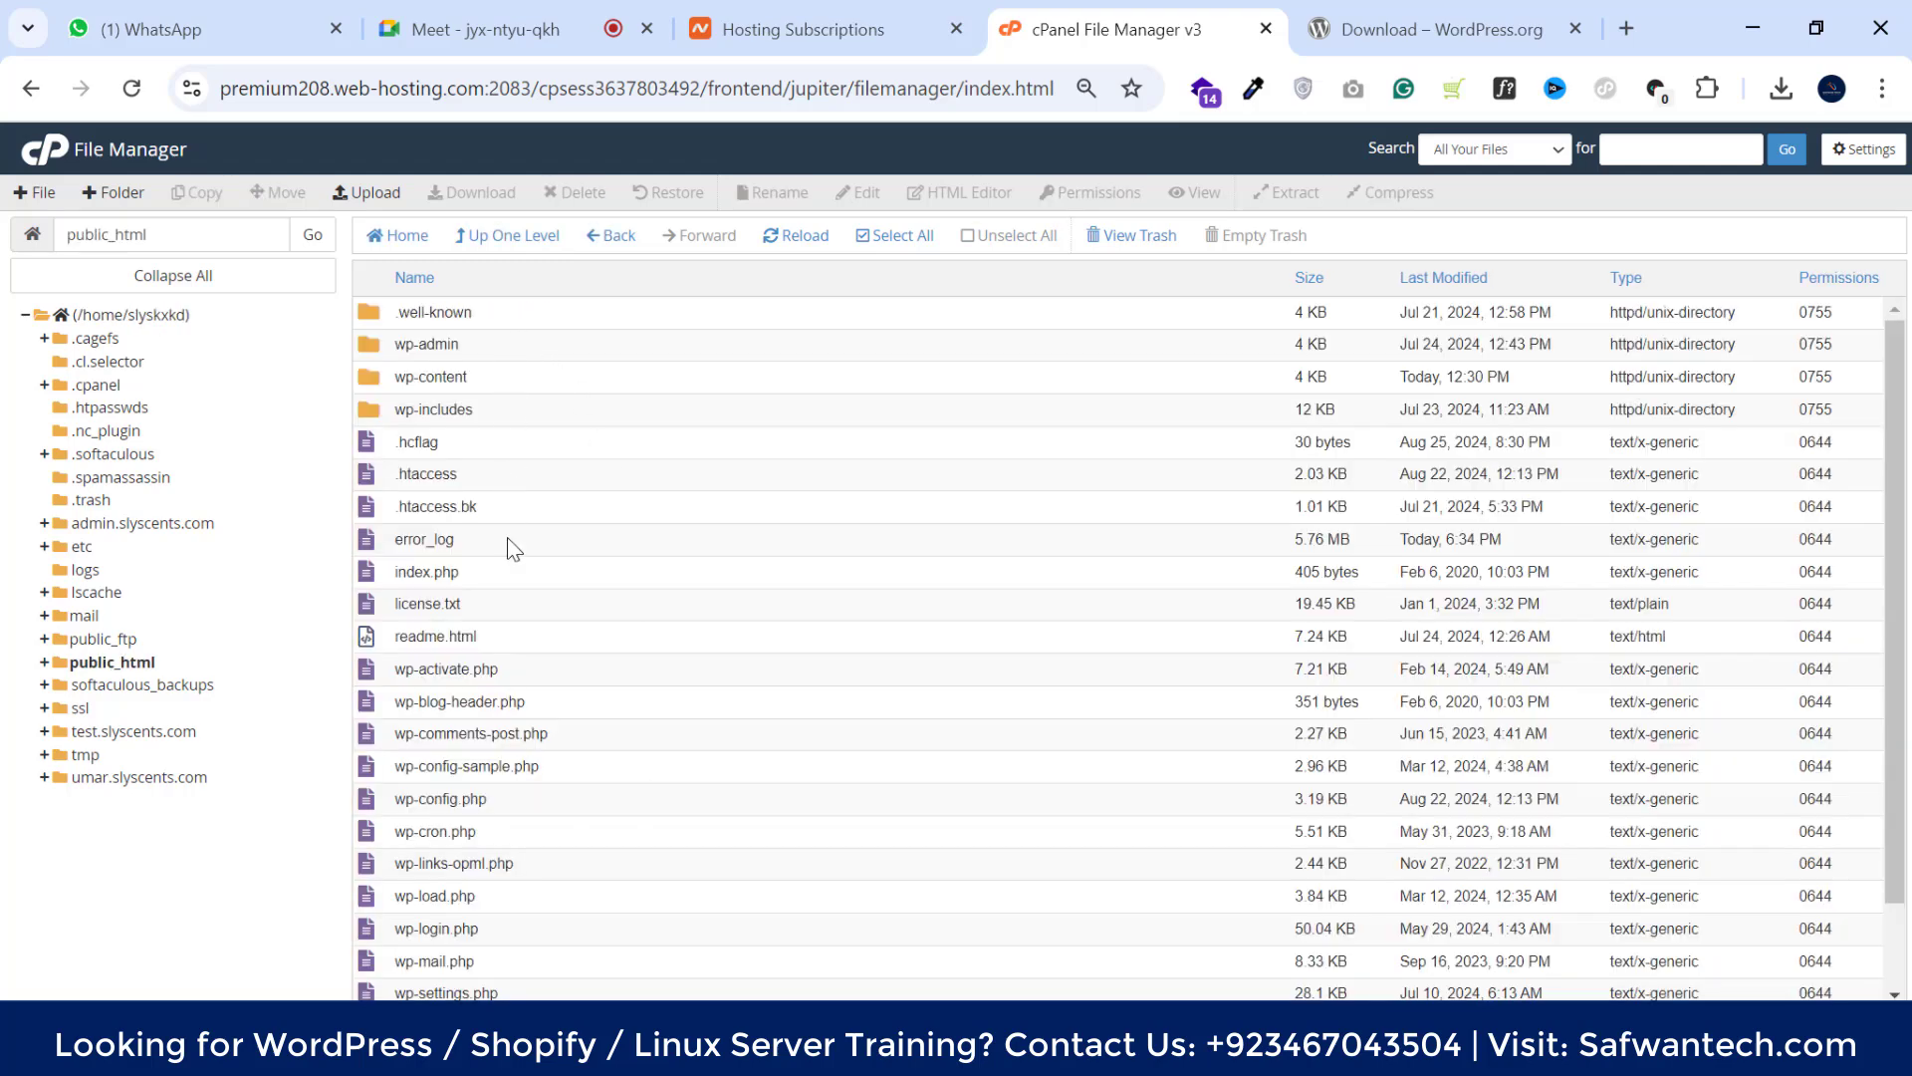
scroll(538, 348, "down", 2)
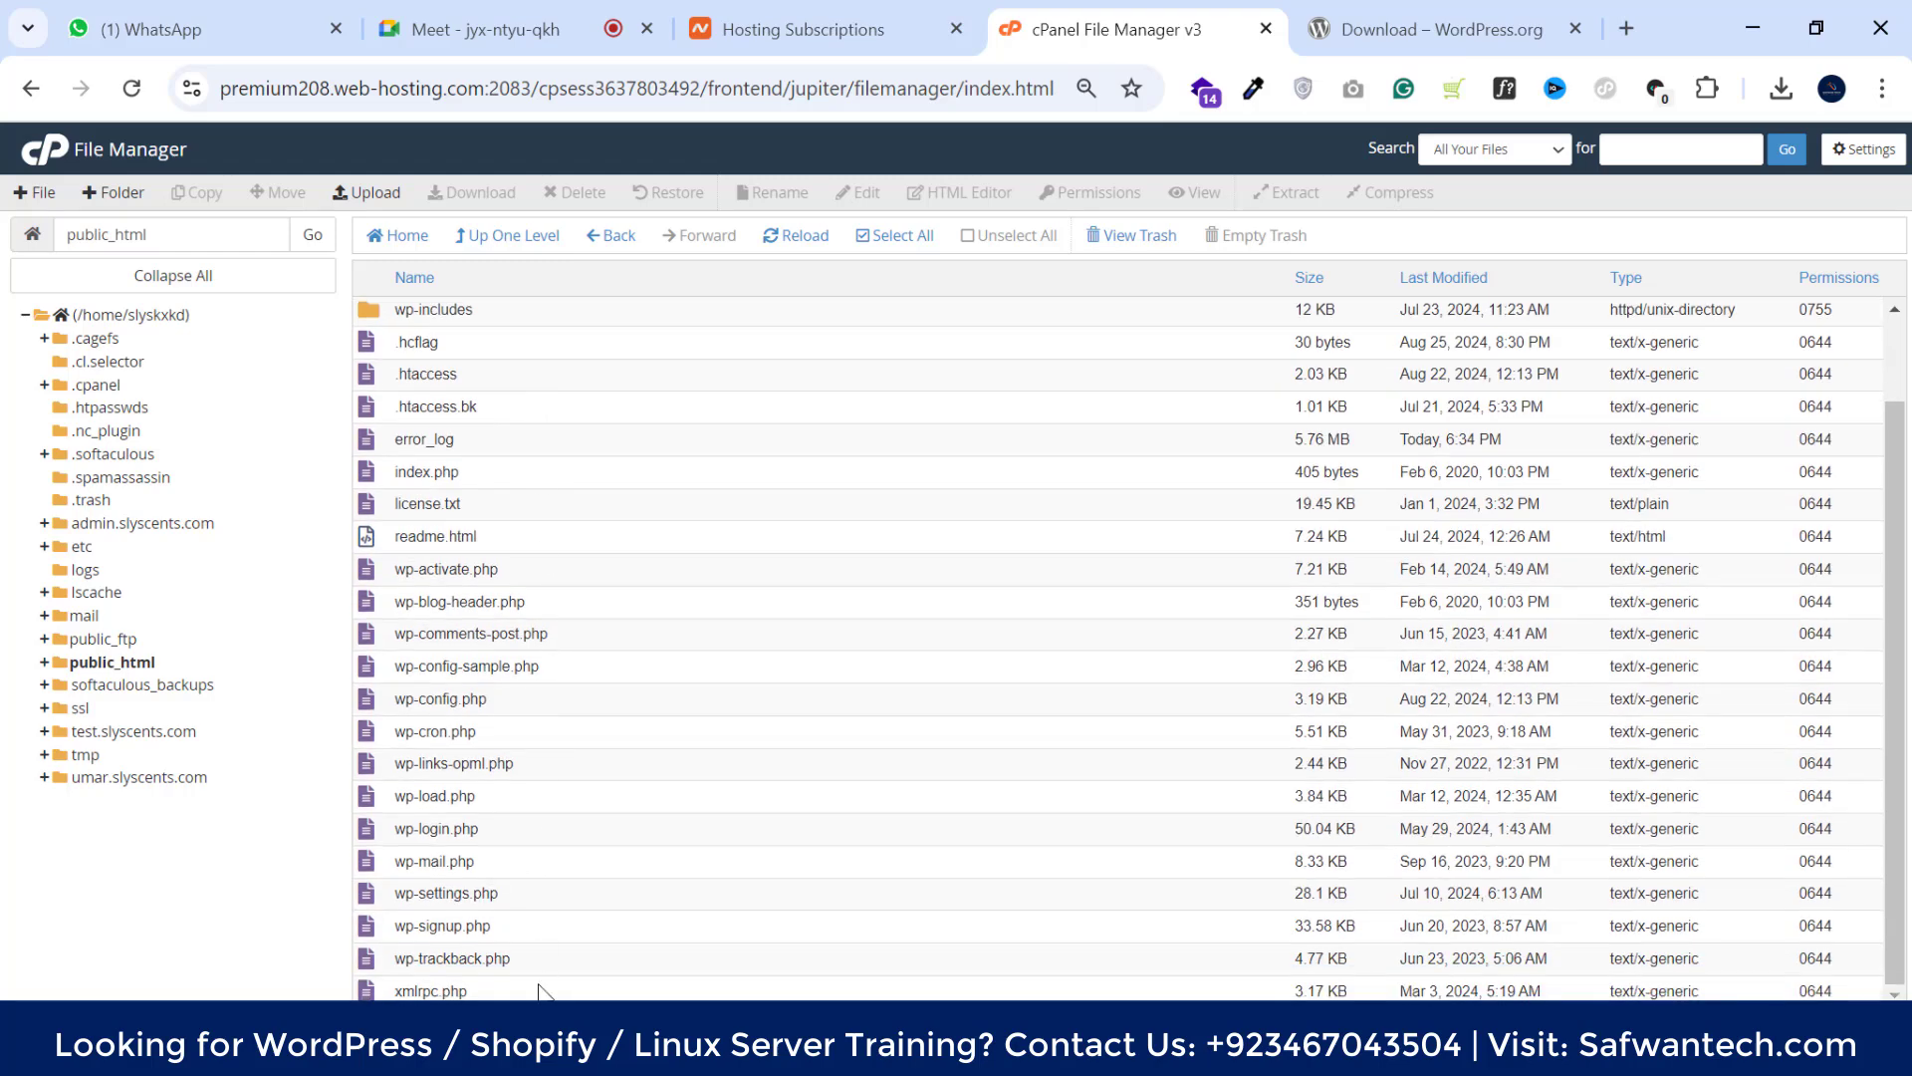
scroll(568, 538, "up", 2)
Go up to the home directory and open the admin.slyscents.com folder
left_click(513, 236)
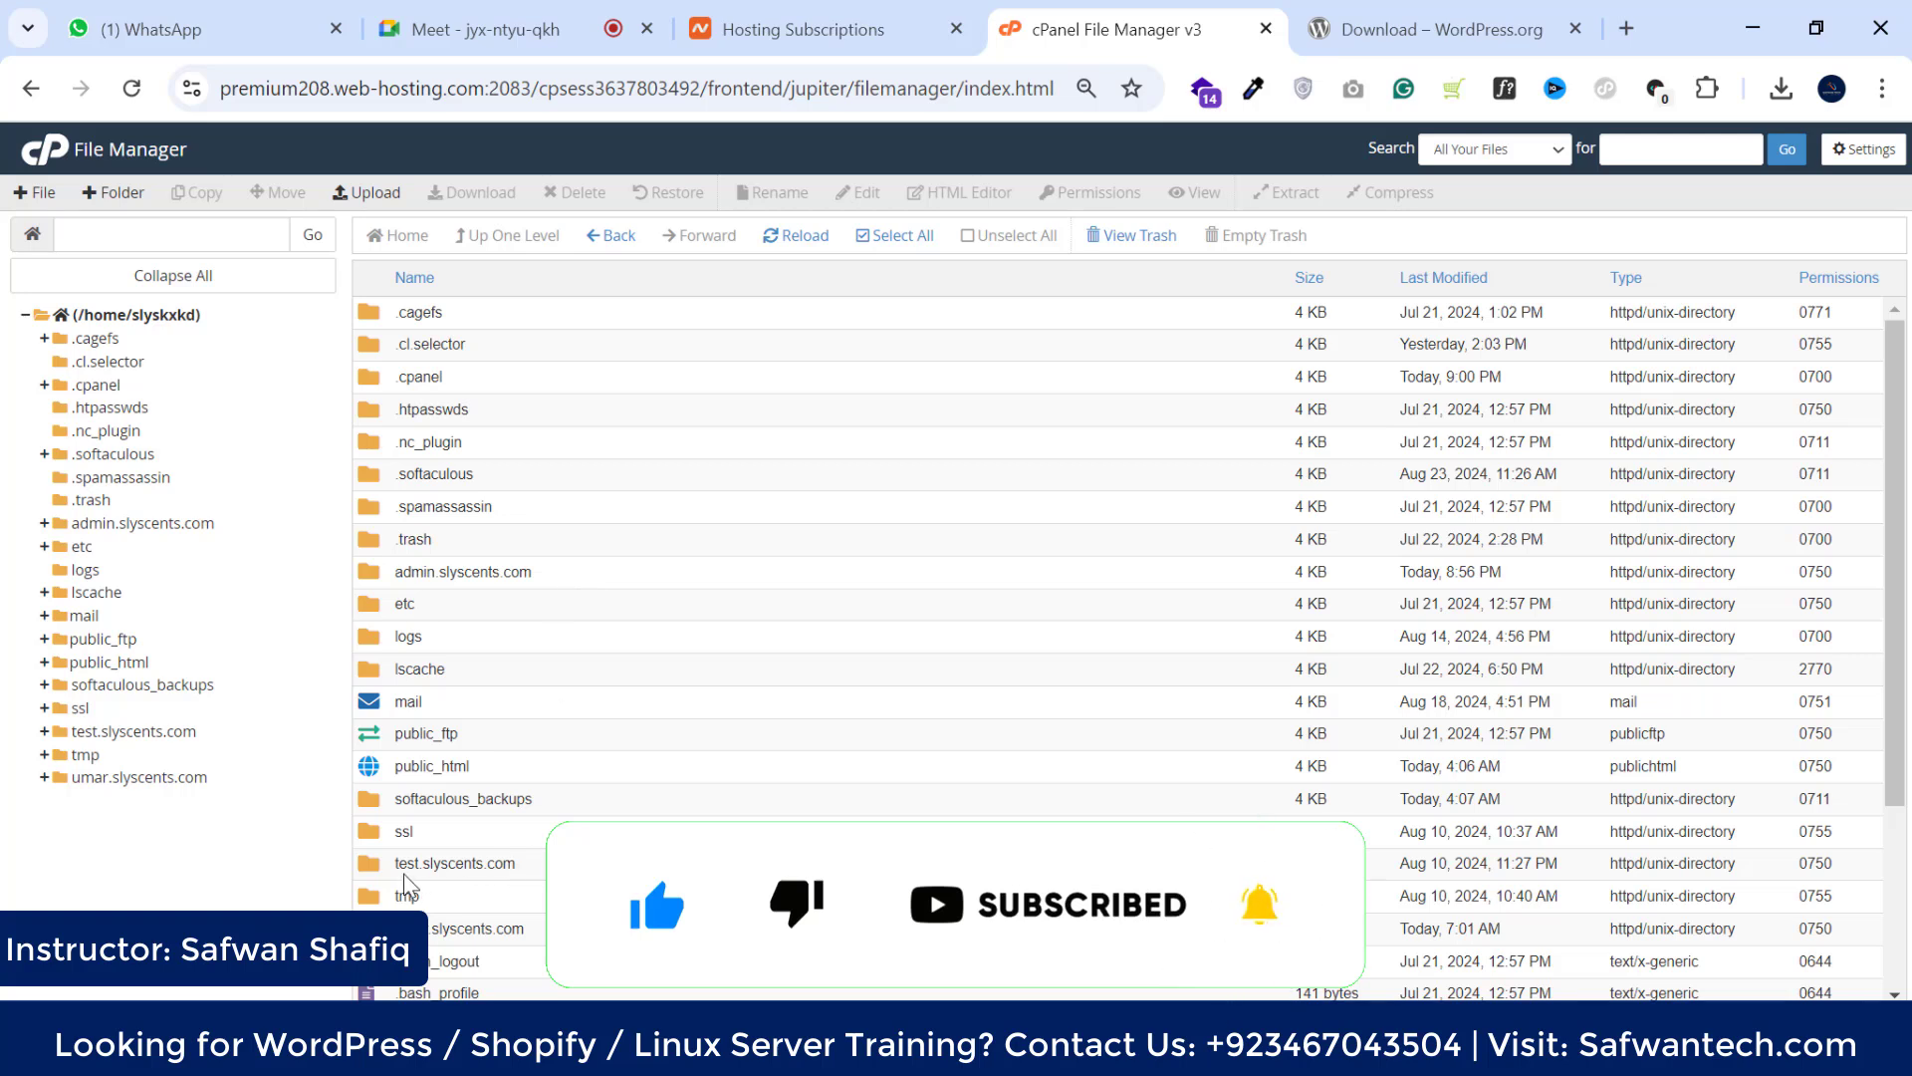
left_click(453, 864)
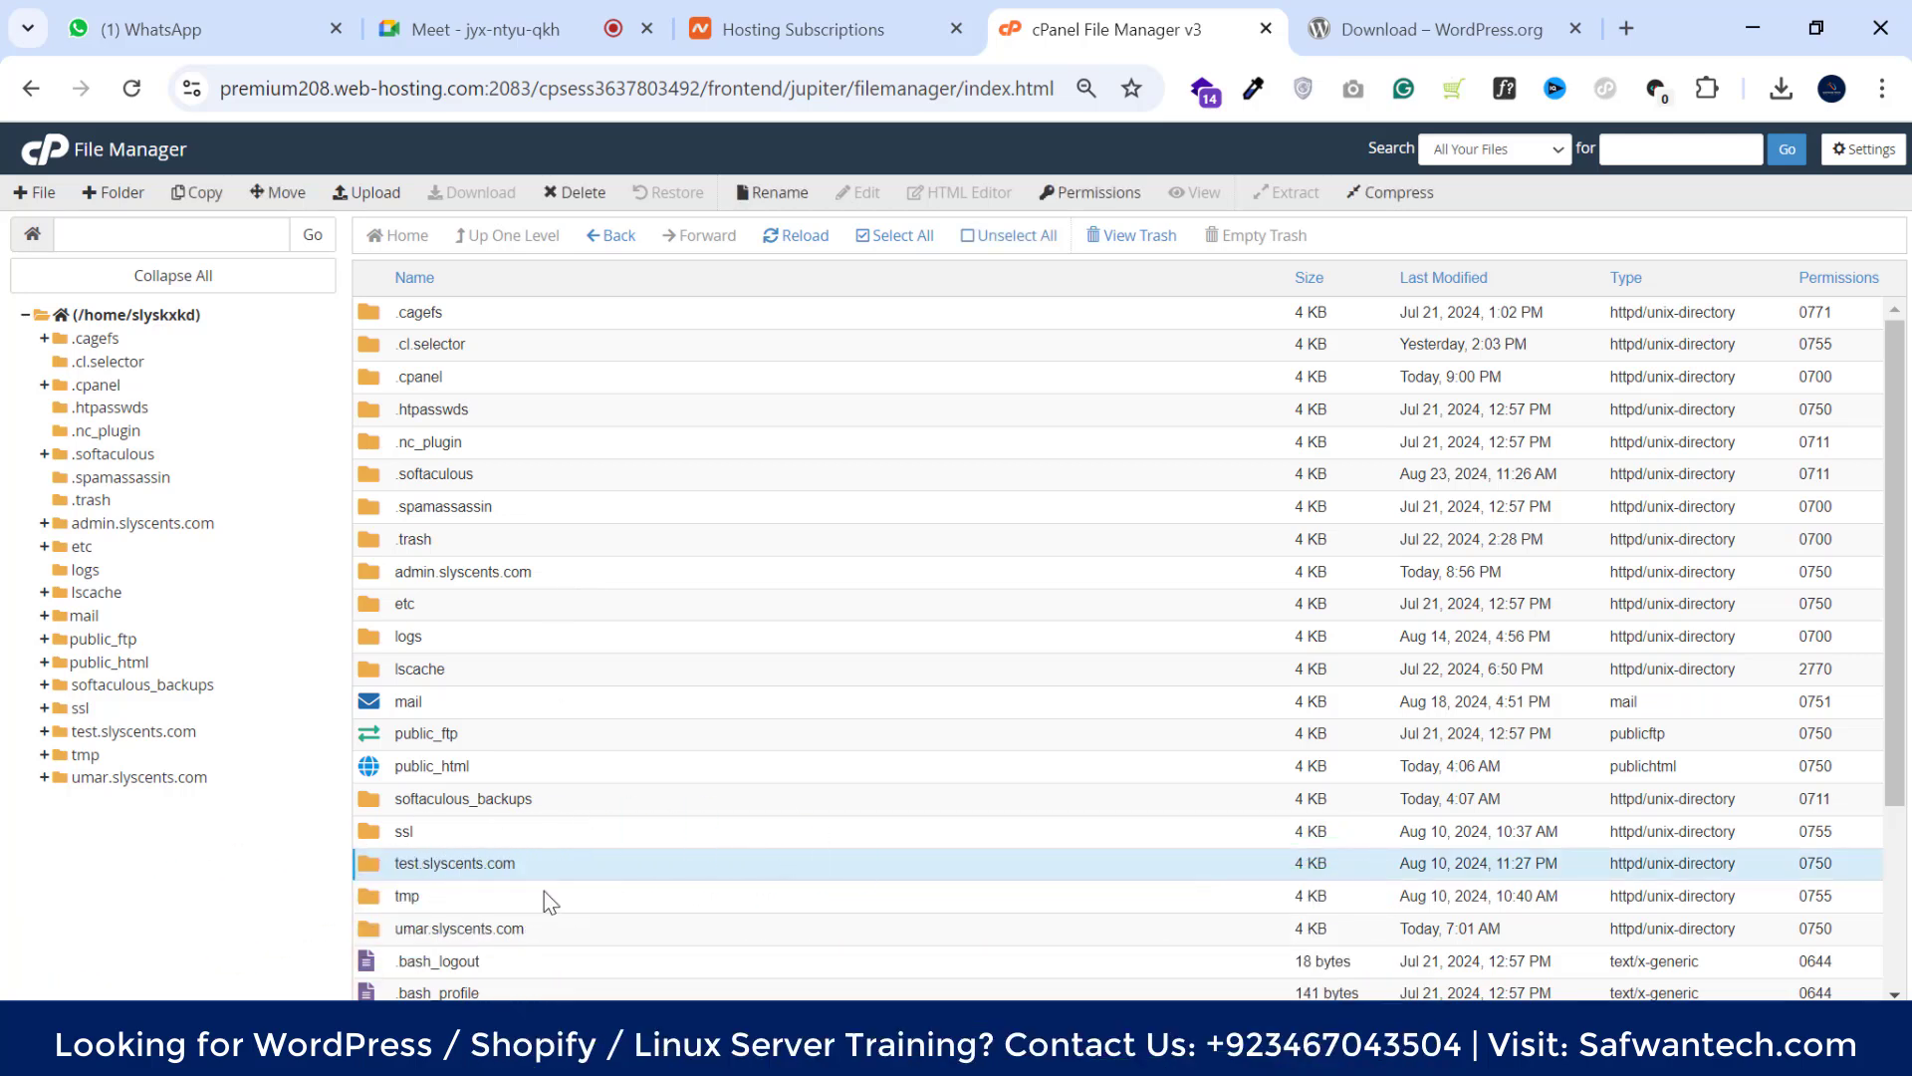
left_click(560, 927)
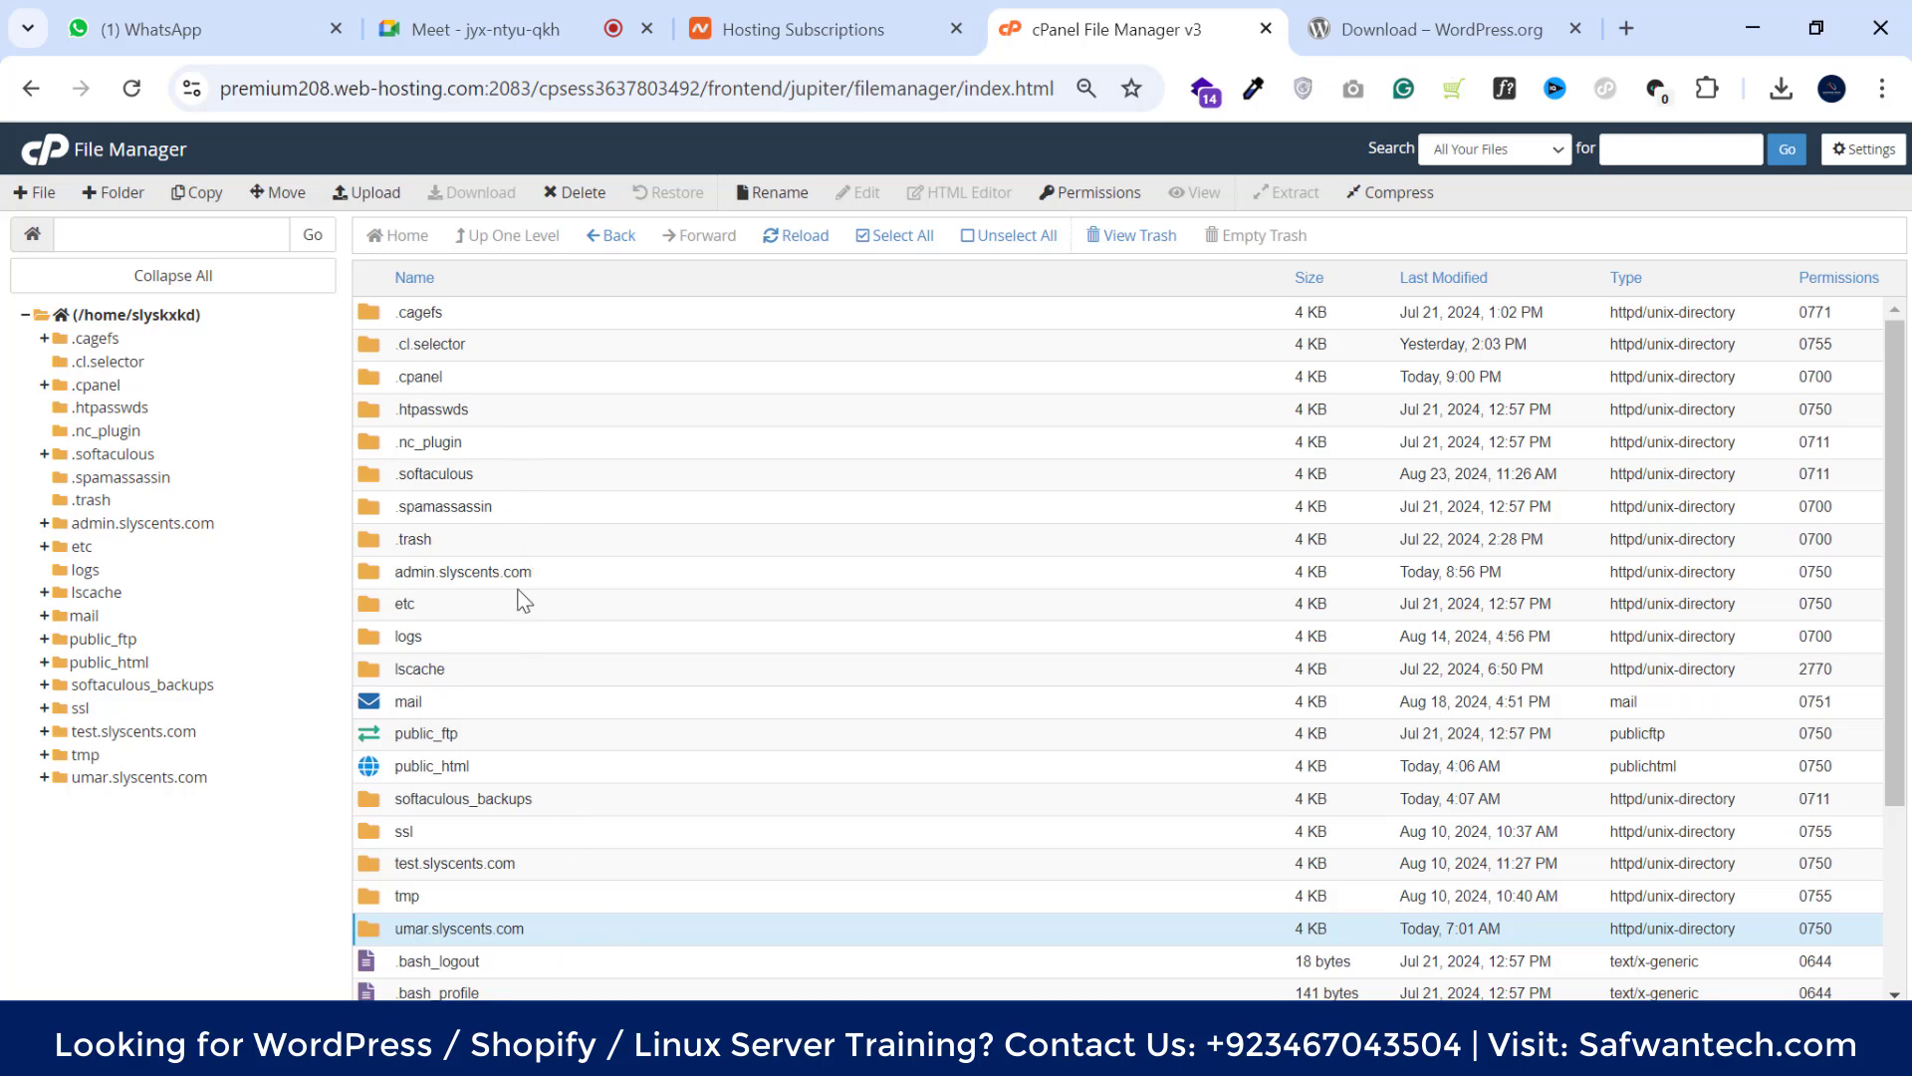
left_click(583, 576)
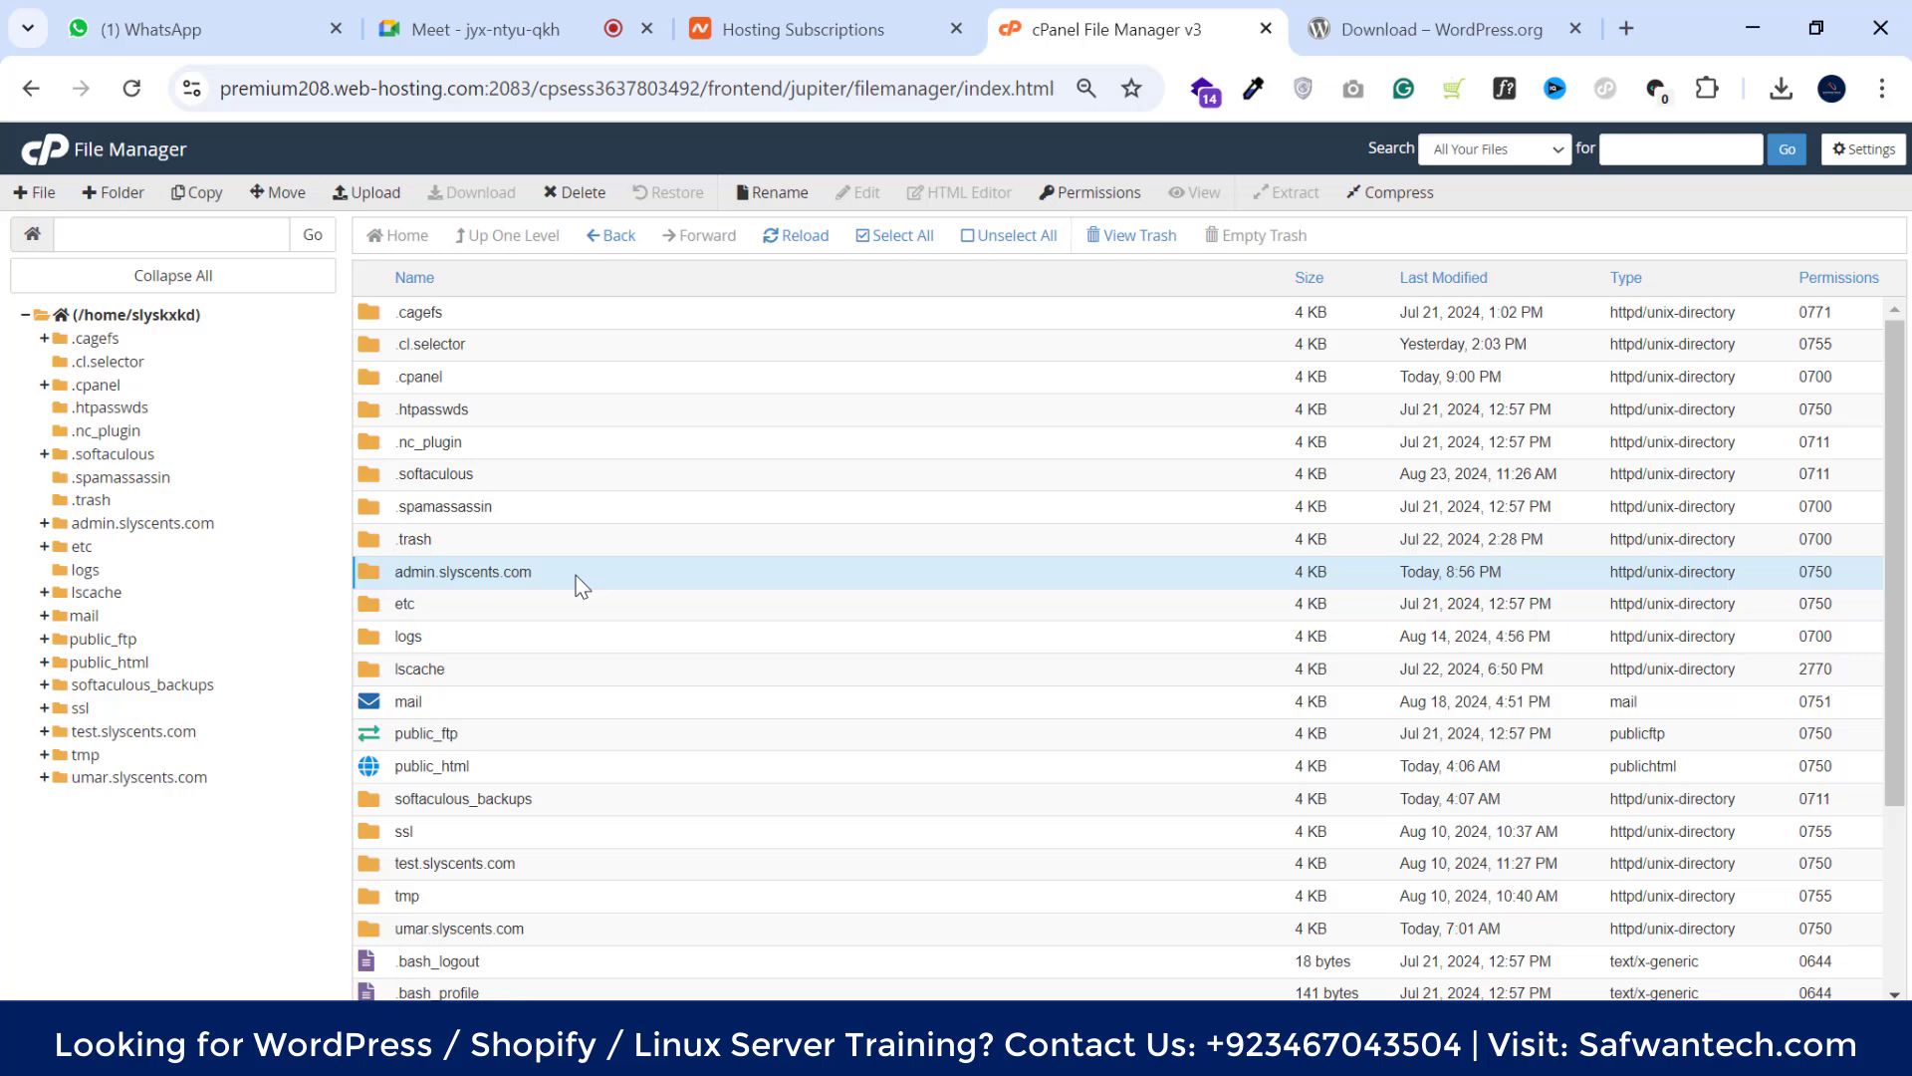
double_click(578, 577)
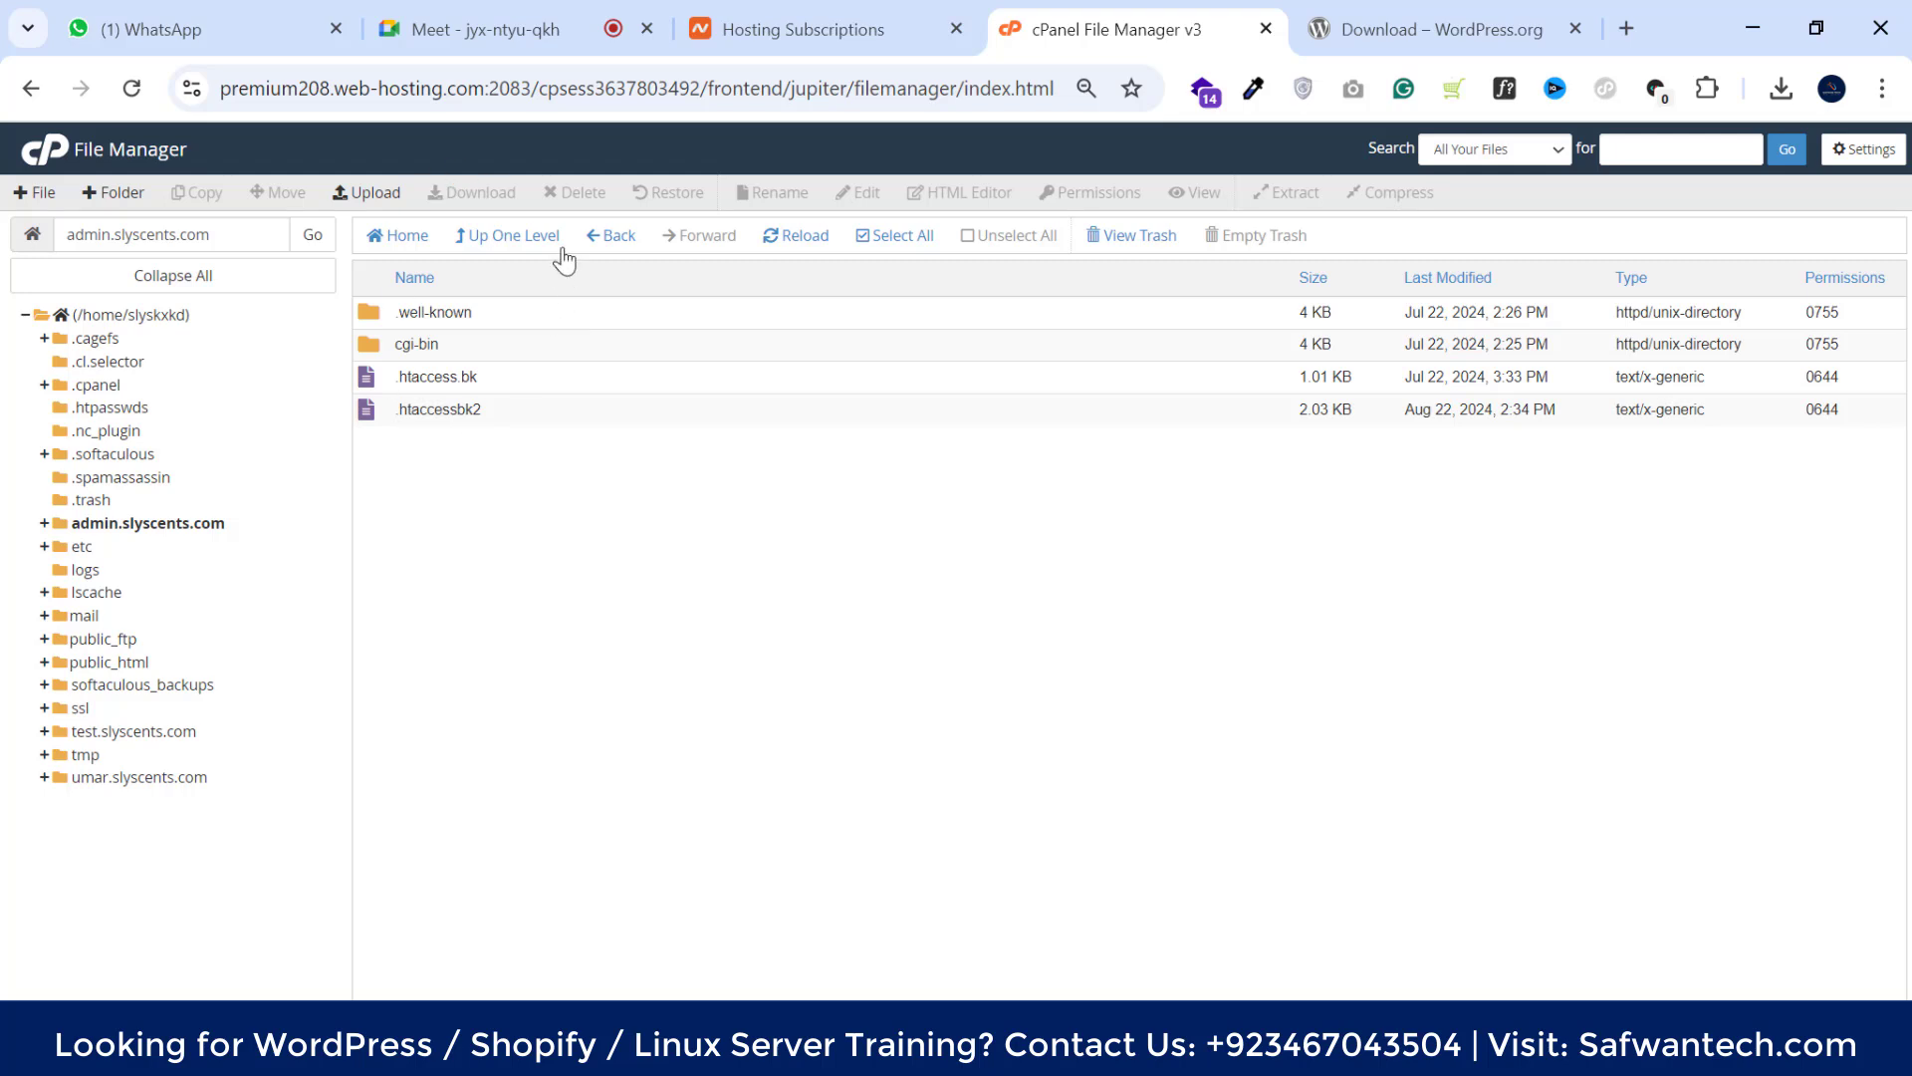
Upload wordpress-6.6.1.zip from the computer into admin.slyscents.com, then return to its file listing
left_click(367, 199)
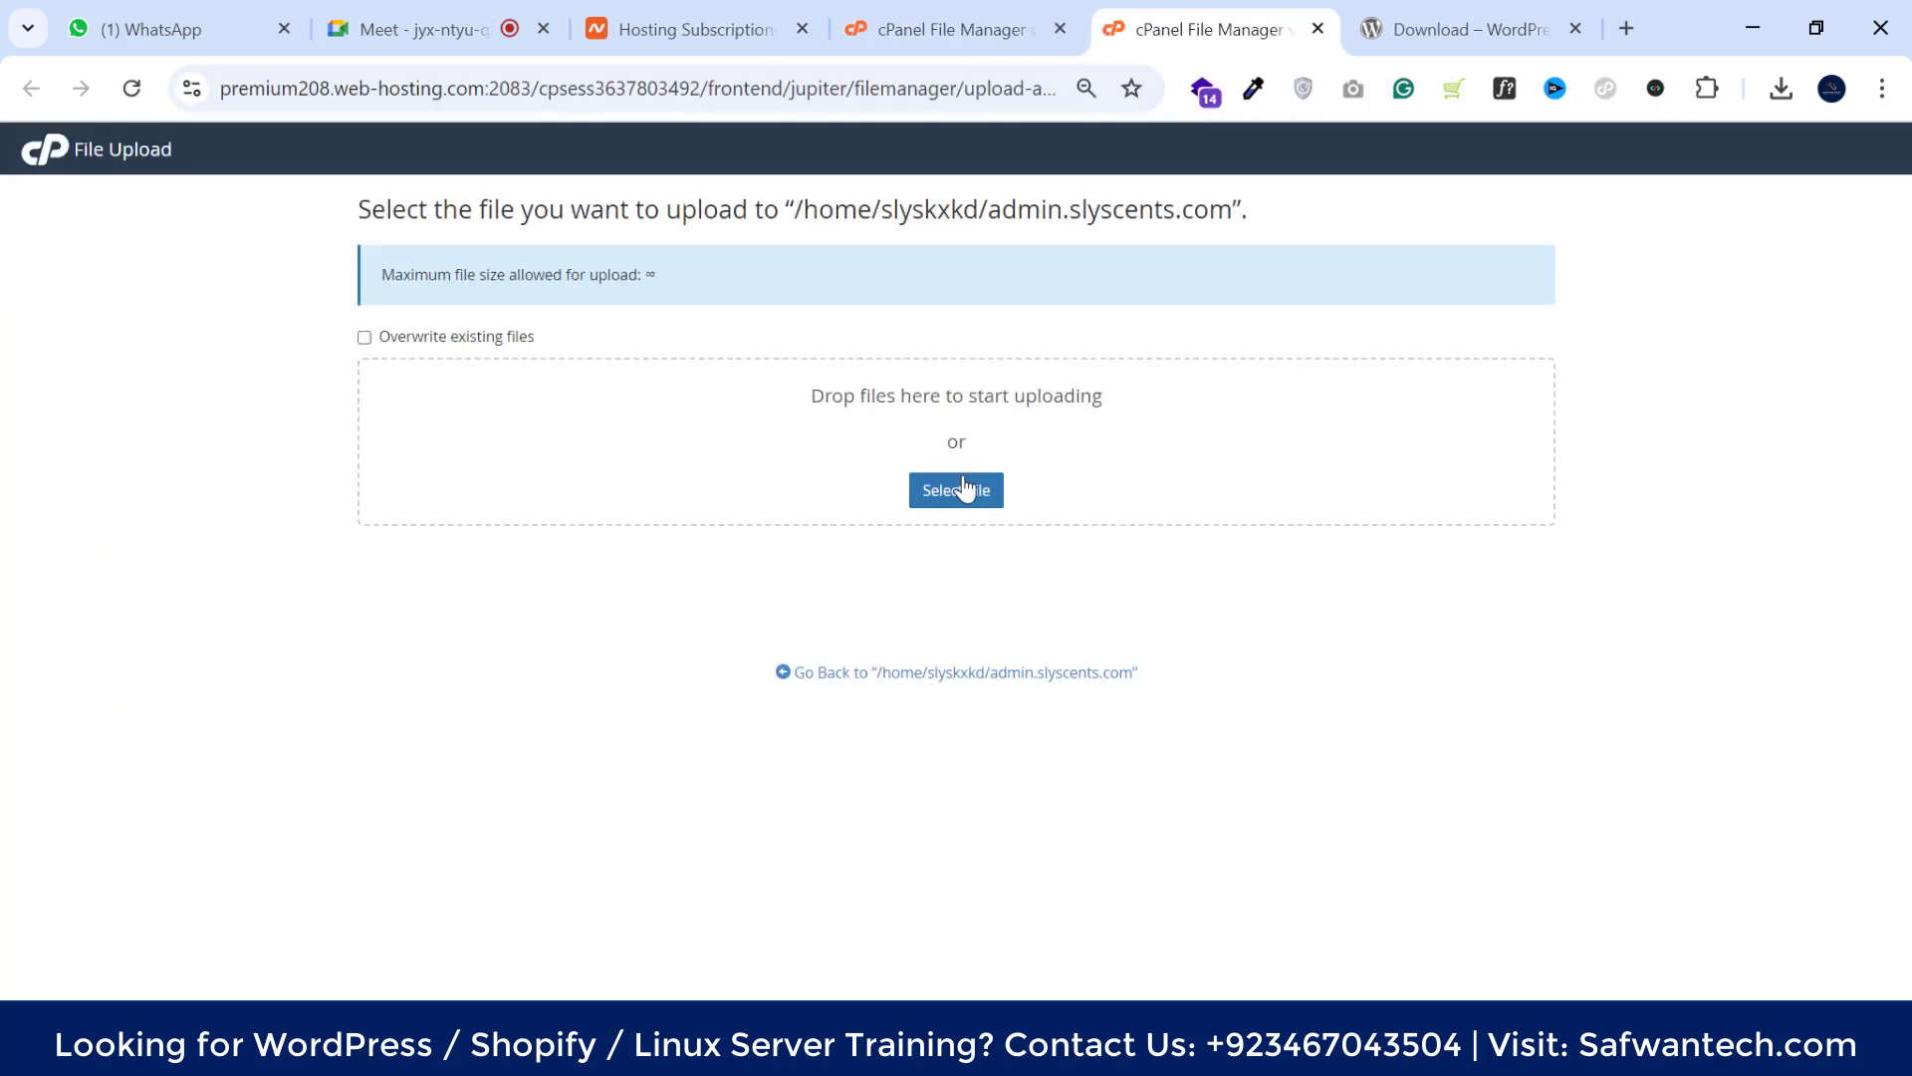
left_click(962, 490)
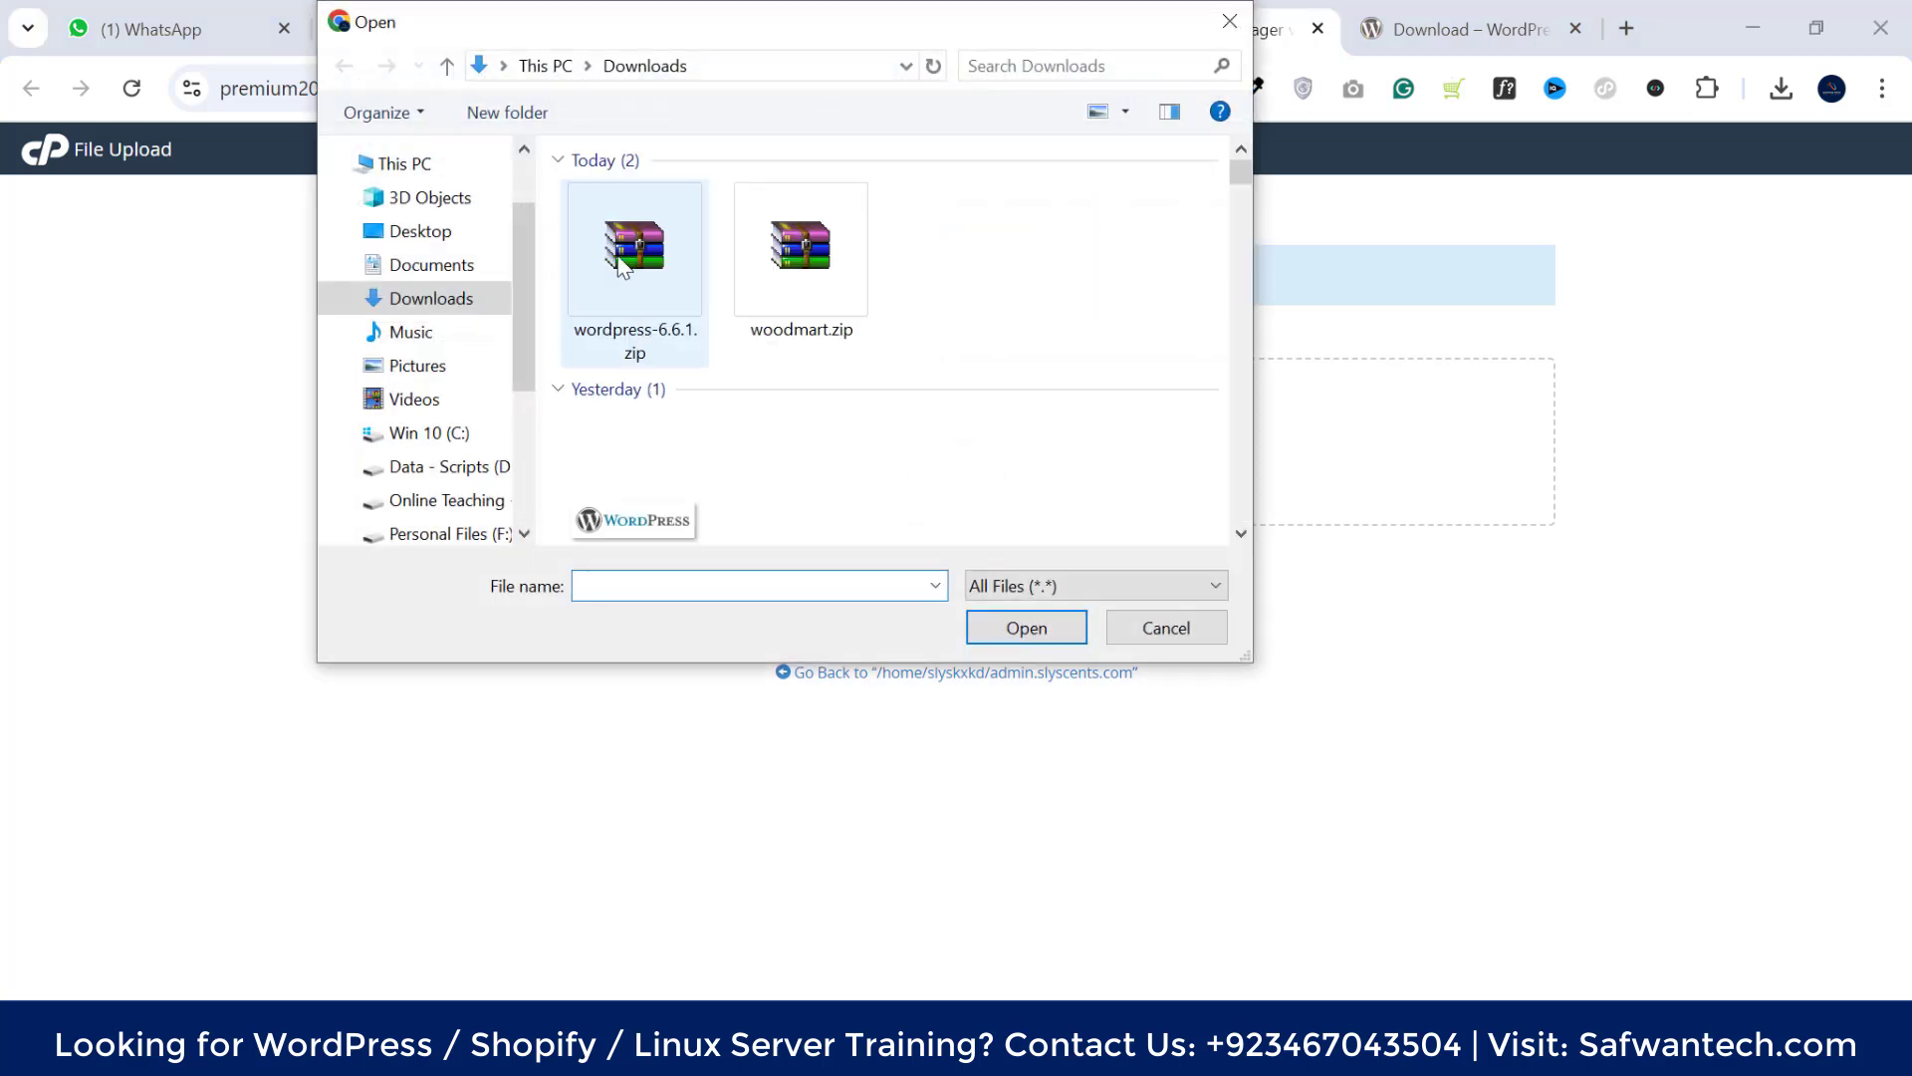
left_click(619, 262)
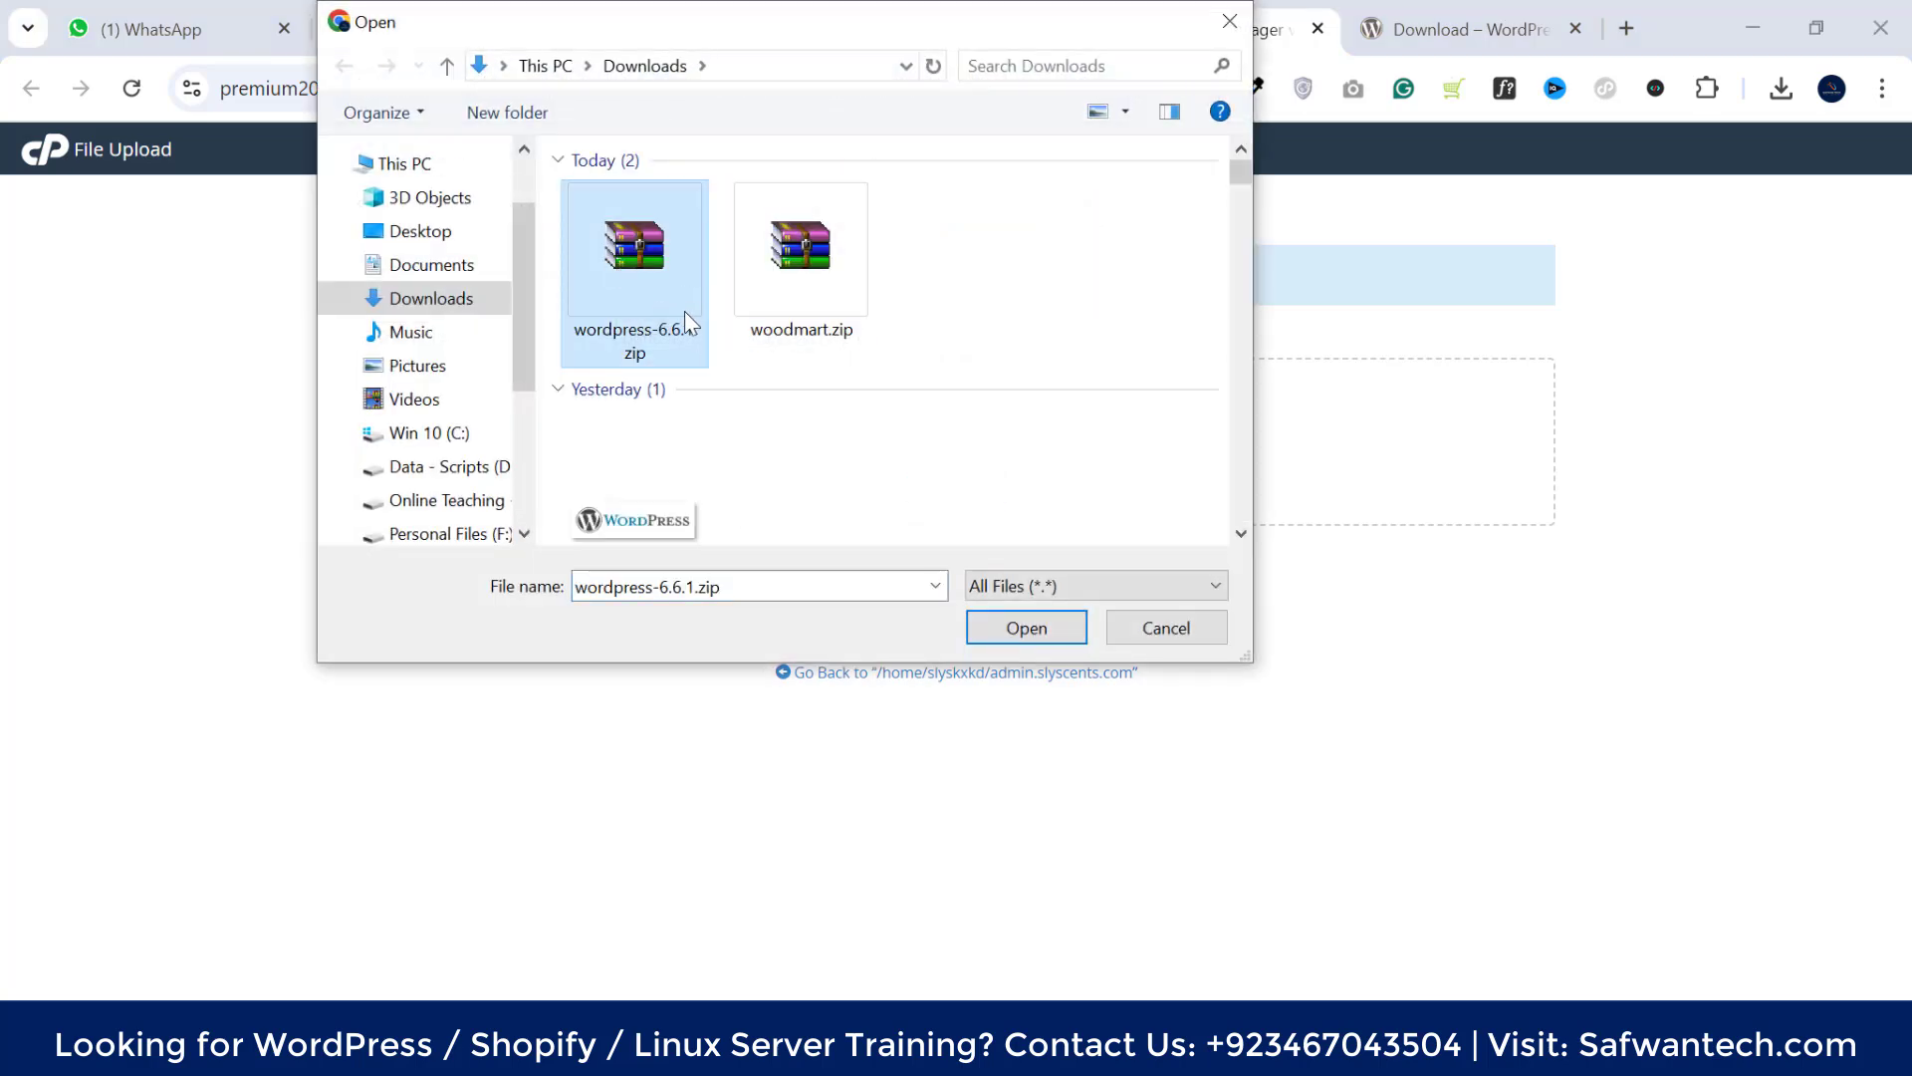
left_click(1049, 626)
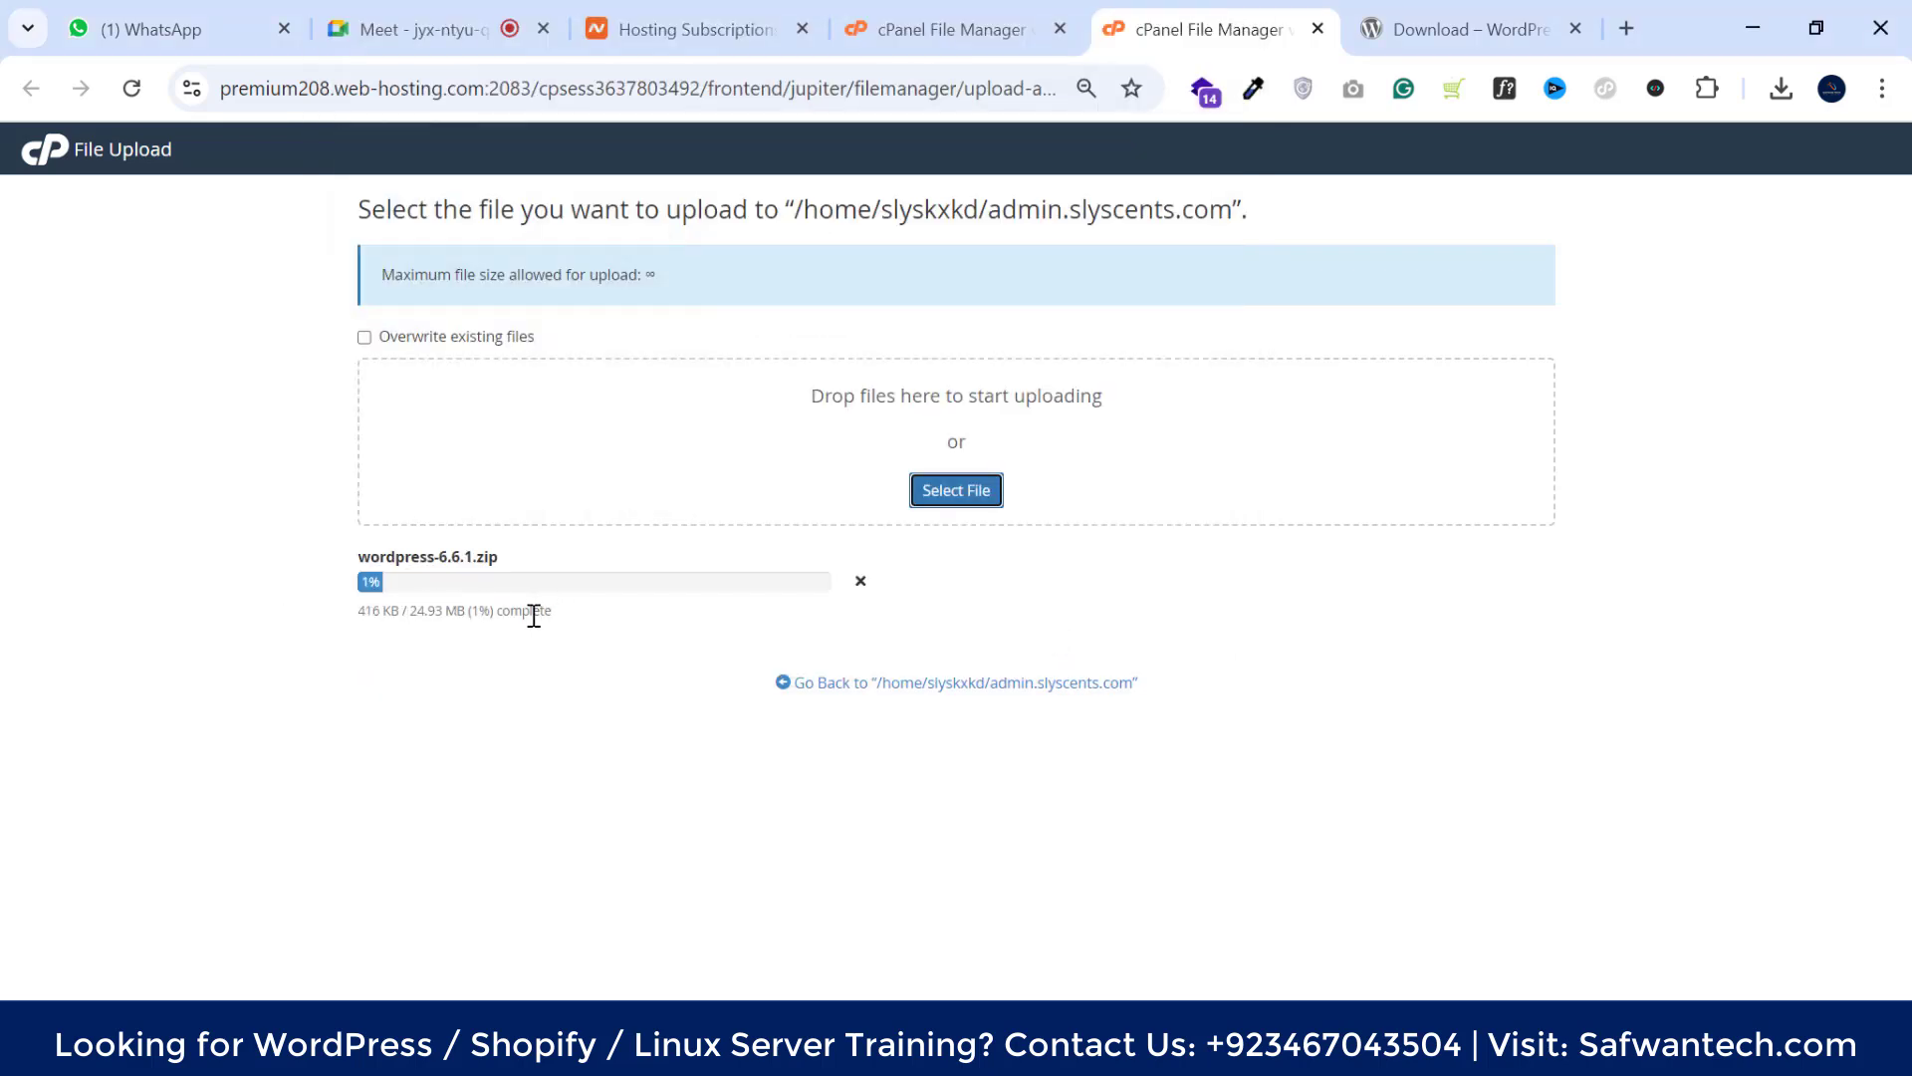
left_click(942, 12)
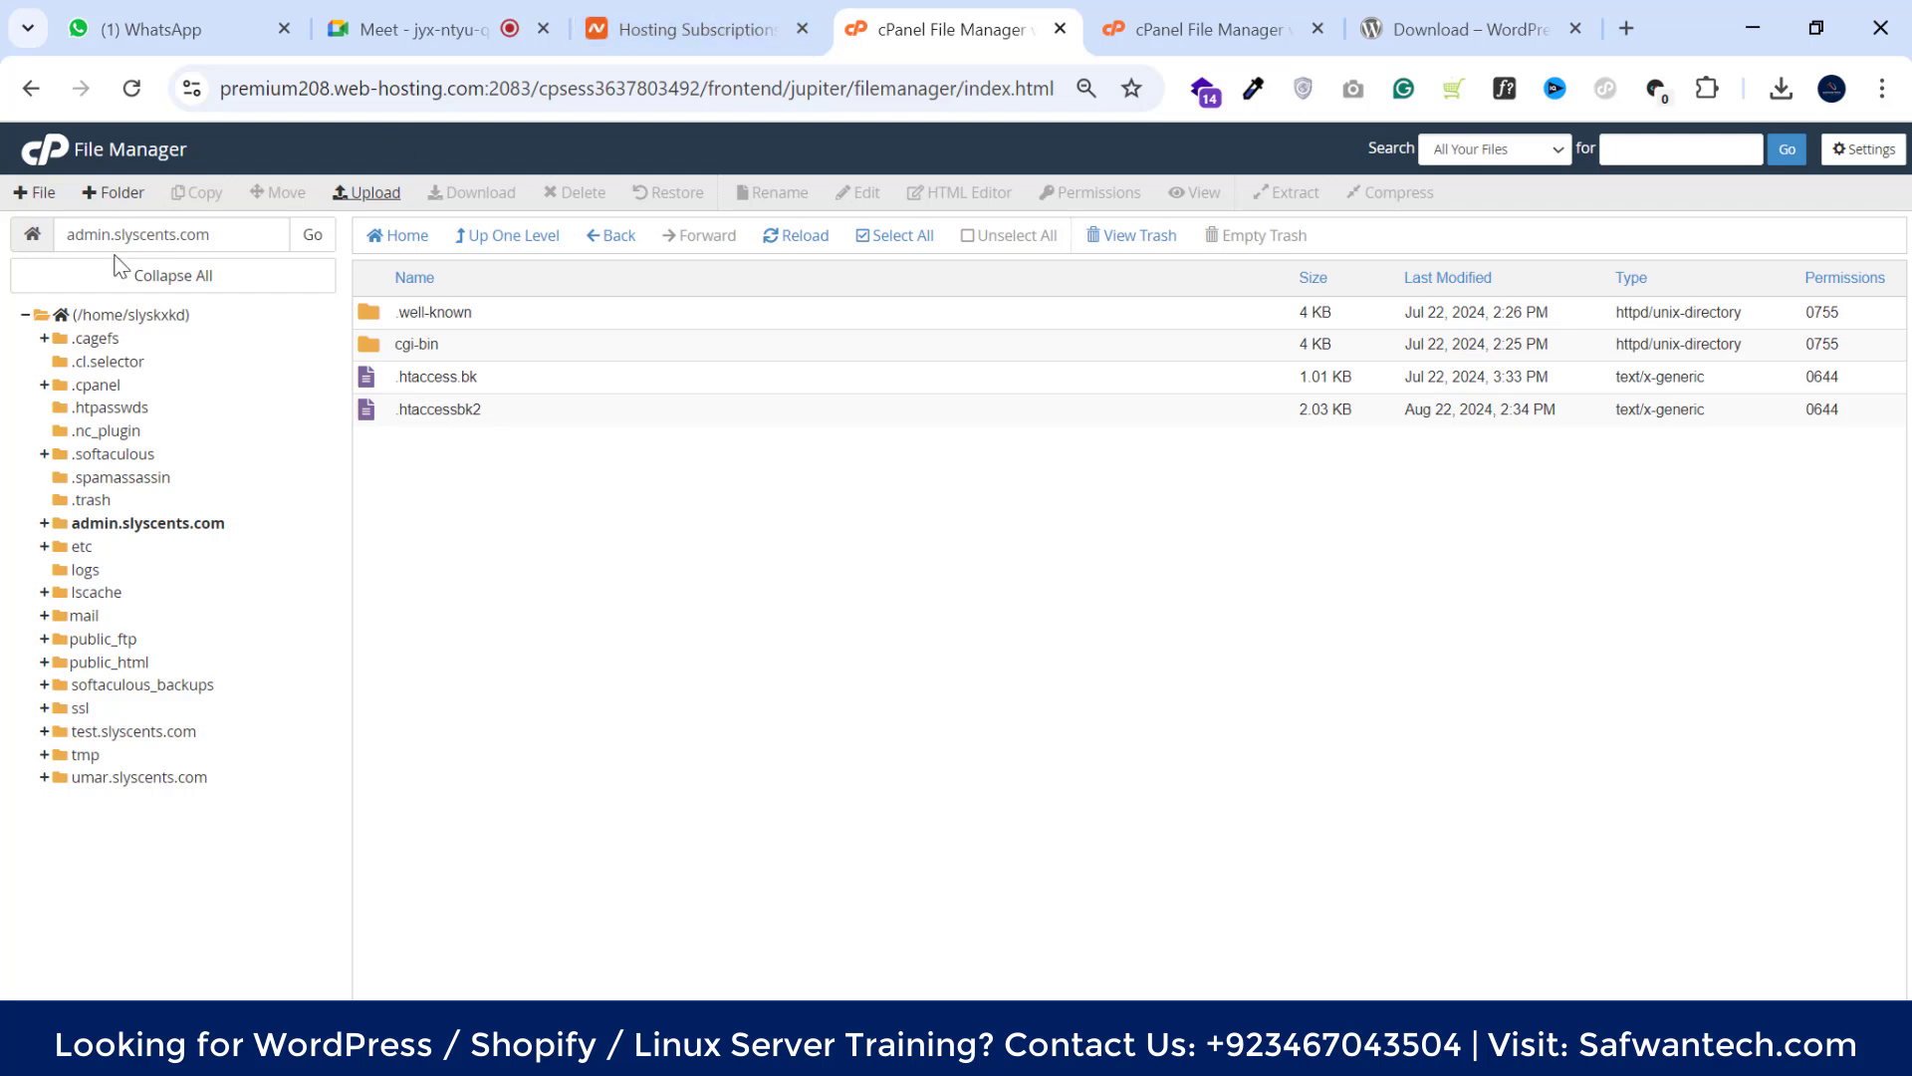
Return to the cPanel home page and launch the MySQL Database Wizard under Databases
left_click(42, 151)
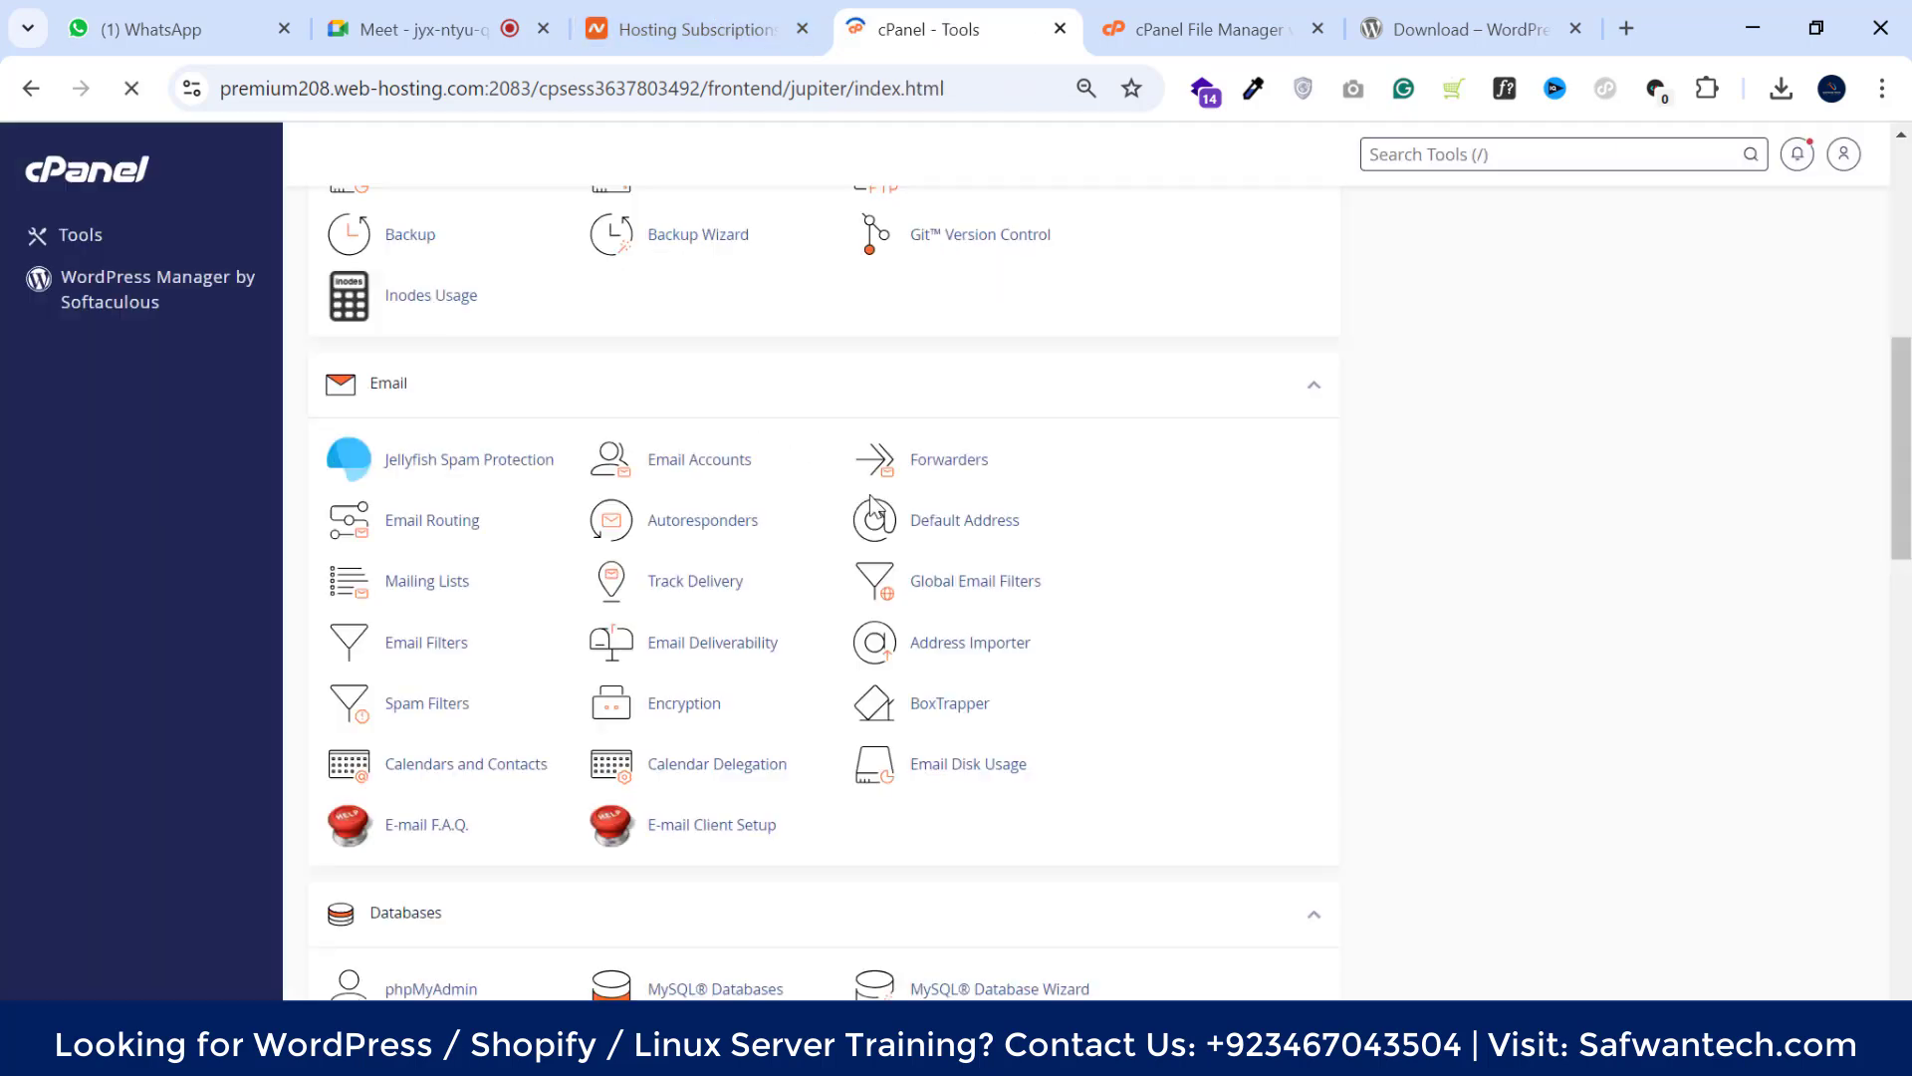
scroll(695, 388, "down", 3)
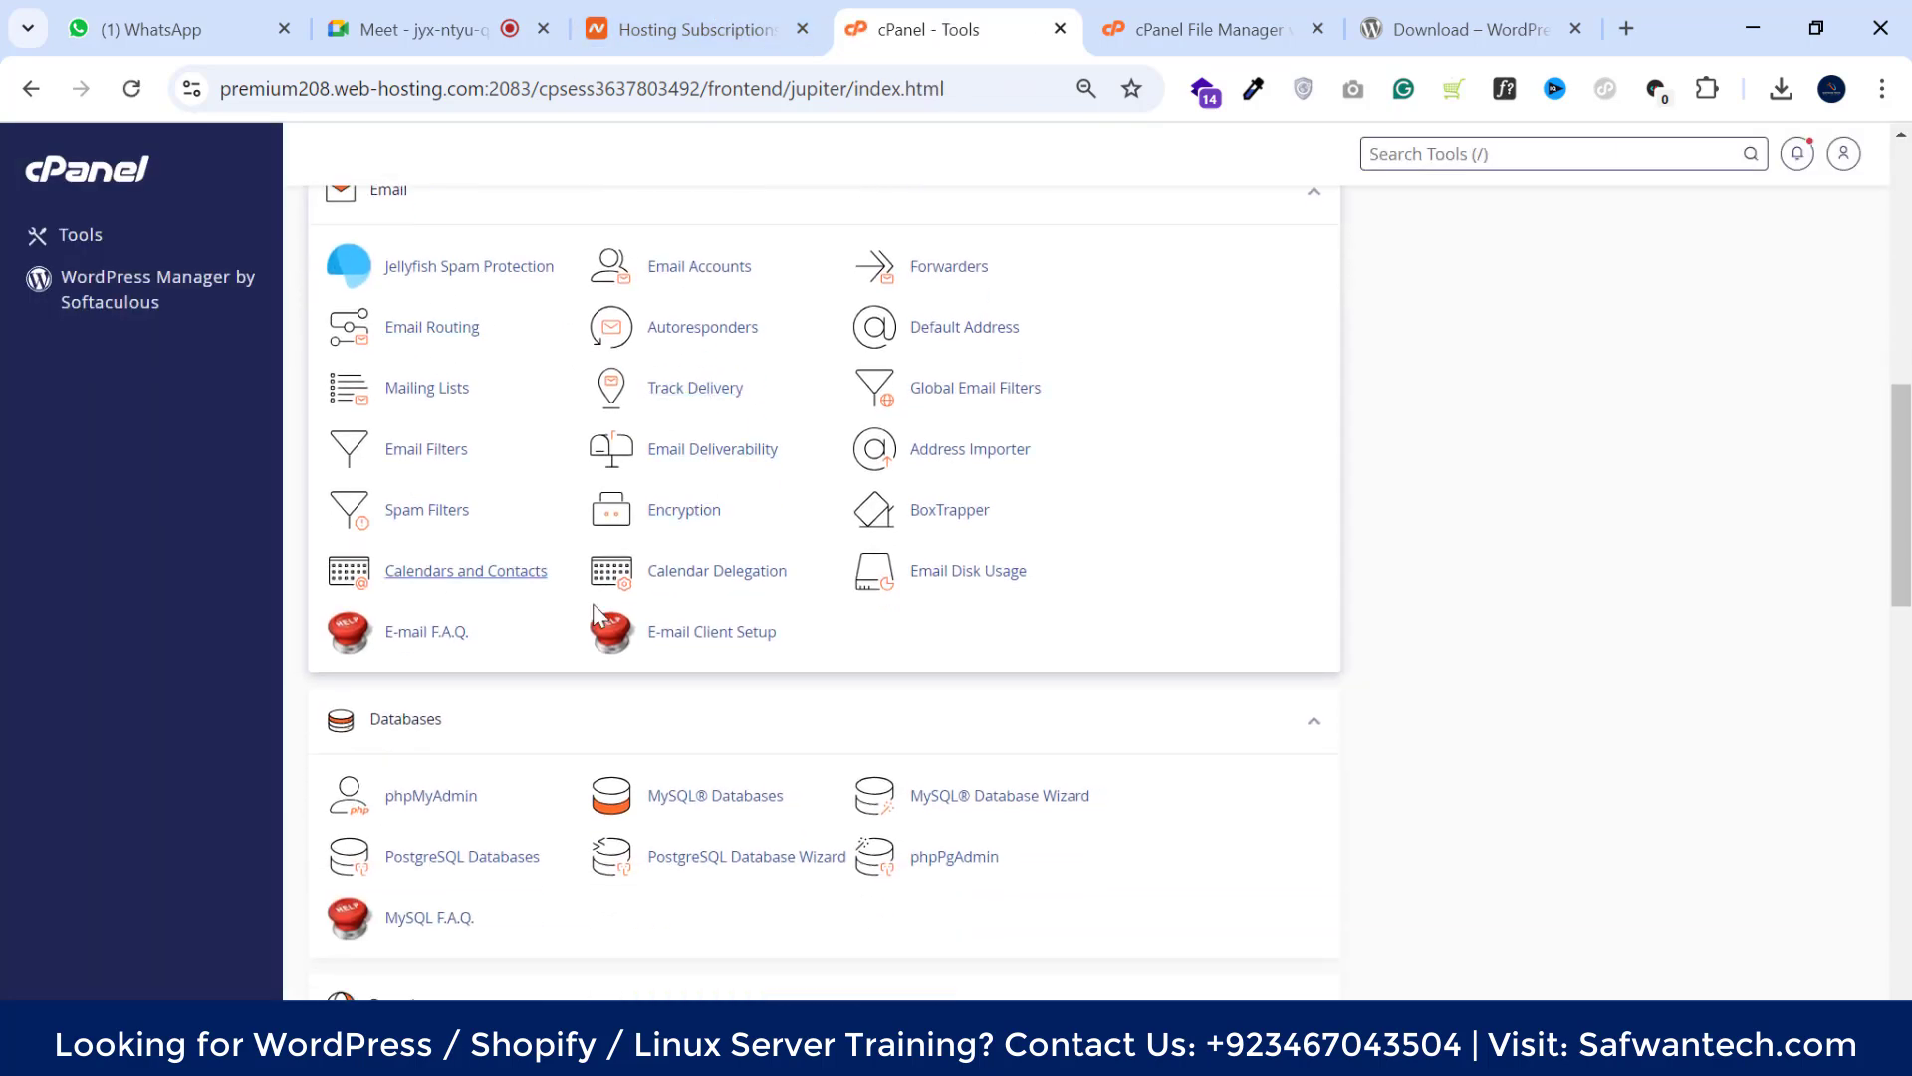
scroll(428, 443, "down", 3)
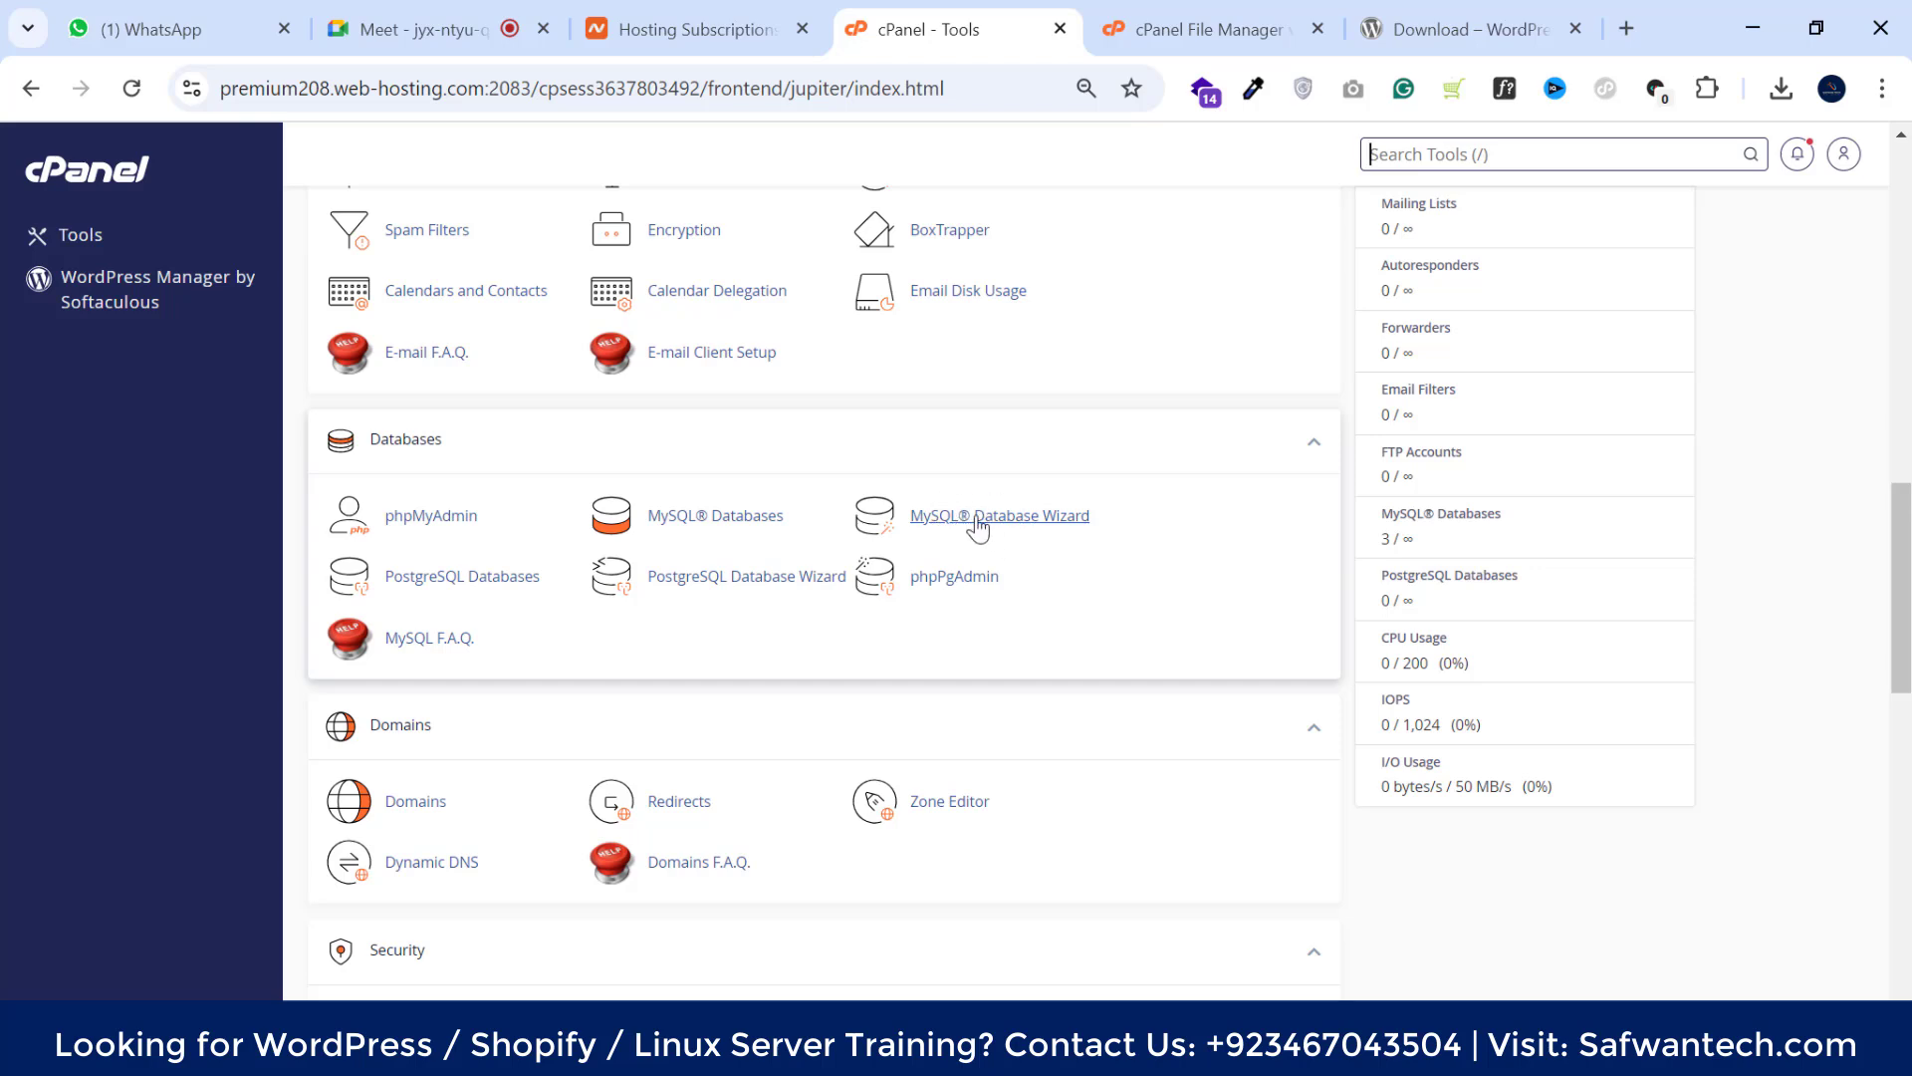
left_click(1022, 526)
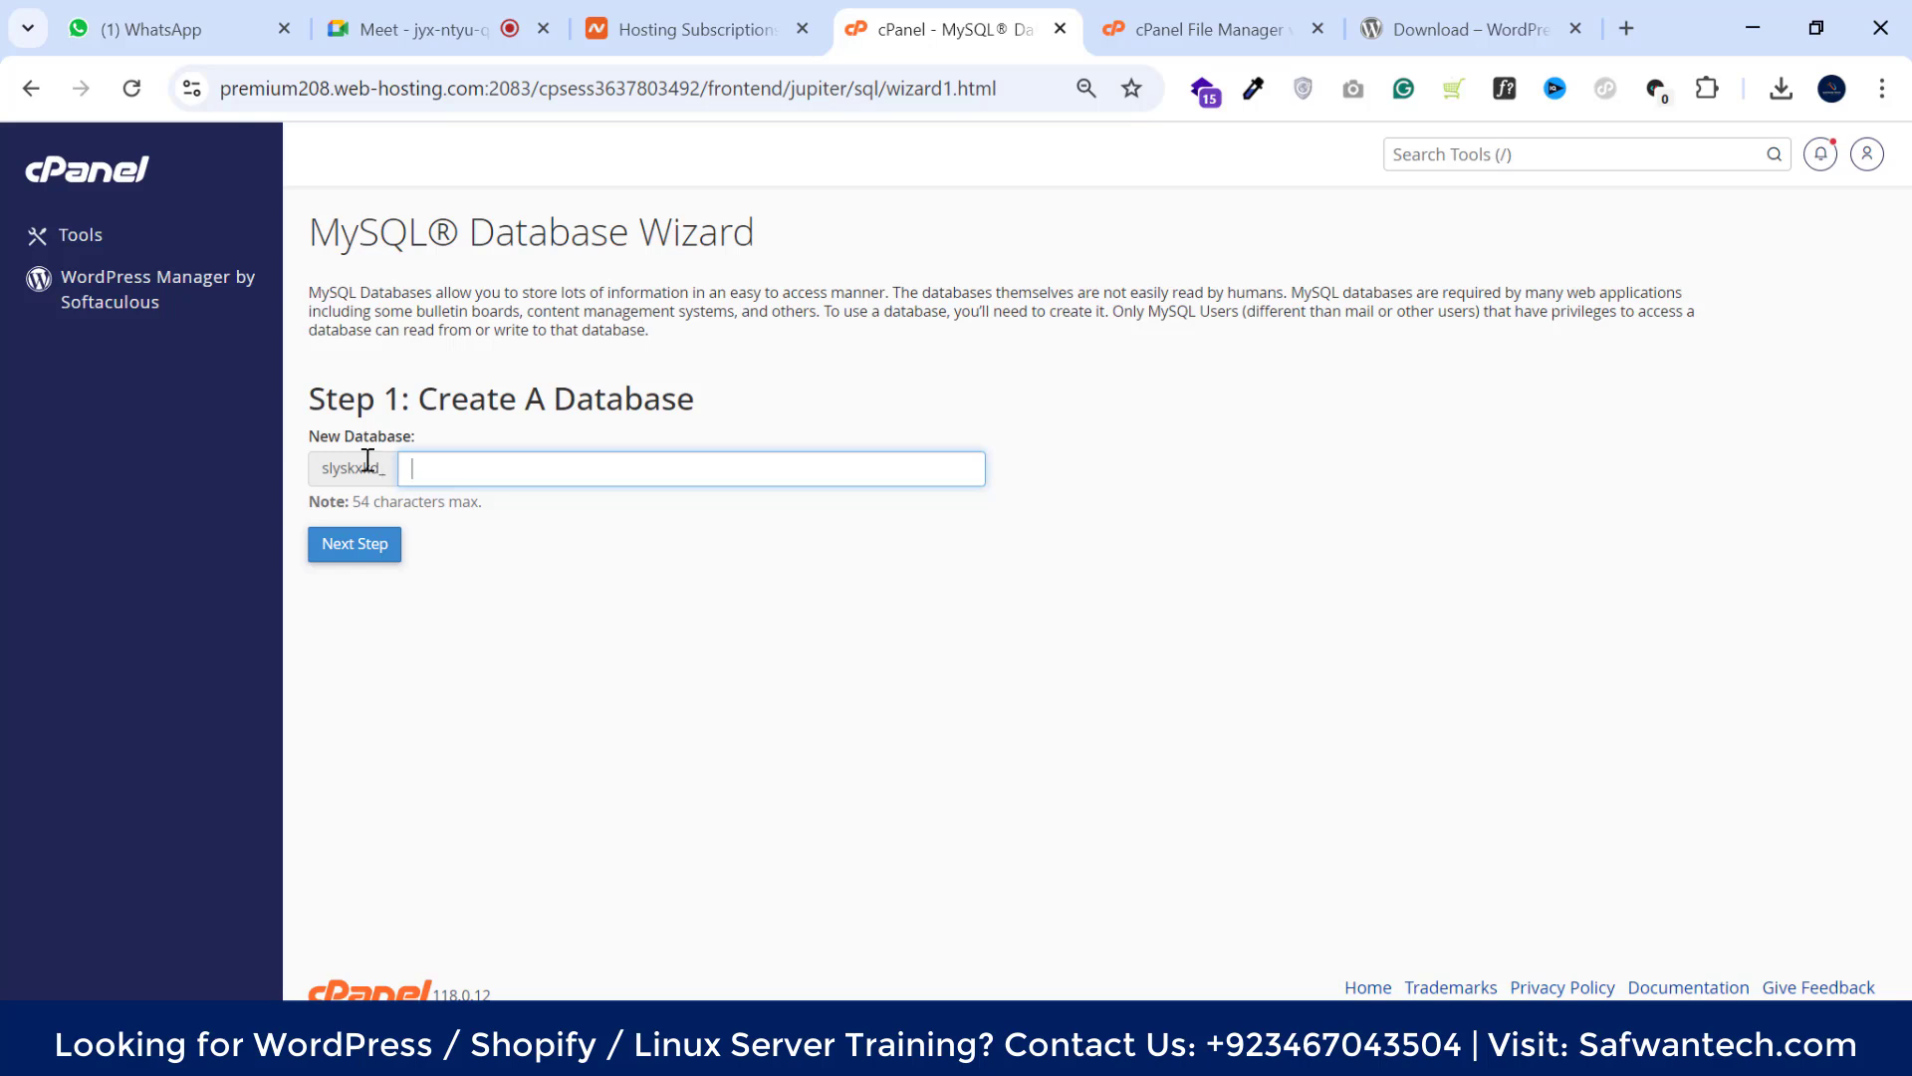
Name the new database adminz01, copy the name, and create the database
double_click(353, 466)
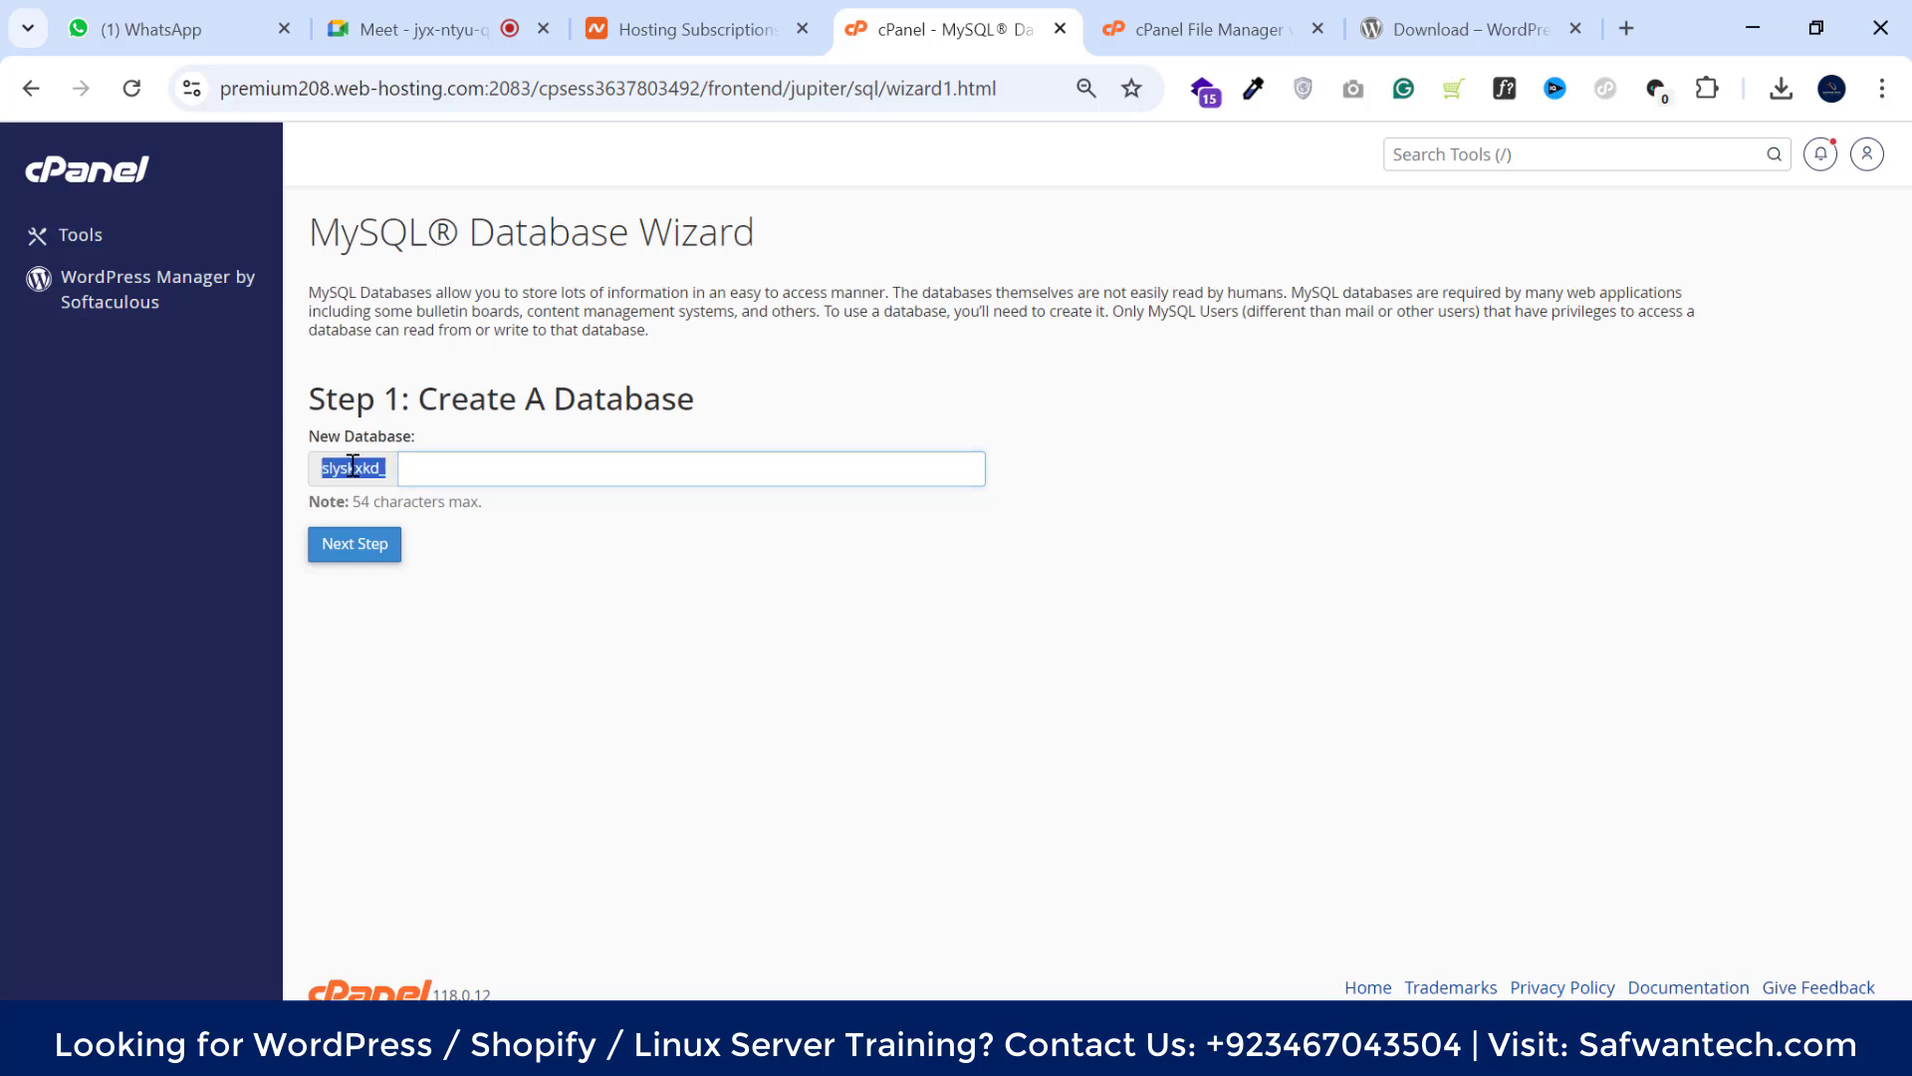
left_click(457, 470)
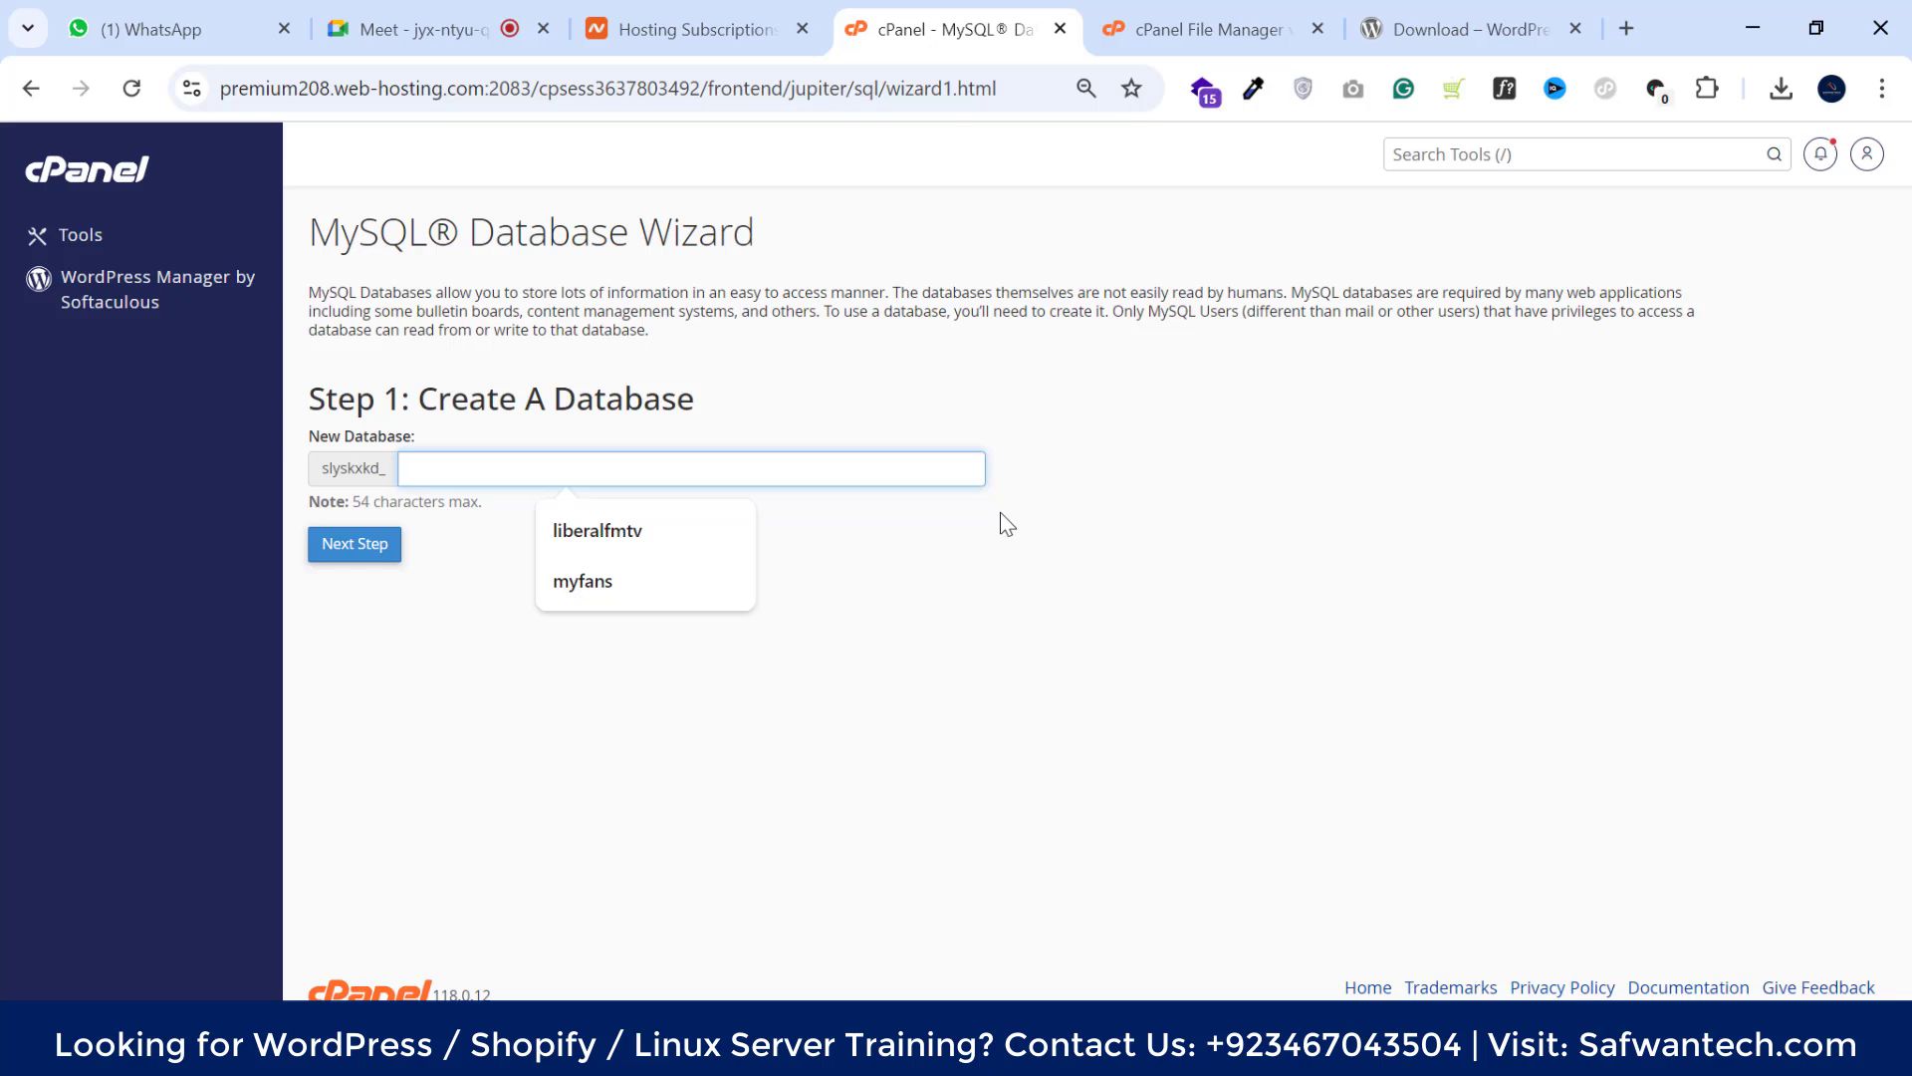
type("adminz")
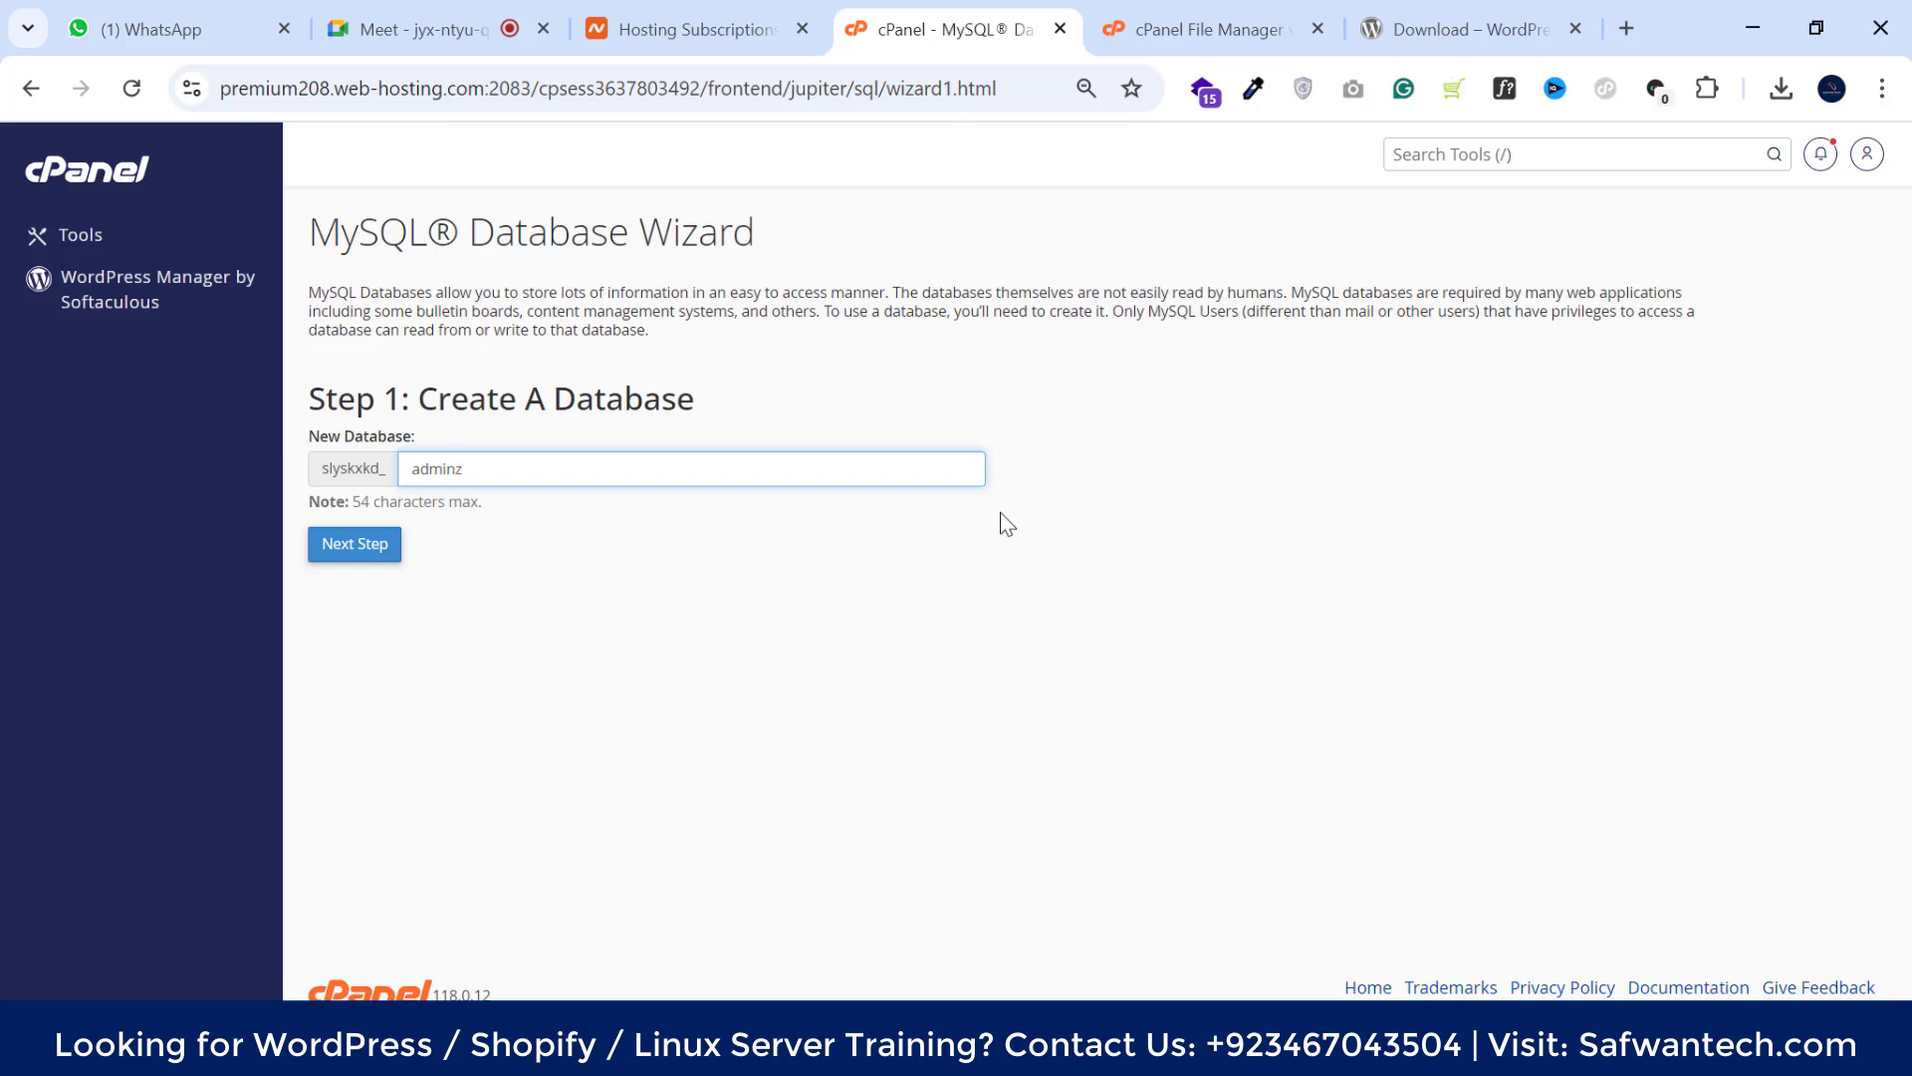
type("01")
left_click_drag(542, 473, 419, 469)
right_click(438, 471)
left_click(500, 609)
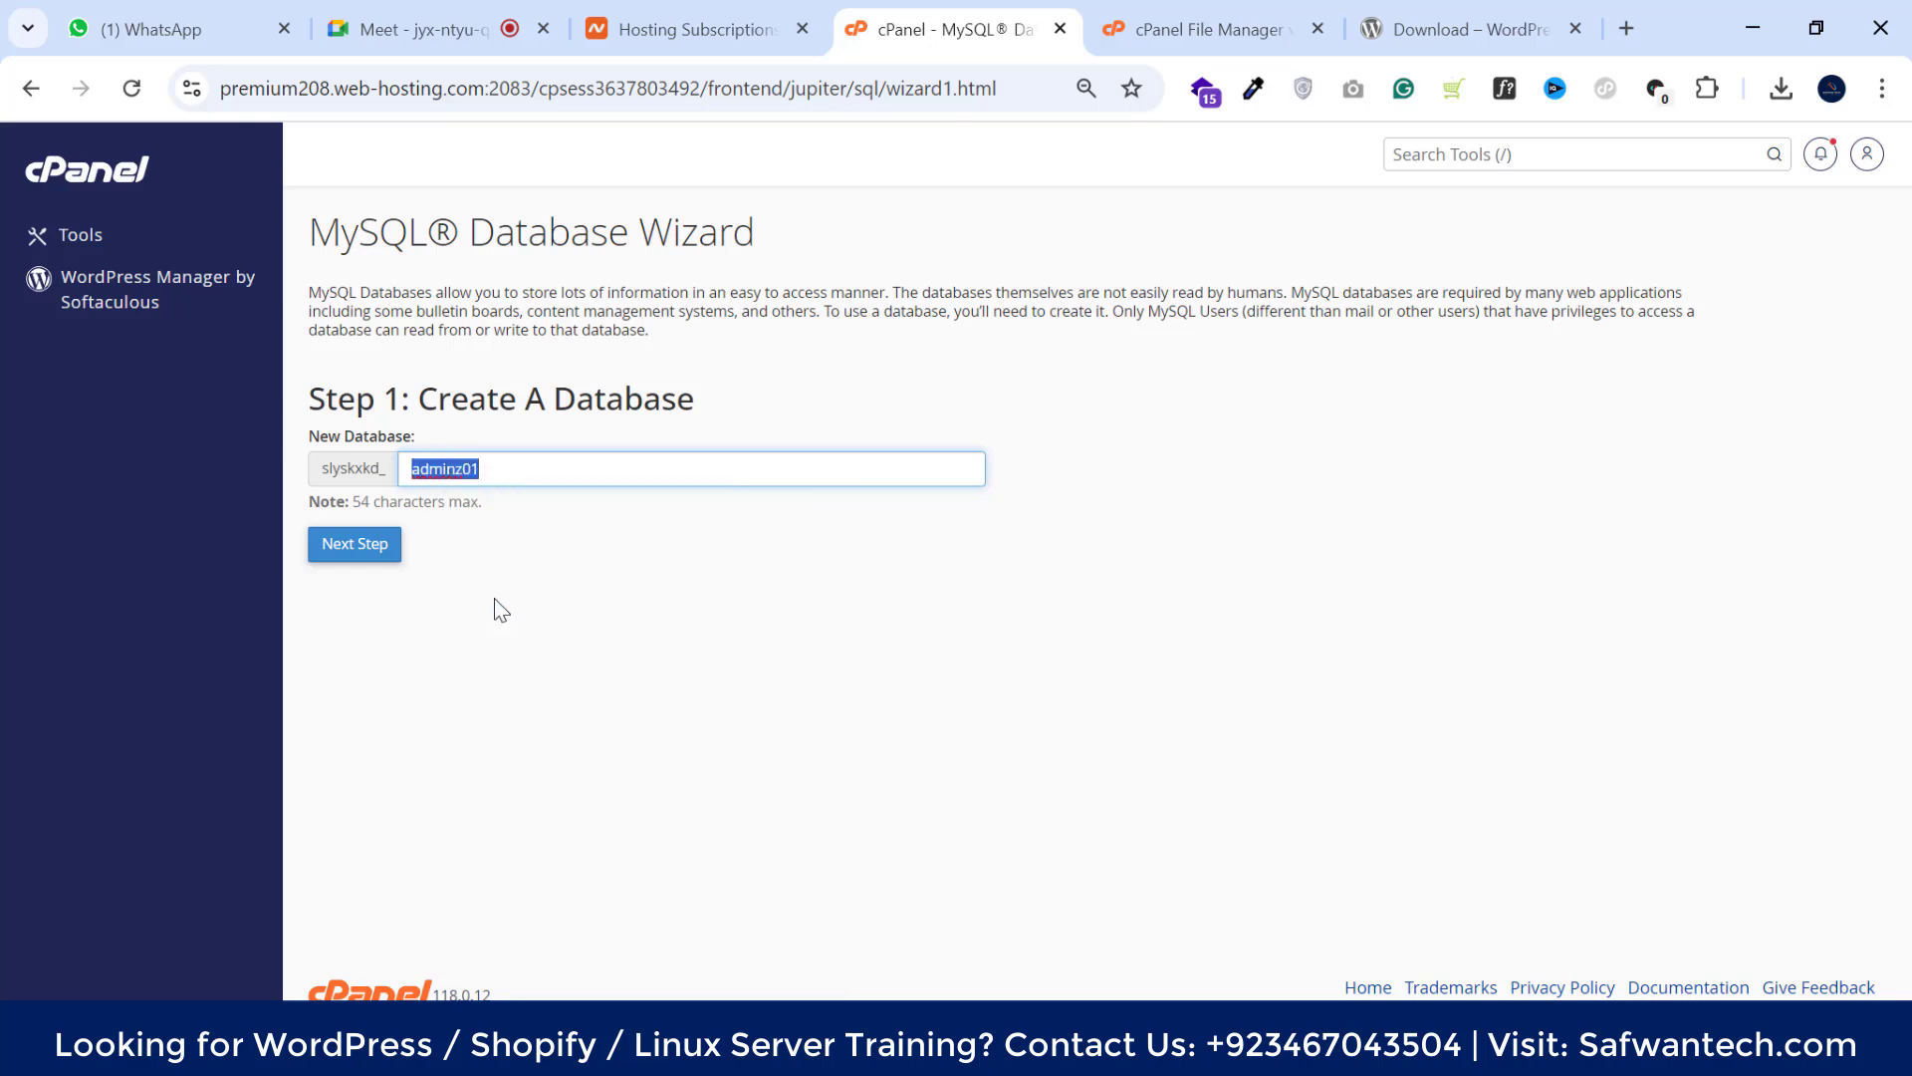
left_click(363, 550)
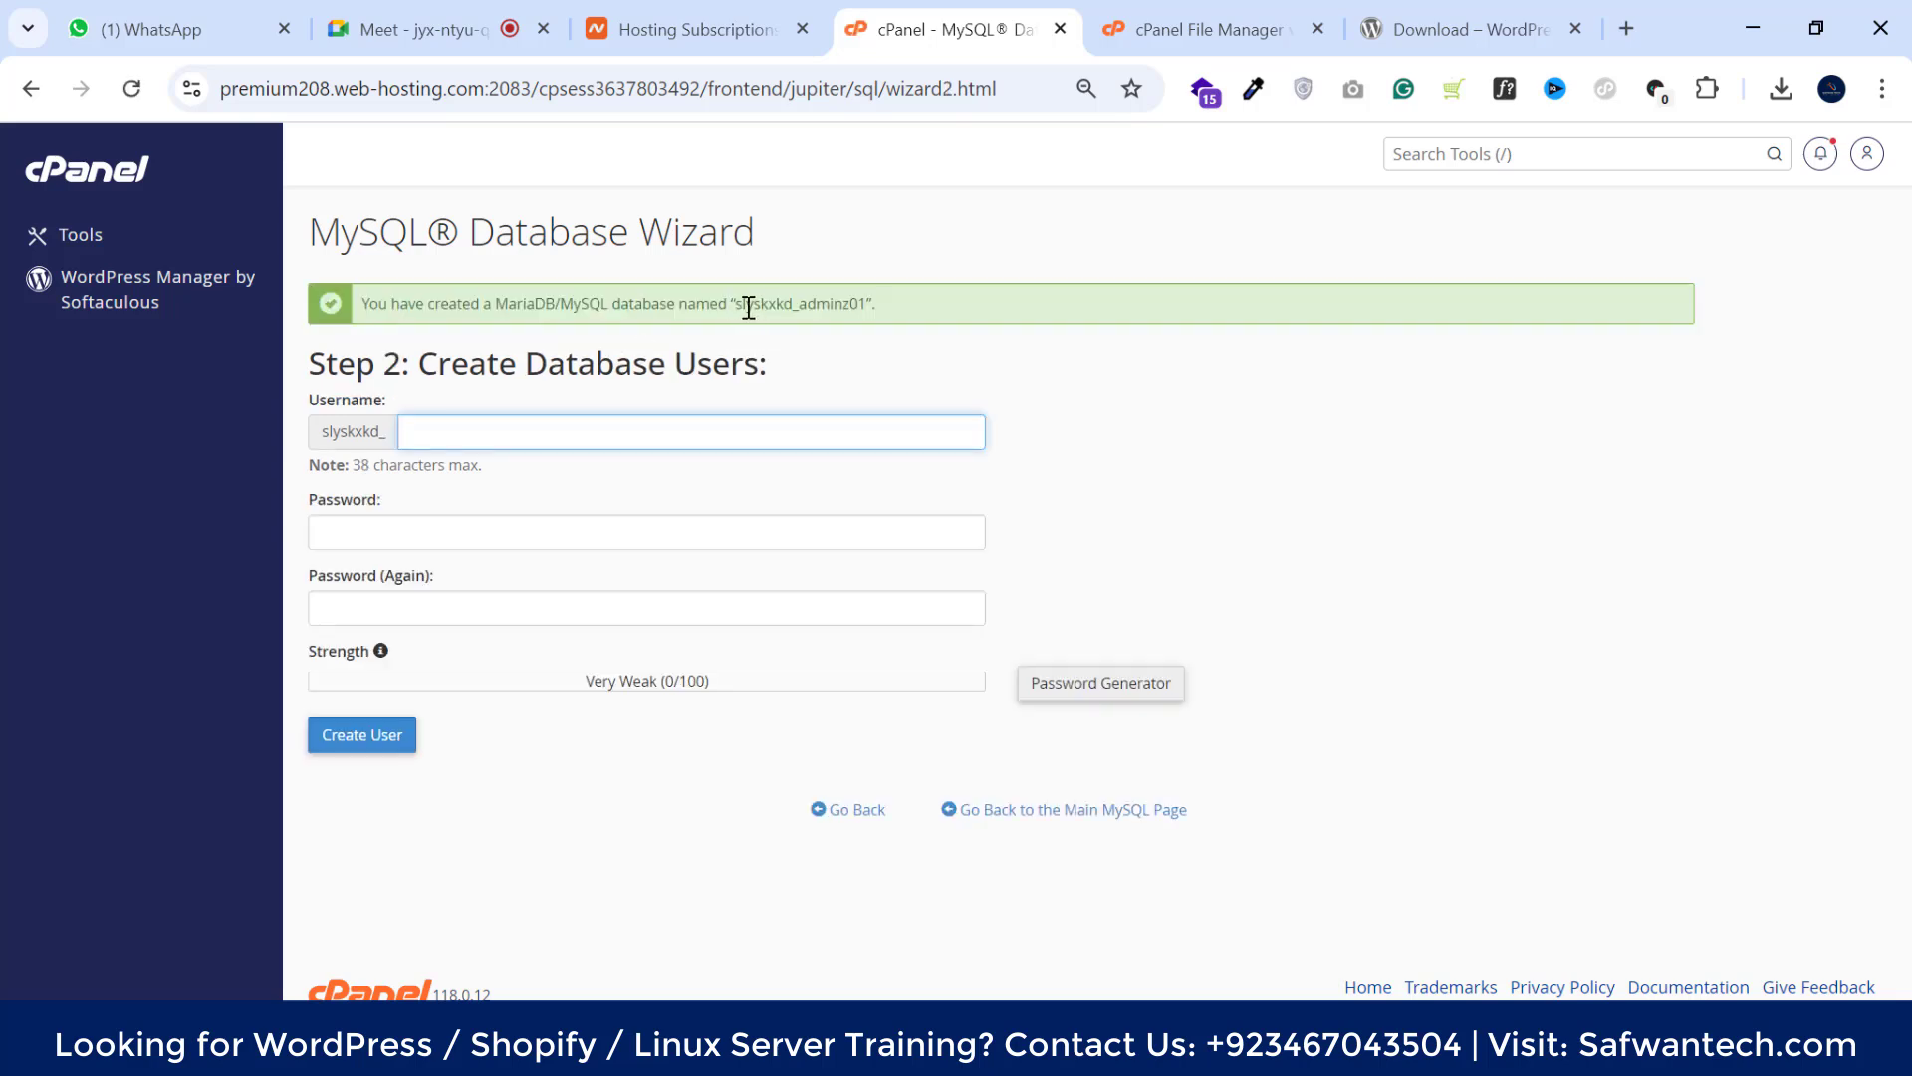
Paste adminz01 as the new database username
left_click_drag(736, 304, 863, 304)
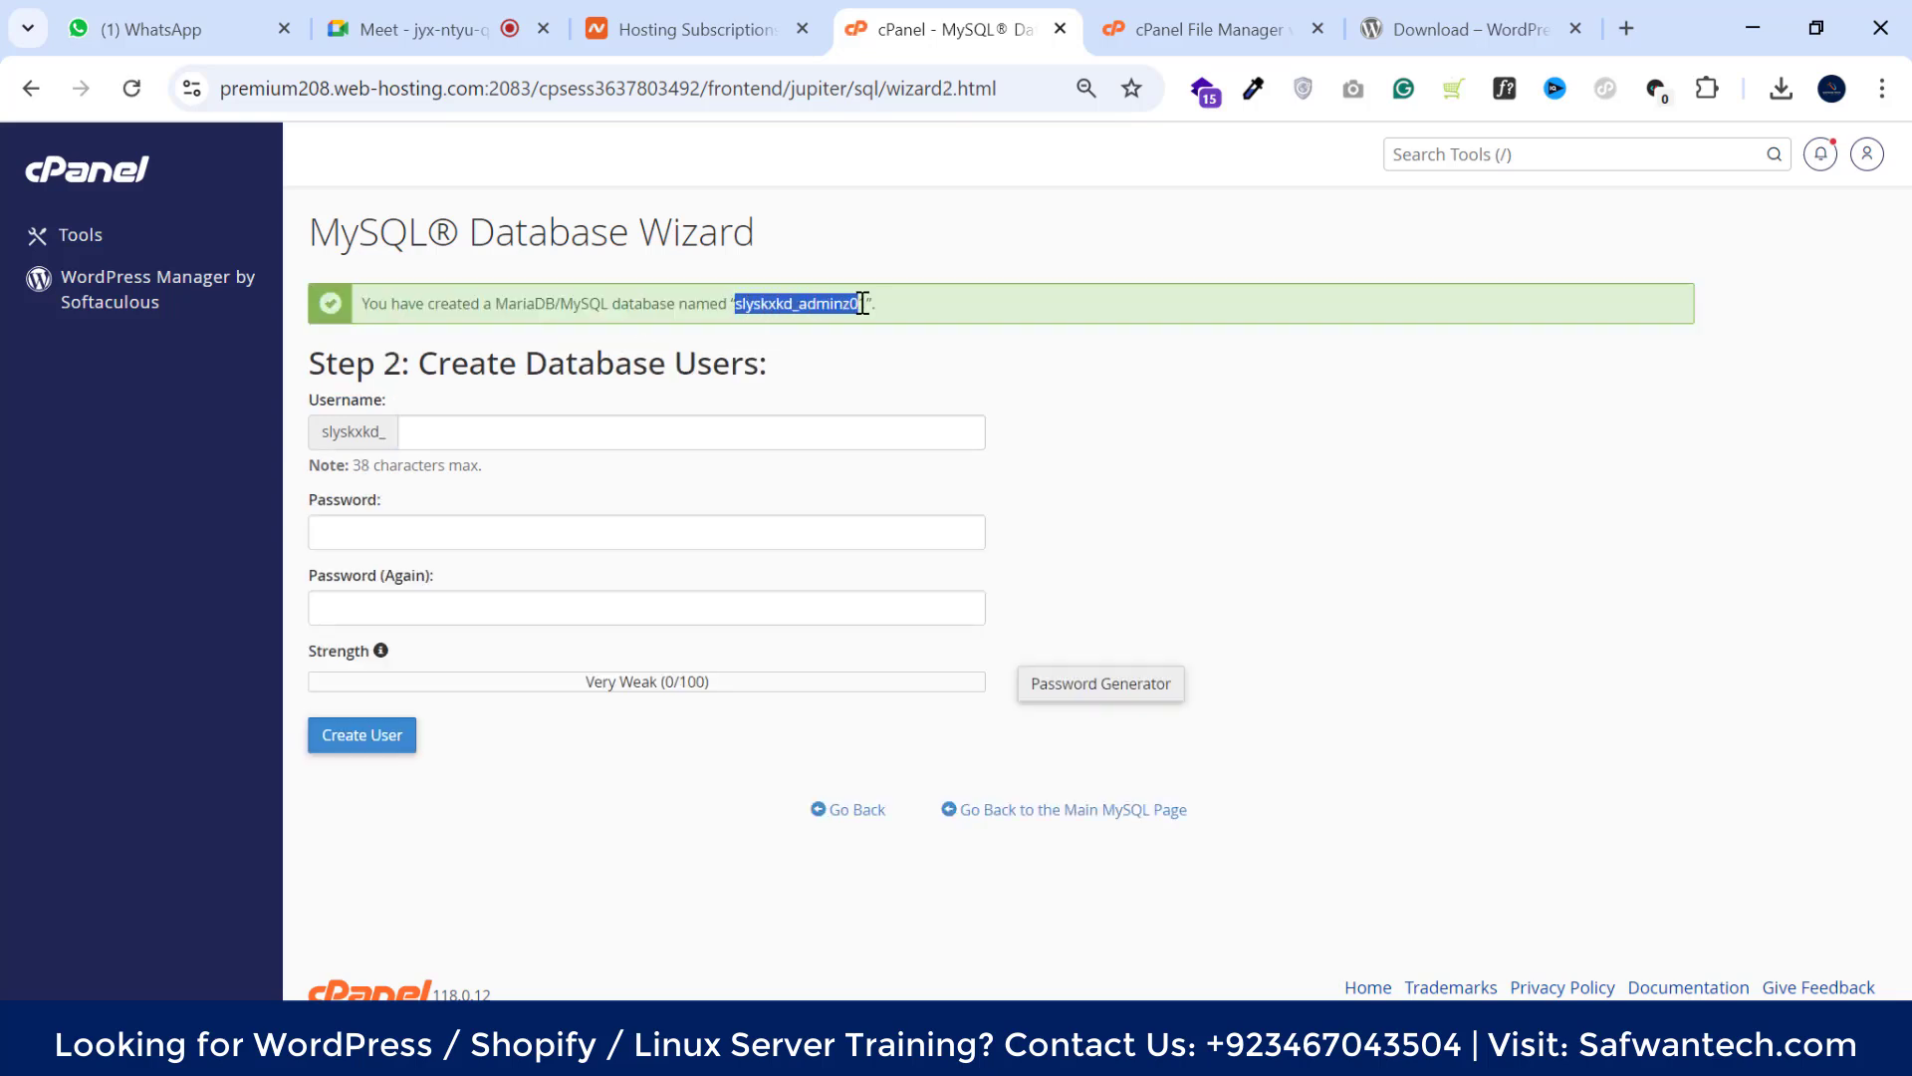
left_click(802, 306)
left_click_drag(815, 304, 863, 305)
left_click(825, 305)
left_click_drag(741, 303, 862, 306)
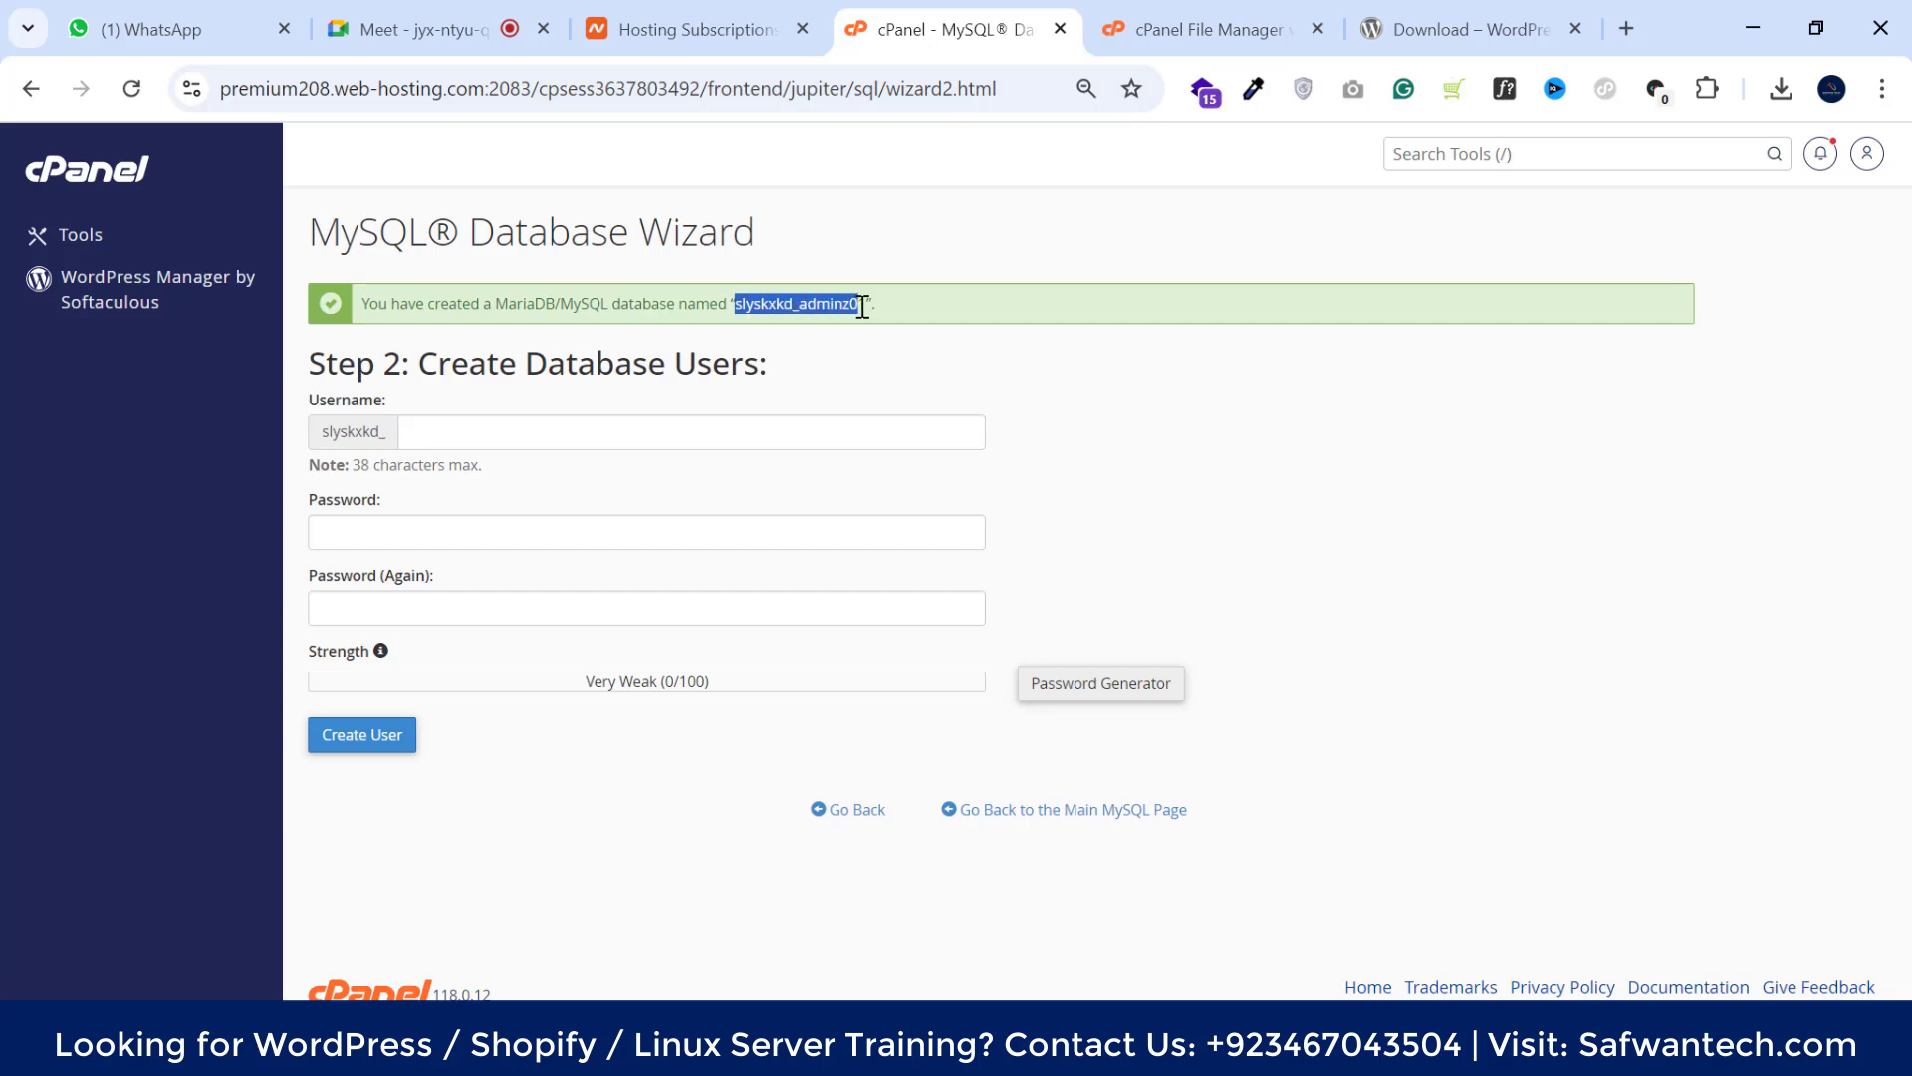
left_click(737, 308)
left_click_drag(738, 304, 876, 305)
left_click(744, 305)
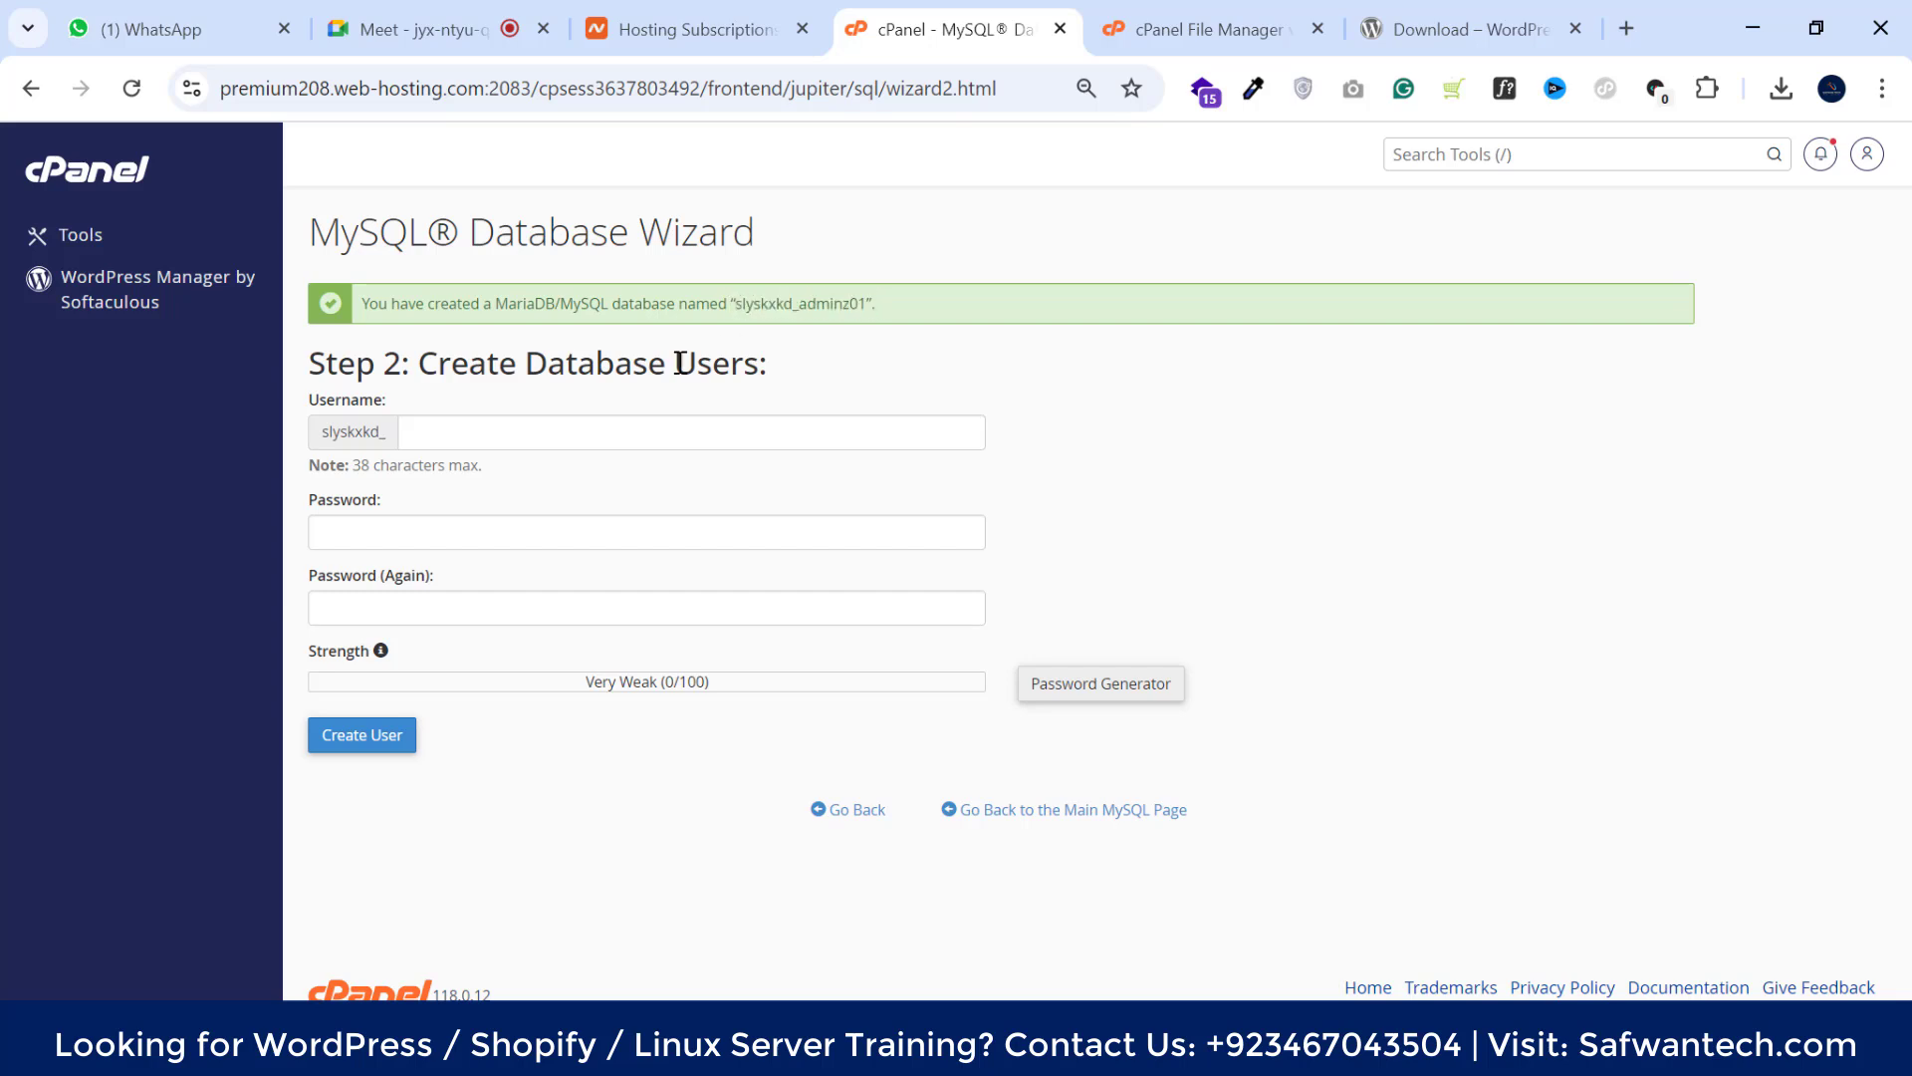
left_click(535, 429)
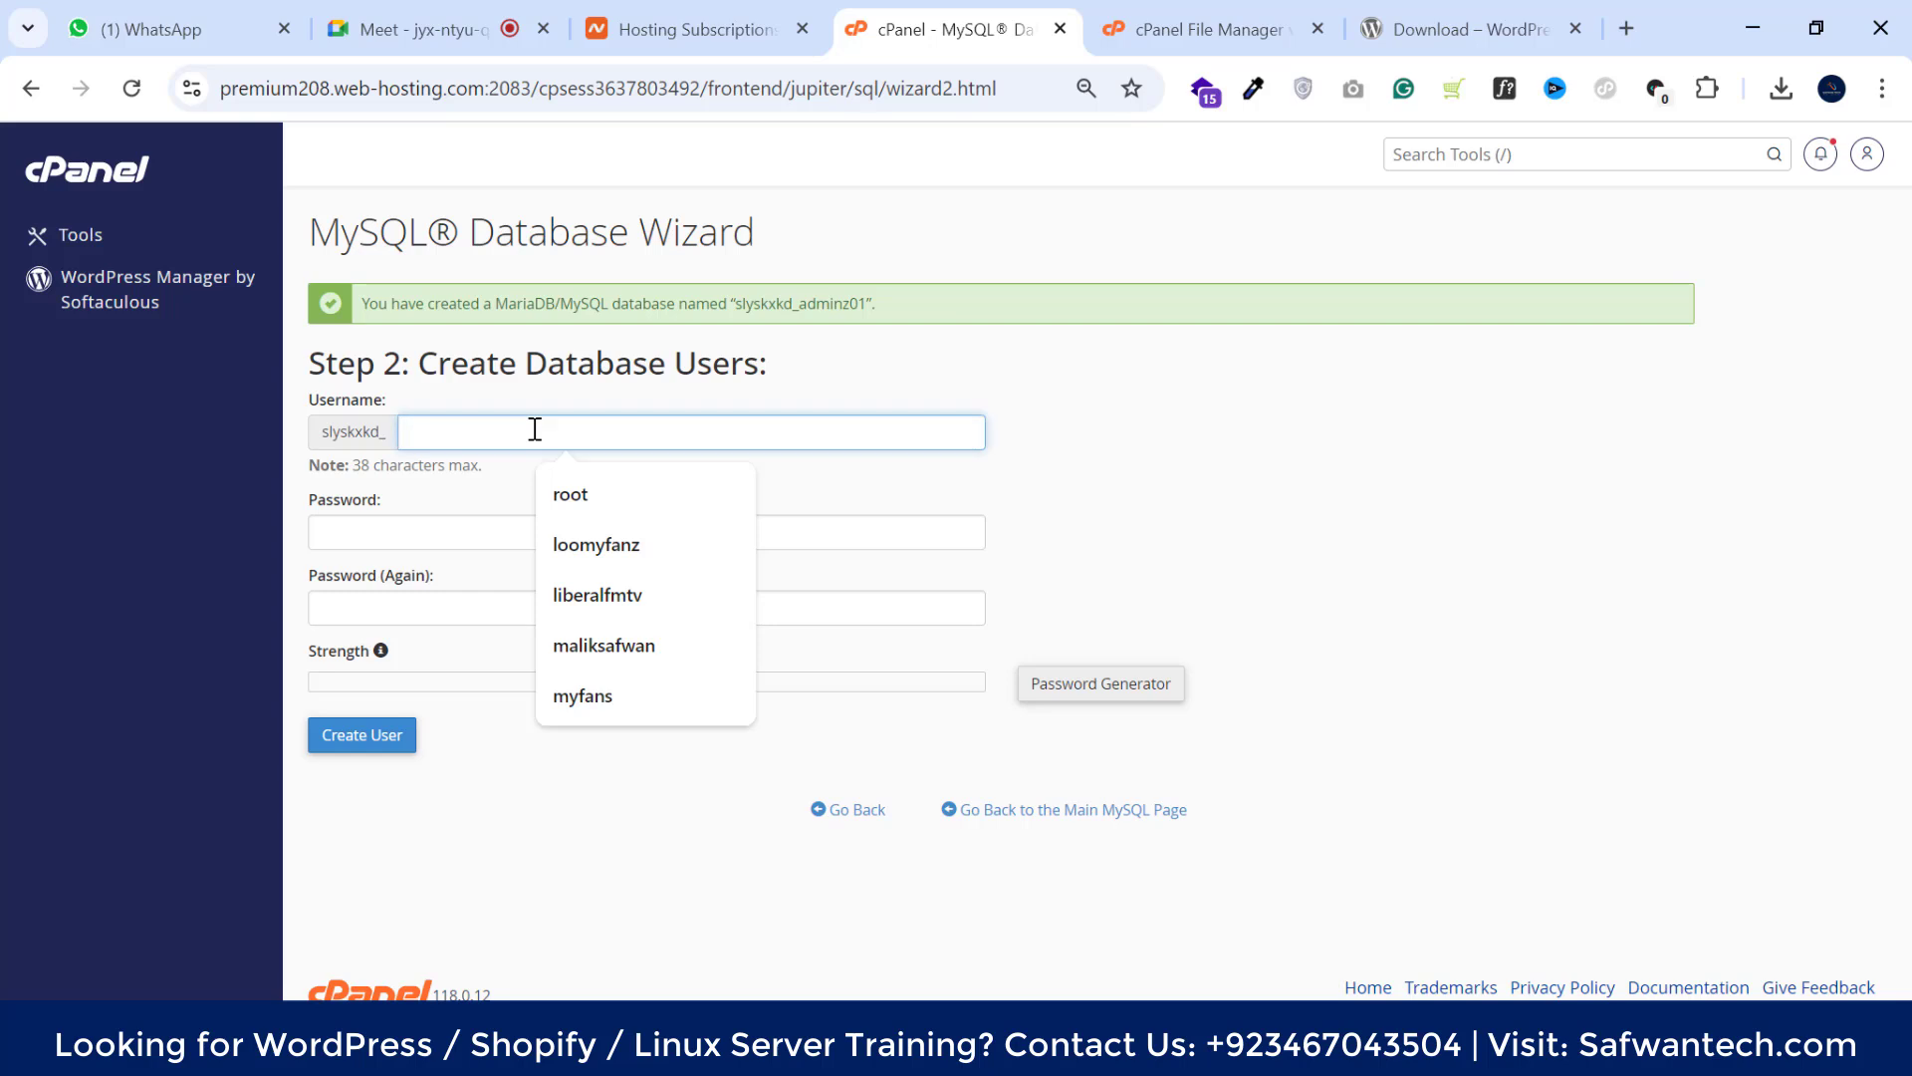
right_click(535, 428)
left_click(611, 708)
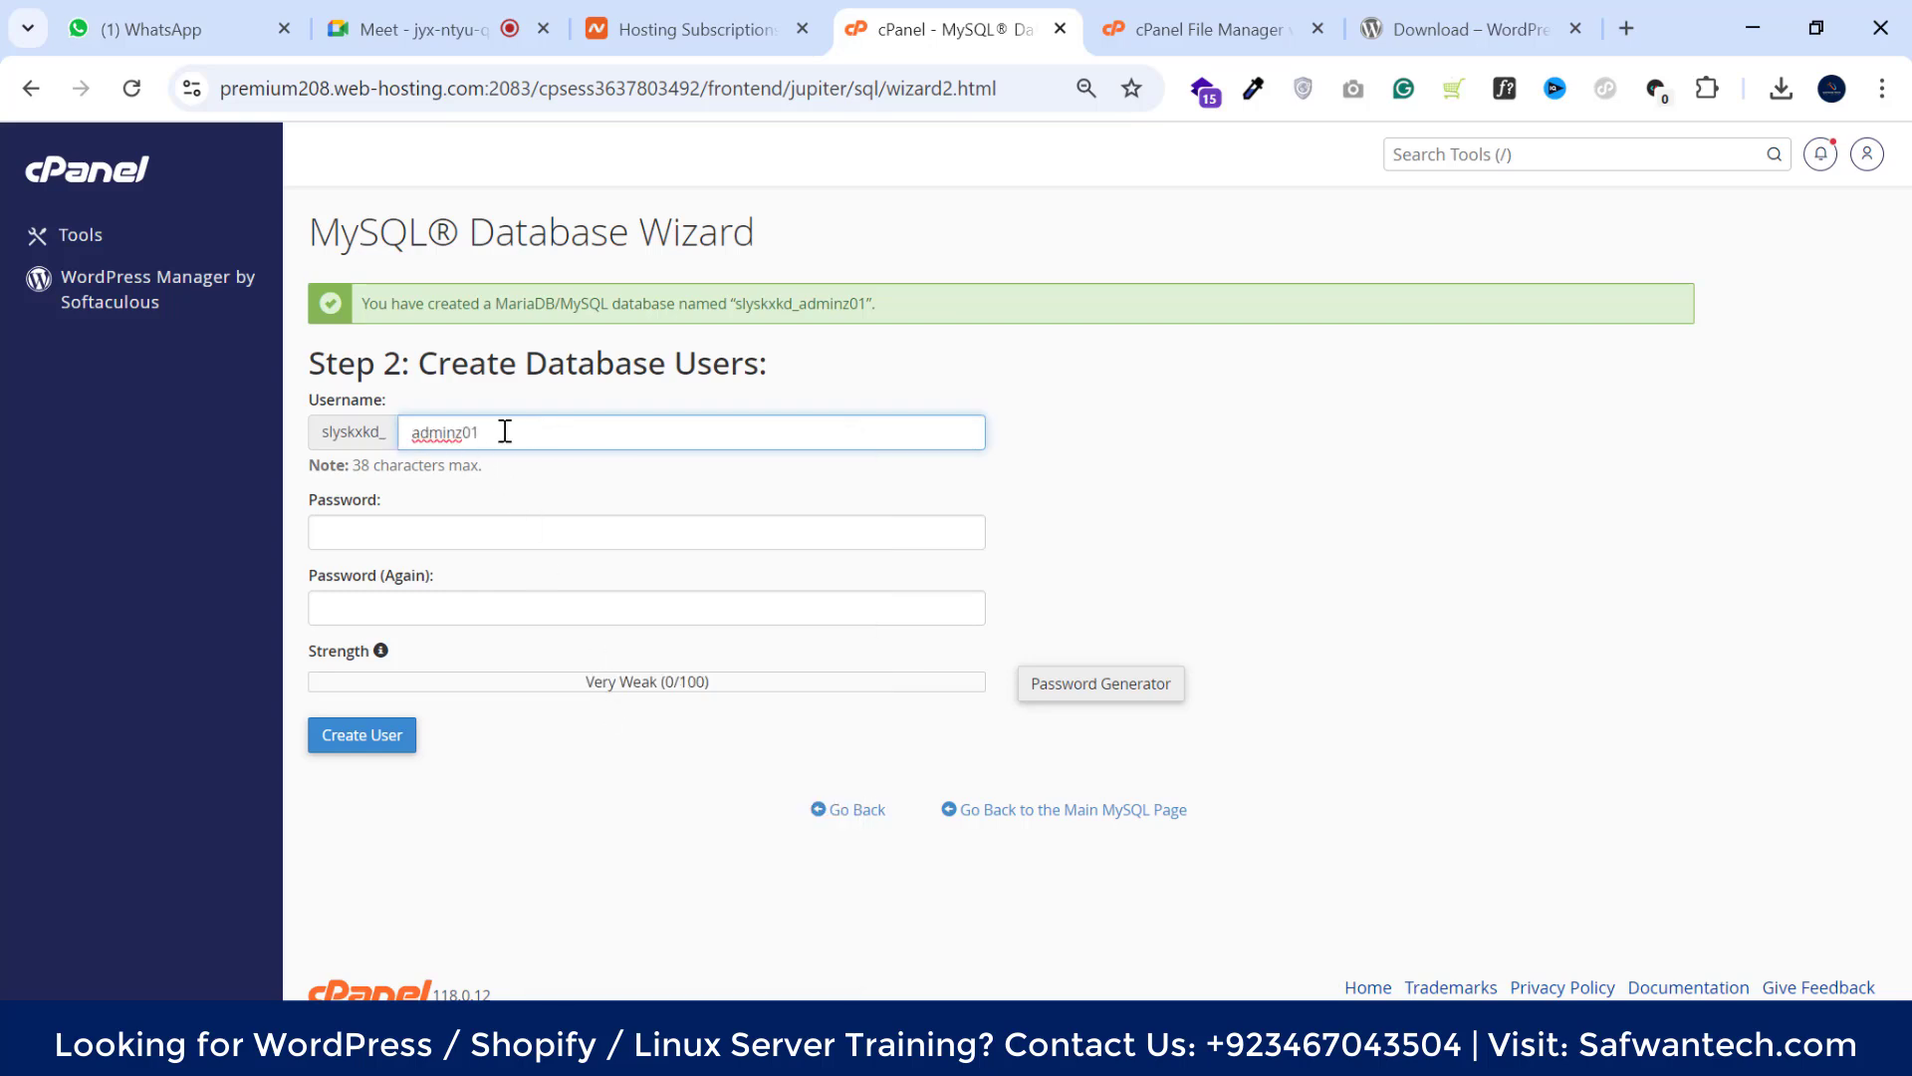
double_click(802, 305)
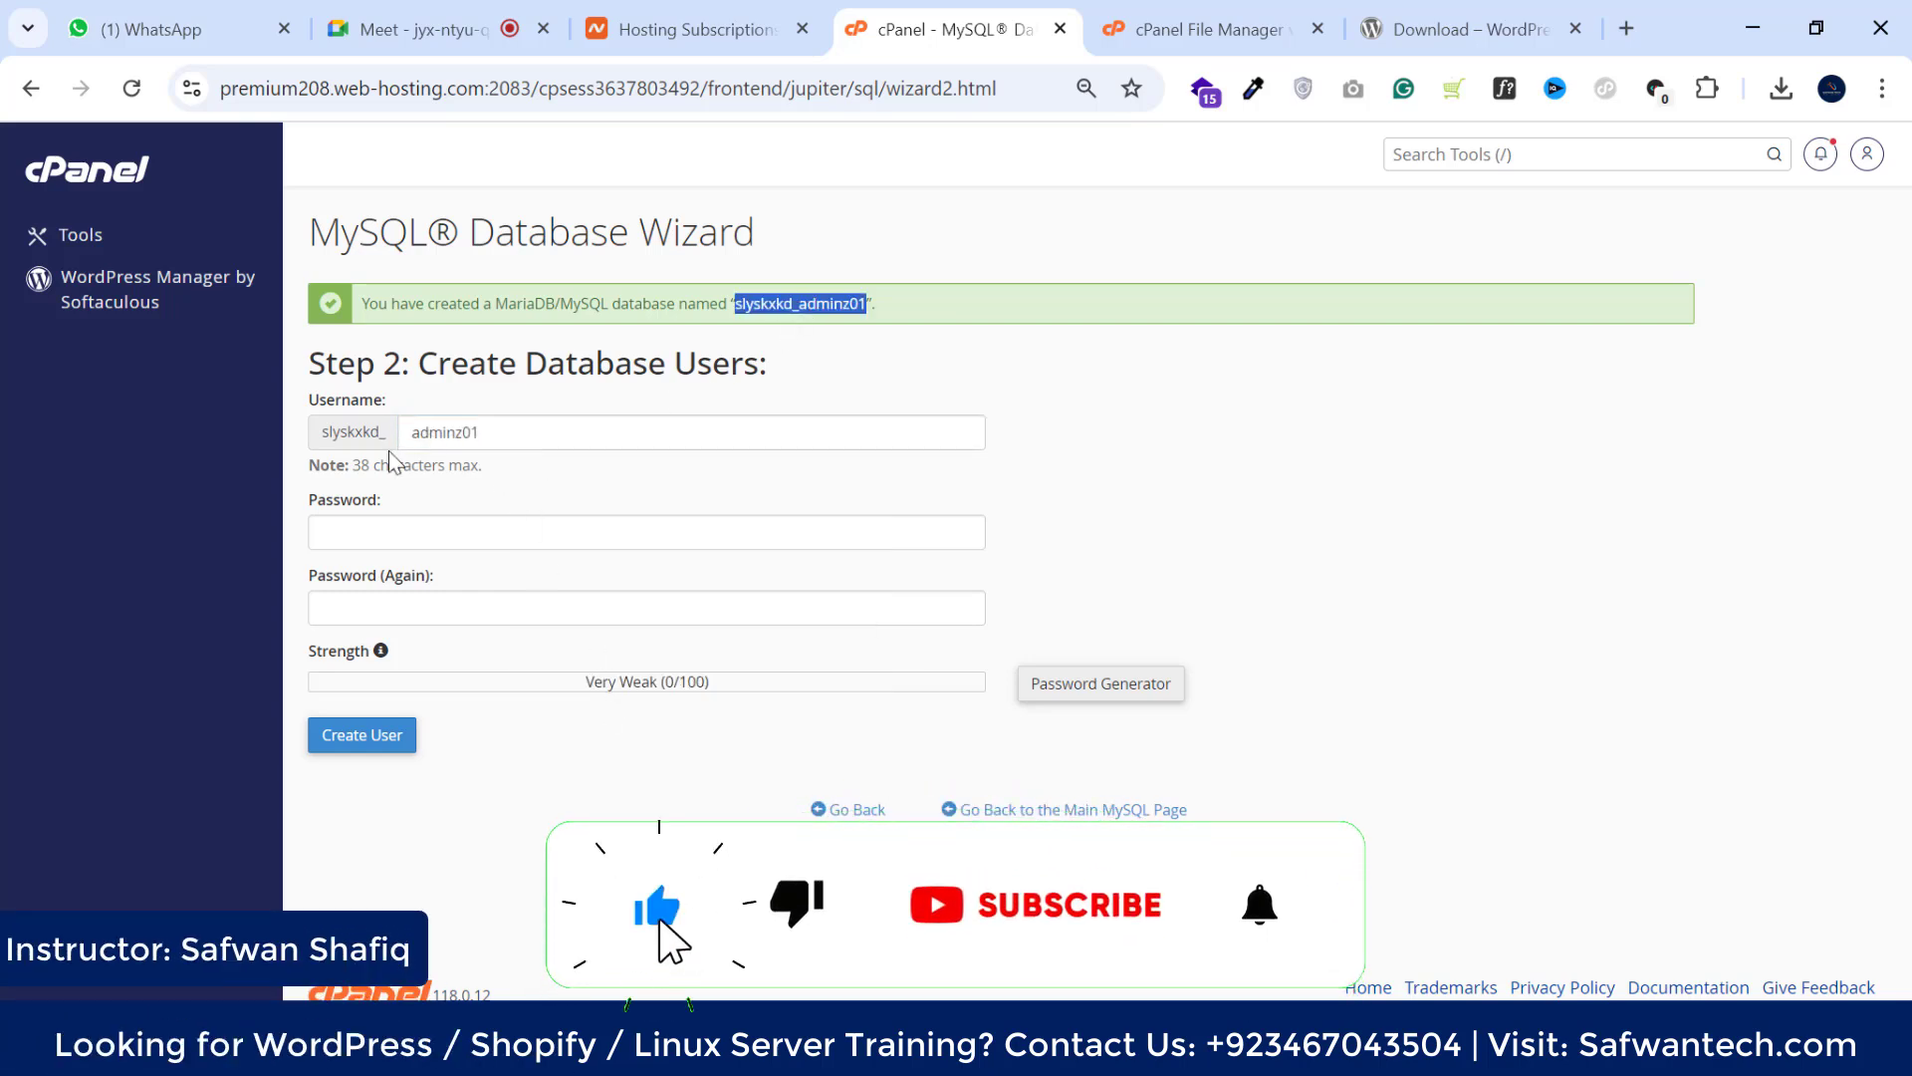
left_click_drag(634, 365, 773, 369)
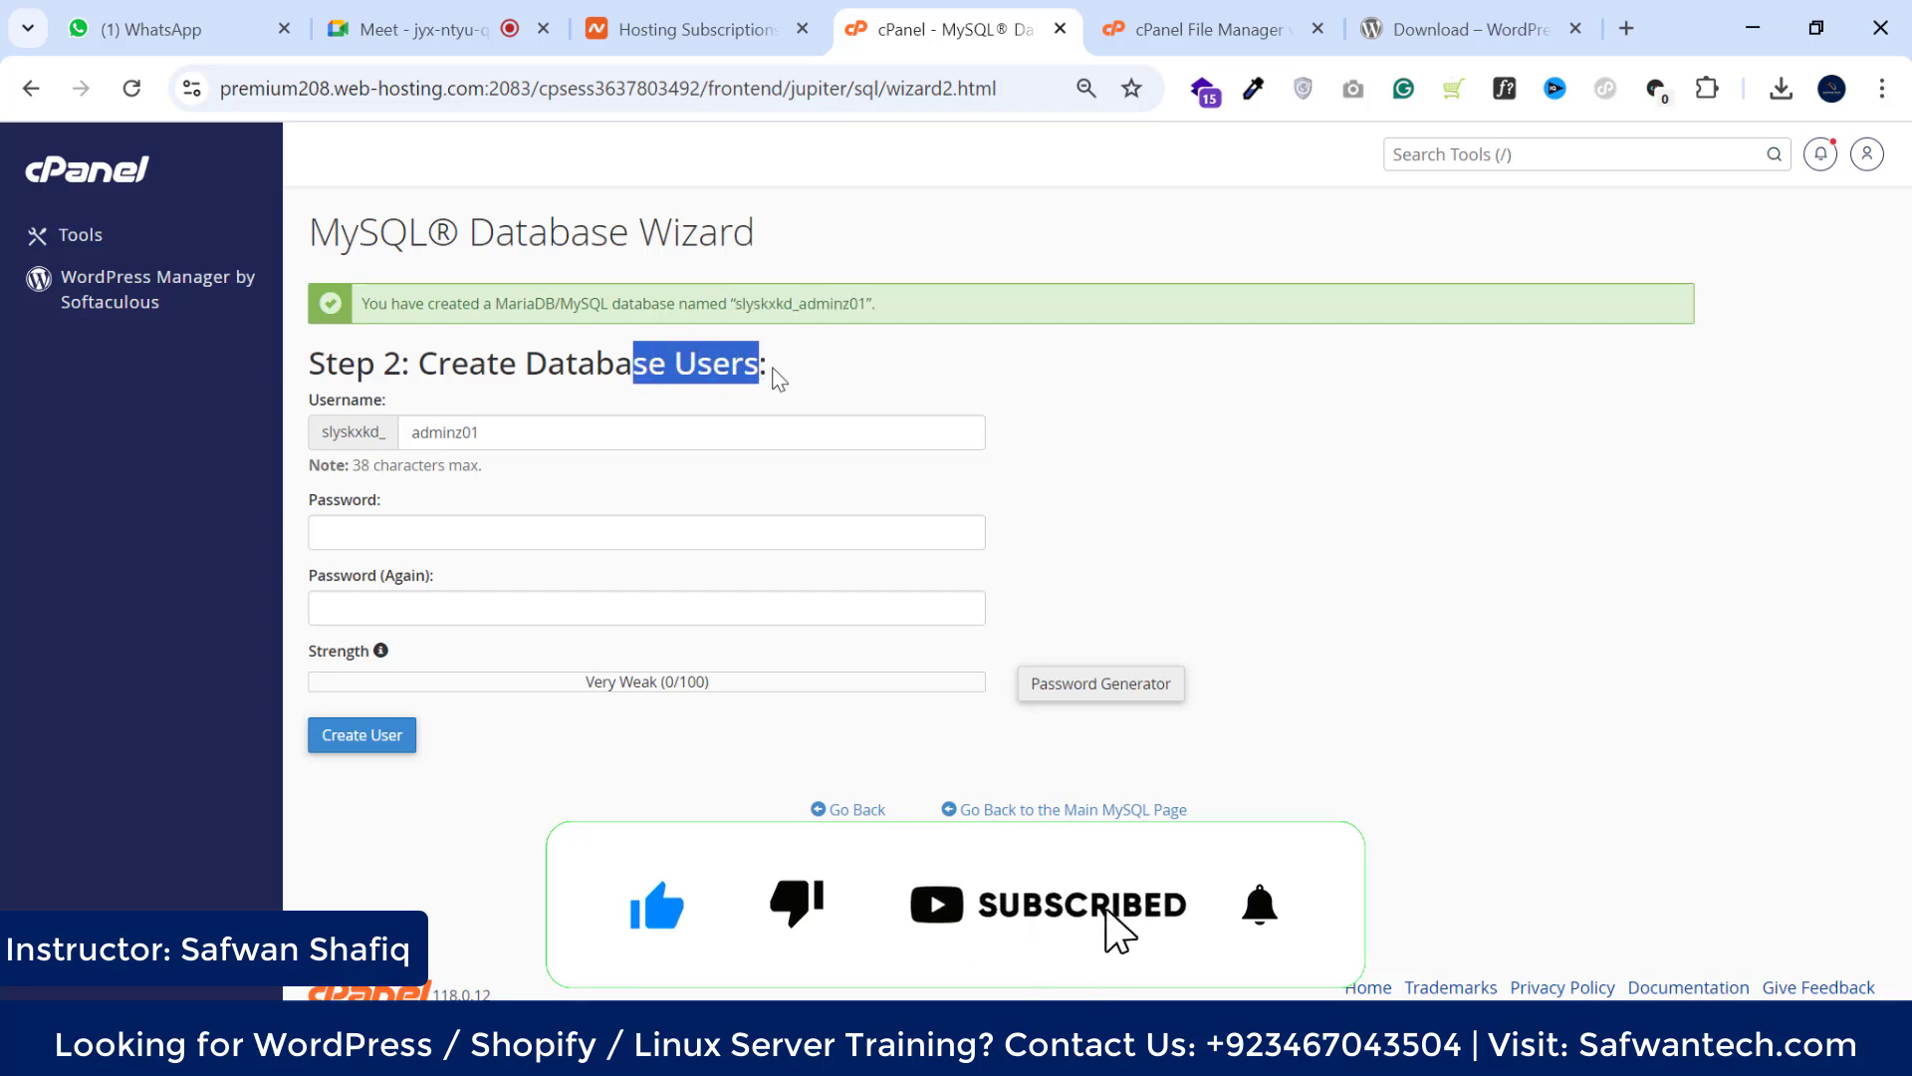
left_click(780, 380)
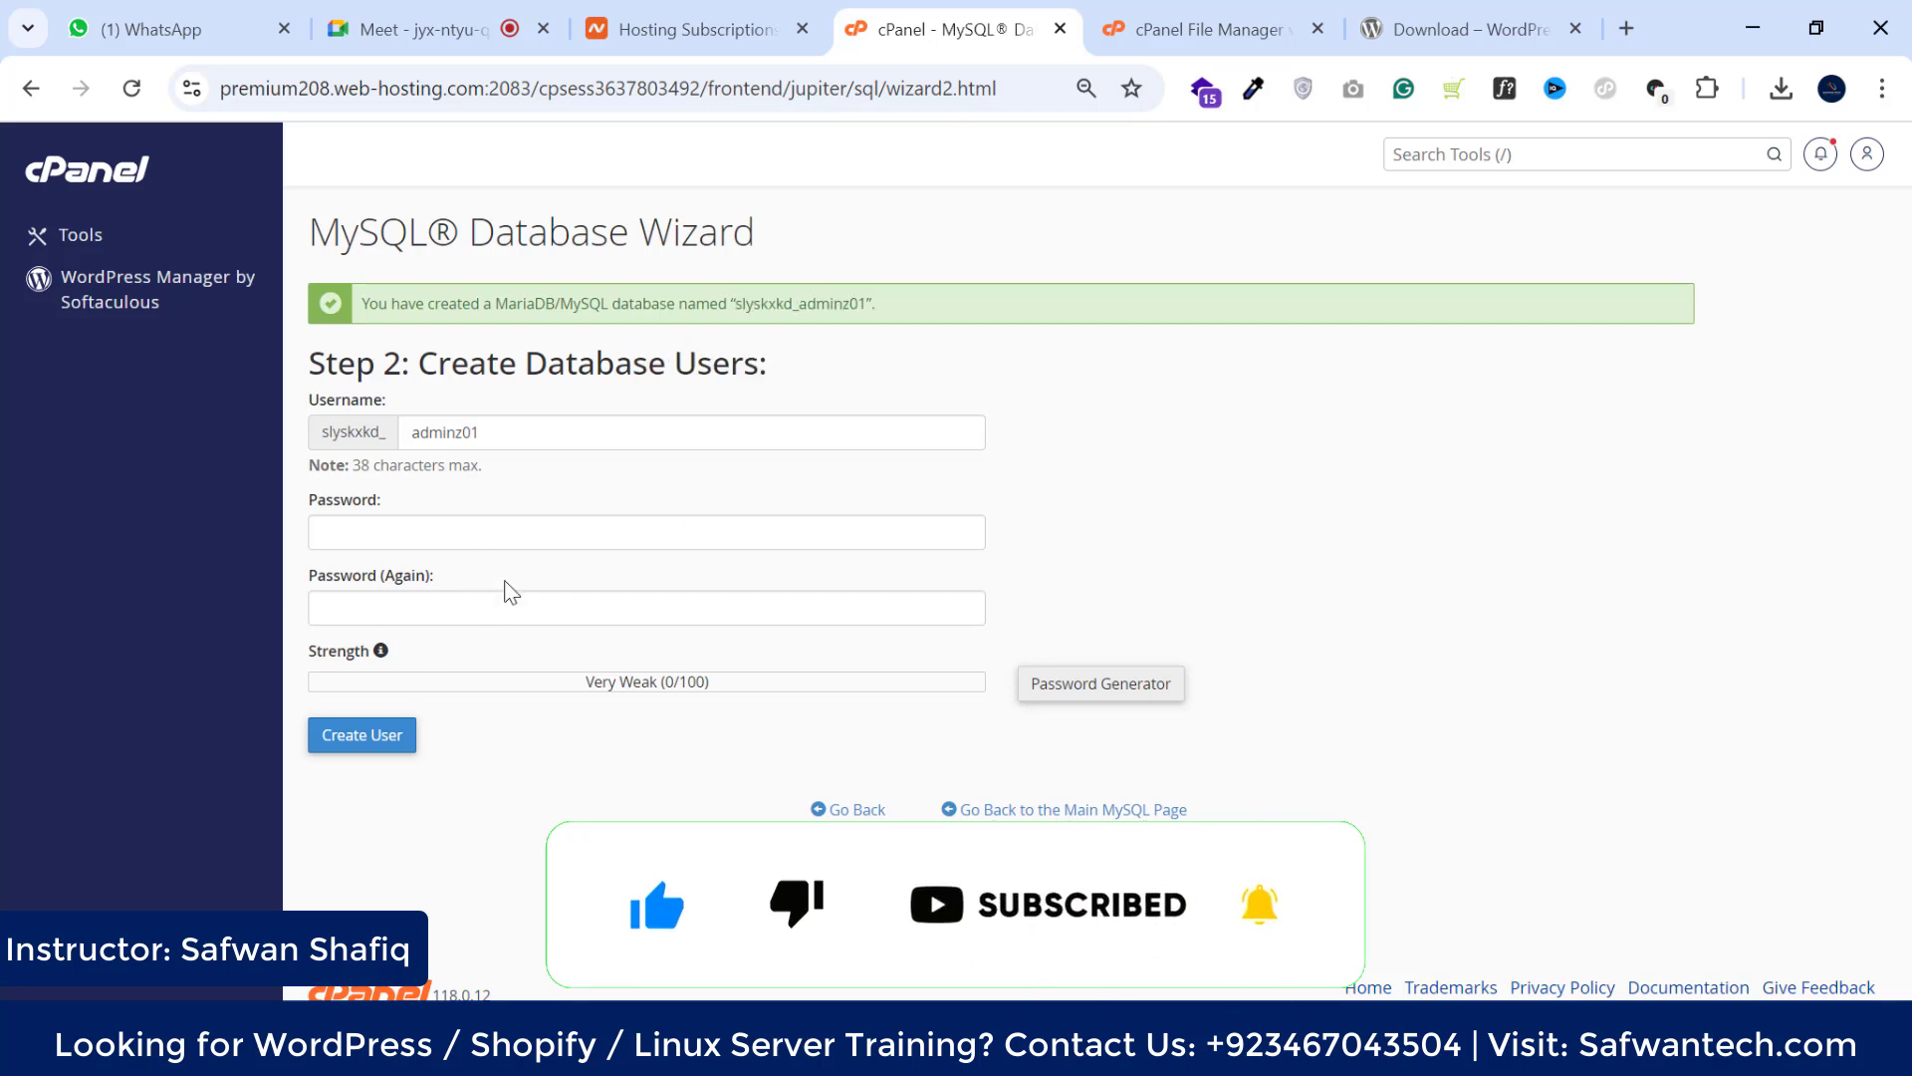
Fill both password fields with a generated strong password and create the user
left_click(1091, 690)
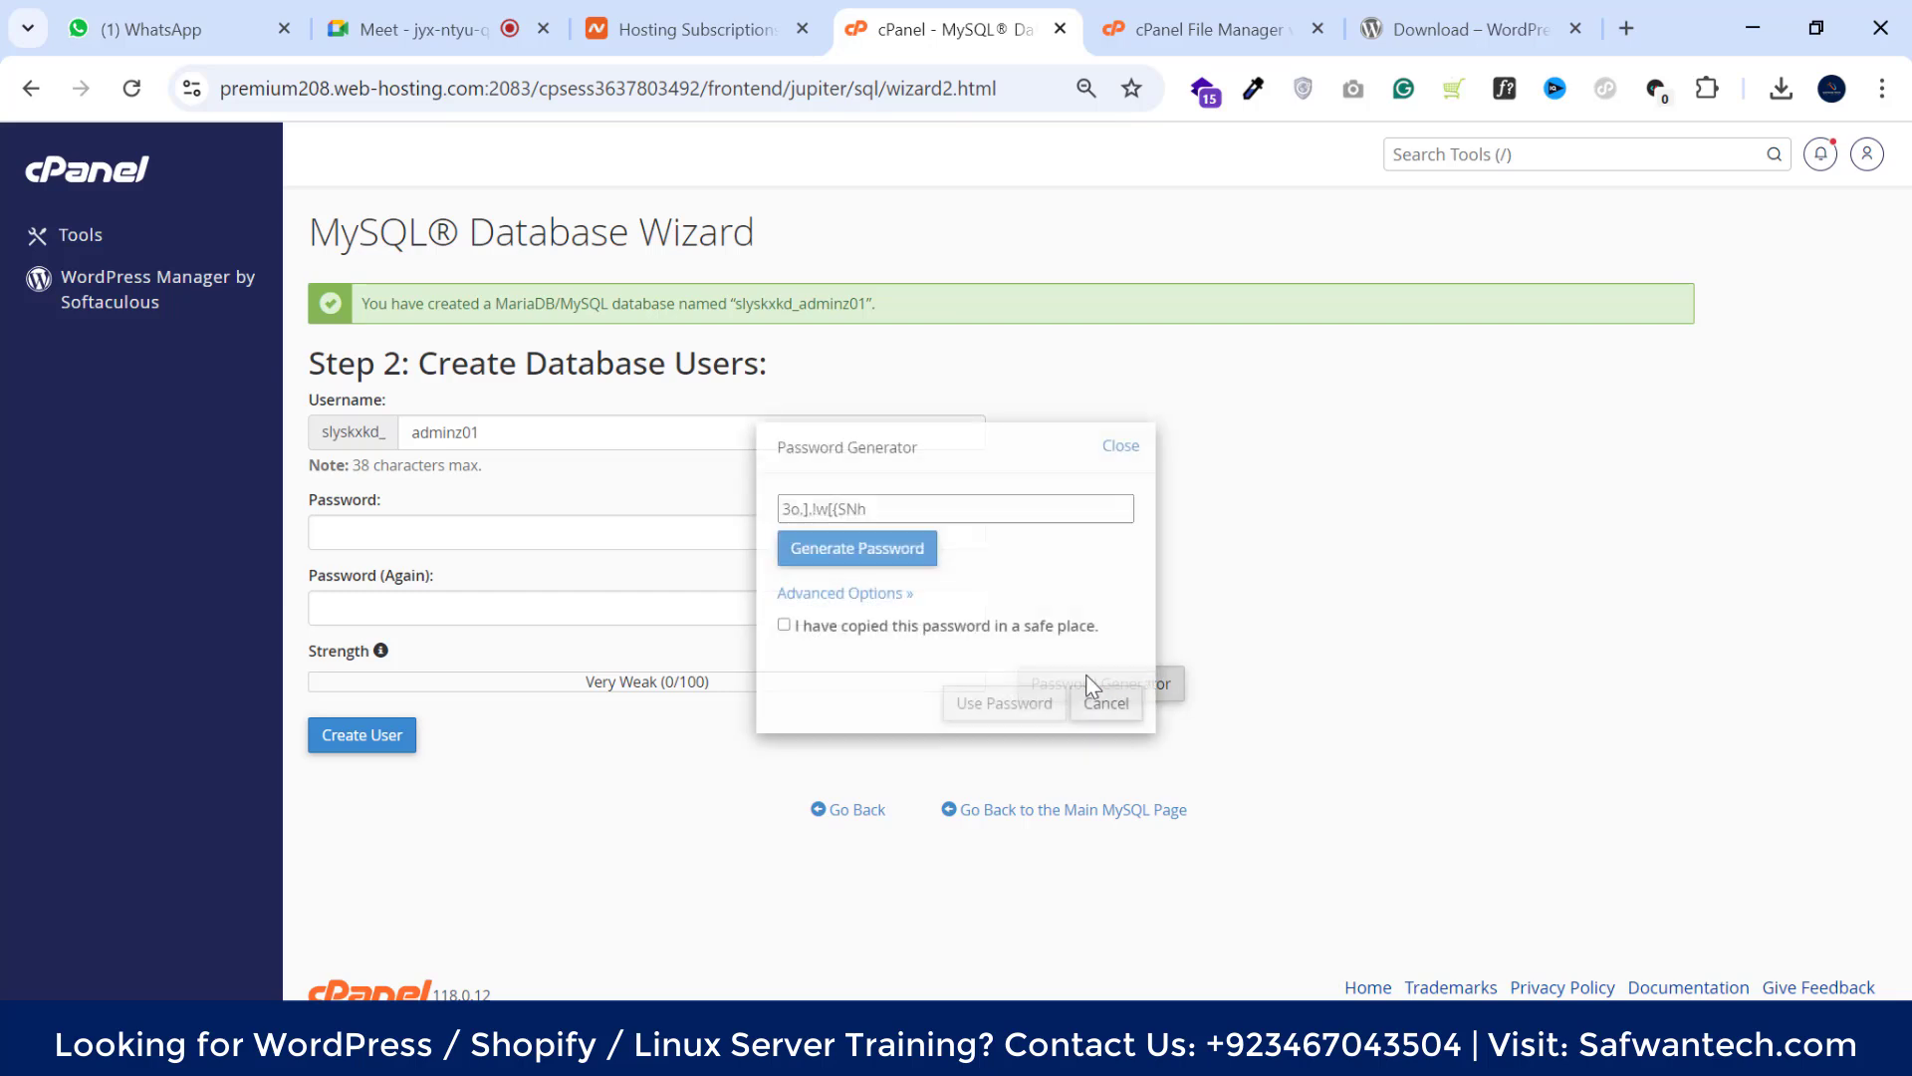
left_click(932, 558)
left_click(837, 553)
left_click(821, 551)
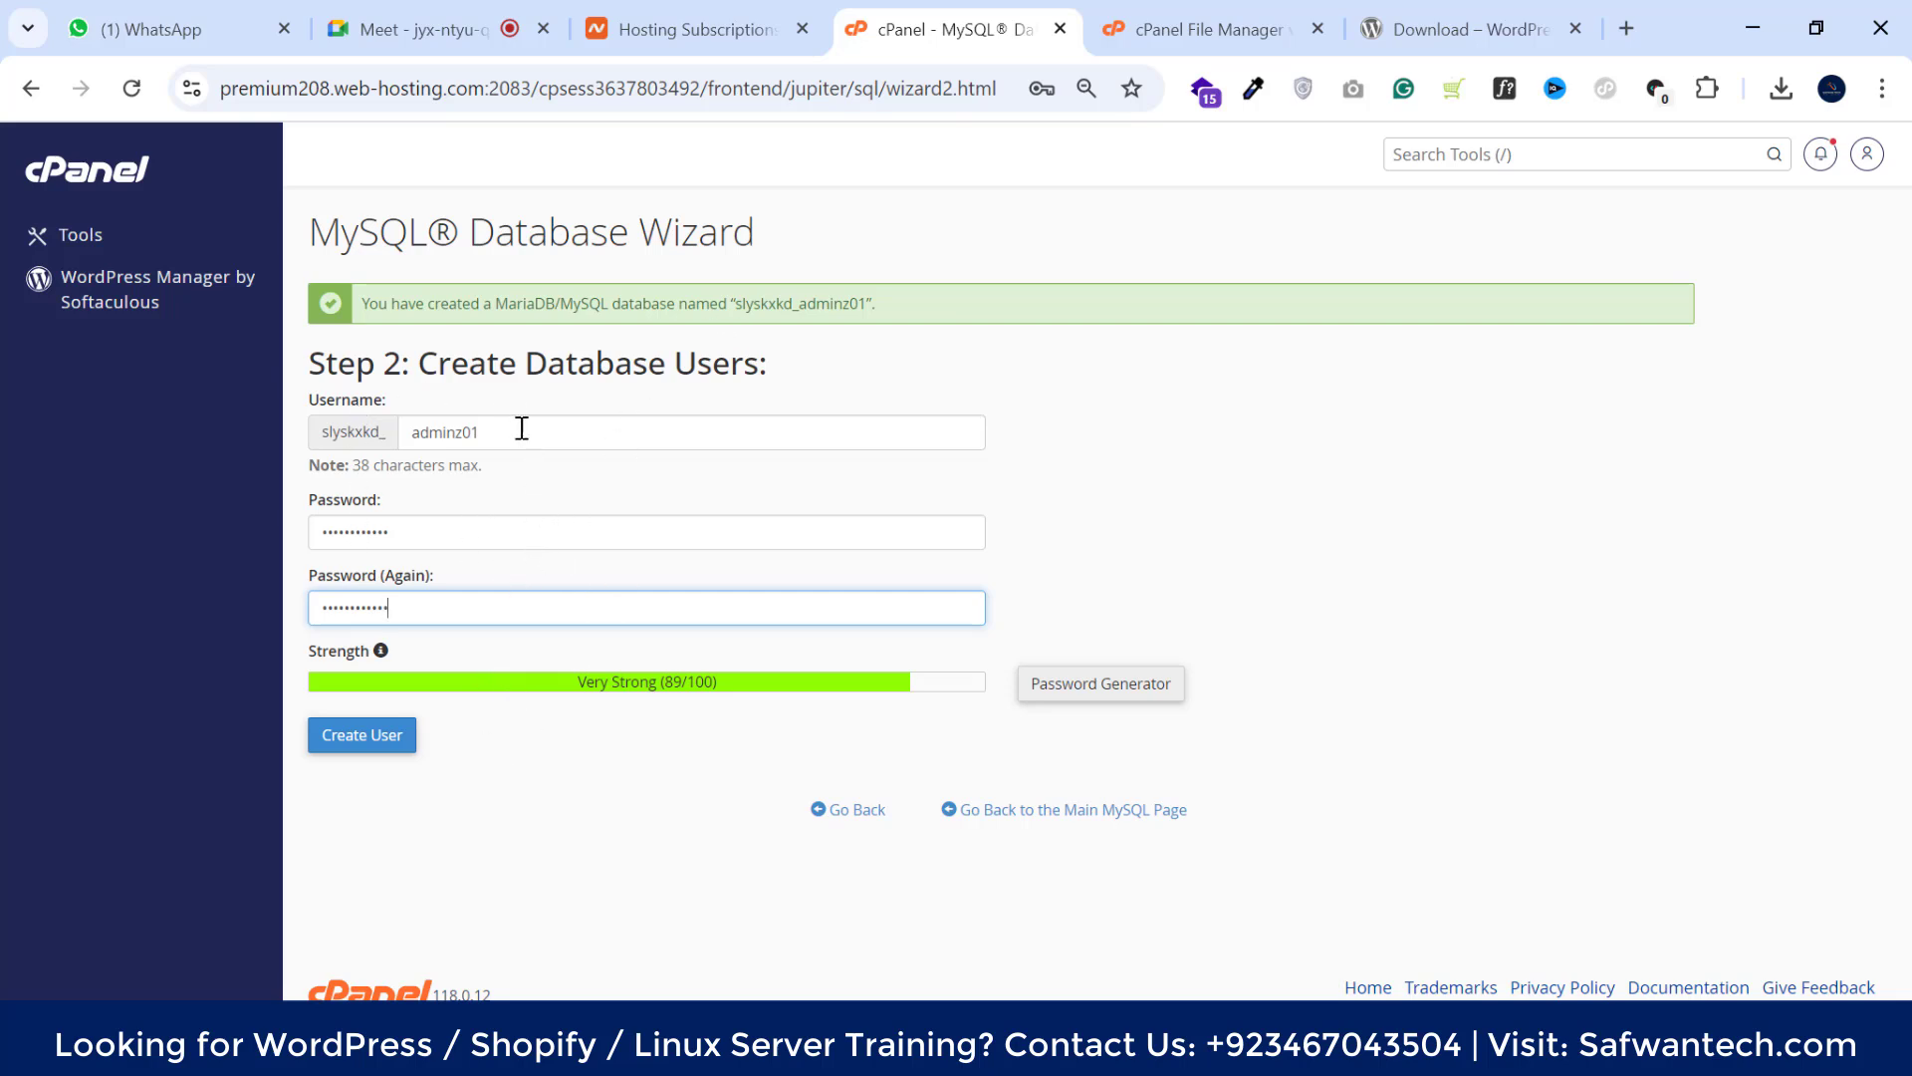
left_click(381, 742)
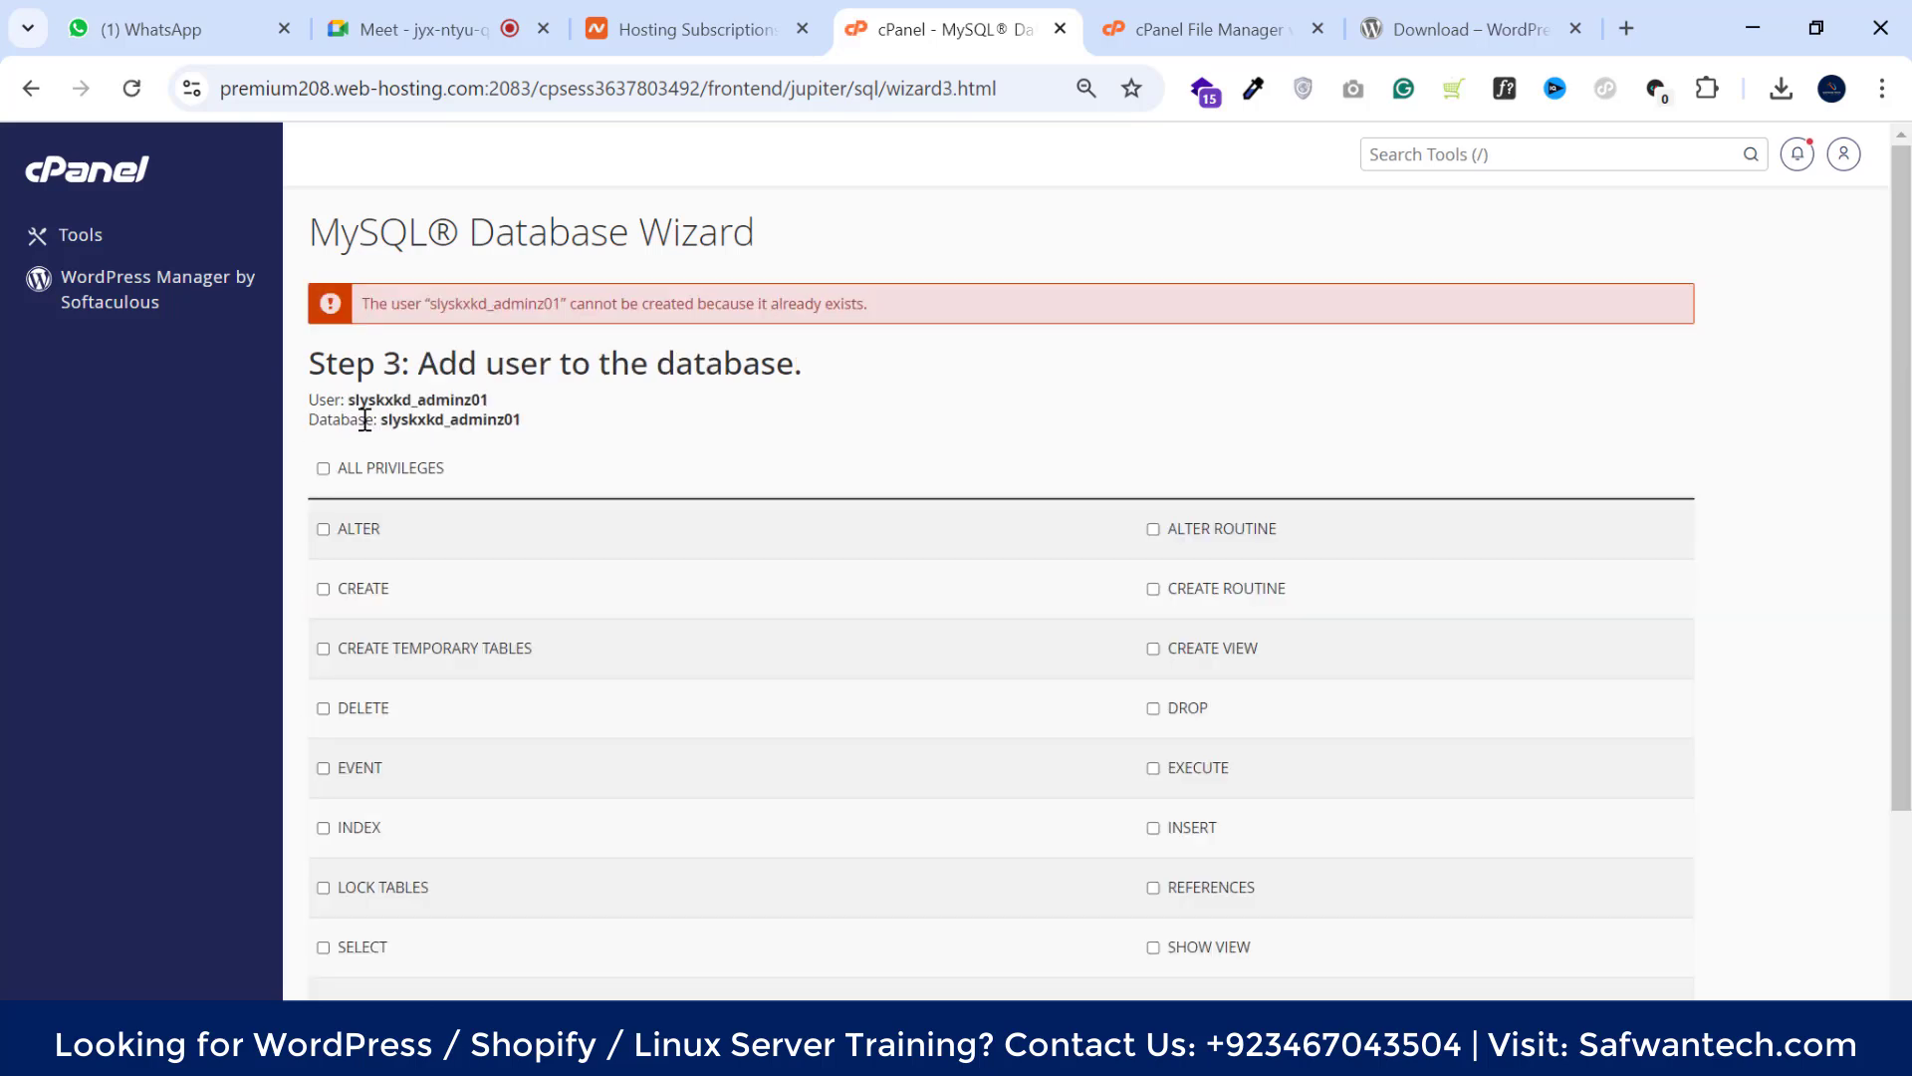
Grant the user ALL PRIVILEGES on the adminz01 database and finish the wizard
left_click(322, 468)
scroll(755, 430, "down", 3)
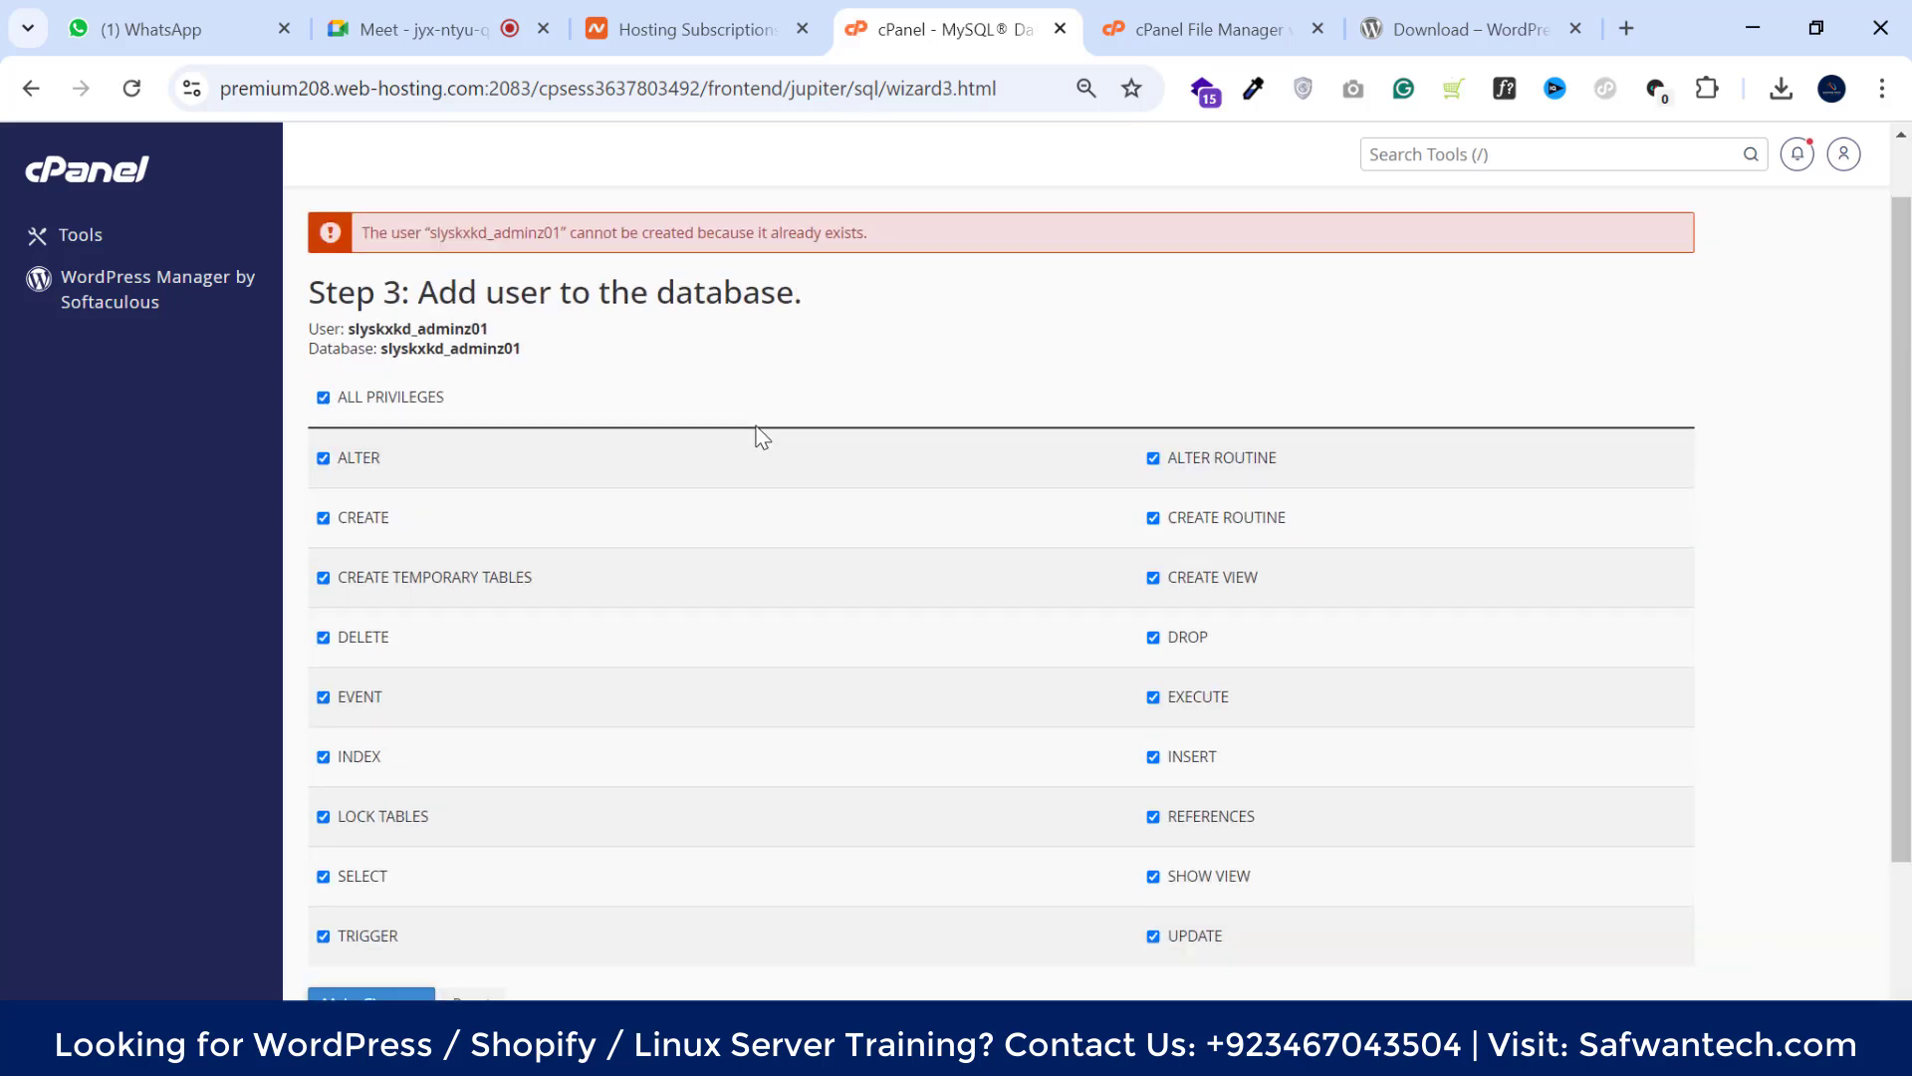
left_click(360, 855)
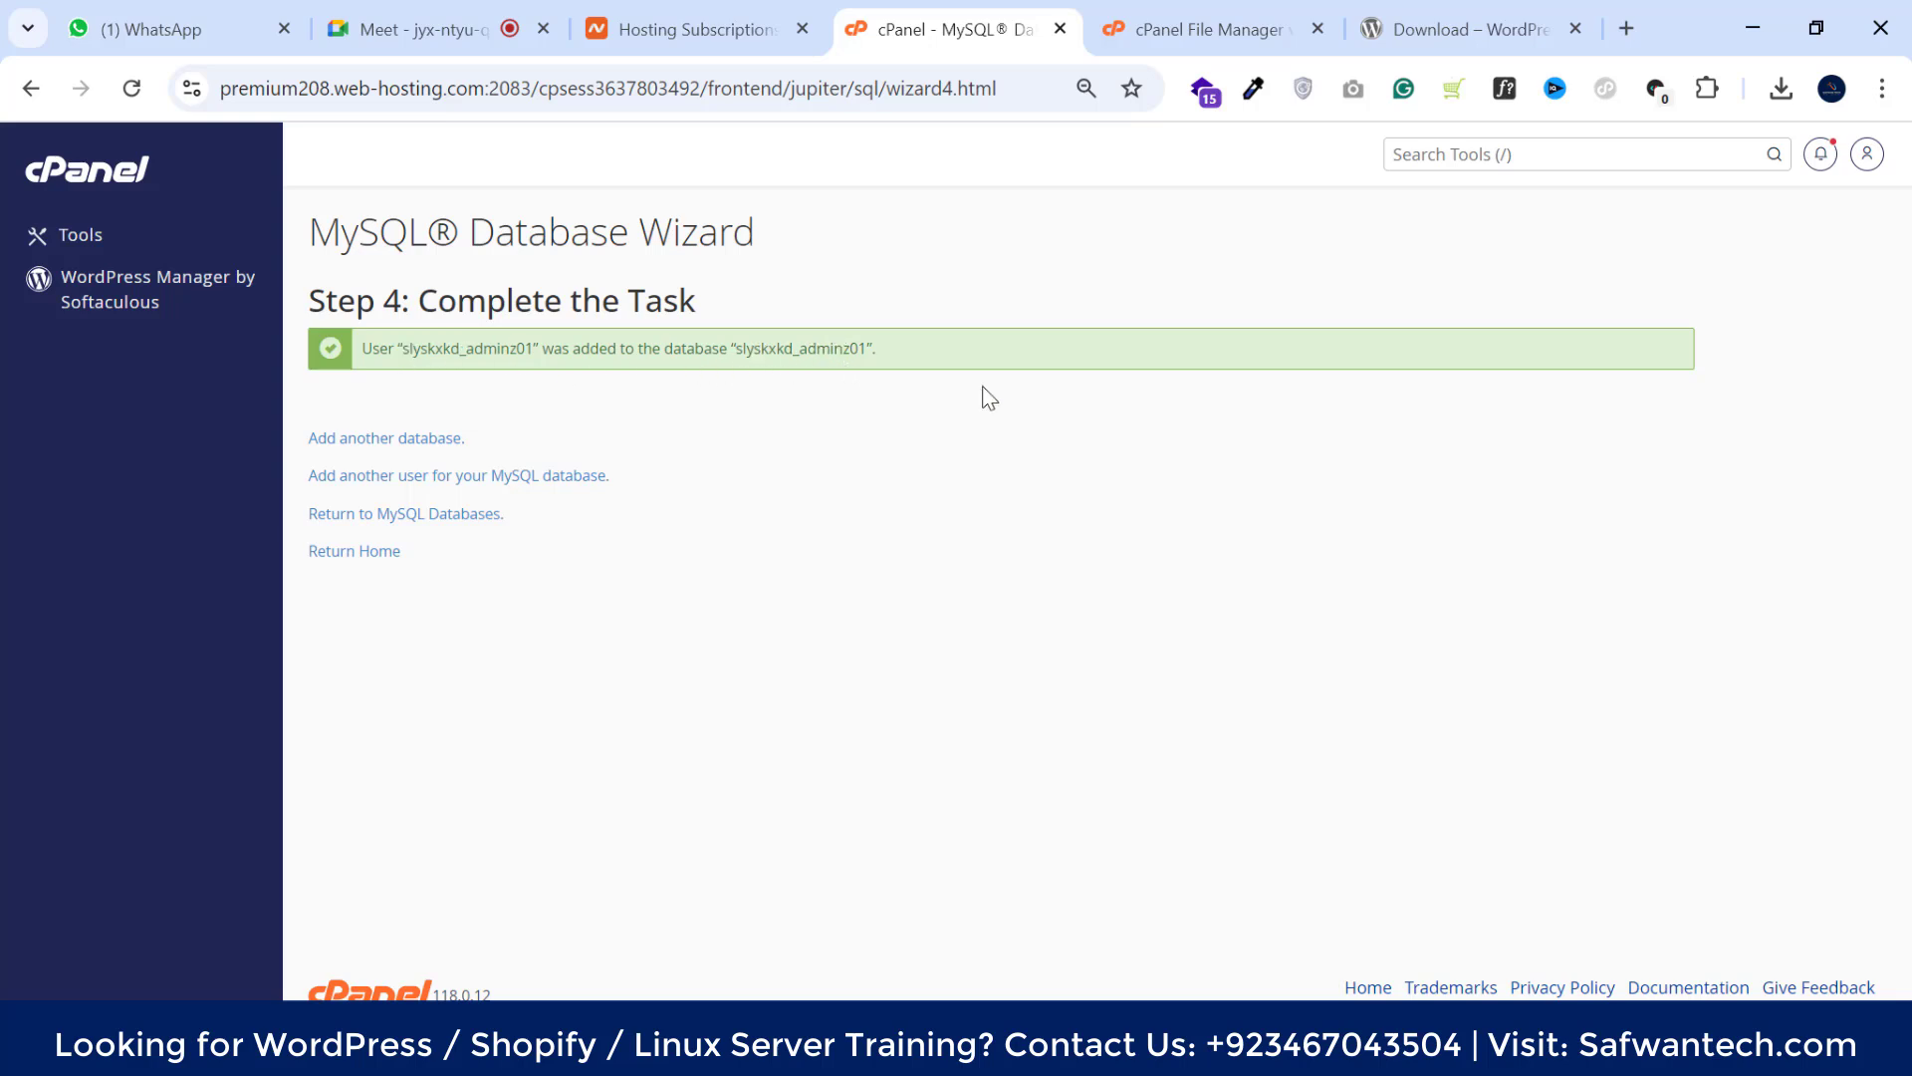
Check the WordPress upload progress, then reopen admin.slyscents.com in File Manager
left_click(1200, 12)
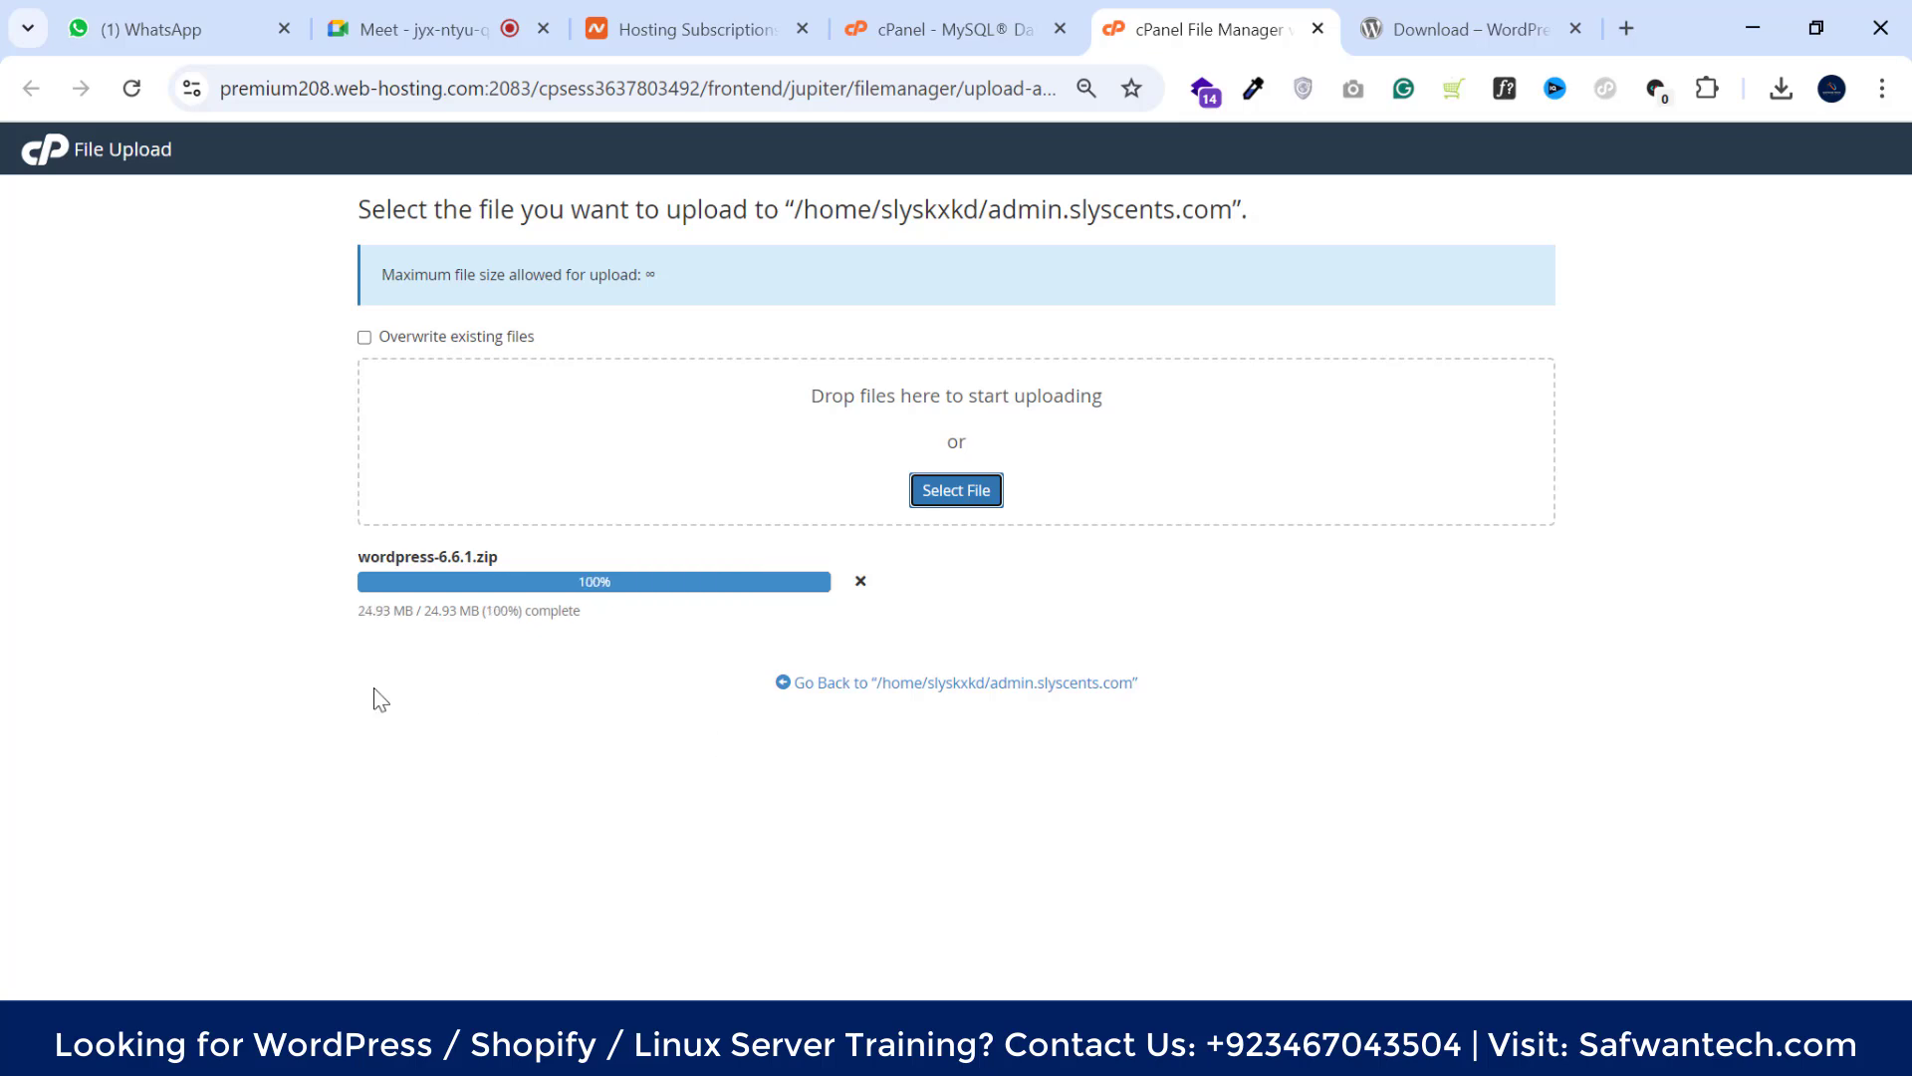
left_click(947, 28)
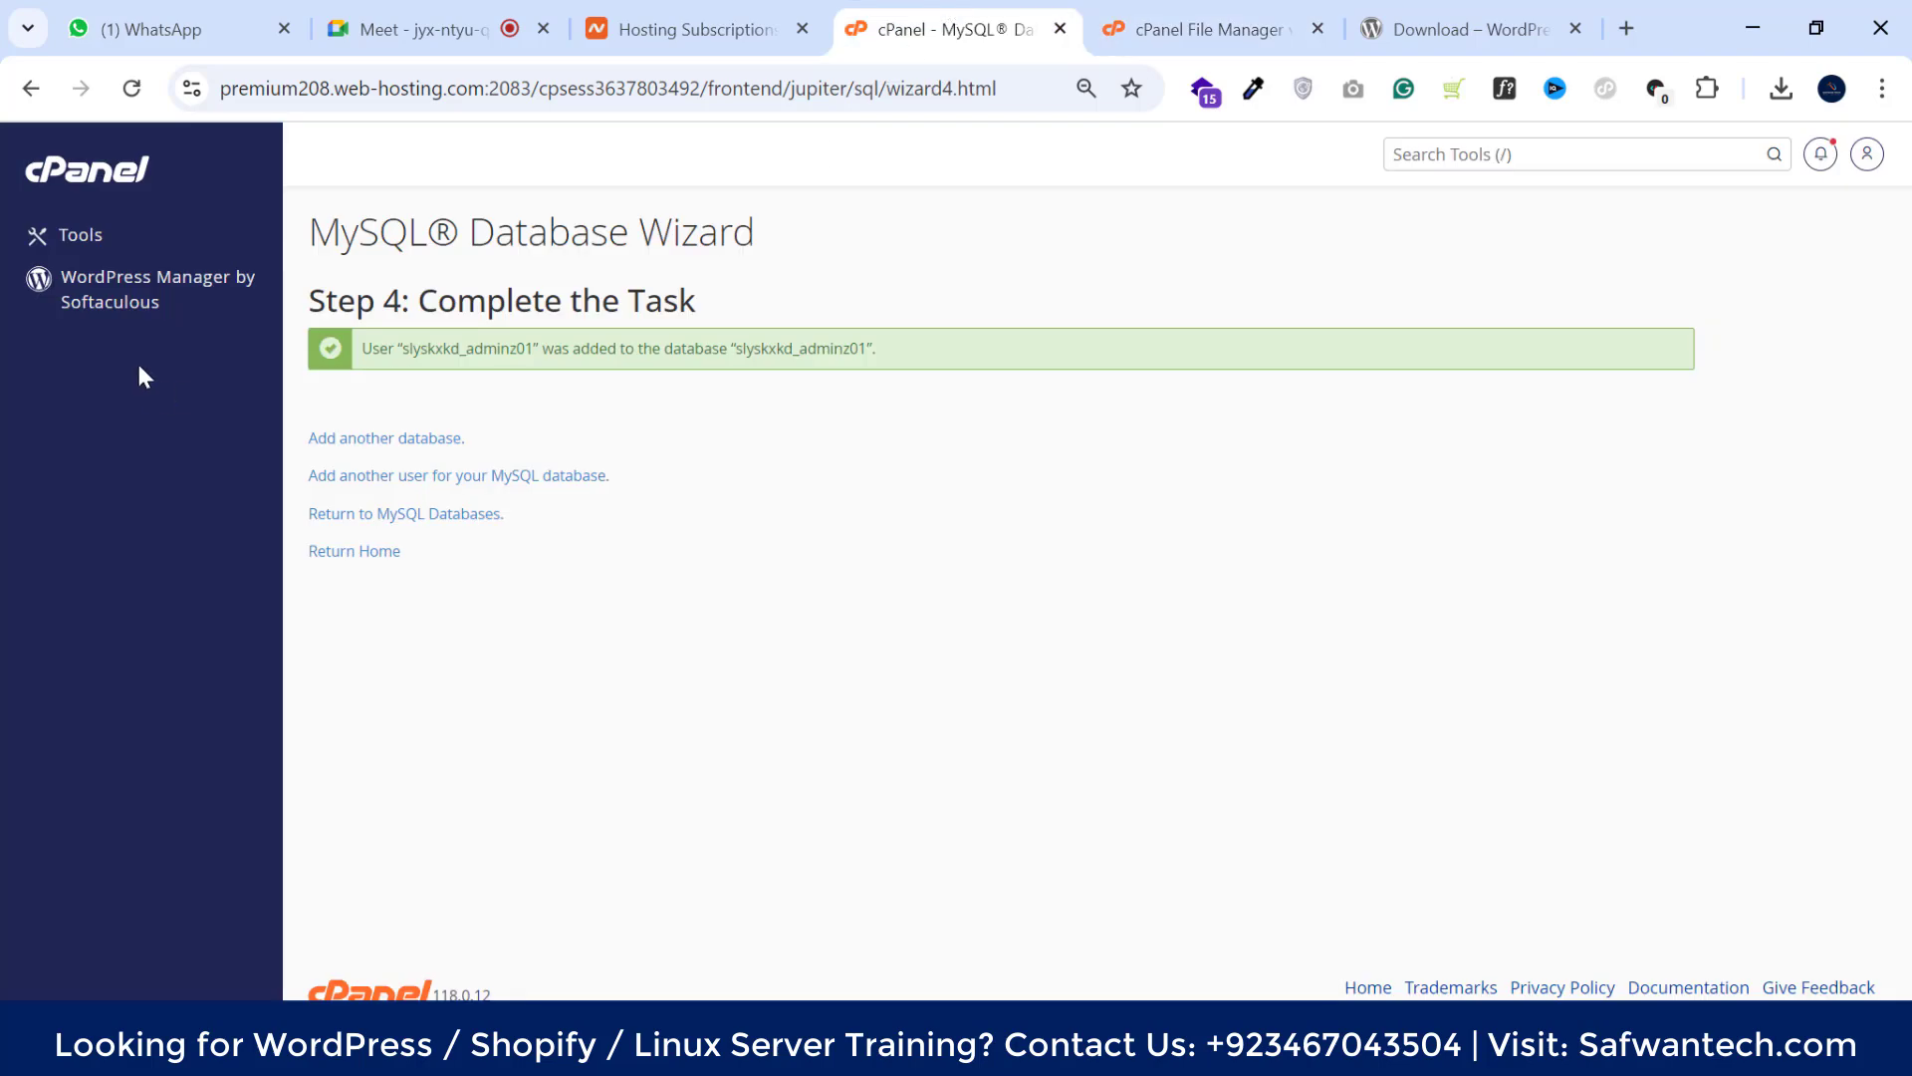
left_click(70, 241)
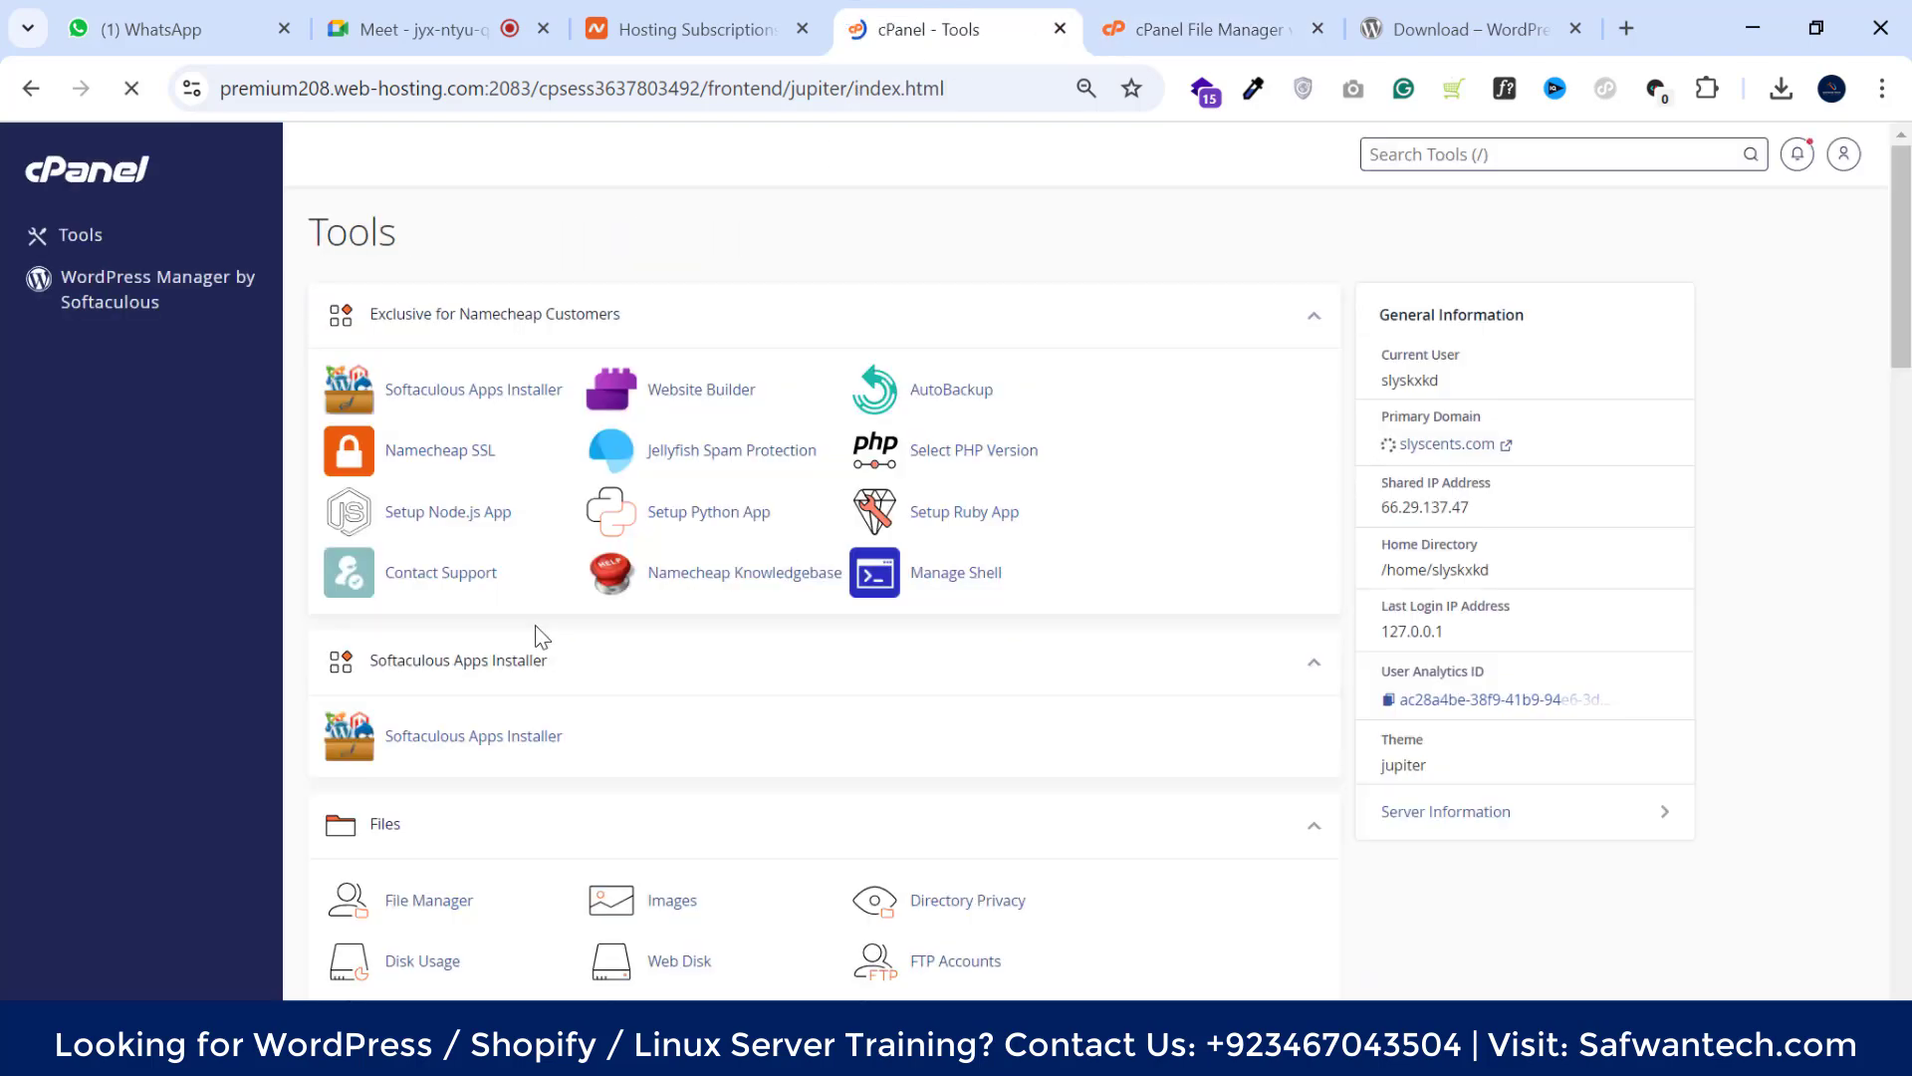
scroll(441, 522, "down", 5)
left_click(427, 339)
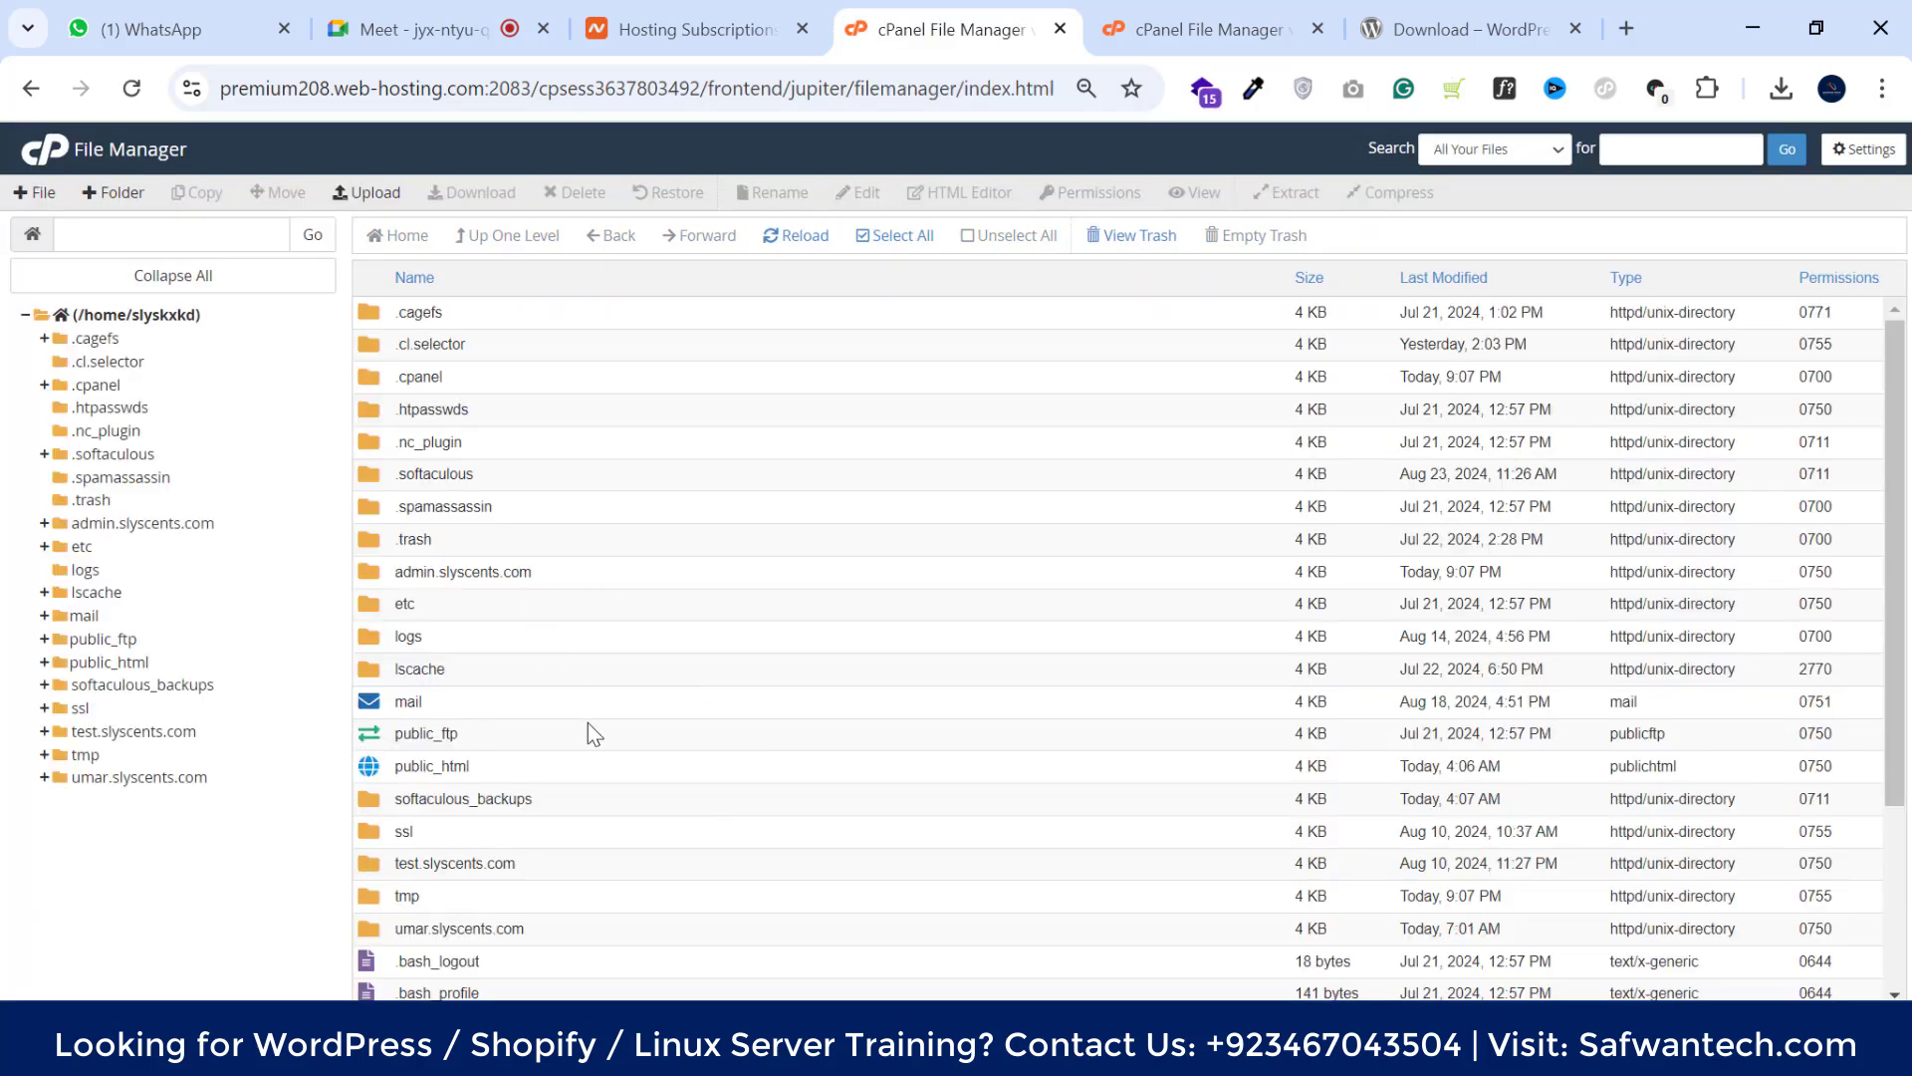
double_click(548, 583)
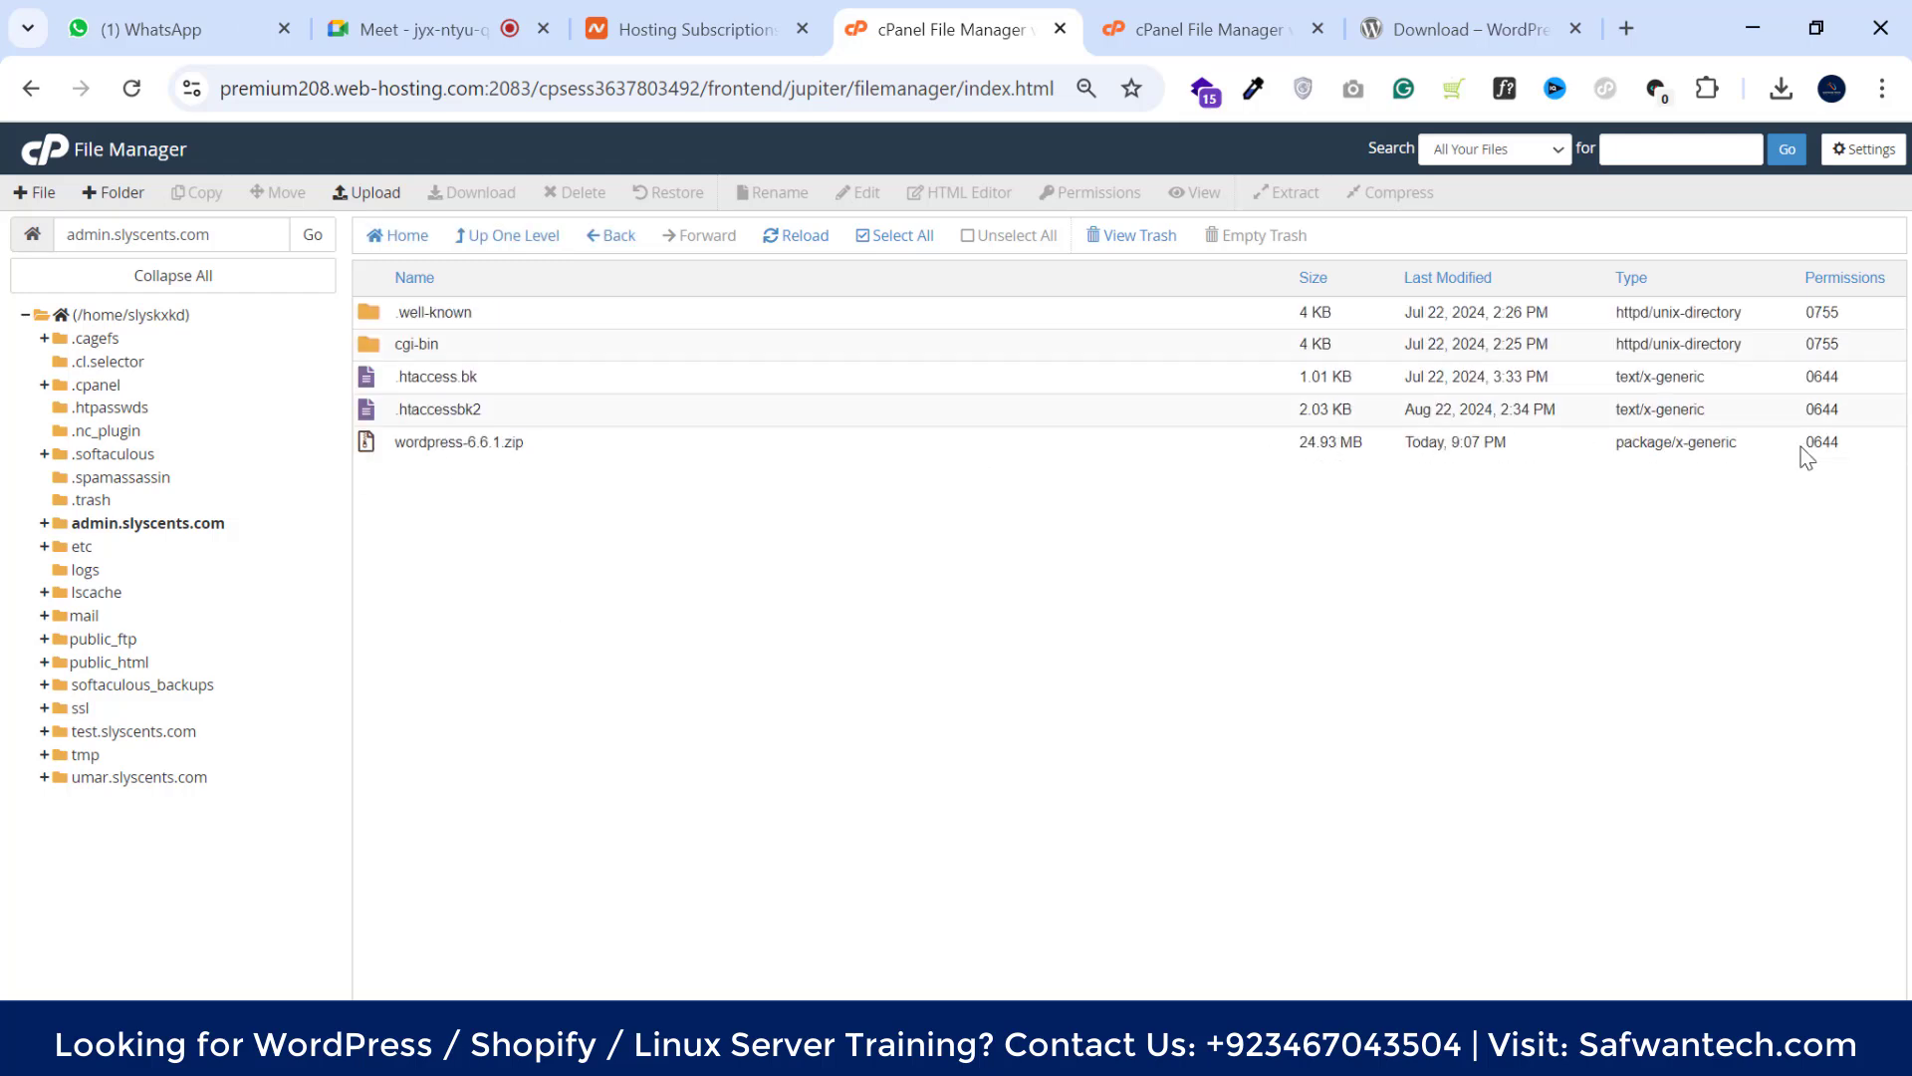
Confirm the upload finished and extract wordpress-6.6.1.zip into /admin.slyscents.com
left_click(639, 453)
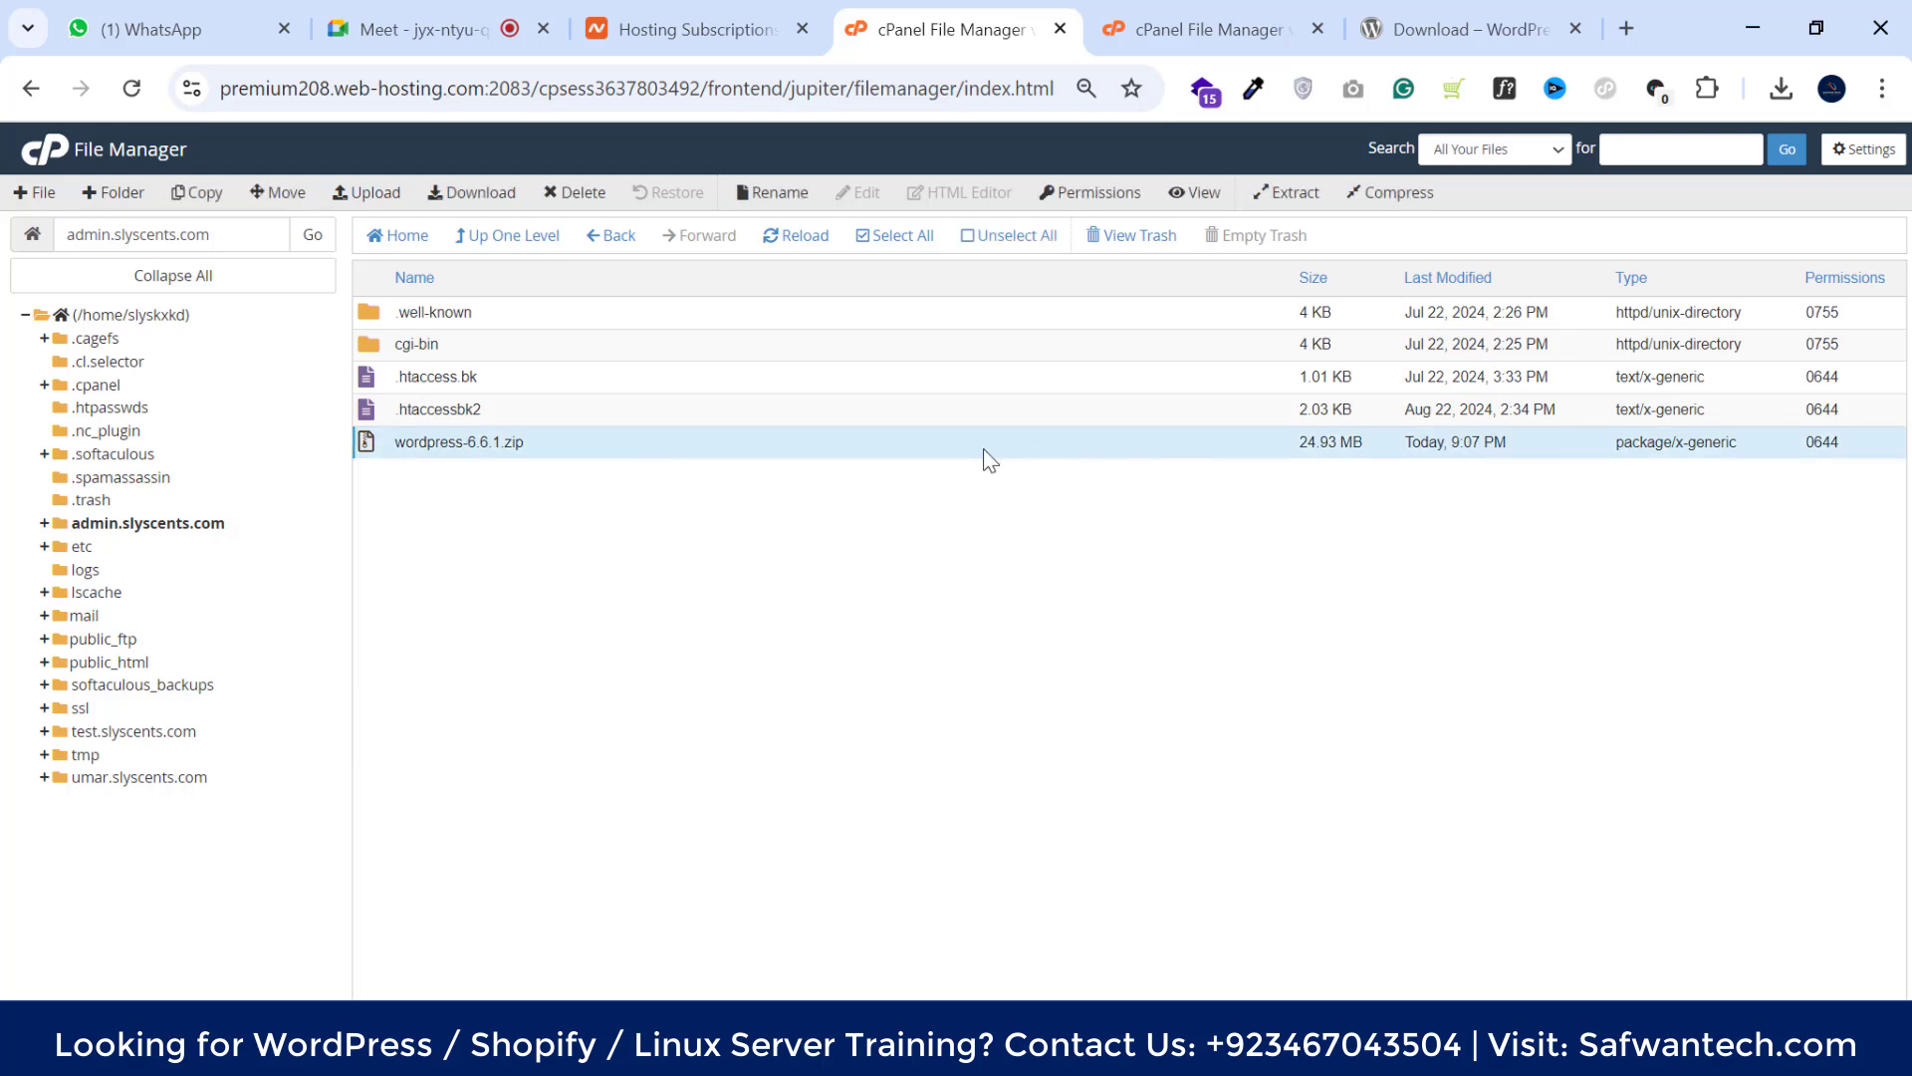
left_click(1210, 29)
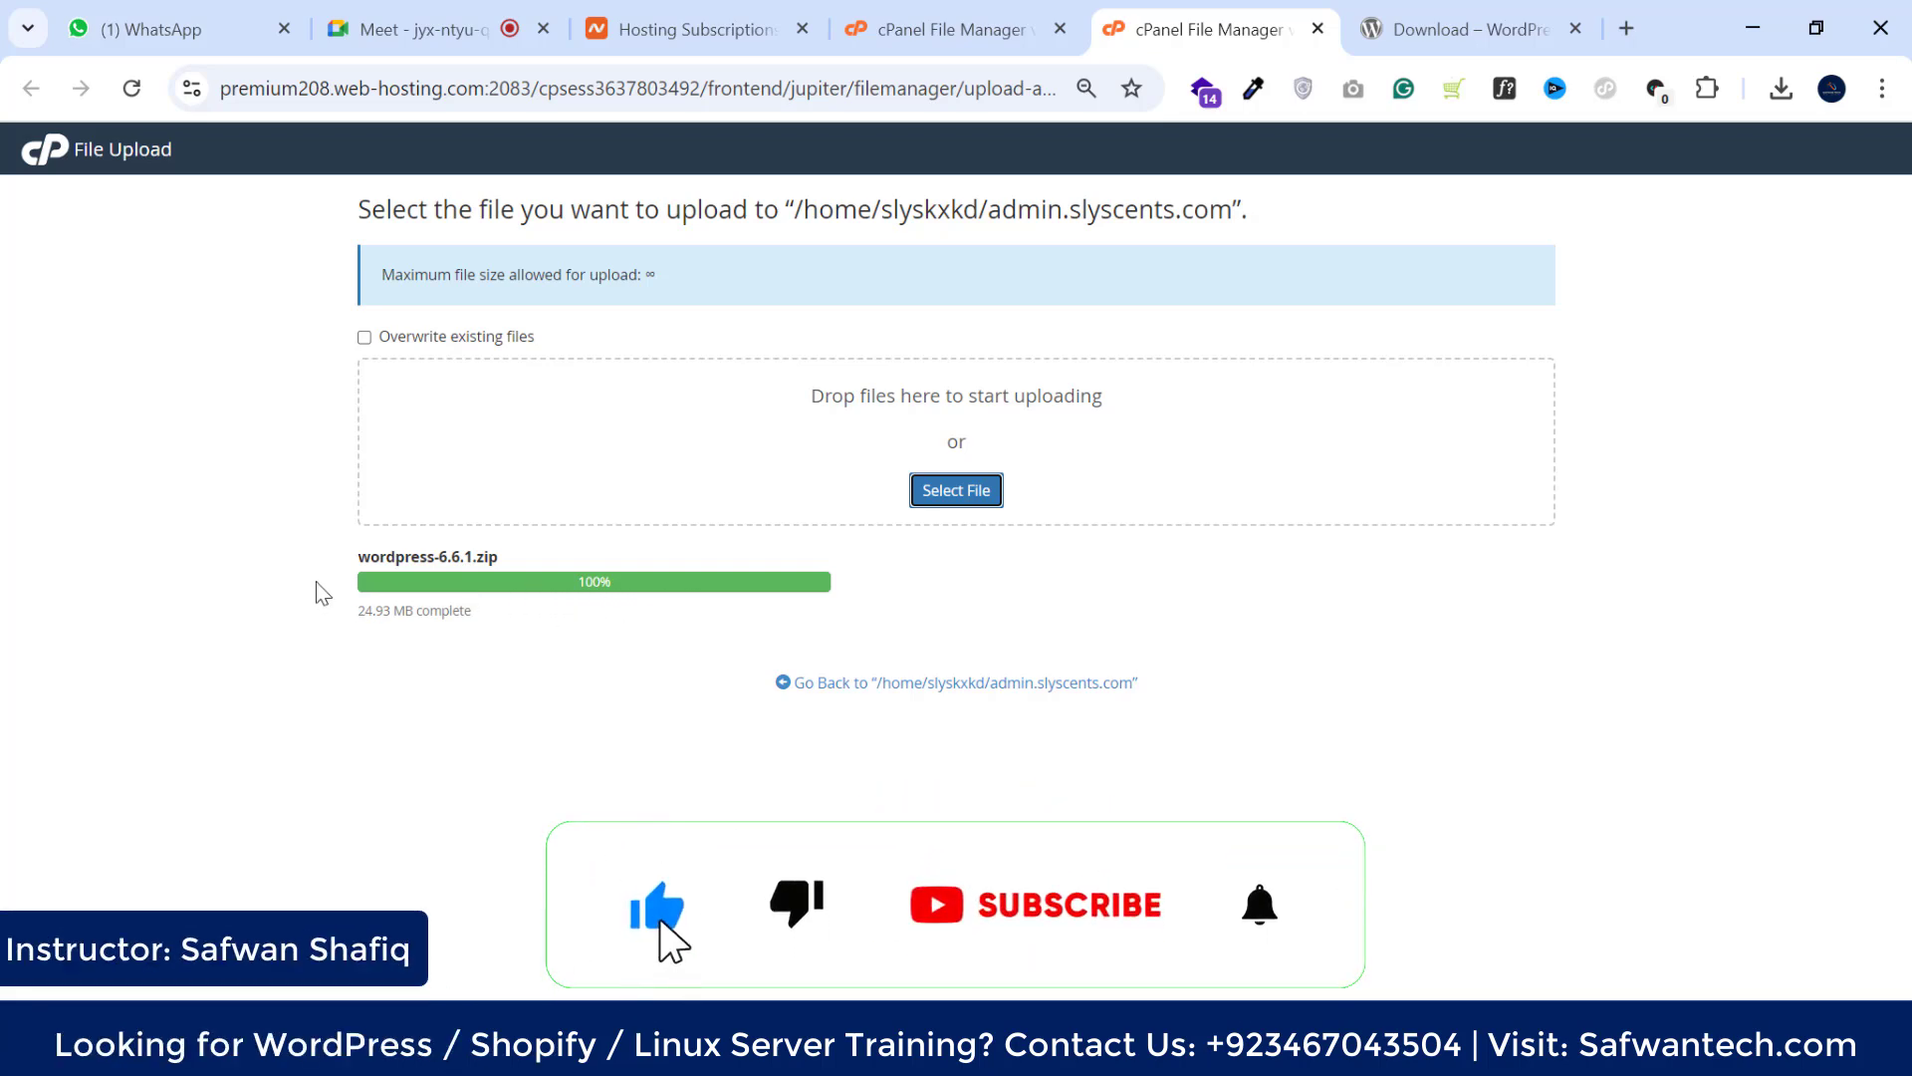
left_click(997, 685)
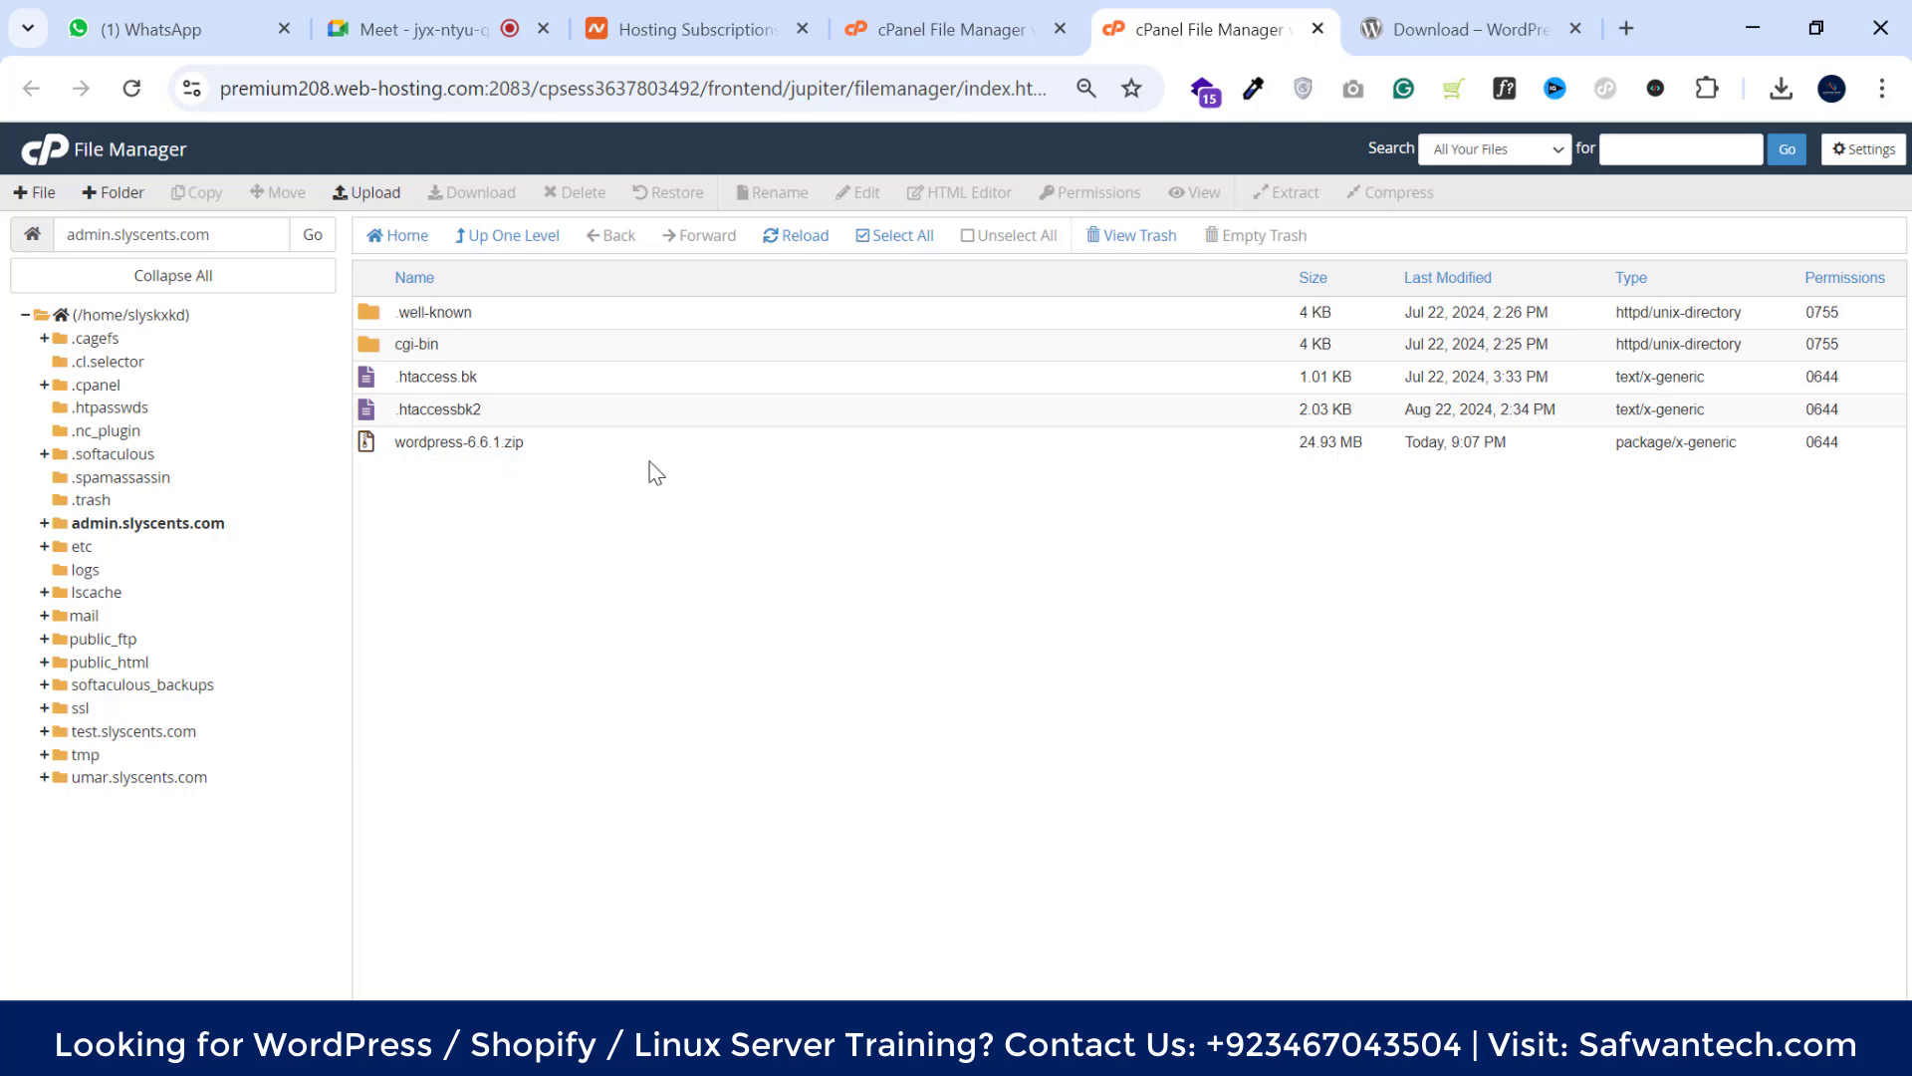
right_click(616, 448)
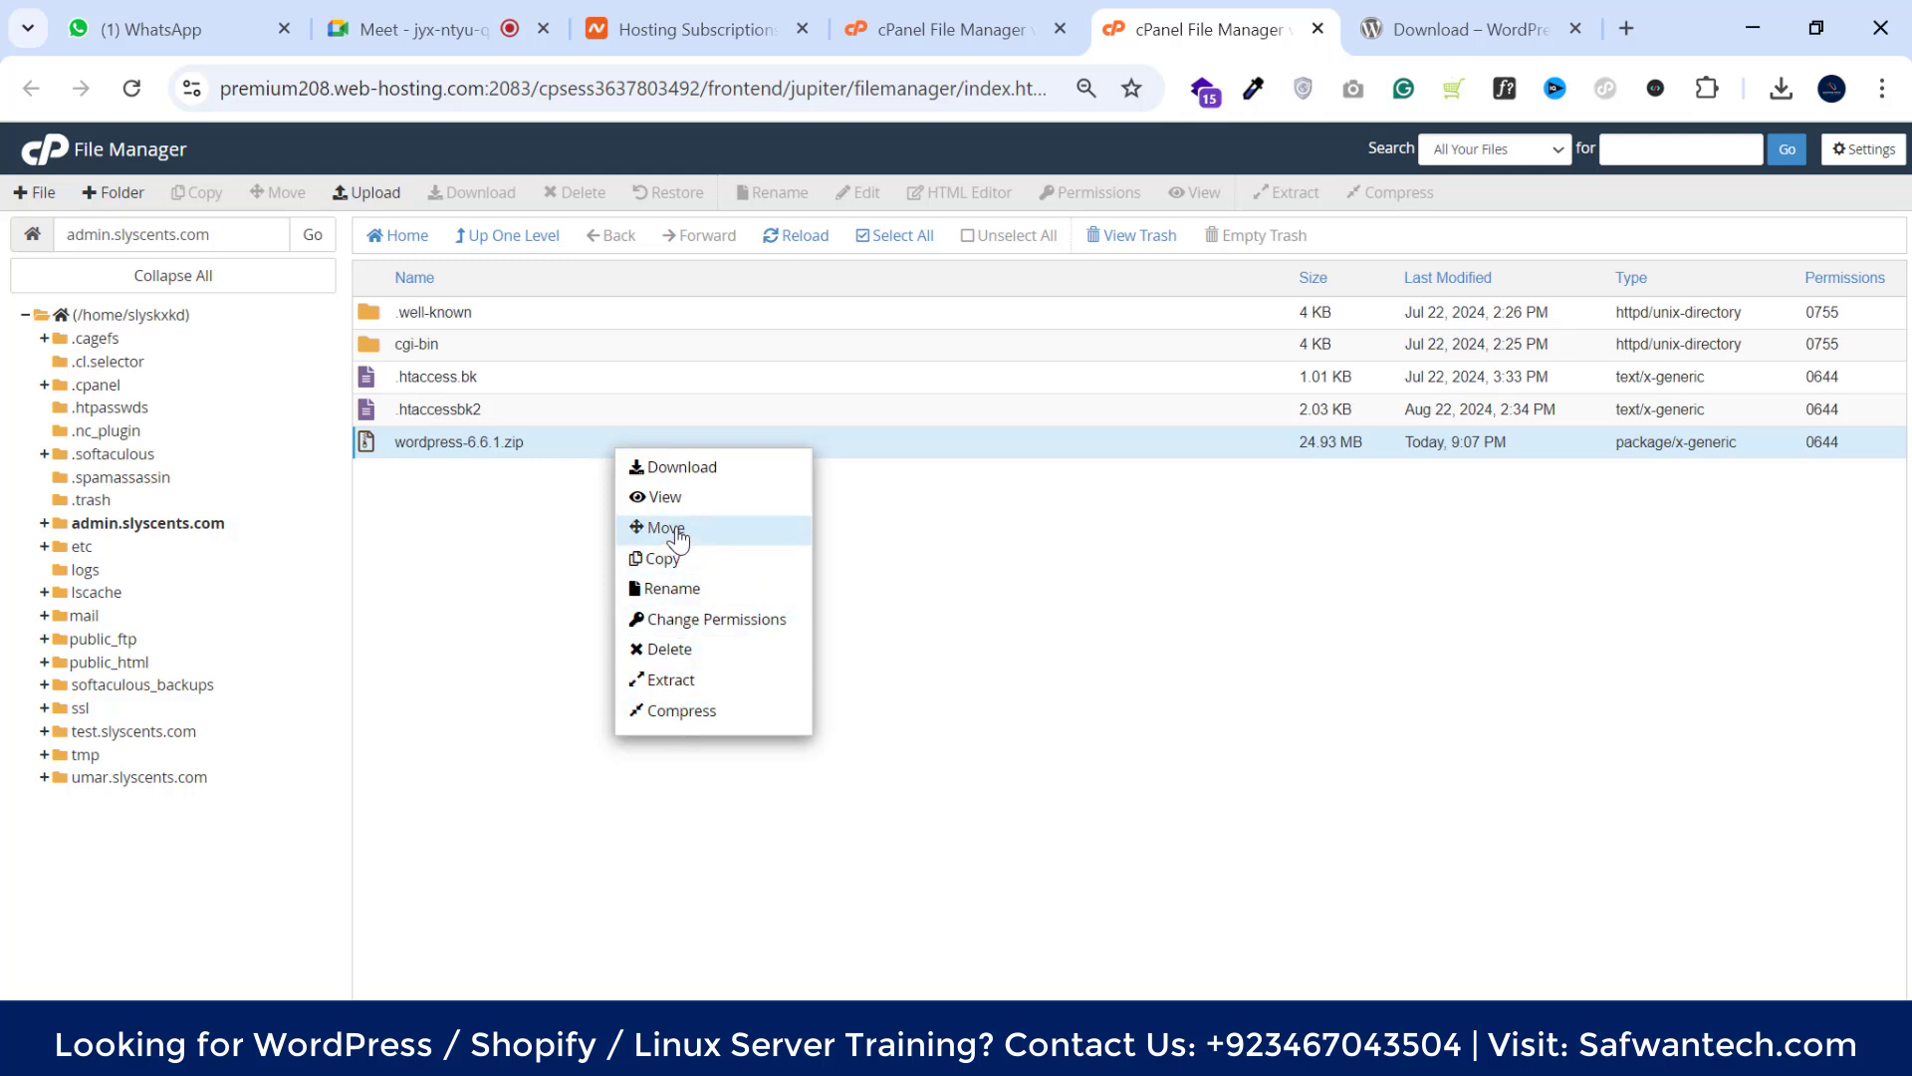
left_click(680, 688)
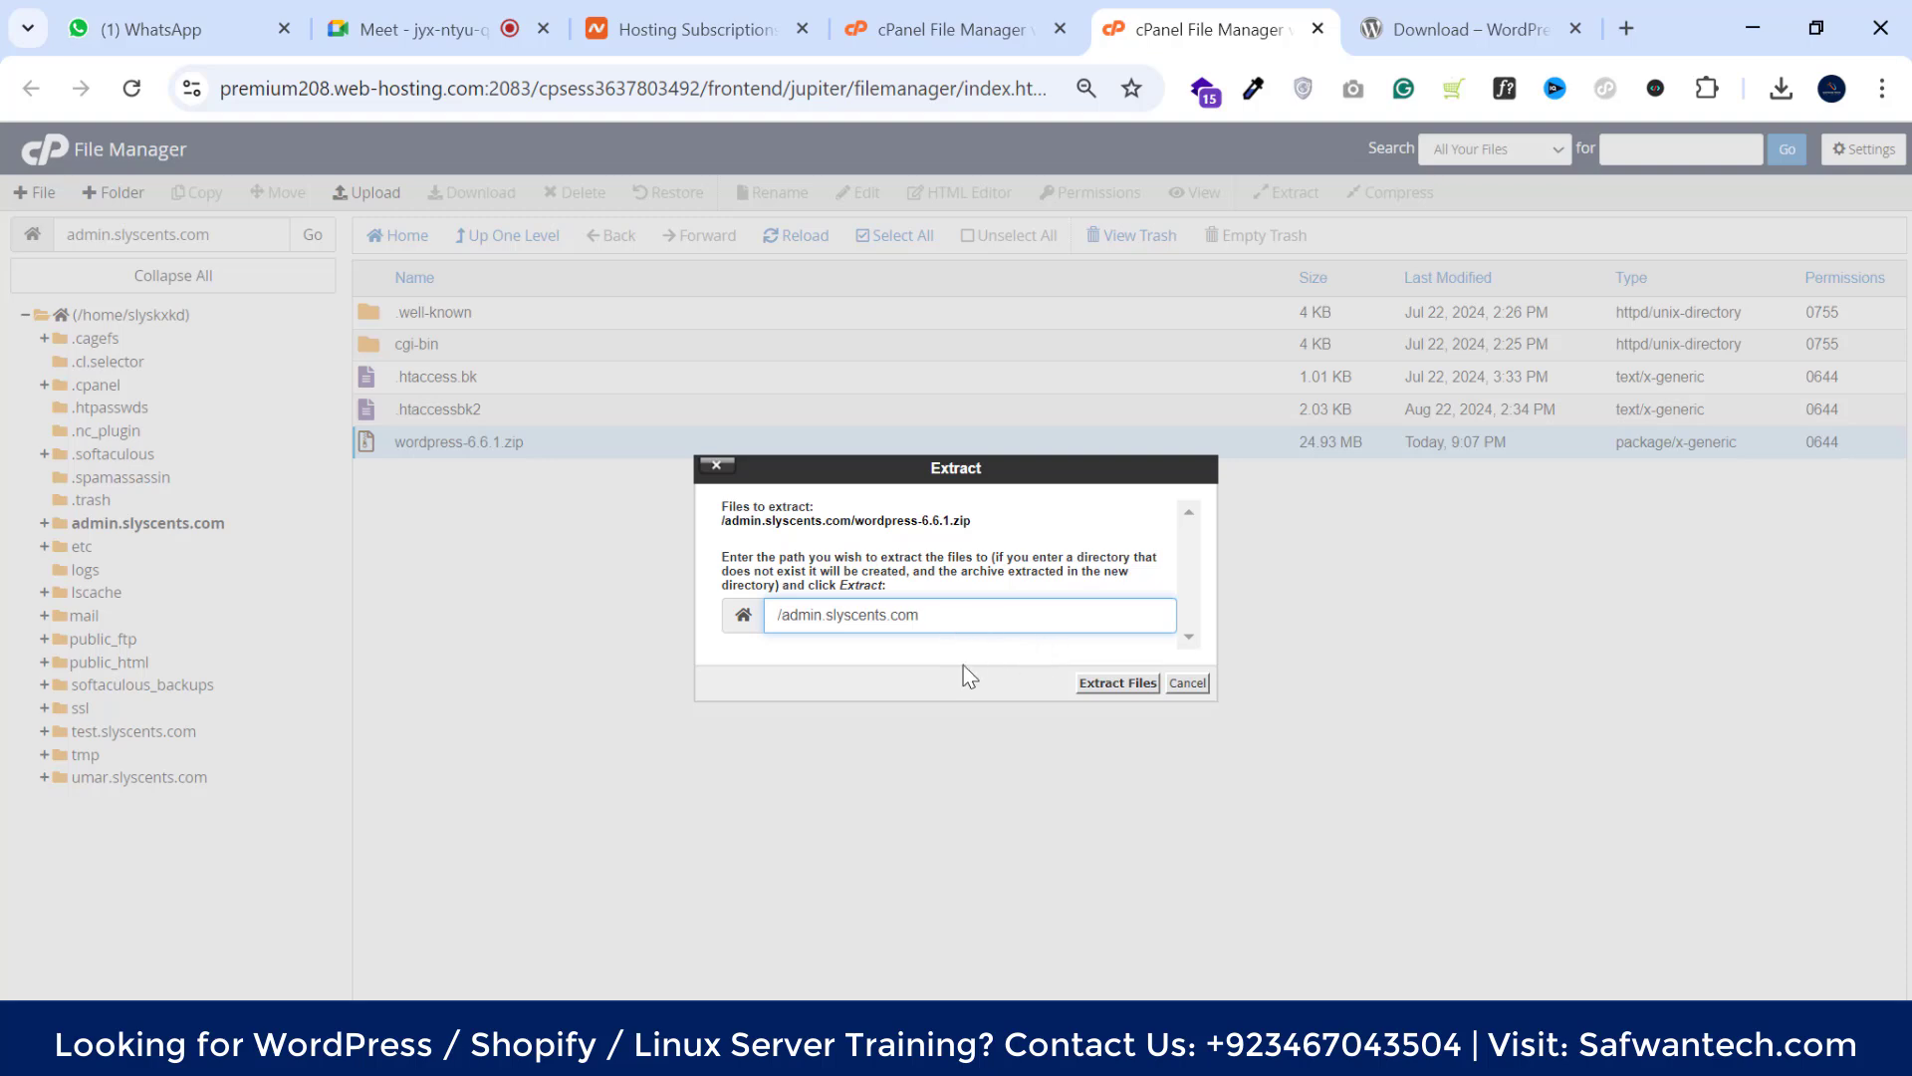
left_click(1100, 685)
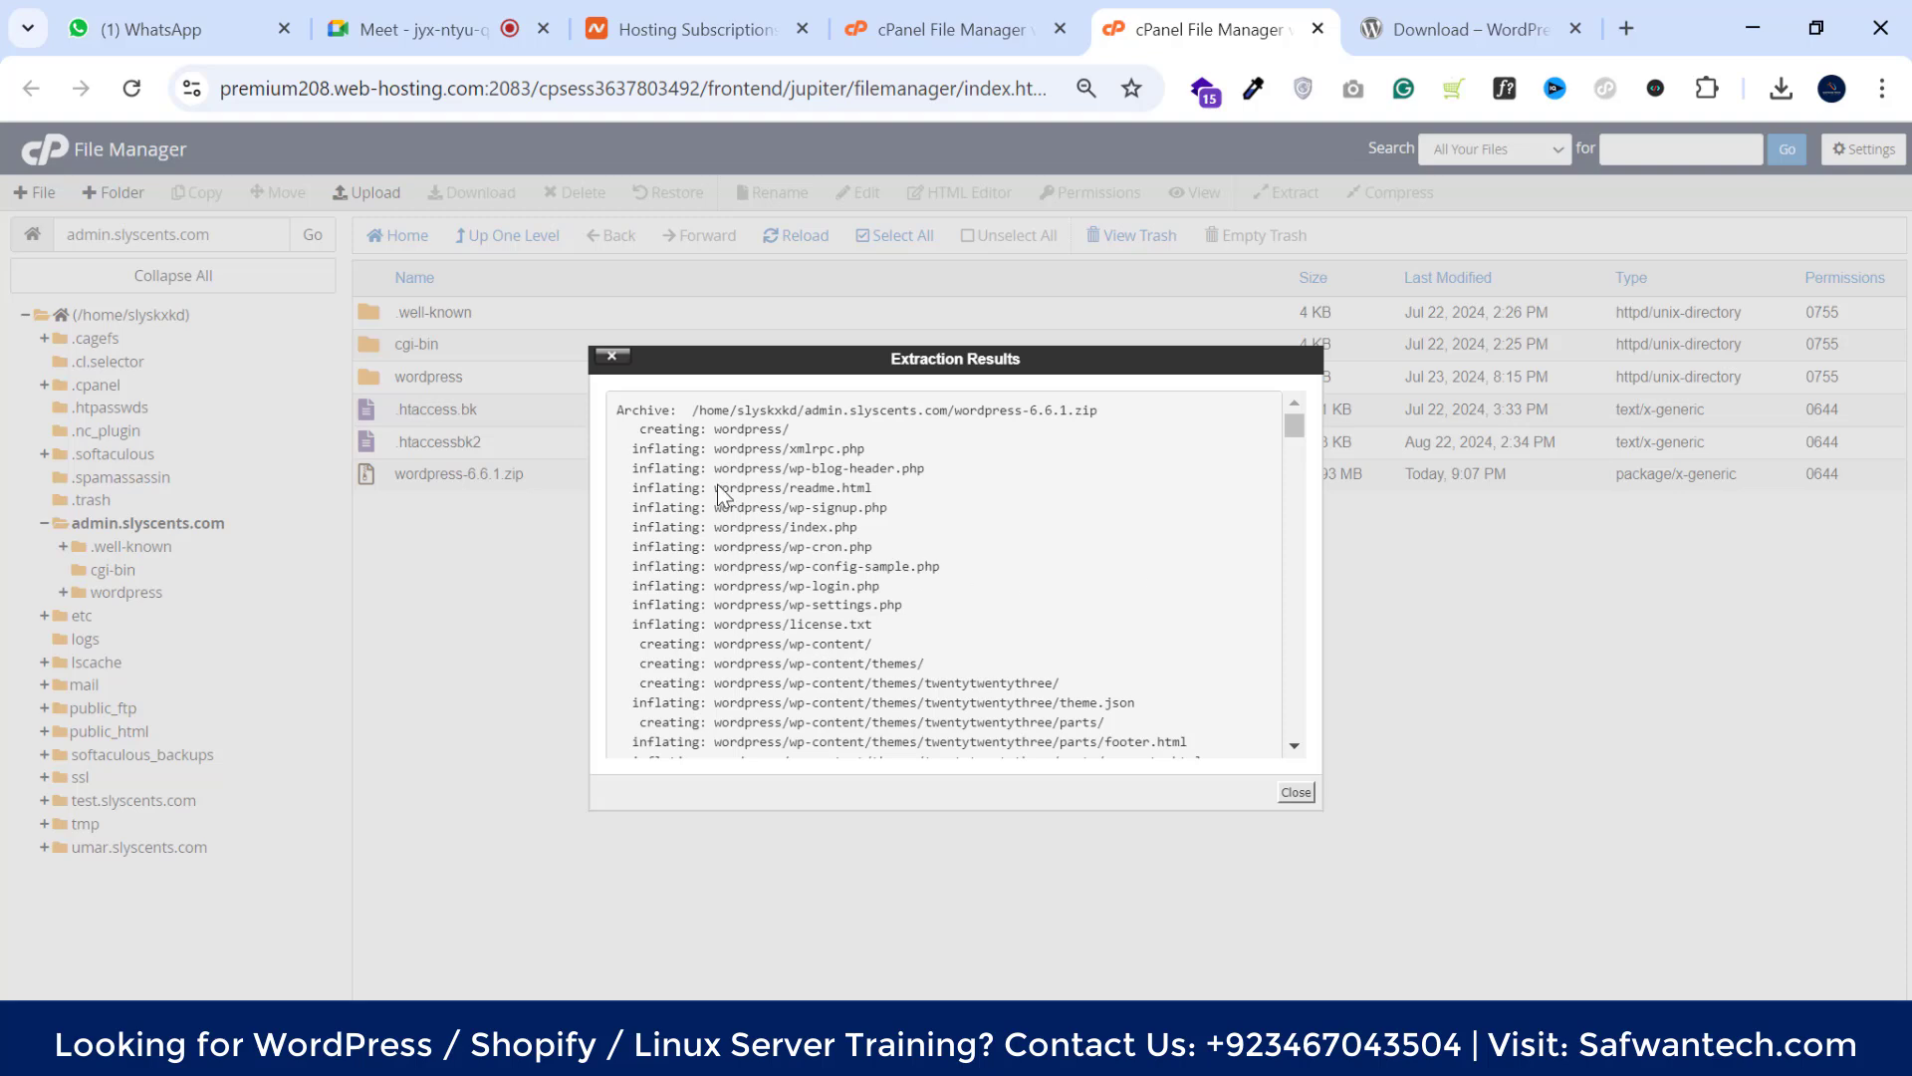
Open the extracted wordpress folder and save the Show Hidden Files preference
left_click(1296, 793)
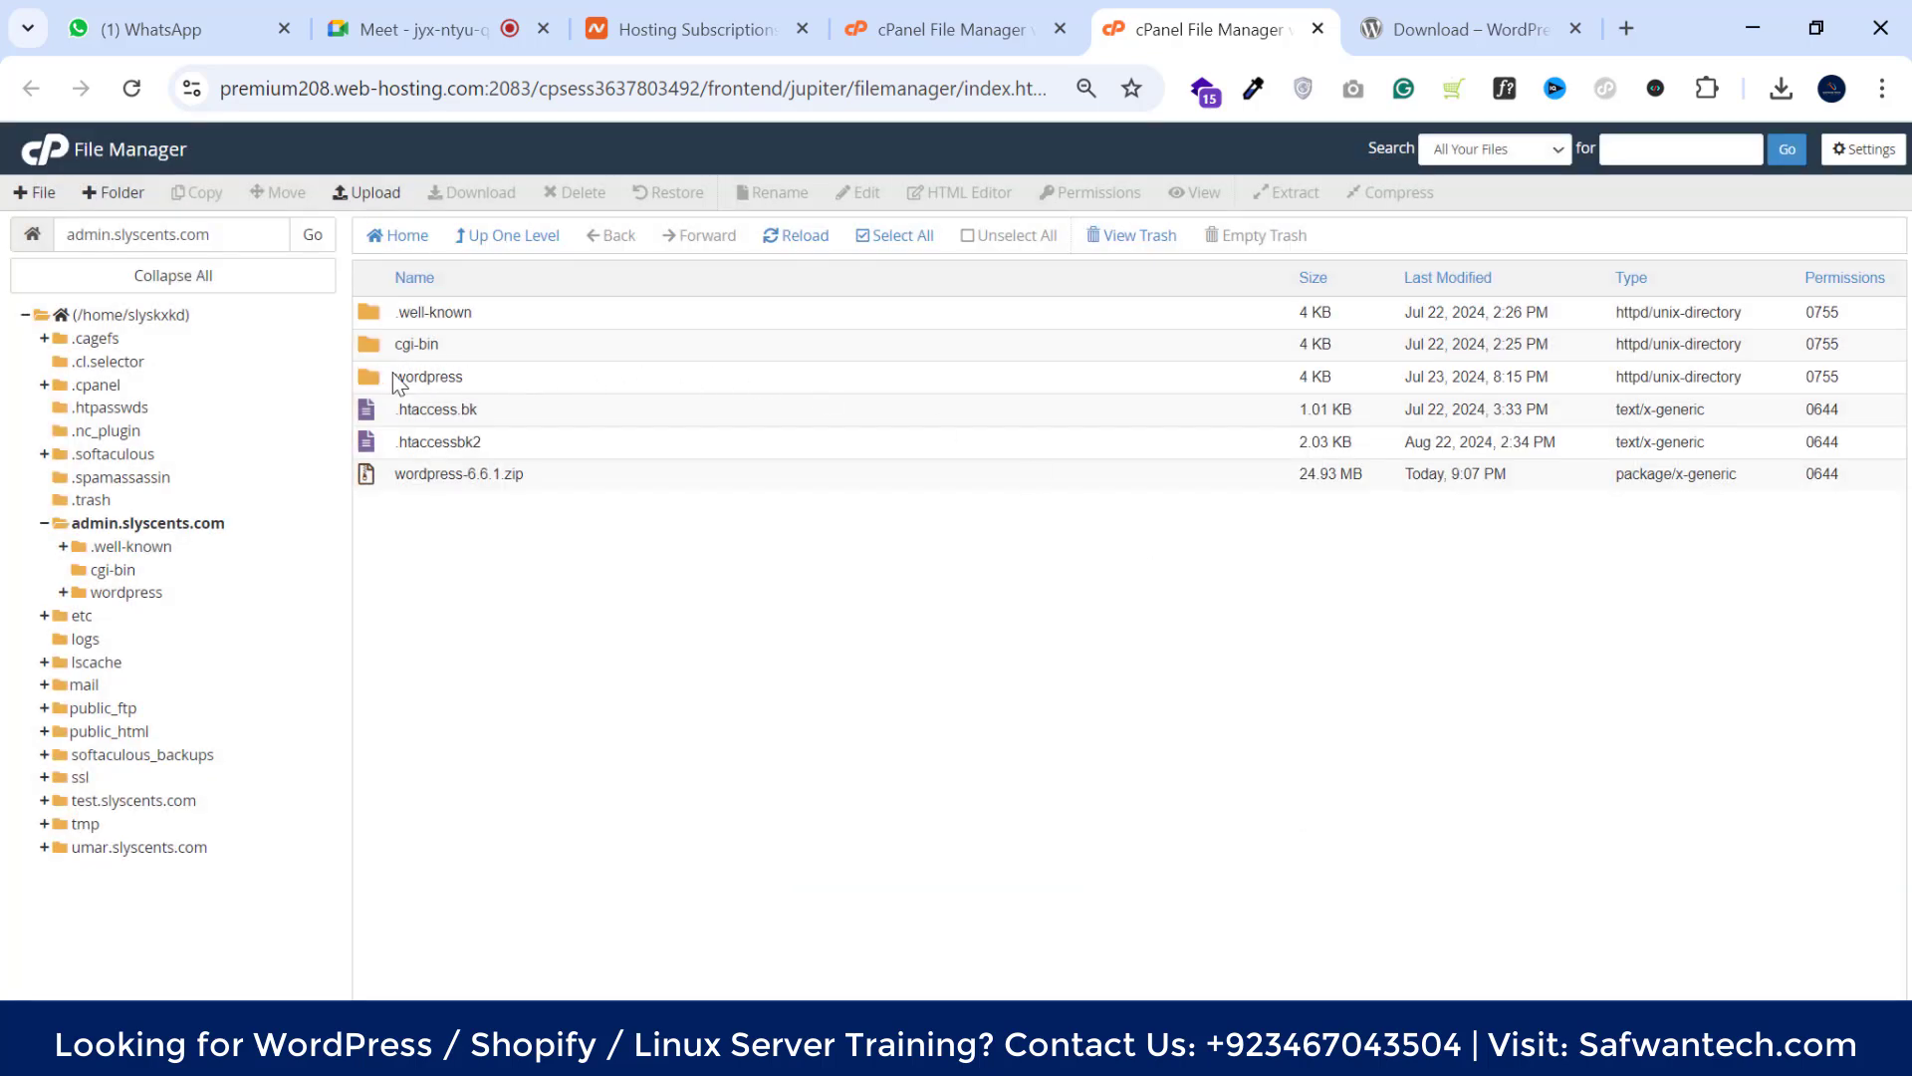
double_click(530, 375)
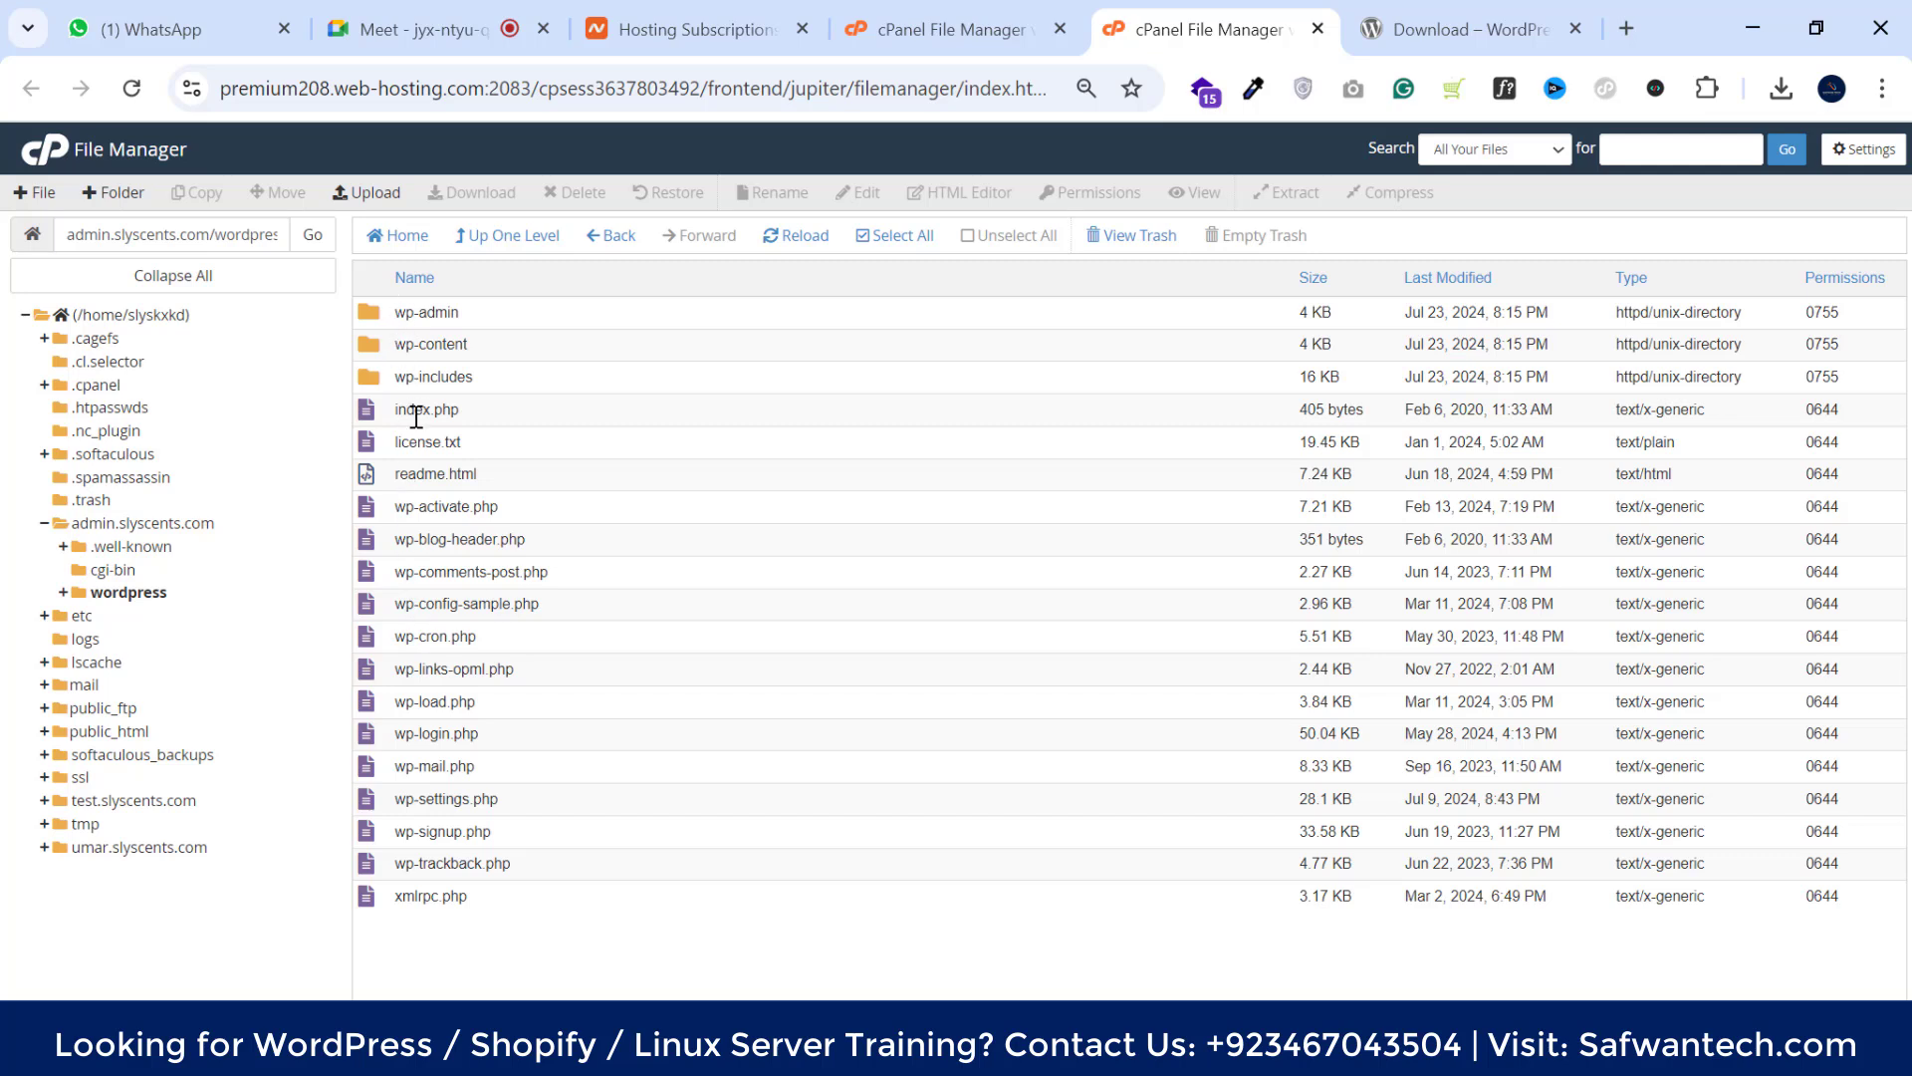
left_click(506, 236)
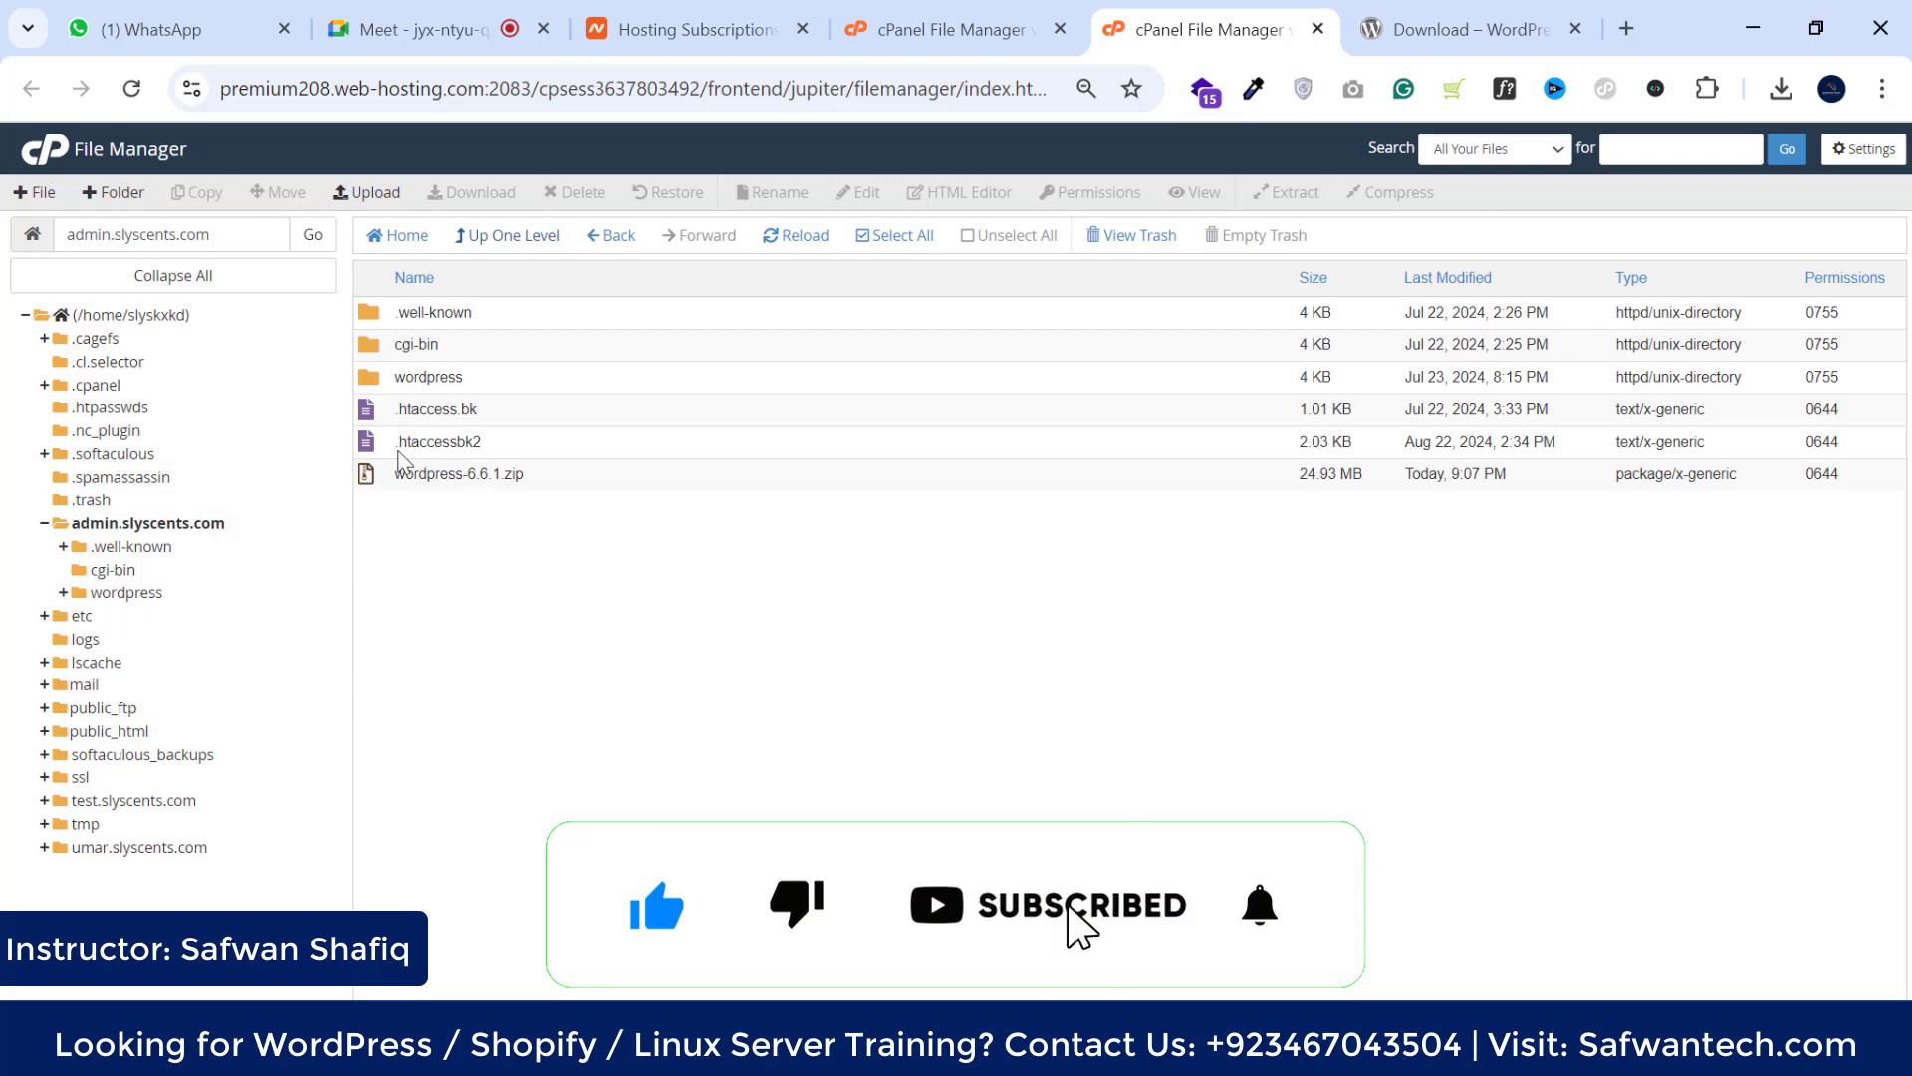
left_click(493, 236)
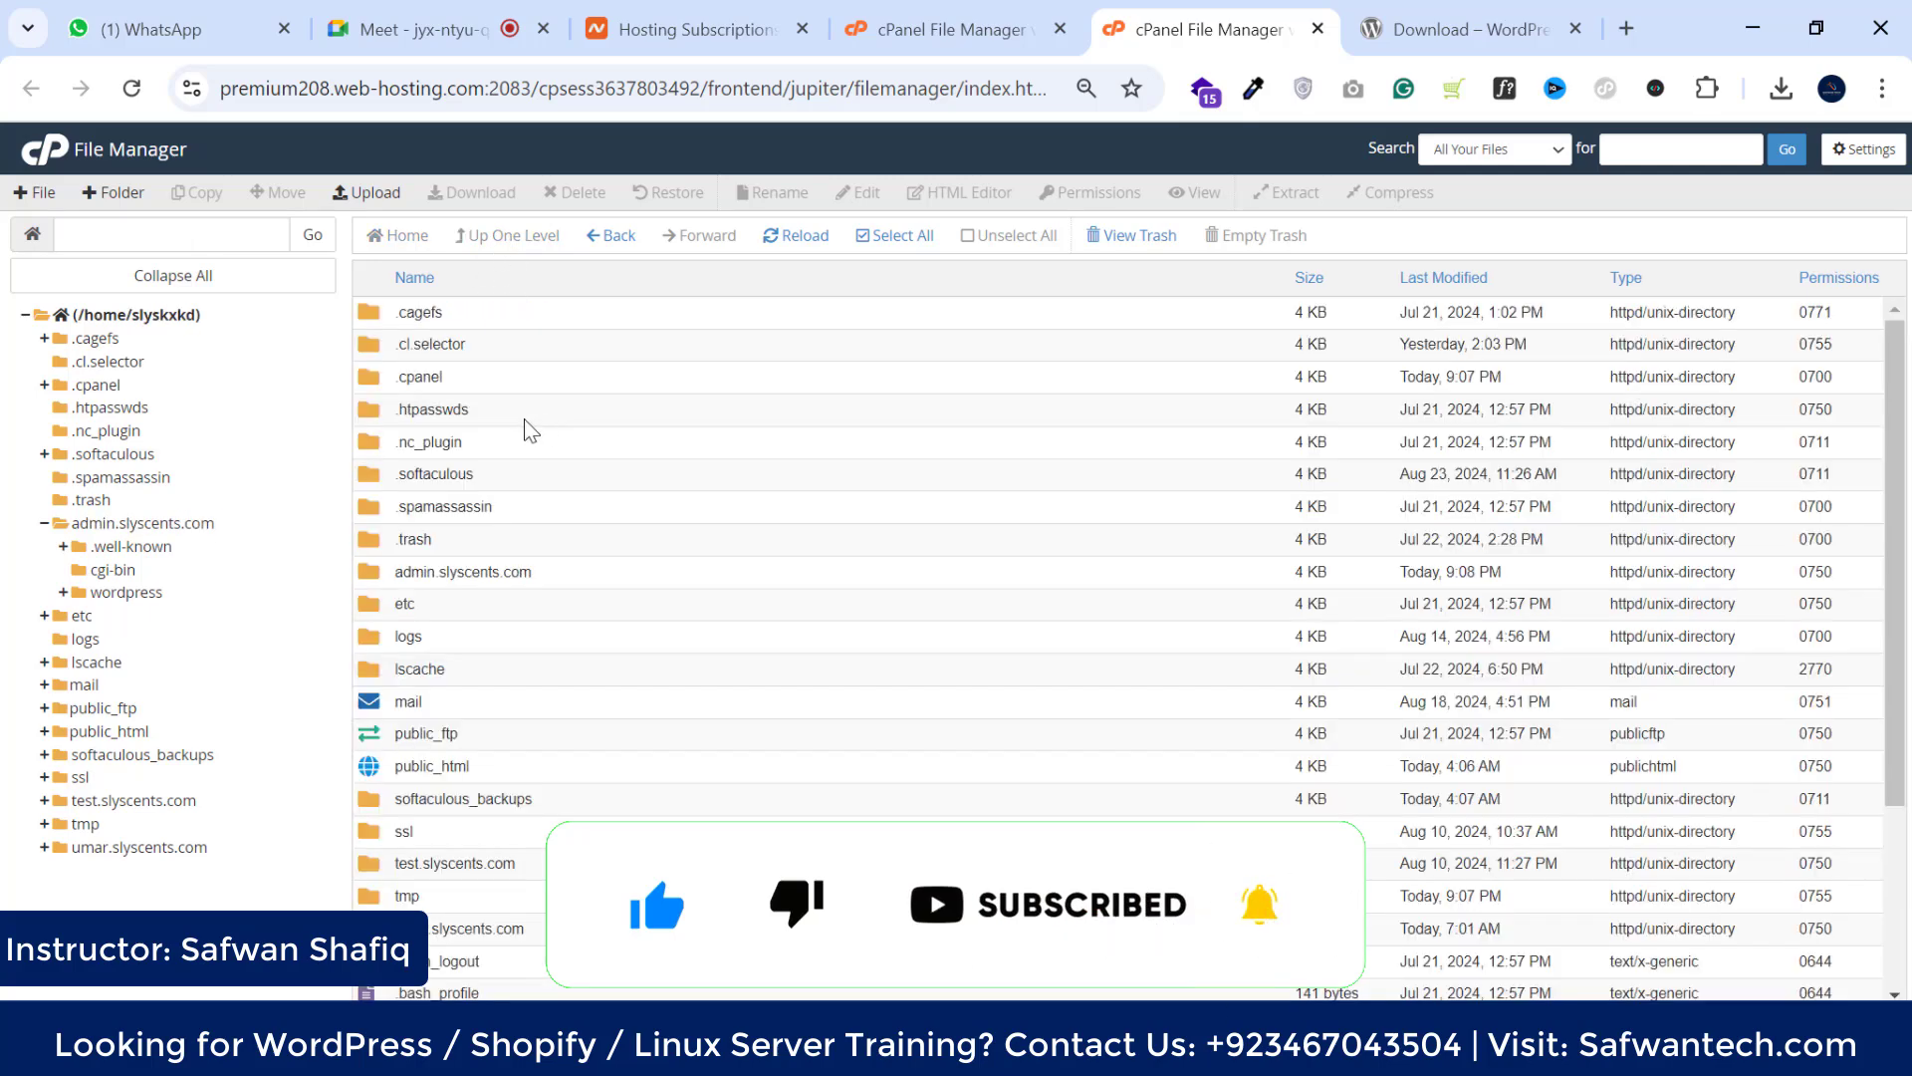
double_click(551, 572)
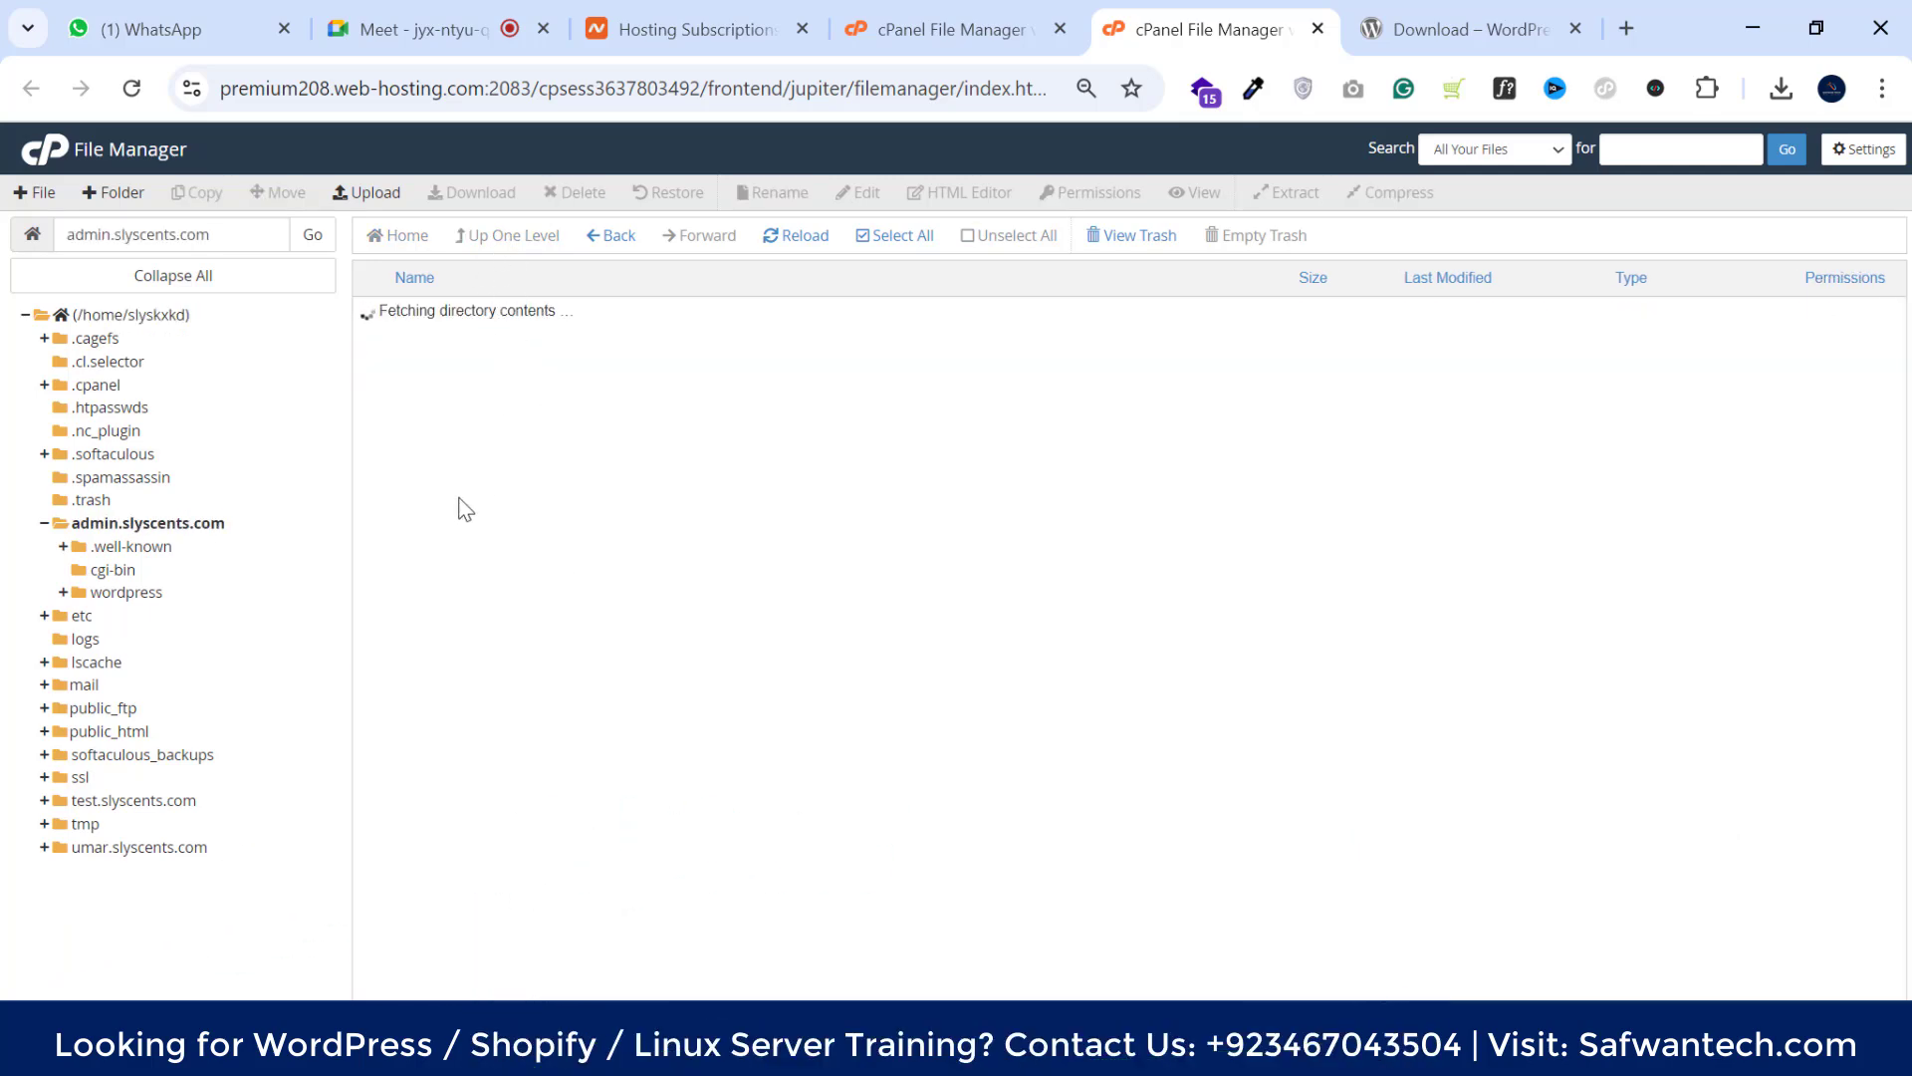
double_click(551, 387)
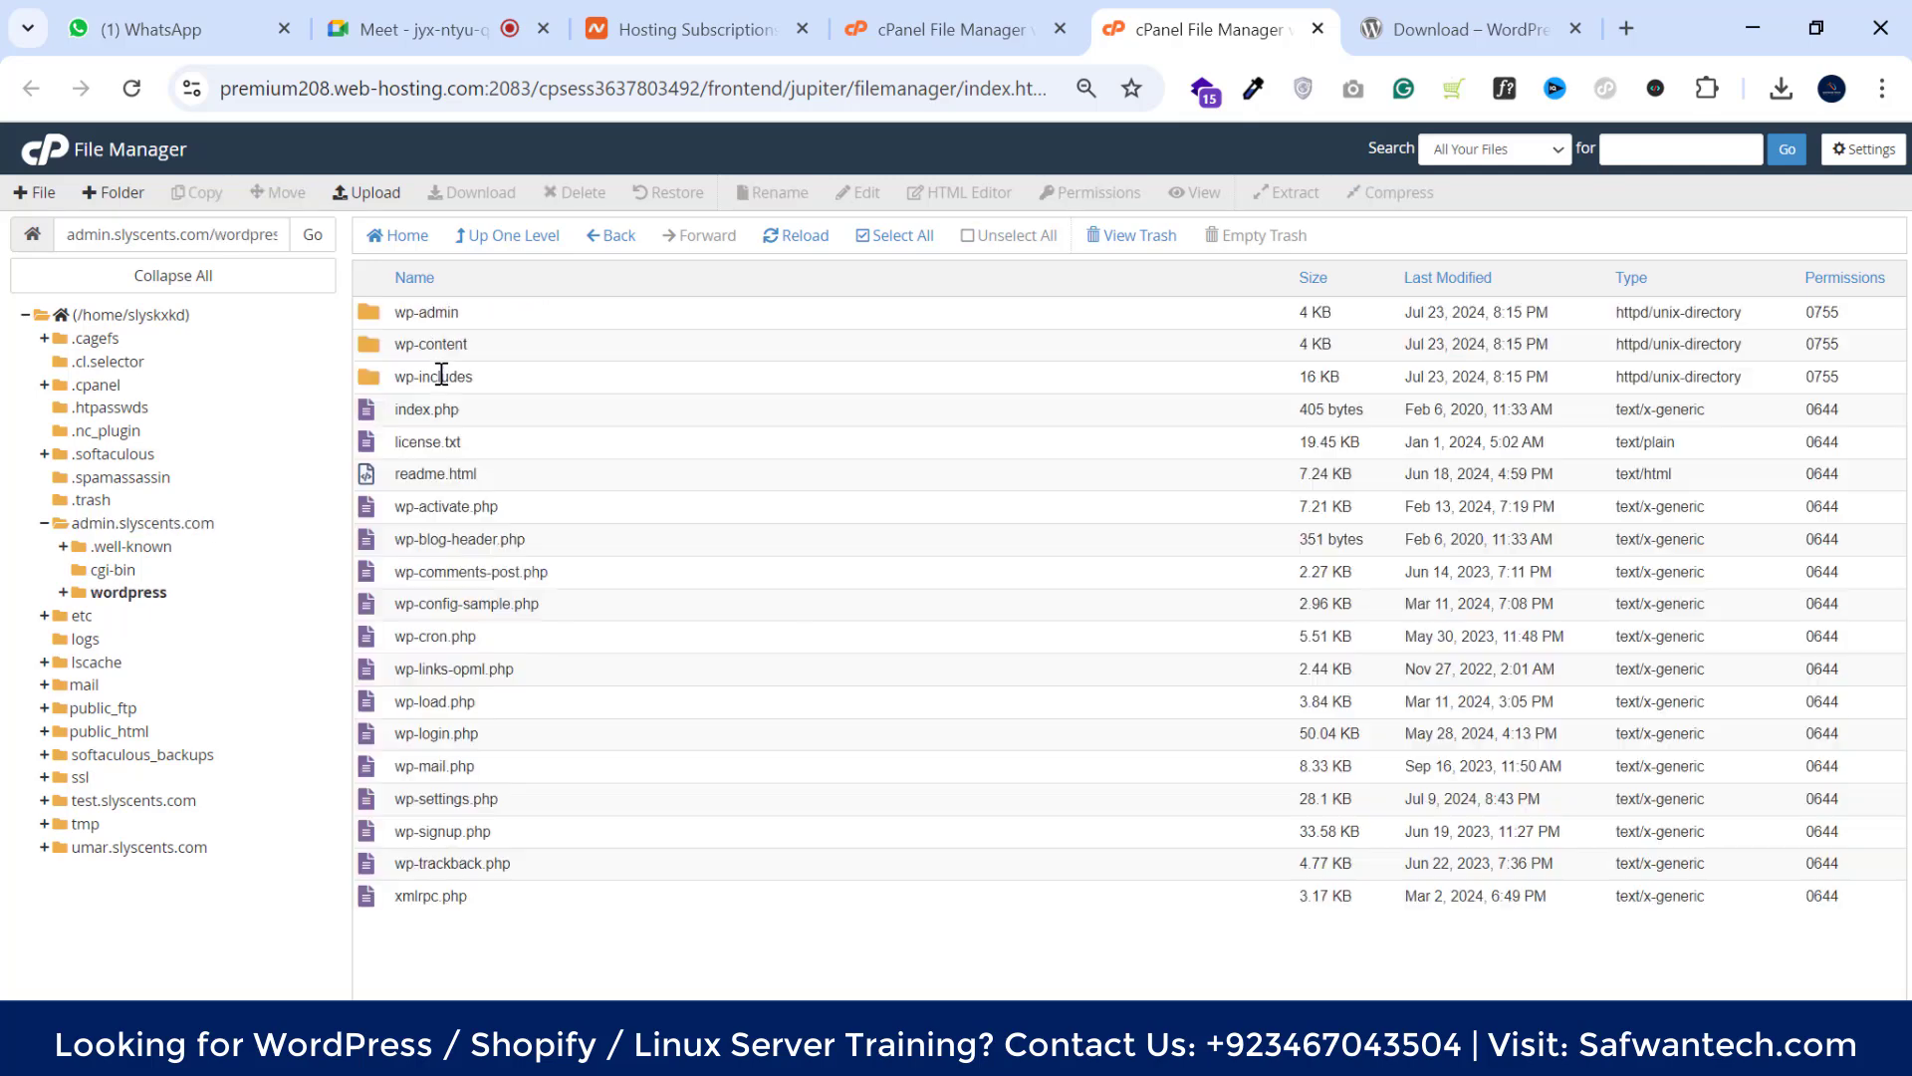
left_click(1863, 147)
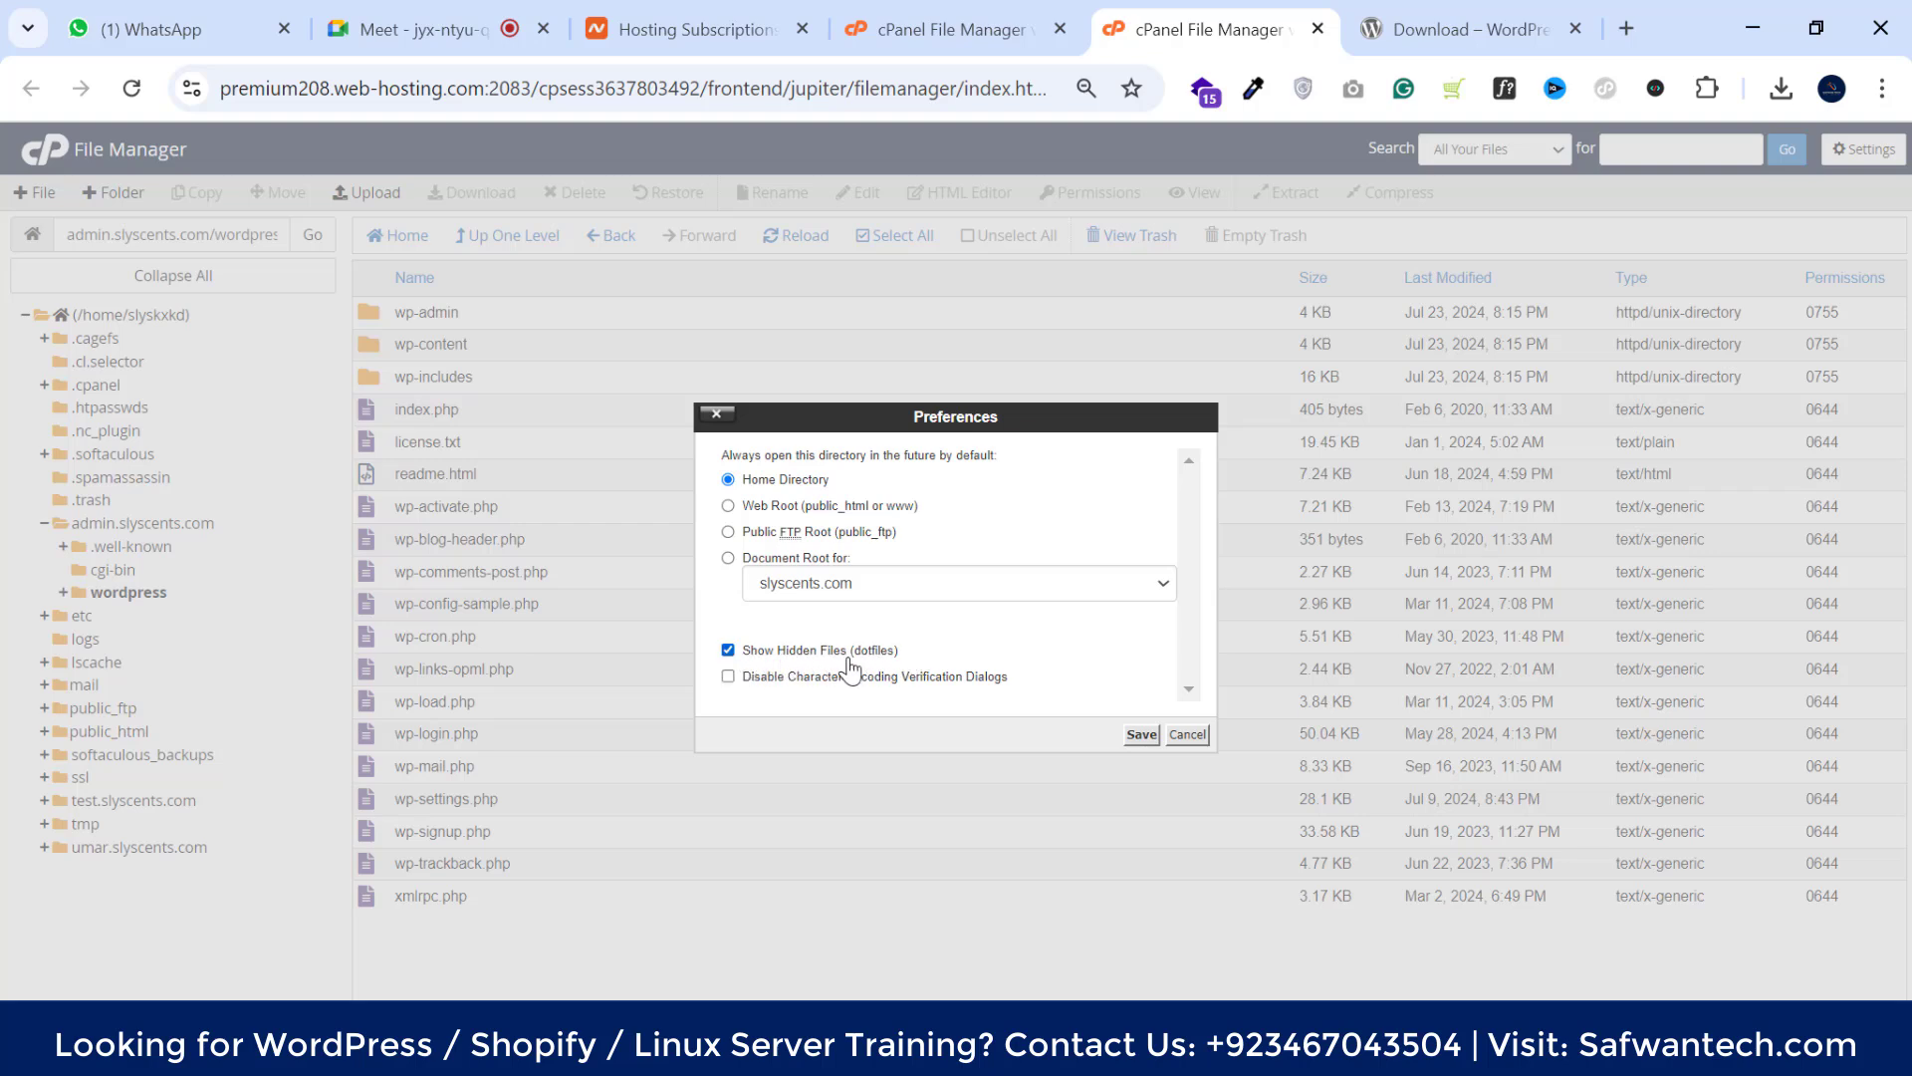
left_click(1141, 734)
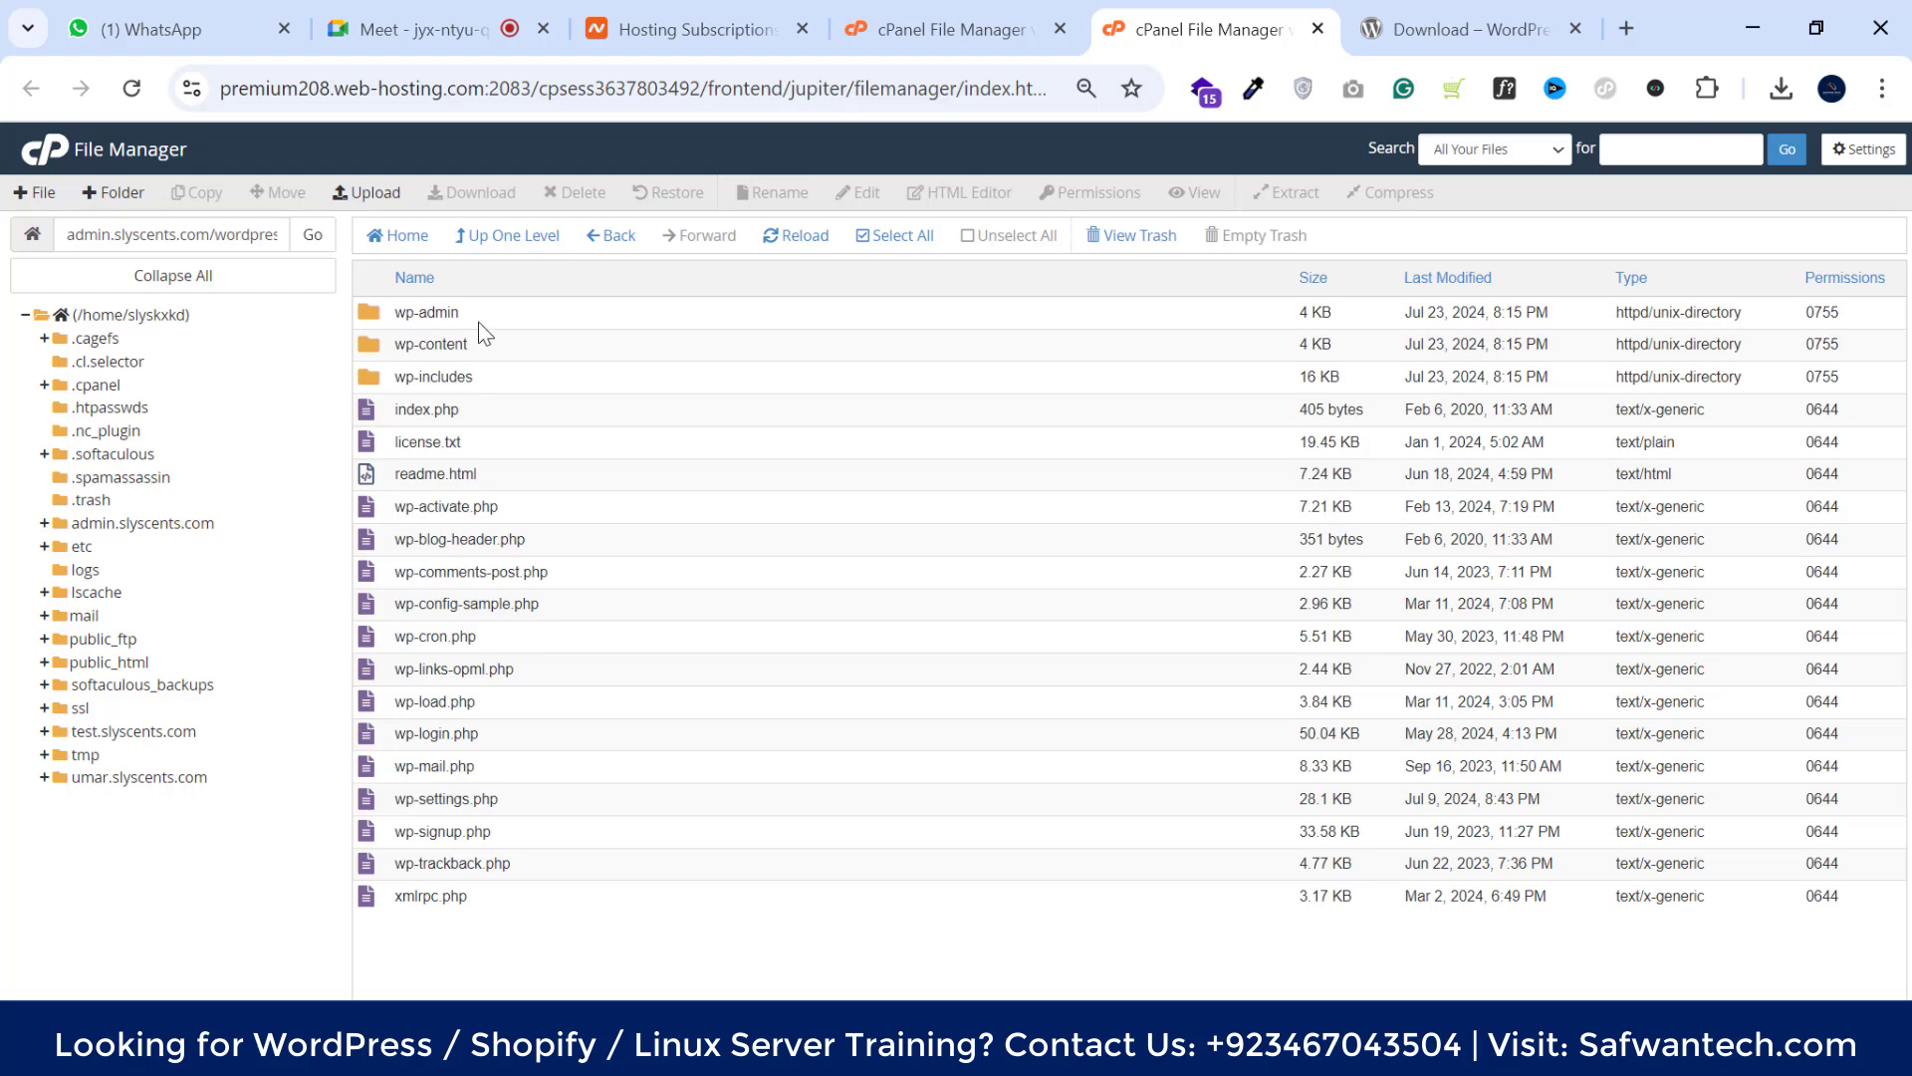
Move all files from the wordpress folder up into /admin.slyscents.com
left_click(883, 239)
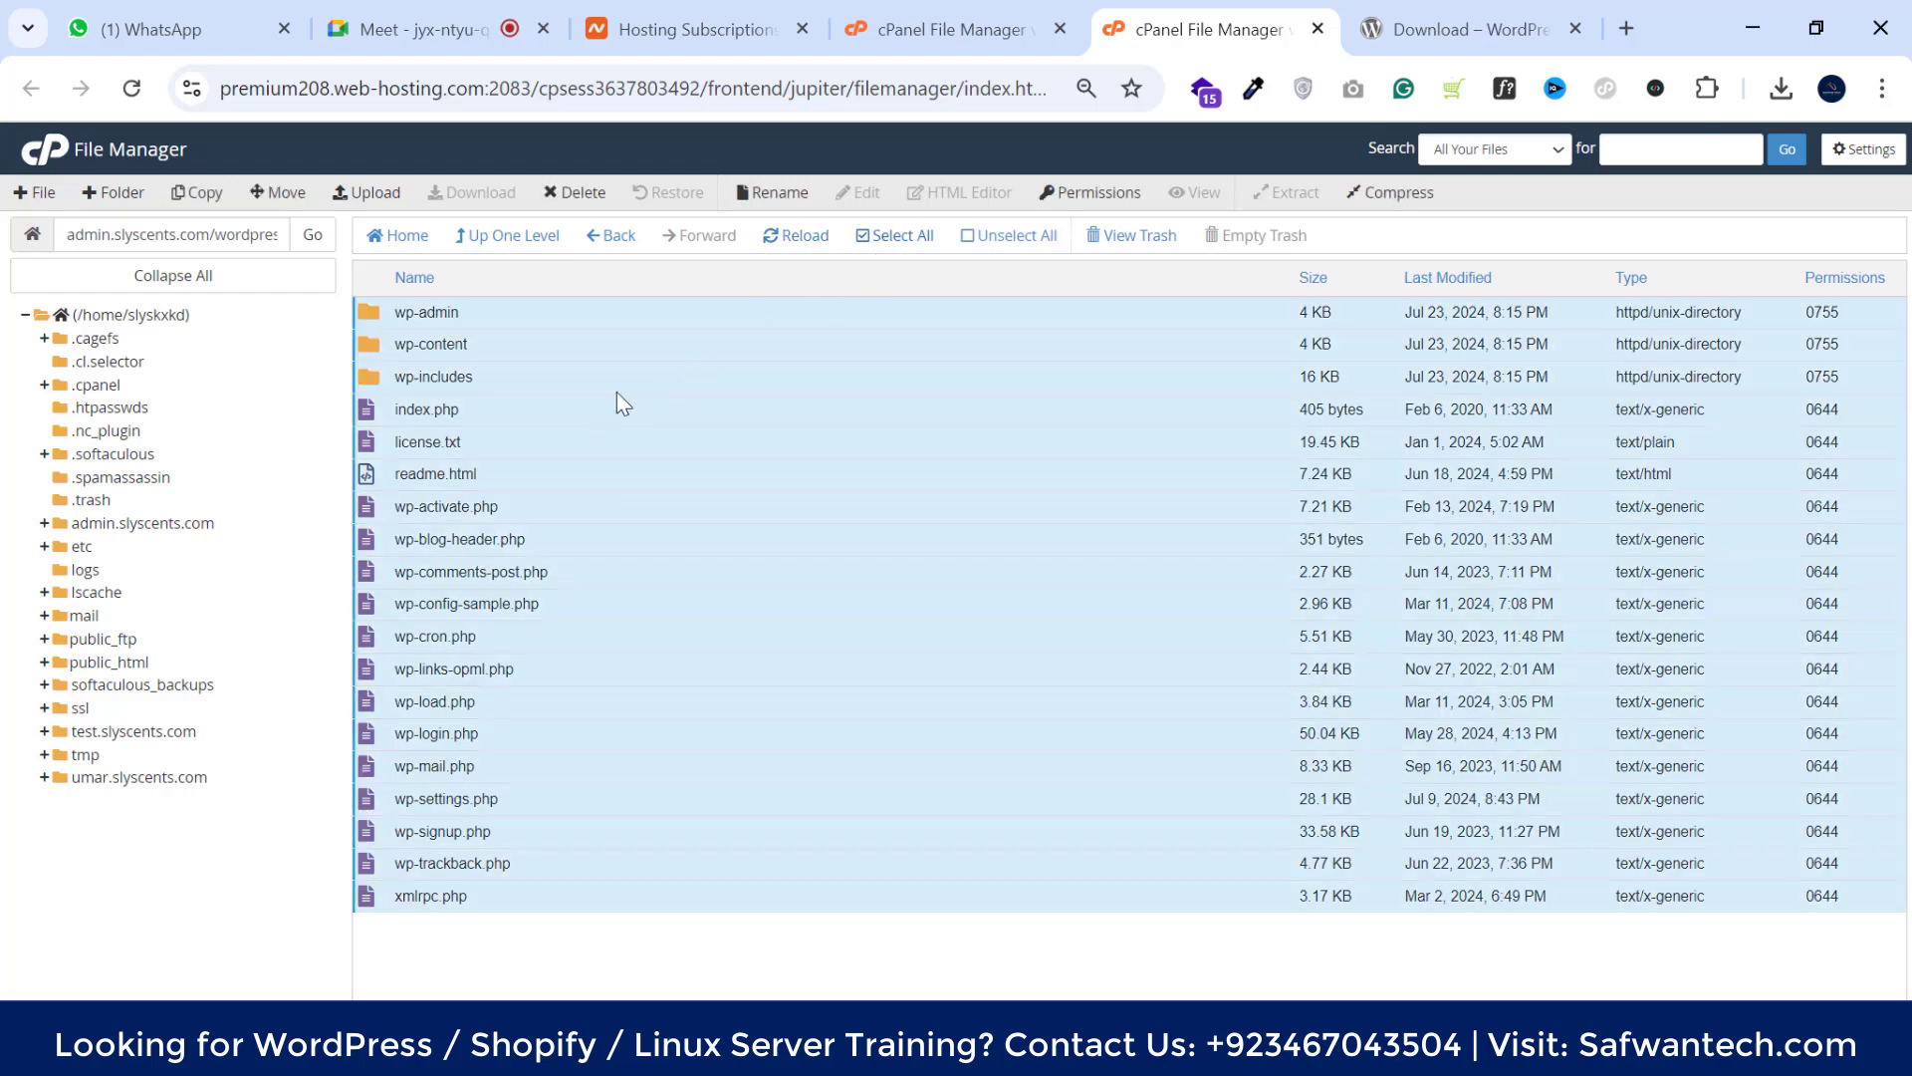
right_click(558, 410)
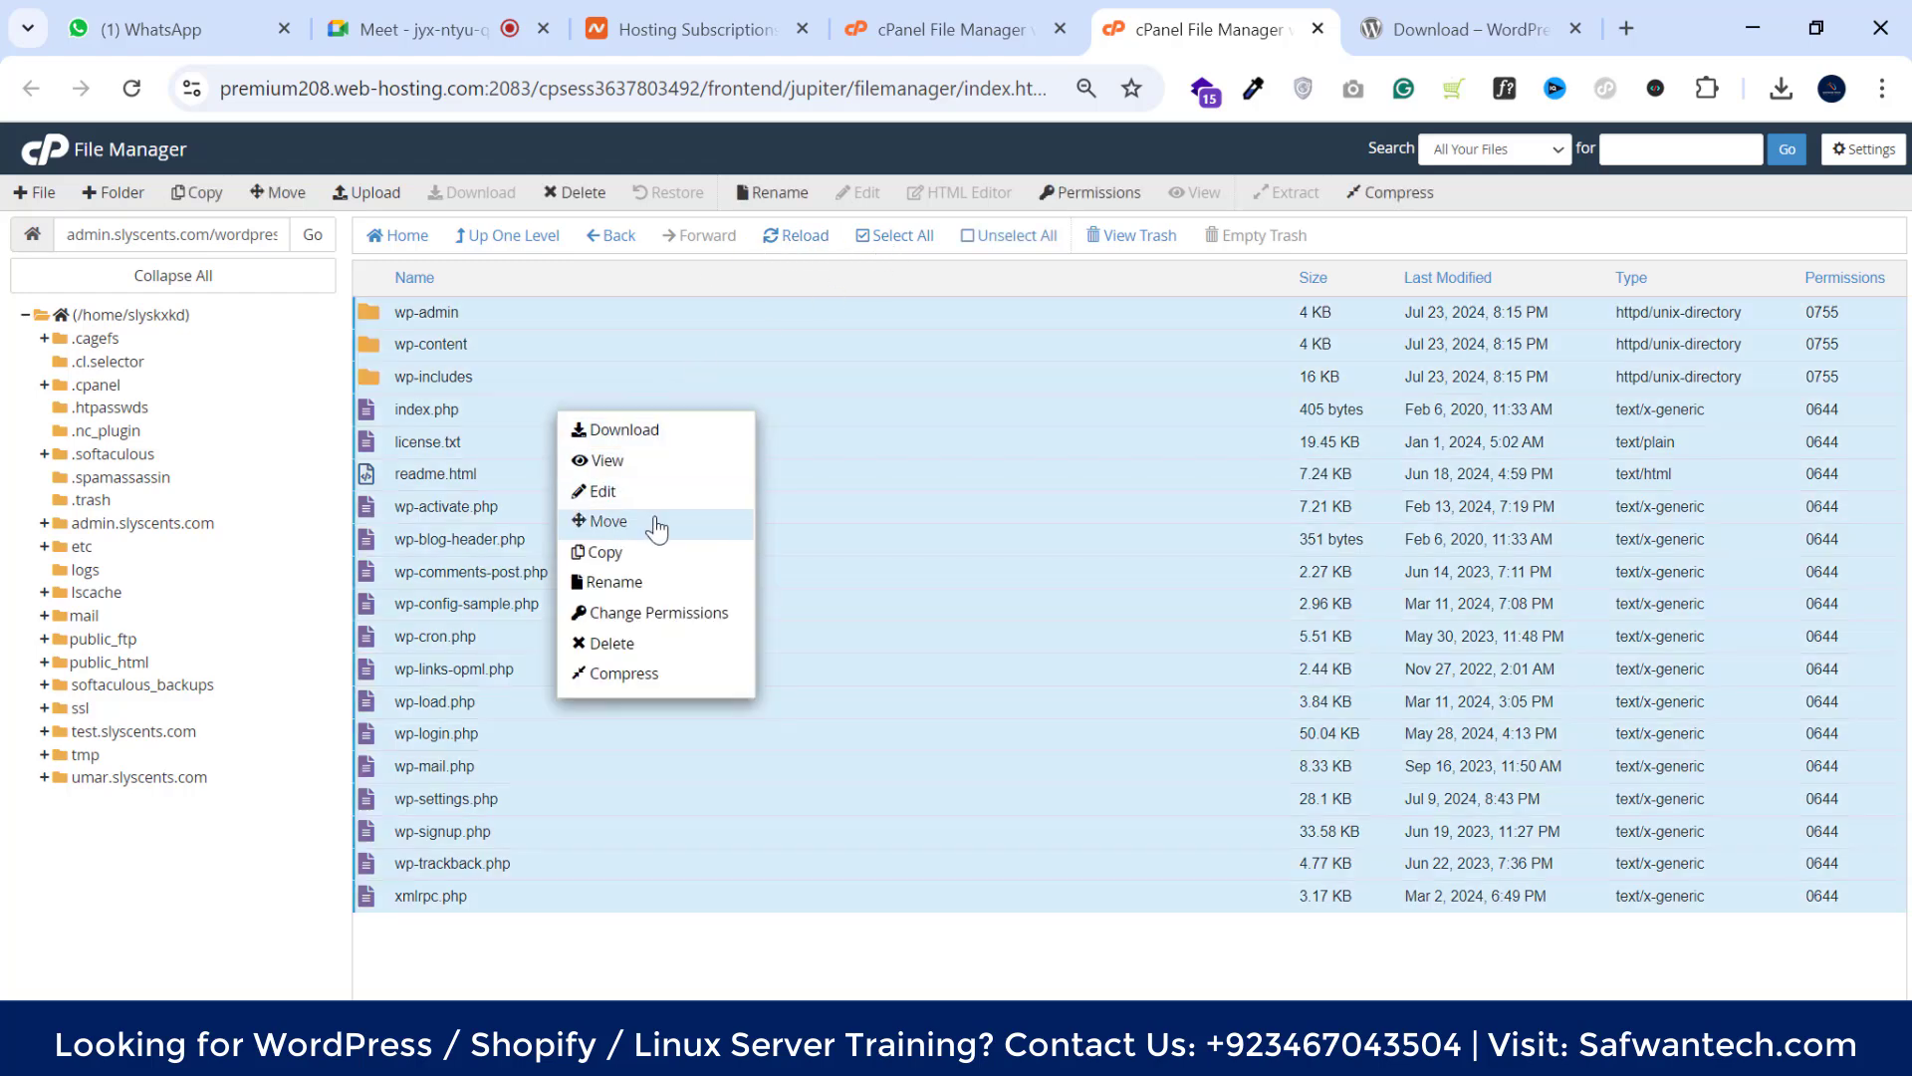
left_click(652, 519)
left_click_drag(994, 671, 926, 670)
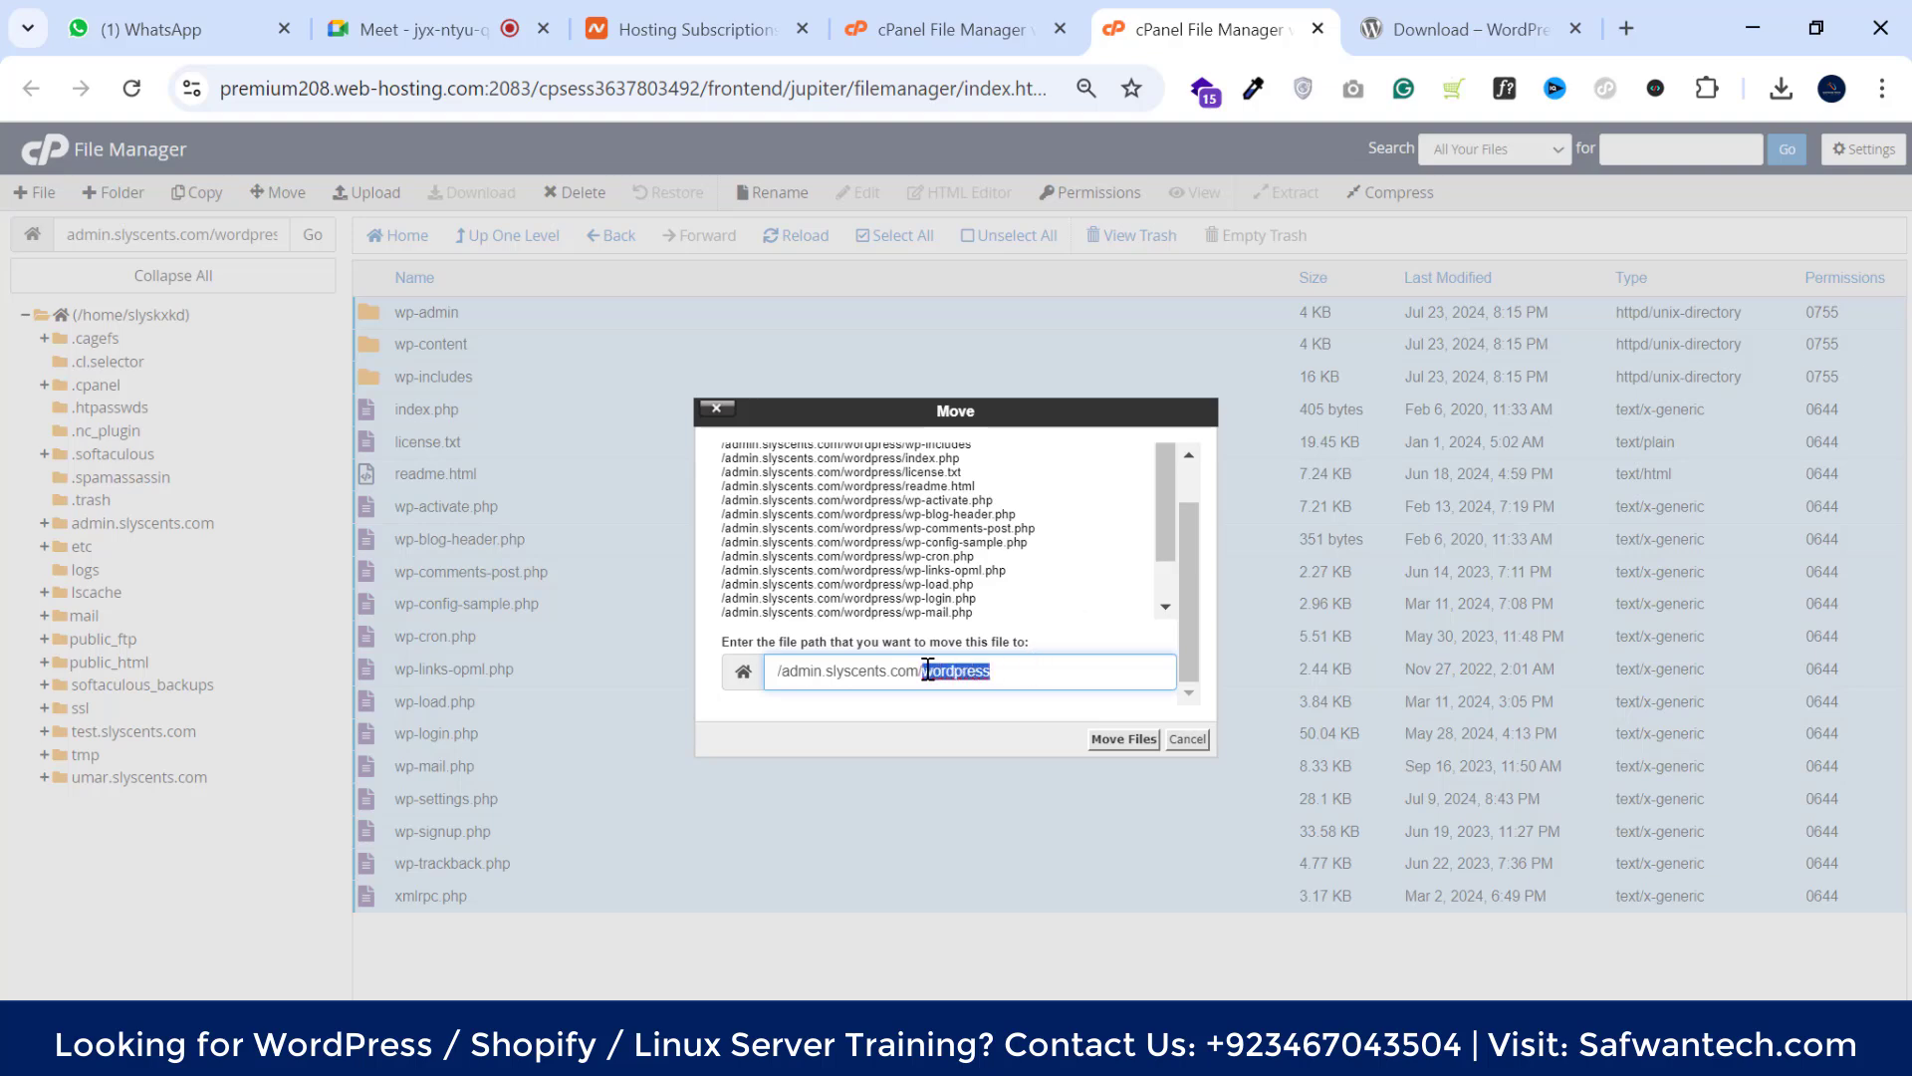
key("BackSpace")
left_click(1113, 741)
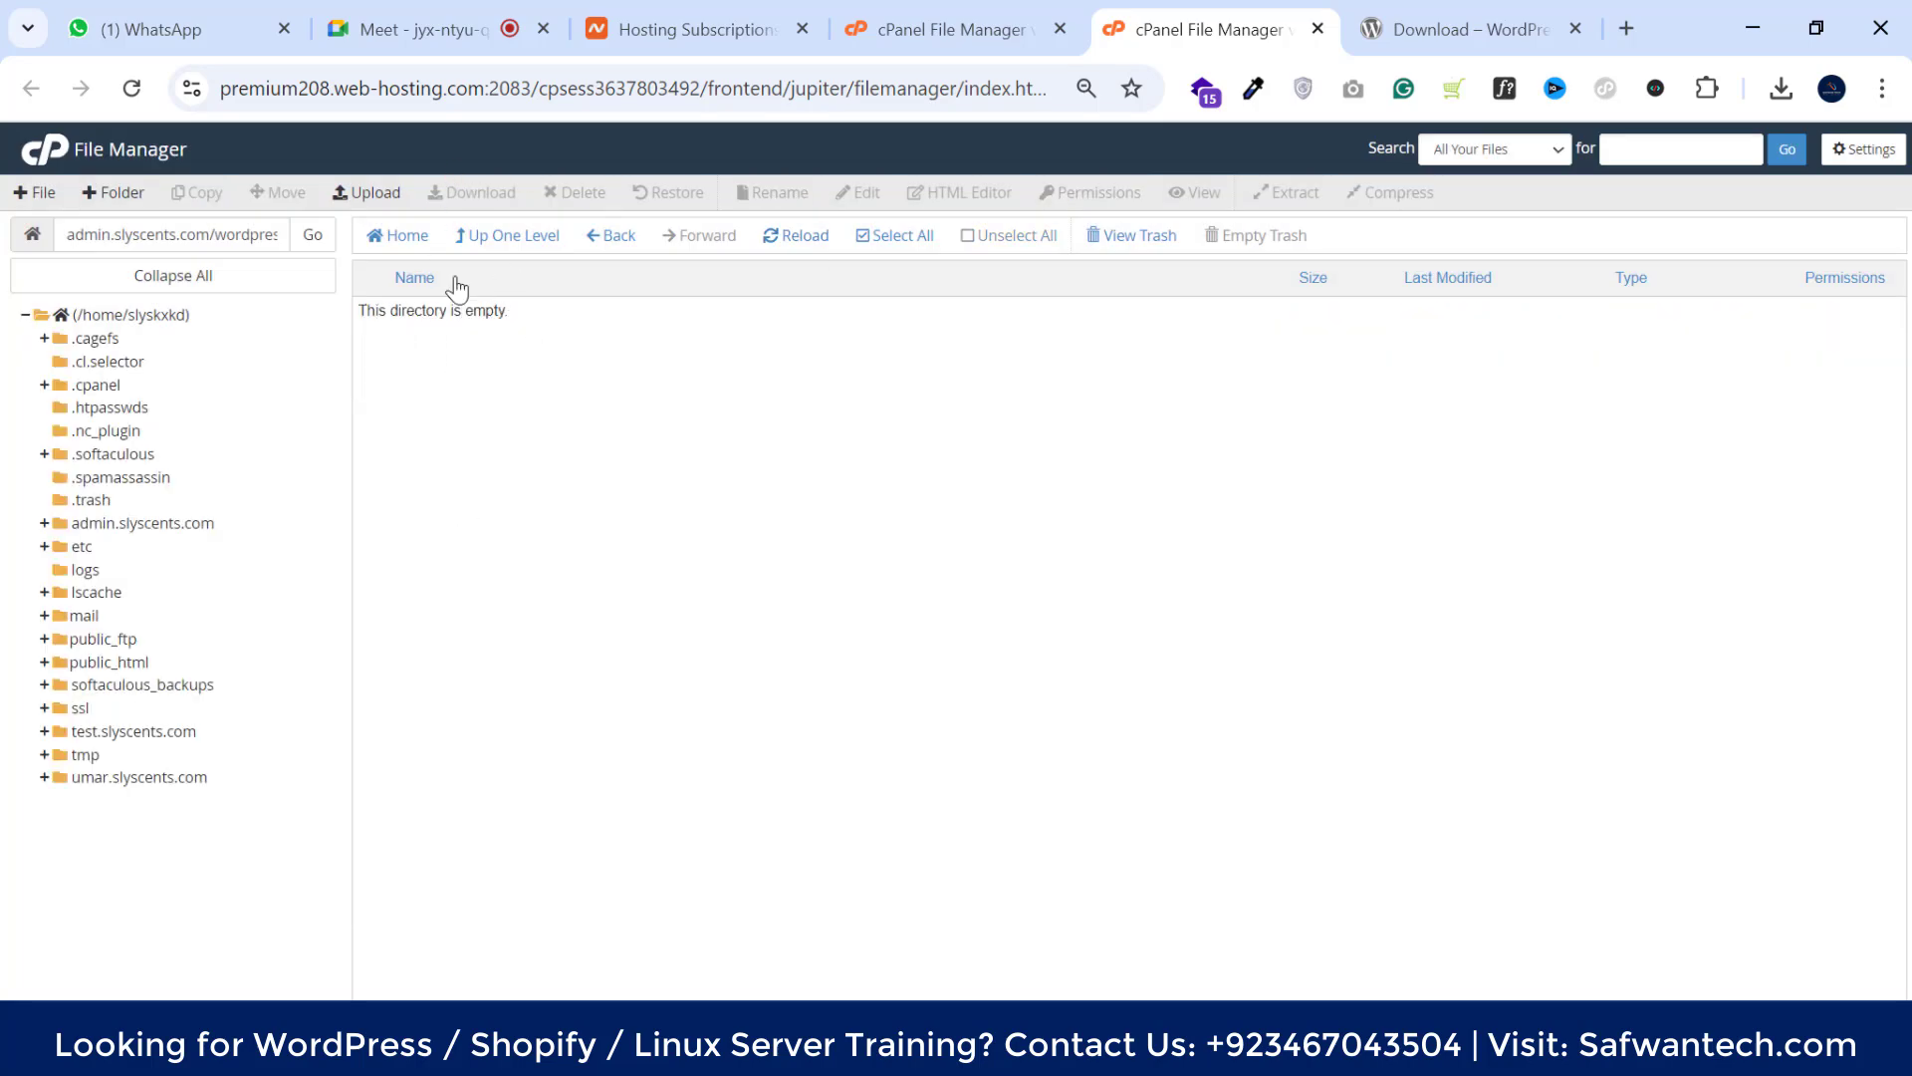
Permanently delete the now-empty wordpress folder
left_click(483, 237)
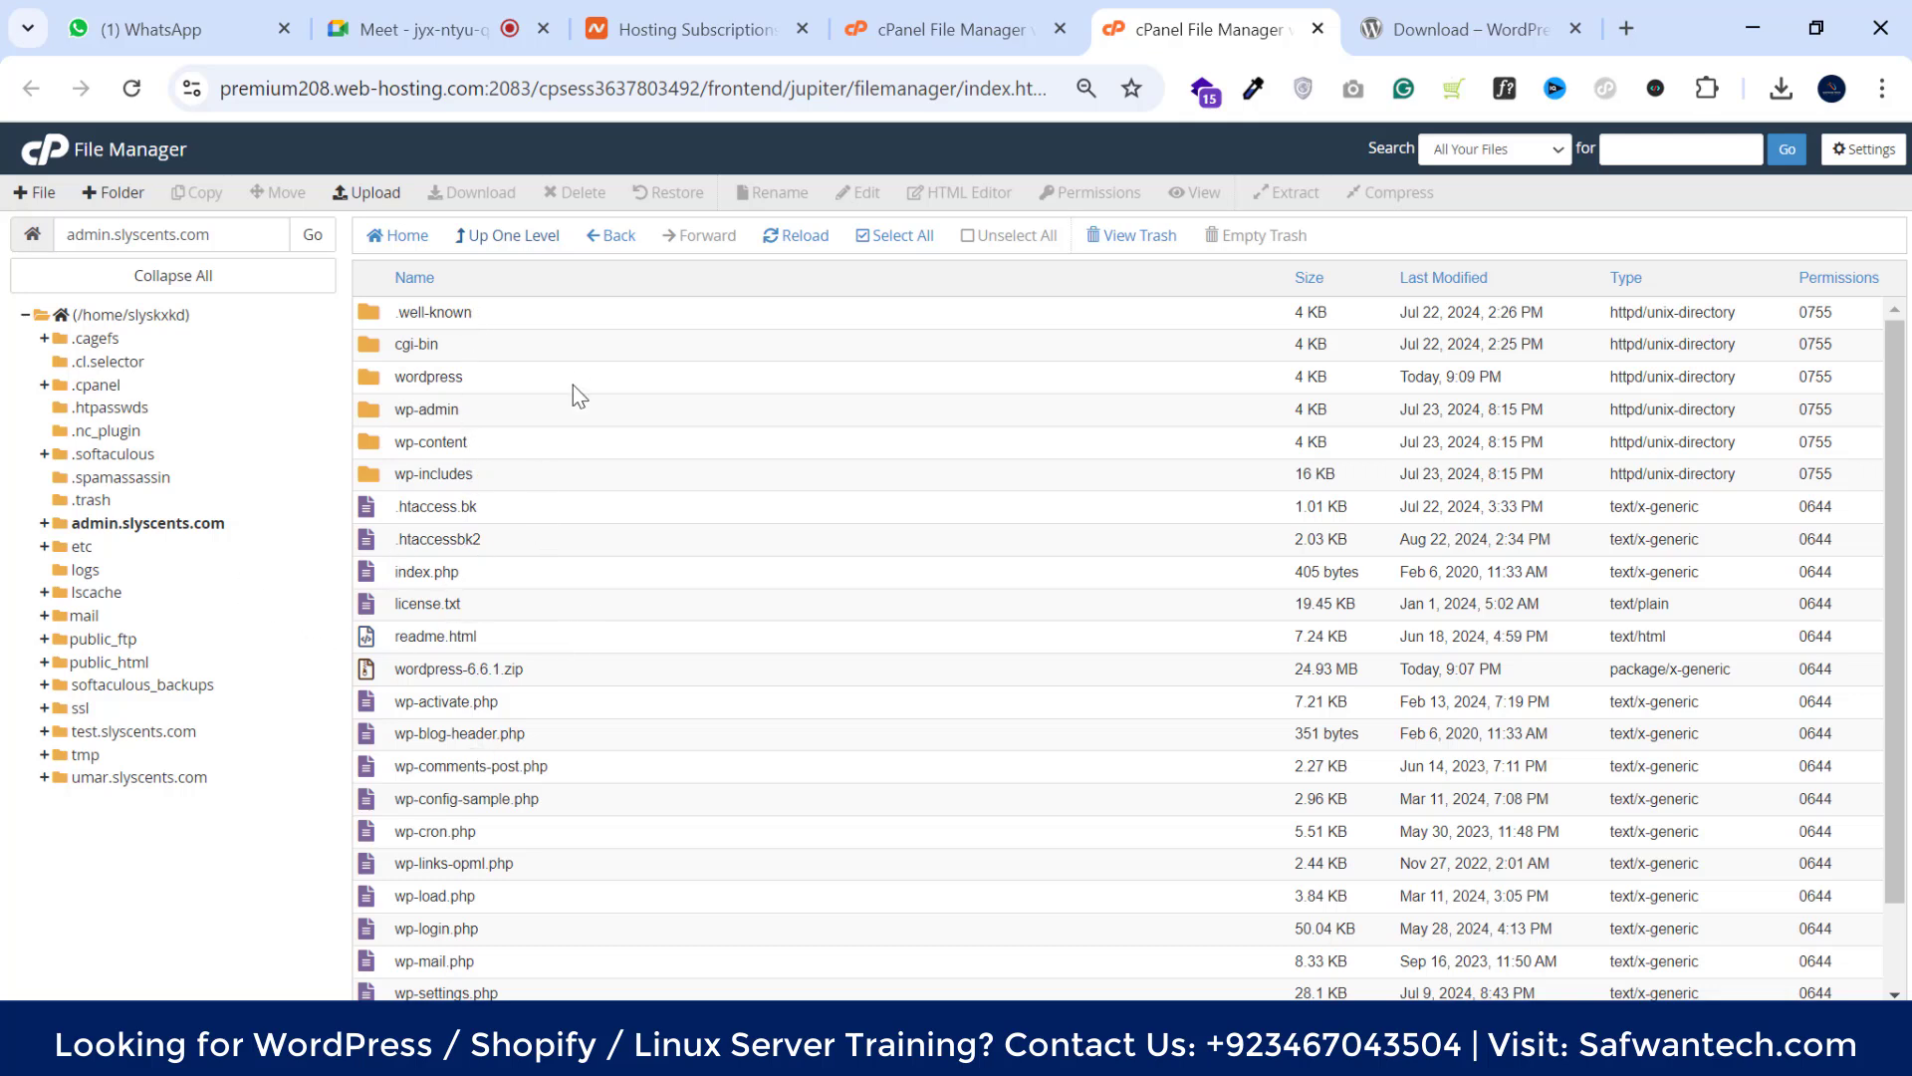
left_click(522, 380)
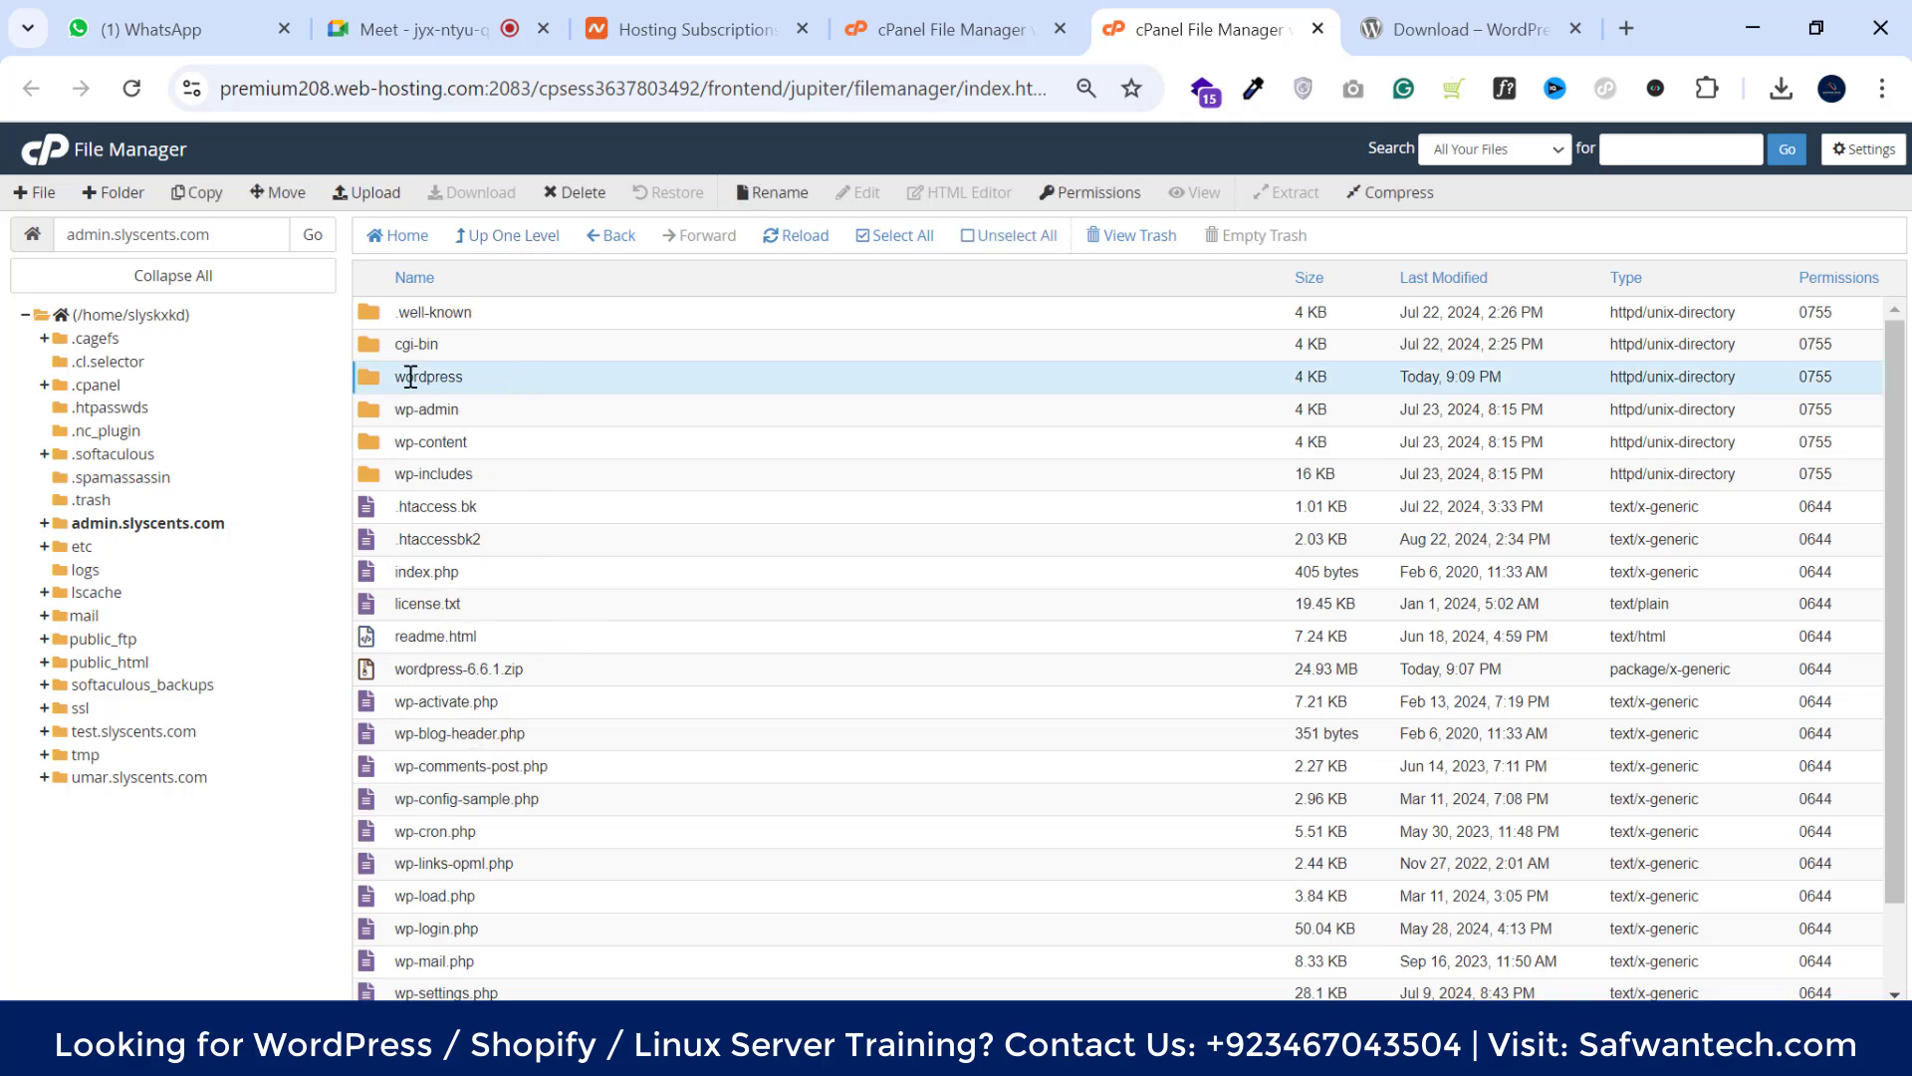
left_click(570, 192)
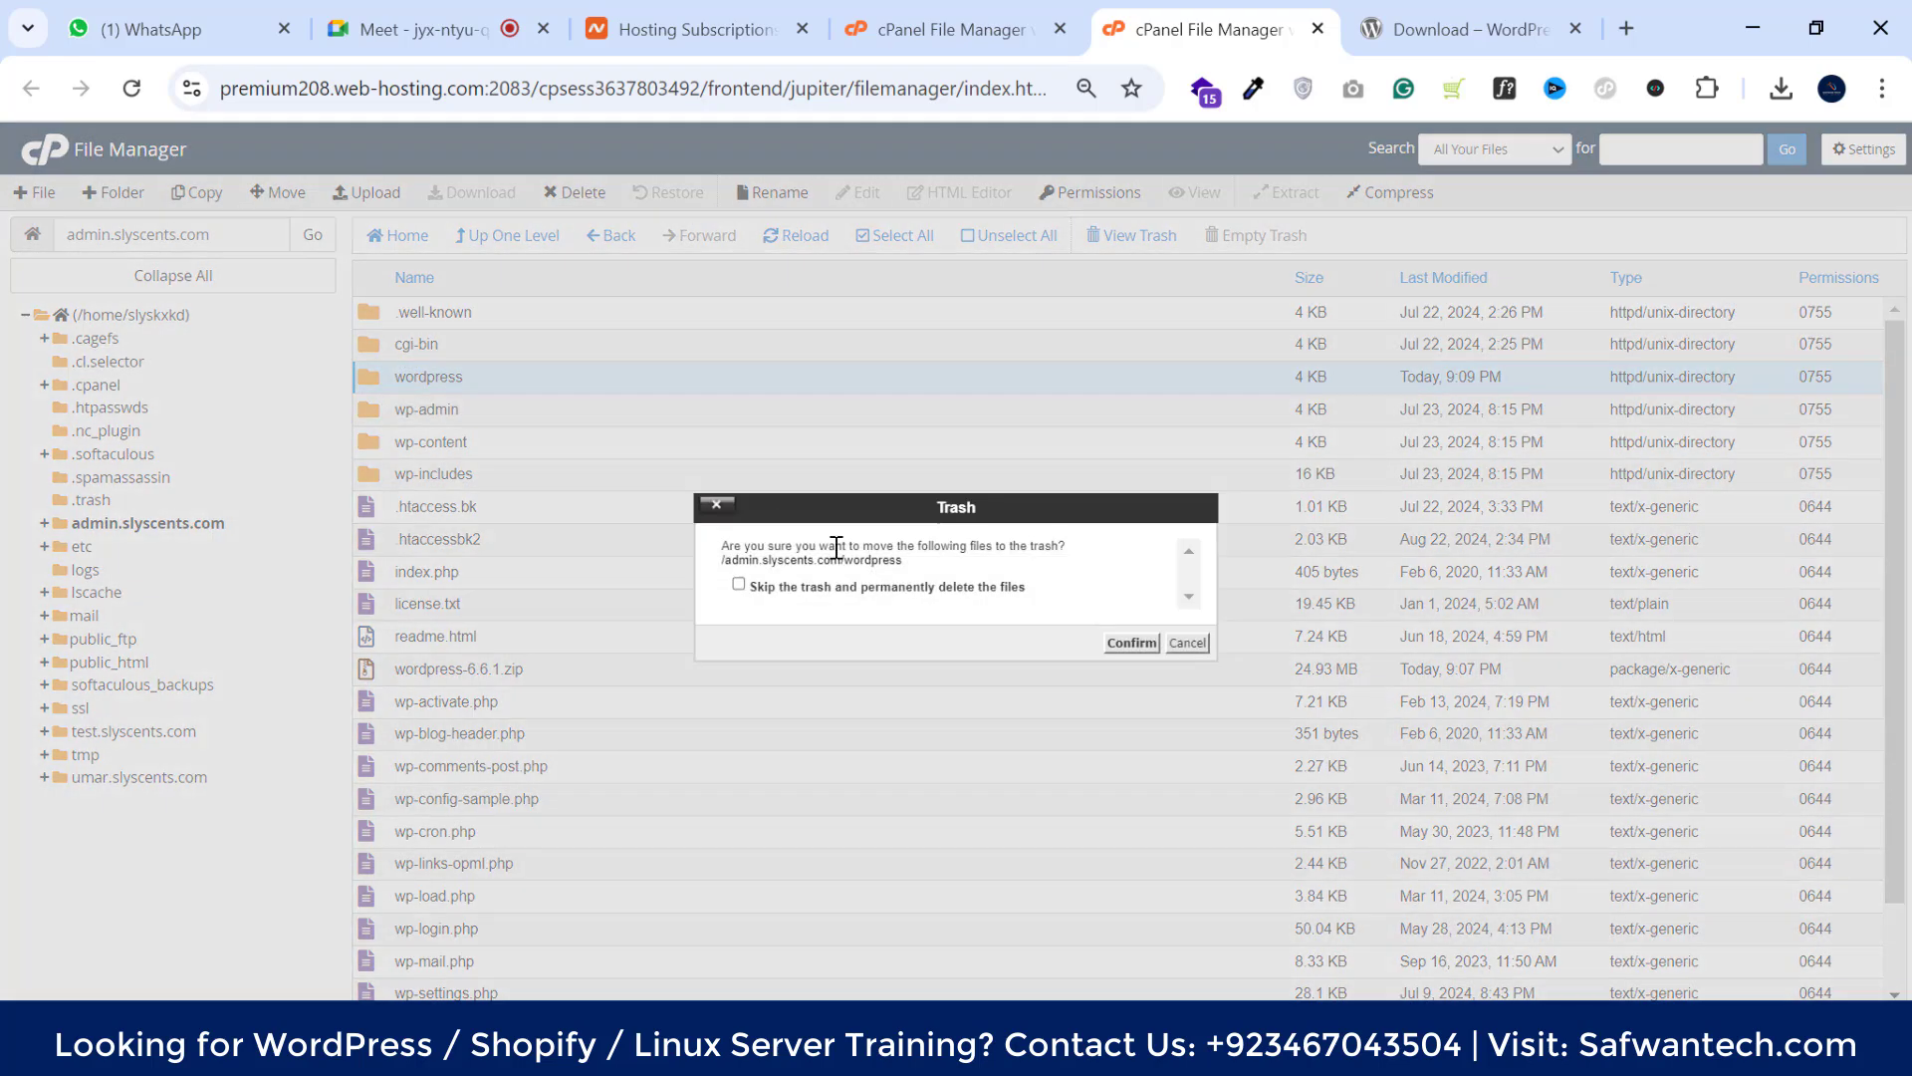
left_click(1131, 644)
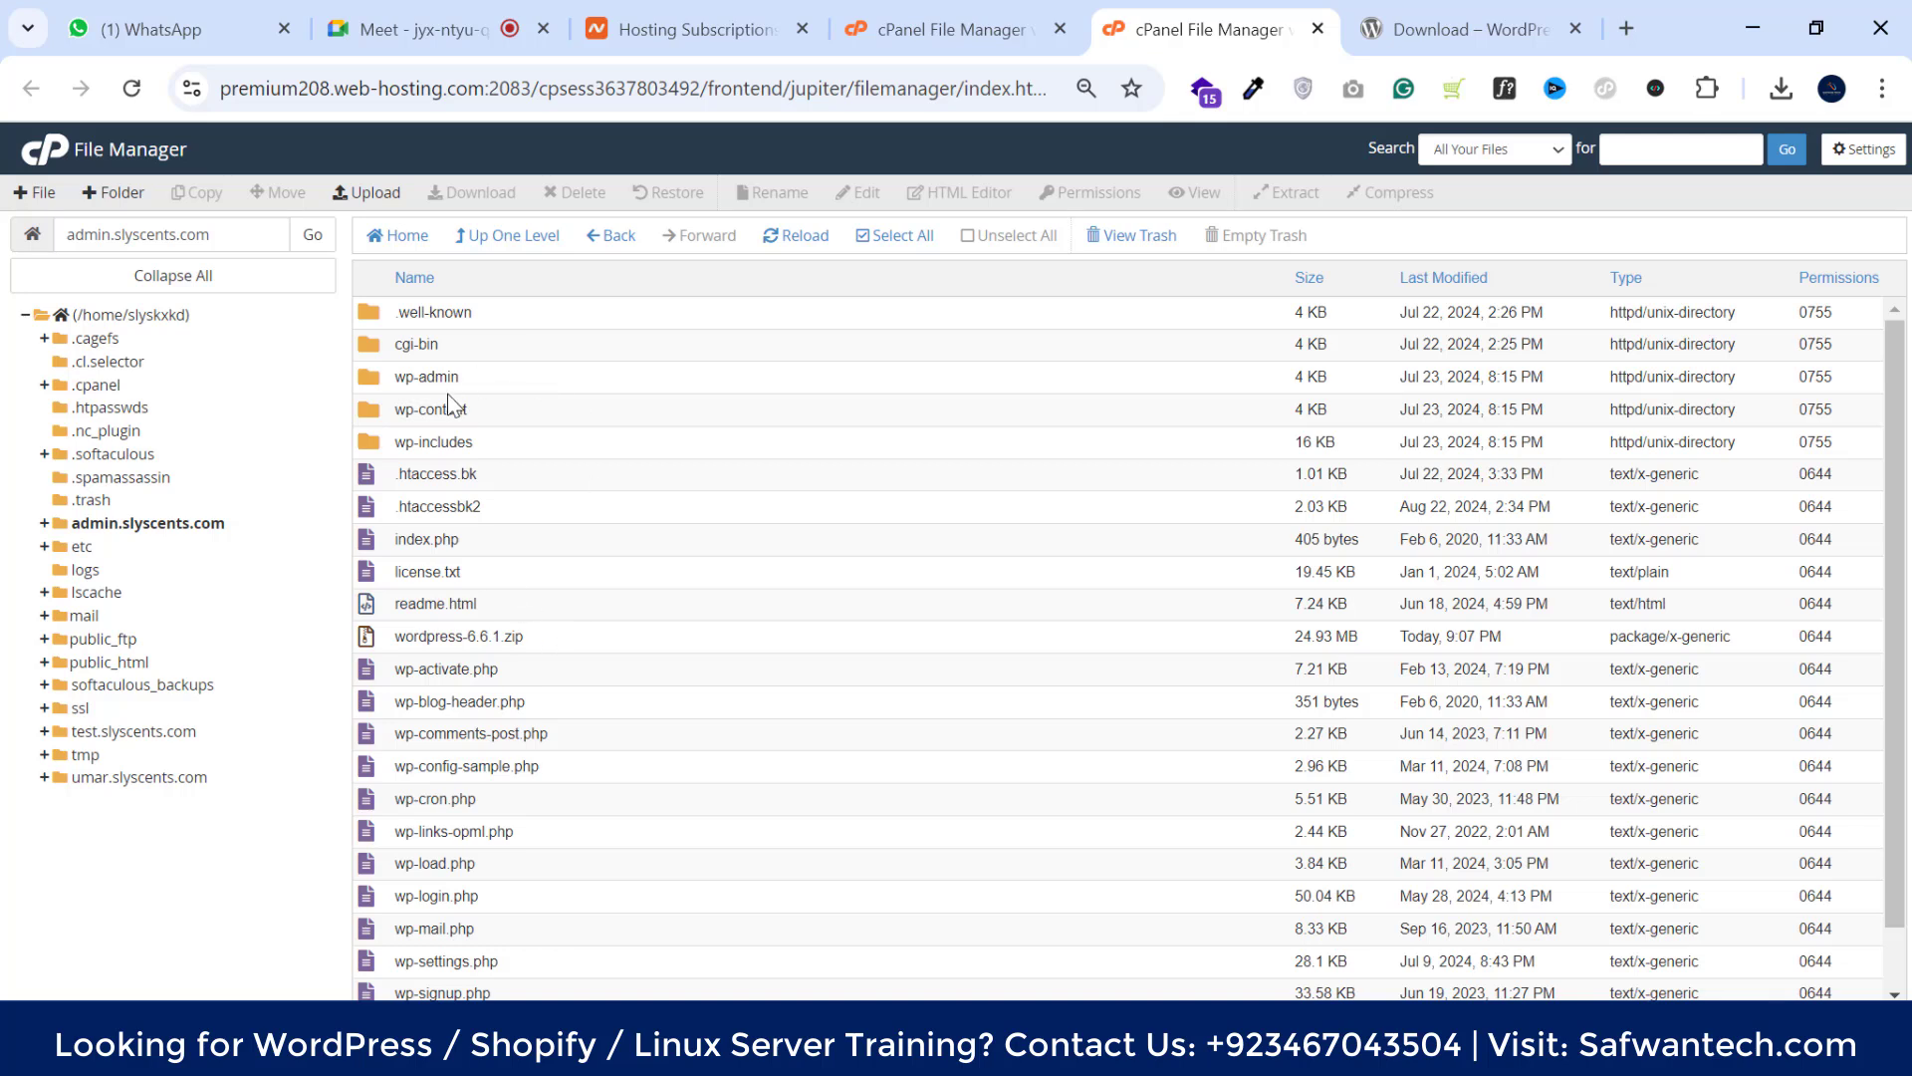
Open admin.slyscents.com in a new browser tab to reach the WordPress language selection
scroll(478, 510, "down", 1)
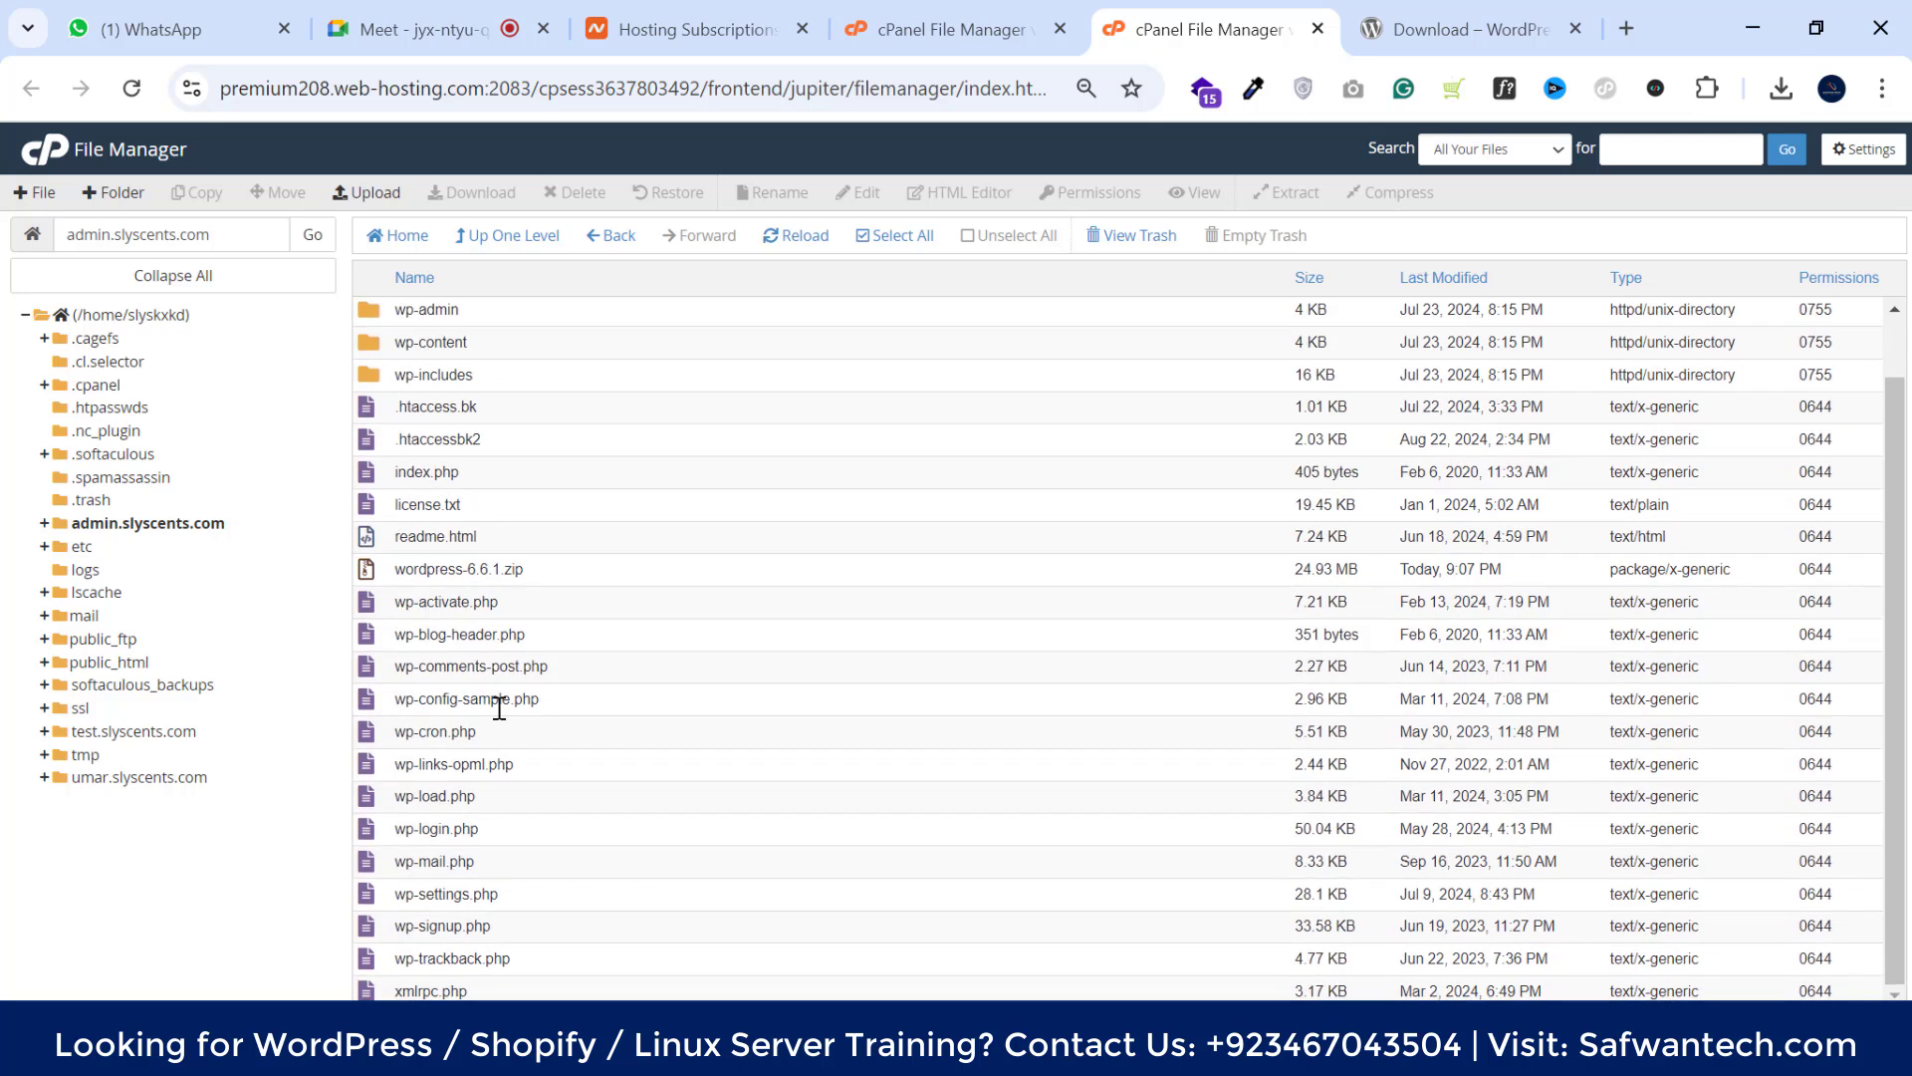
left_click(582, 580)
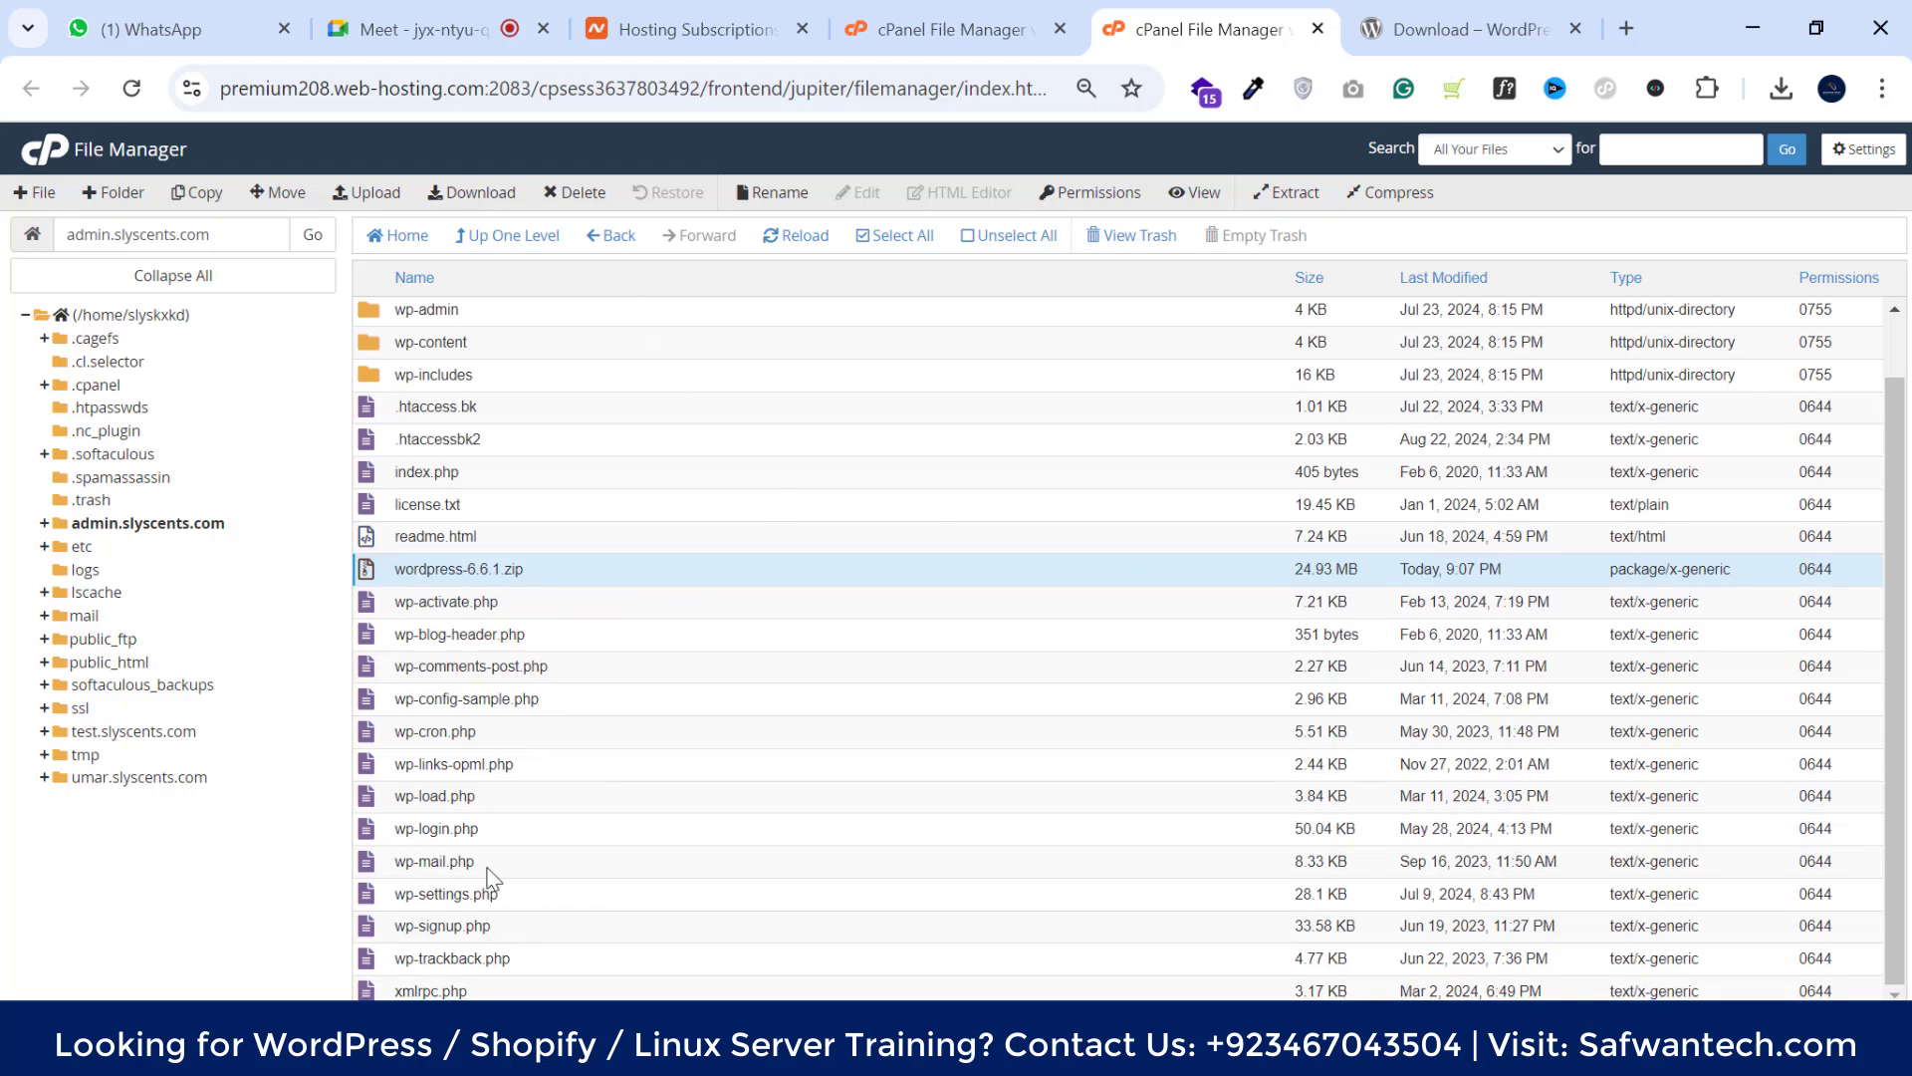
scroll(494, 488, "up", 1)
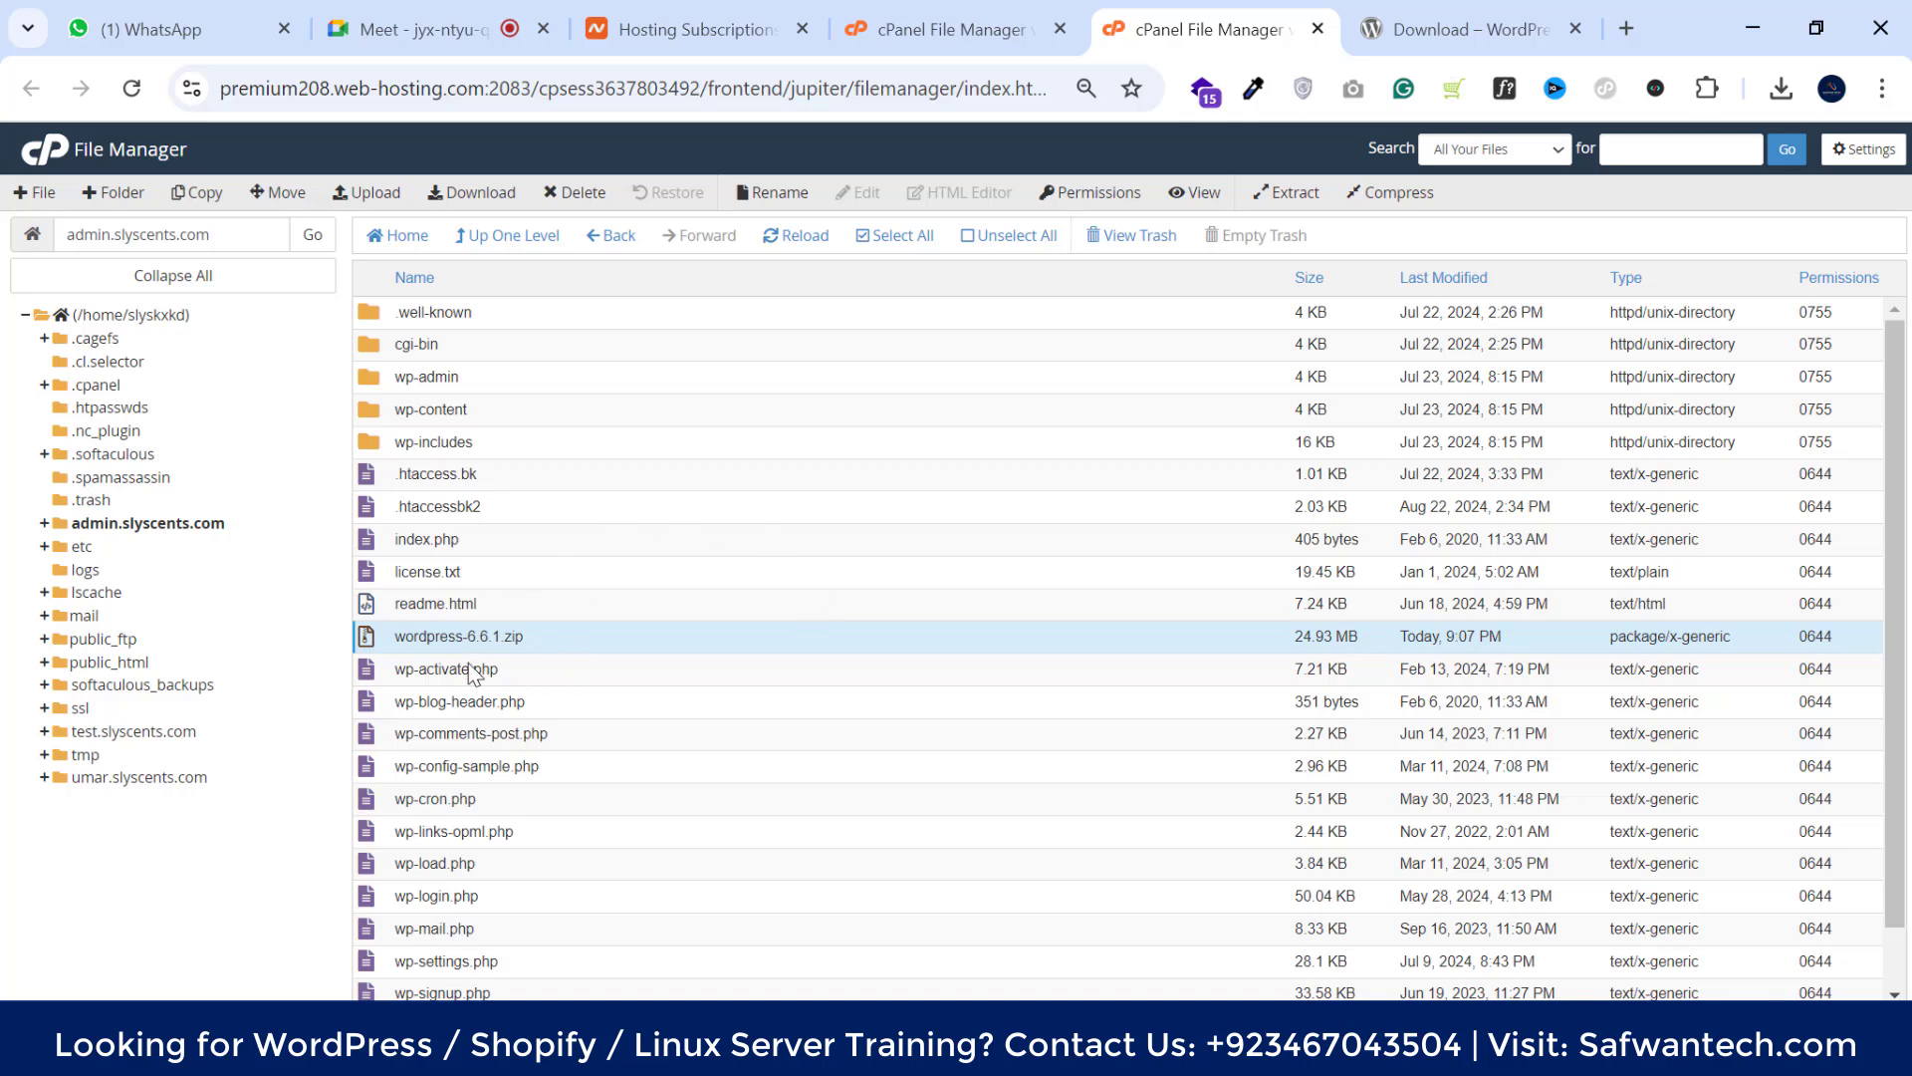
triple_click(152, 239)
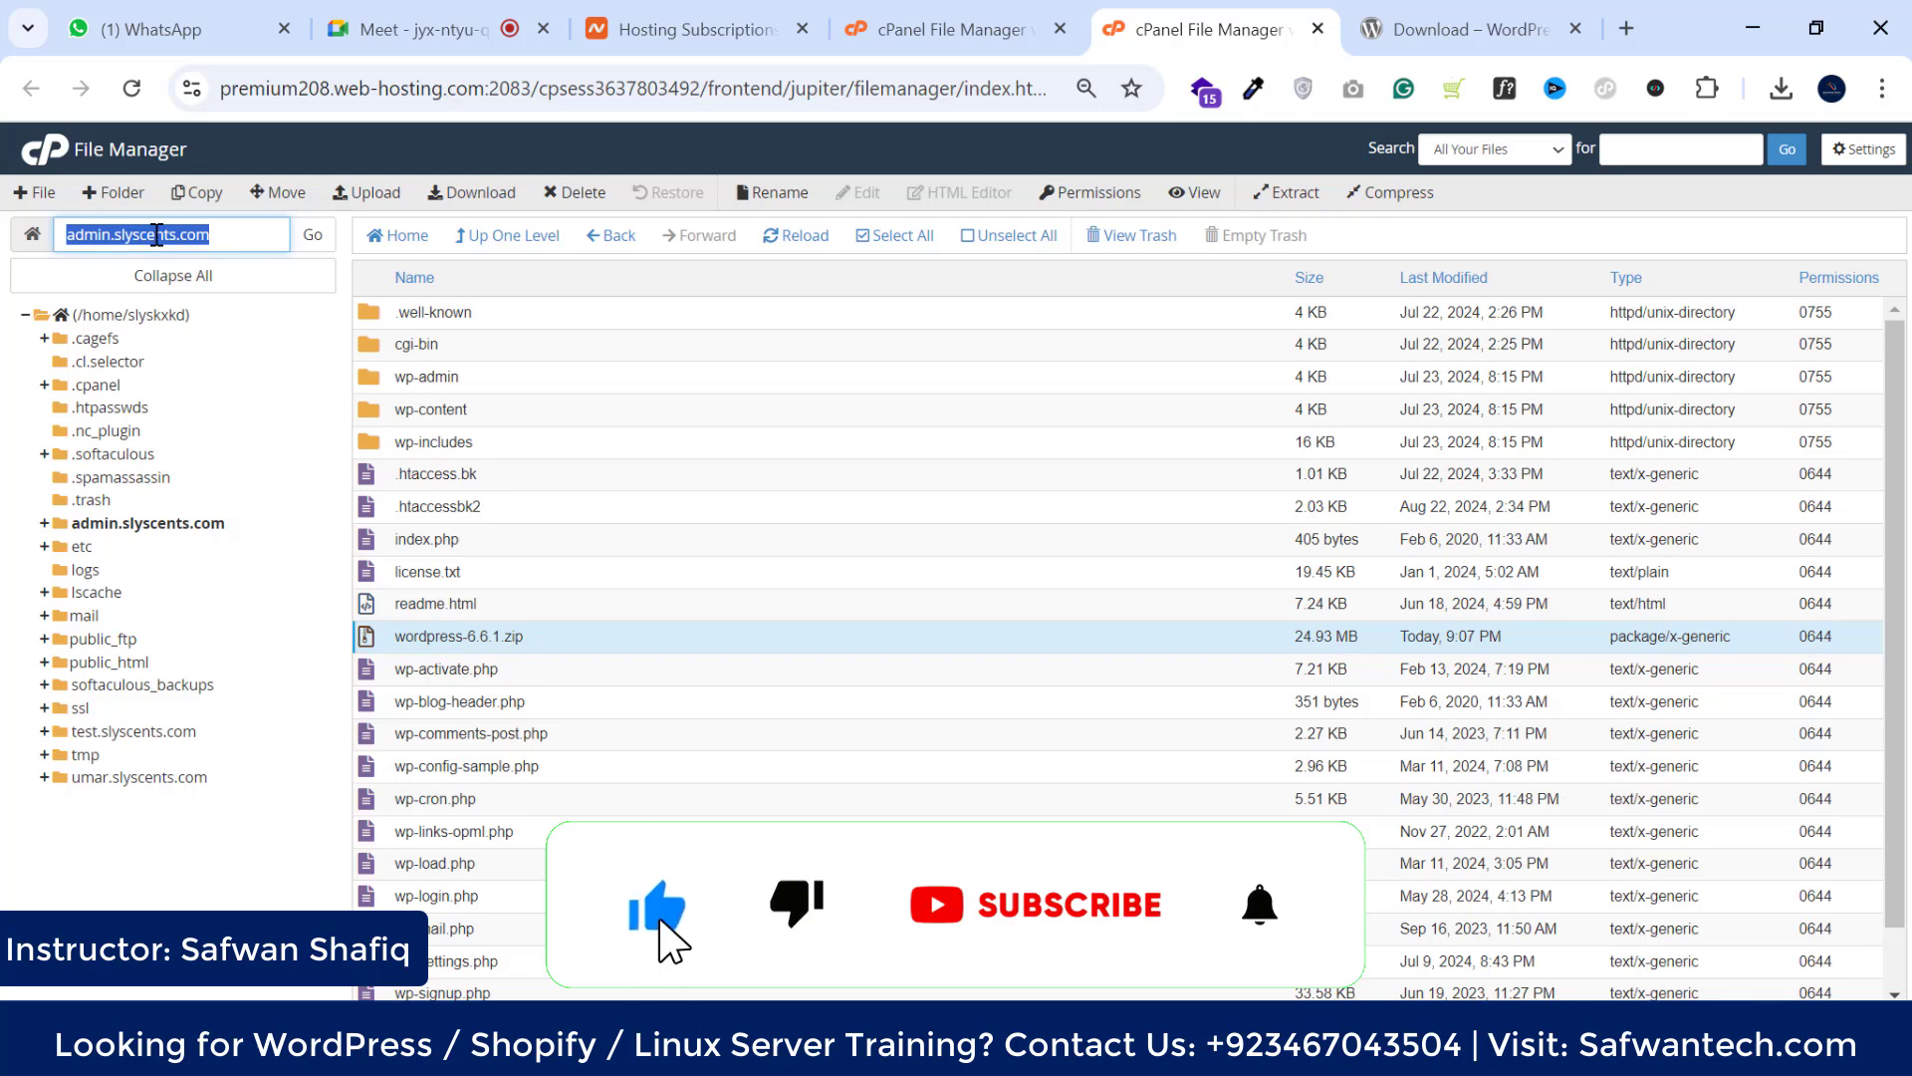
right_click(152, 239)
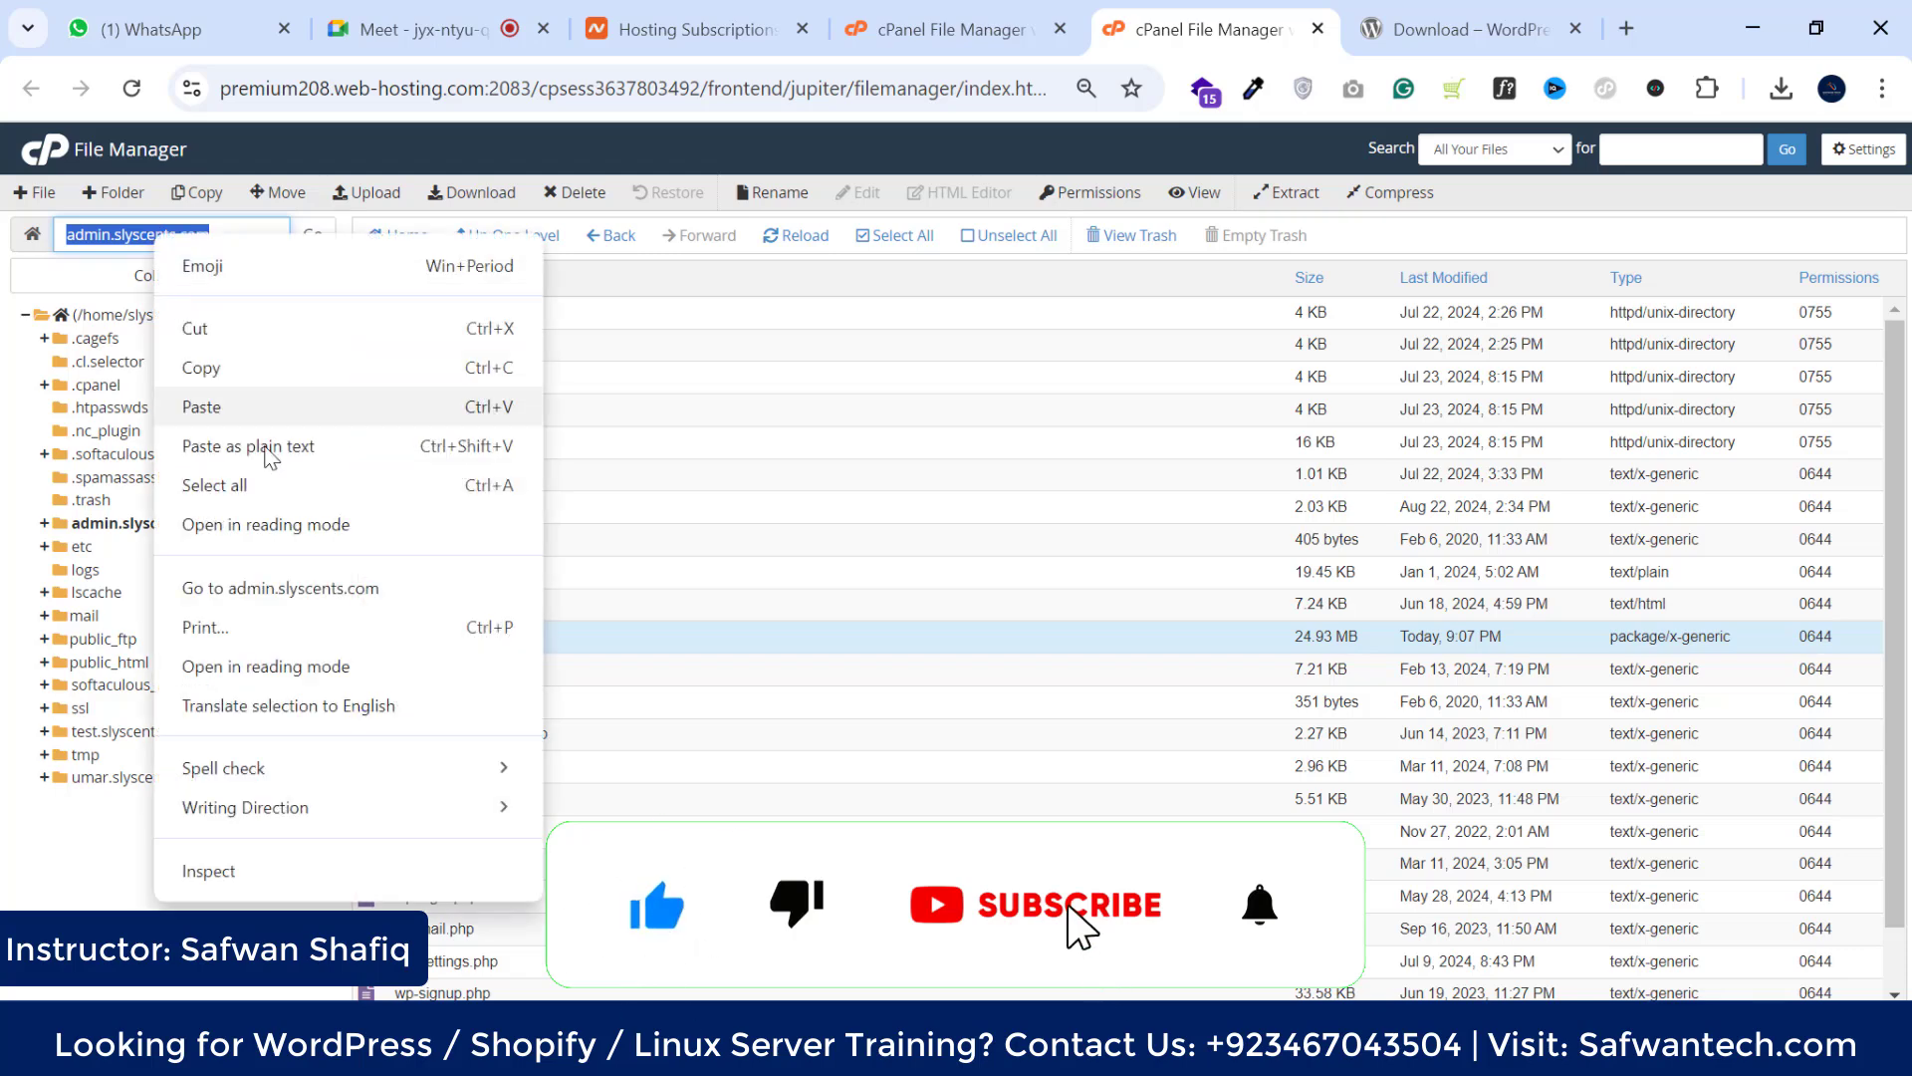
left_click(324, 587)
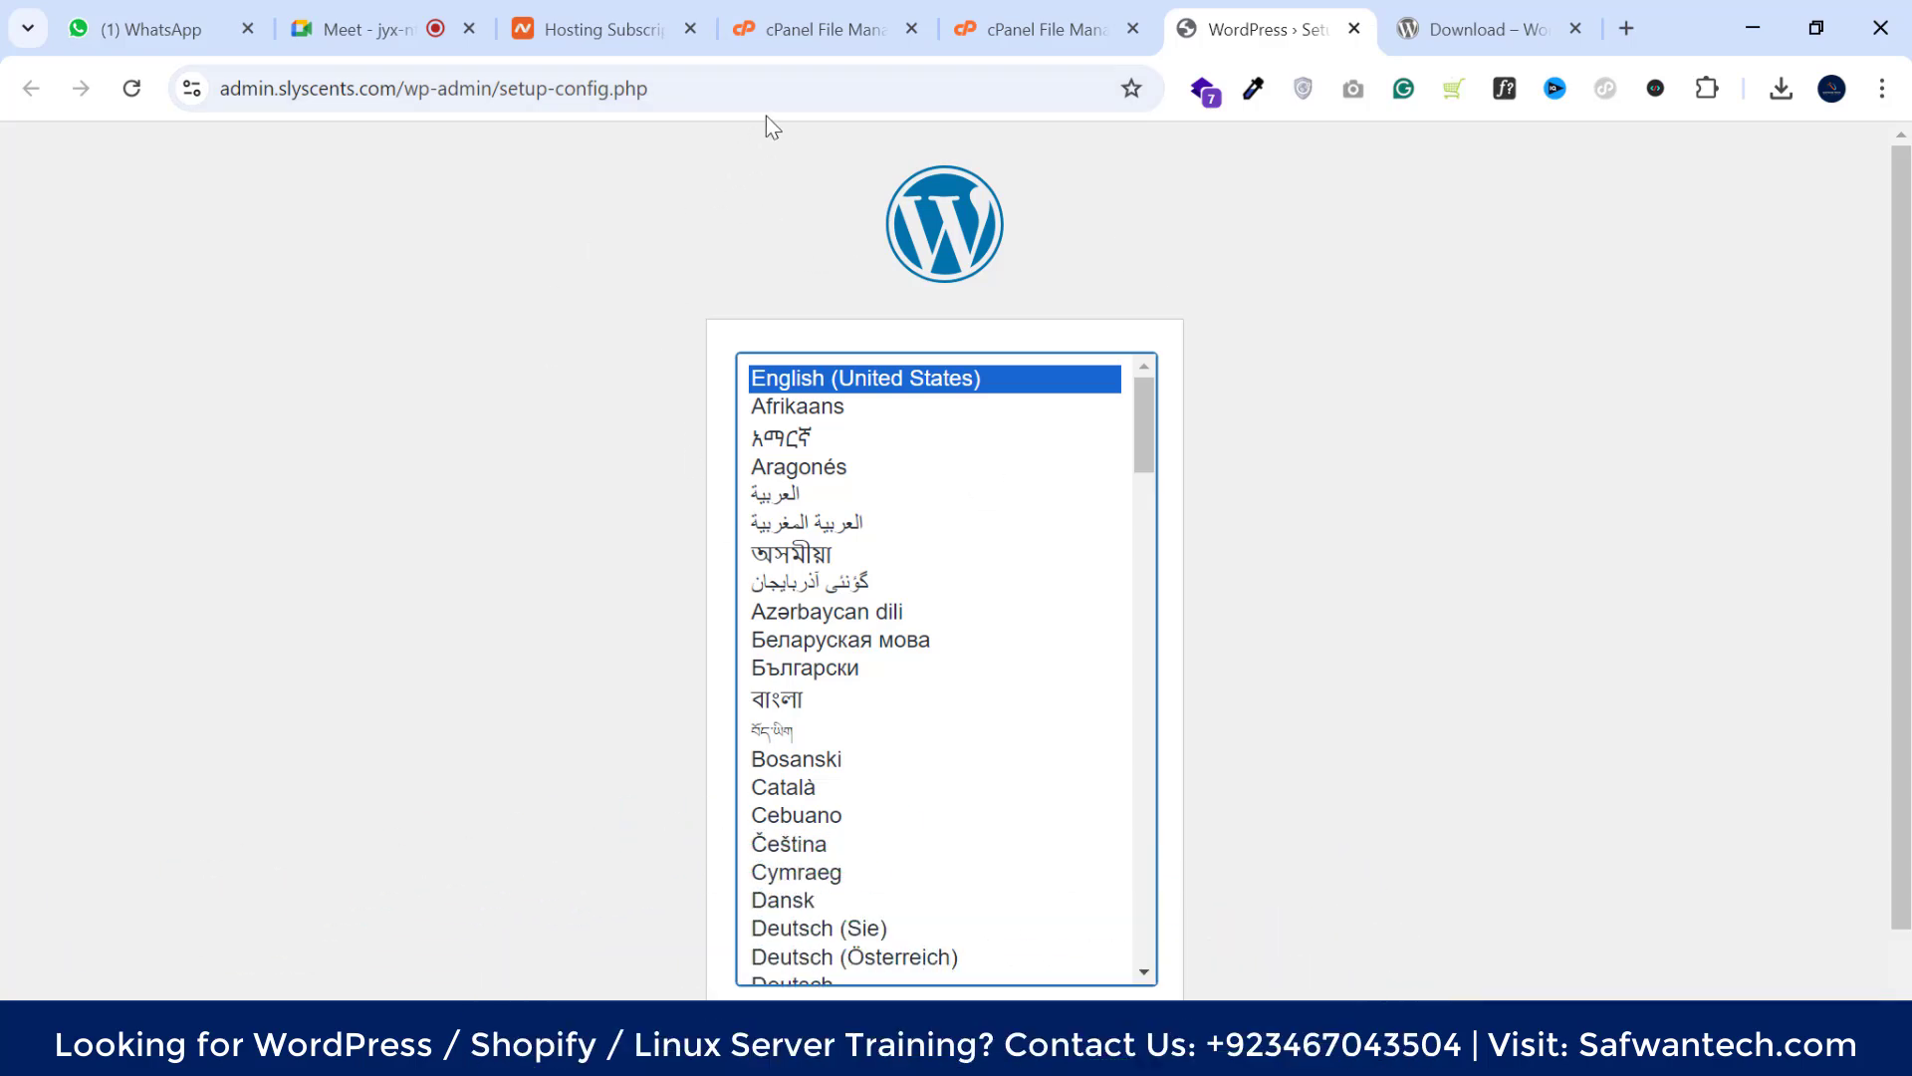
Reload the WordPress setup page in the guest browser window and accept the default language
right_click(764, 89)
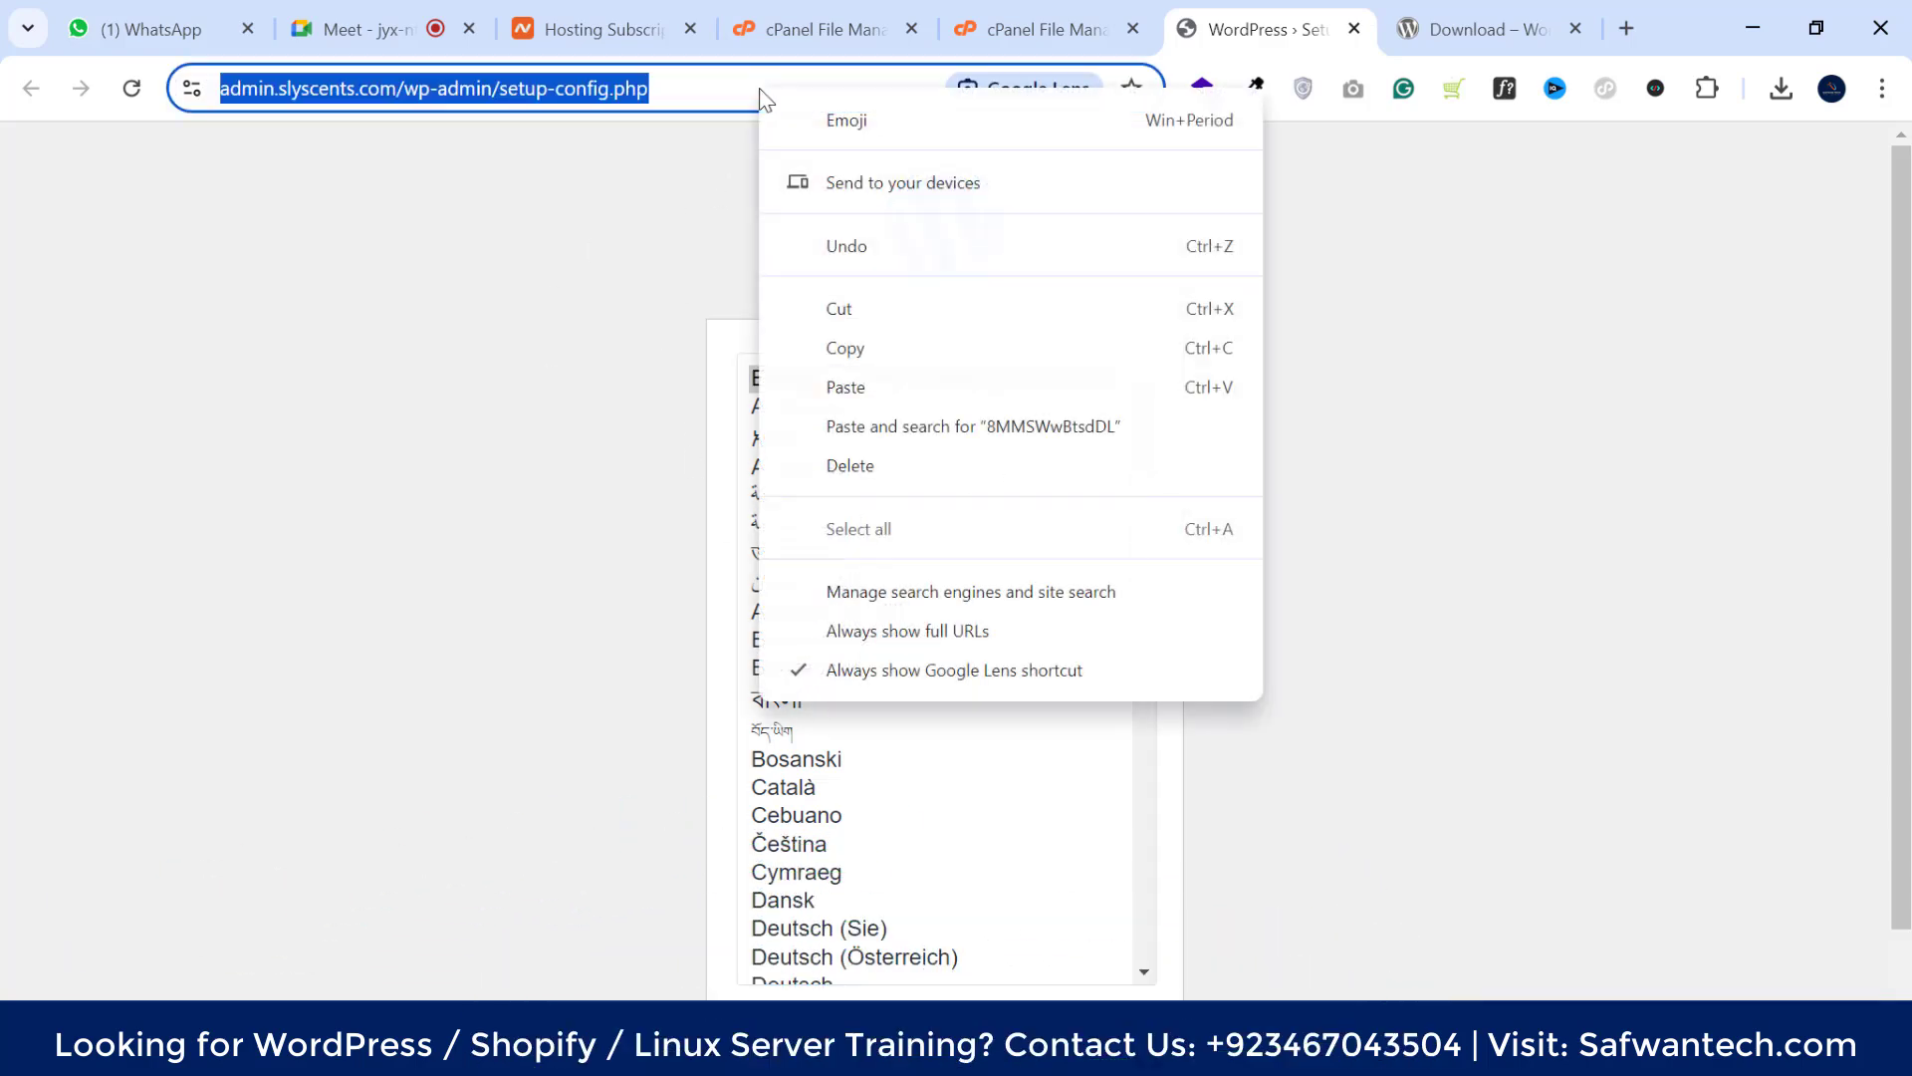
left_click(827, 344)
key("alt+Tab")
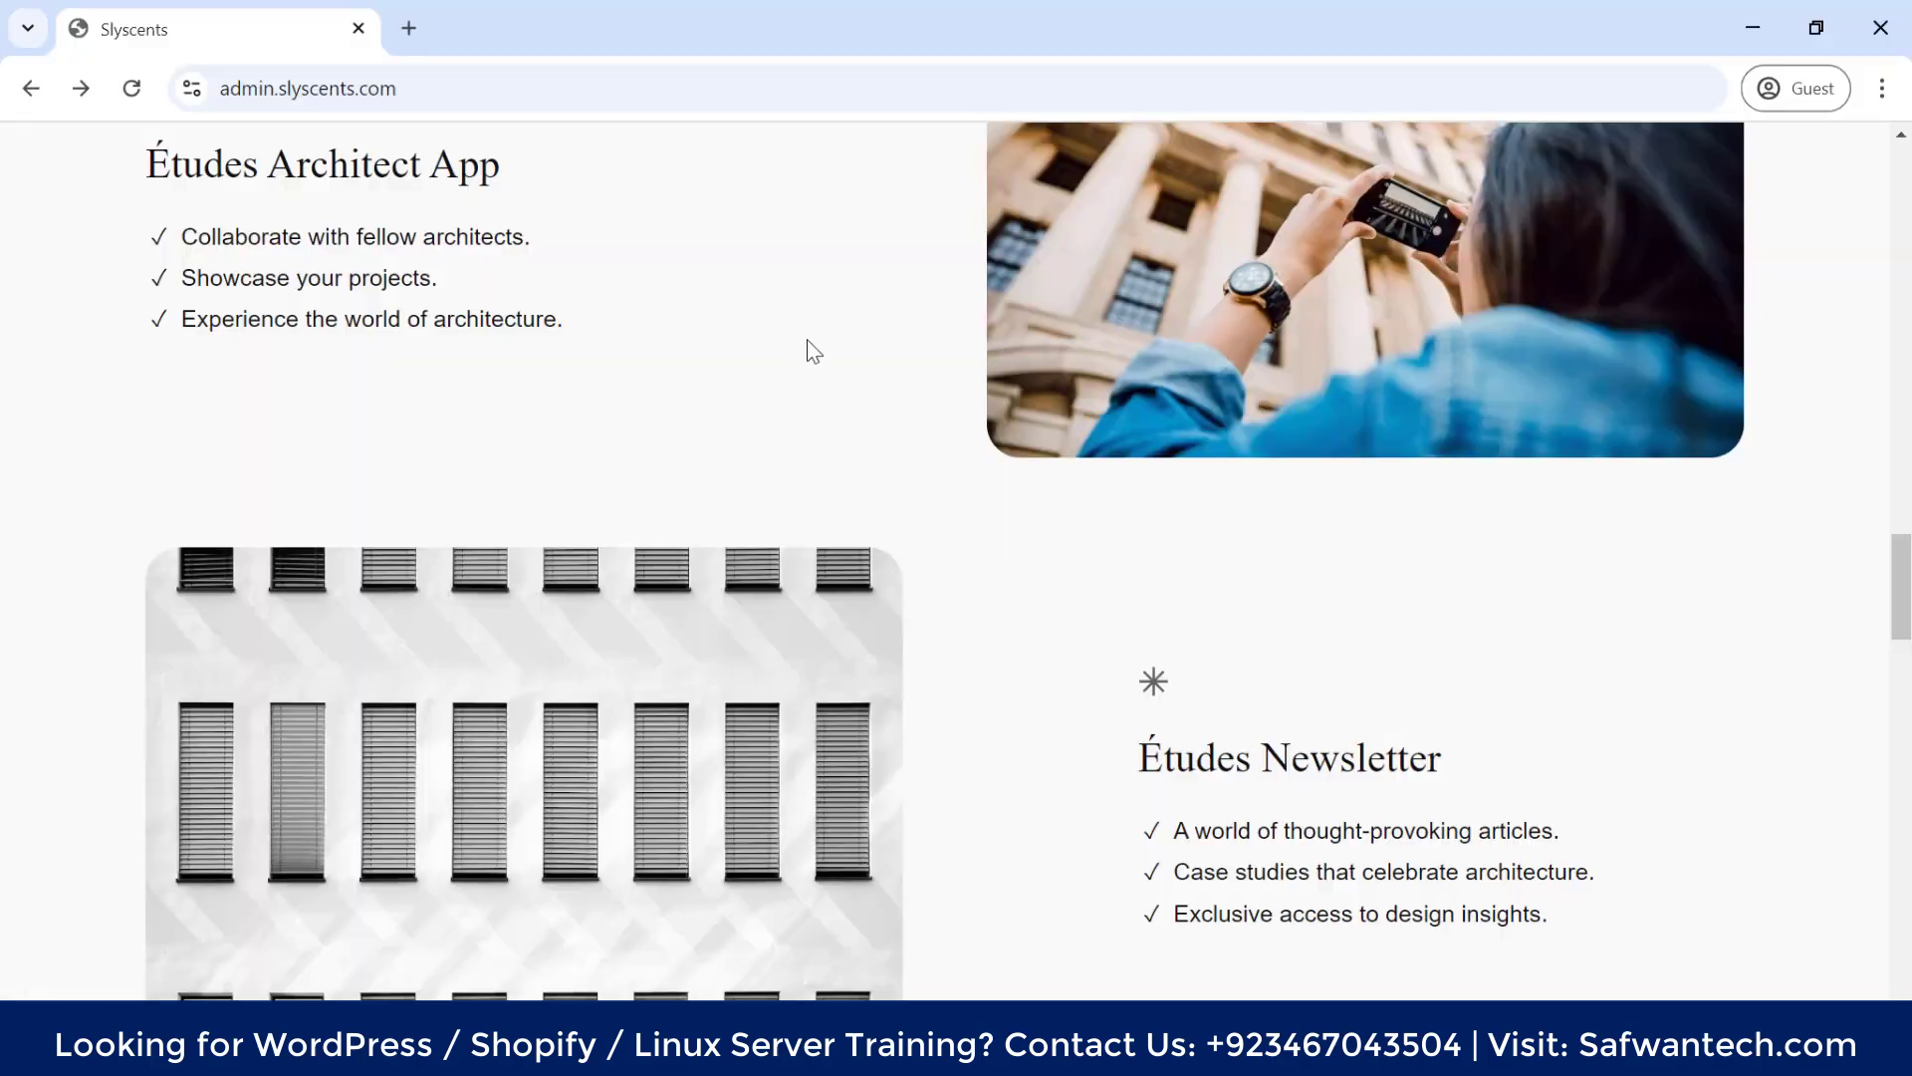
left_click(132, 89)
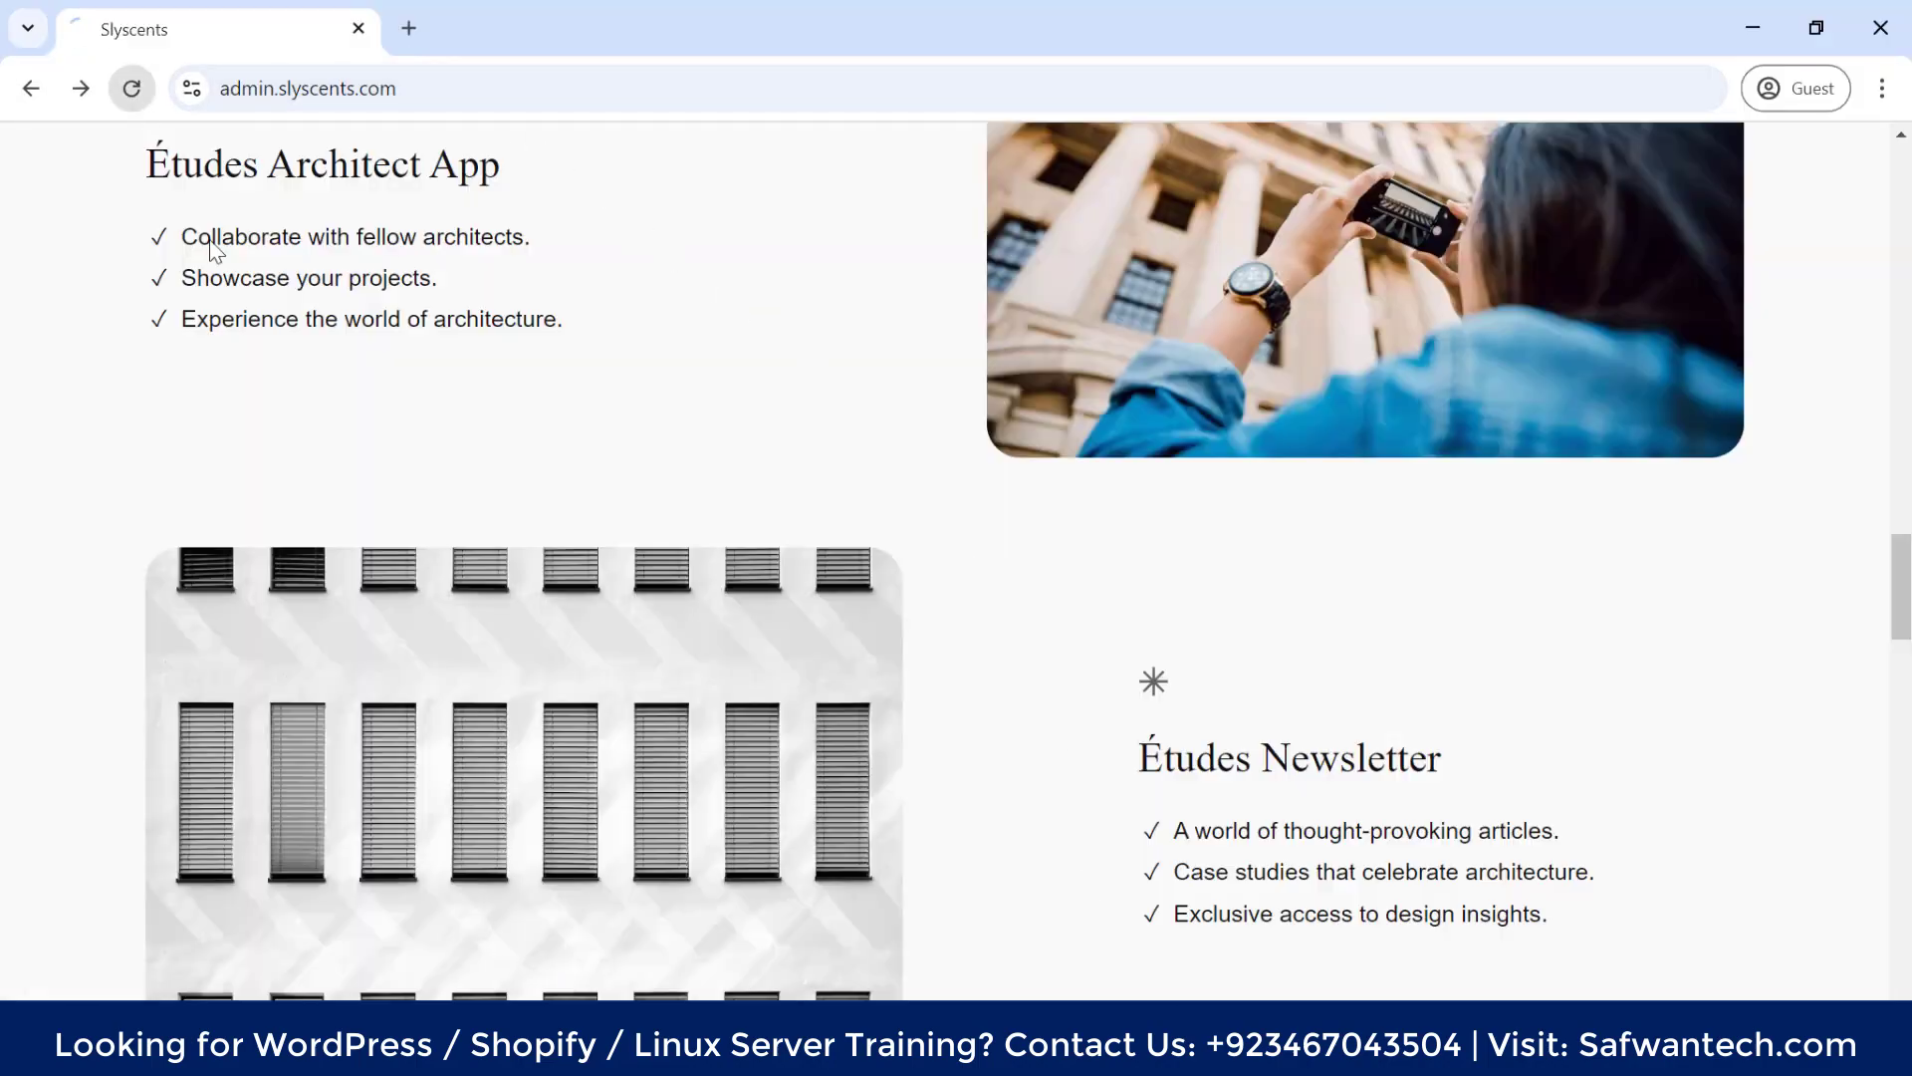
scroll(658, 373, "up", 20)
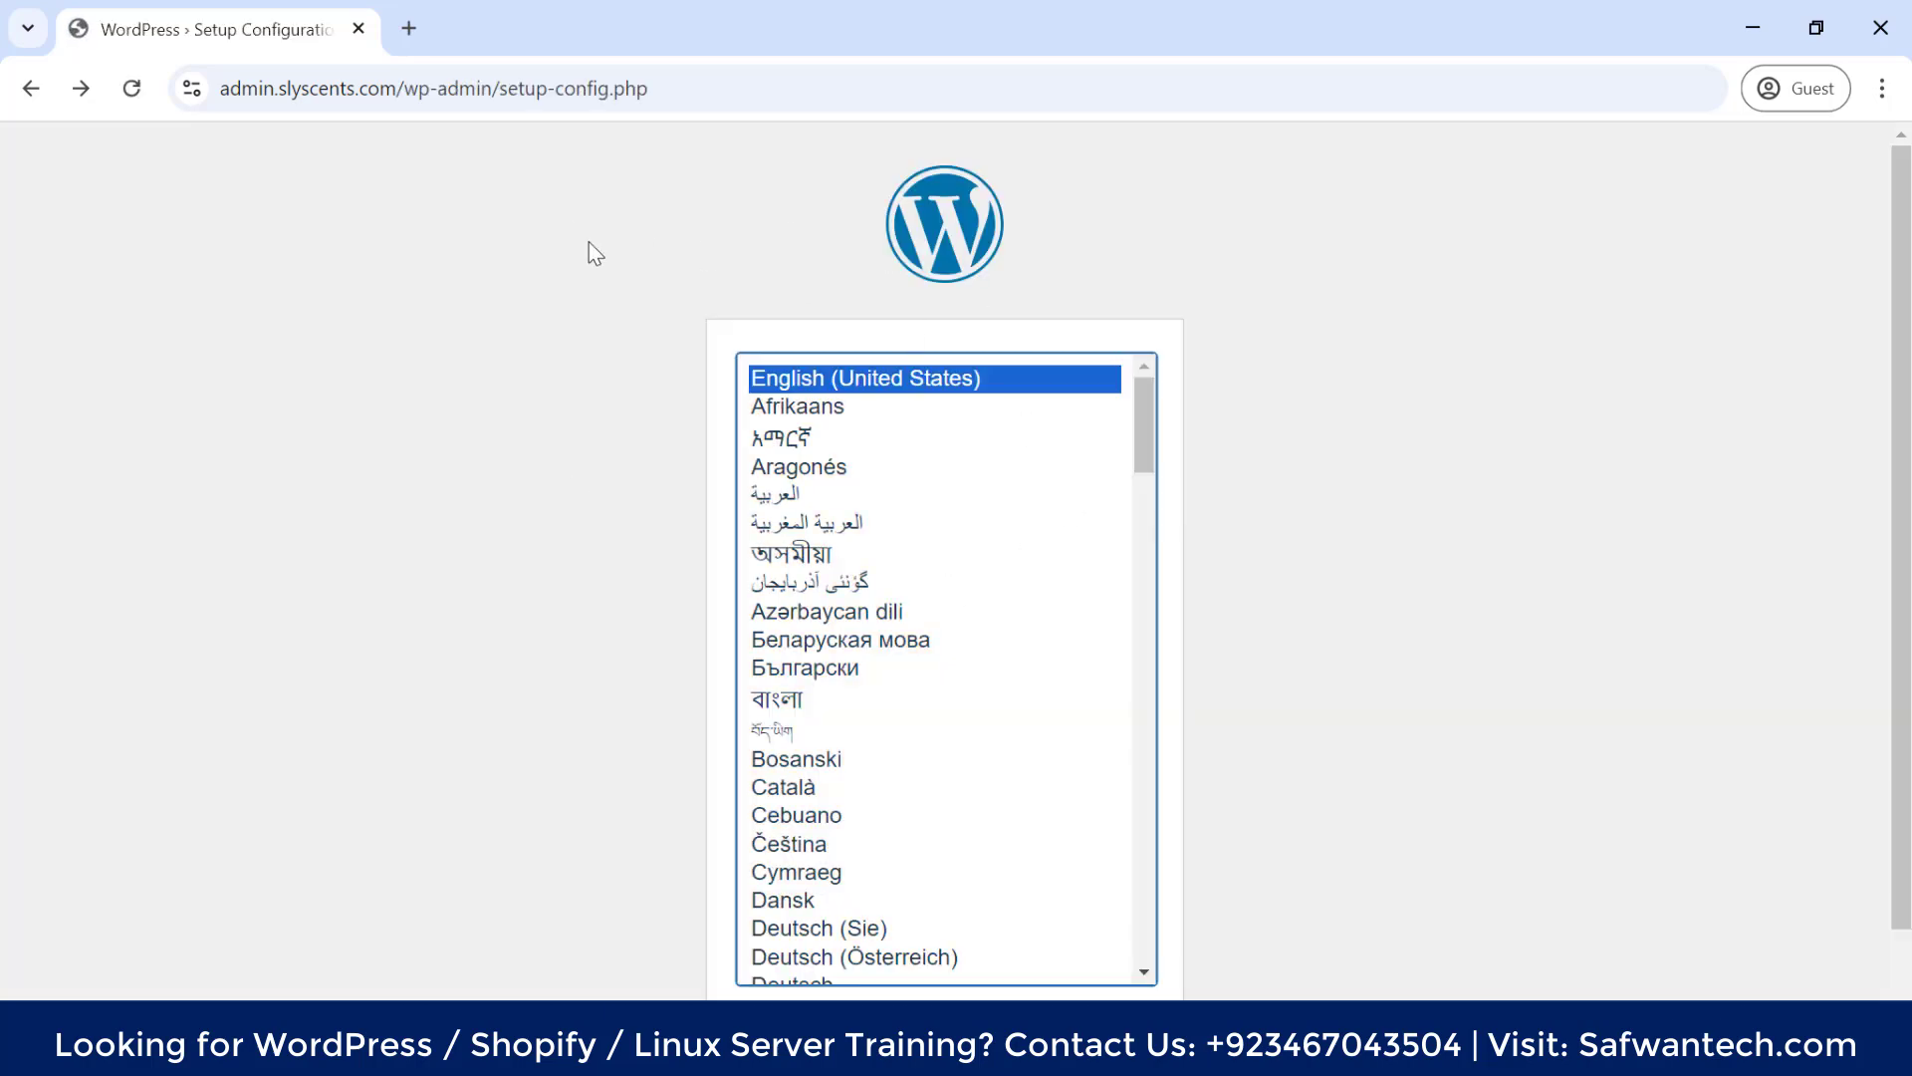
scroll(1181, 542, "down", 2)
scroll(1171, 524, "up", 2)
scroll(946, 468, "down", 1)
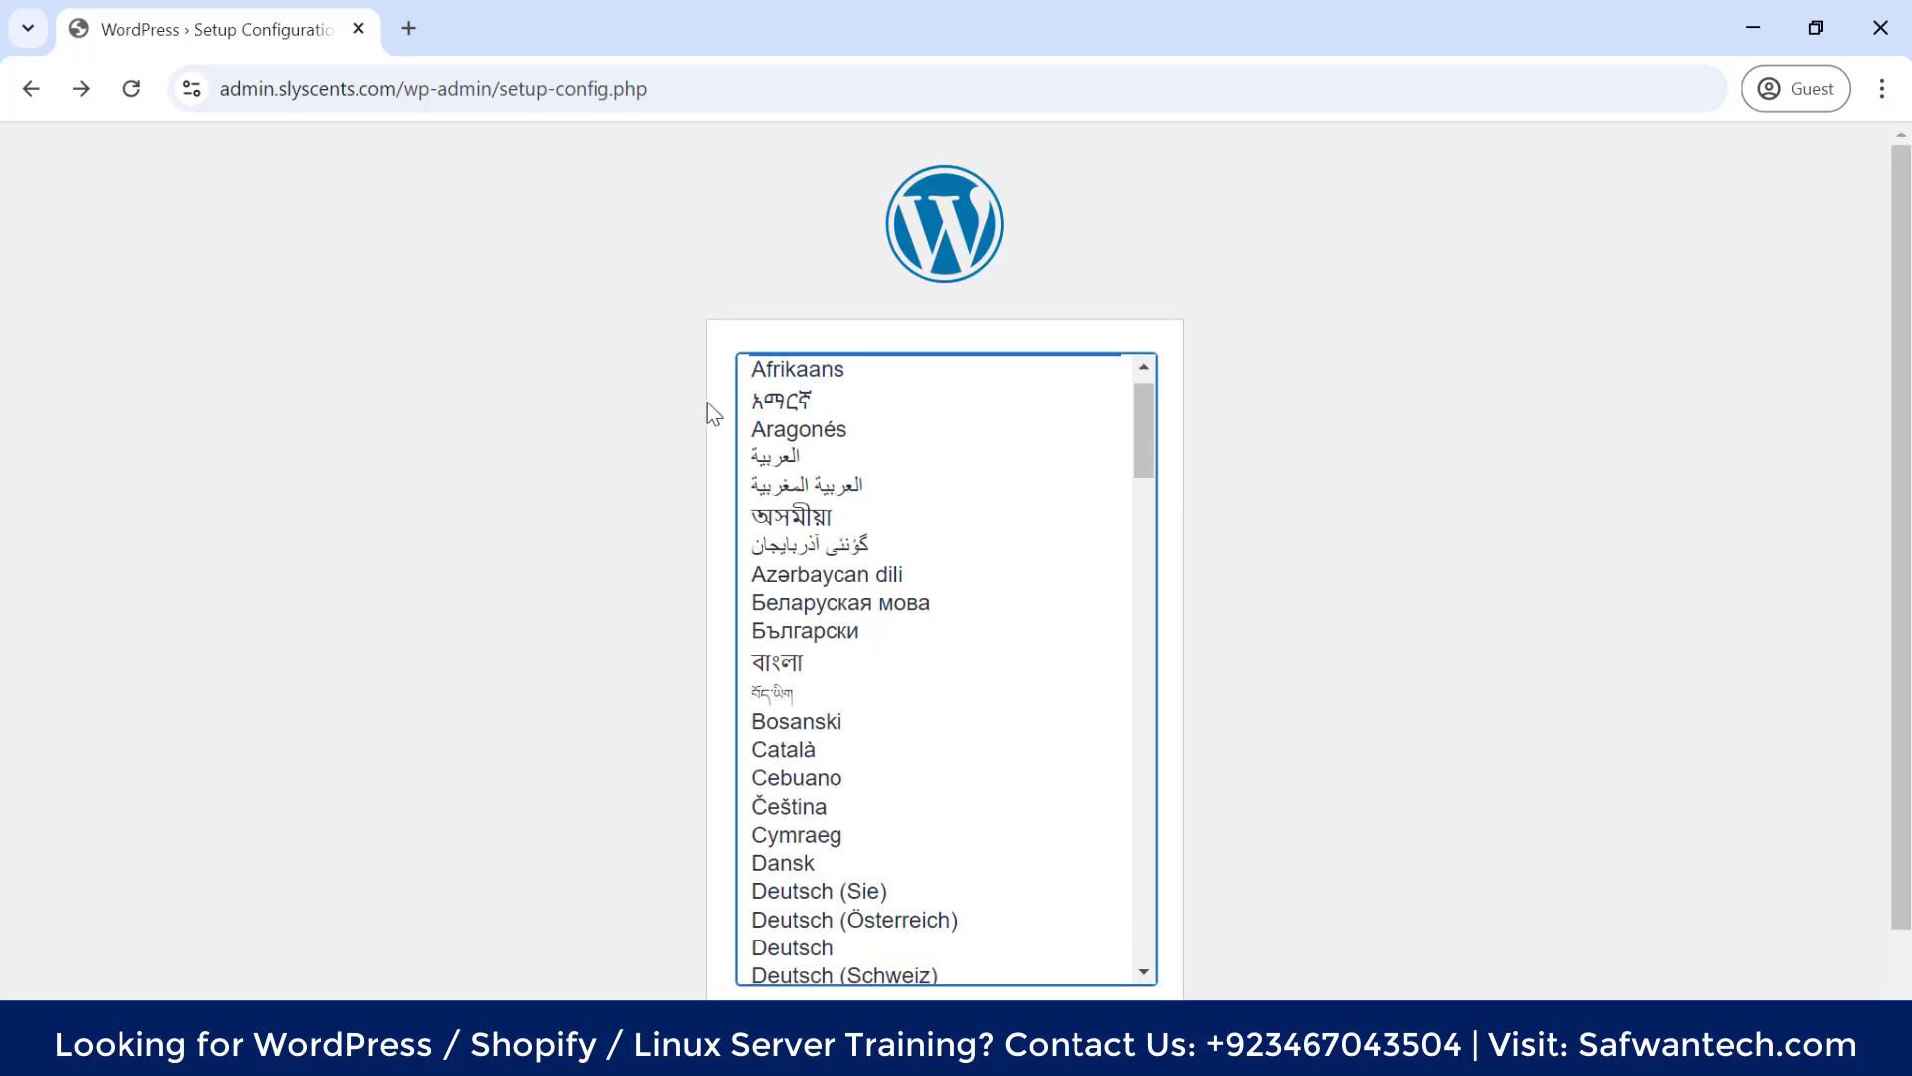
scroll(742, 418, "down", 4)
scroll(973, 675, "up", 5)
scroll(1197, 980, "down", 1)
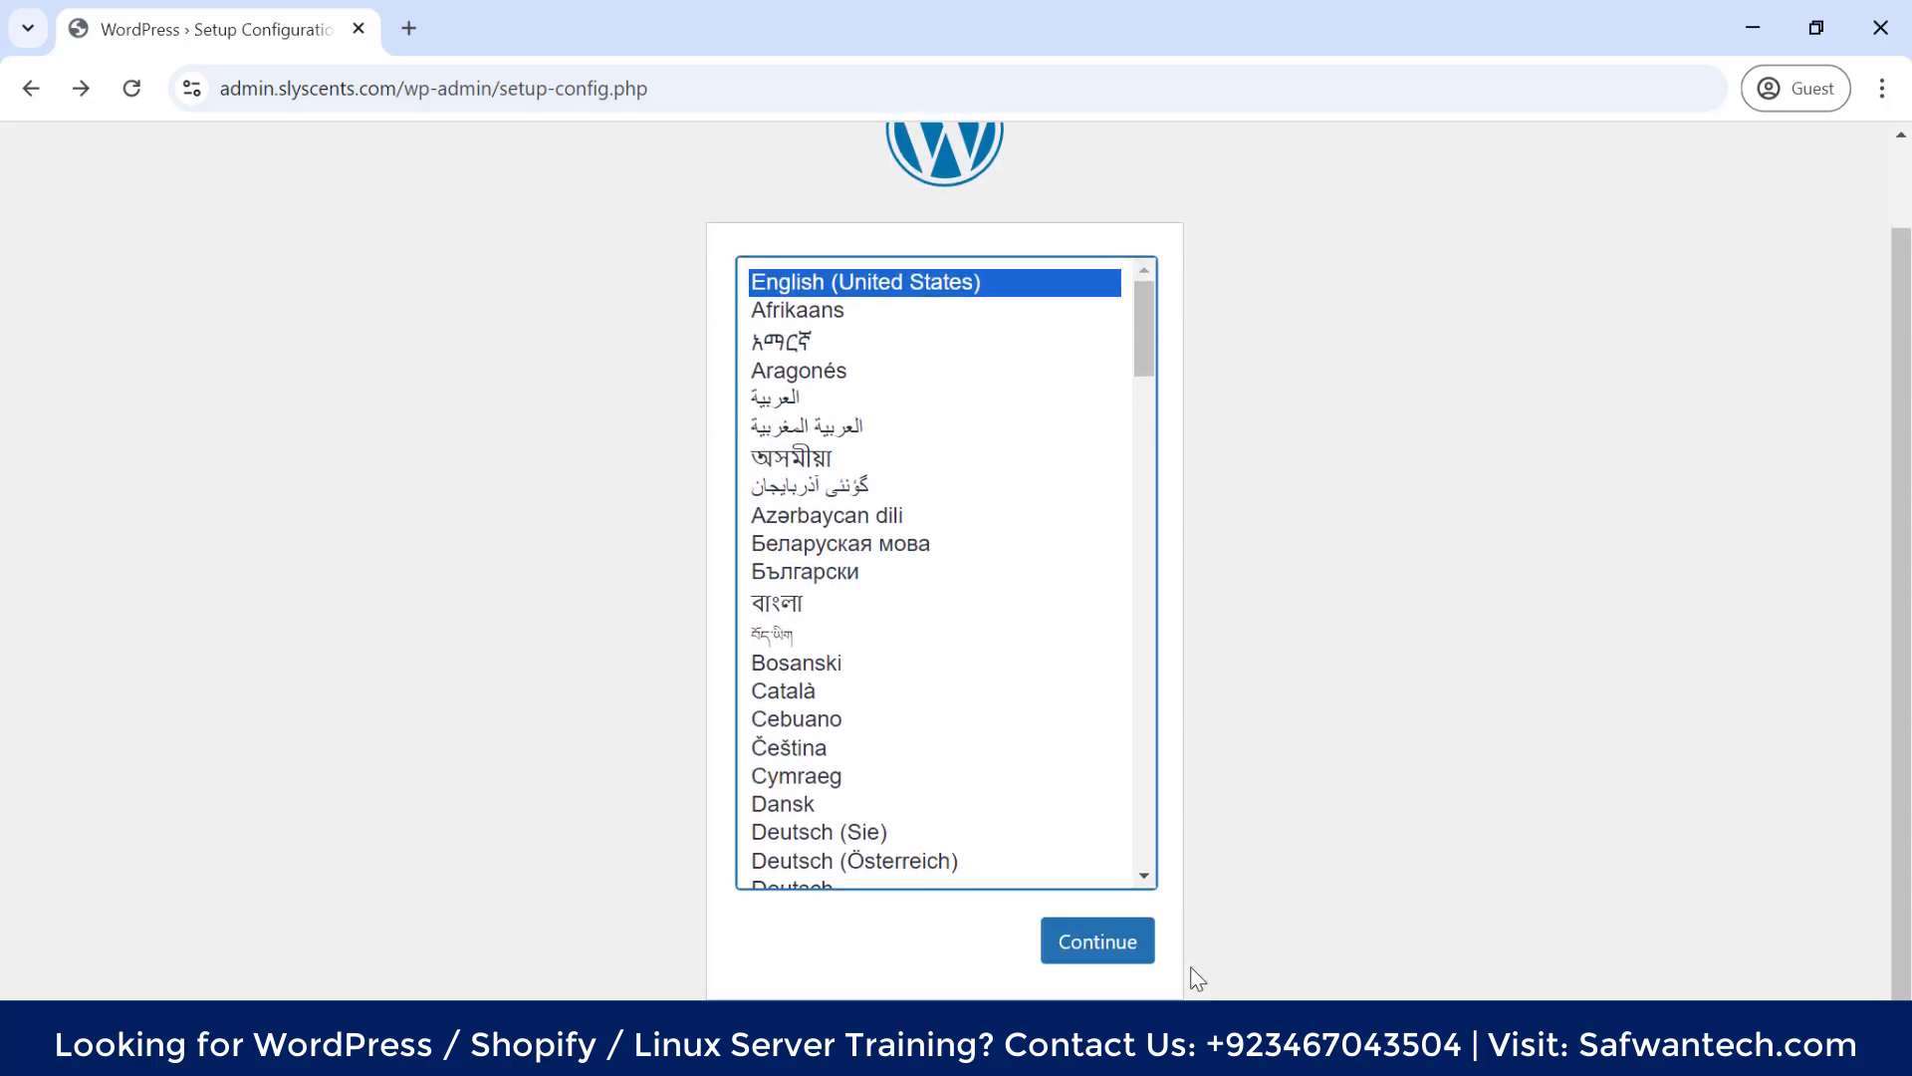
left_click(1130, 956)
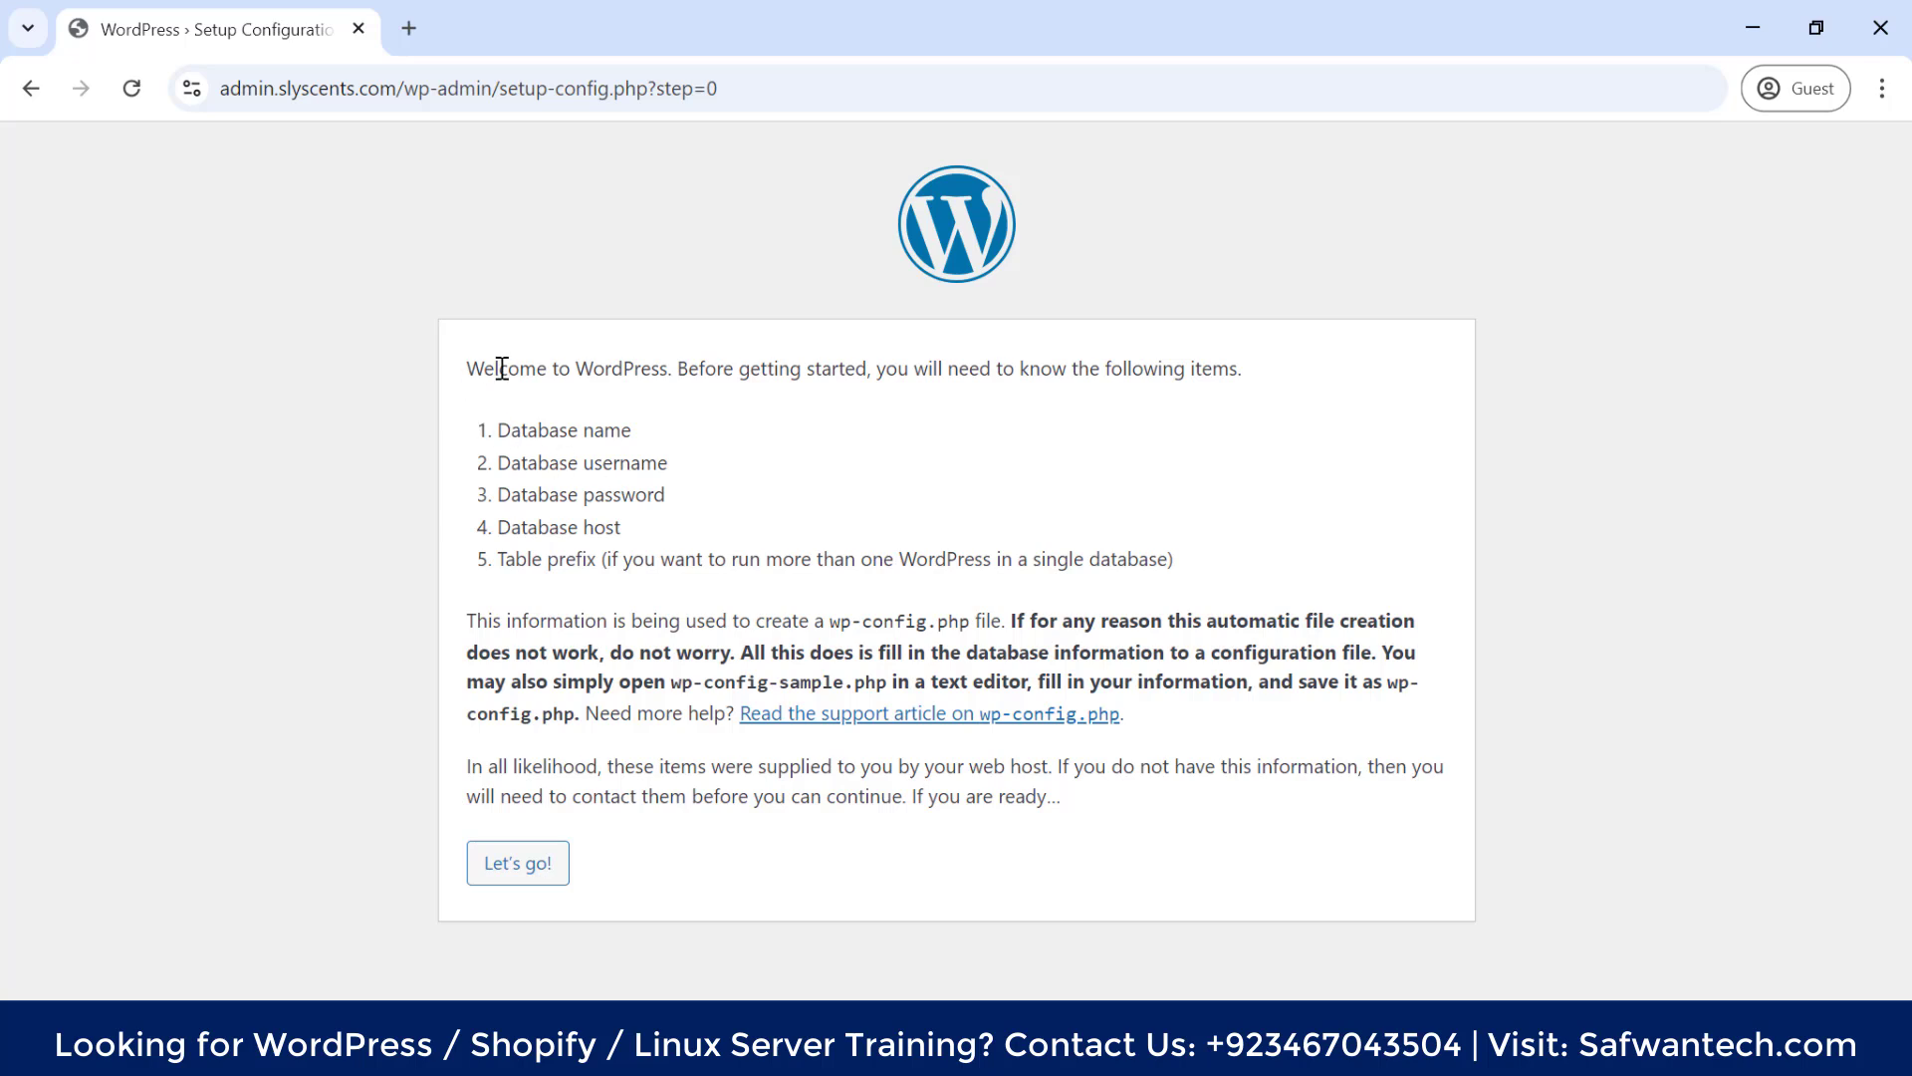
Highlight the required database name, username, password and host, then return to cPanel File Manager
left_click_drag(467, 369, 1257, 371)
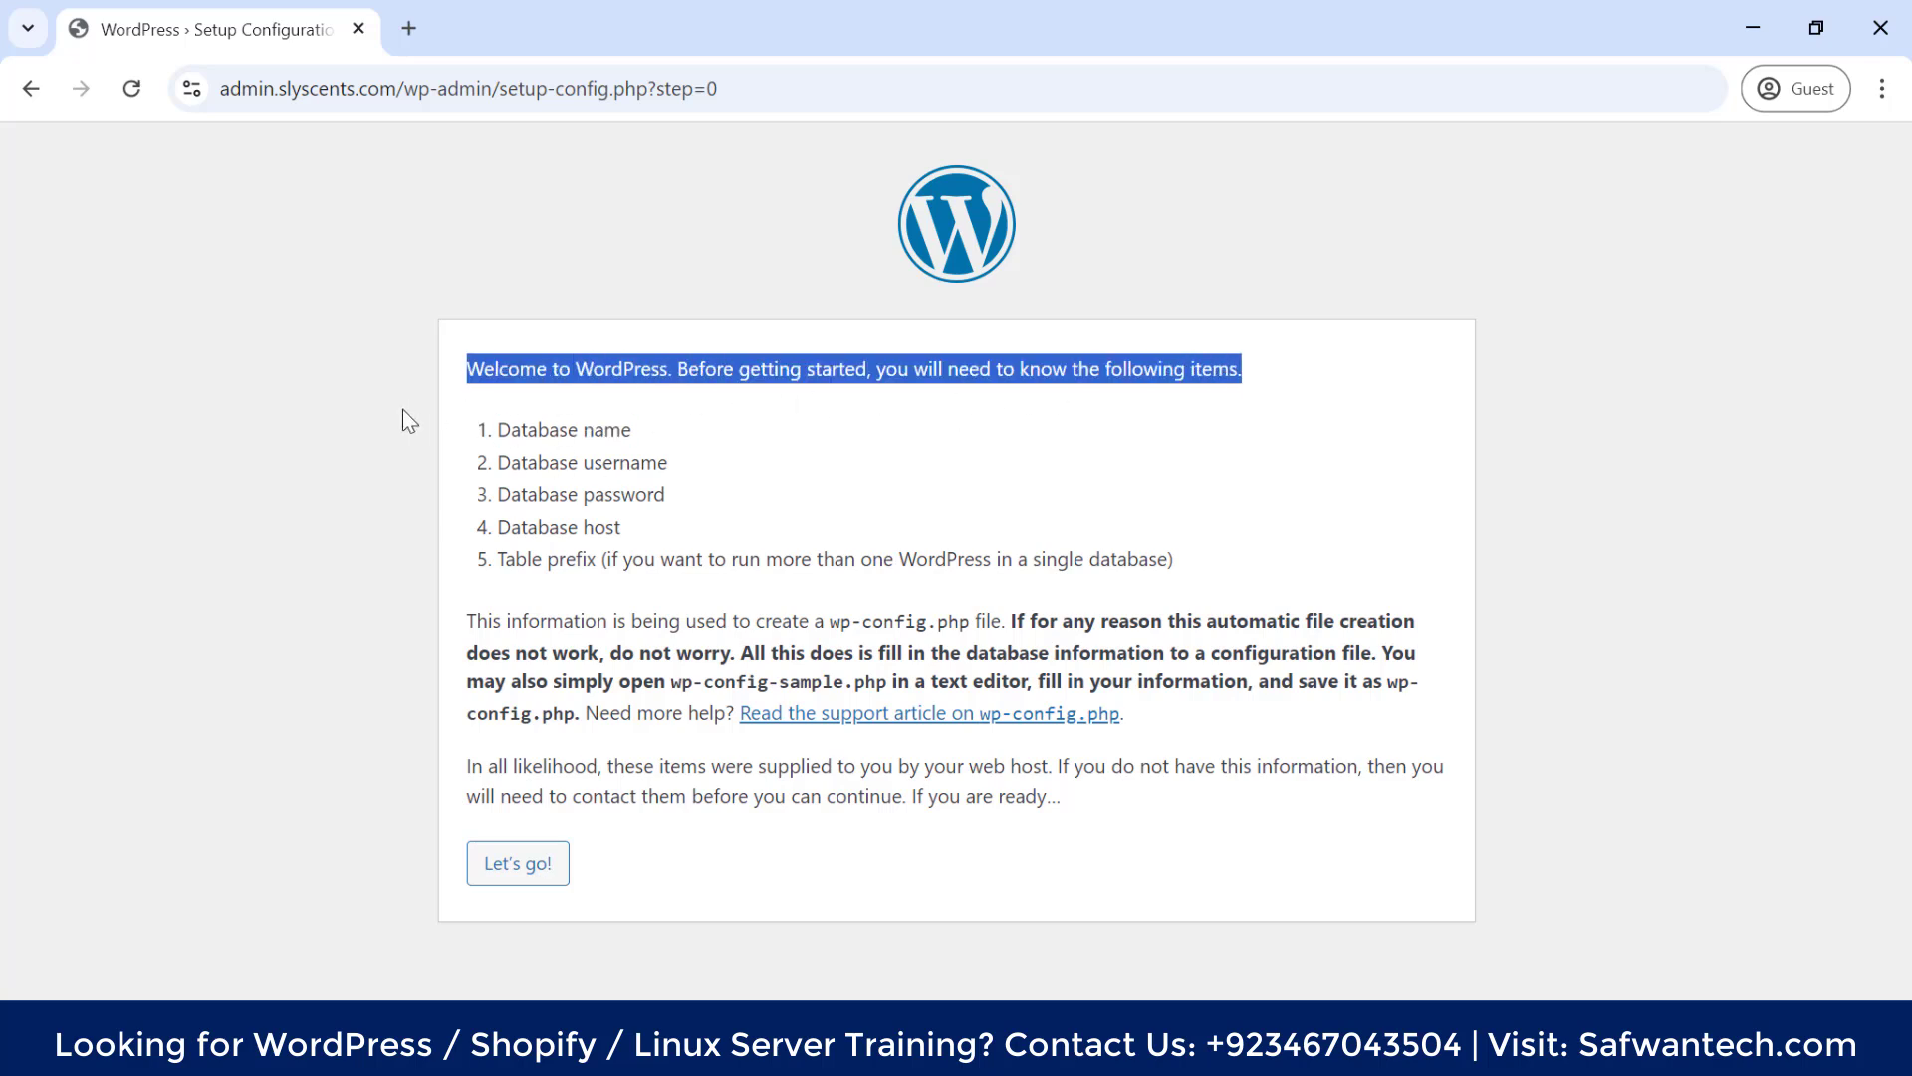
left_click_drag(497, 430, 706, 438)
left_click_drag(500, 463, 671, 464)
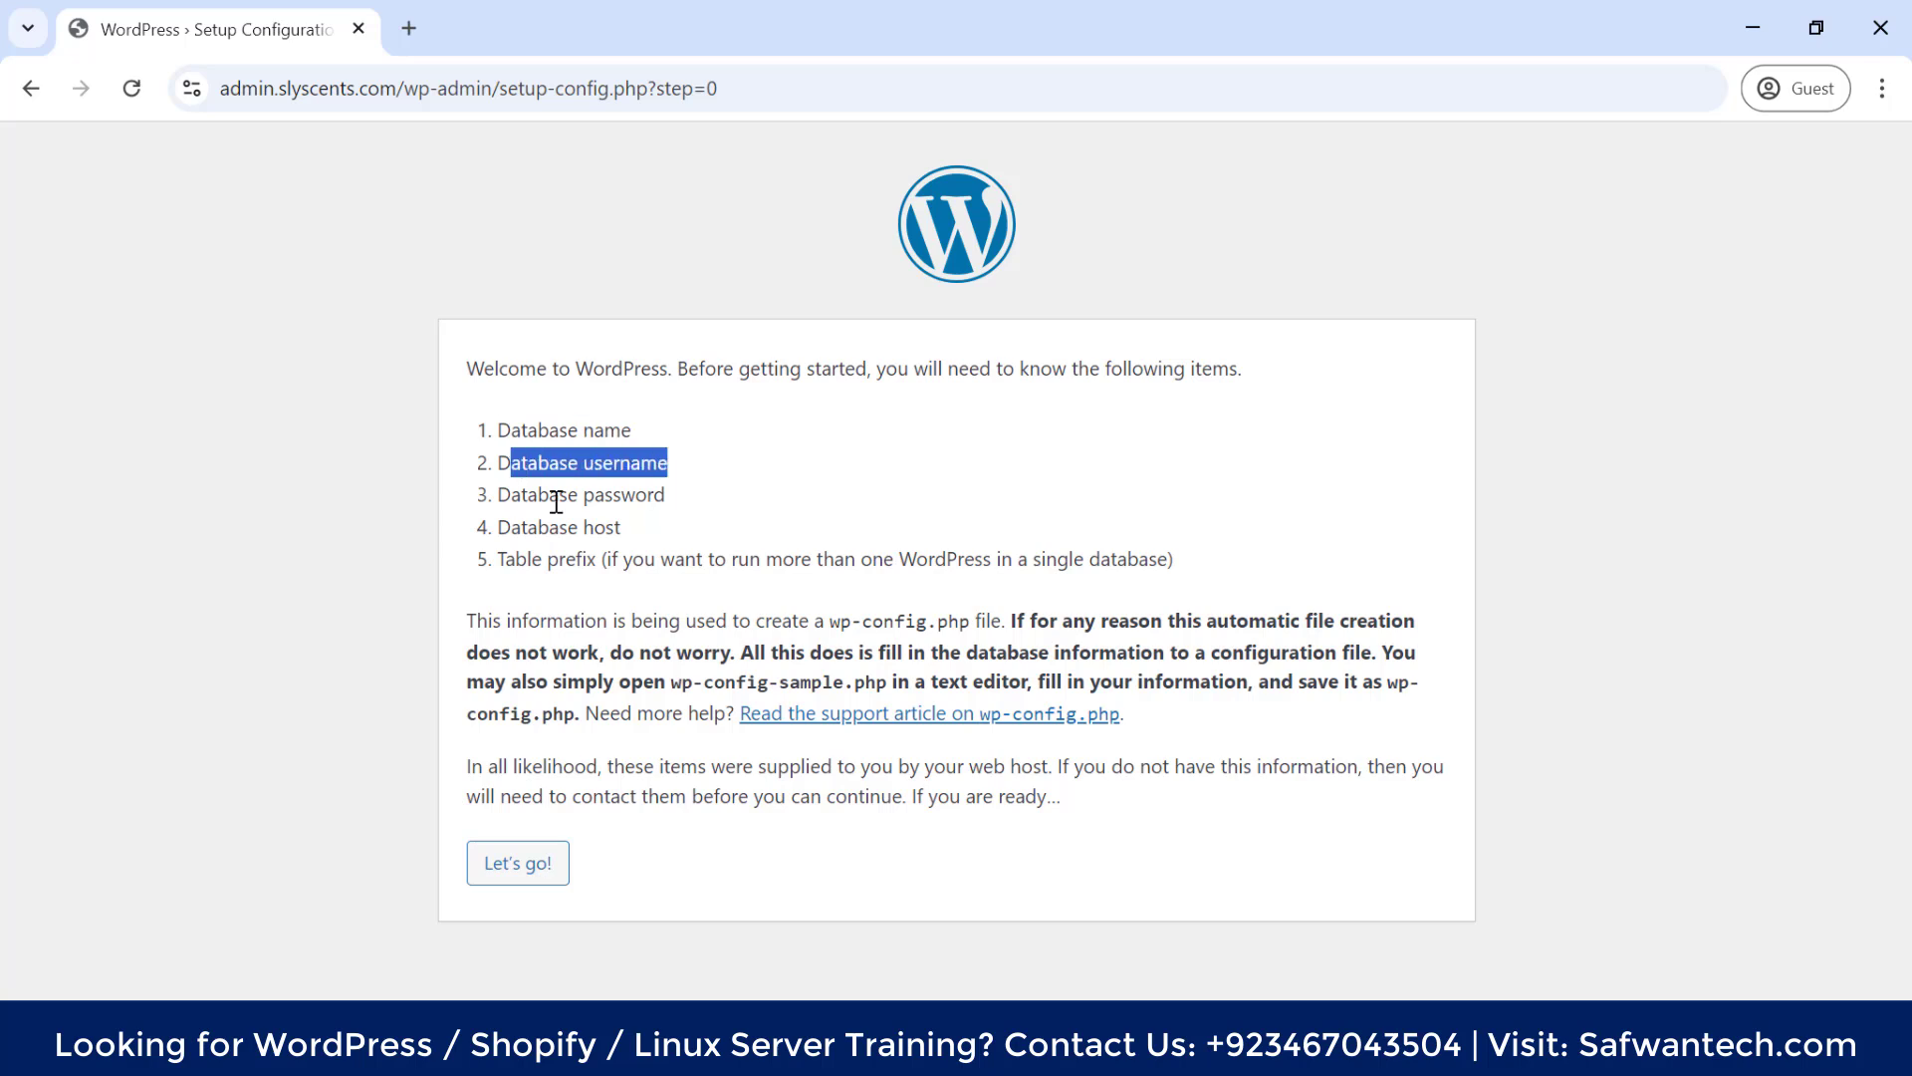
left_click_drag(510, 495, 653, 496)
left_click_drag(503, 526, 703, 536)
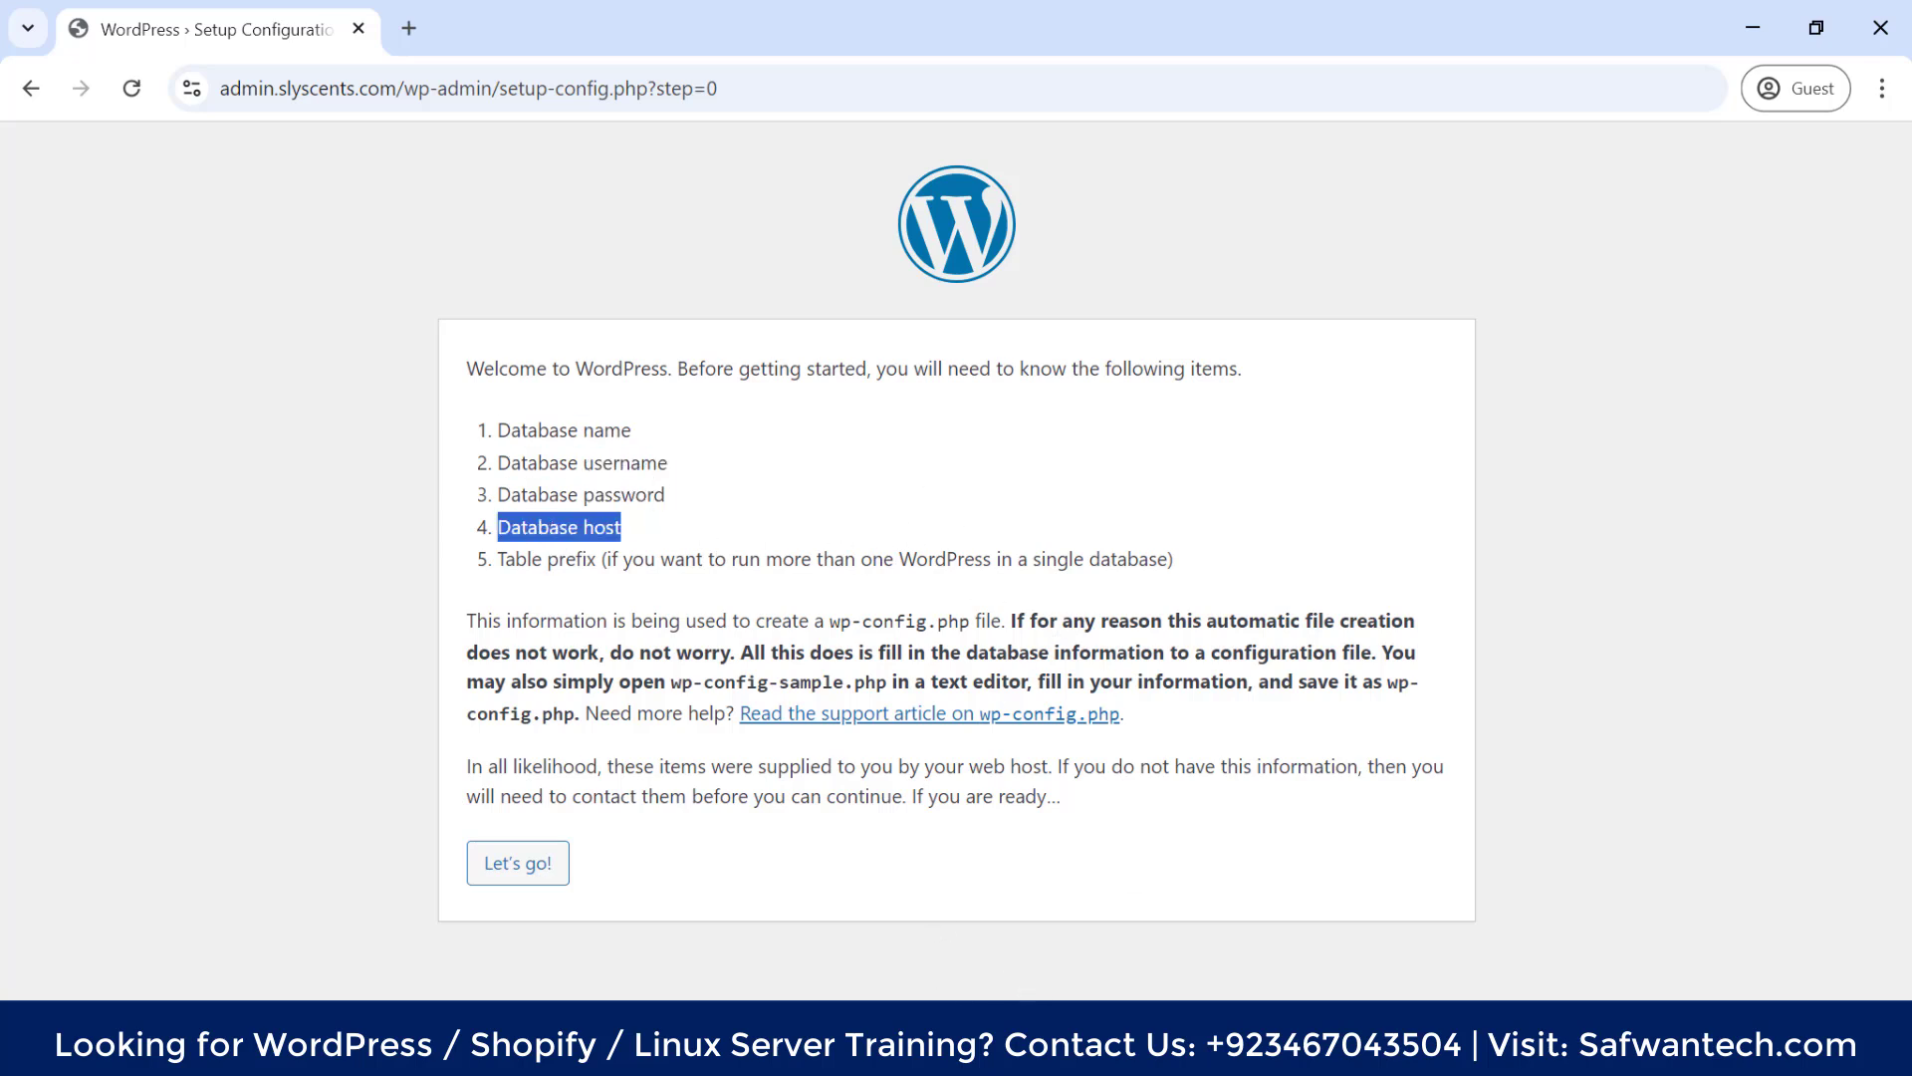
left_click(971, 958)
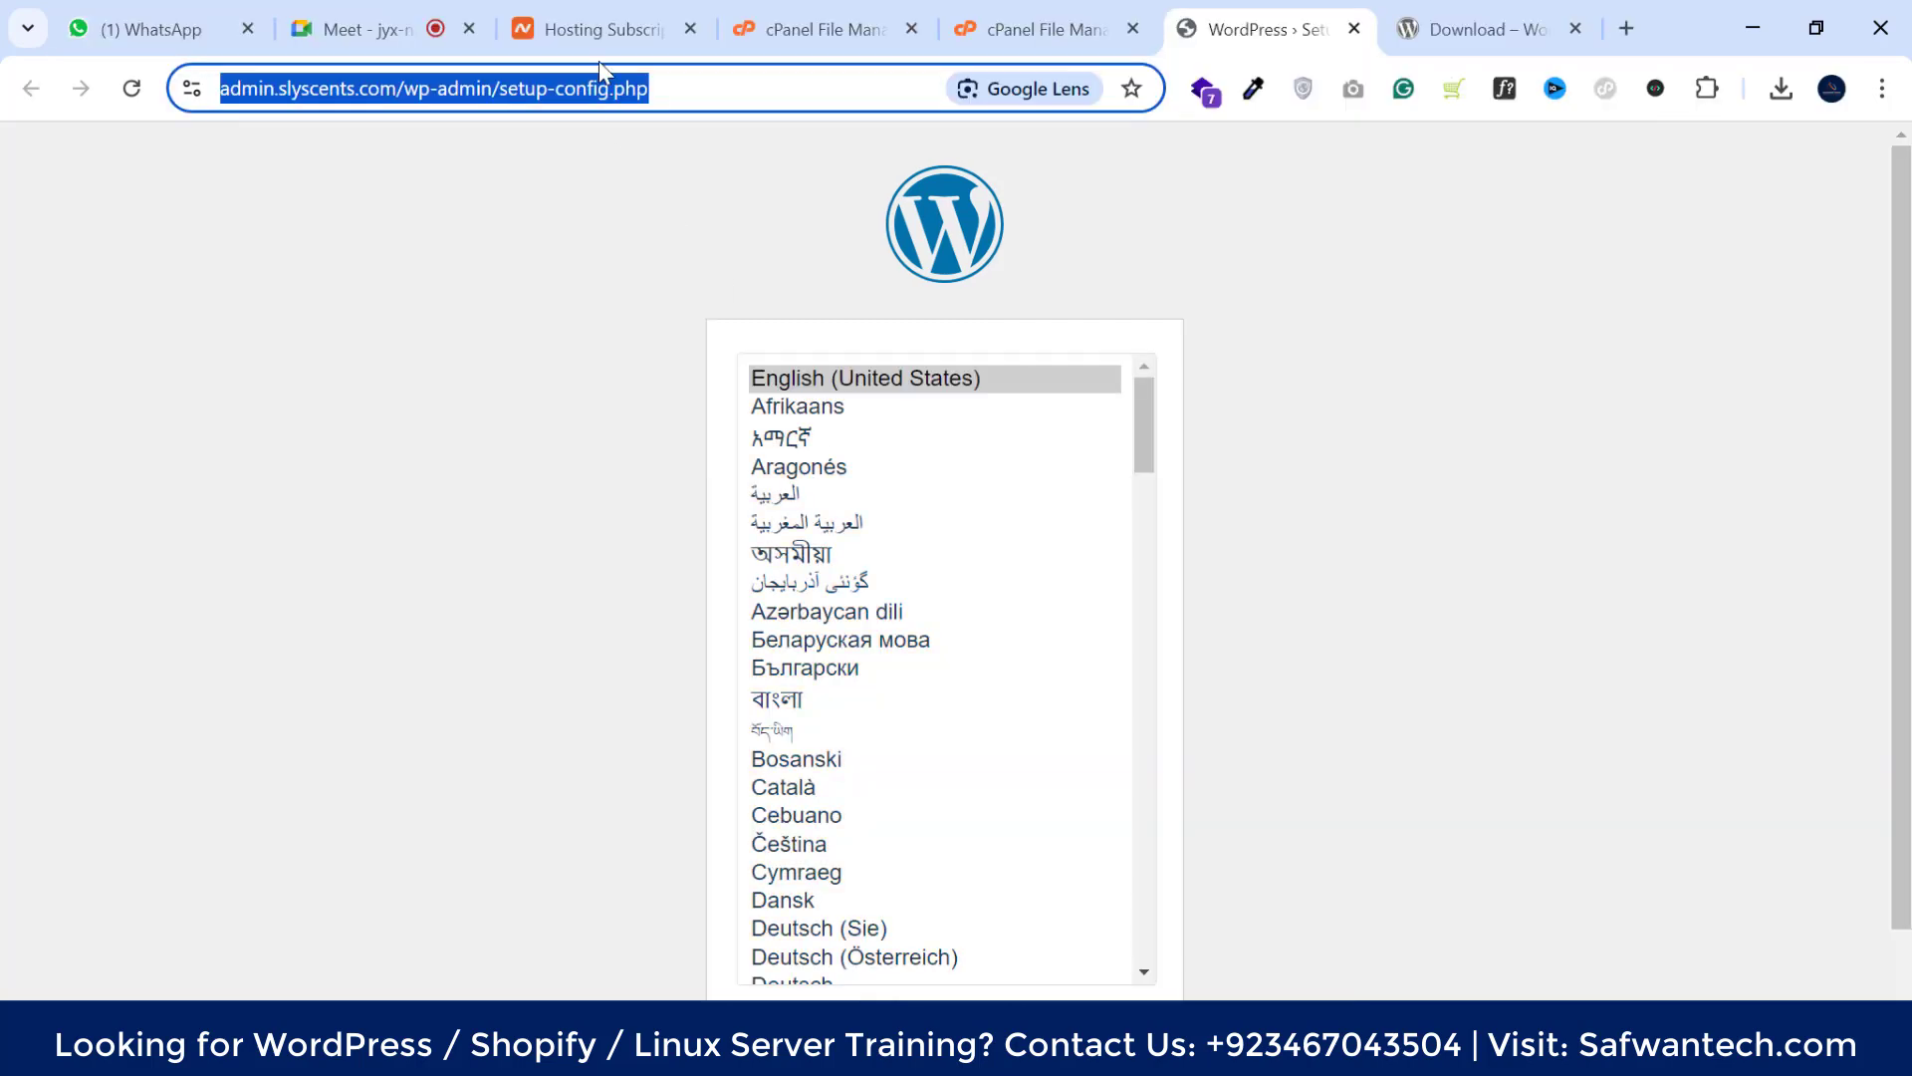
left_click(1026, 14)
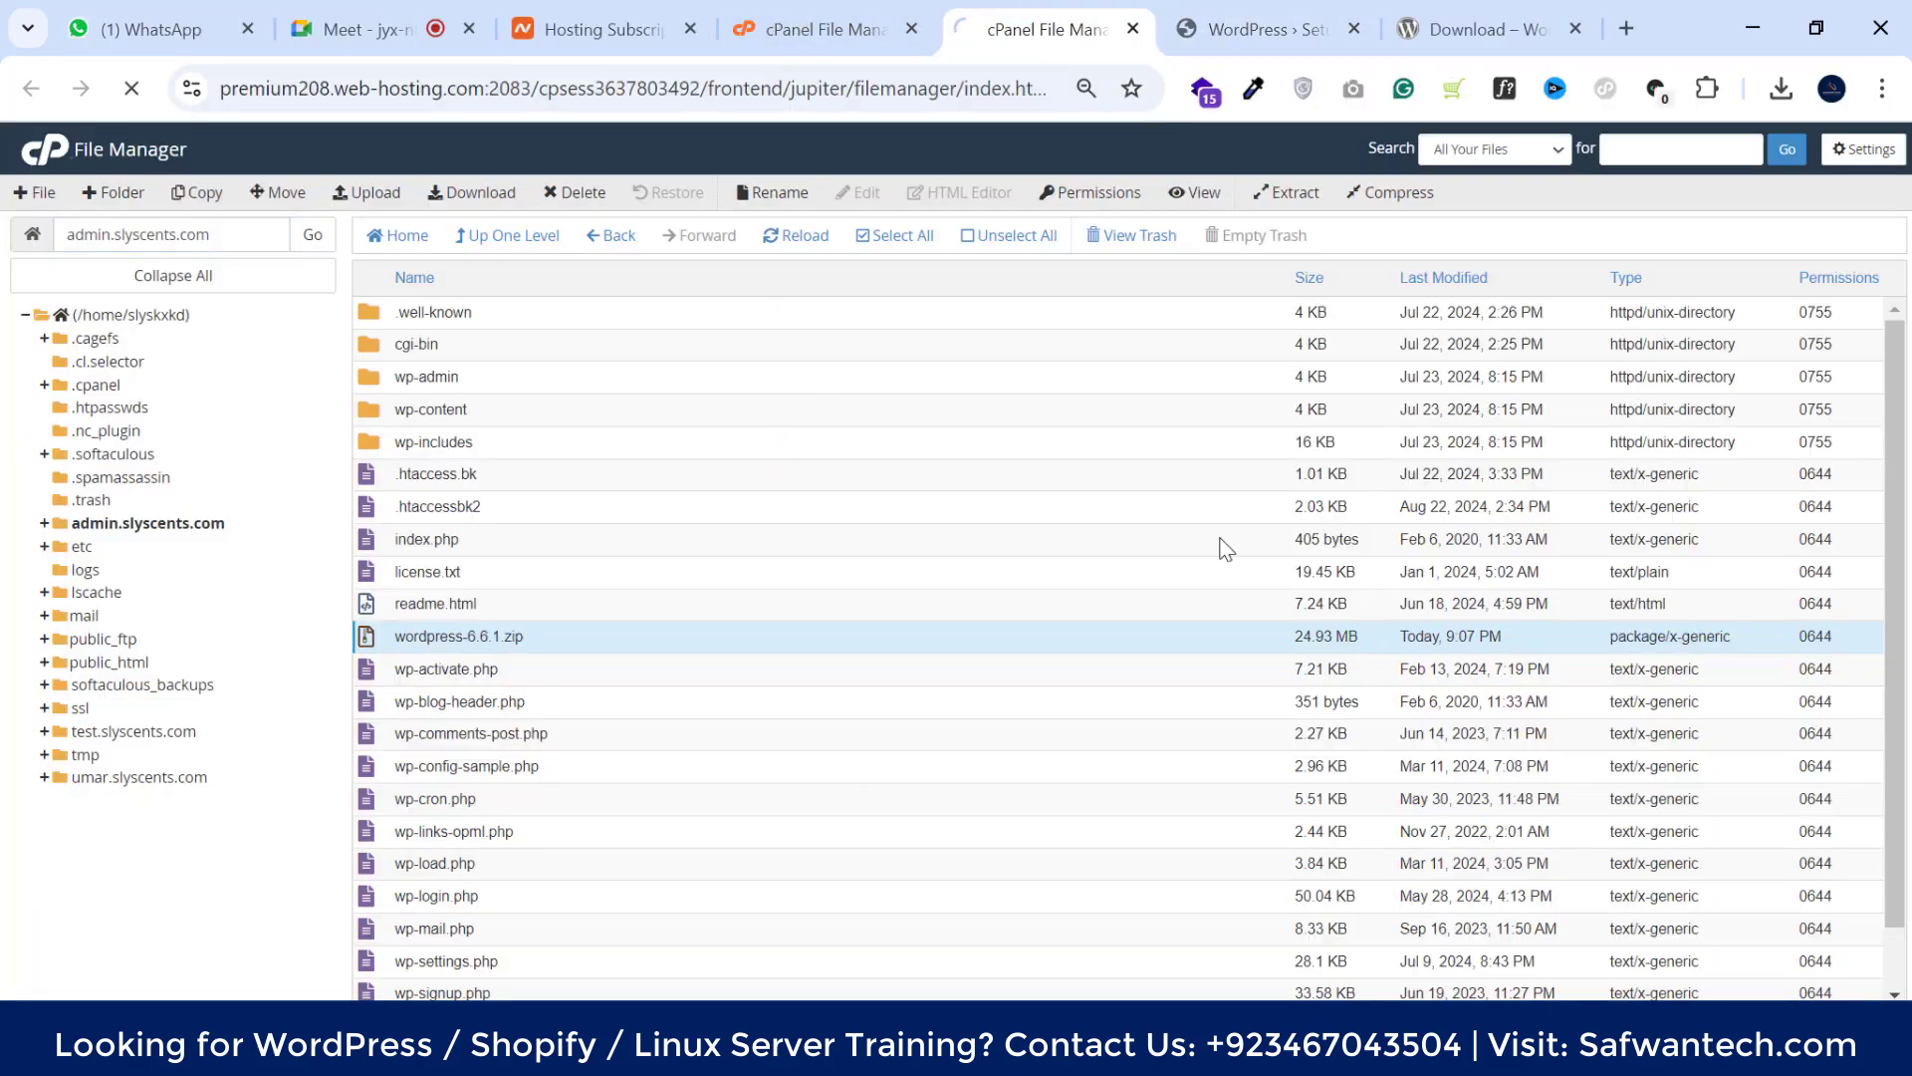
Open phpMyAdmin in a new tab from cPanel's Databases tools
scroll(528, 638, "down", 5)
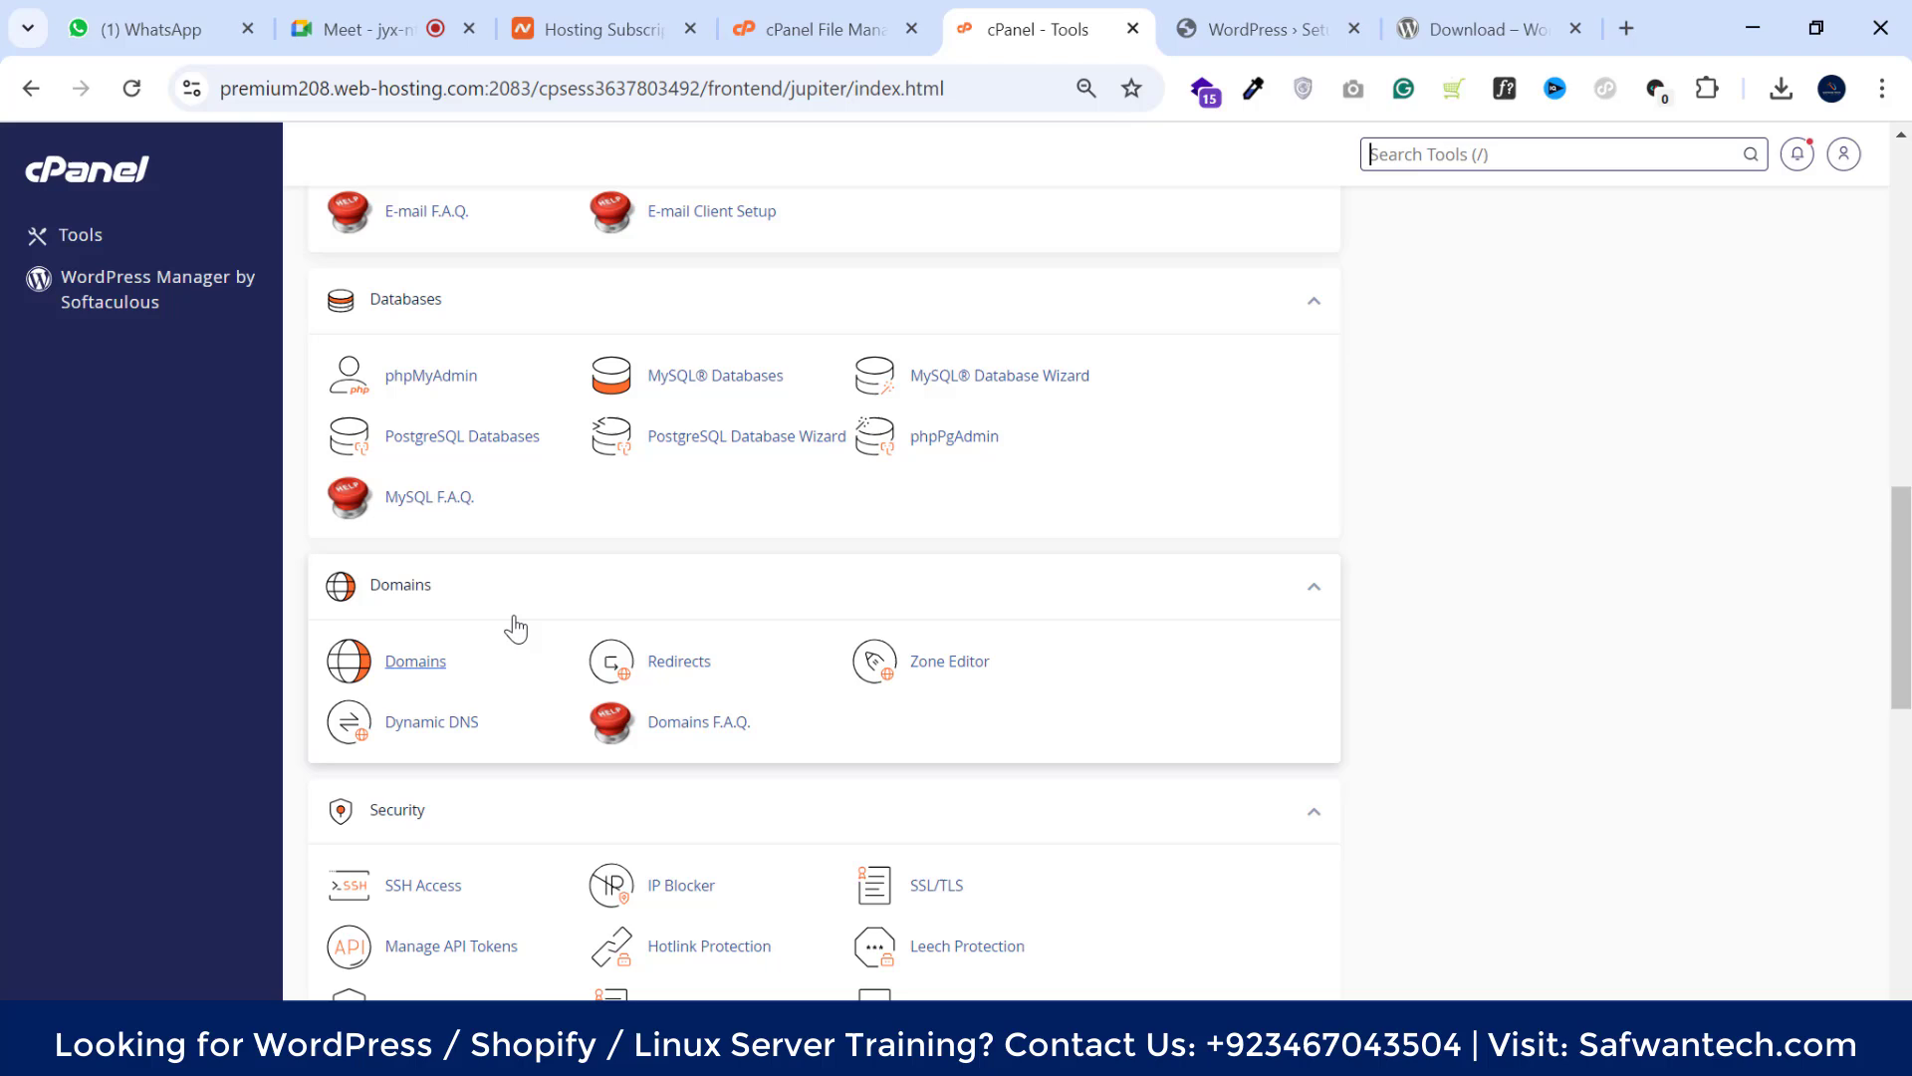
left_click(418, 383)
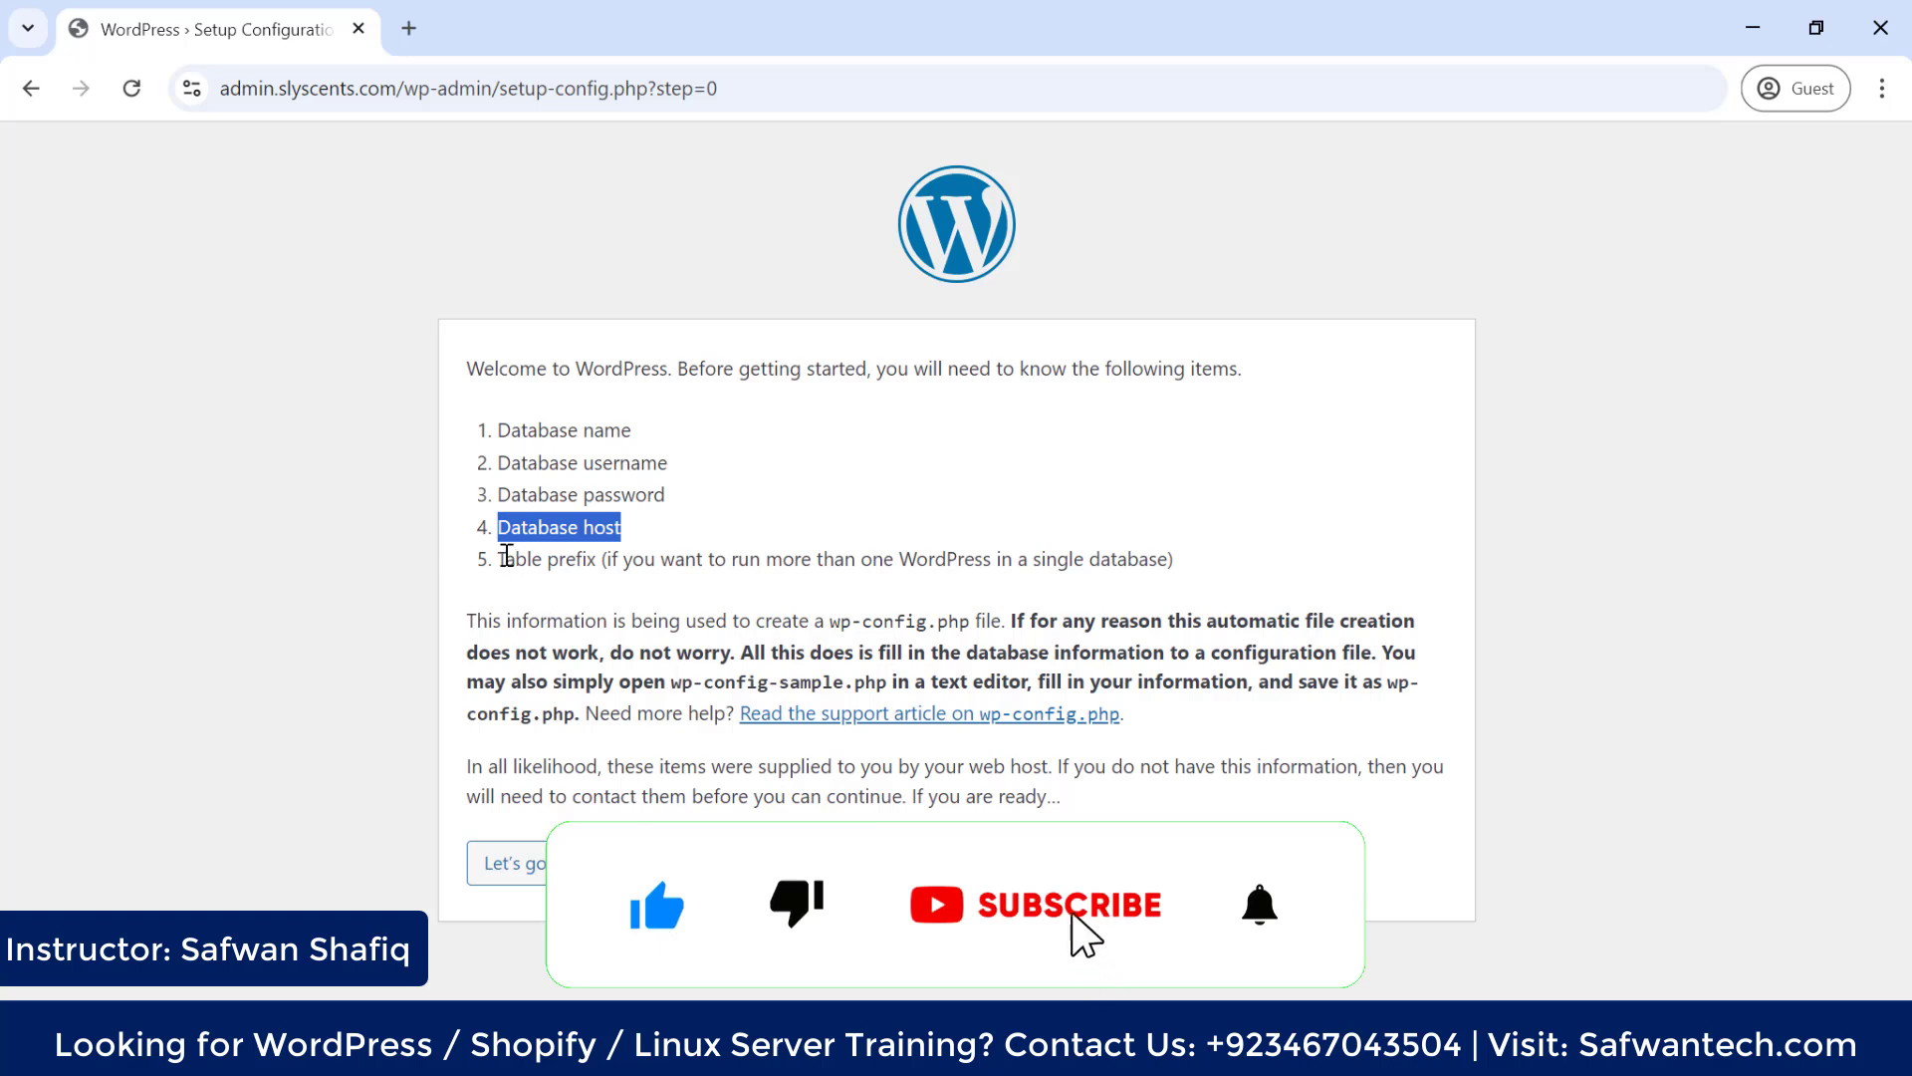
Highlight Table prefix as the fifth required database item
left_click_drag(505, 559, 739, 559)
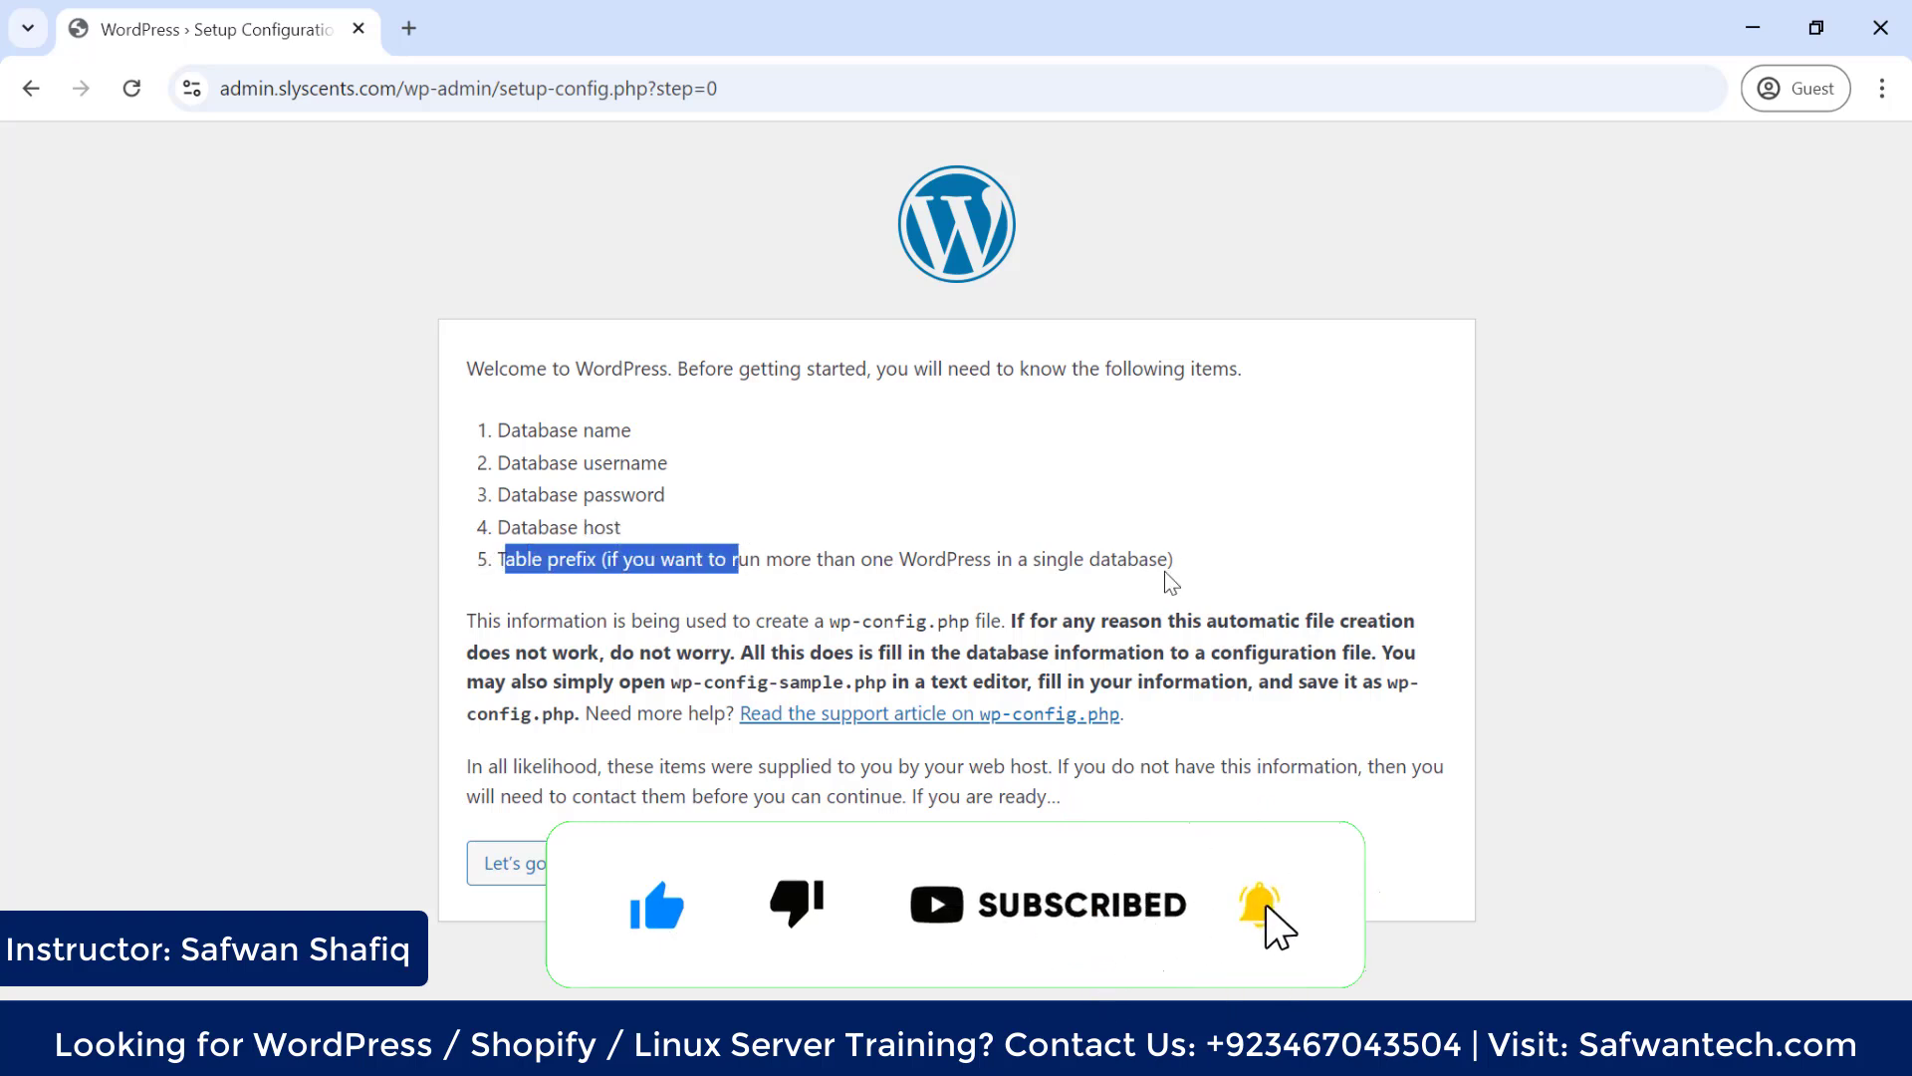
left_click(1191, 557)
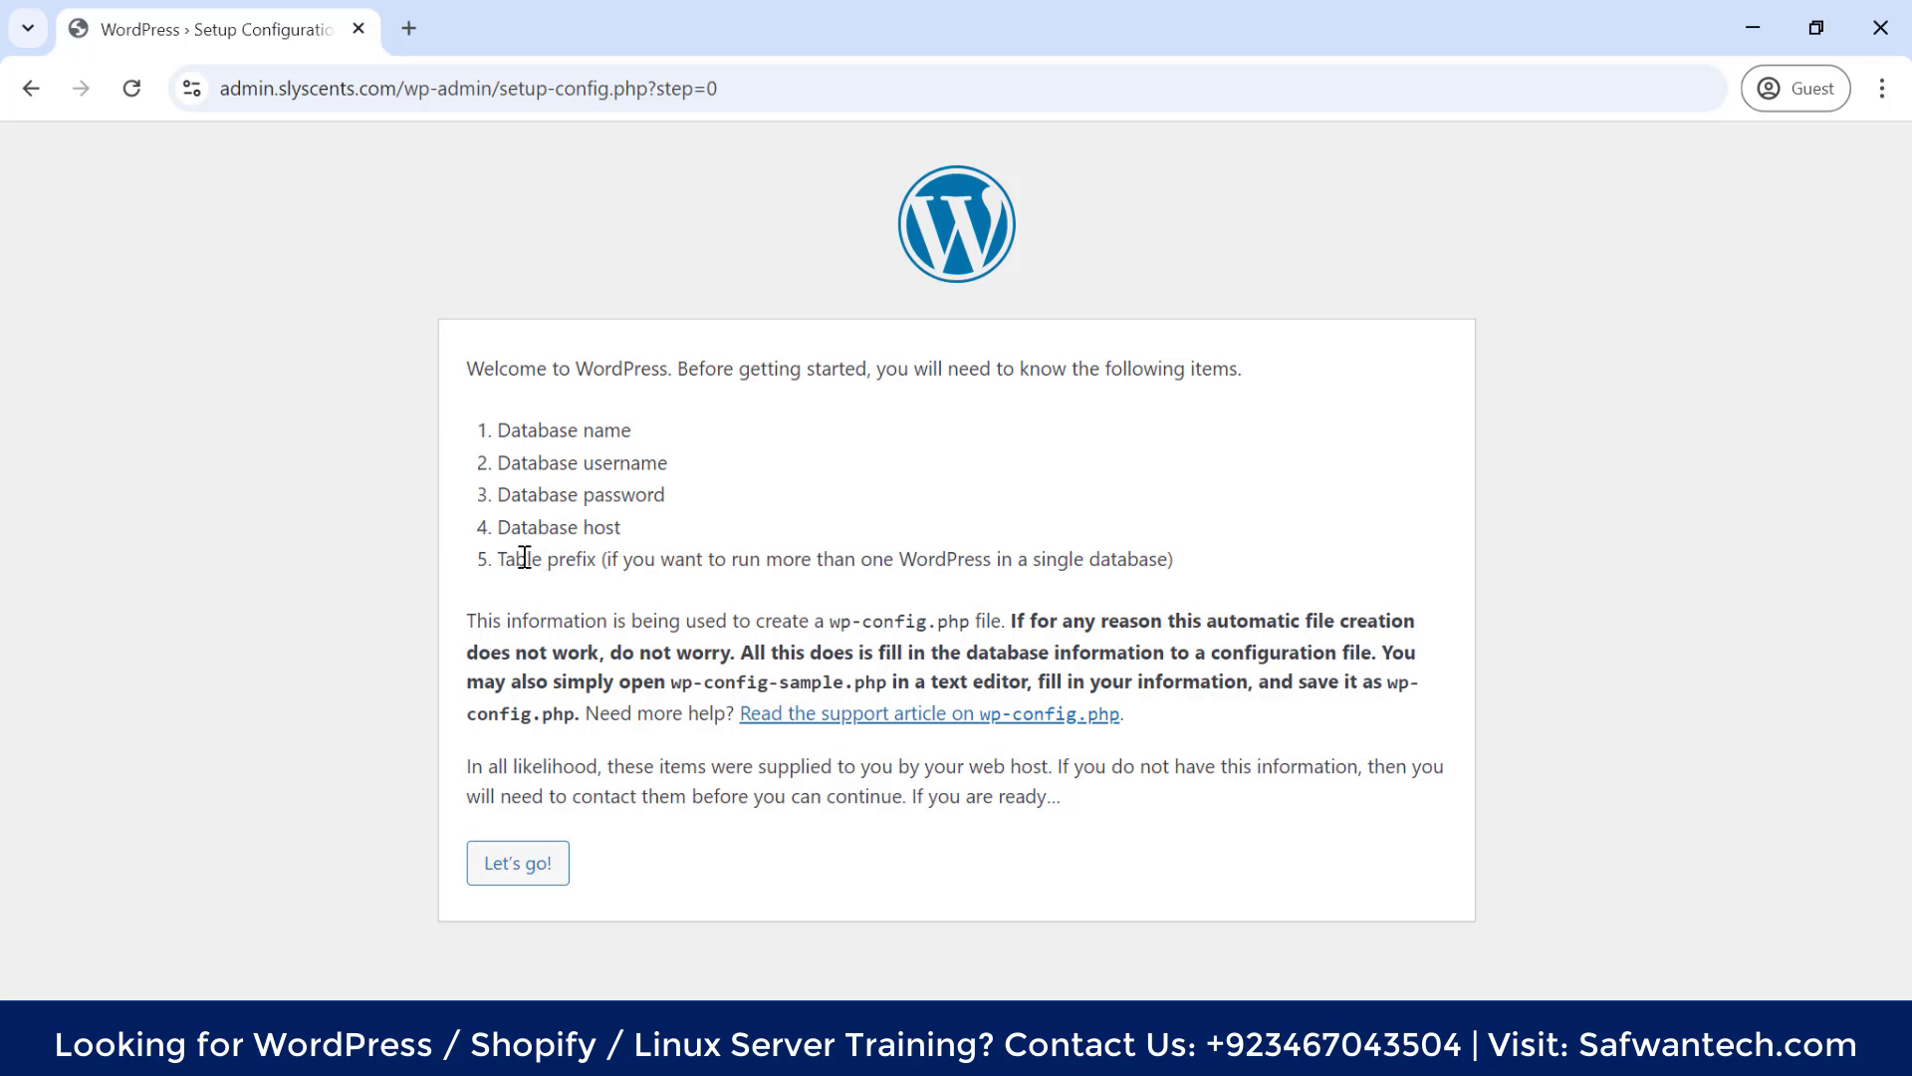
left_click_drag(504, 558, 596, 566)
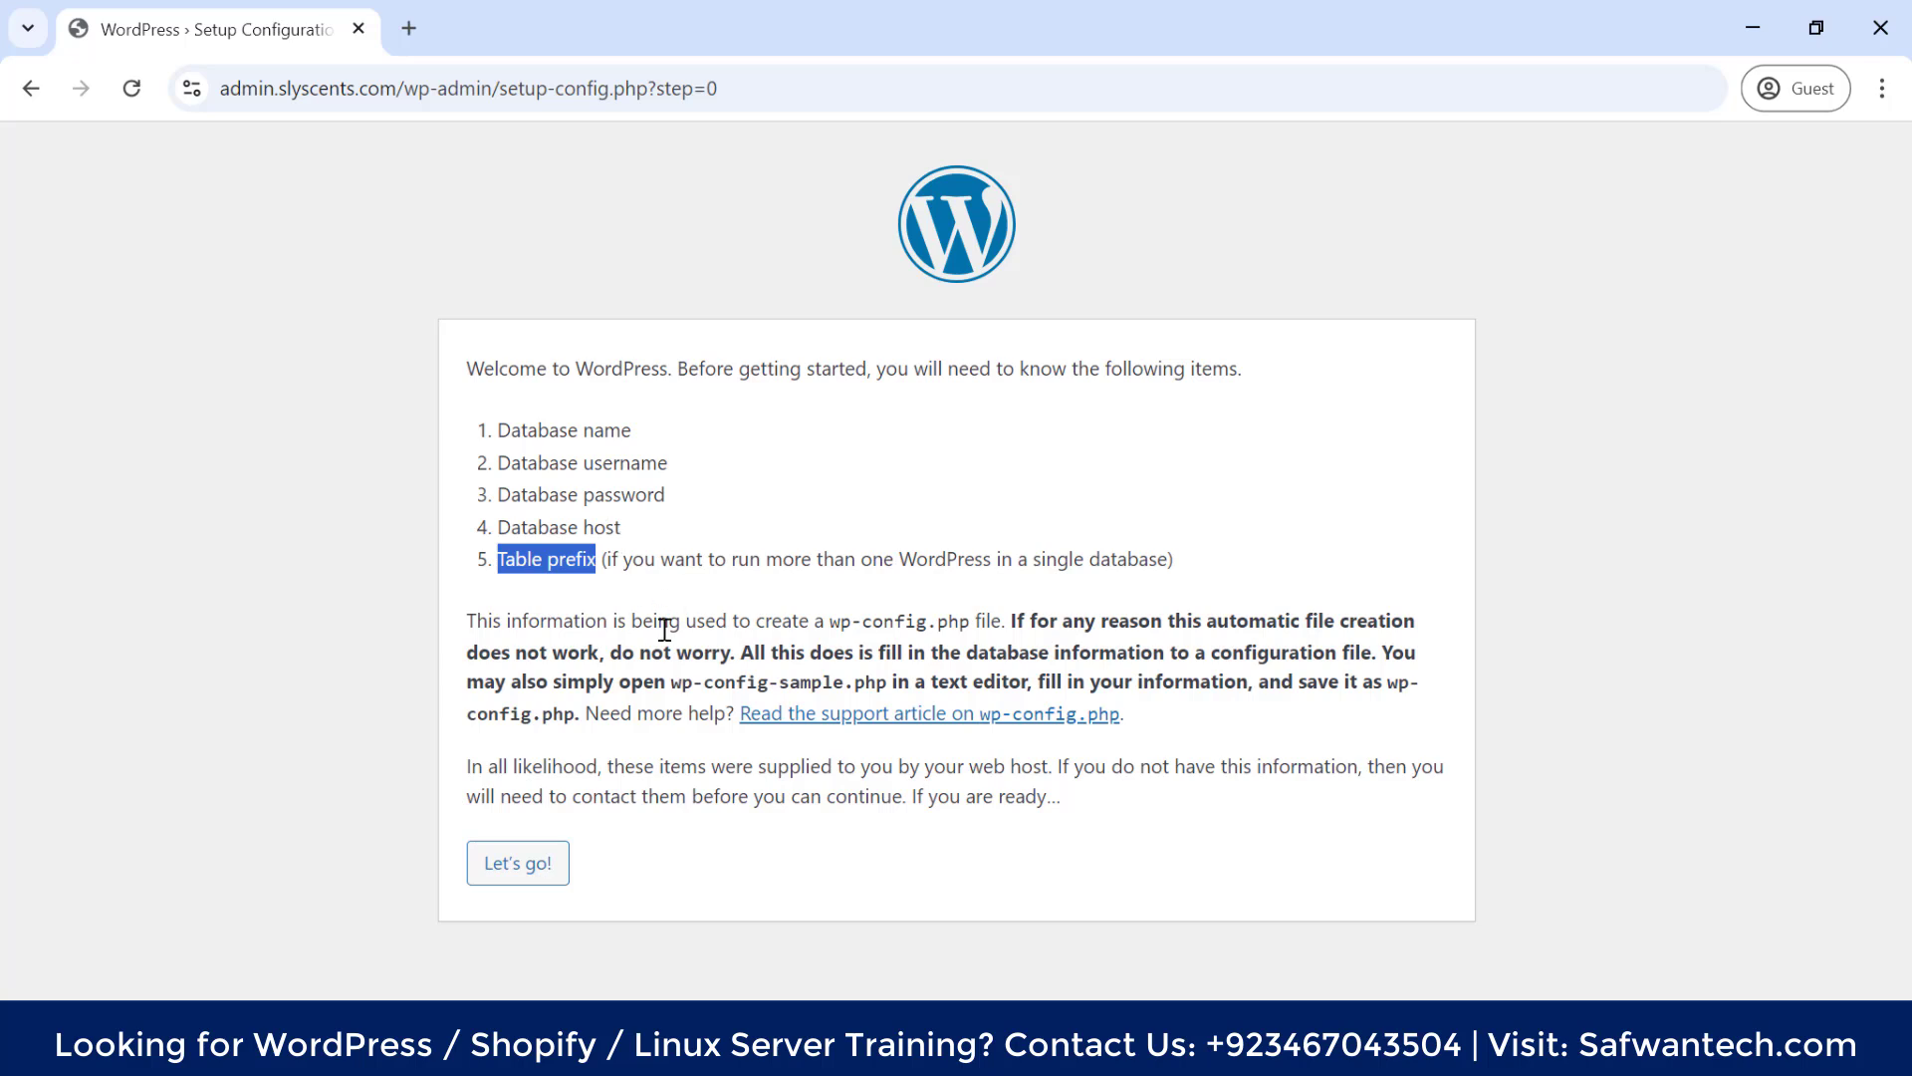
left_click(449, 649)
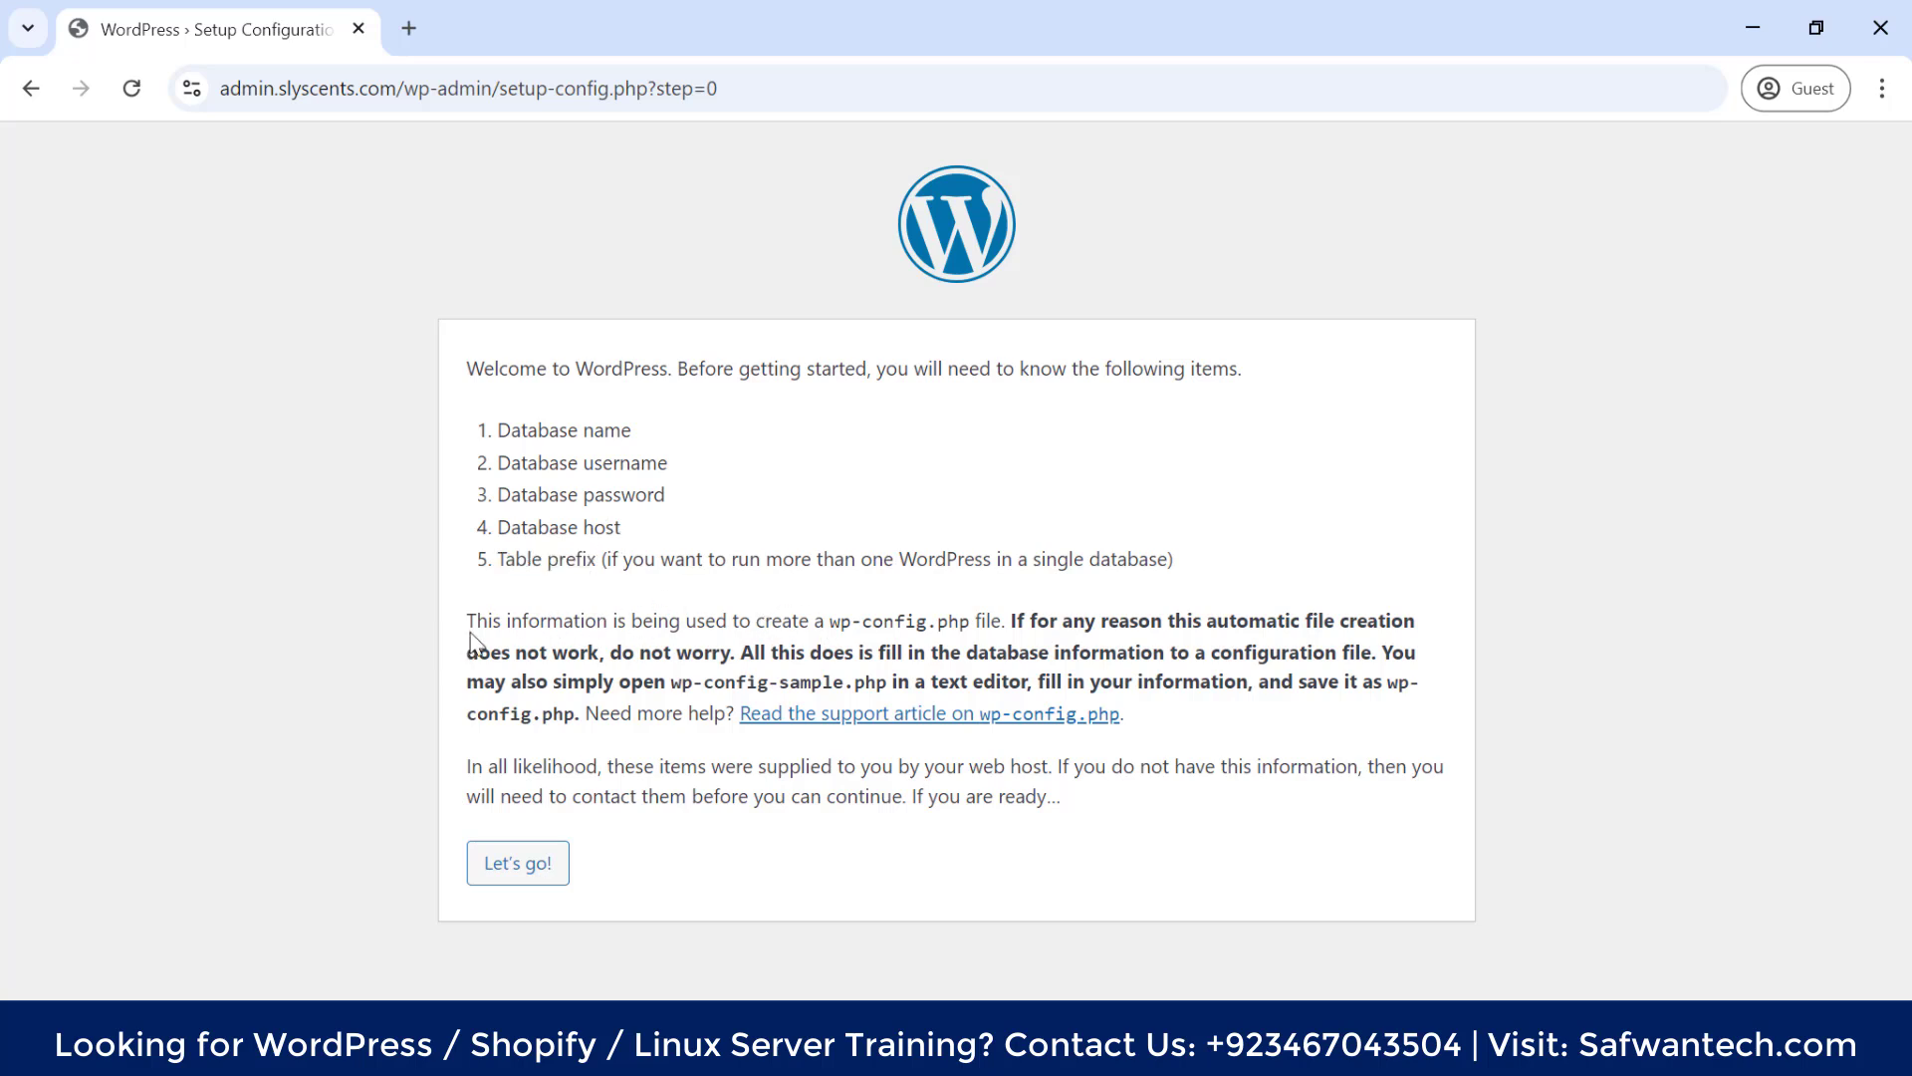
Highlight the wp-config.php and wp-config-sample notes, then continue with Let's go!
left_click_drag(480, 620, 1166, 635)
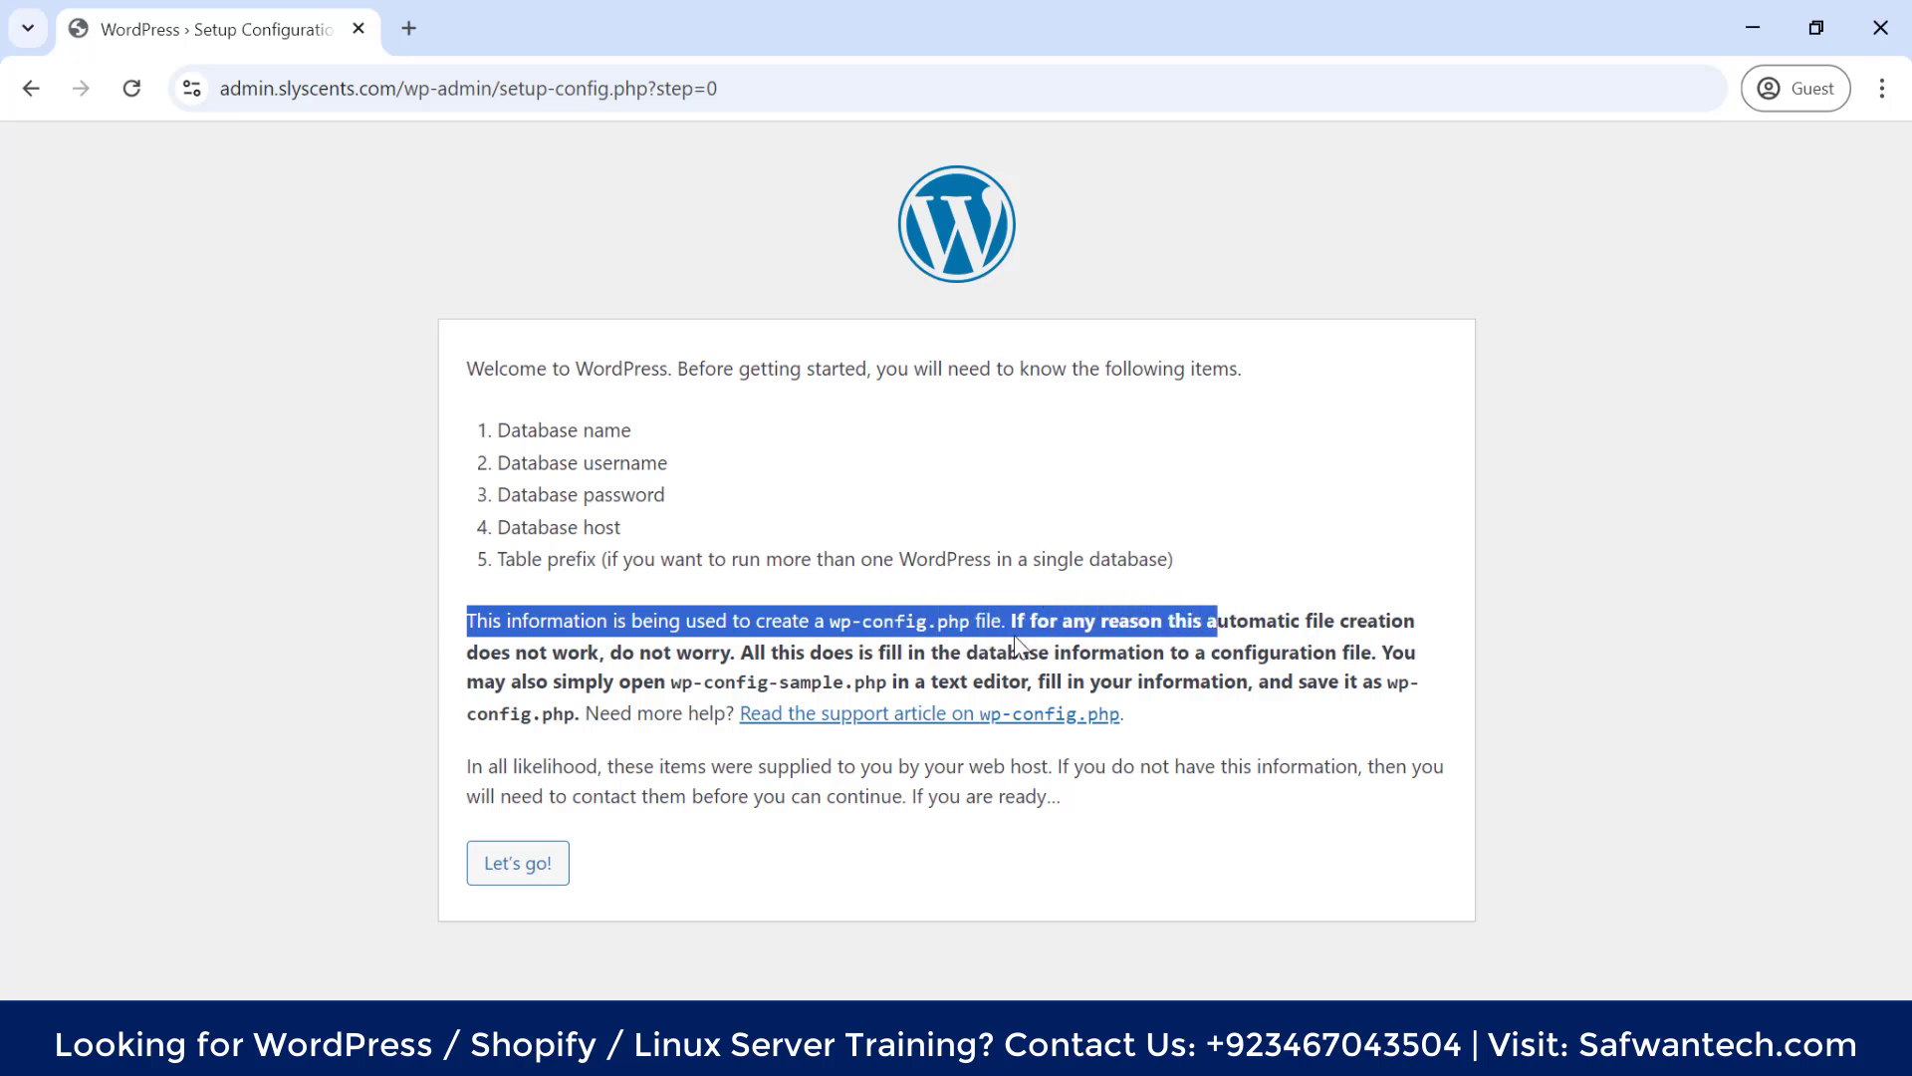
left_click(1278, 638)
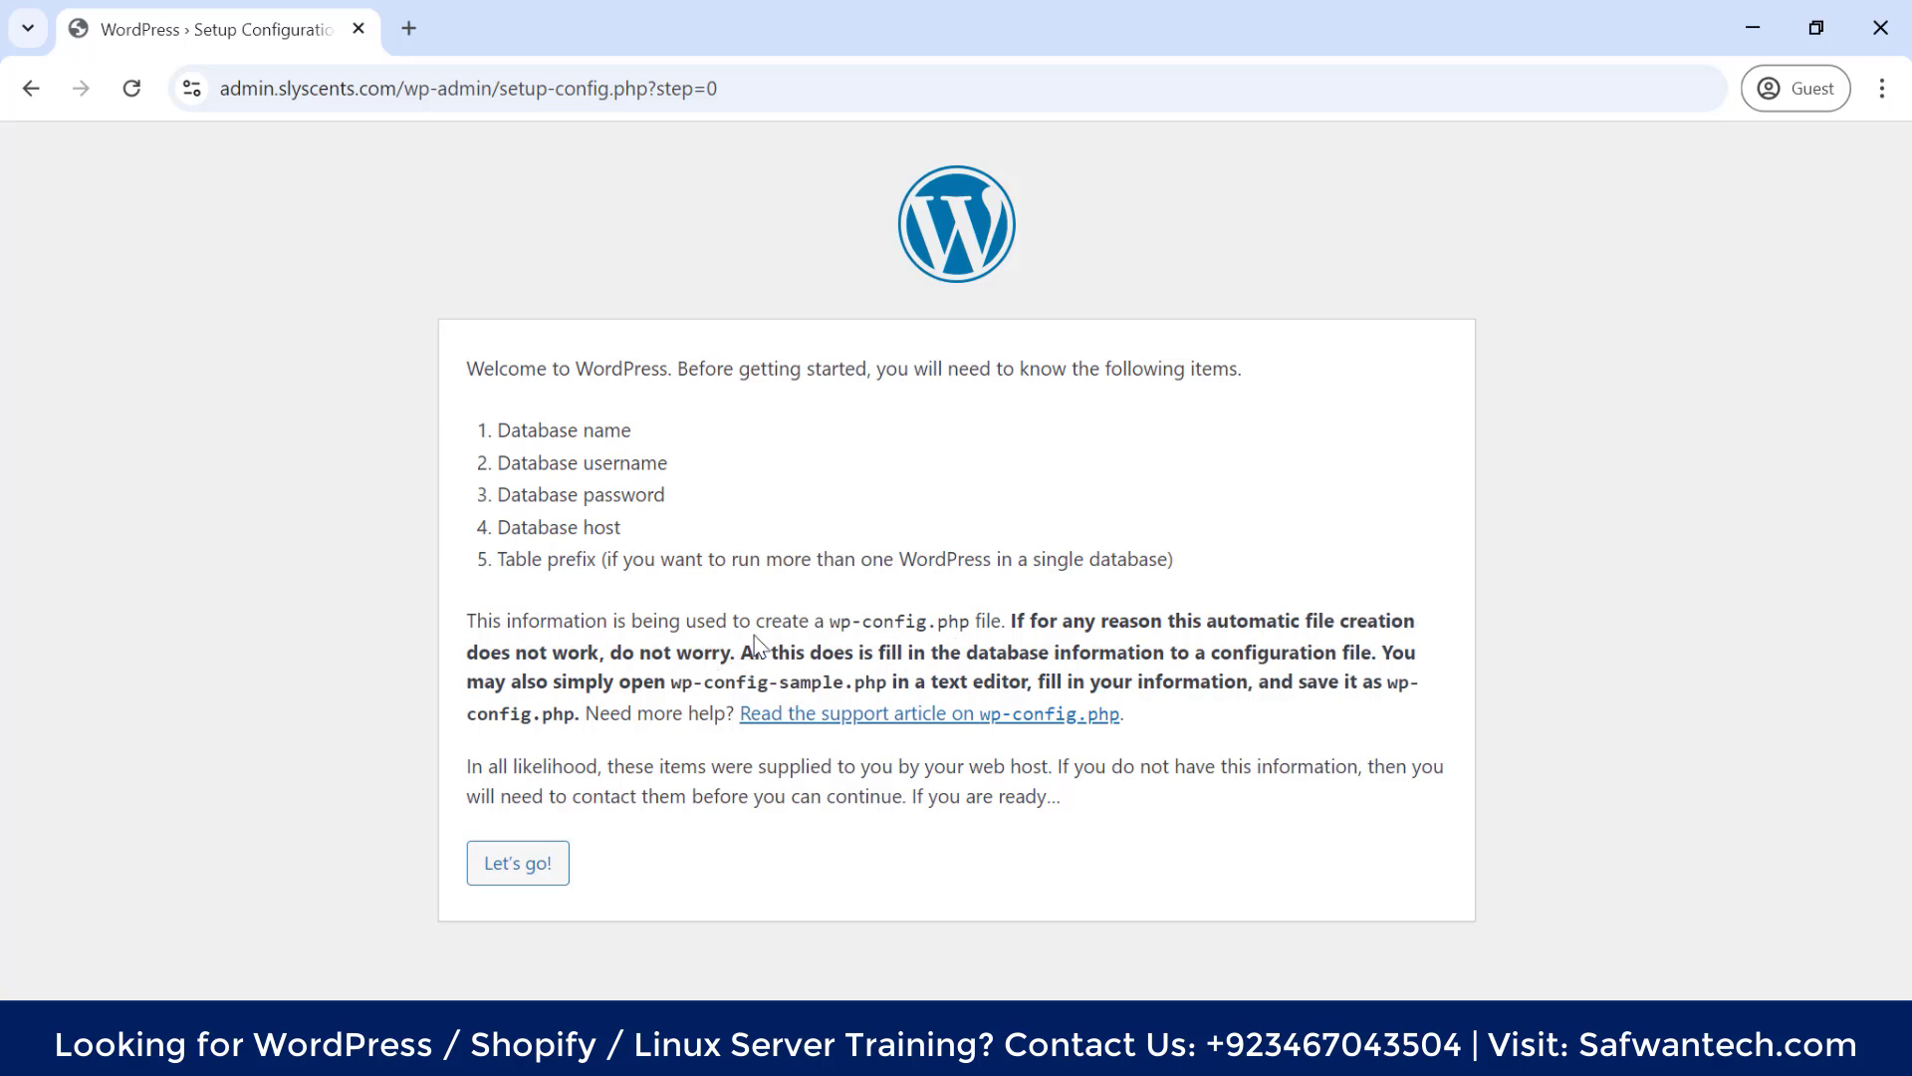
left_click_drag(467, 620, 994, 624)
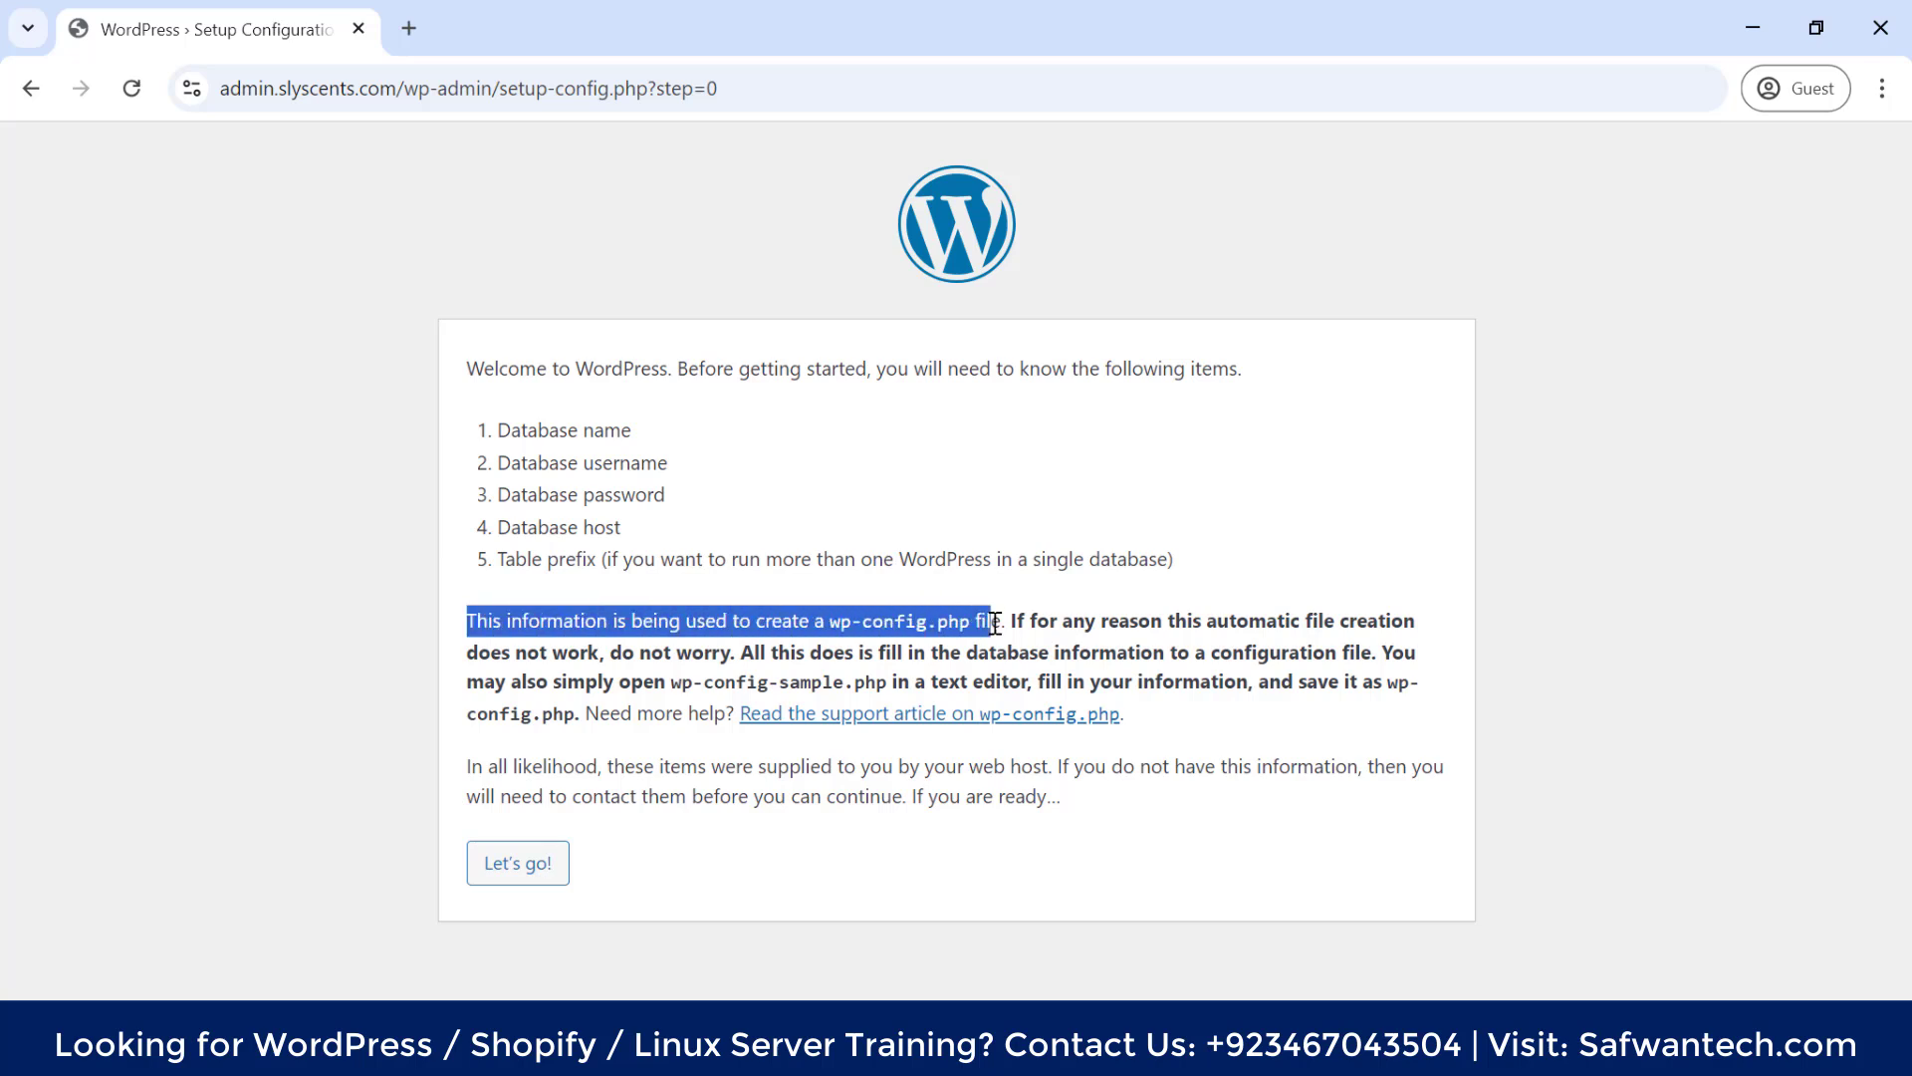
left_click_drag(829, 620, 972, 630)
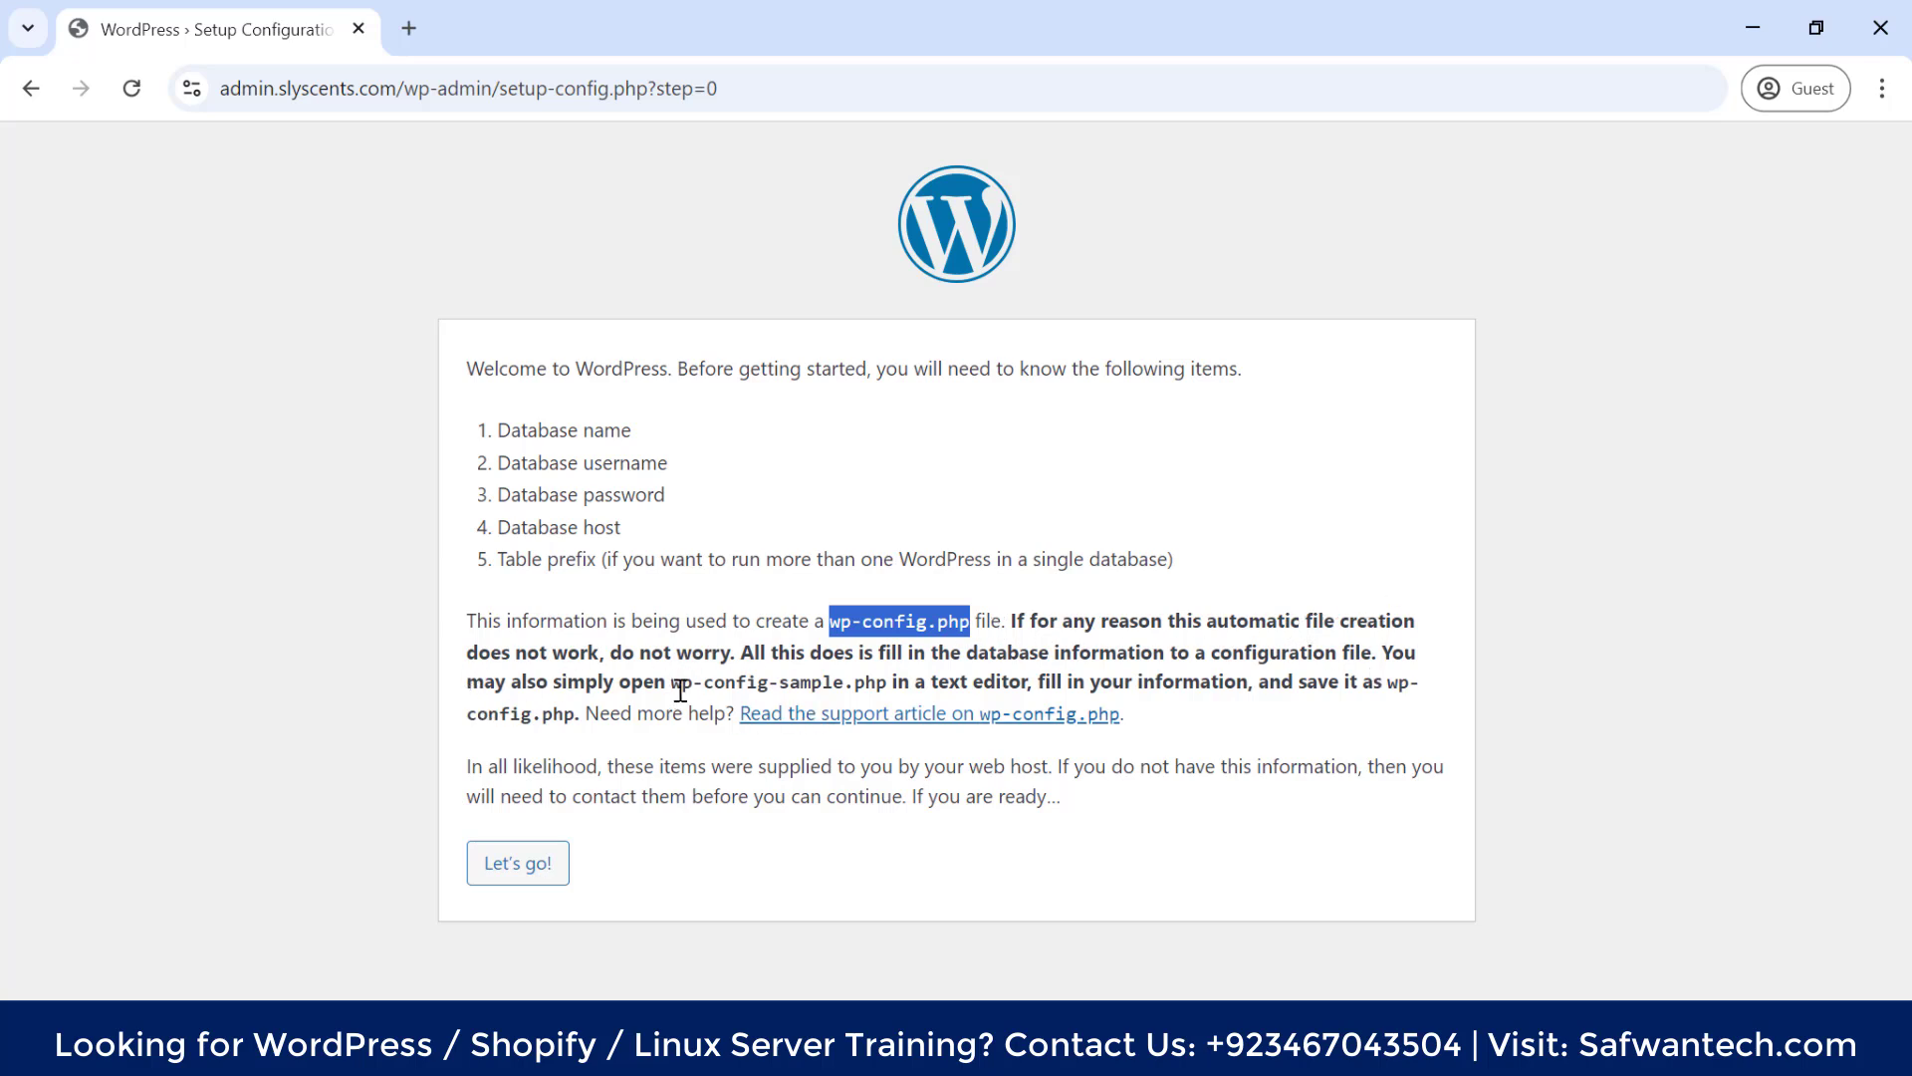
left_click_drag(667, 682, 844, 682)
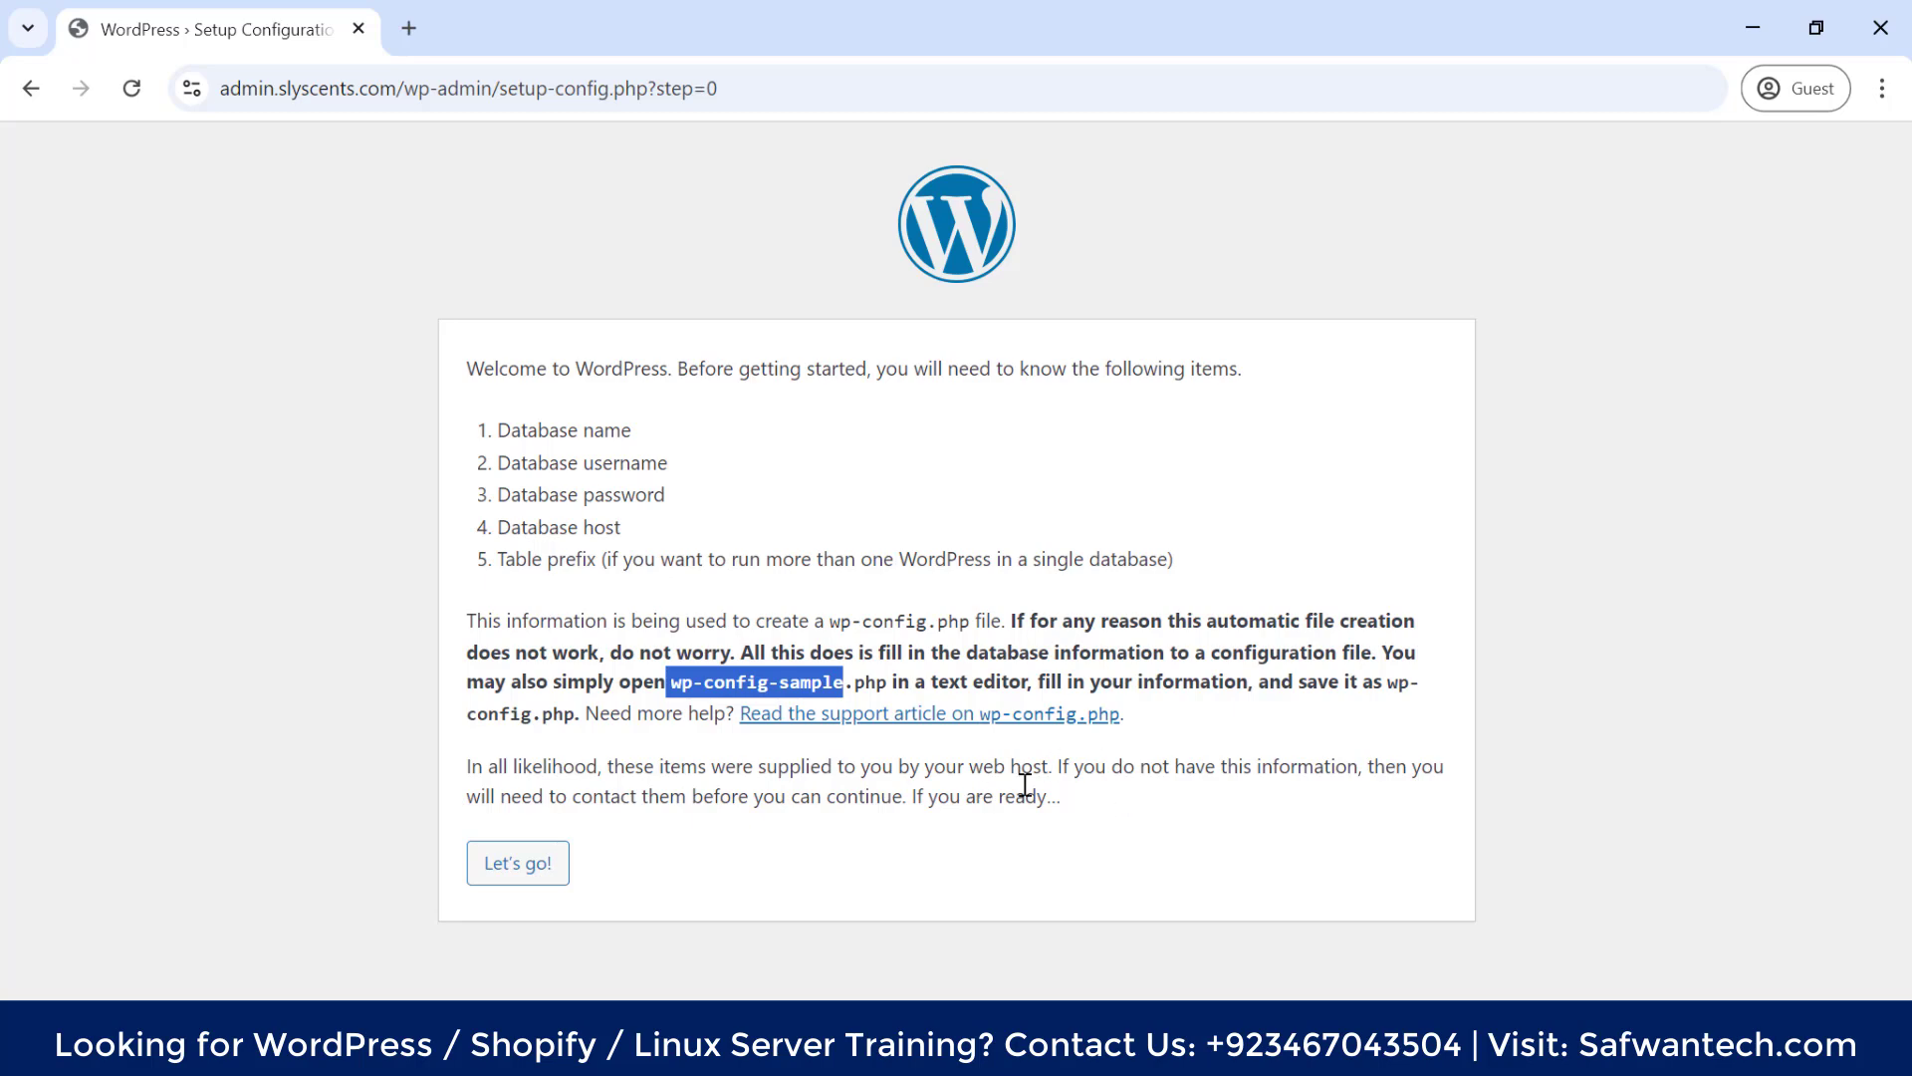
left_click(524, 875)
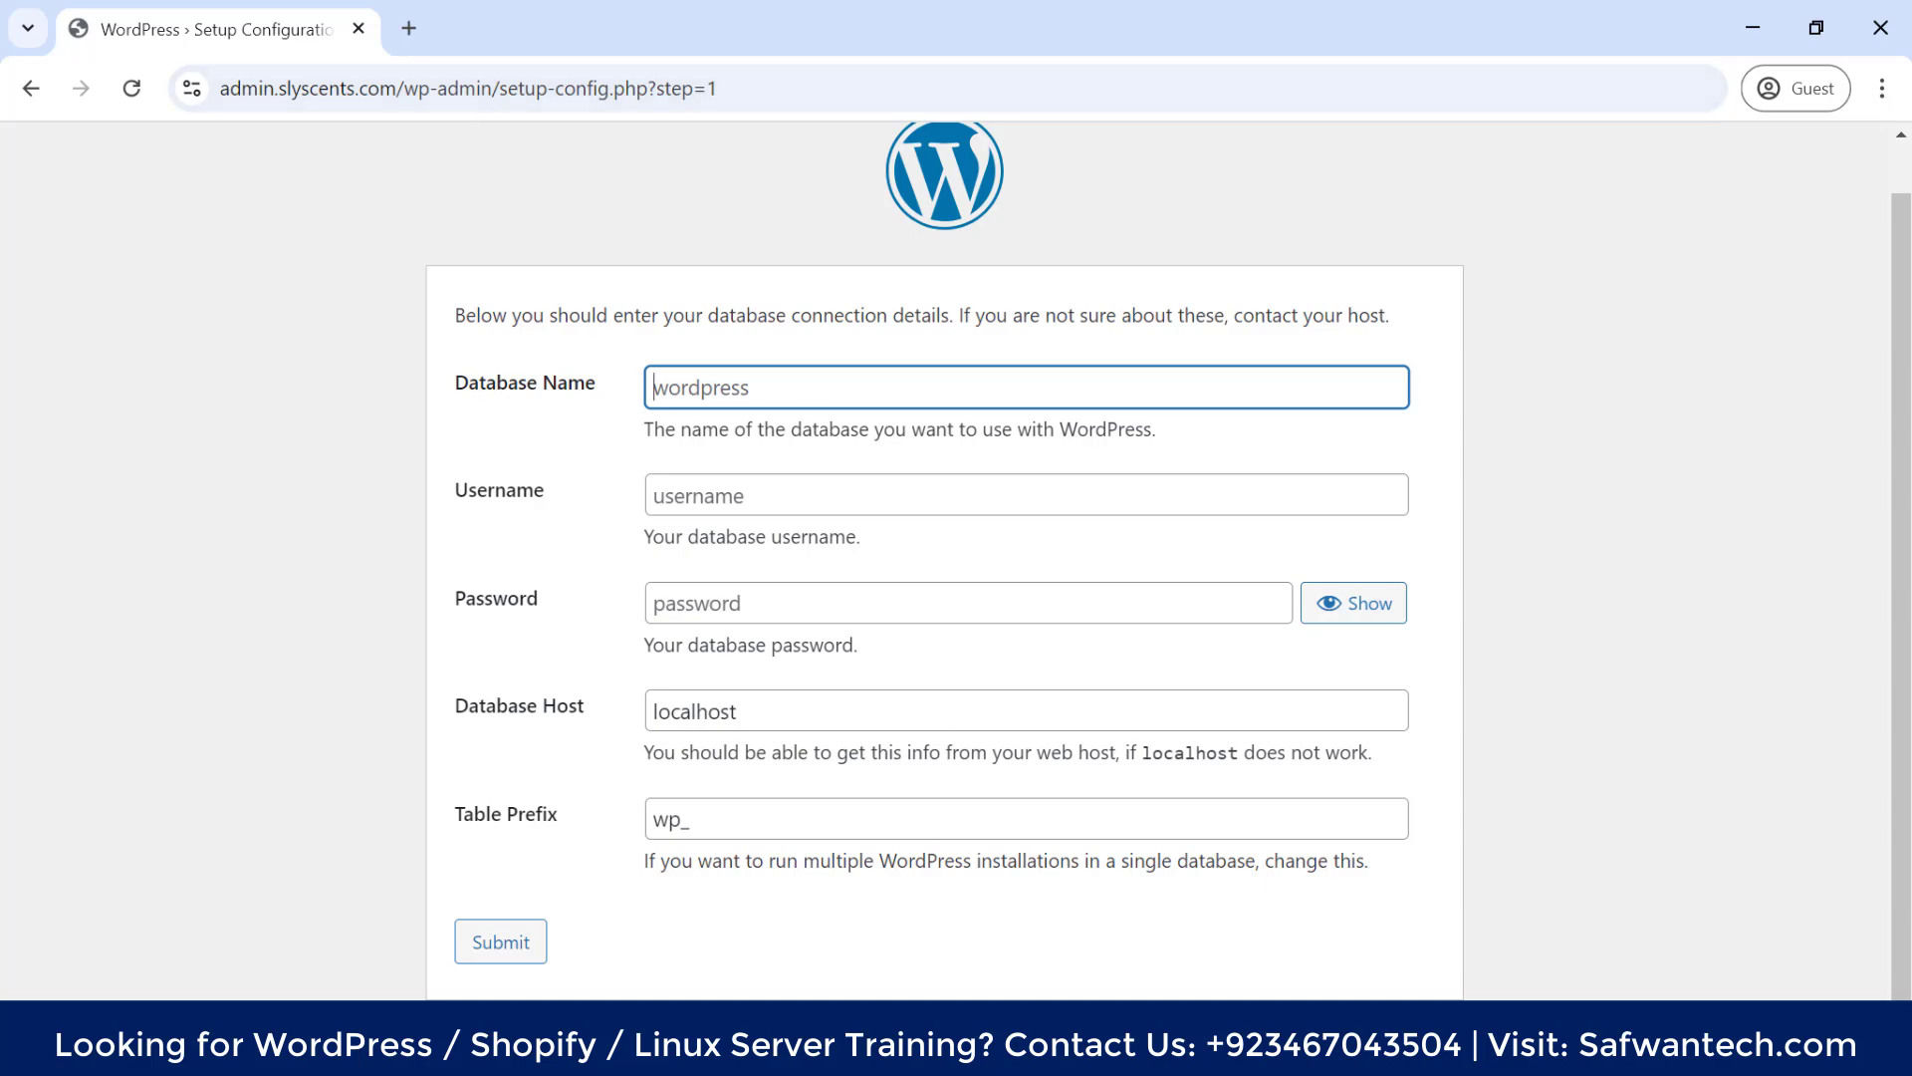
Open cPanel's MySQL Databases page and review the Current Databases list
left_click(856, 946)
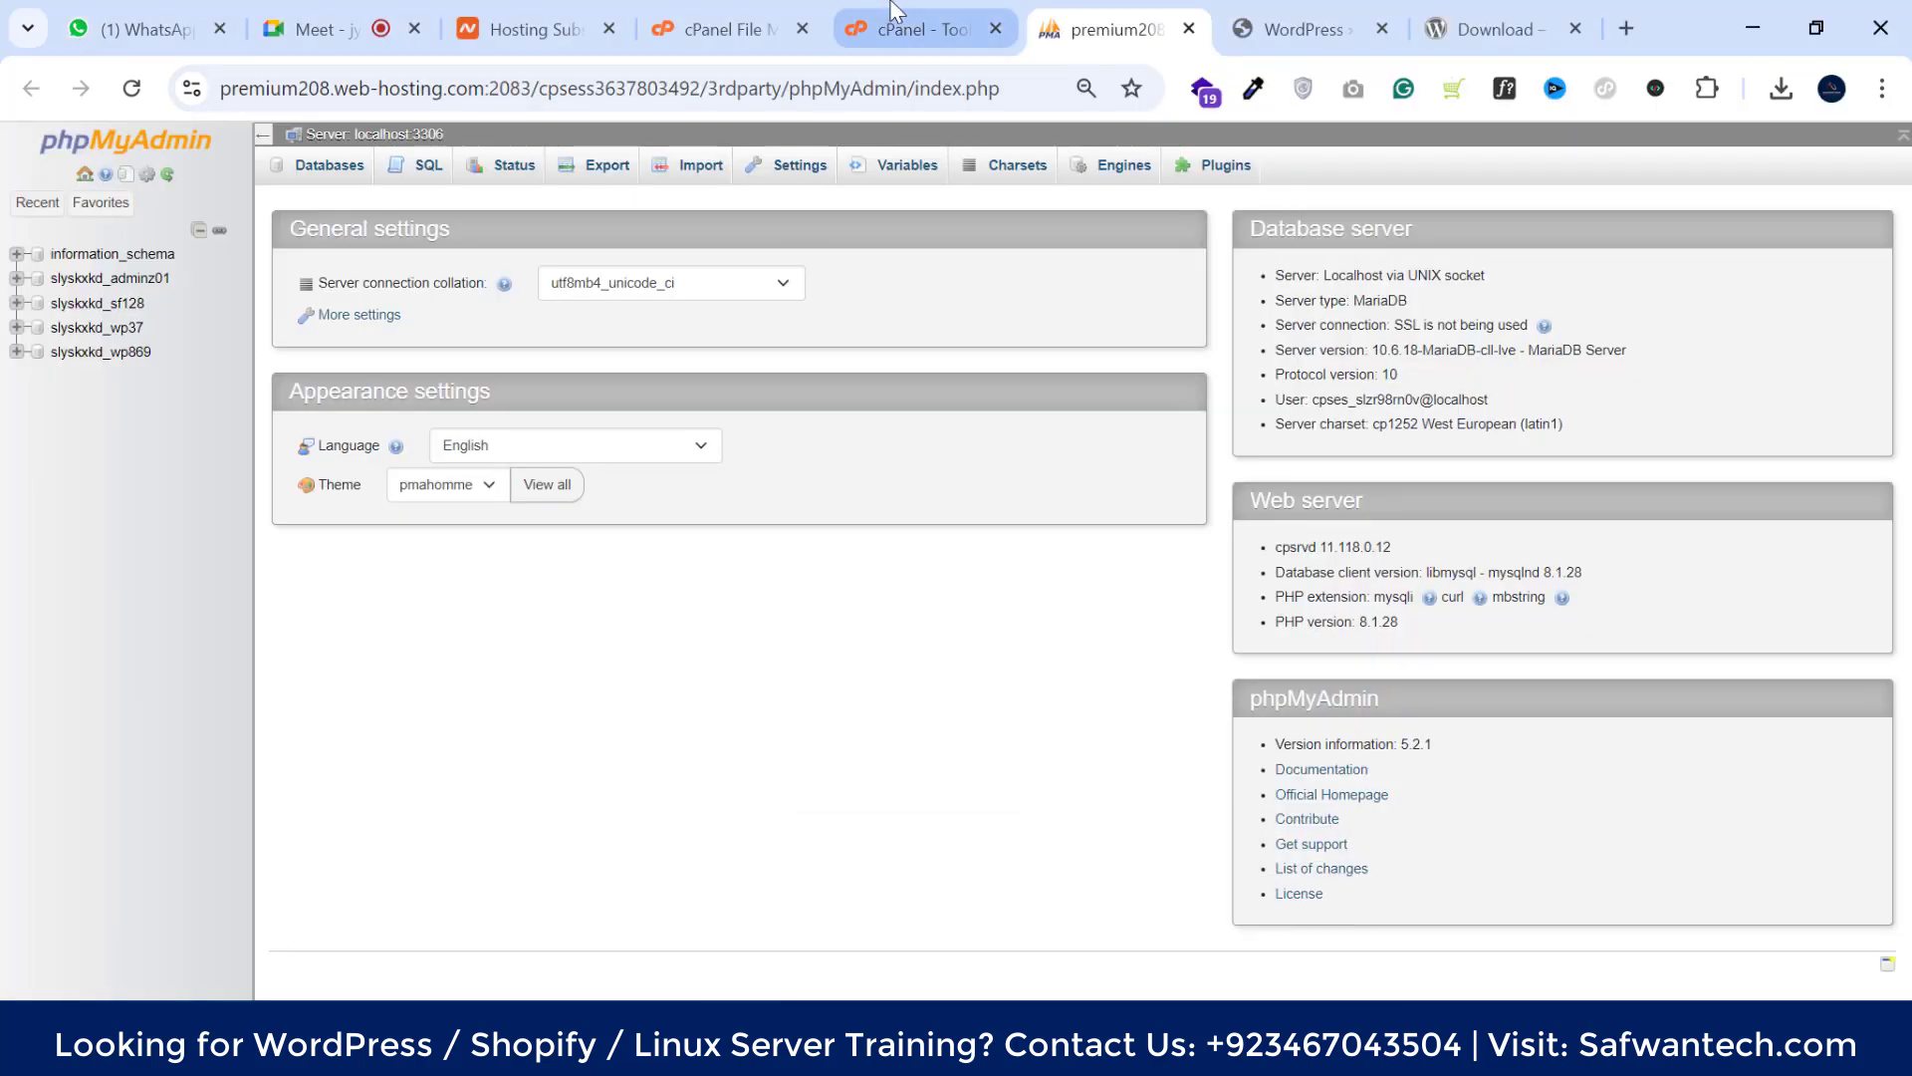
left_click(1265, 15)
scroll(495, 648, "down", 11)
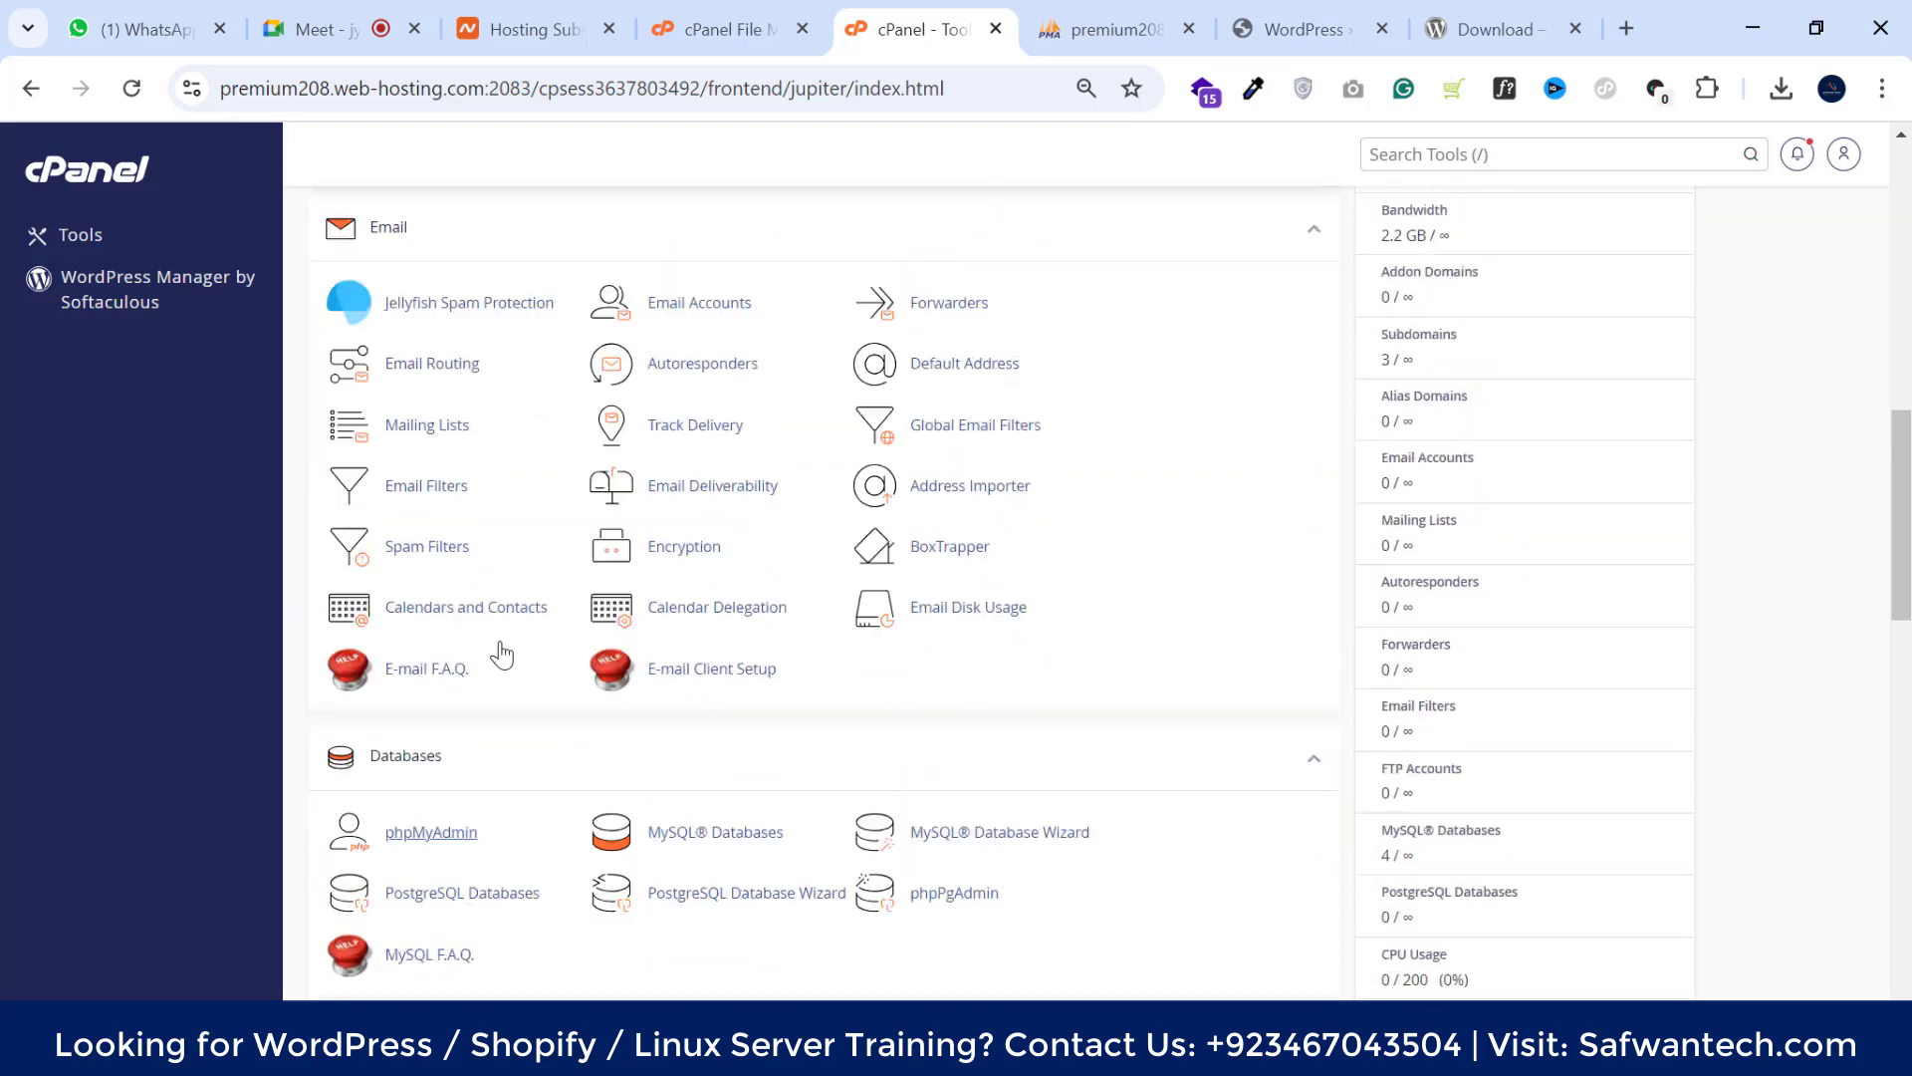
scroll(898, 583, "up", 1)
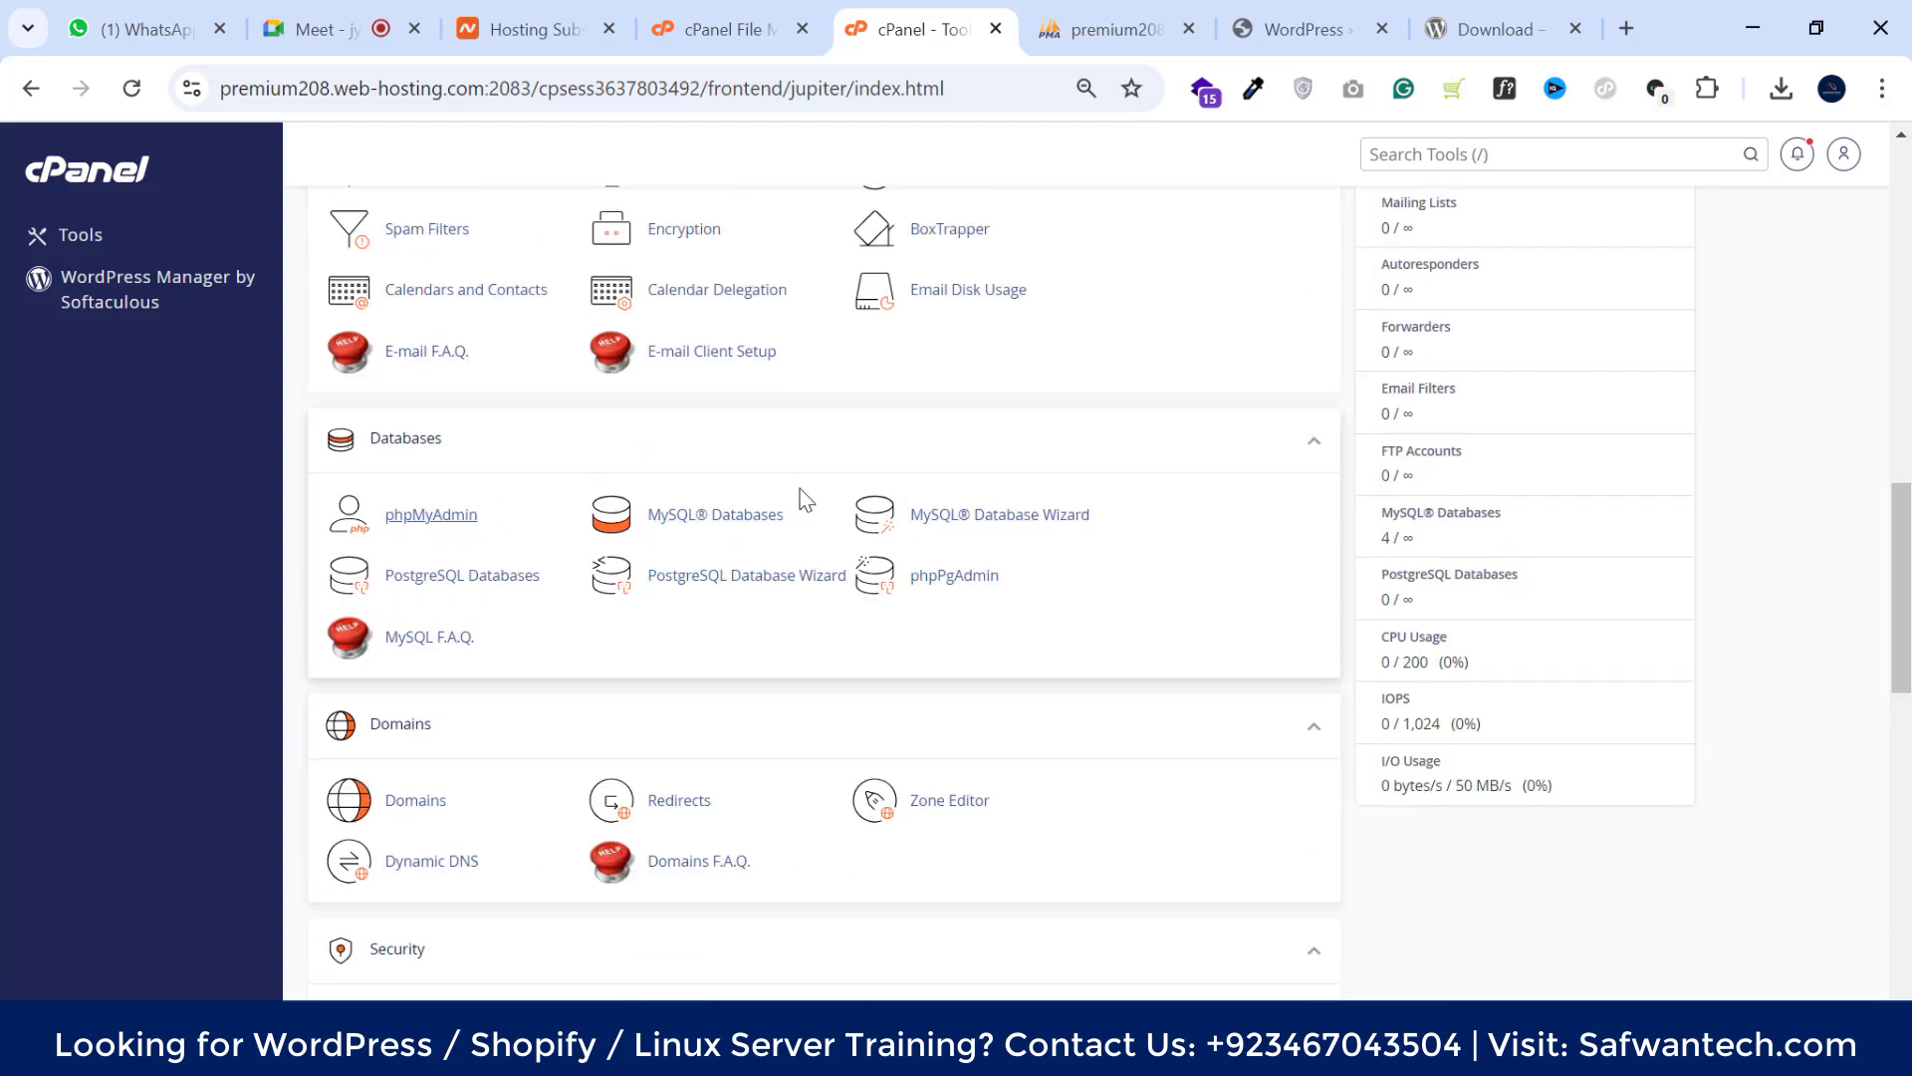
left_click(719, 518)
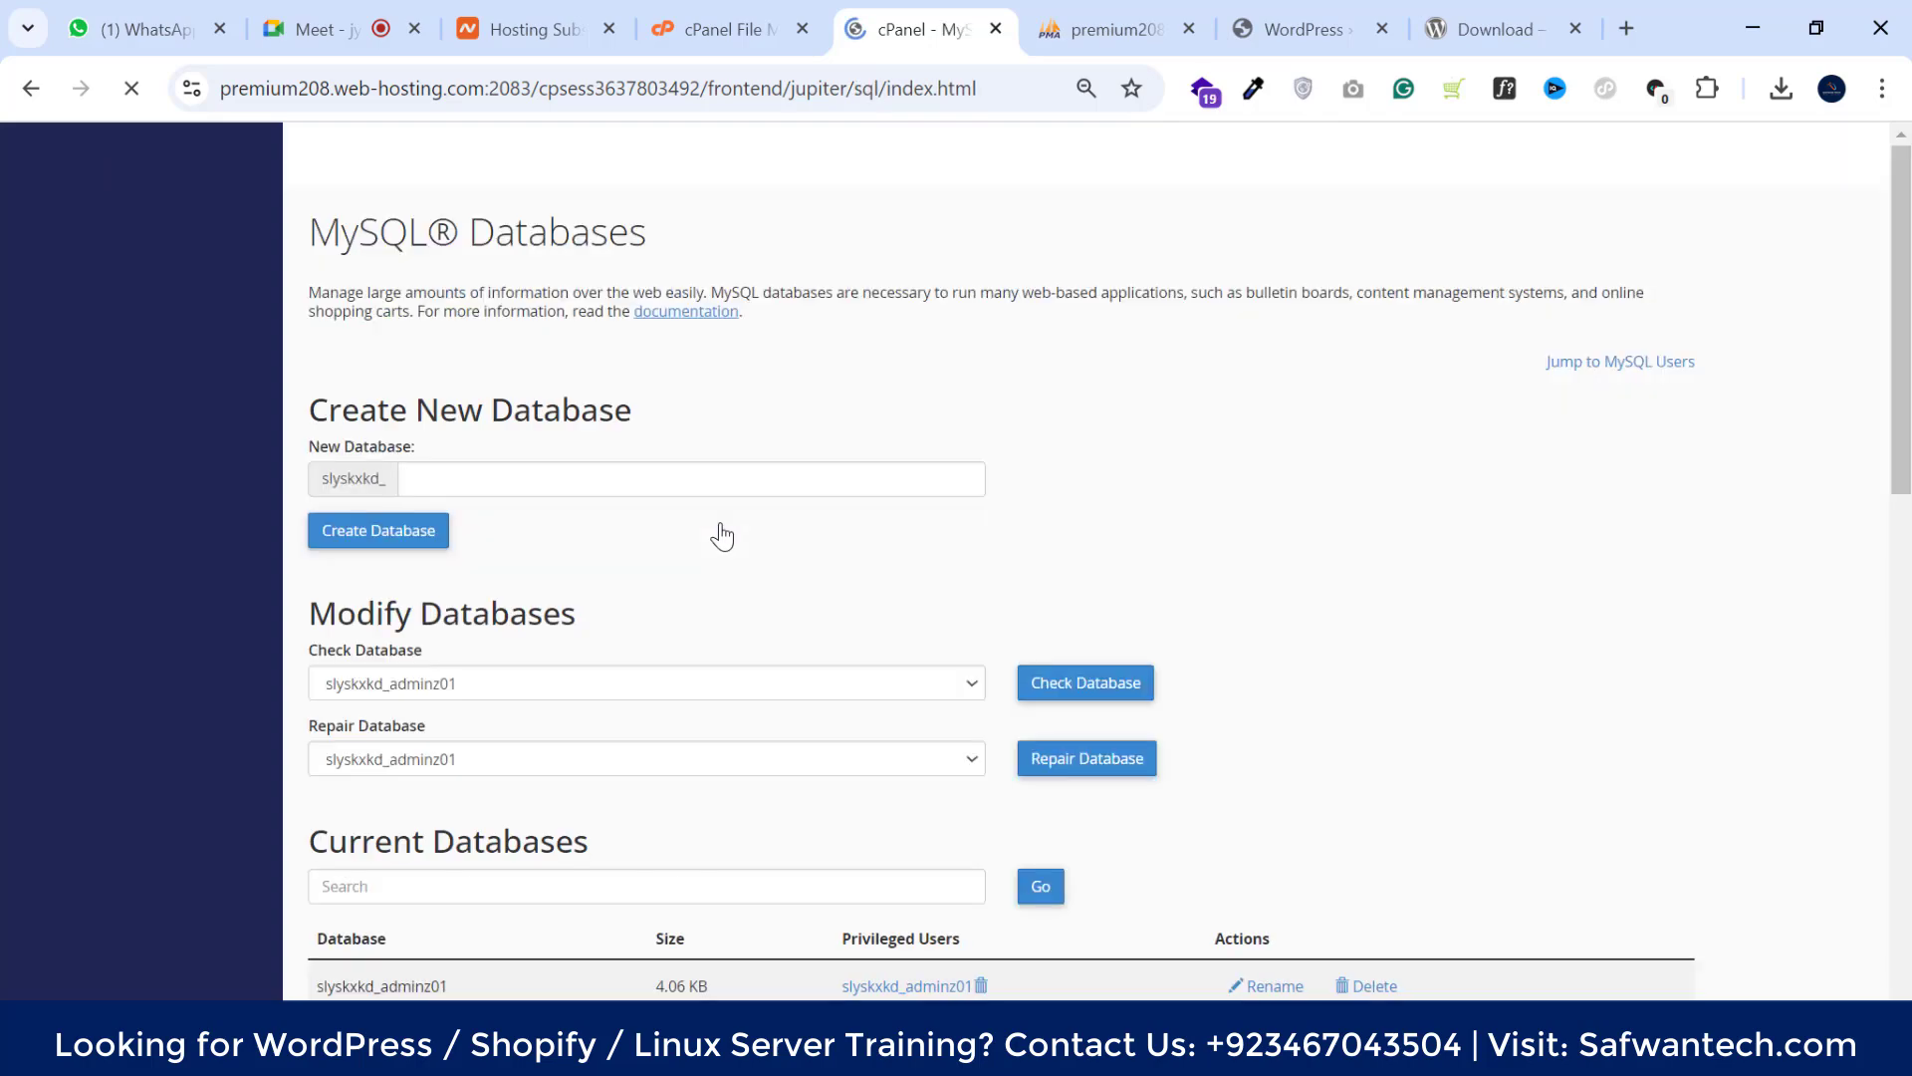
scroll(717, 534, "down", 4)
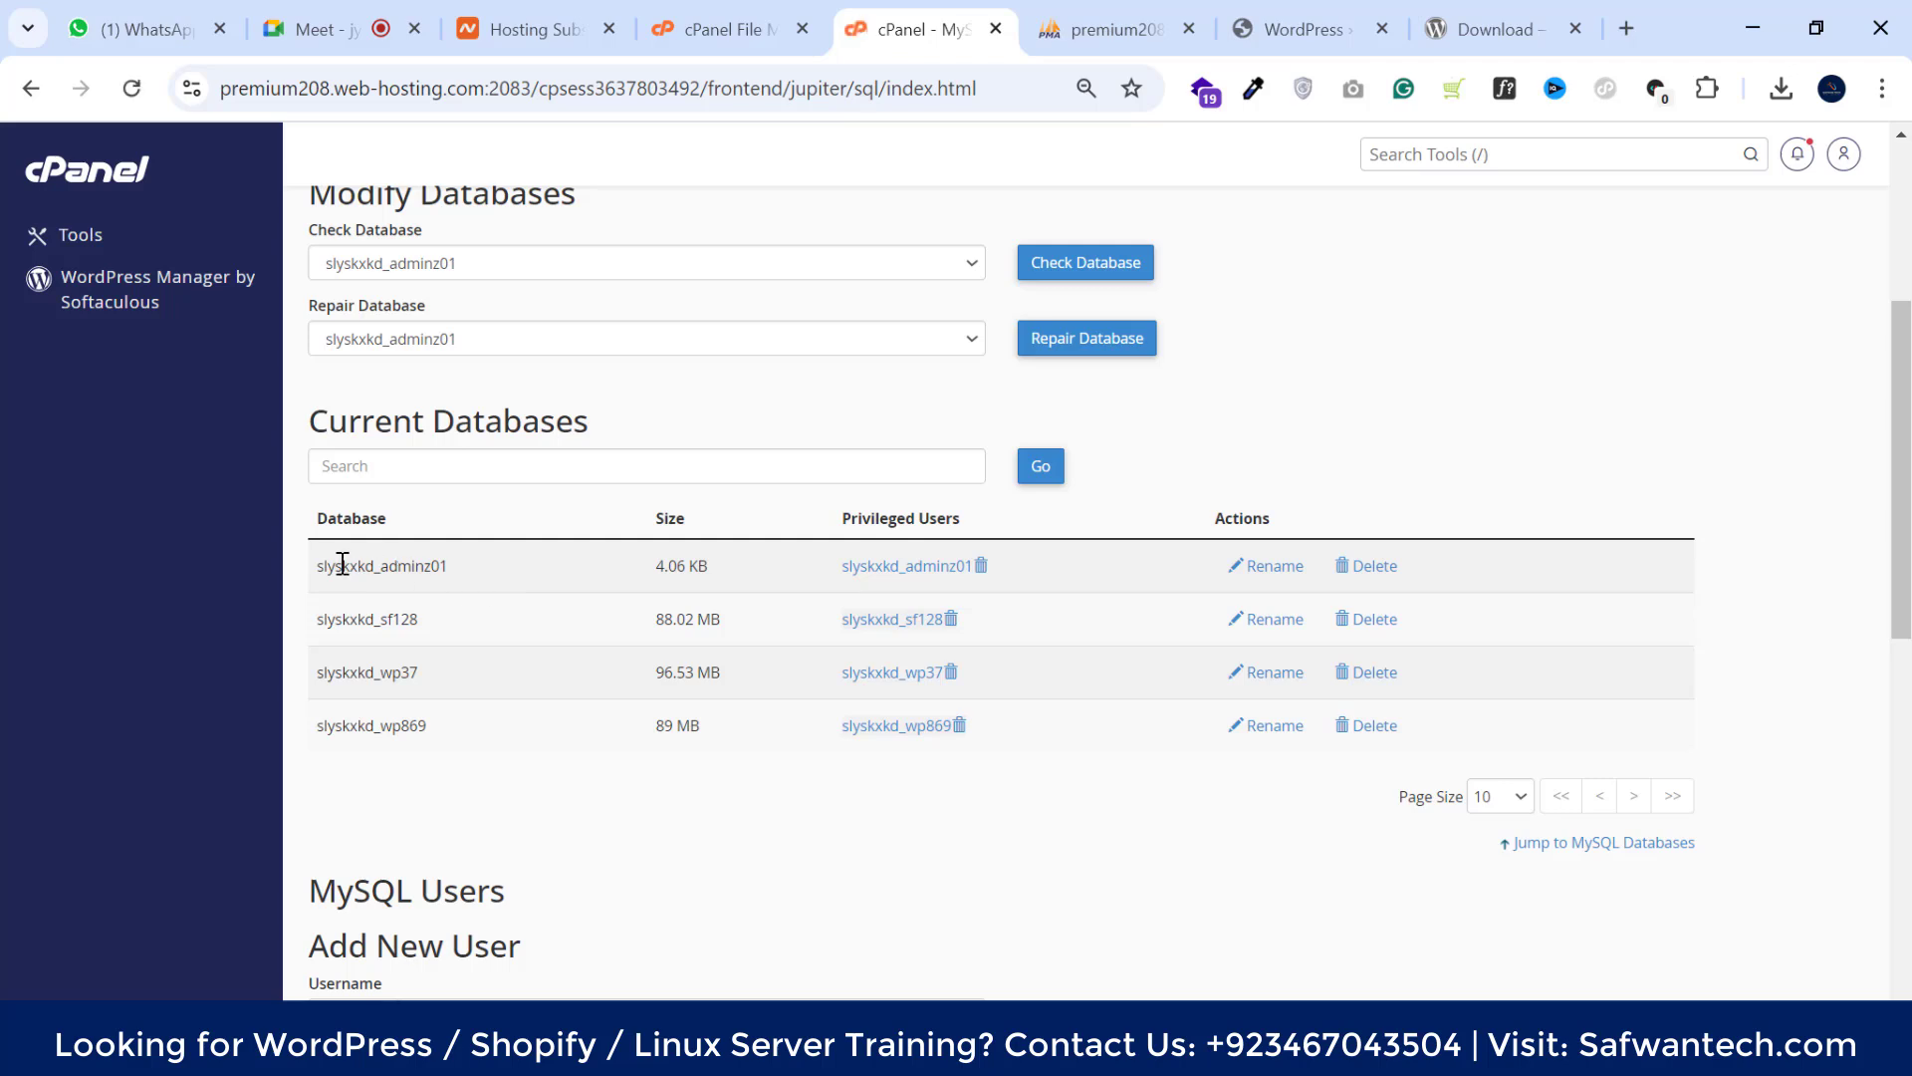
left_click_drag(468, 426, 610, 432)
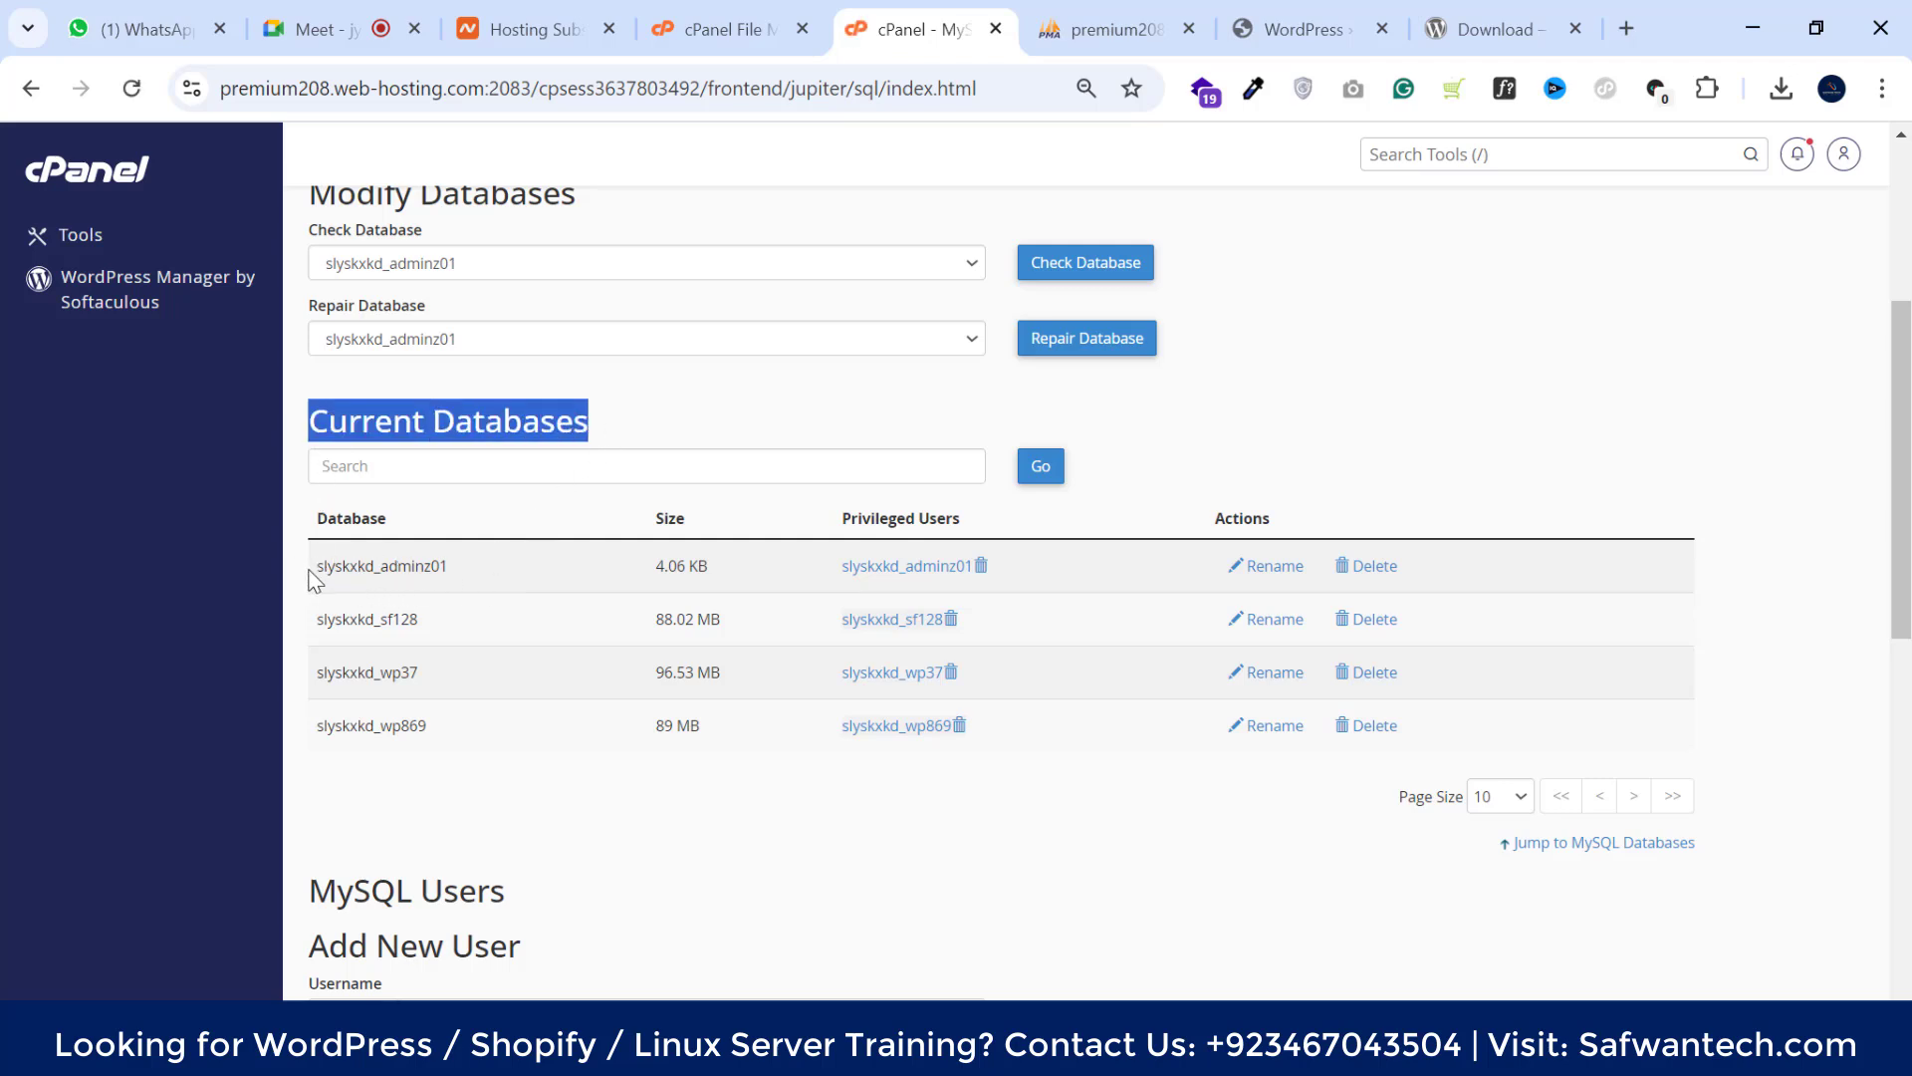
Copy the admin database user name from Current Users and return to the WordPress form
left_click_drag(315, 581, 463, 577)
scroll(470, 577, "down", 10)
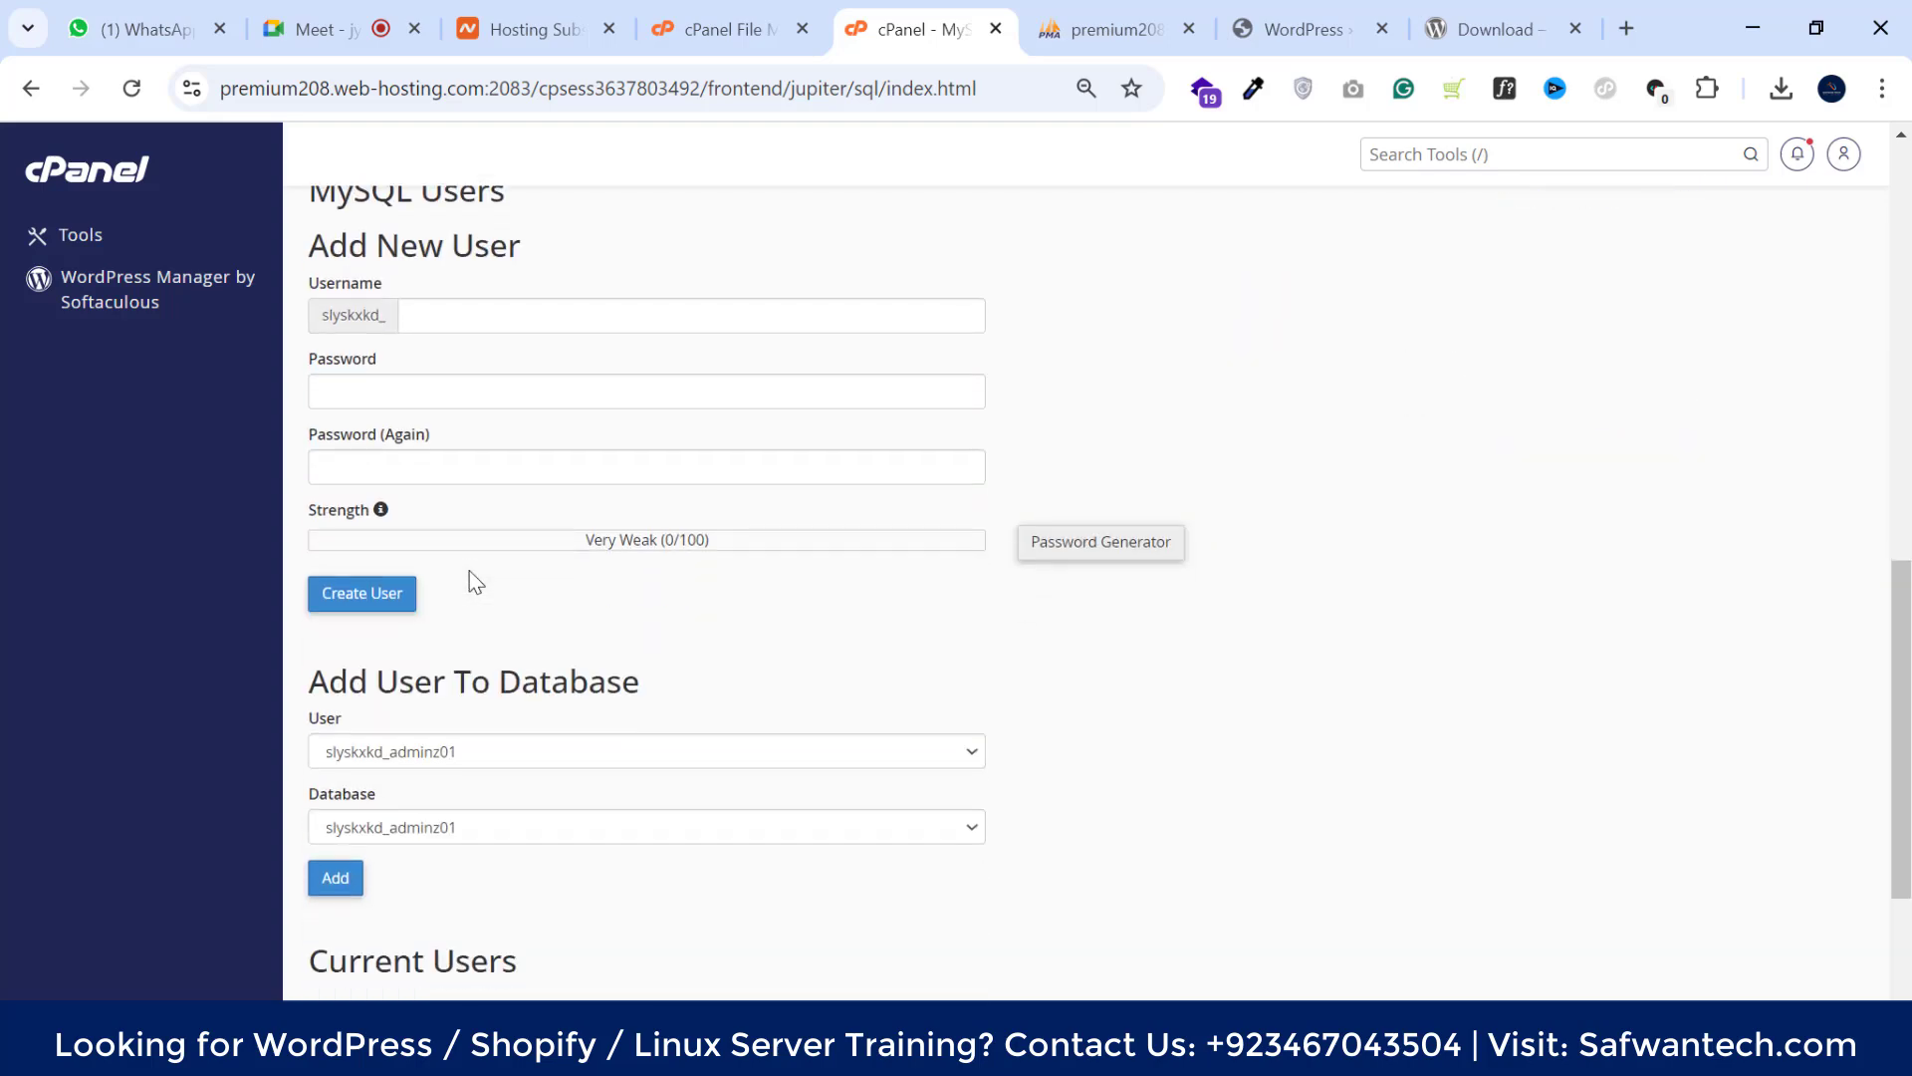
left_click_drag(456, 704, 482, 749)
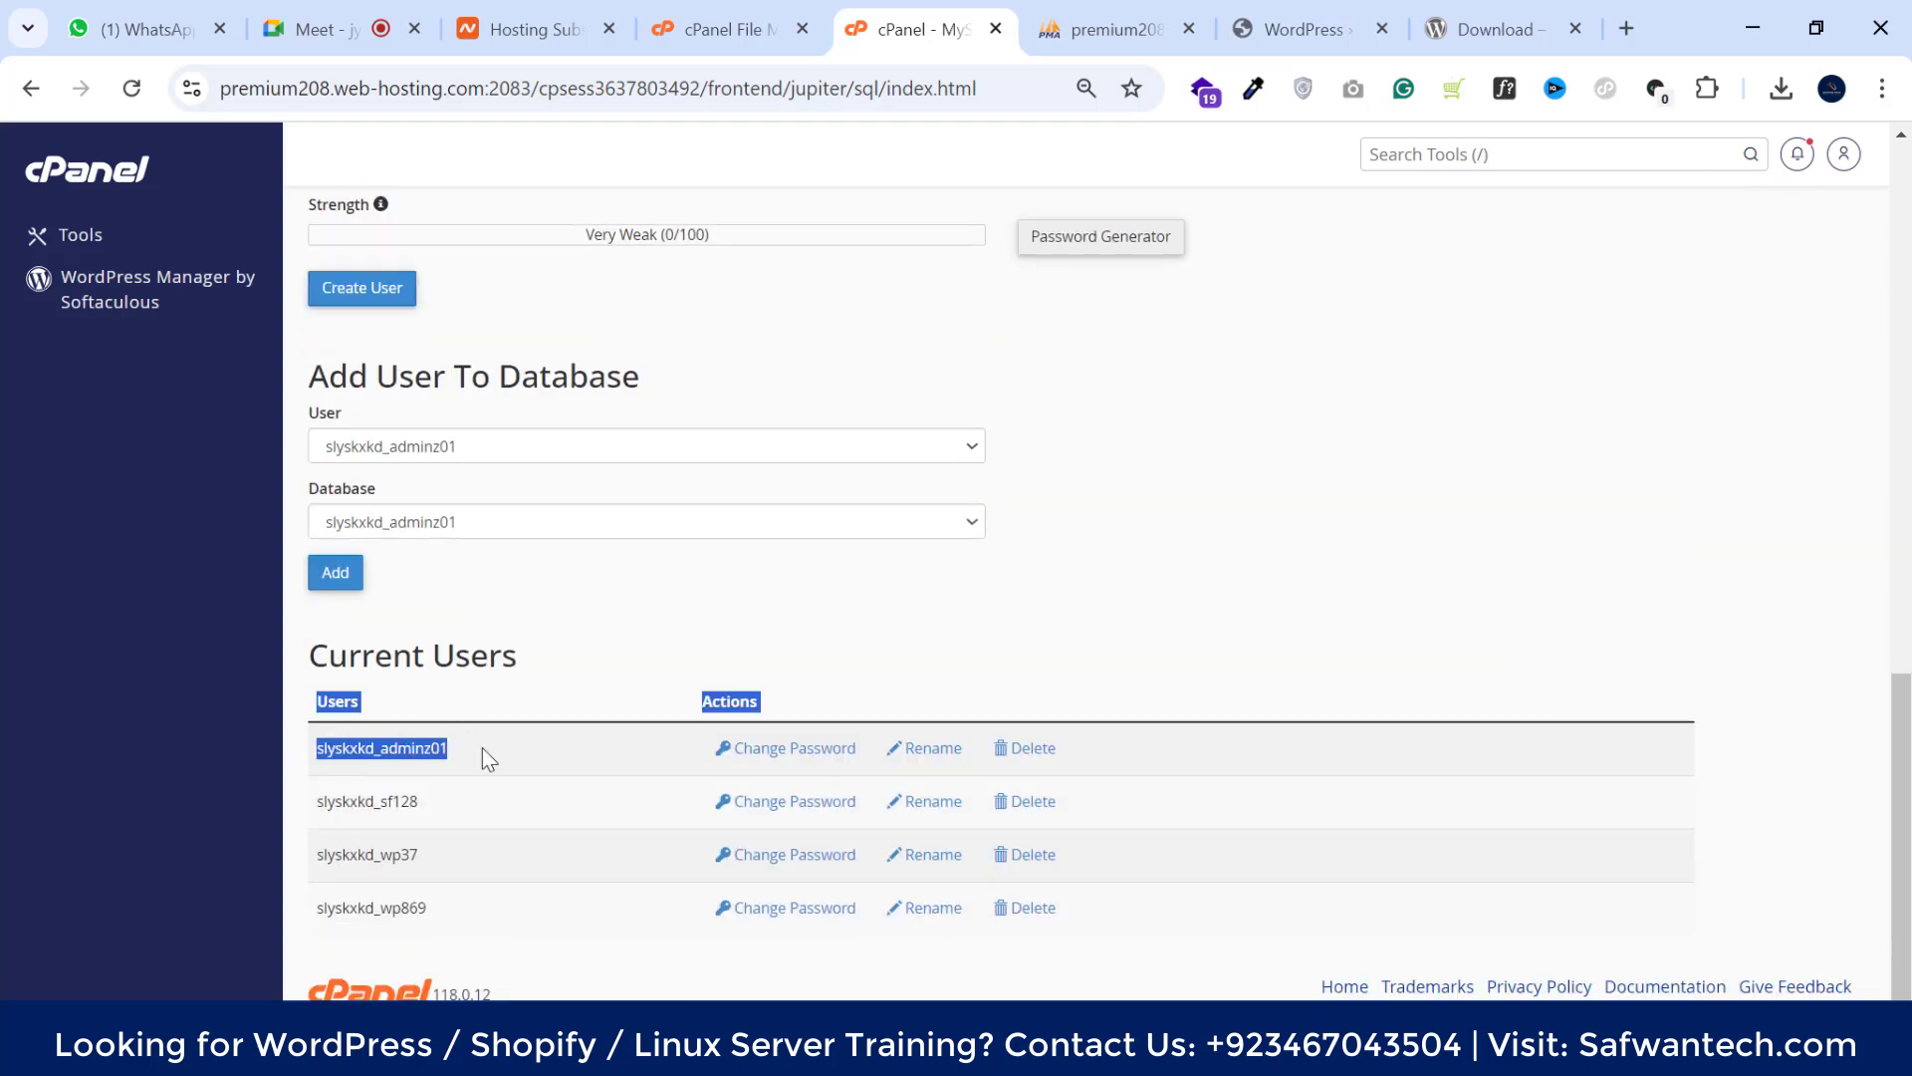
left_click(394, 746)
double_click(391, 750)
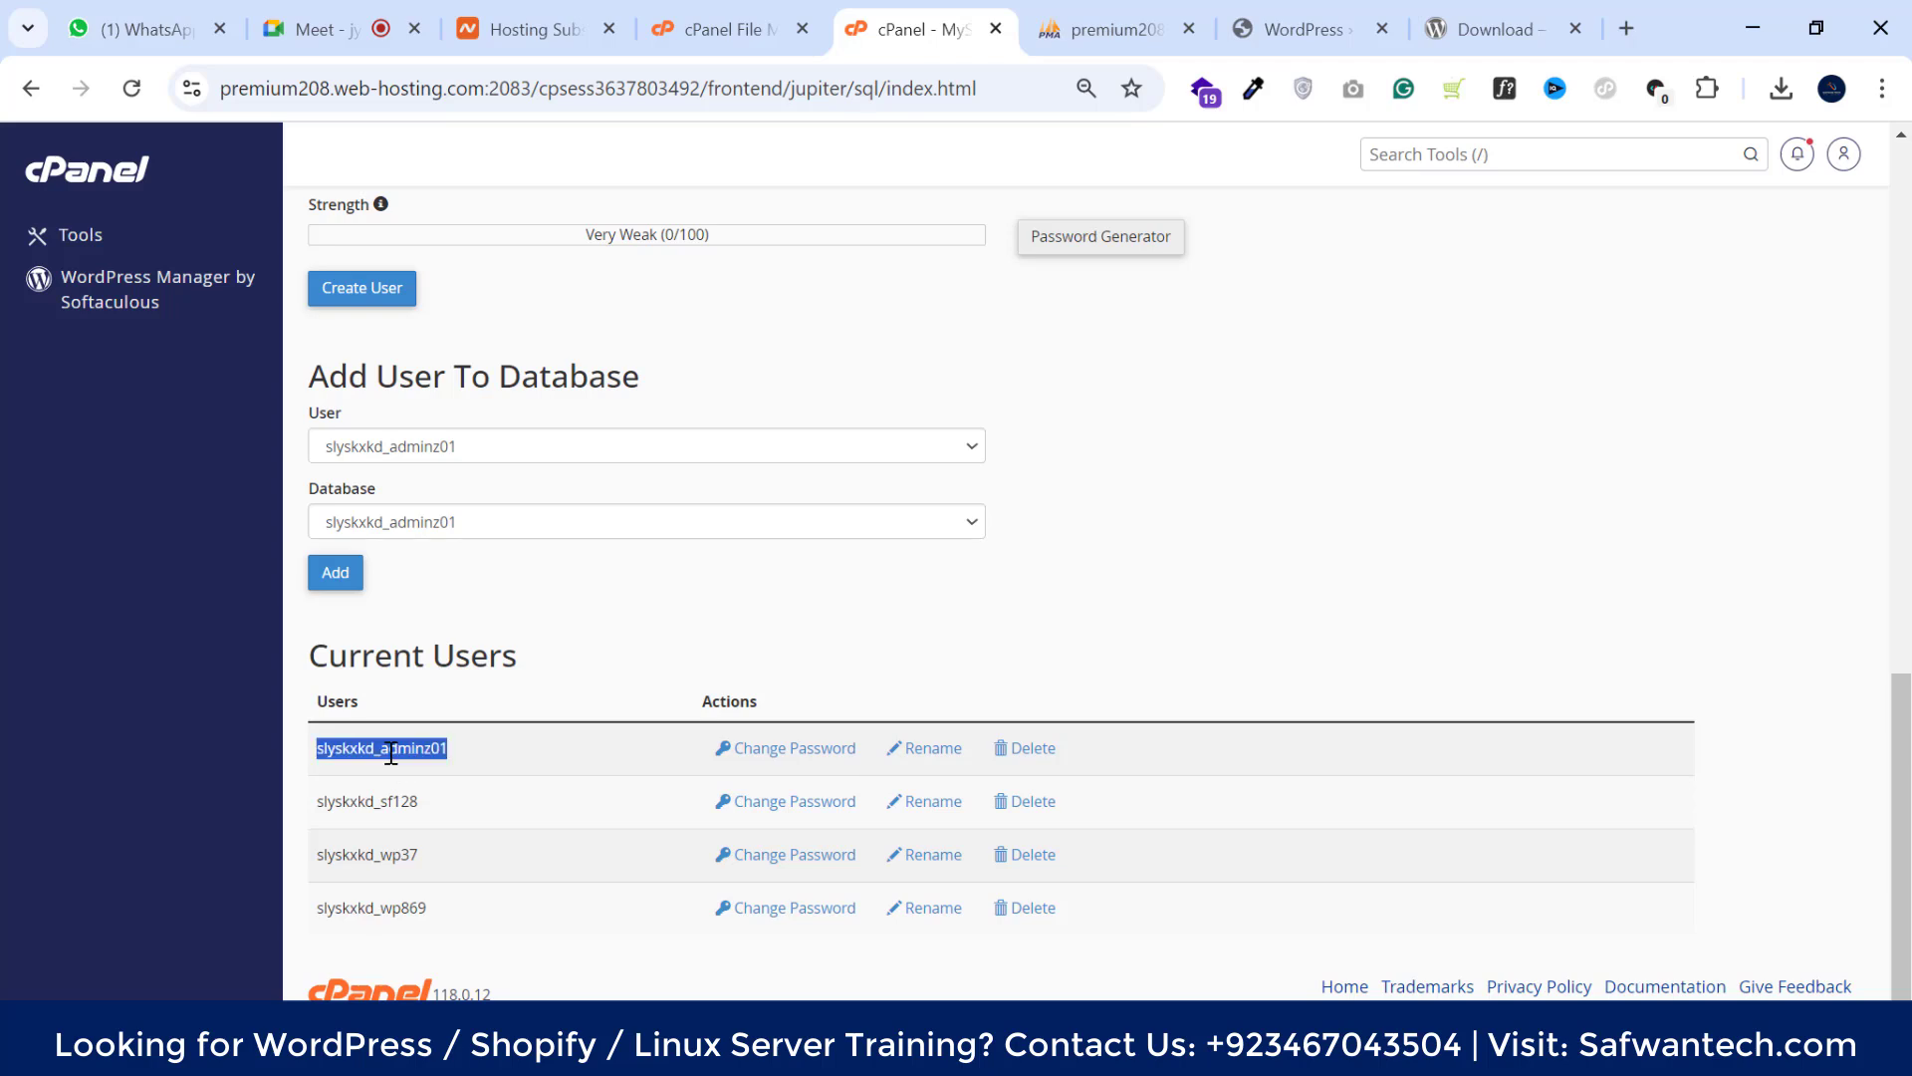
right_click(392, 754)
left_click(455, 468)
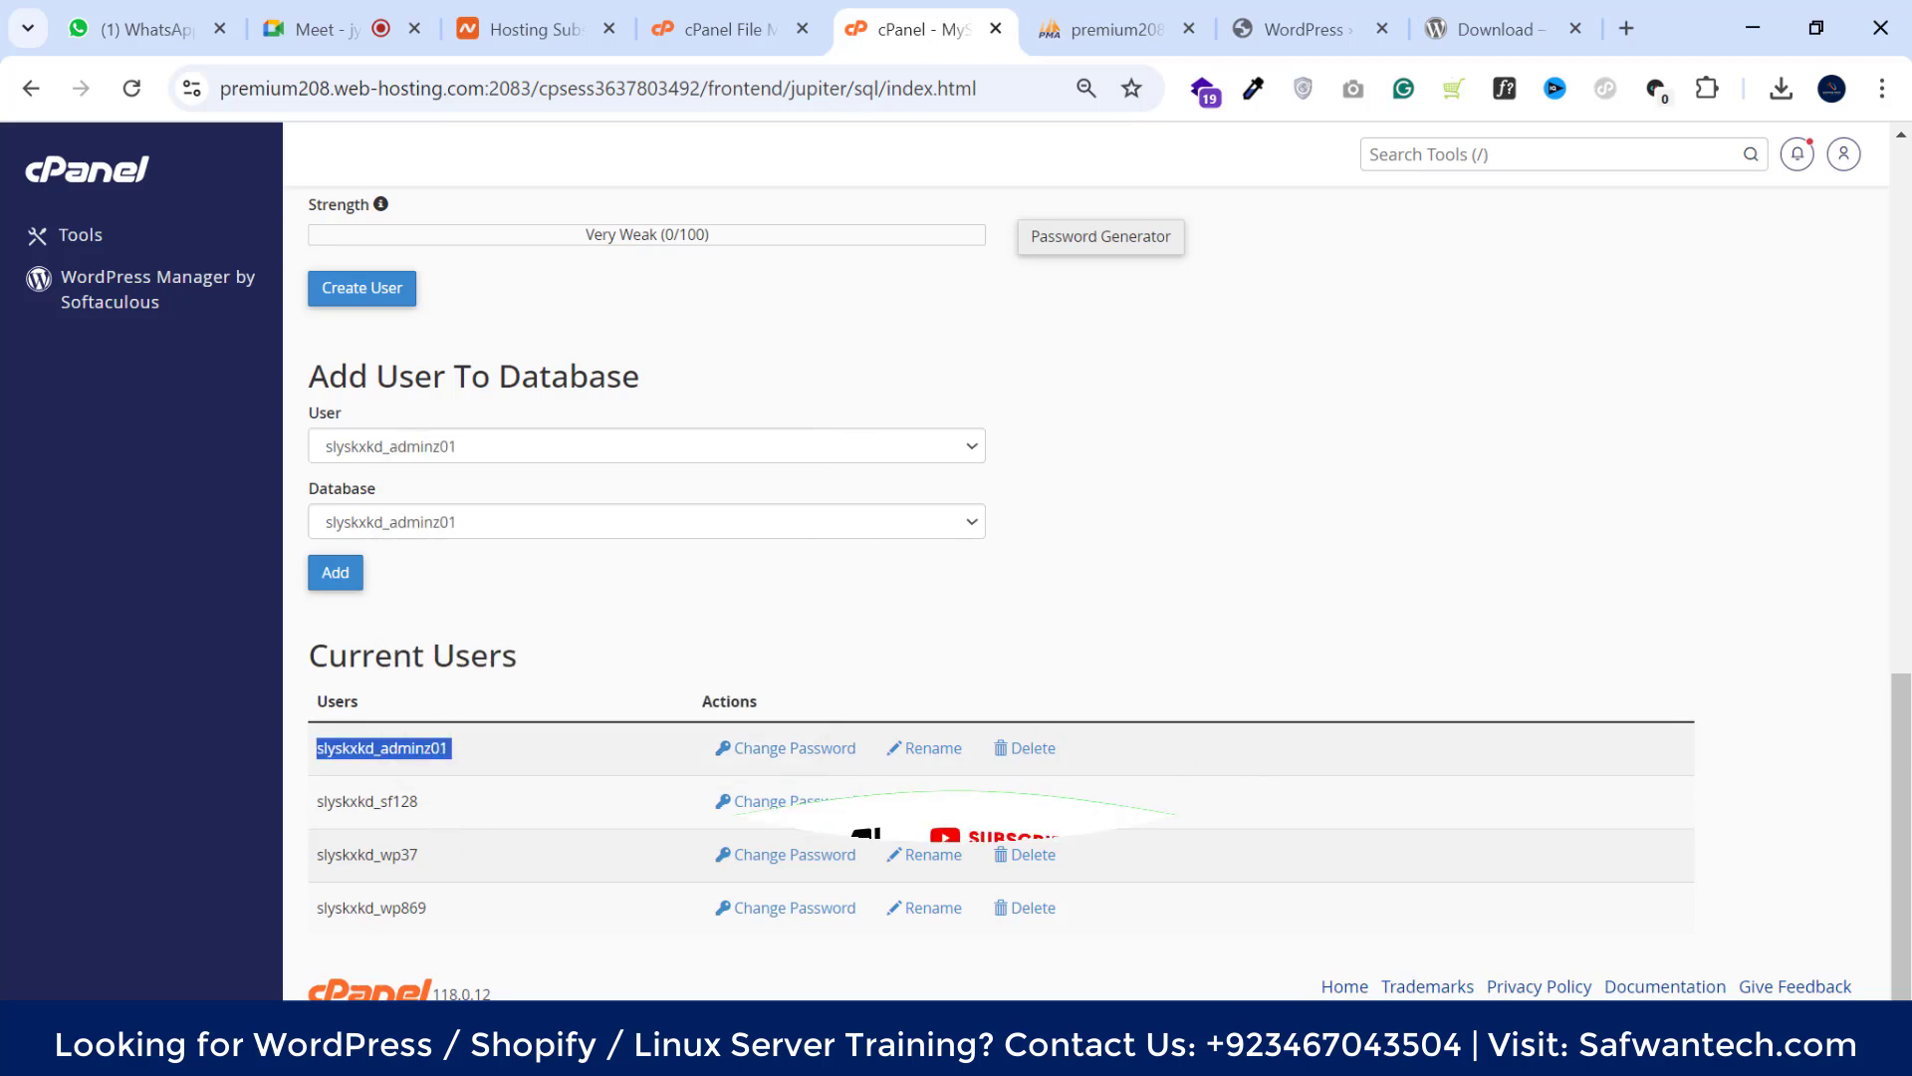
left_click(1294, 956)
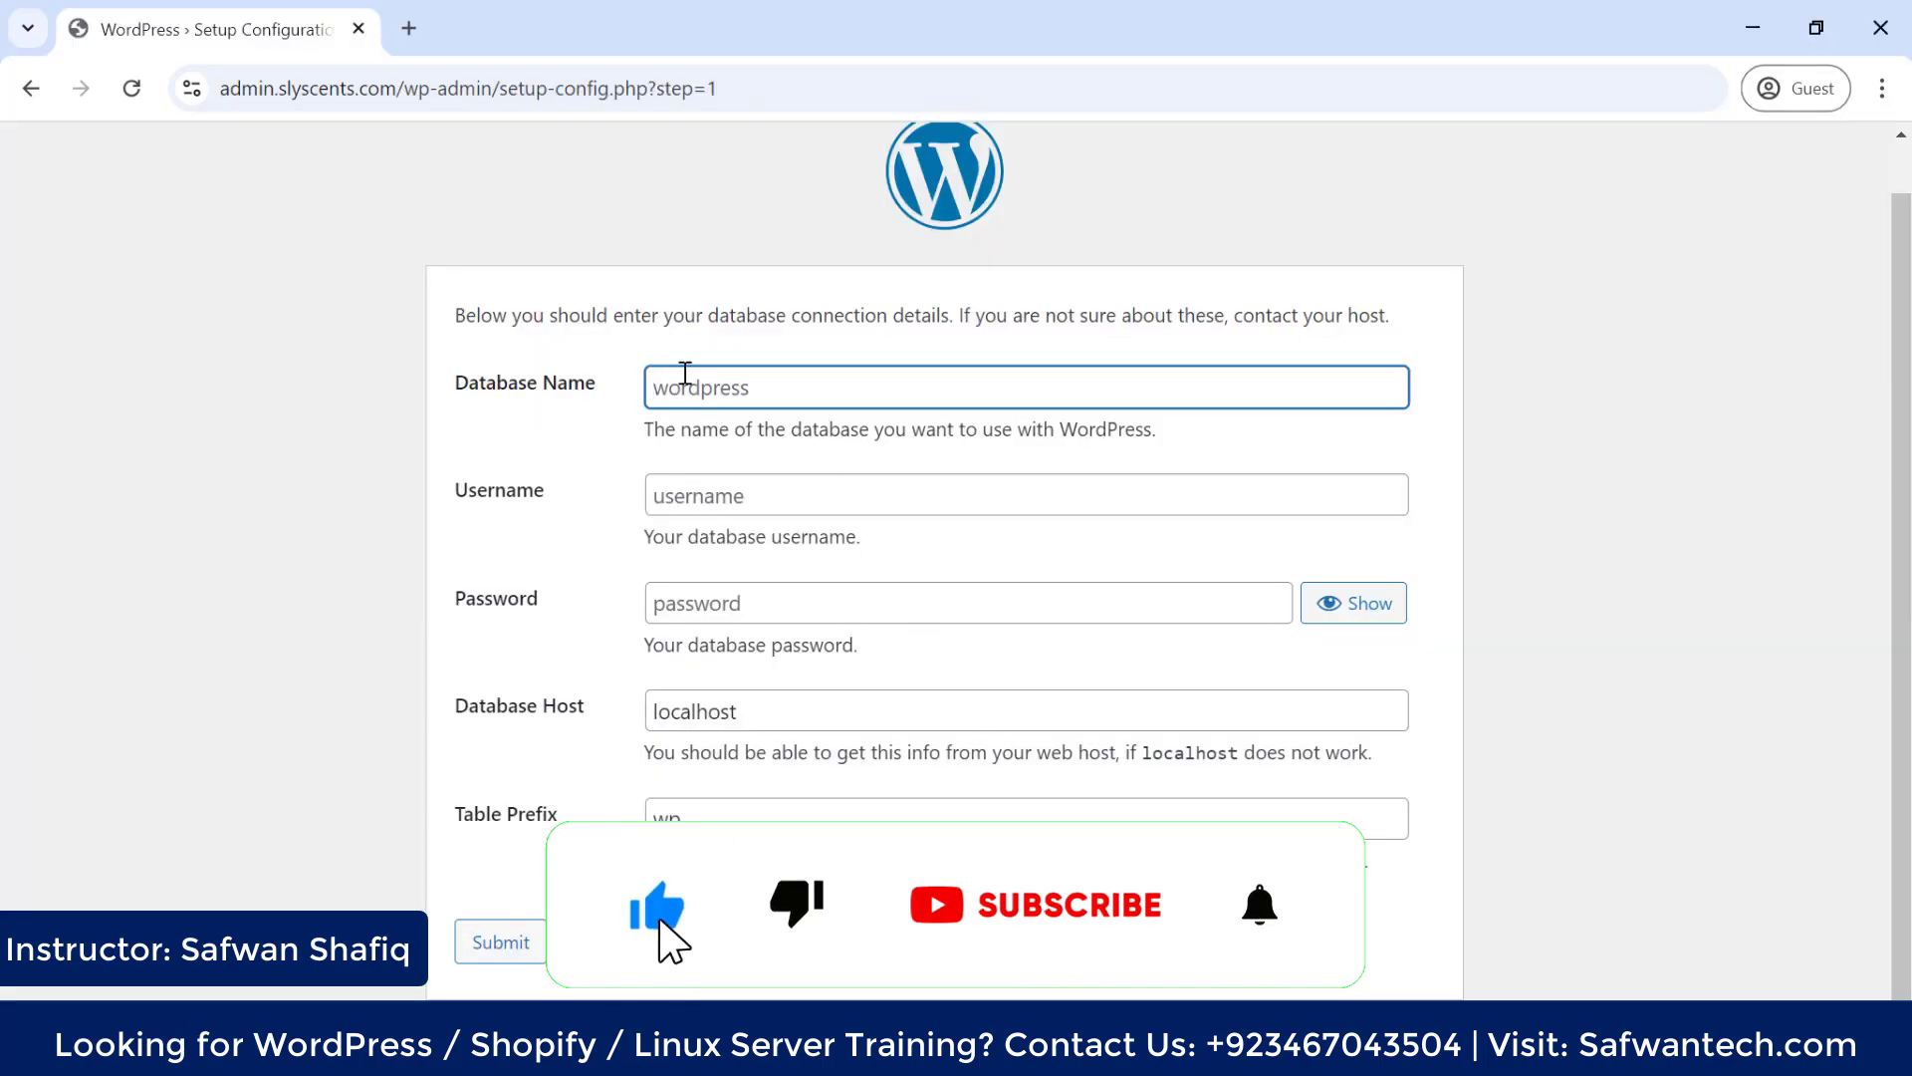
Paste the database name and admin database user into their fields, trimming trailing spaces
right_click(688, 389)
left_click(737, 644)
key("BackSpace")
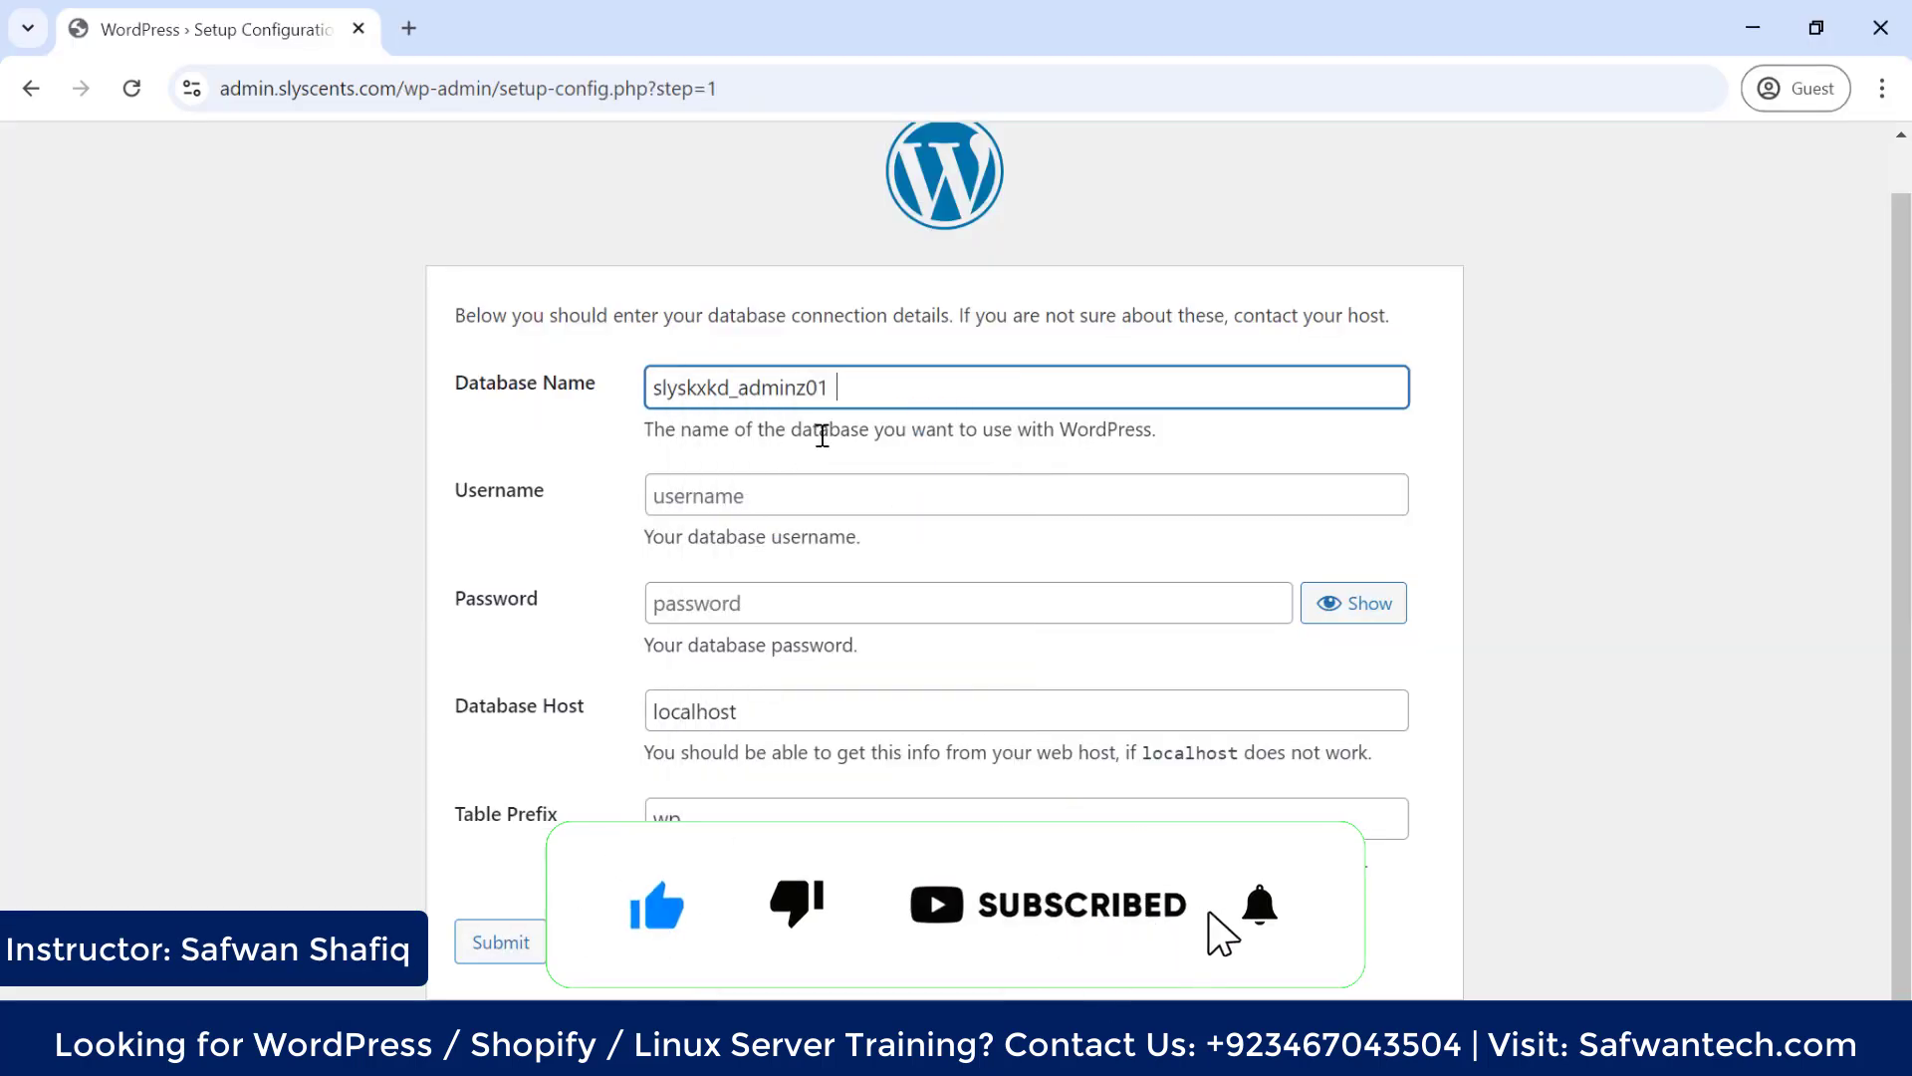
left_click(723, 496)
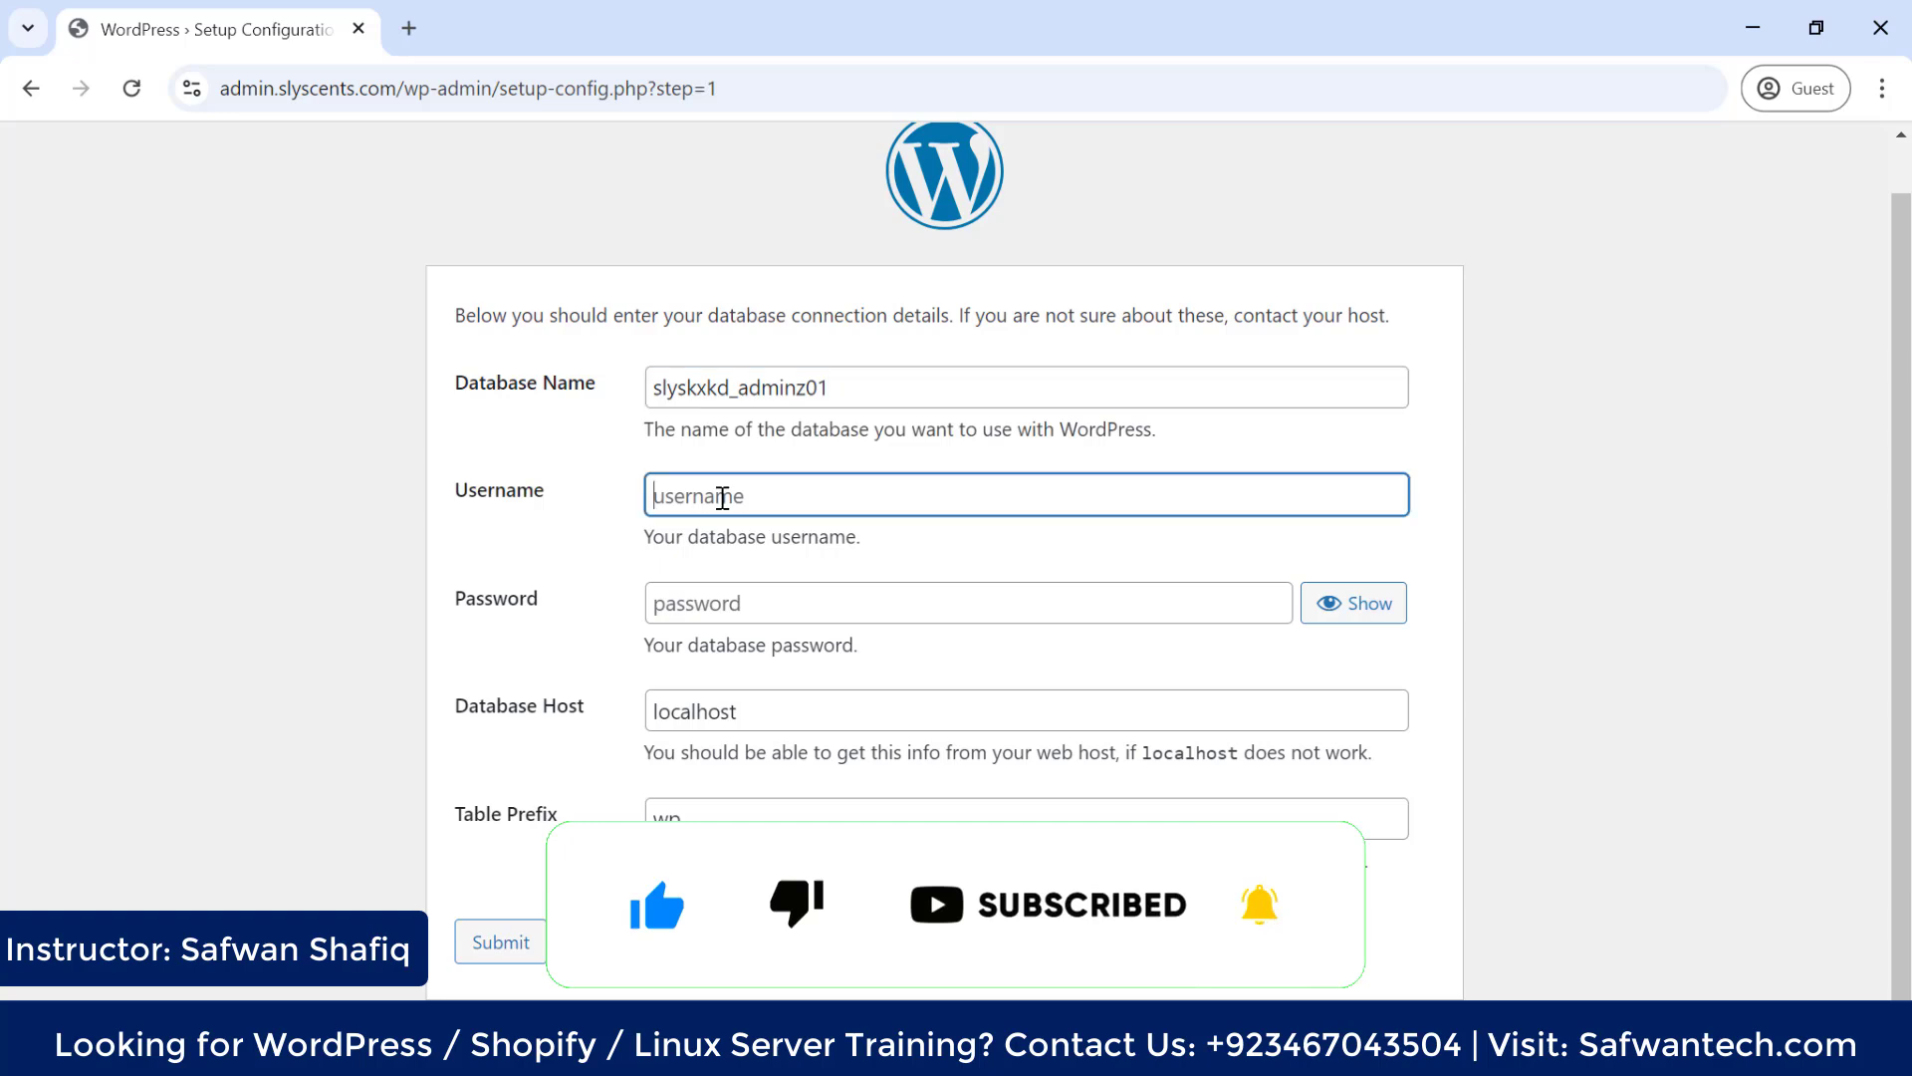
right_click(723, 496)
left_click(737, 768)
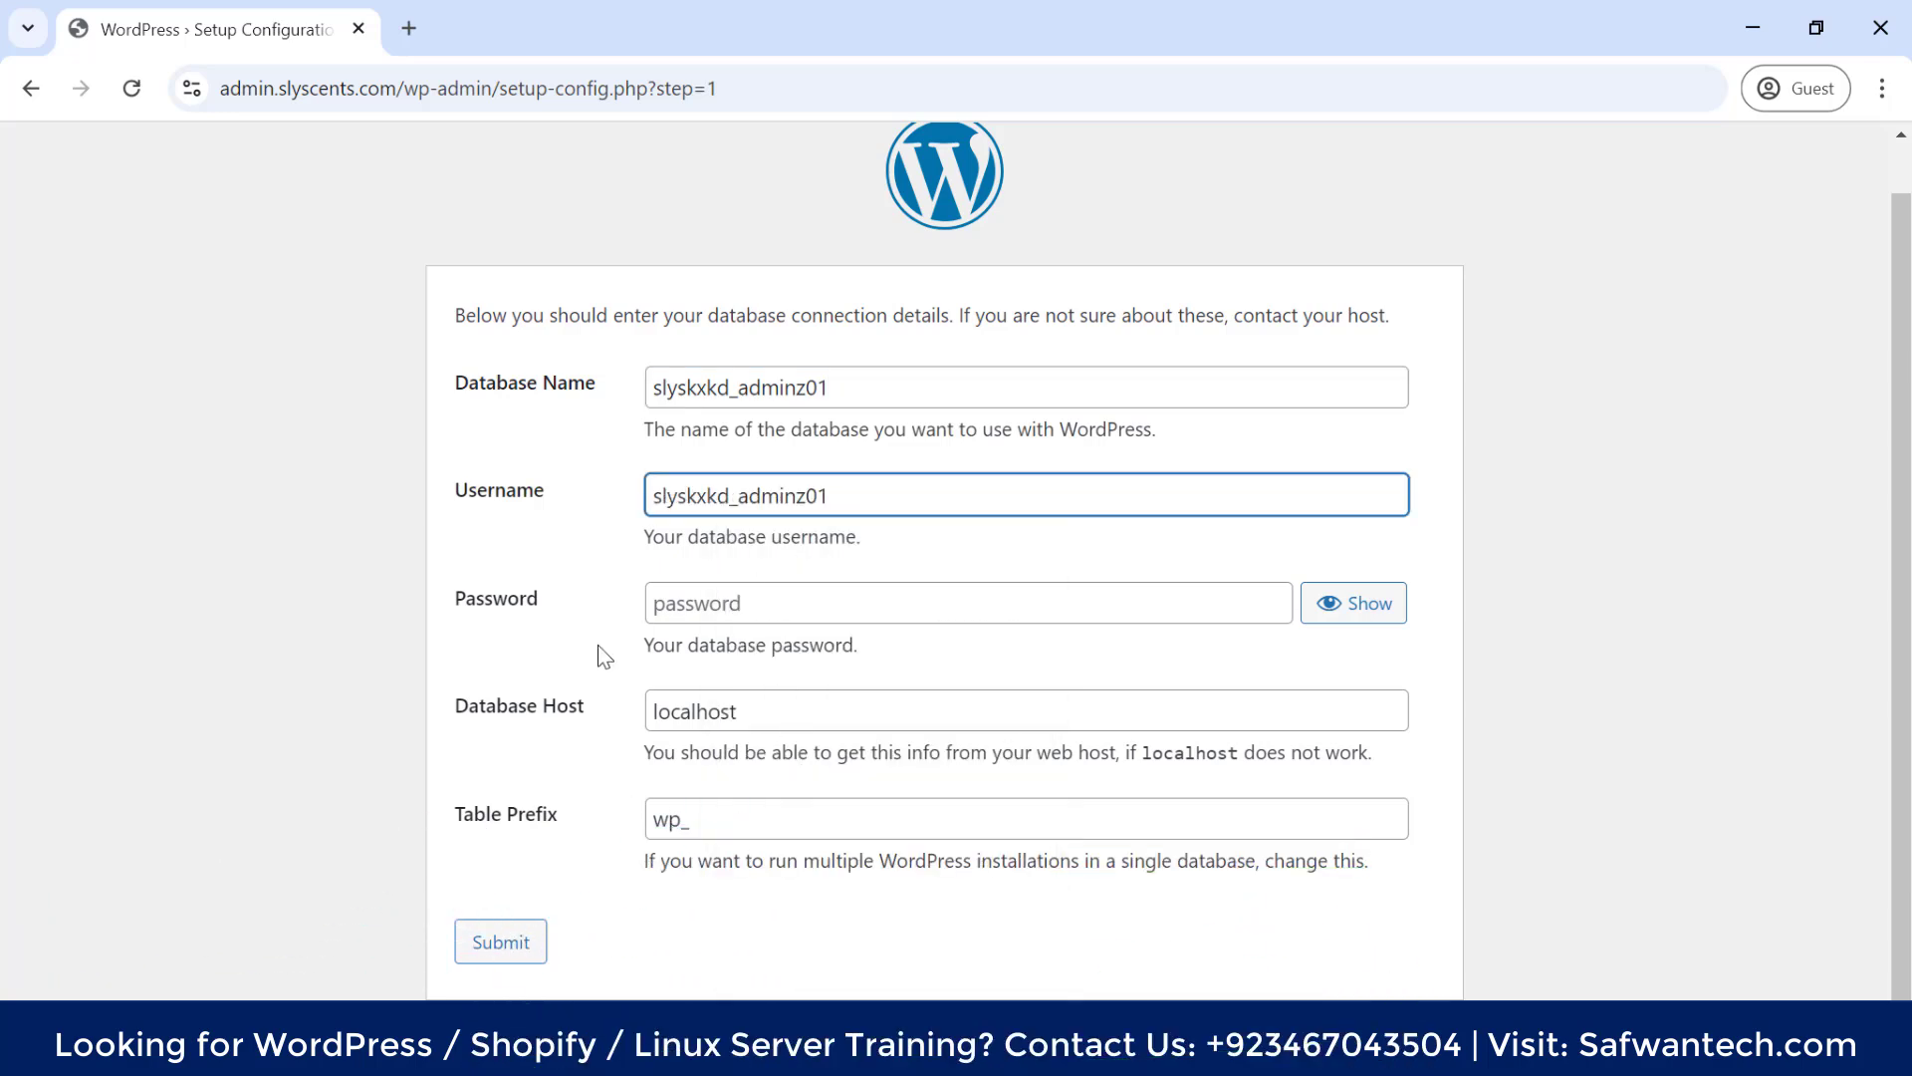
key("BackSpace")
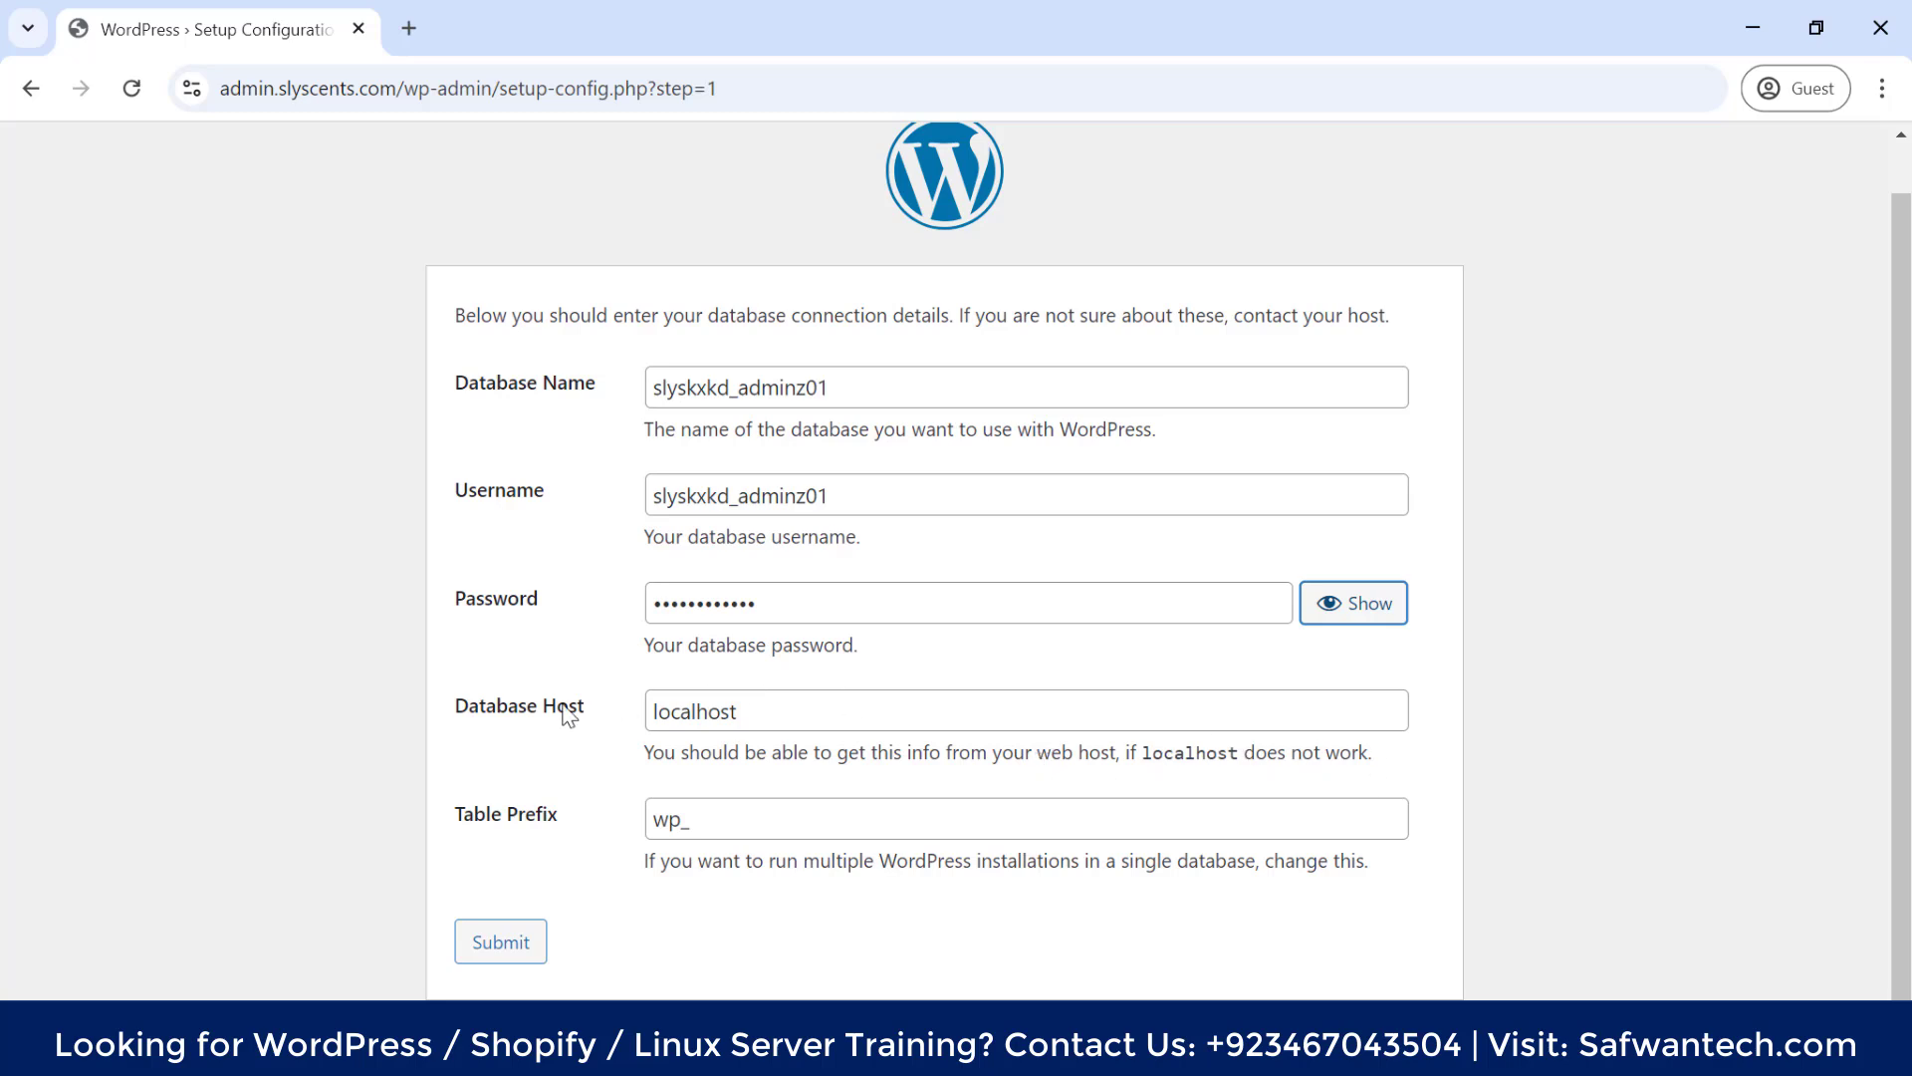
Keep localhost as Database Host and change Table Prefix from wp_ to ad_
left_click_drag(765, 711, 623, 721)
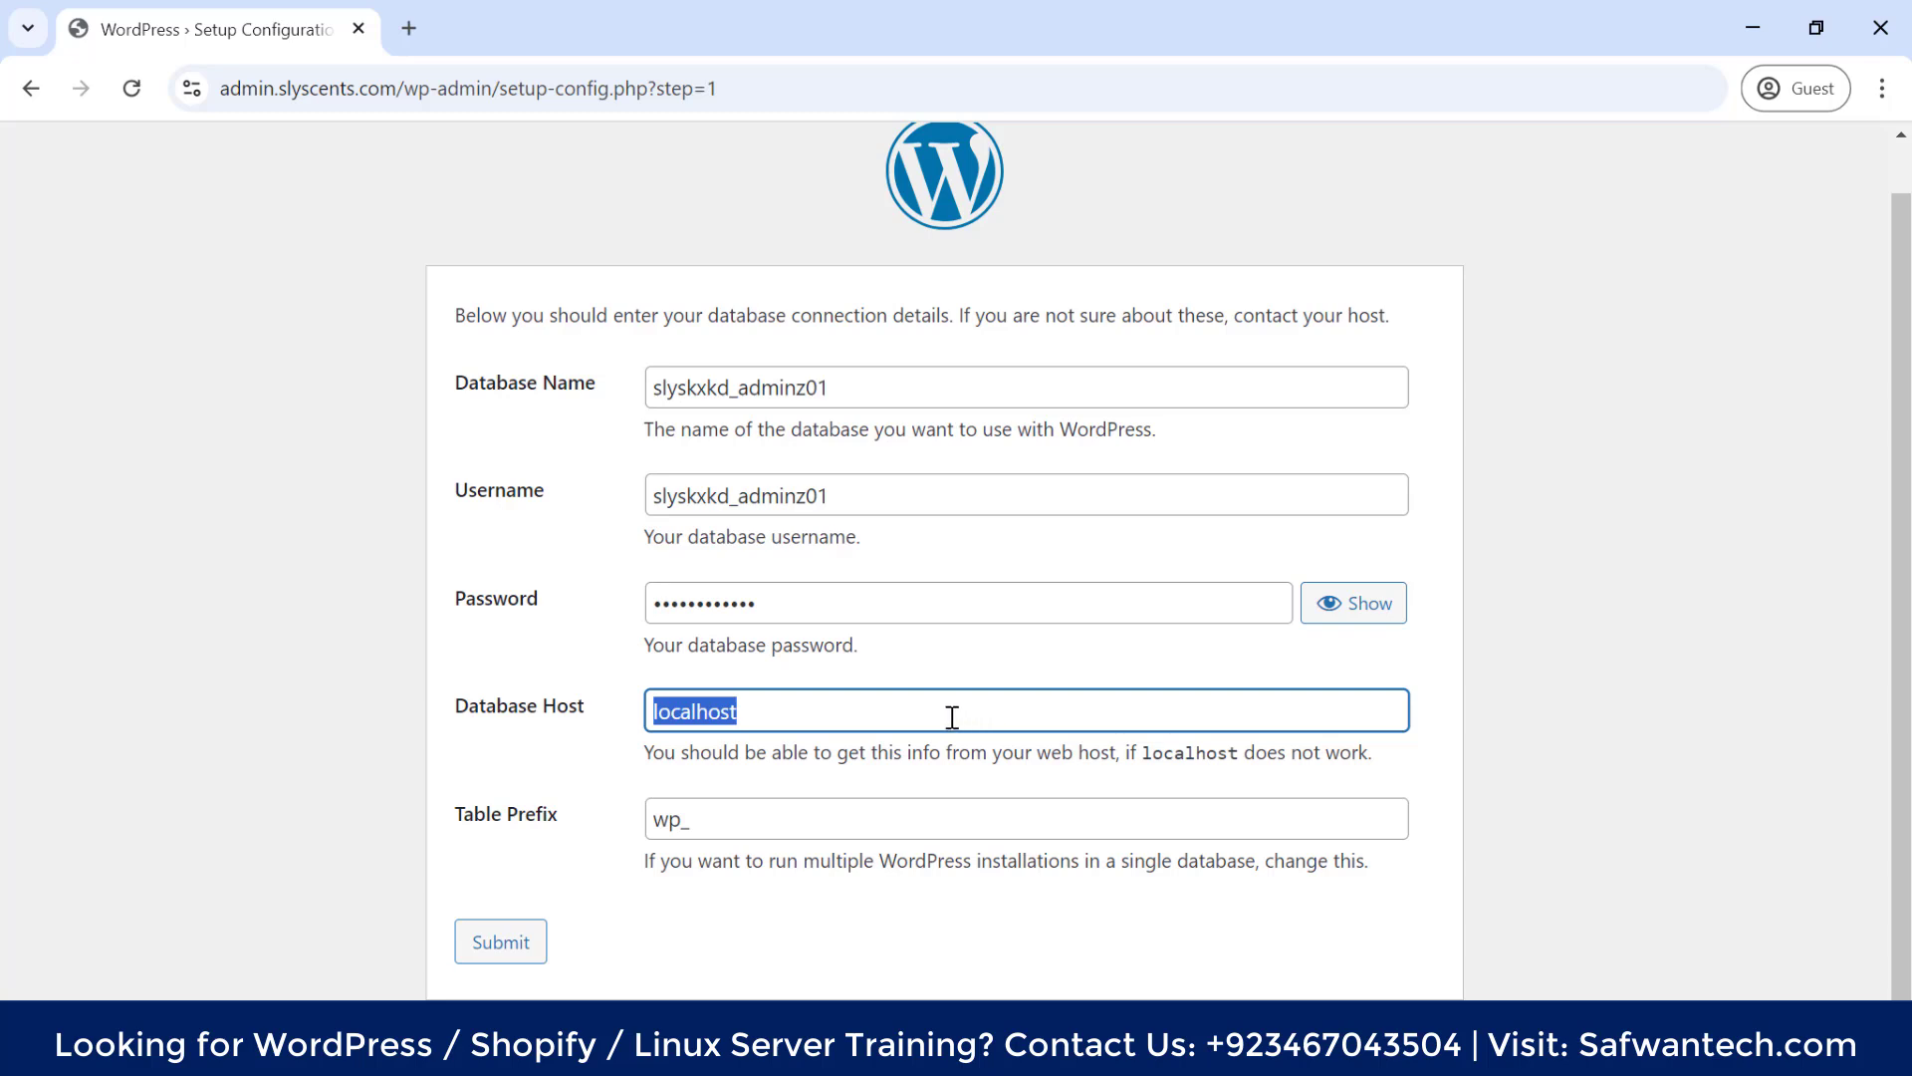
double_click(1185, 752)
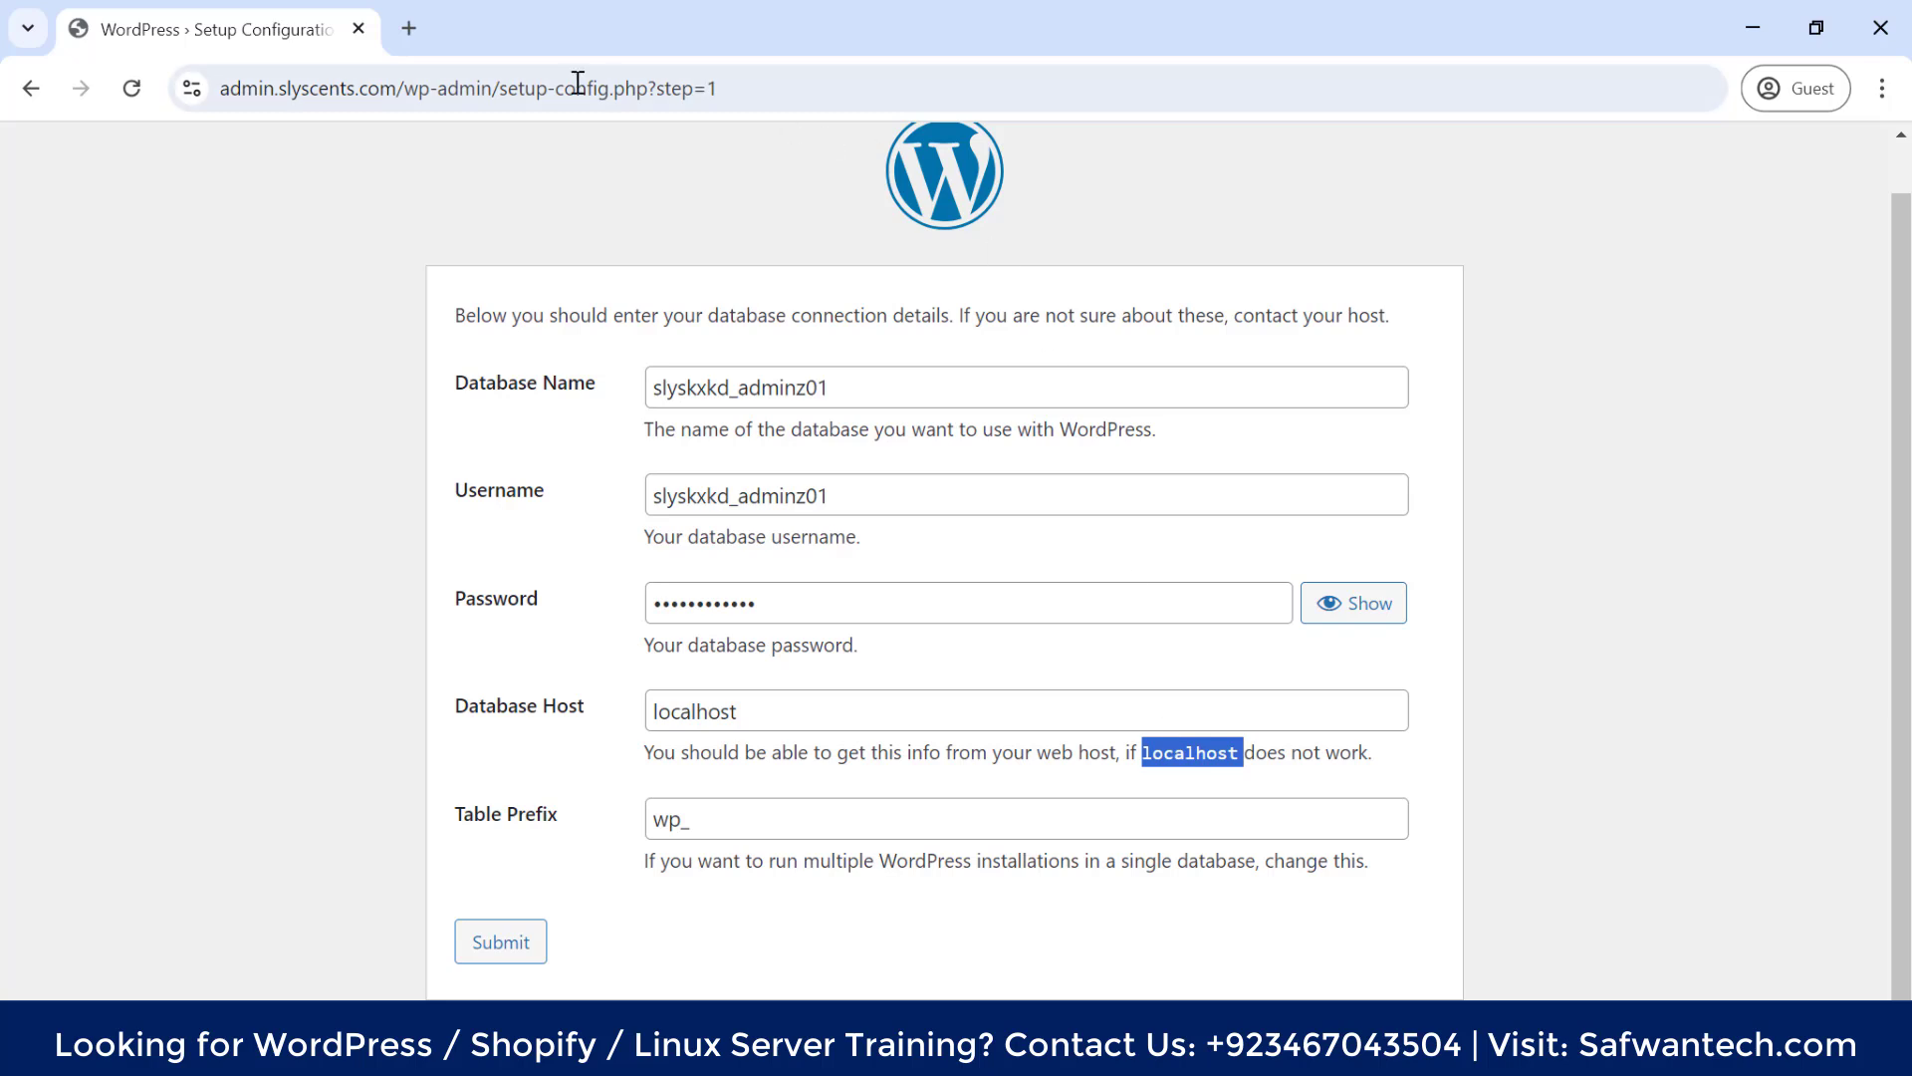
scroll(1022, 312, "up", 1)
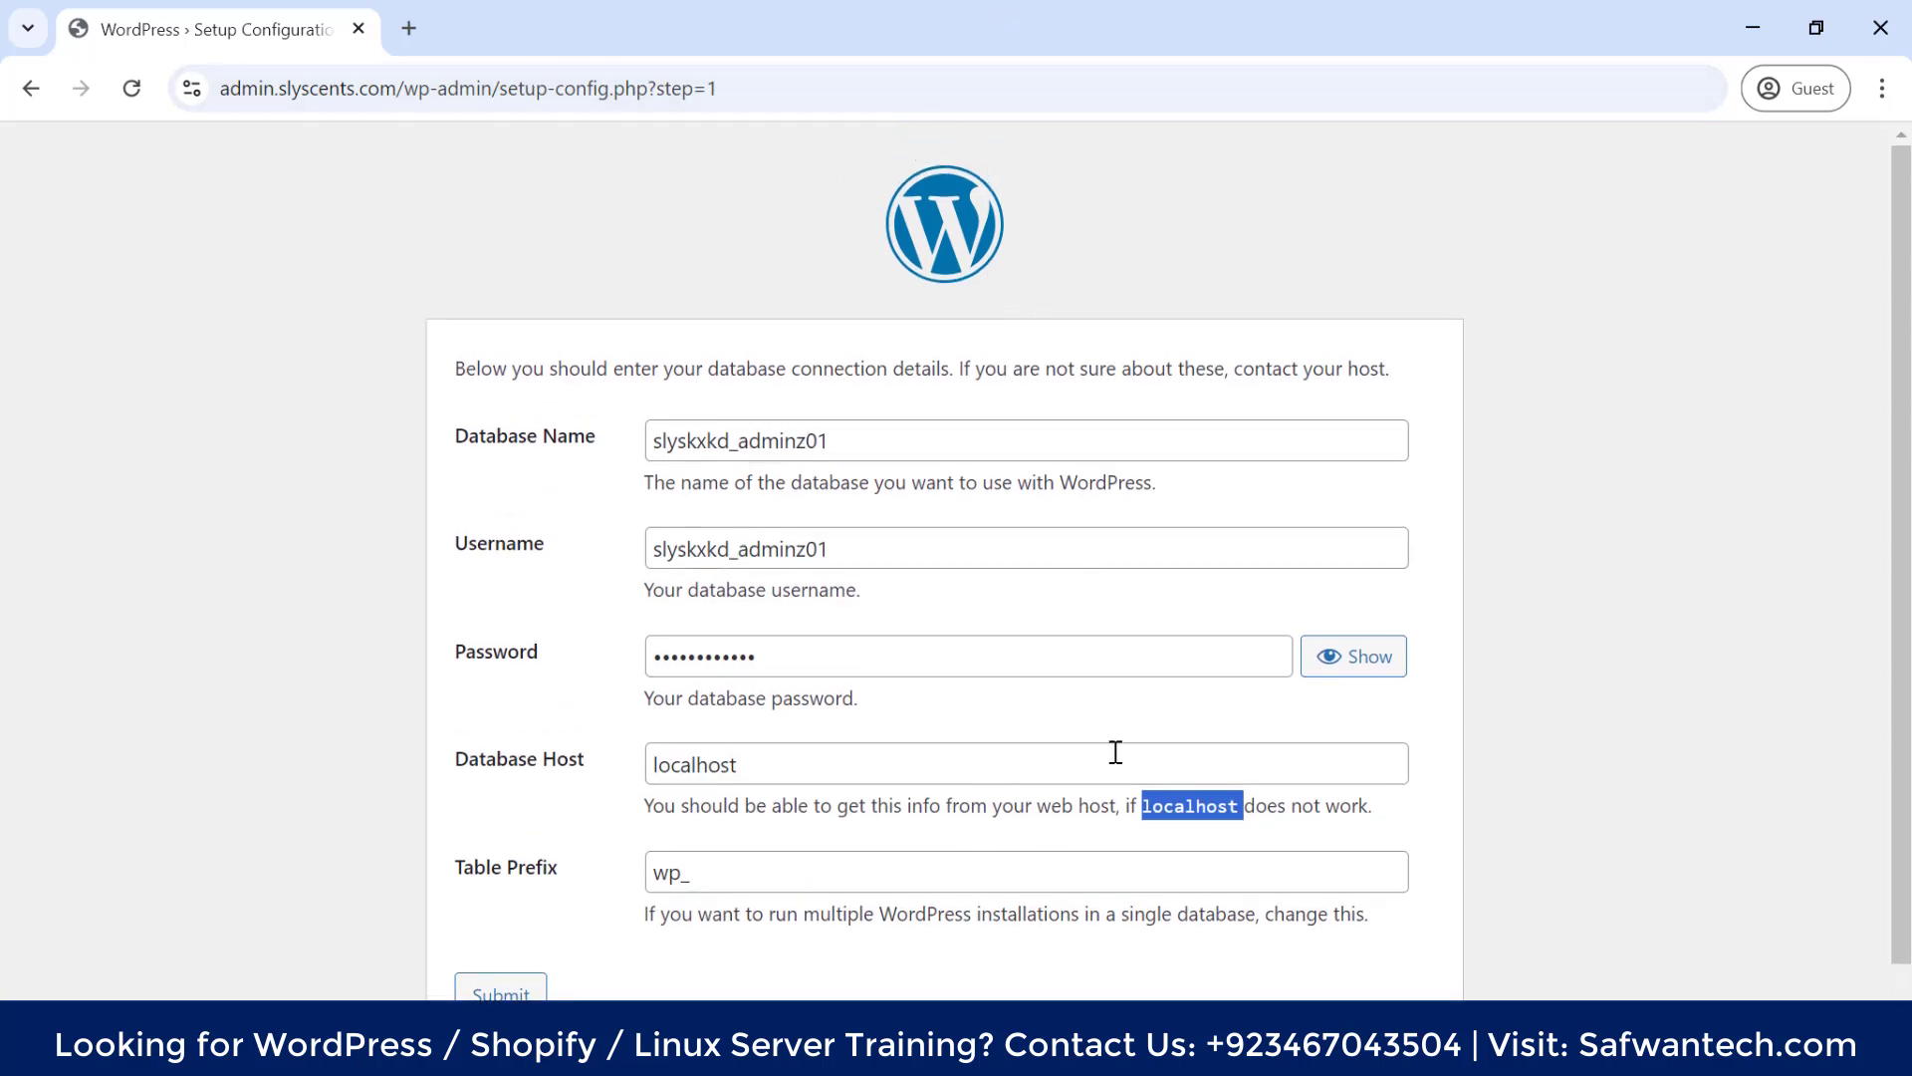
scroll(508, 805, "down", 1)
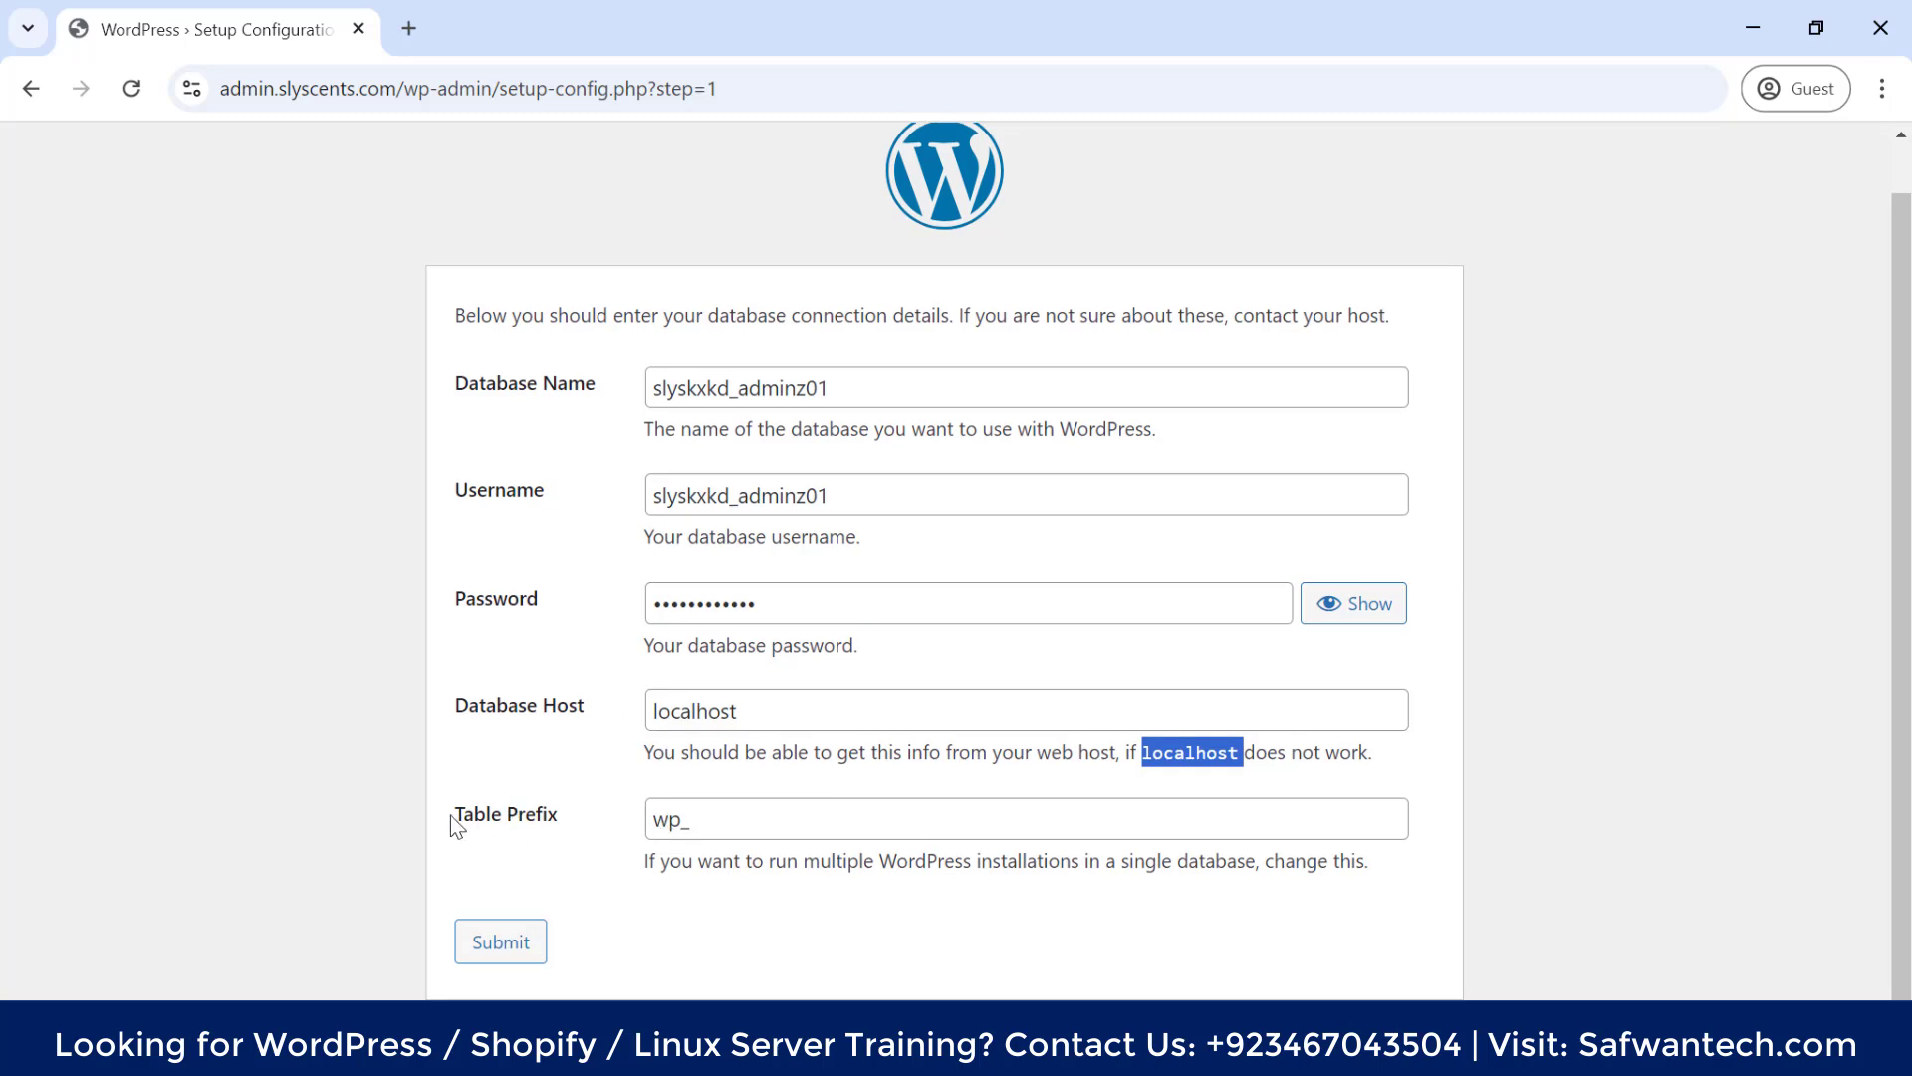
double_click(678, 820)
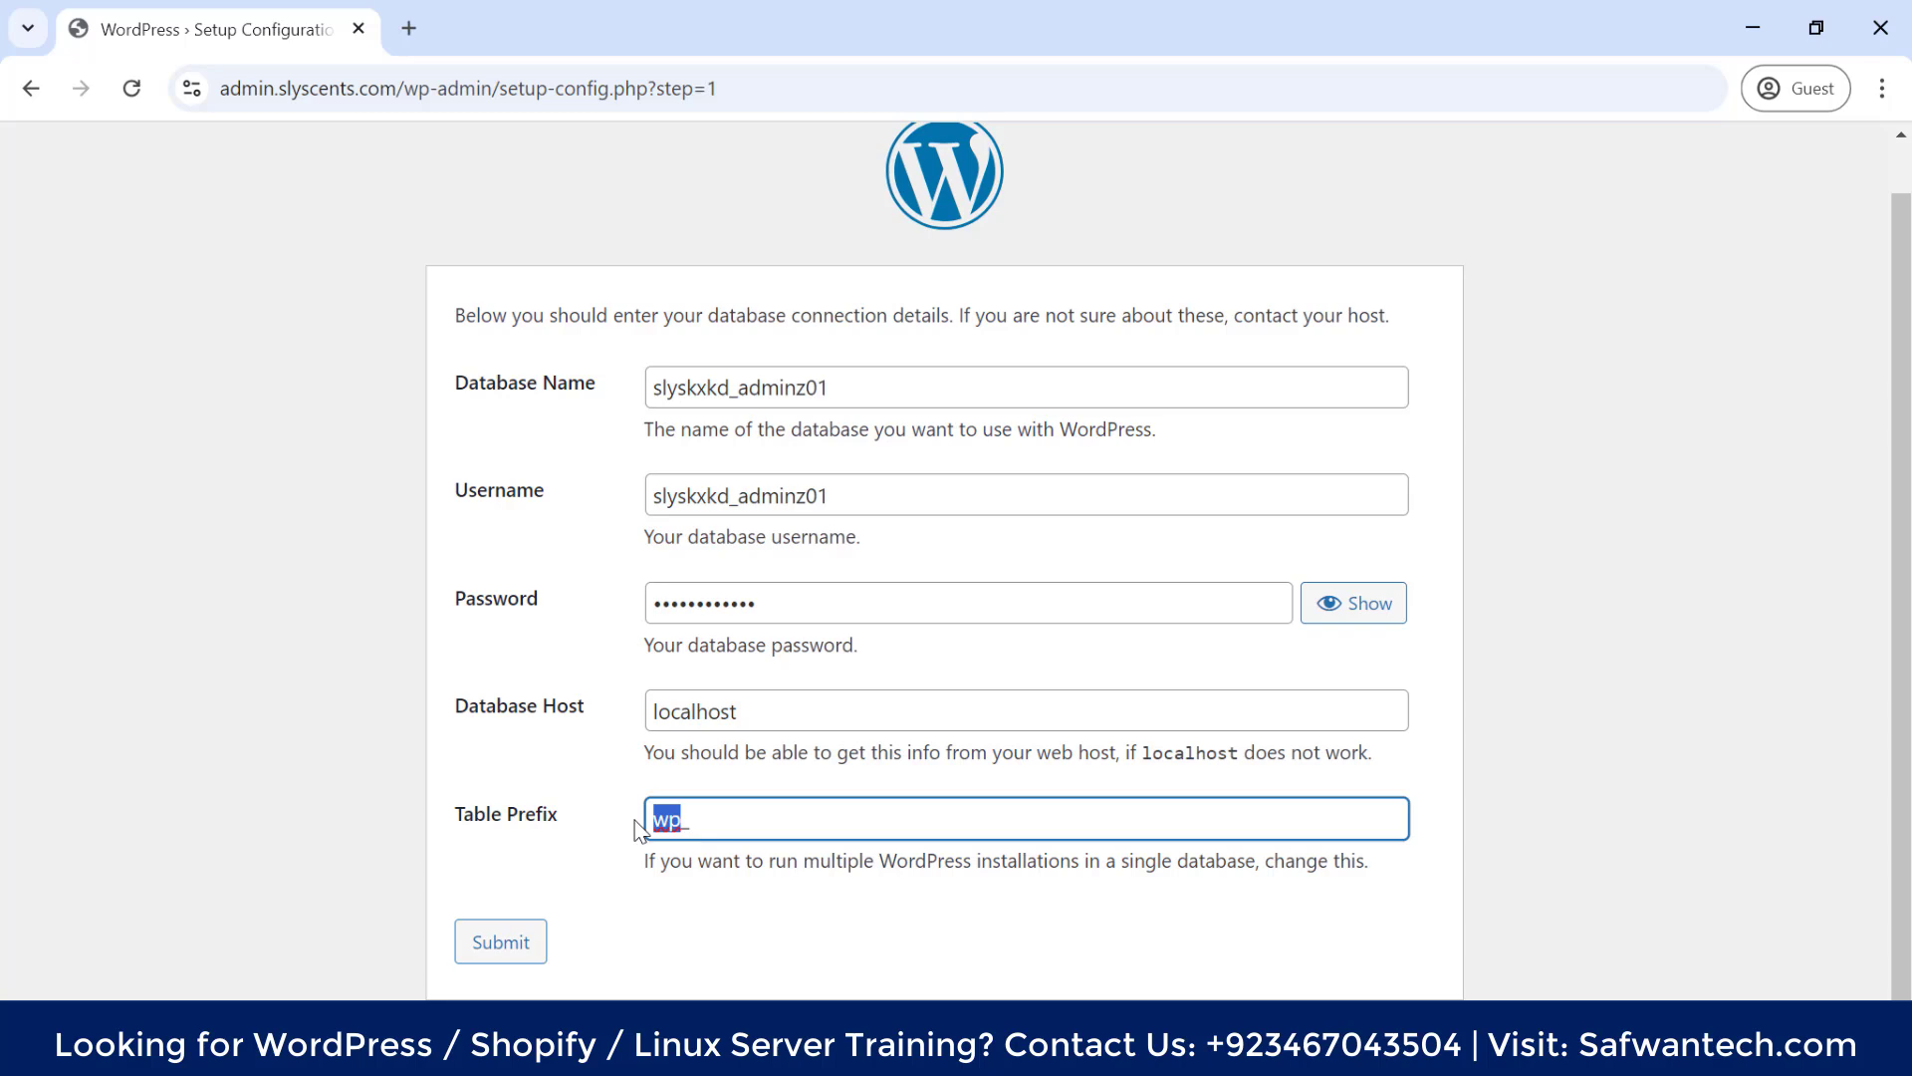
type("ad_")
Submit the database details, run the installer, and set site title Slyescents and the admin username
left_click(543, 938)
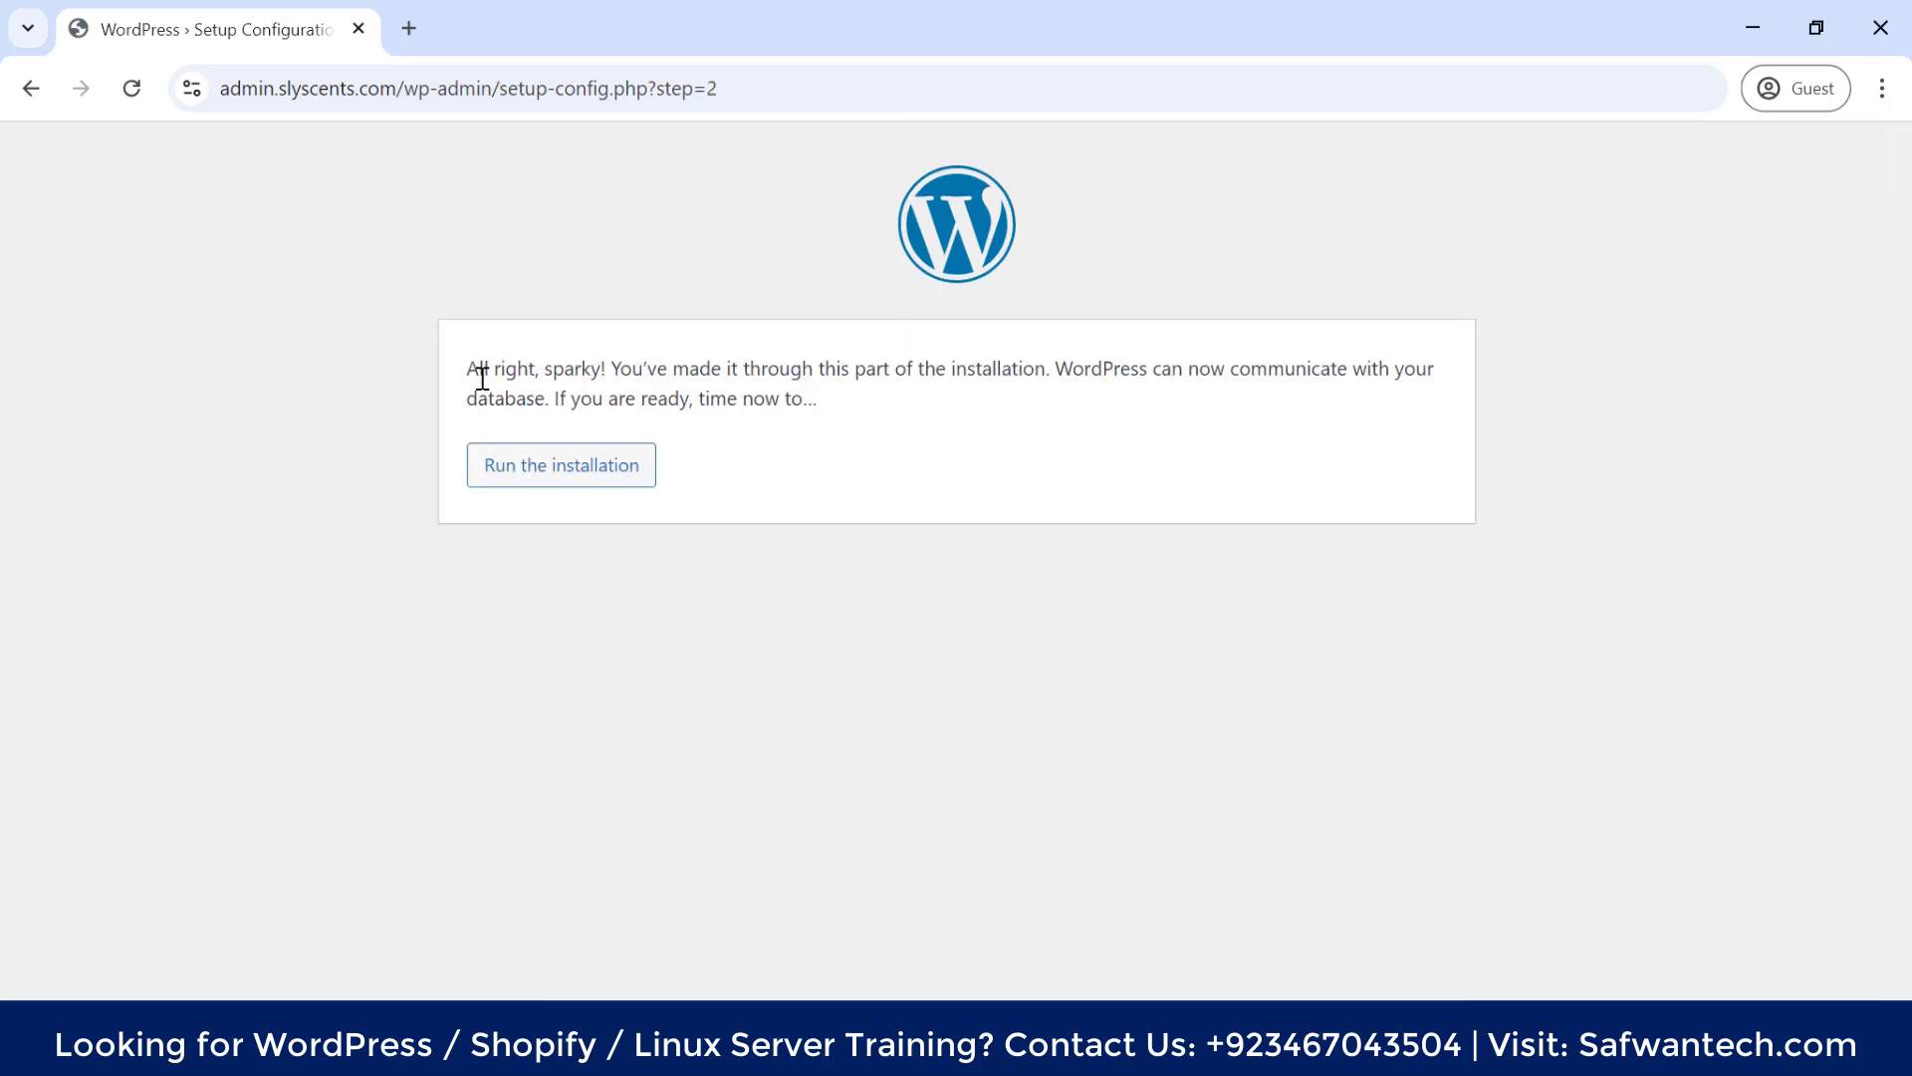
left_click(549, 485)
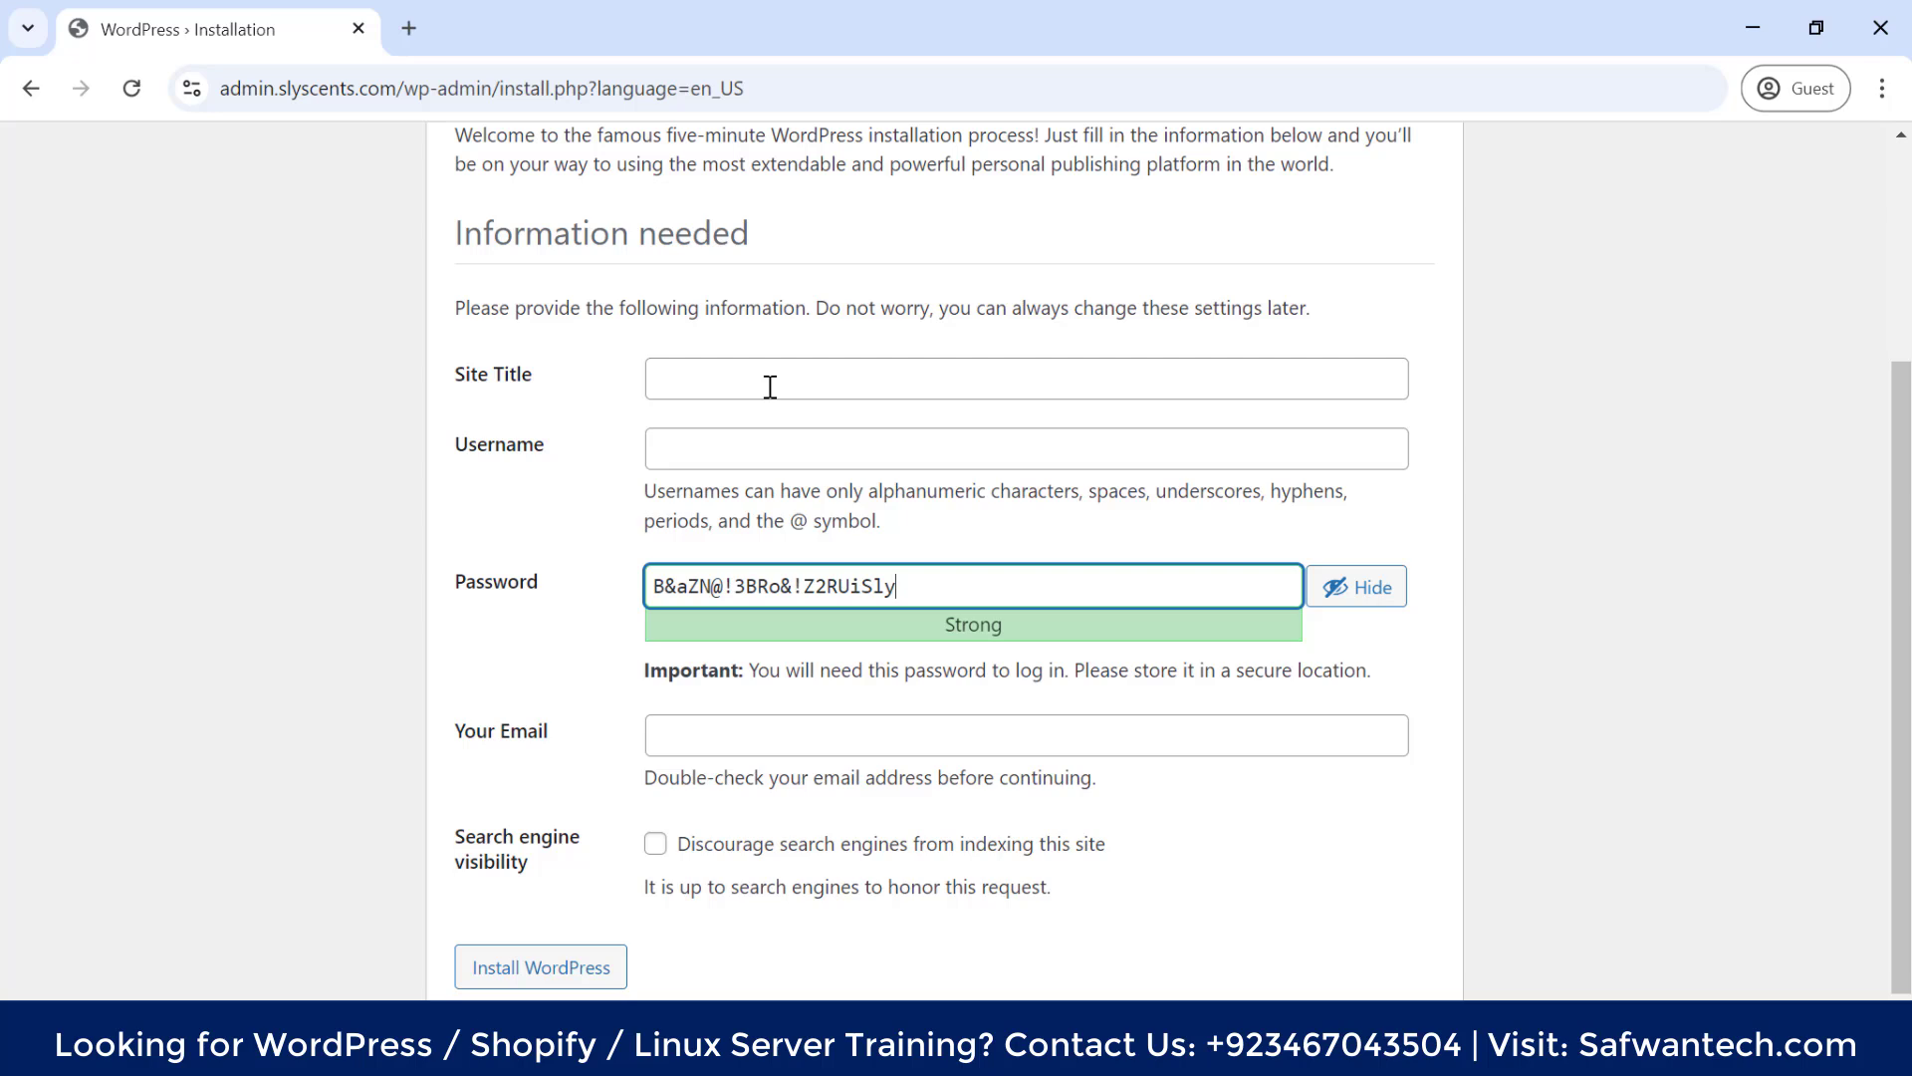
key("BackSpace")
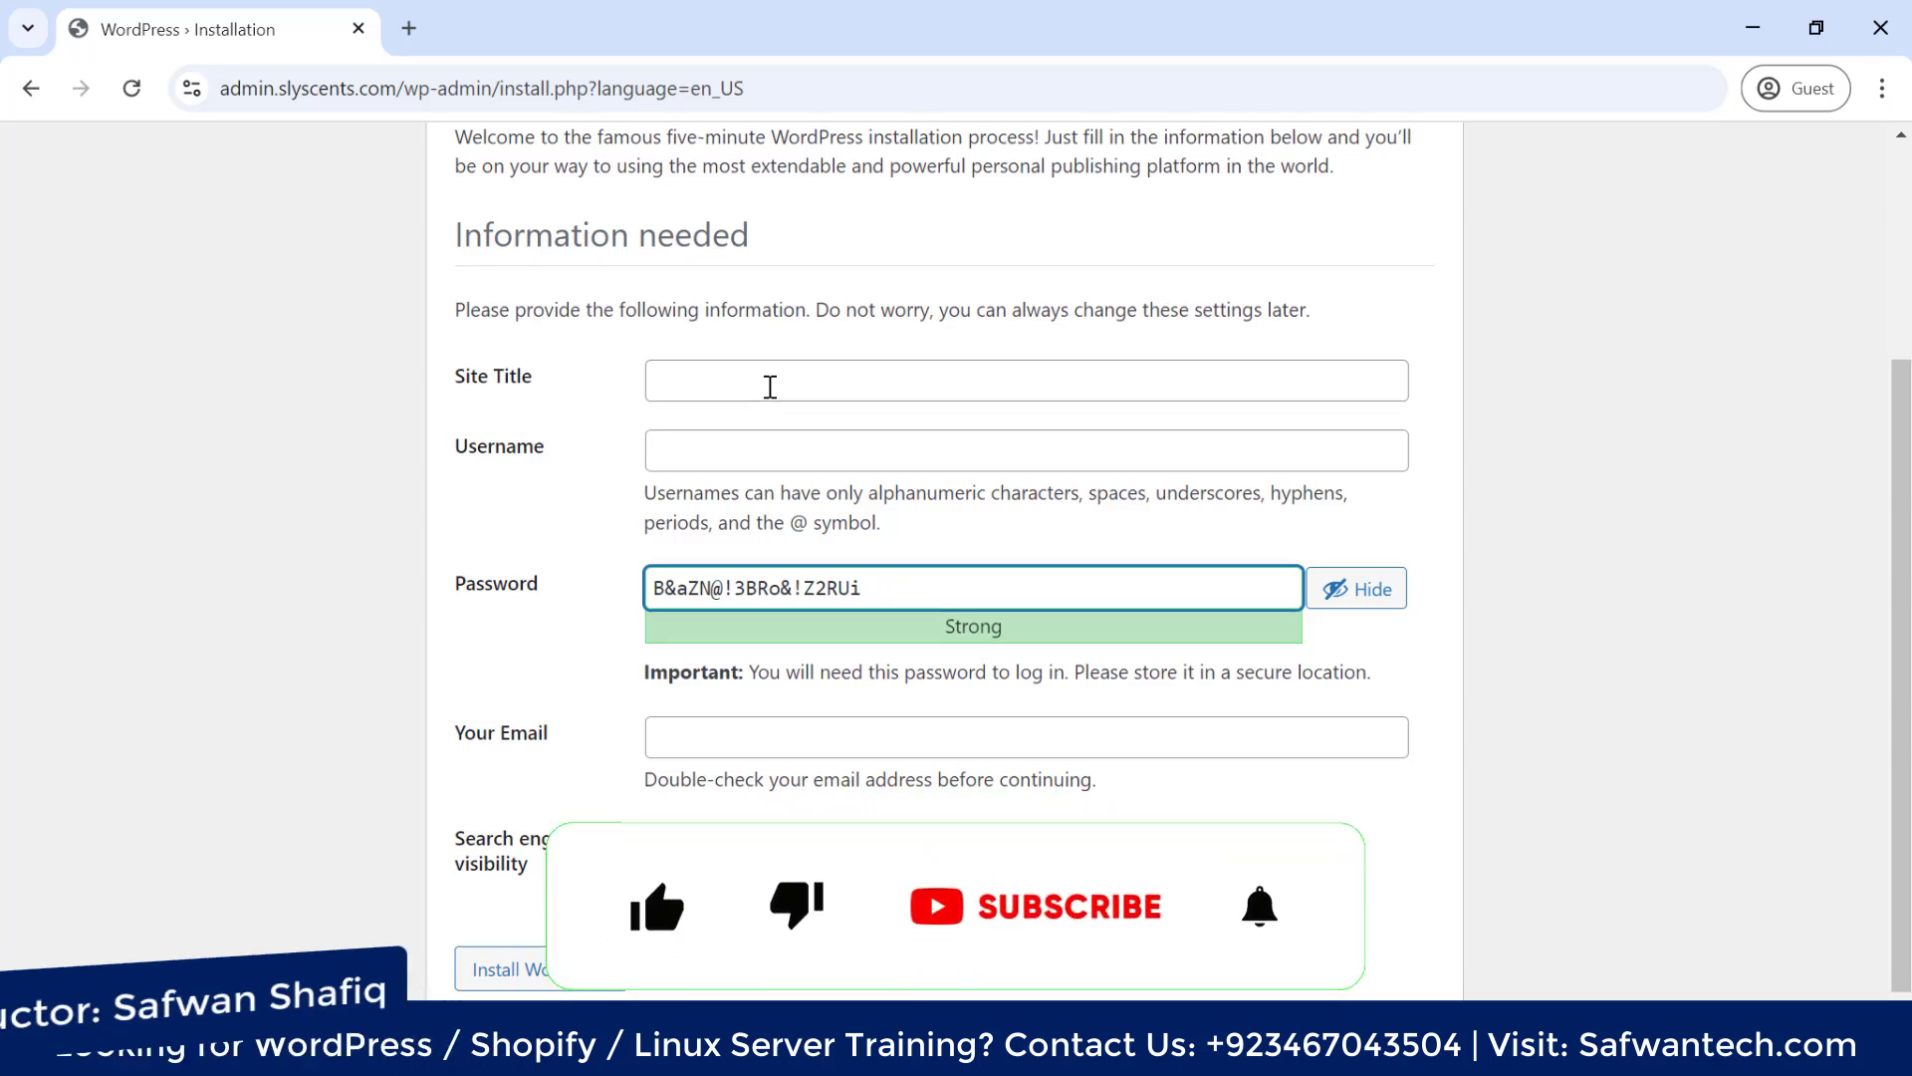
scroll(770, 386, "up", 2)
left_click(762, 514)
type("Slyescents")
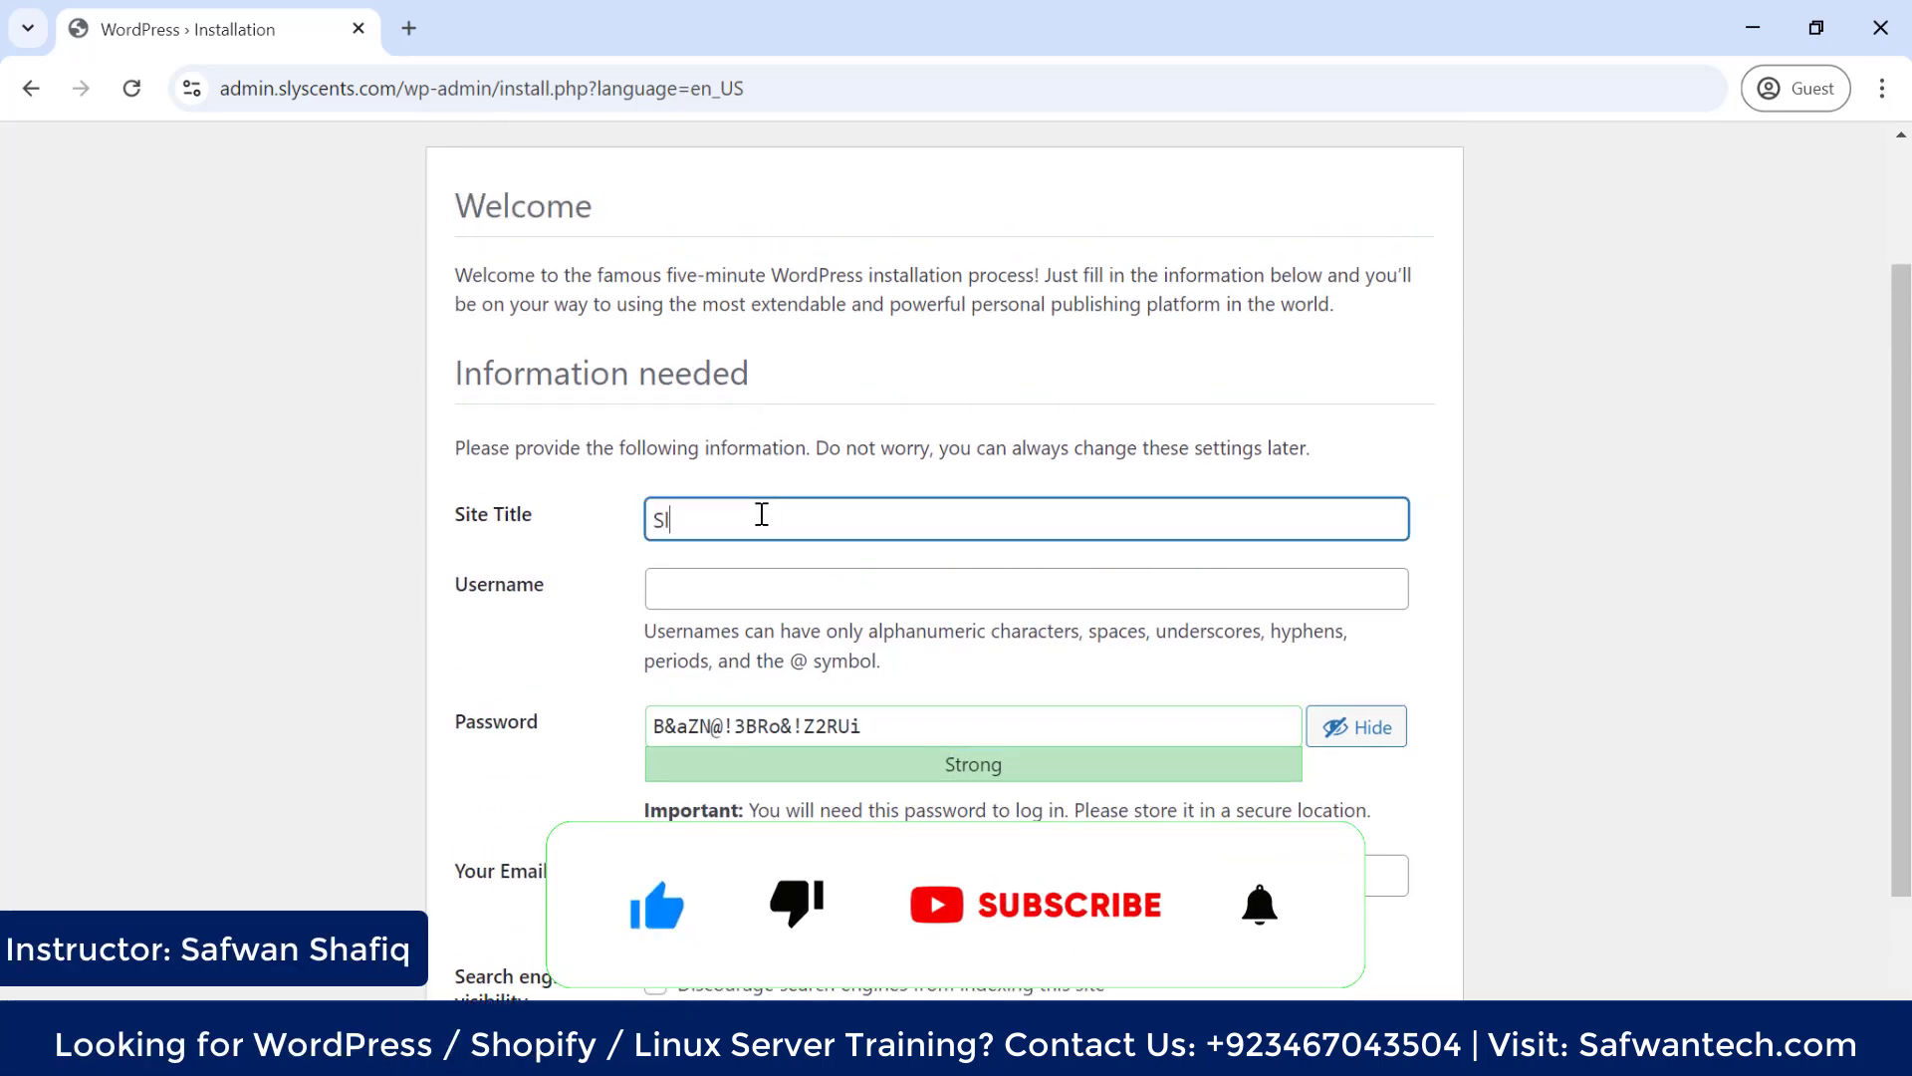
left_click(784, 585)
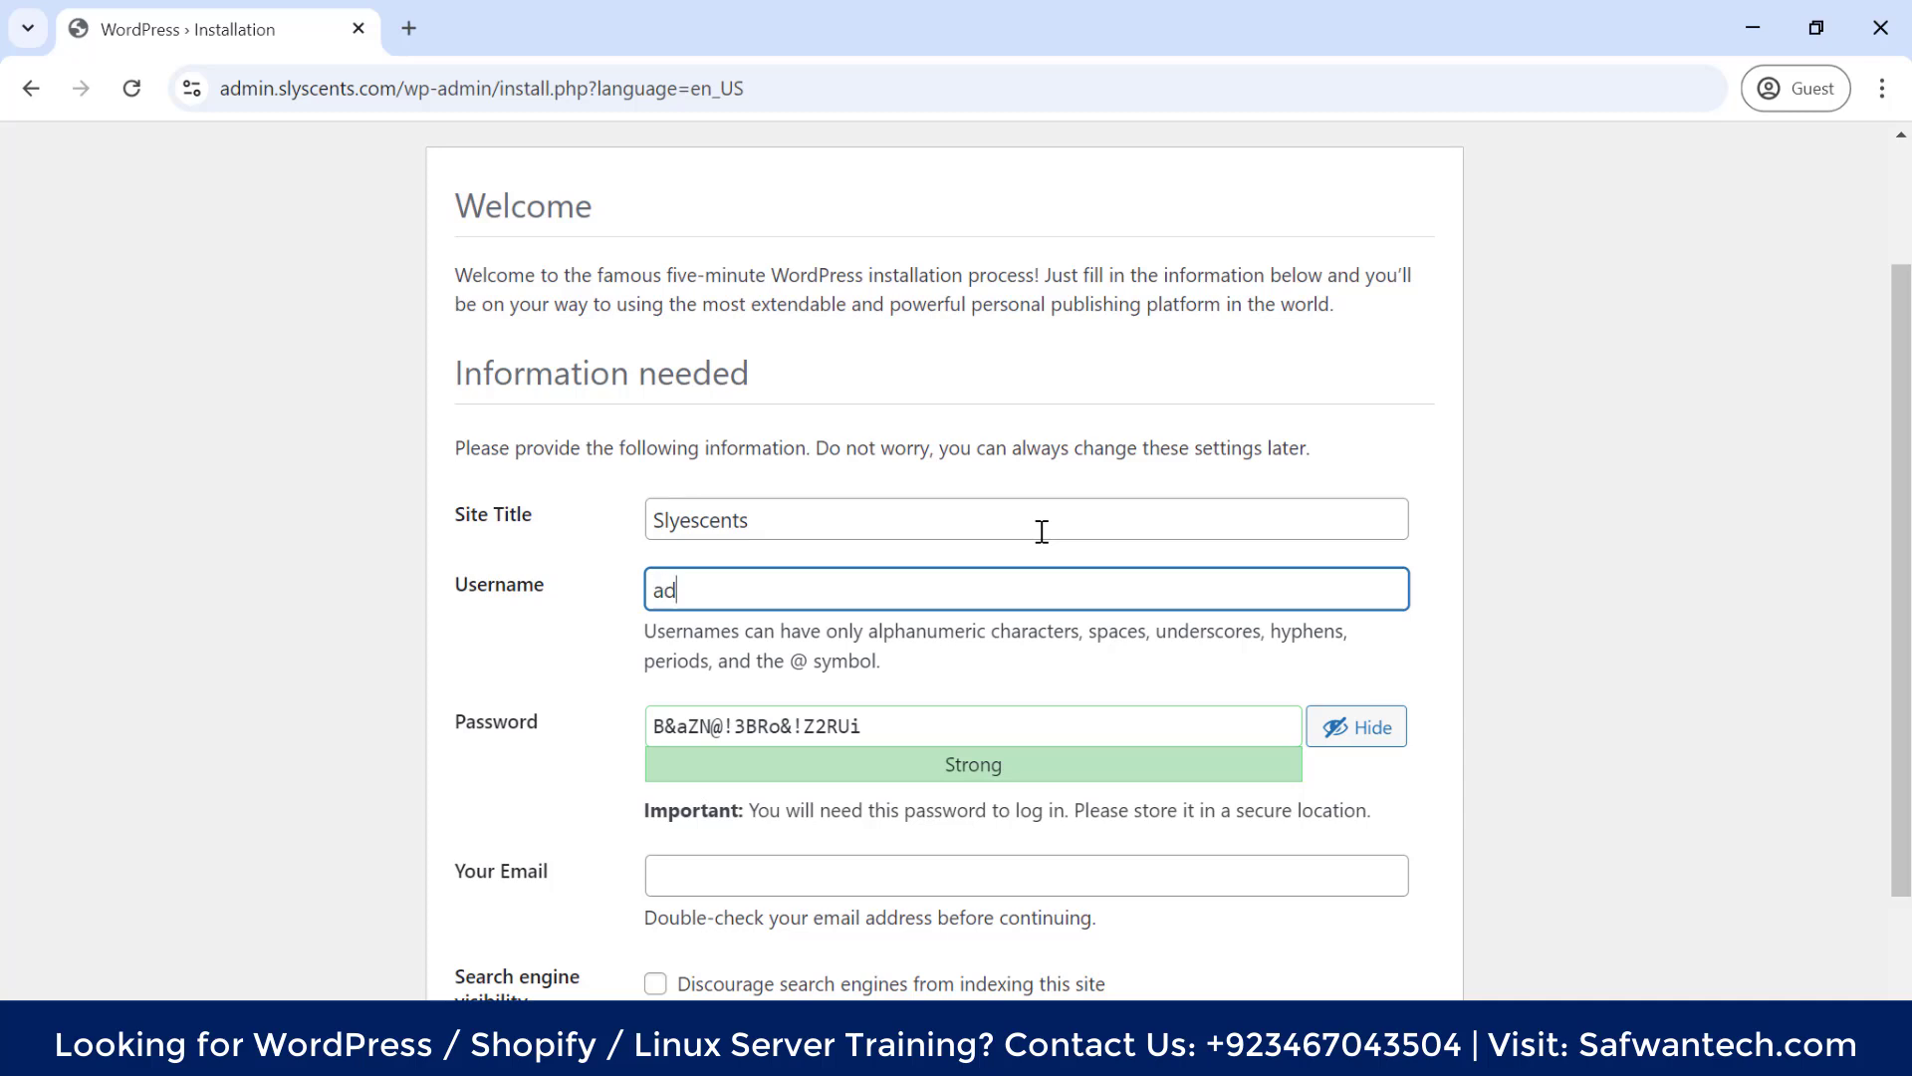
type("123")
Enter the admin e-mail, discourage search engine indexing, install WordPress and go to the login page
left_click(724, 863)
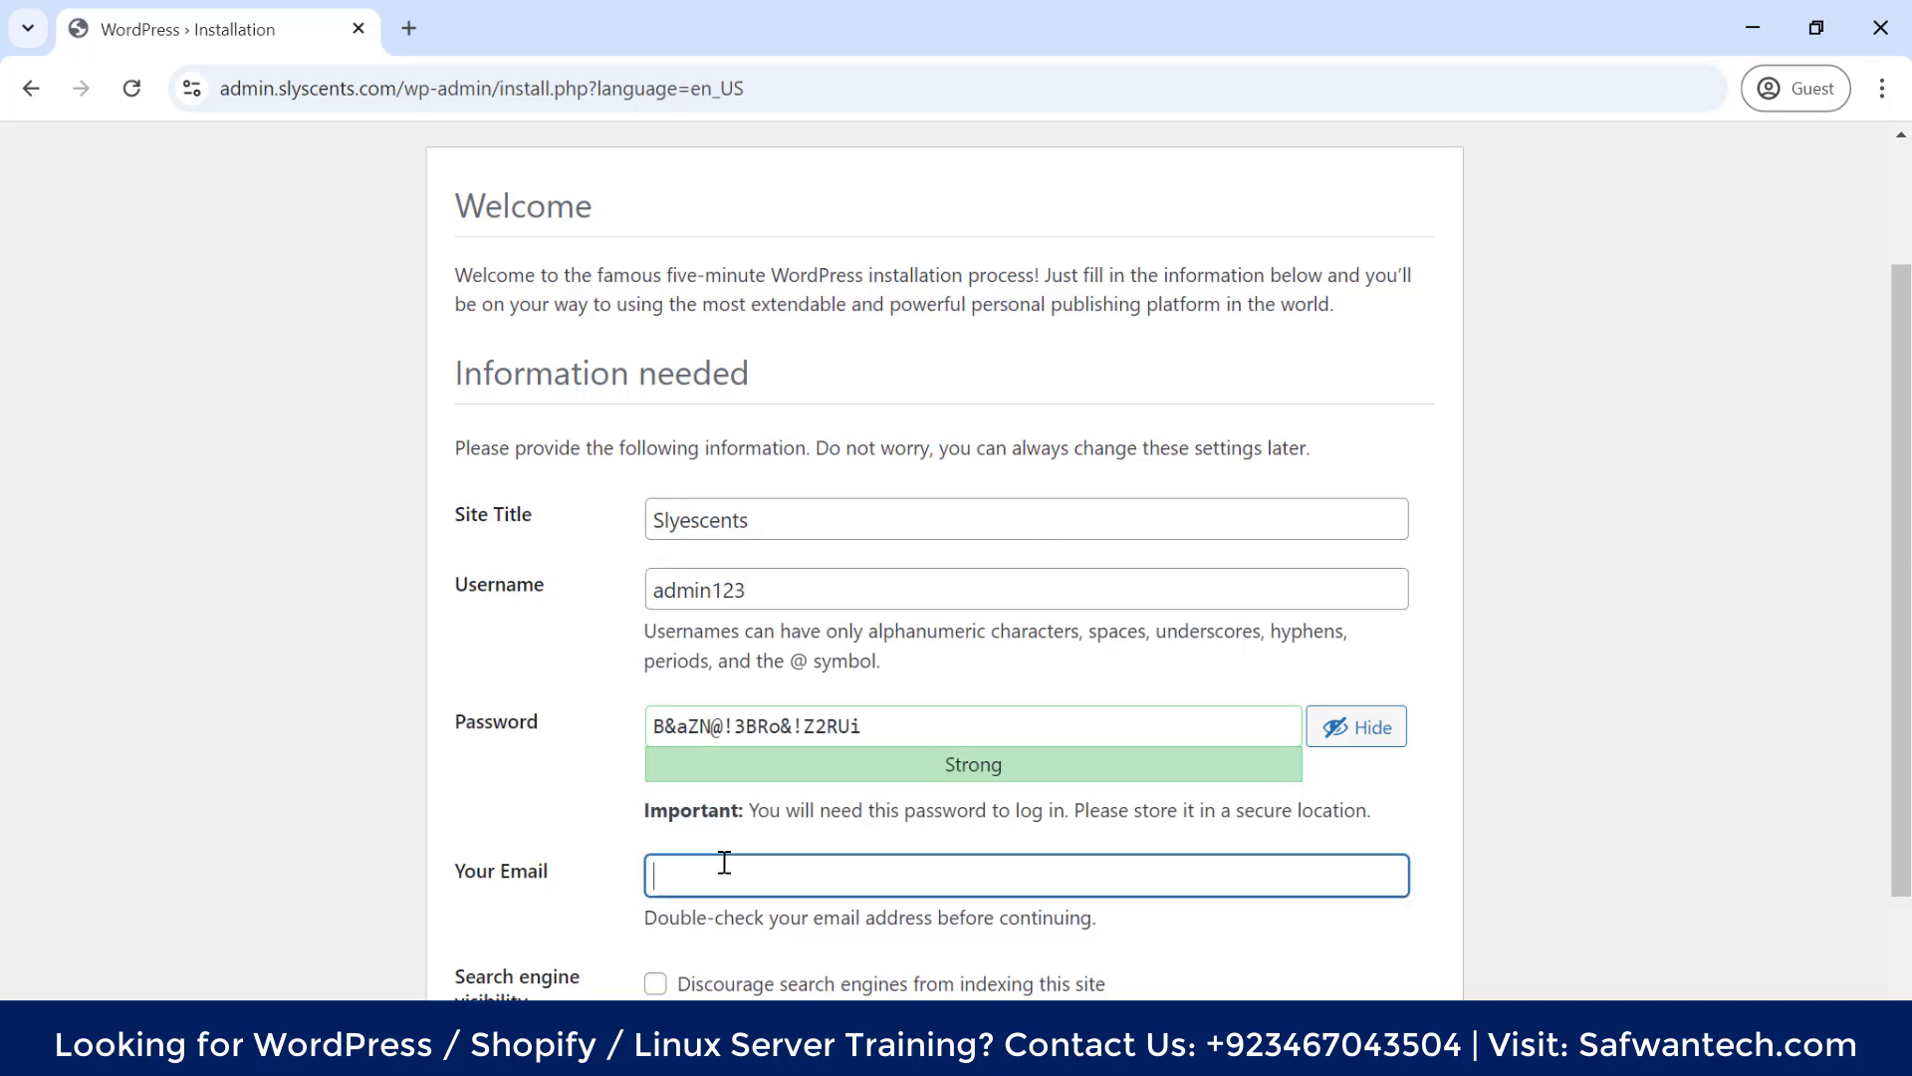
scroll(1392, 439, "down", 1)
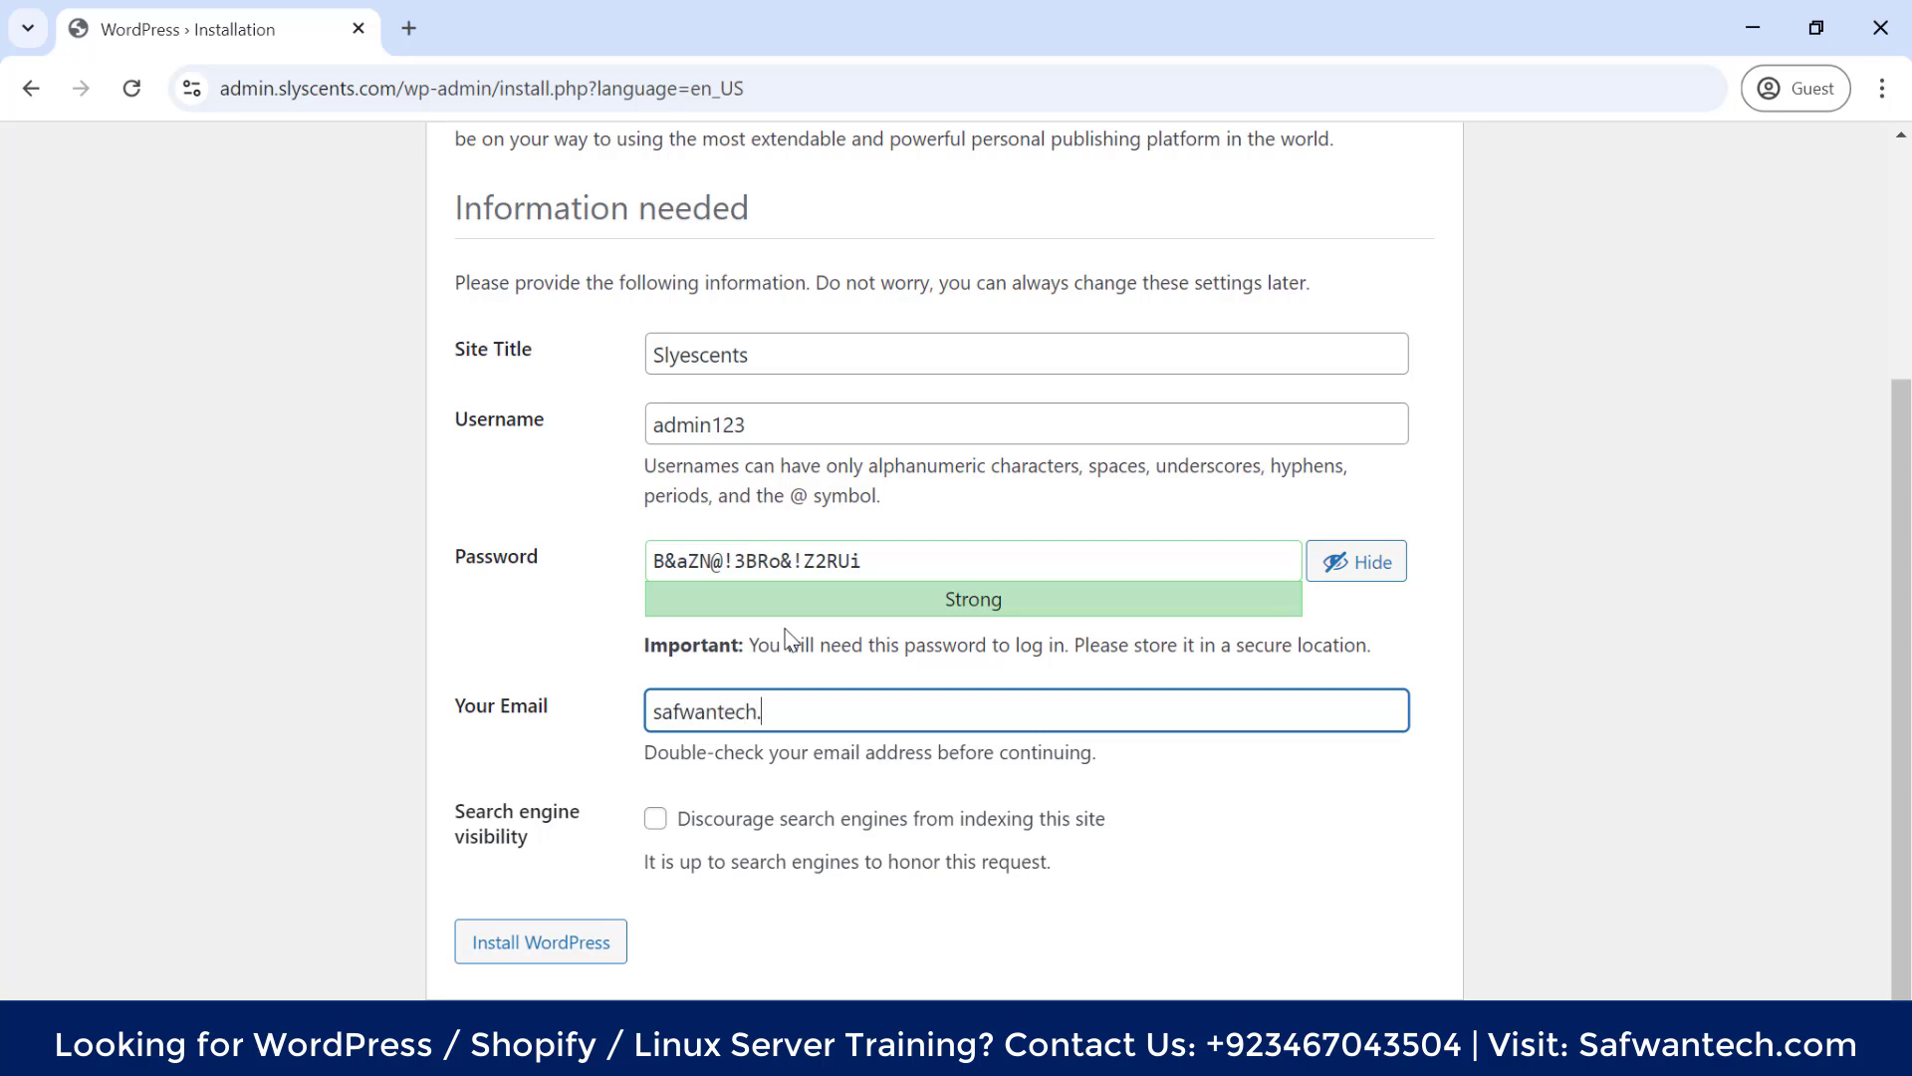
key("BackSpace")
type("@outlook.com")
left_click(656, 818)
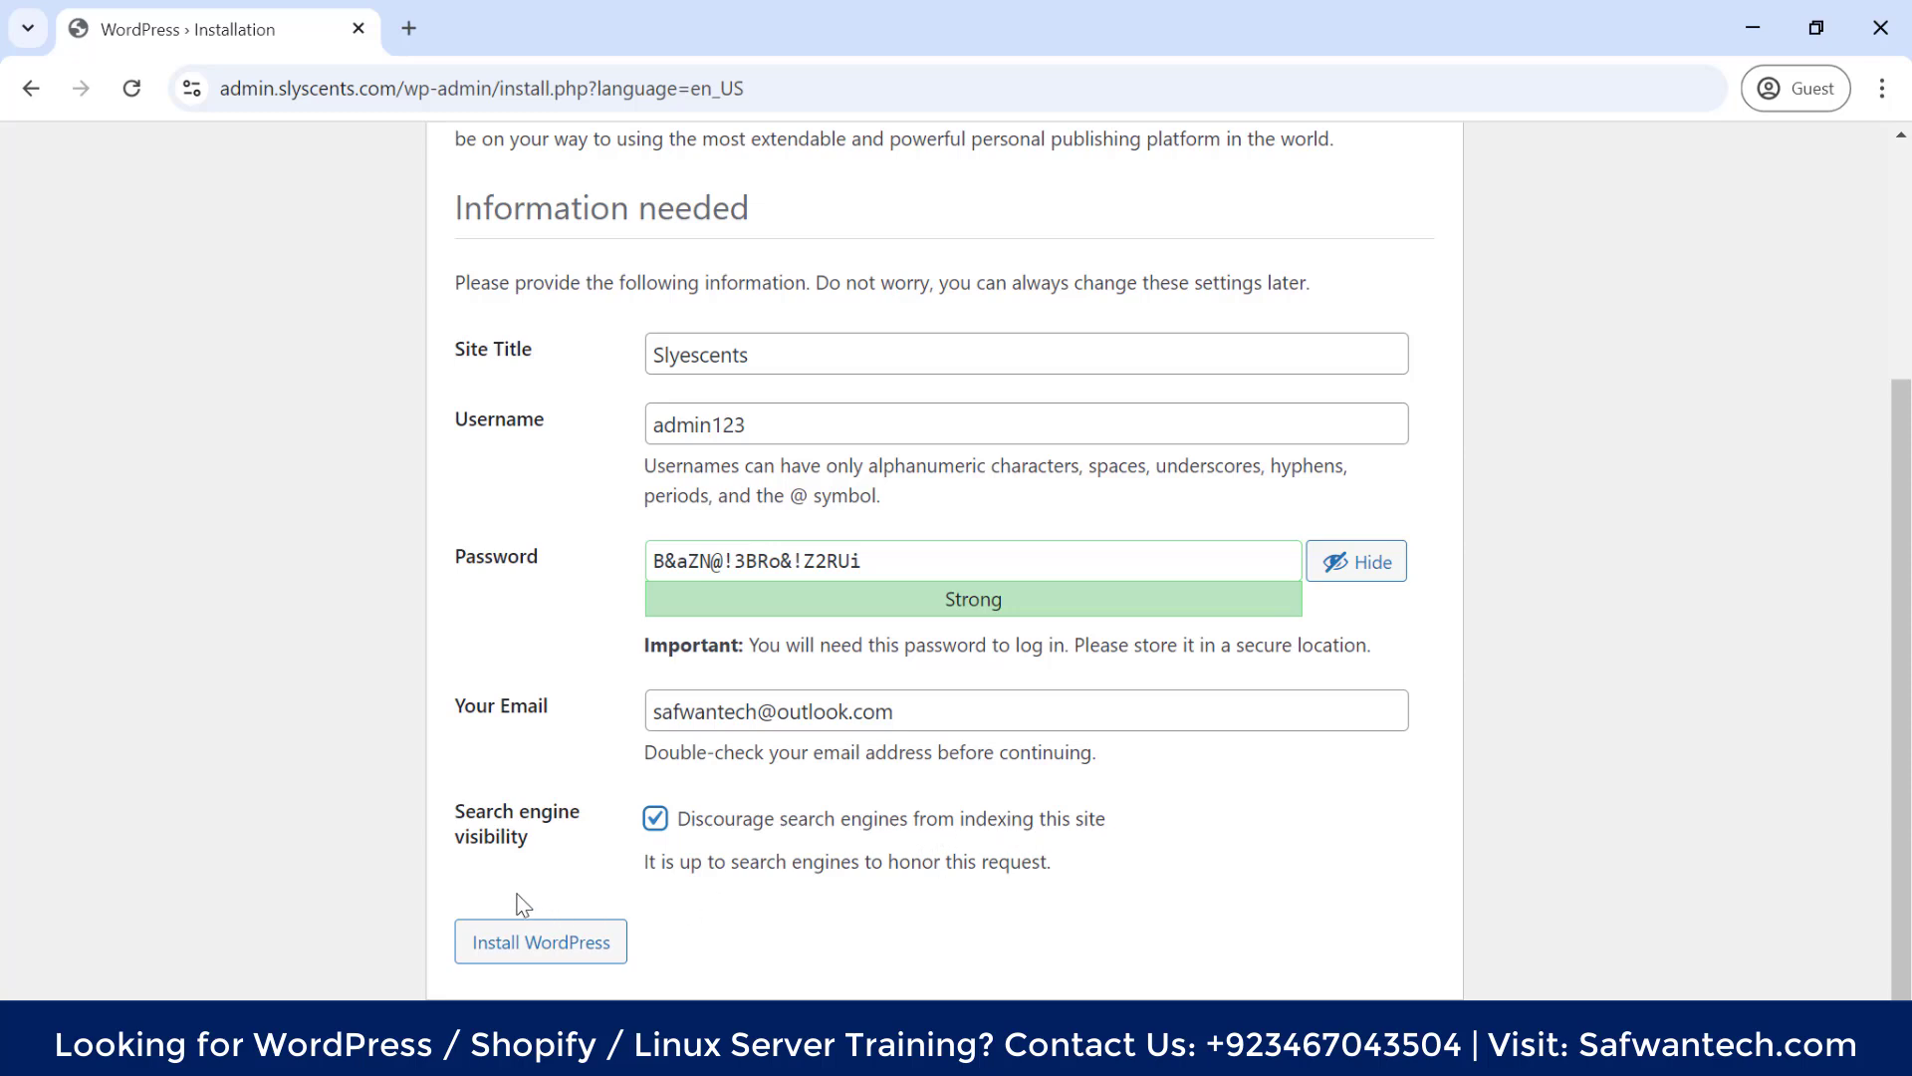
left_click(541, 941)
left_click_drag(876, 559, 697, 564)
left_click(493, 675)
left_click(893, 576)
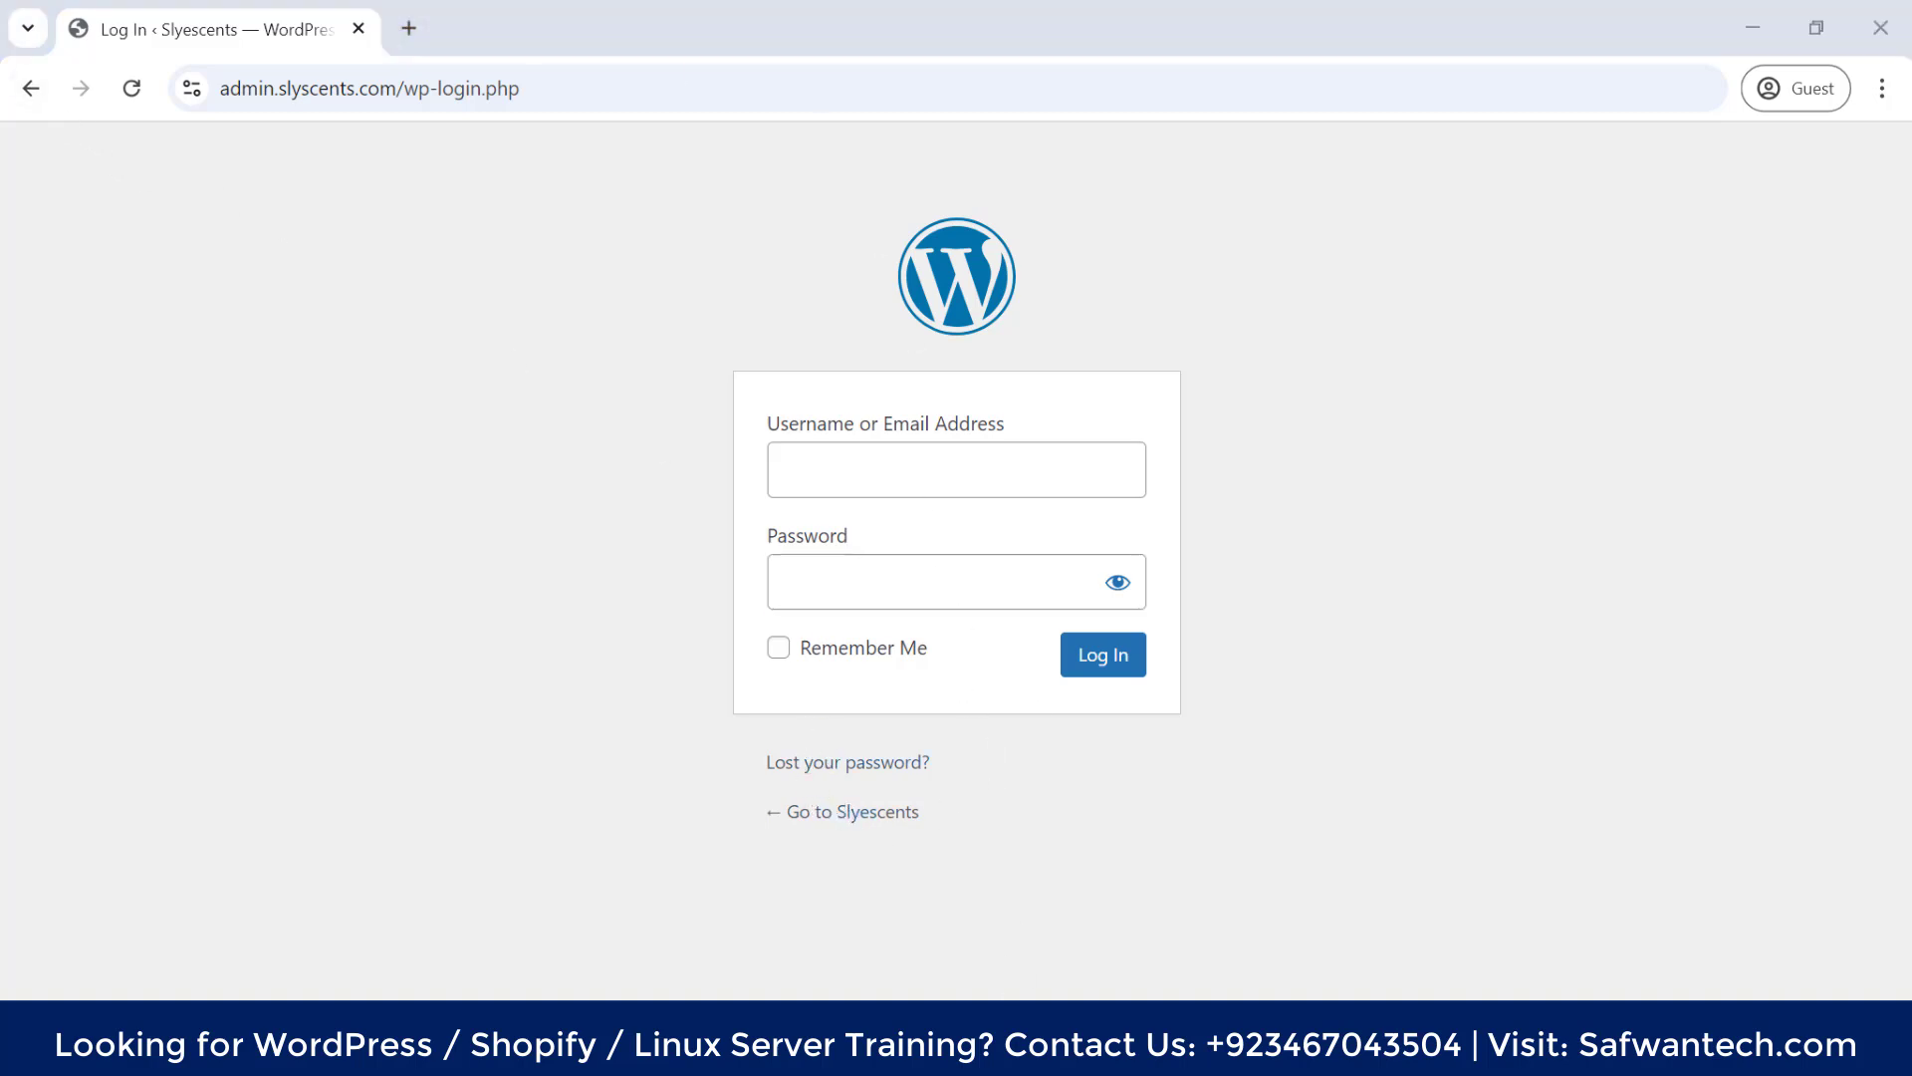
Browse the ad_users table of the slyskxkd_adminz01 database in phpMyAdmin
left_click(897, 973)
scroll(951, 309, "up", 5)
left_click(1104, 29)
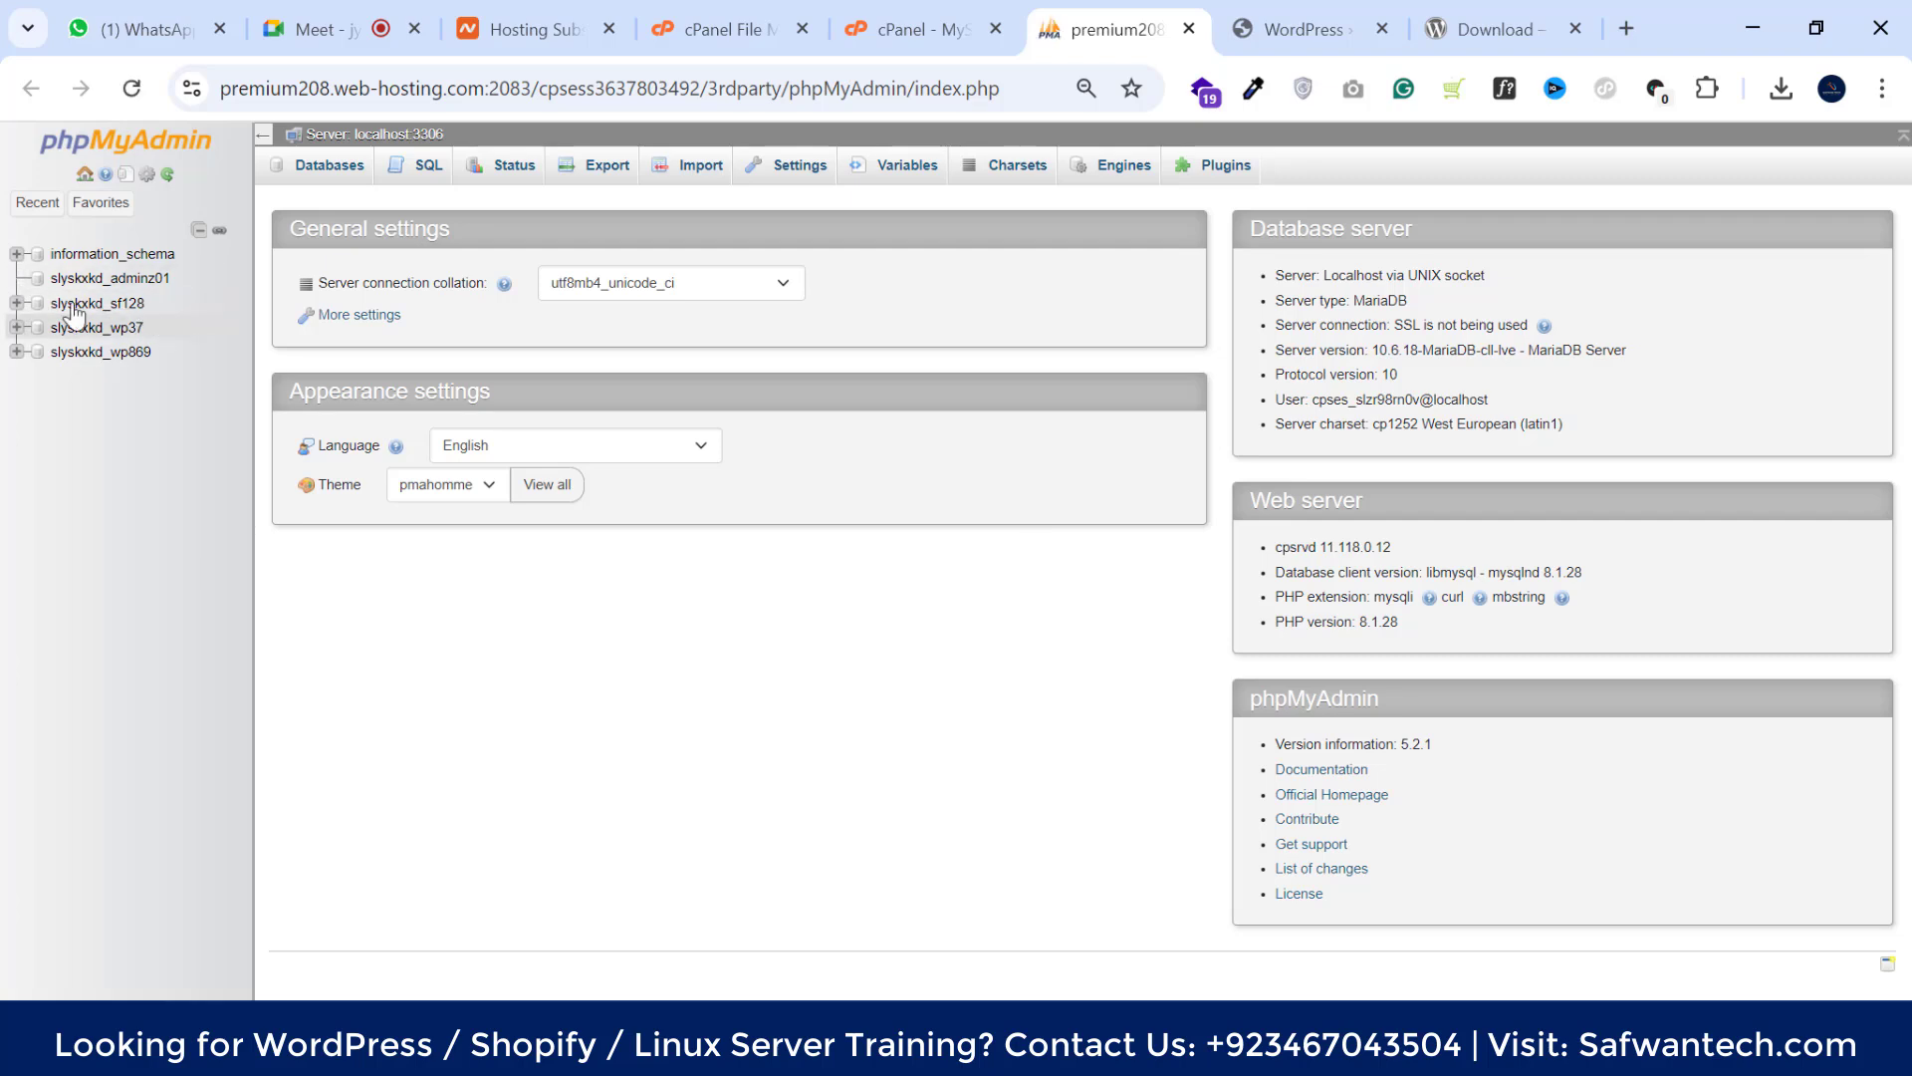
left_click(109, 279)
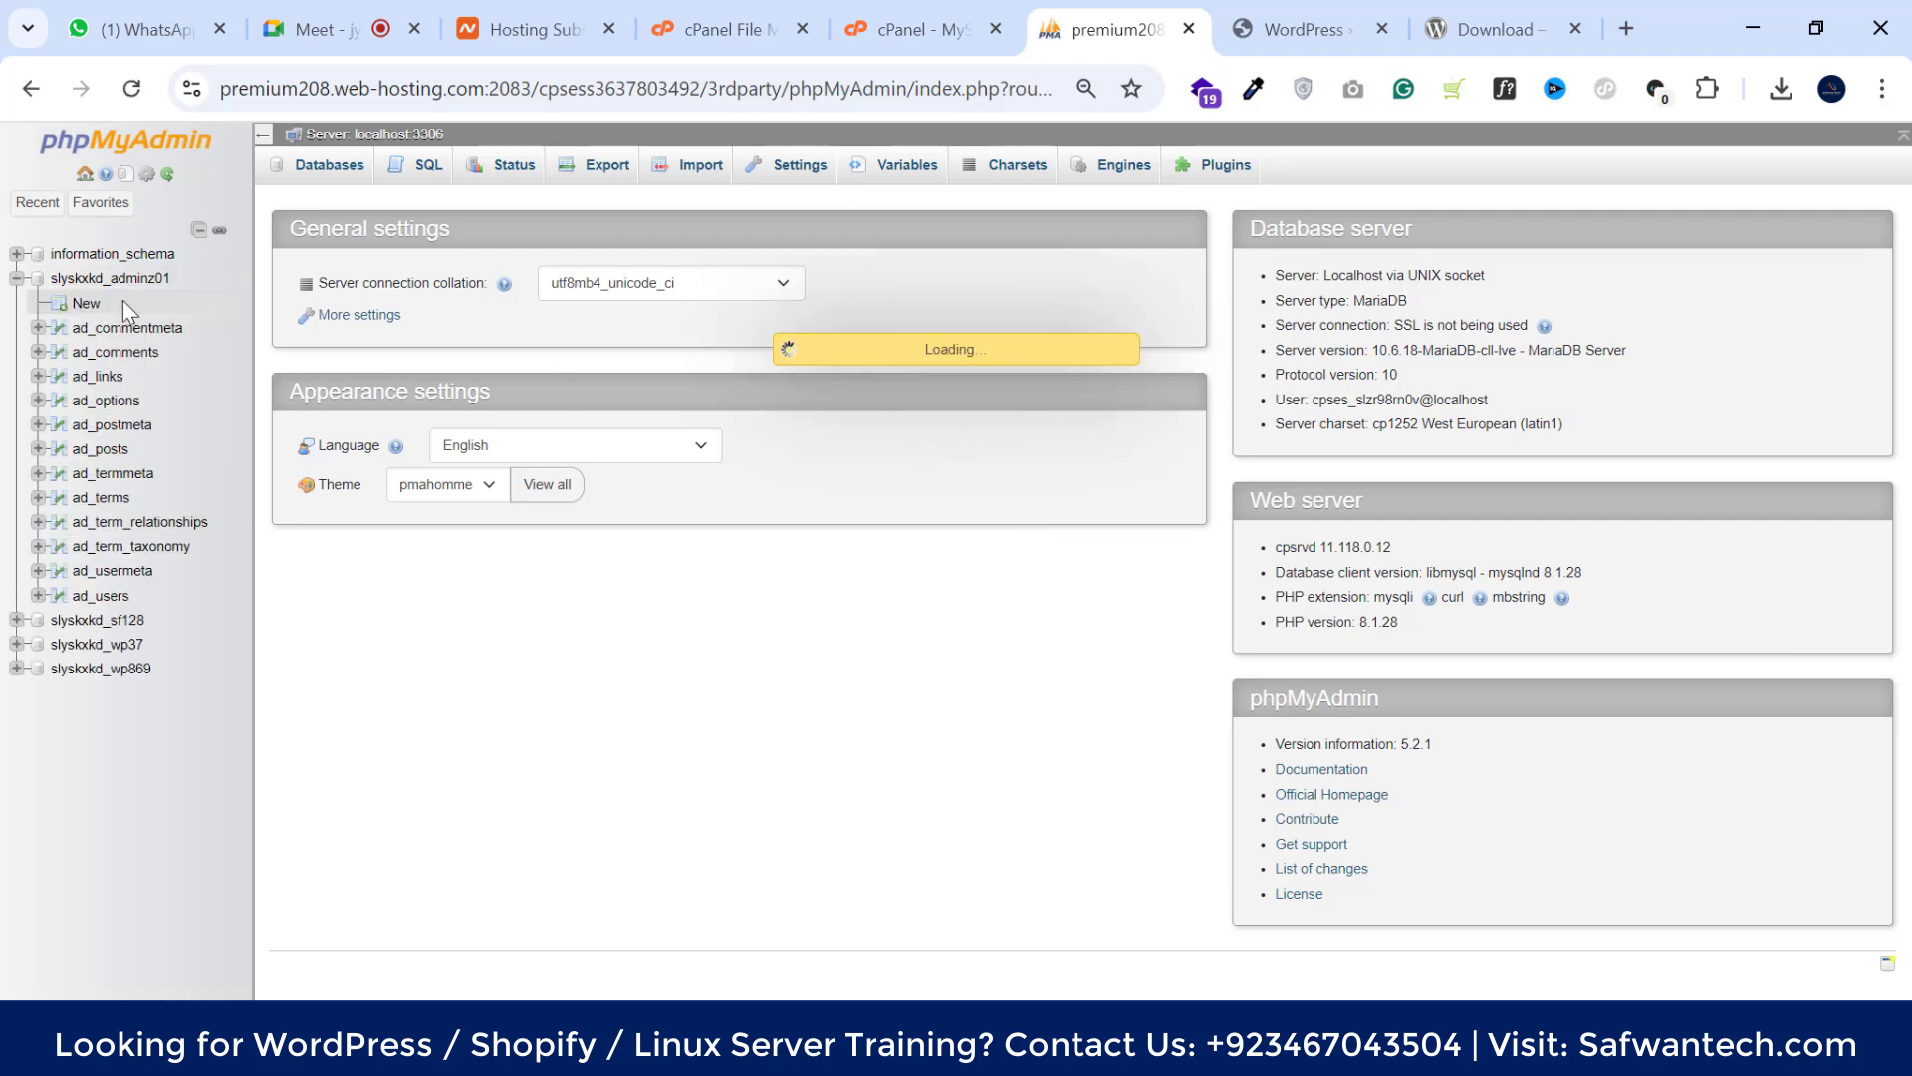
left_click(101, 596)
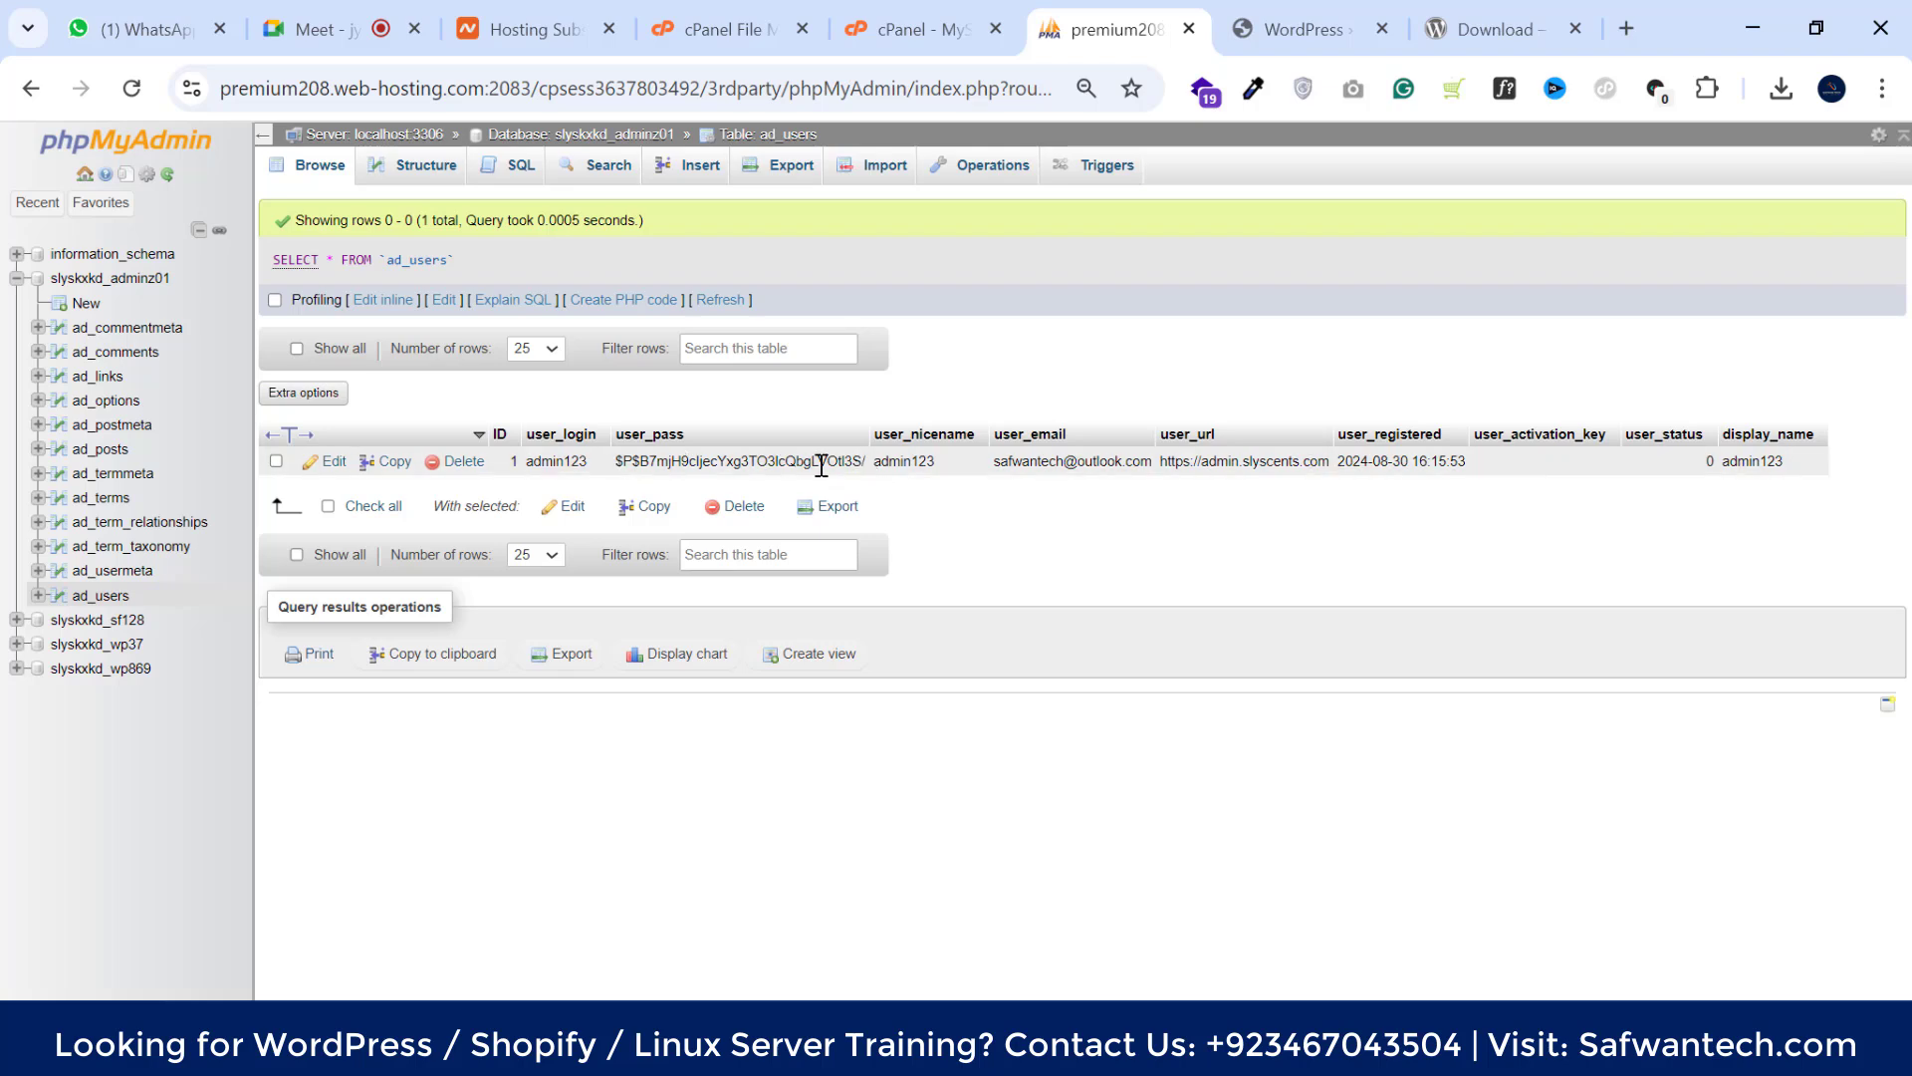
Edit the admin user row, selecting the stored user_pass hash and opening its Function list
left_click(332, 463)
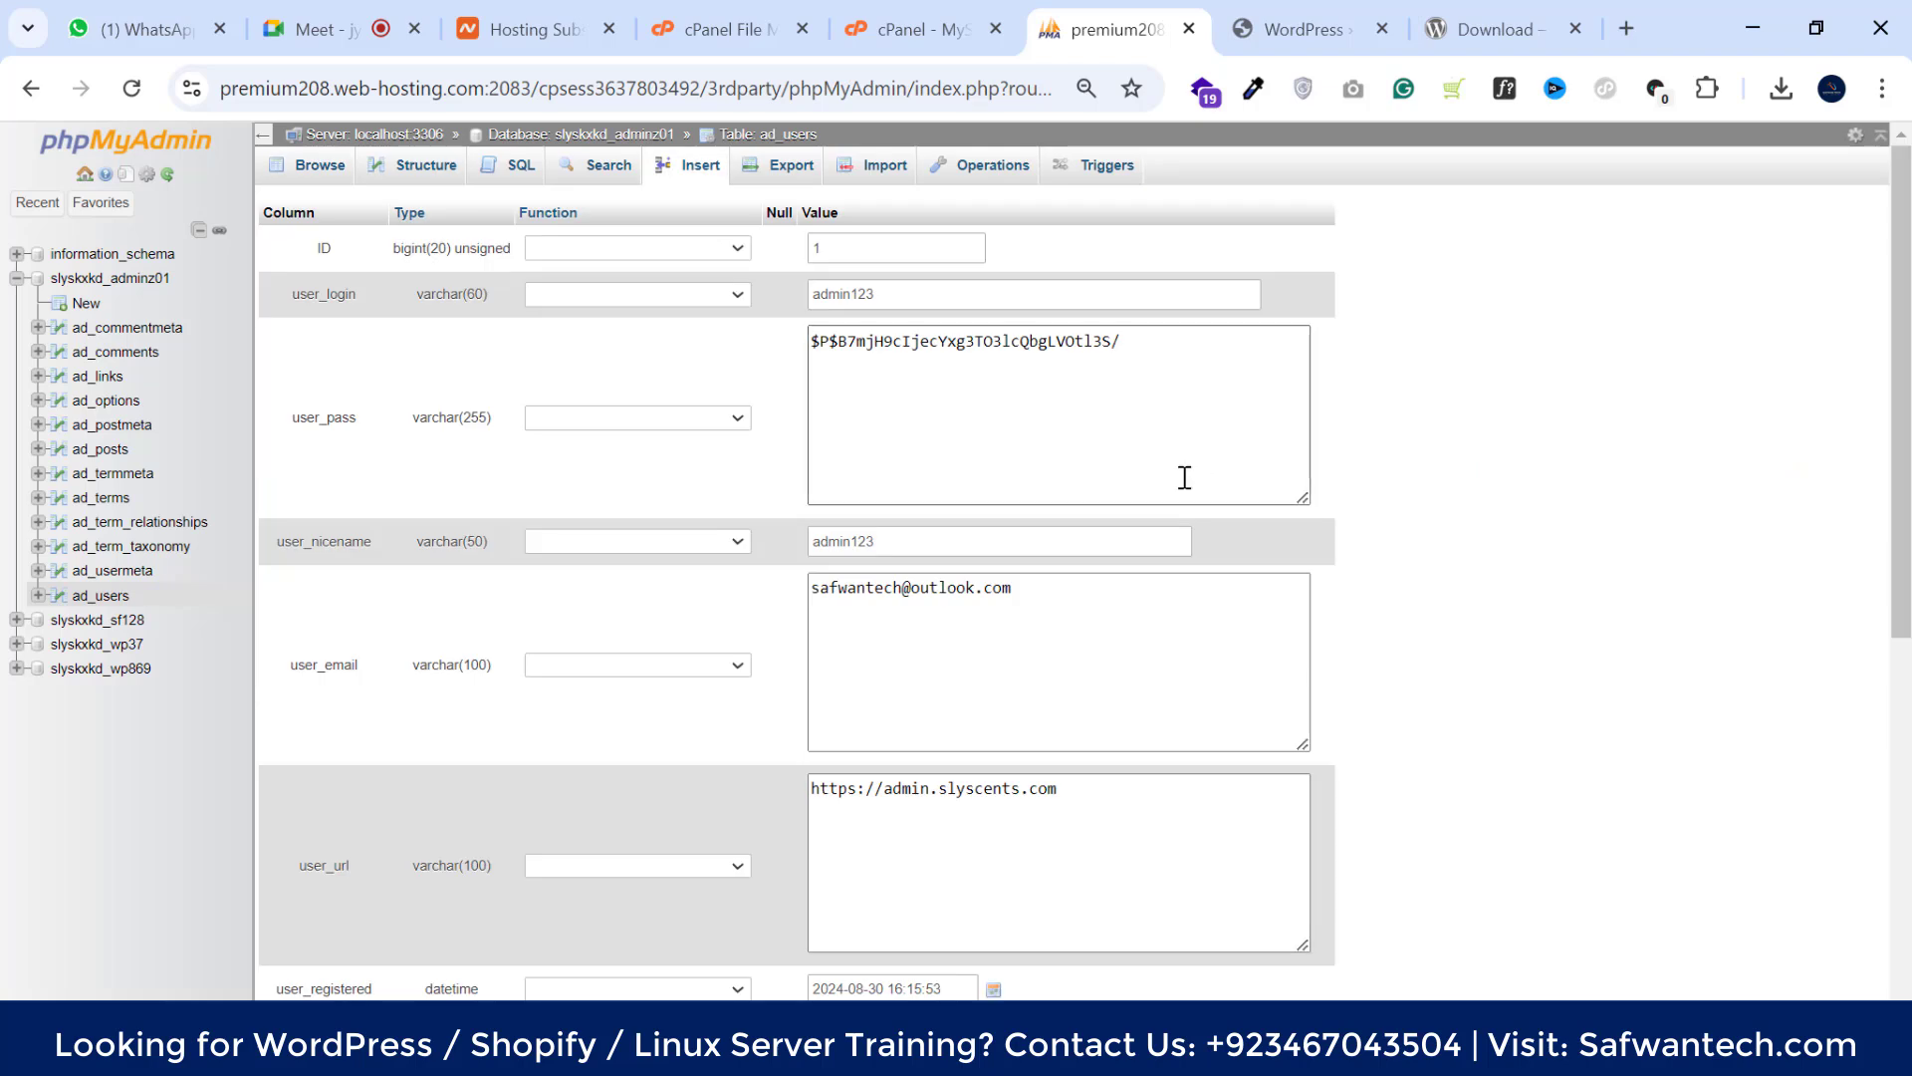
left_click(894, 433)
left_click_drag(1140, 341, 809, 340)
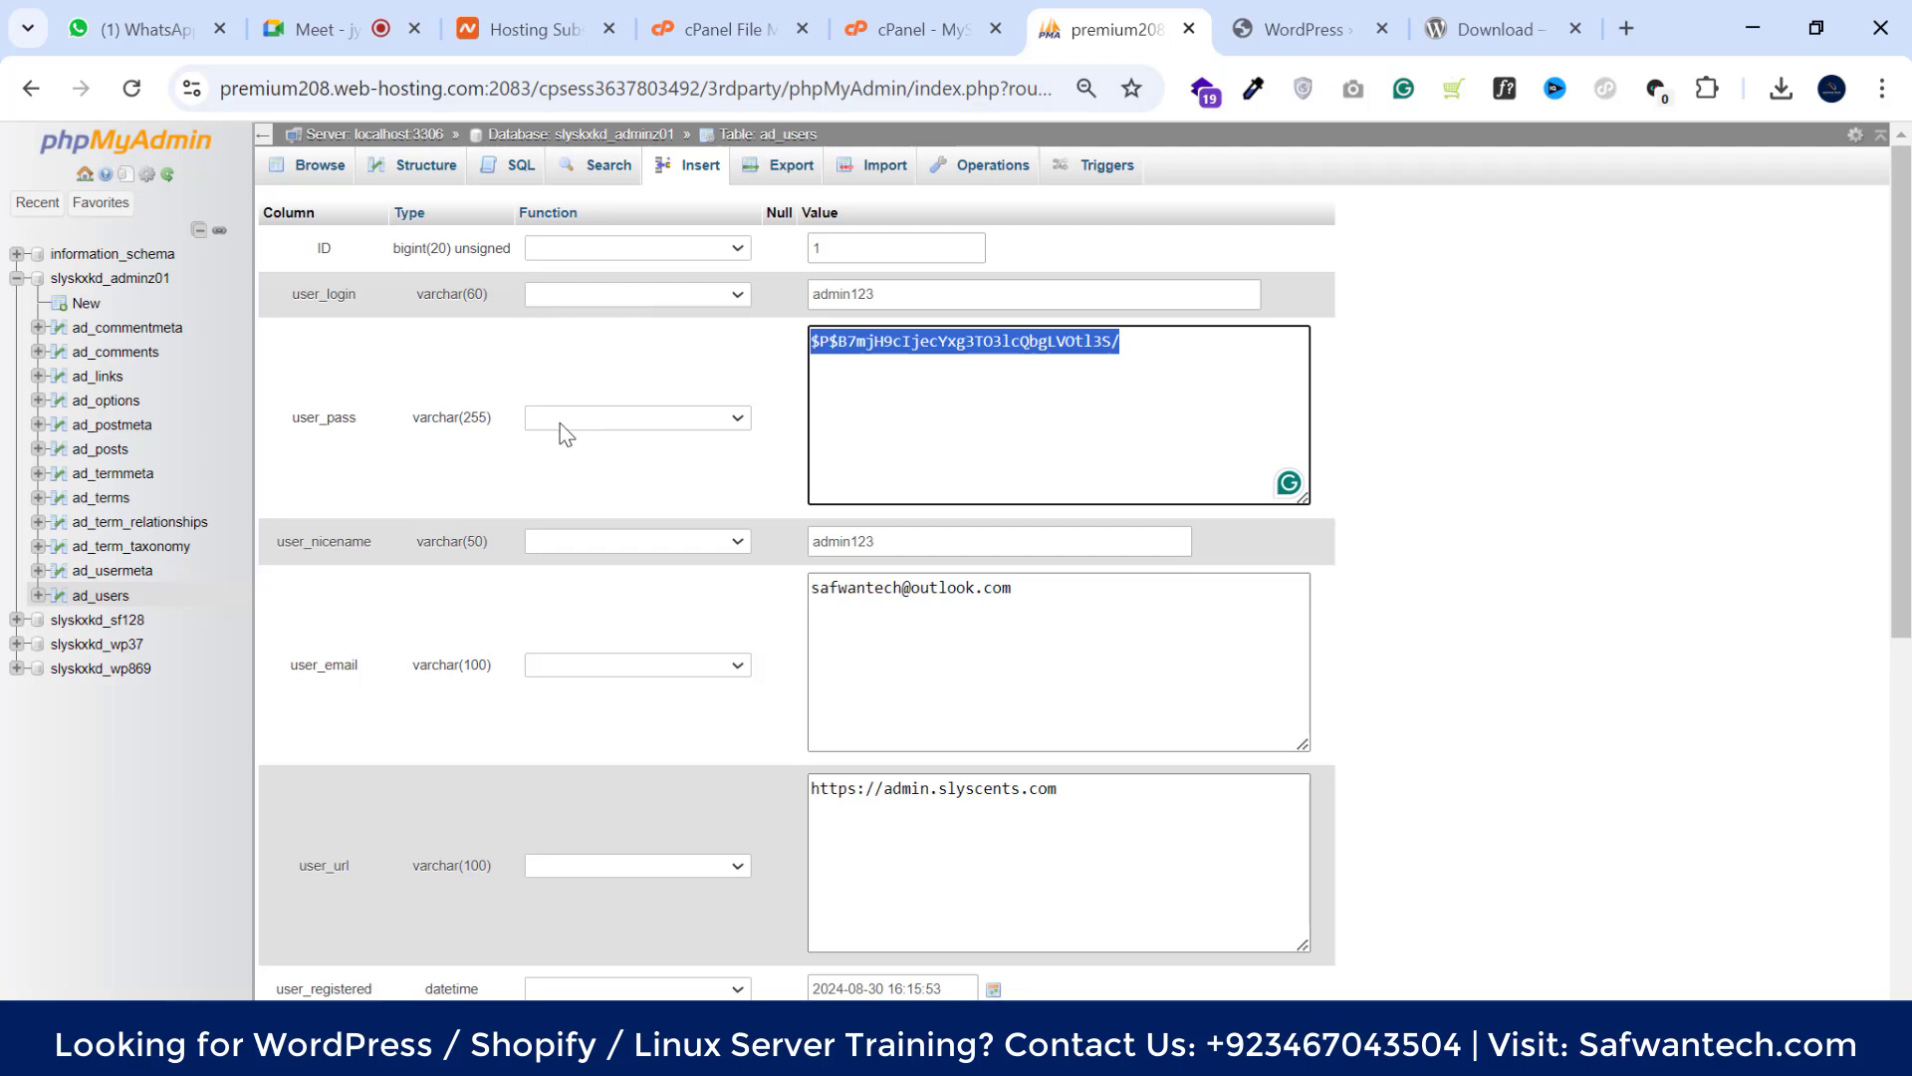
left_click(750, 420)
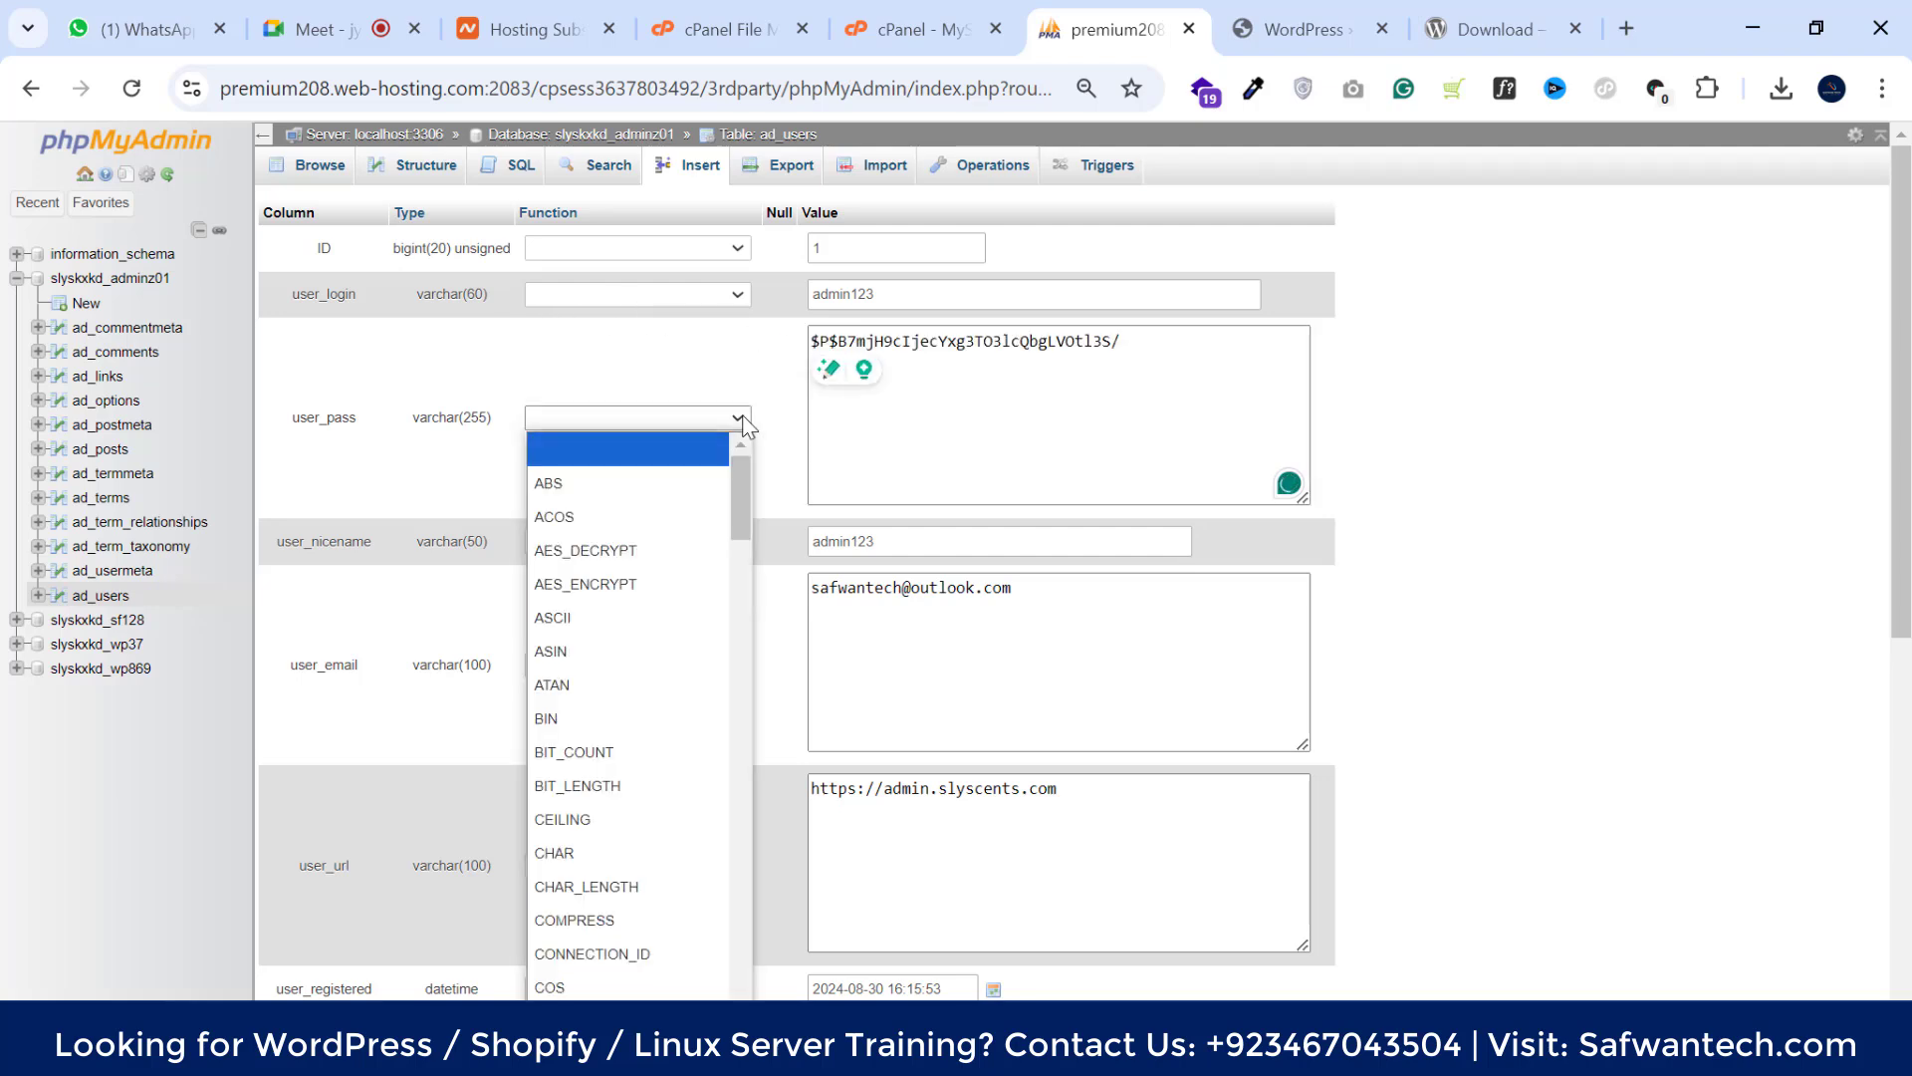
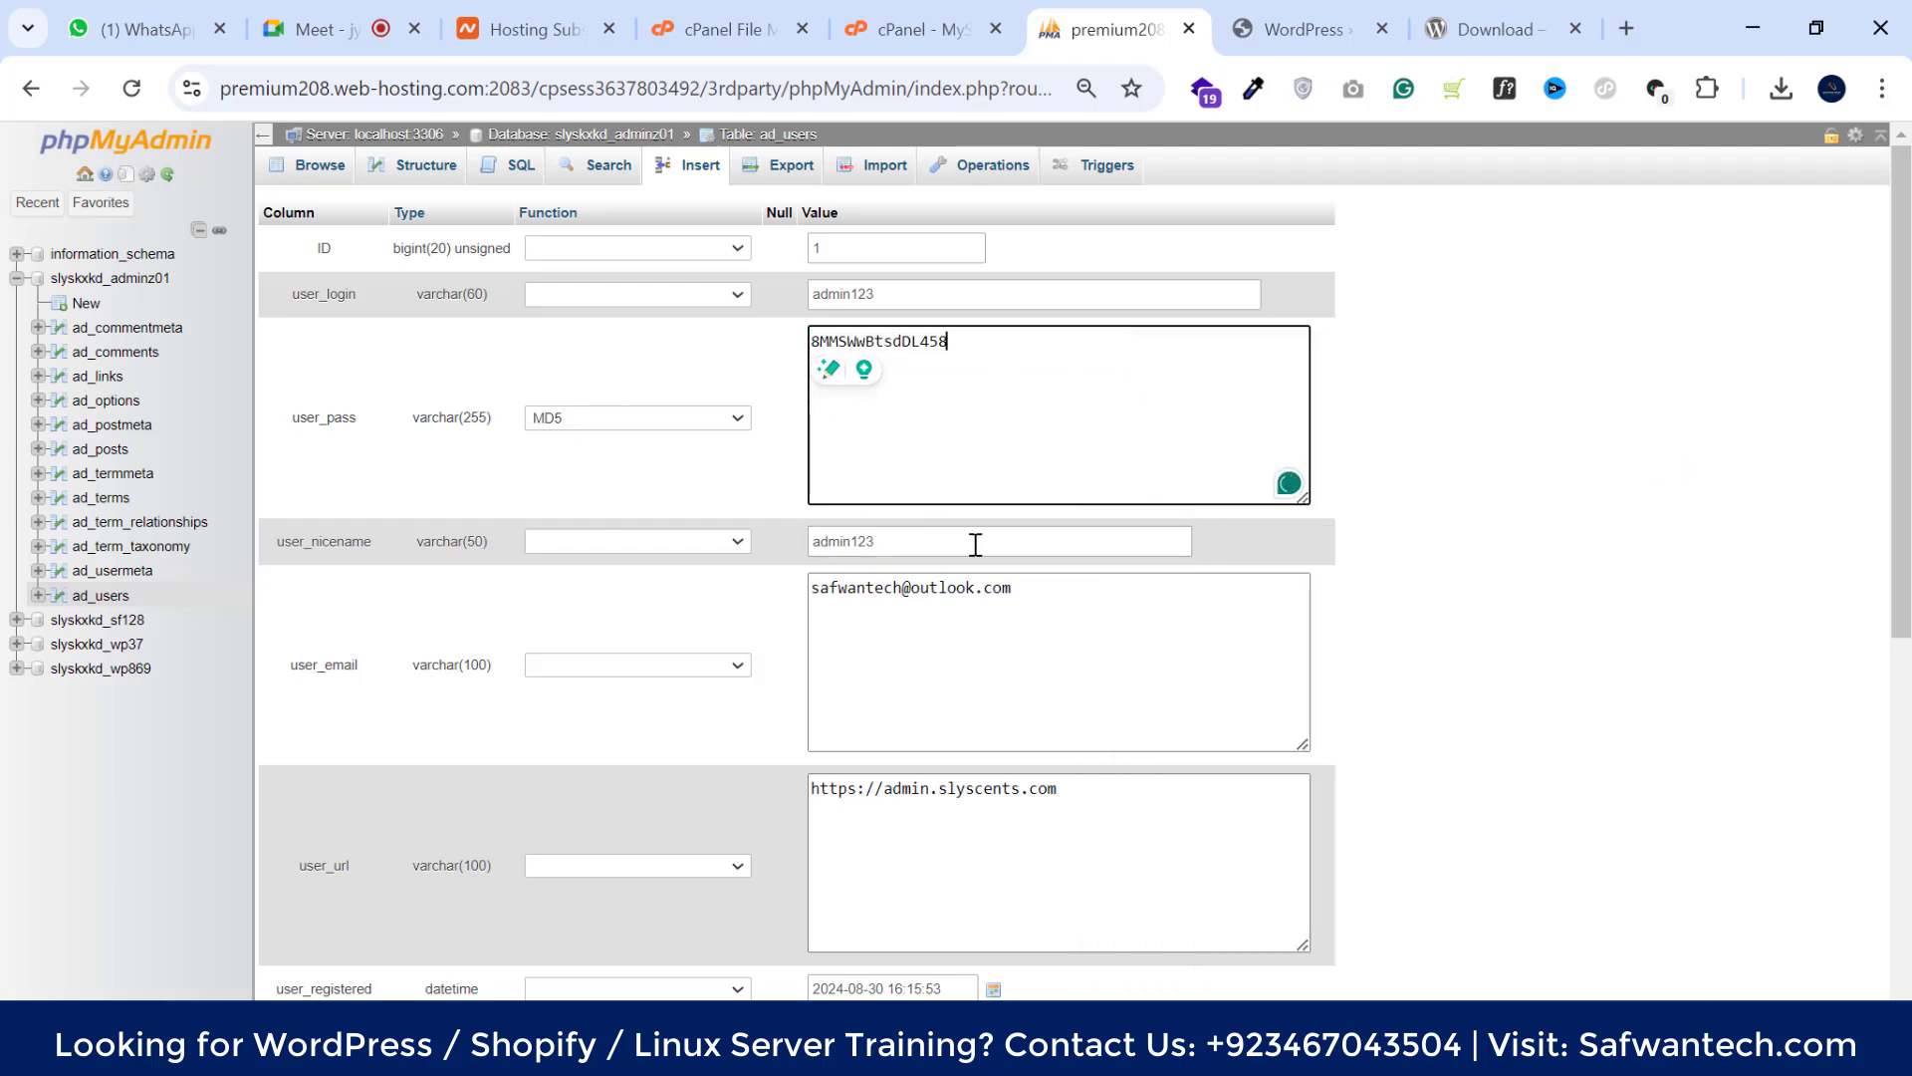
Save the ad_users admin row so user_pass stores the new password as an MD5 hash
scroll(588, 744, "down", 7)
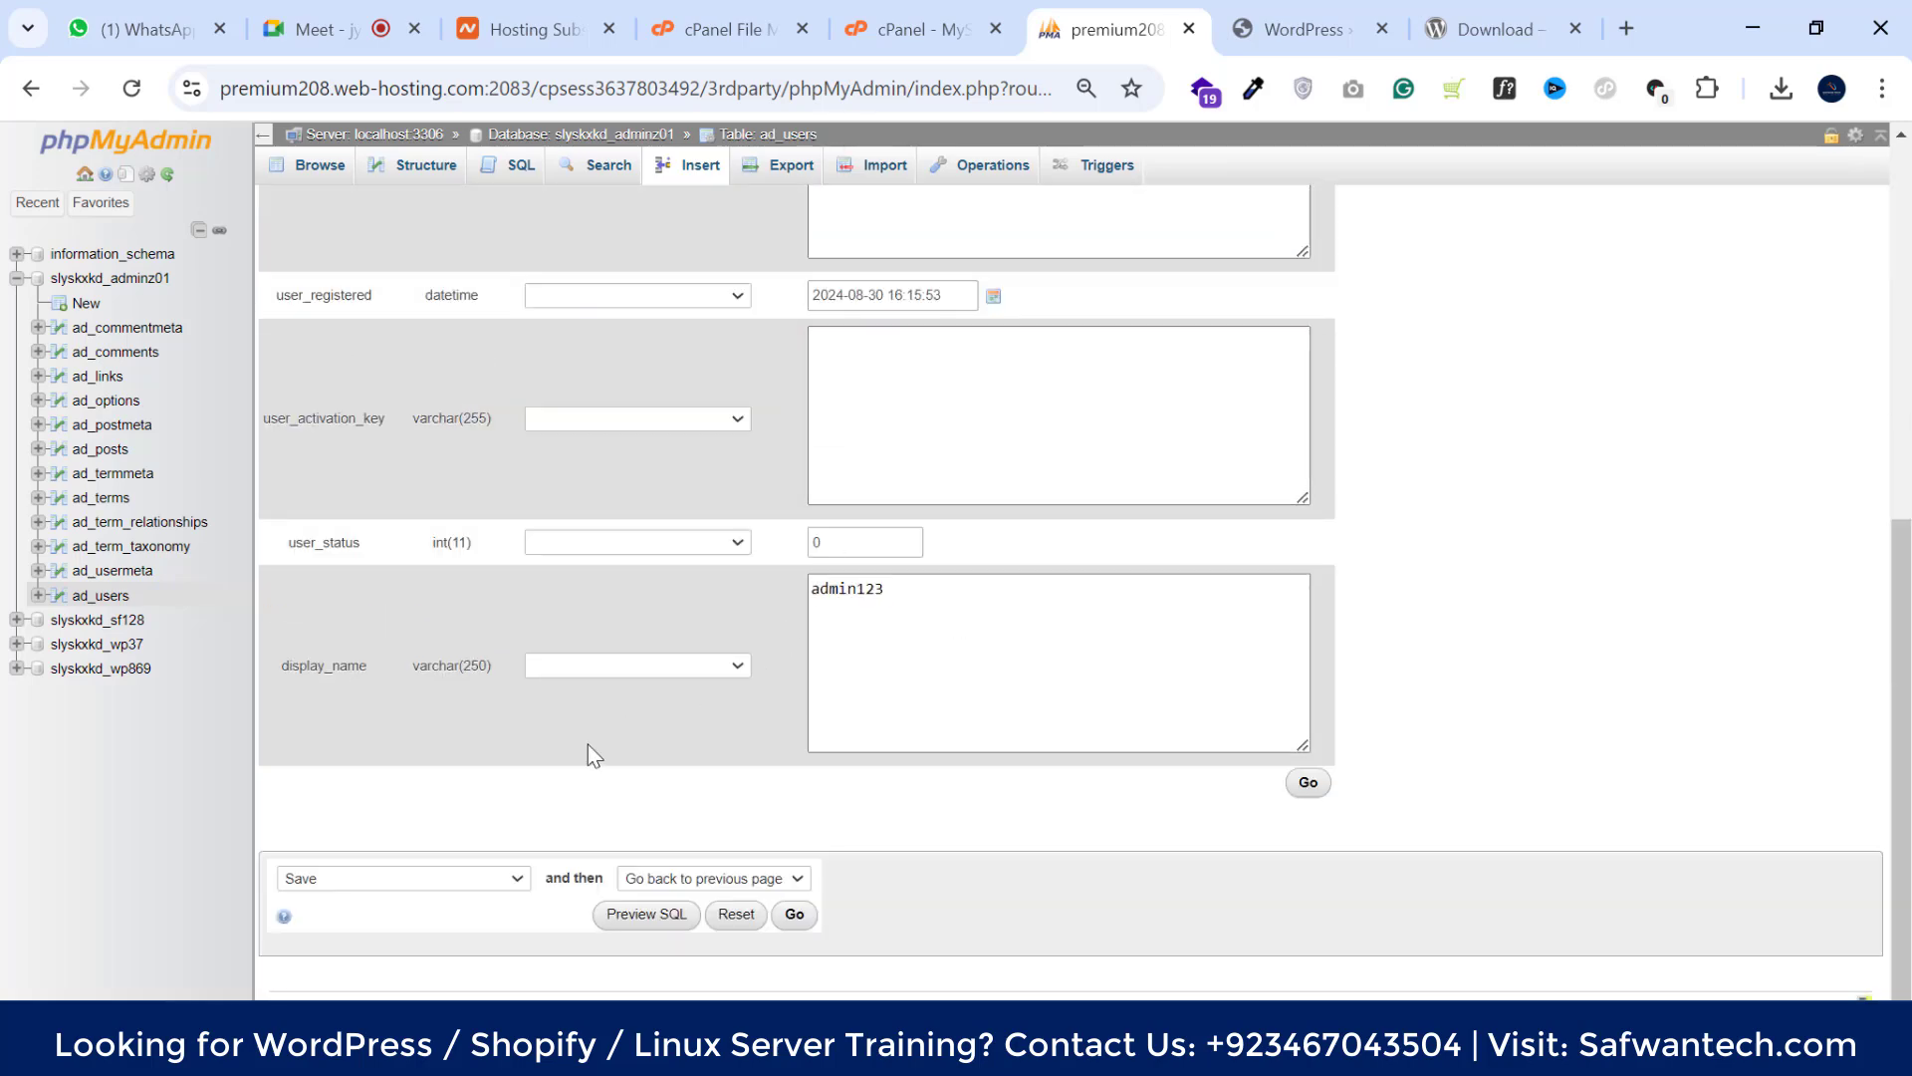
left_click(796, 915)
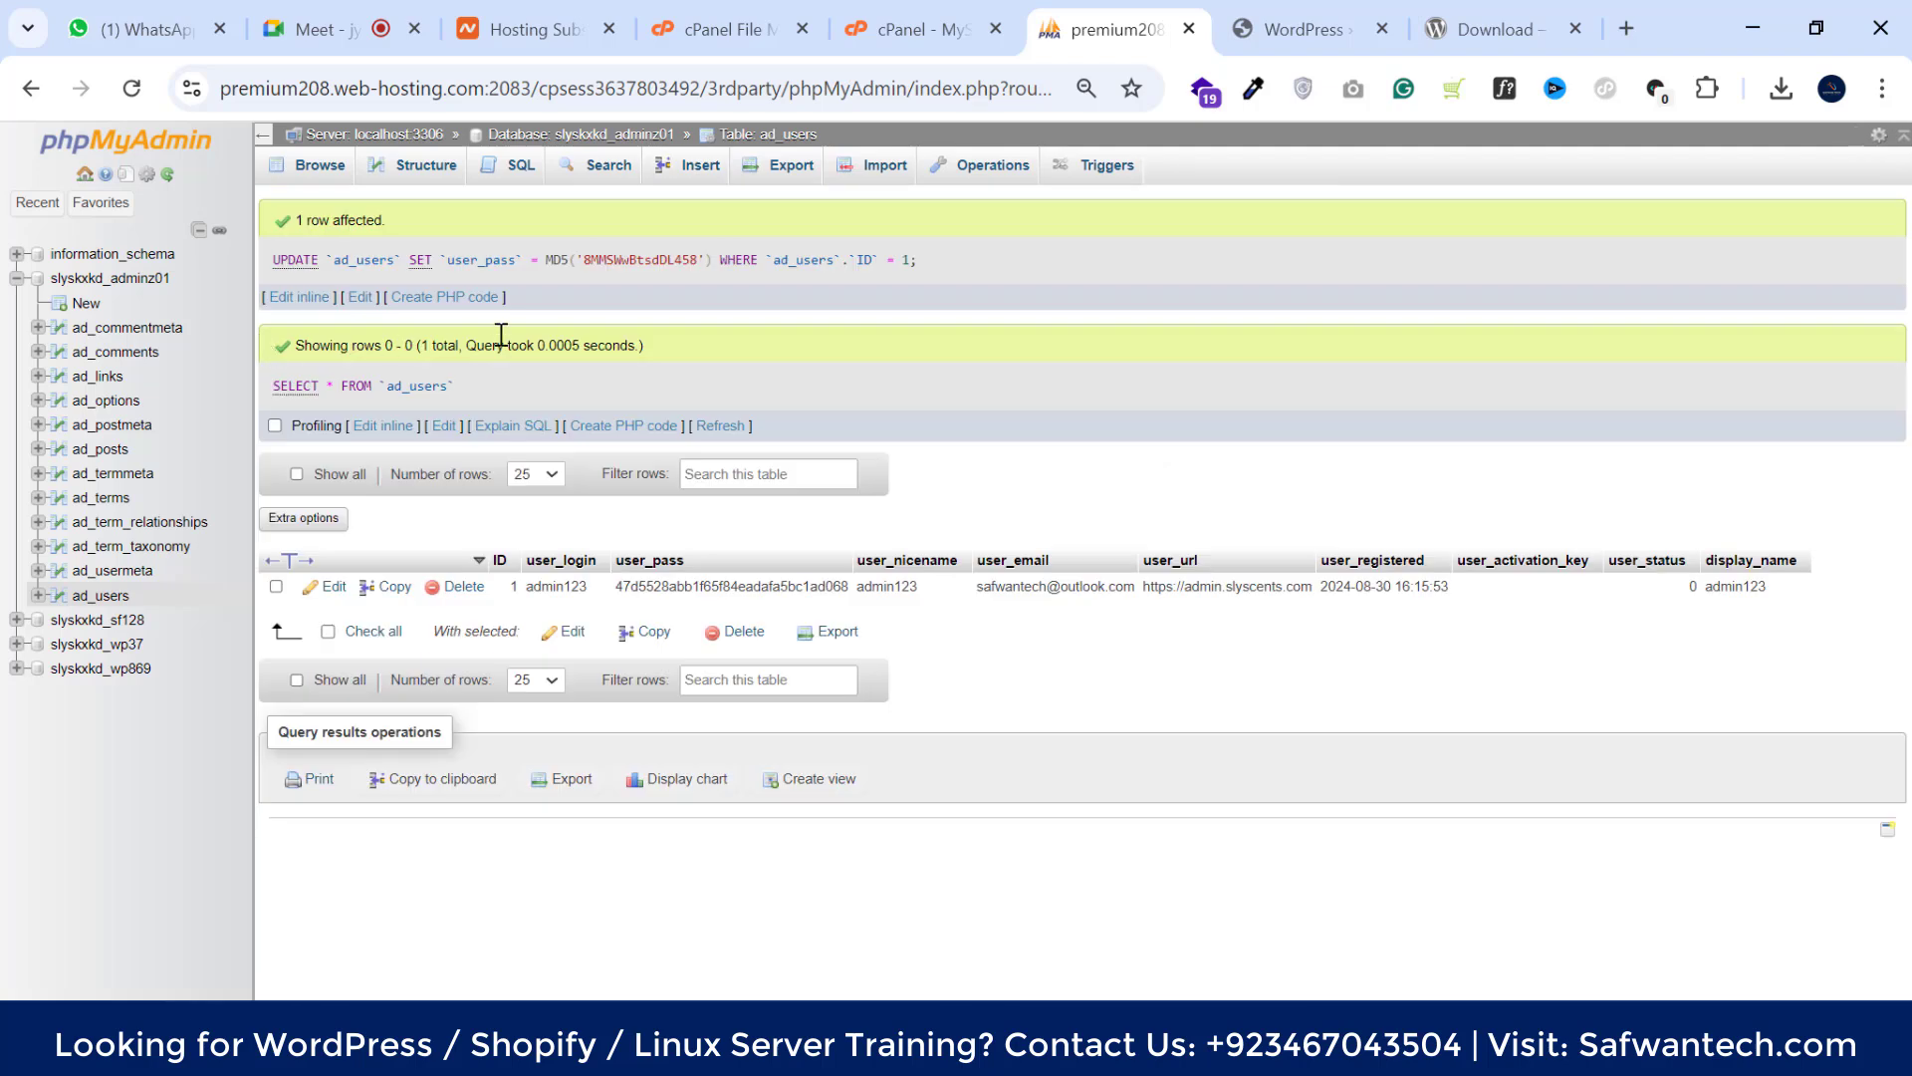
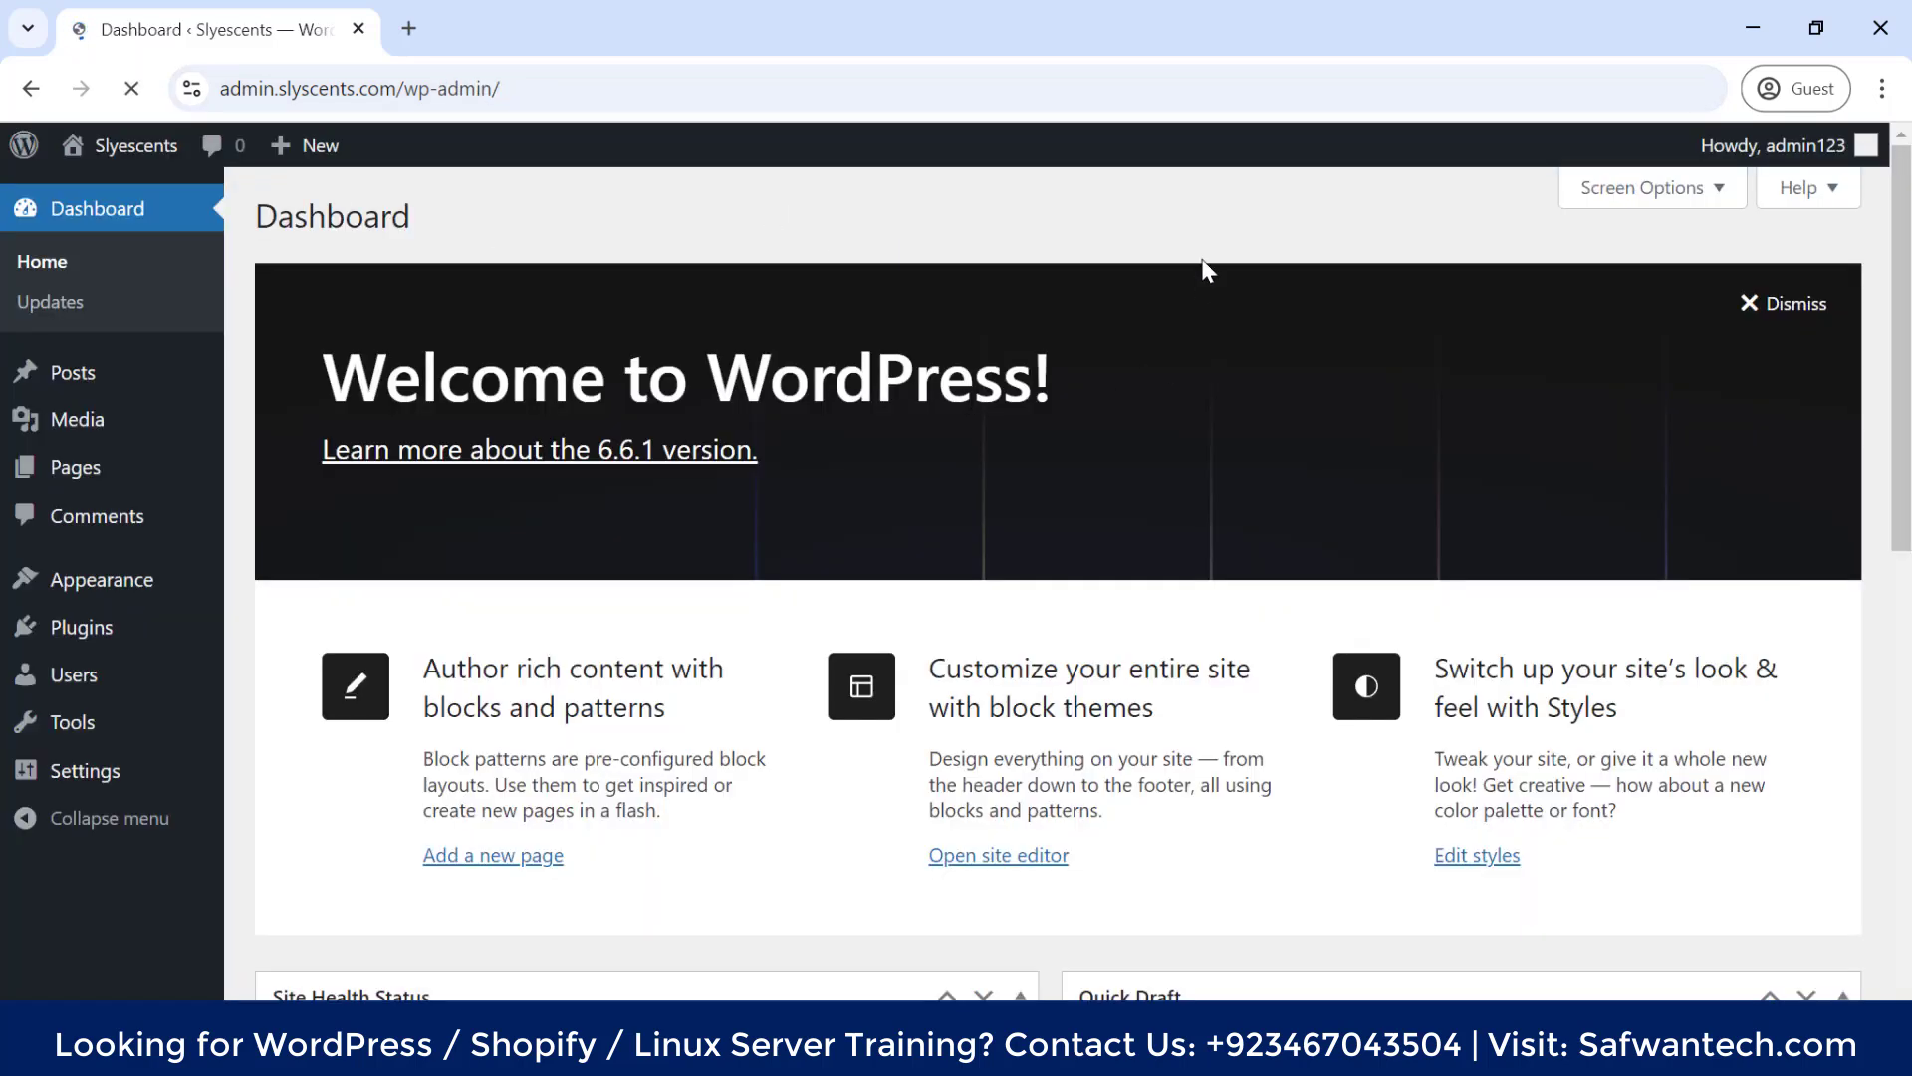
Dismiss the Welcome to WordPress panel and reduce the browser zoom from 100% to 90%
left_click(1803, 310)
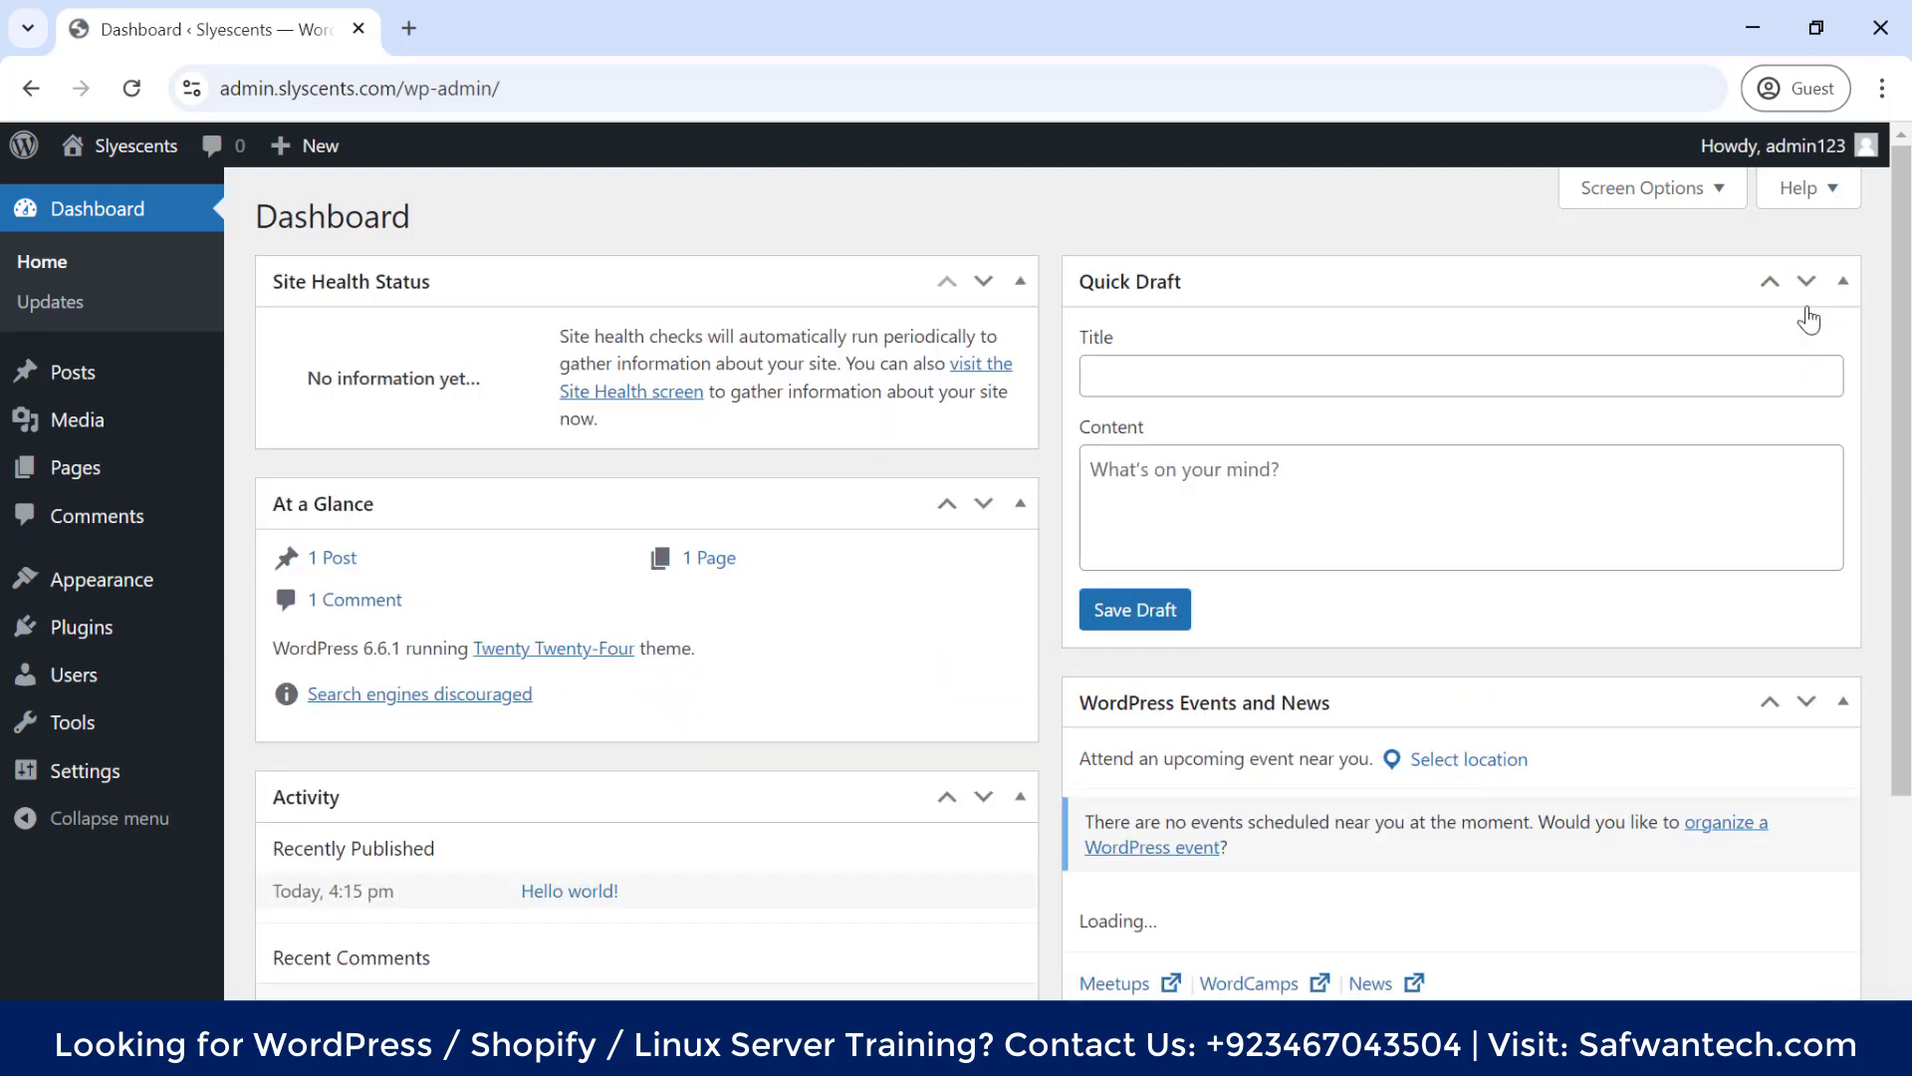
left_click(1882, 89)
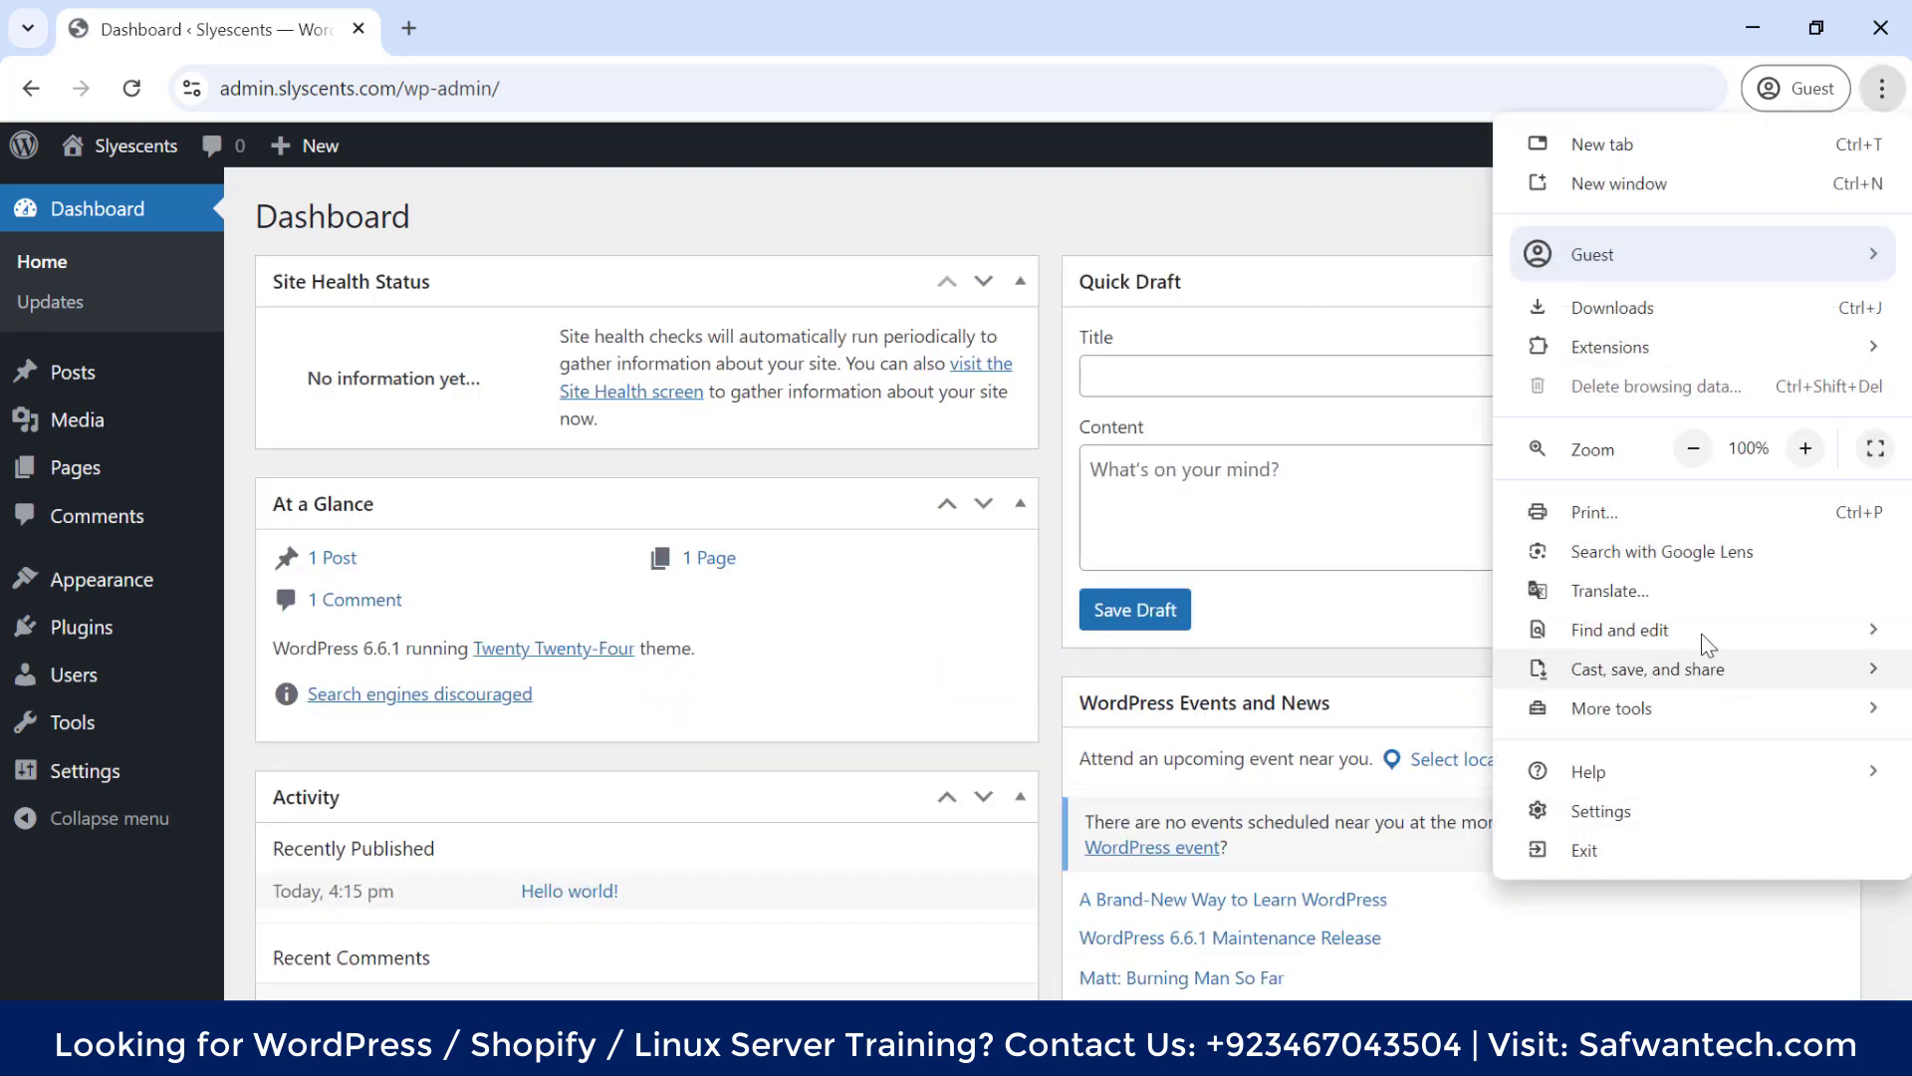
left_click(1694, 449)
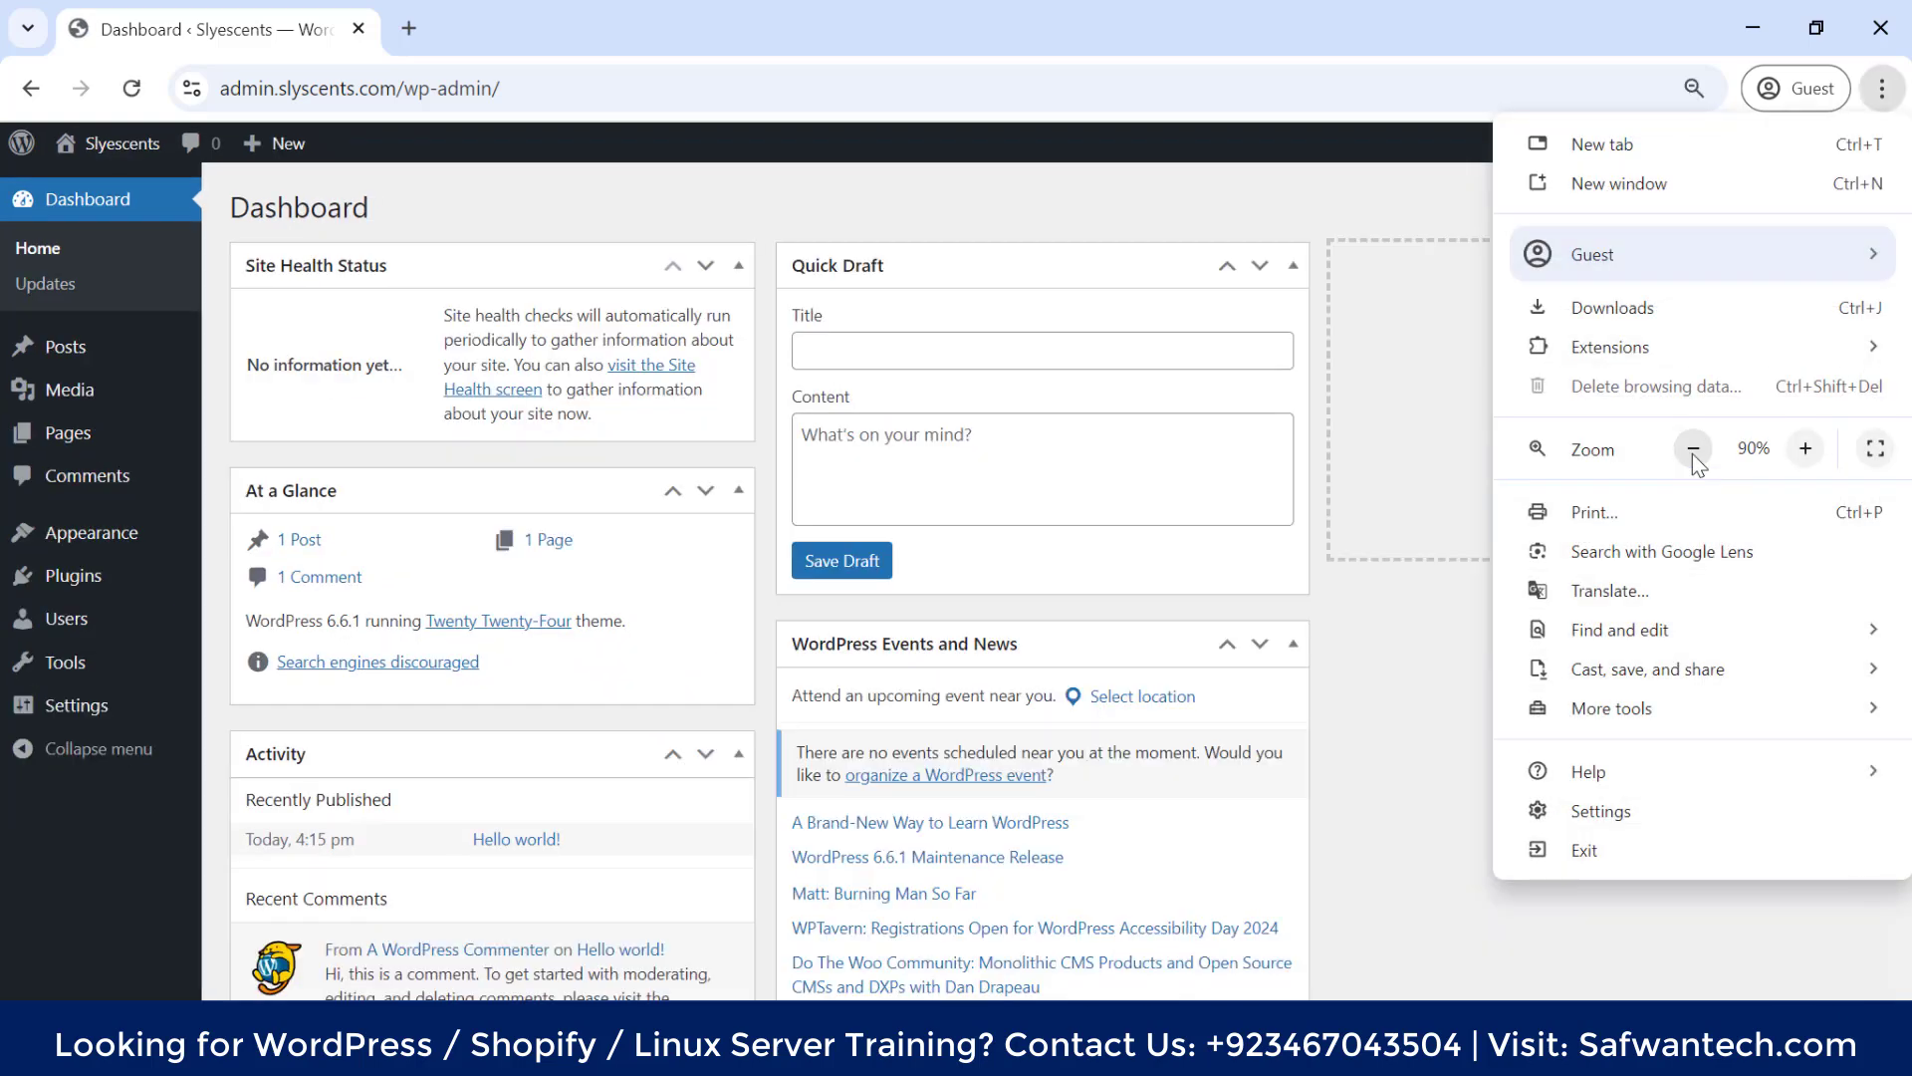
right_click(765, 229)
left_click(764, 225)
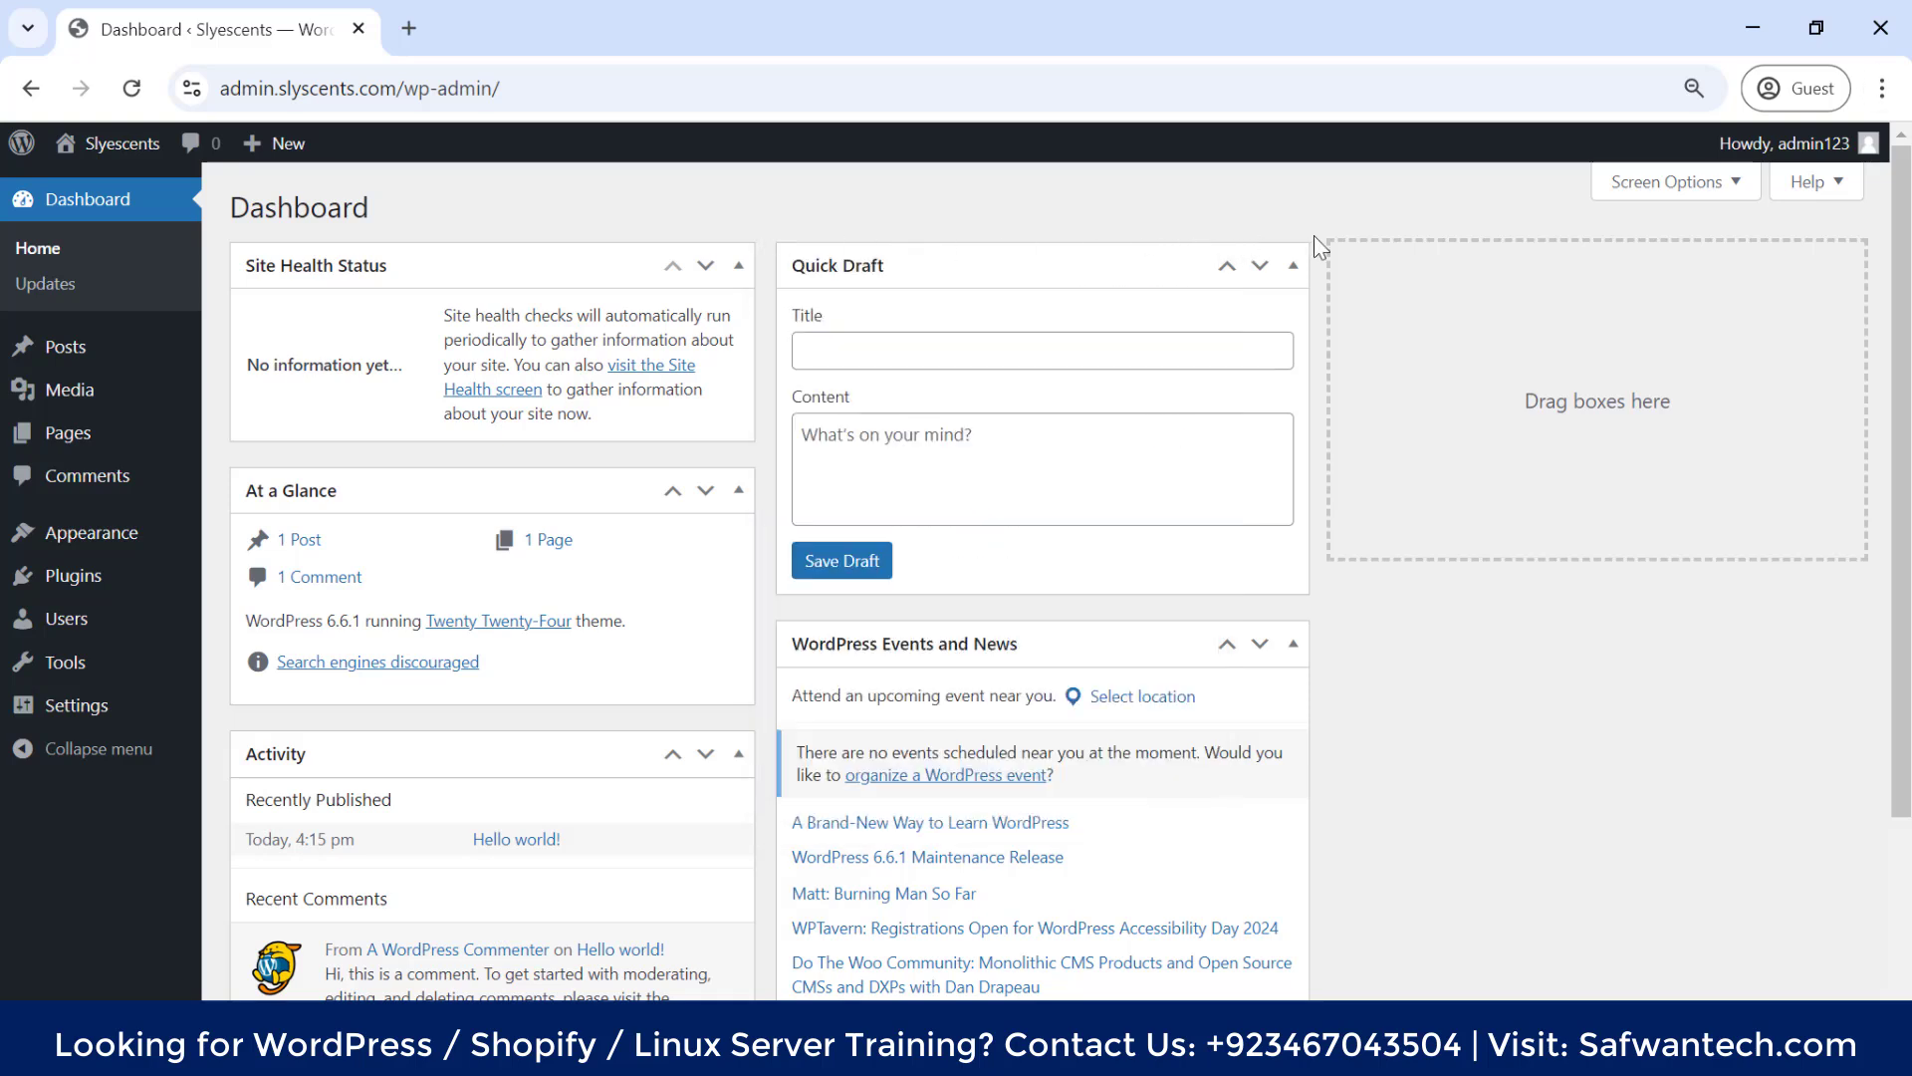